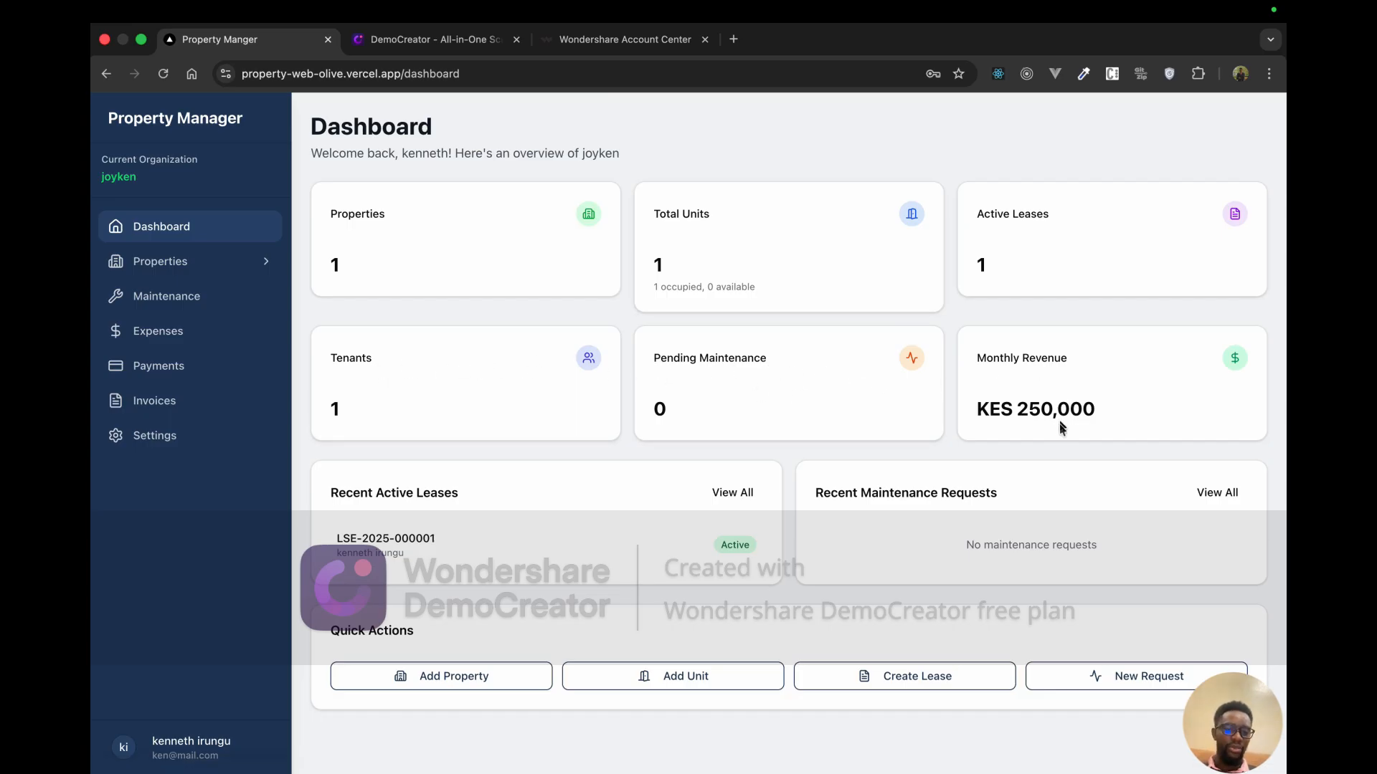
Step: Open the Properties list showing Sunset Apartment, then bring up the account menu
left_click_drag(1012, 413, 1103, 419)
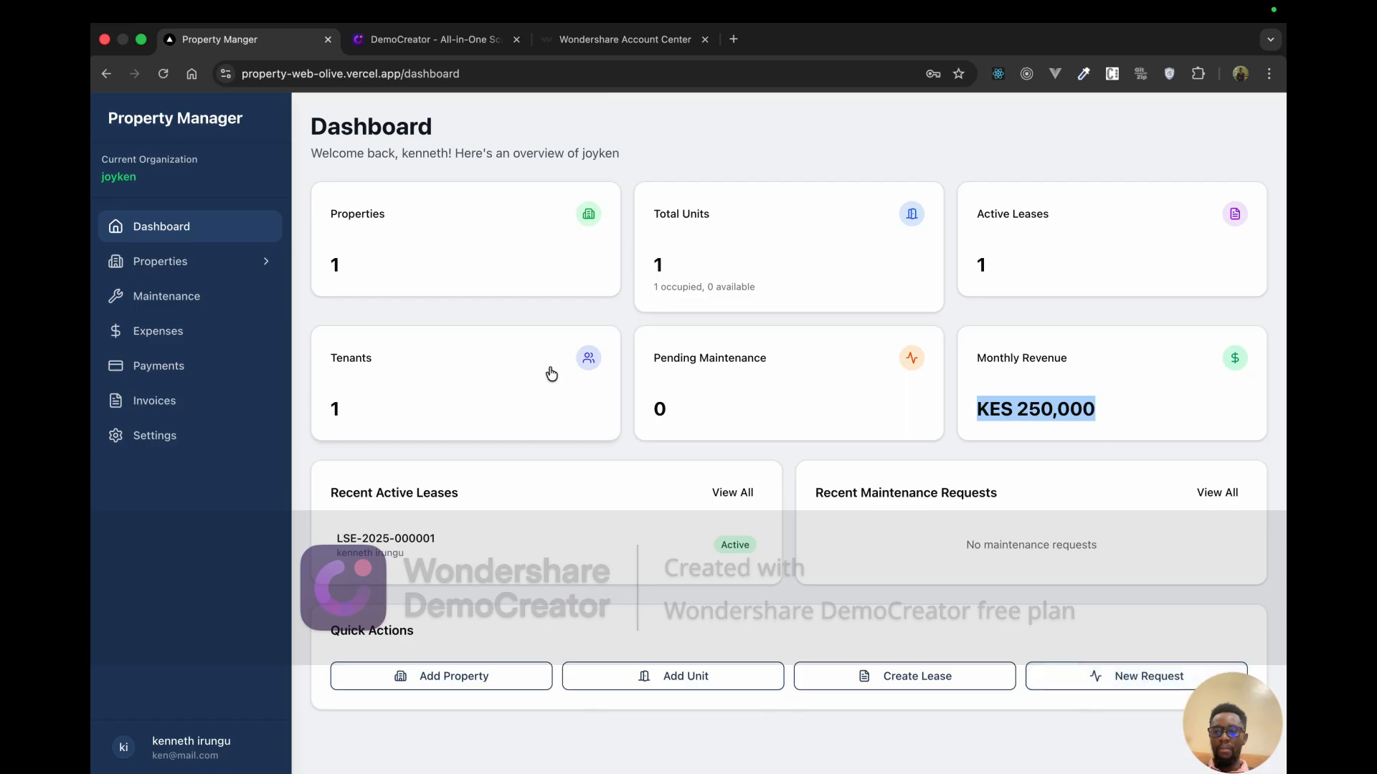
left_click(231, 262)
left_click(223, 304)
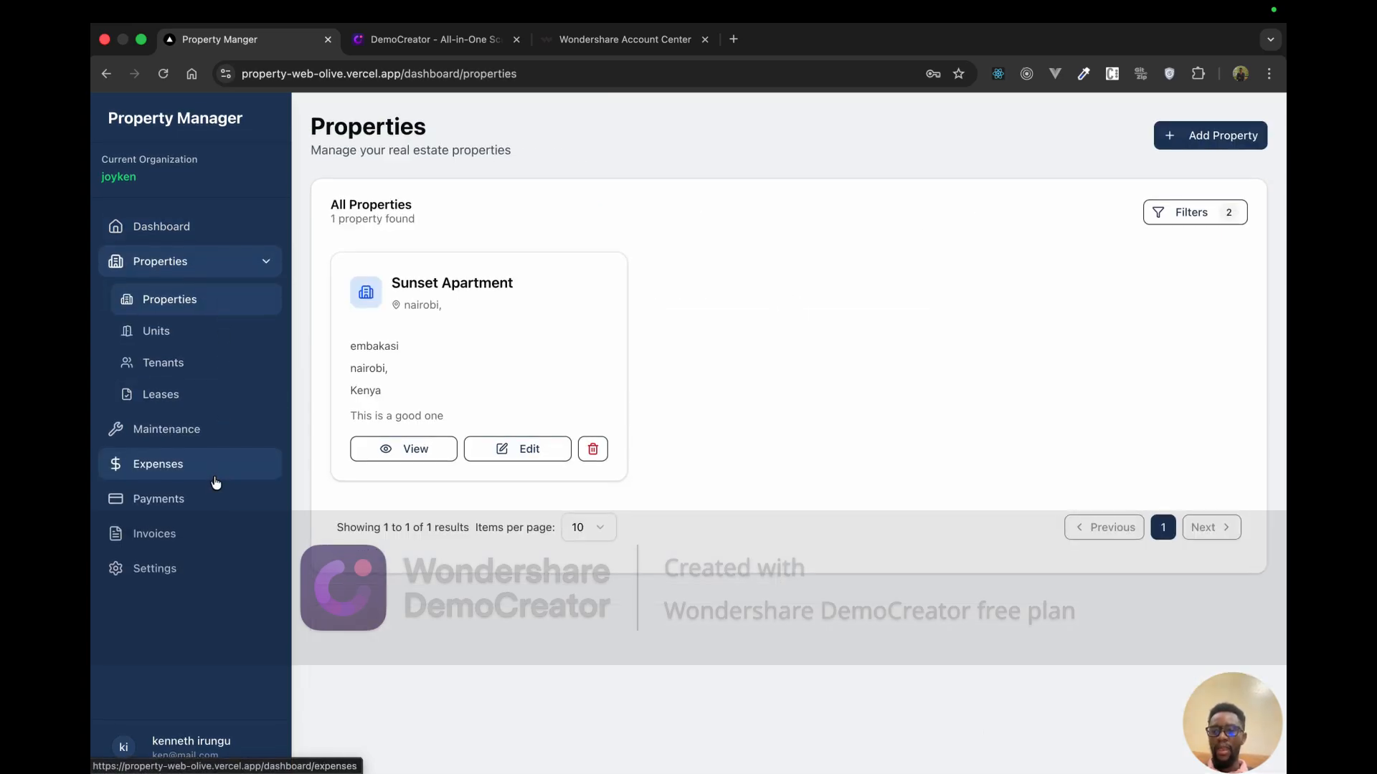
left_click(128, 749)
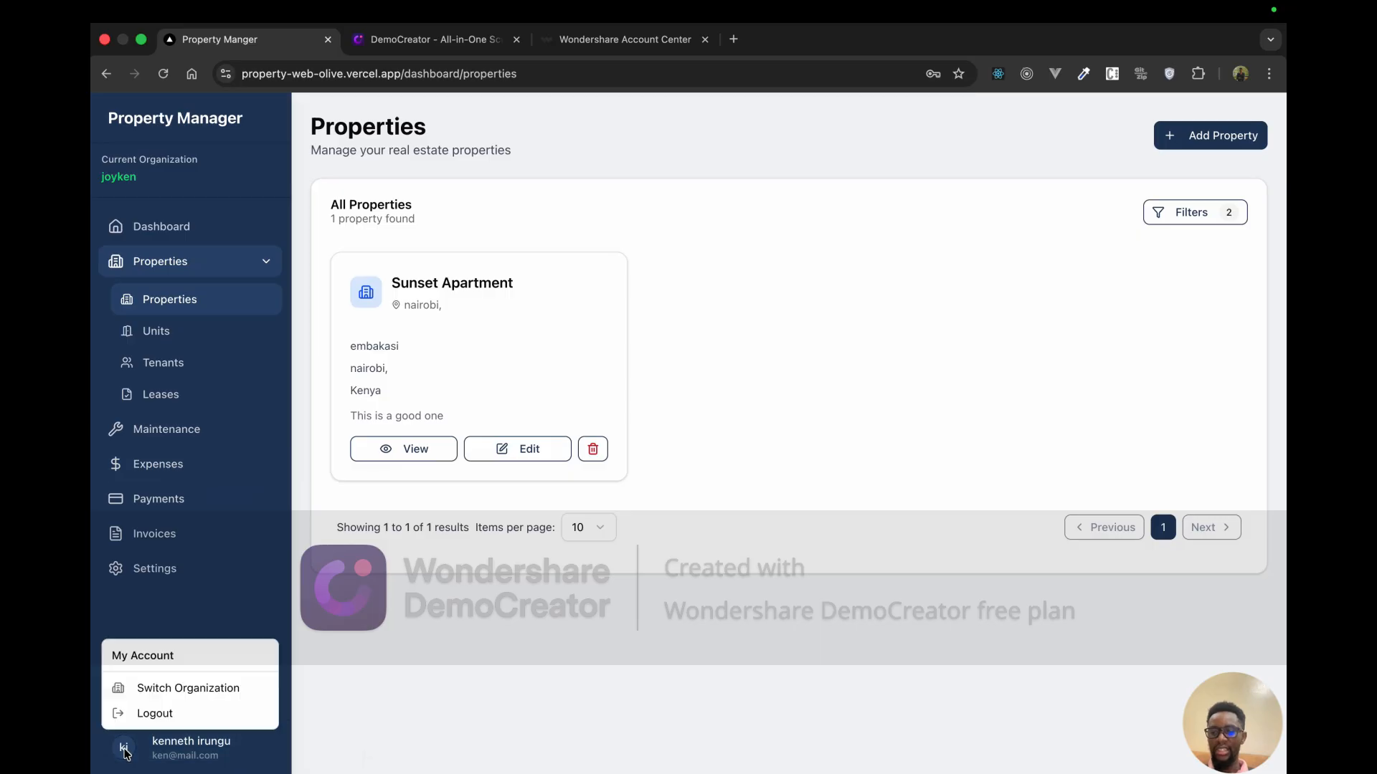
Step: Log out and open the Request Tenant Registration form from the Sign In page
left_click(208, 712)
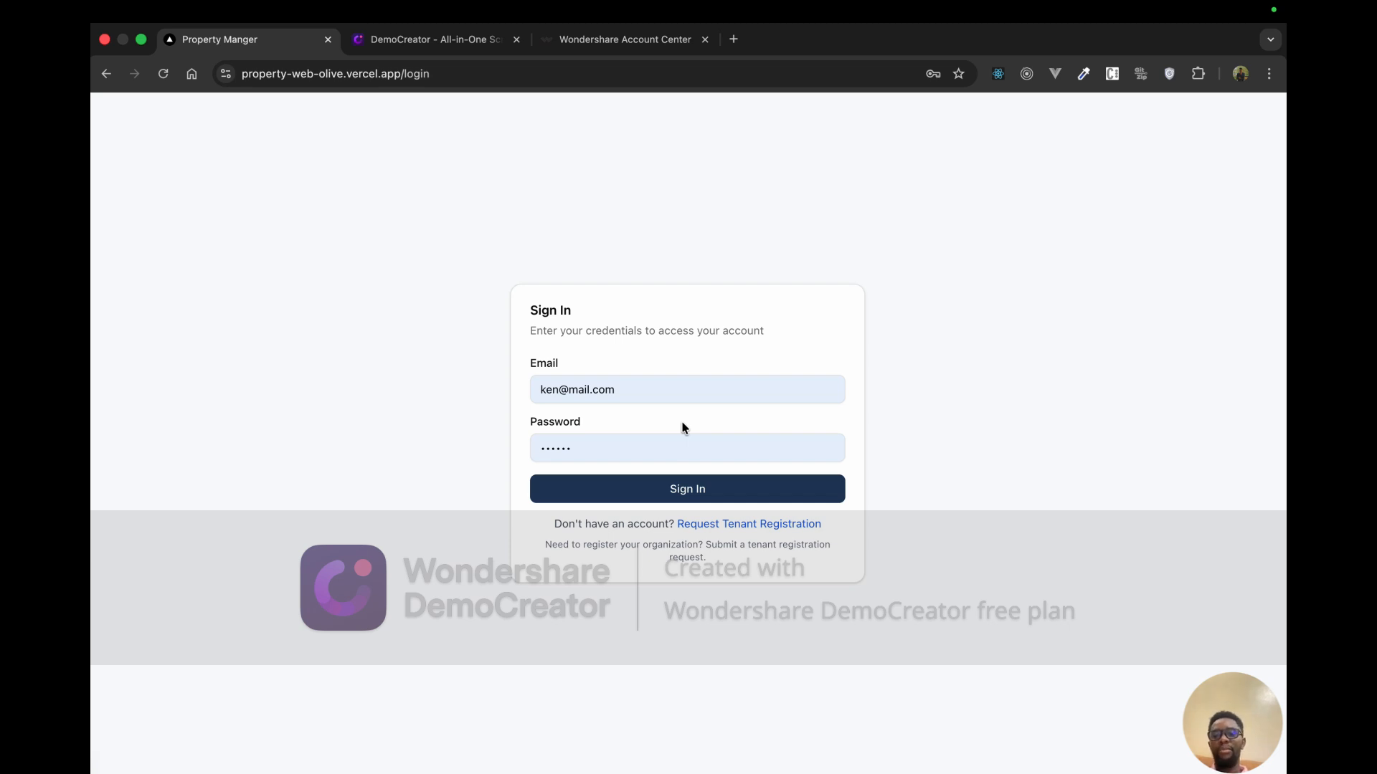
left_click(734, 531)
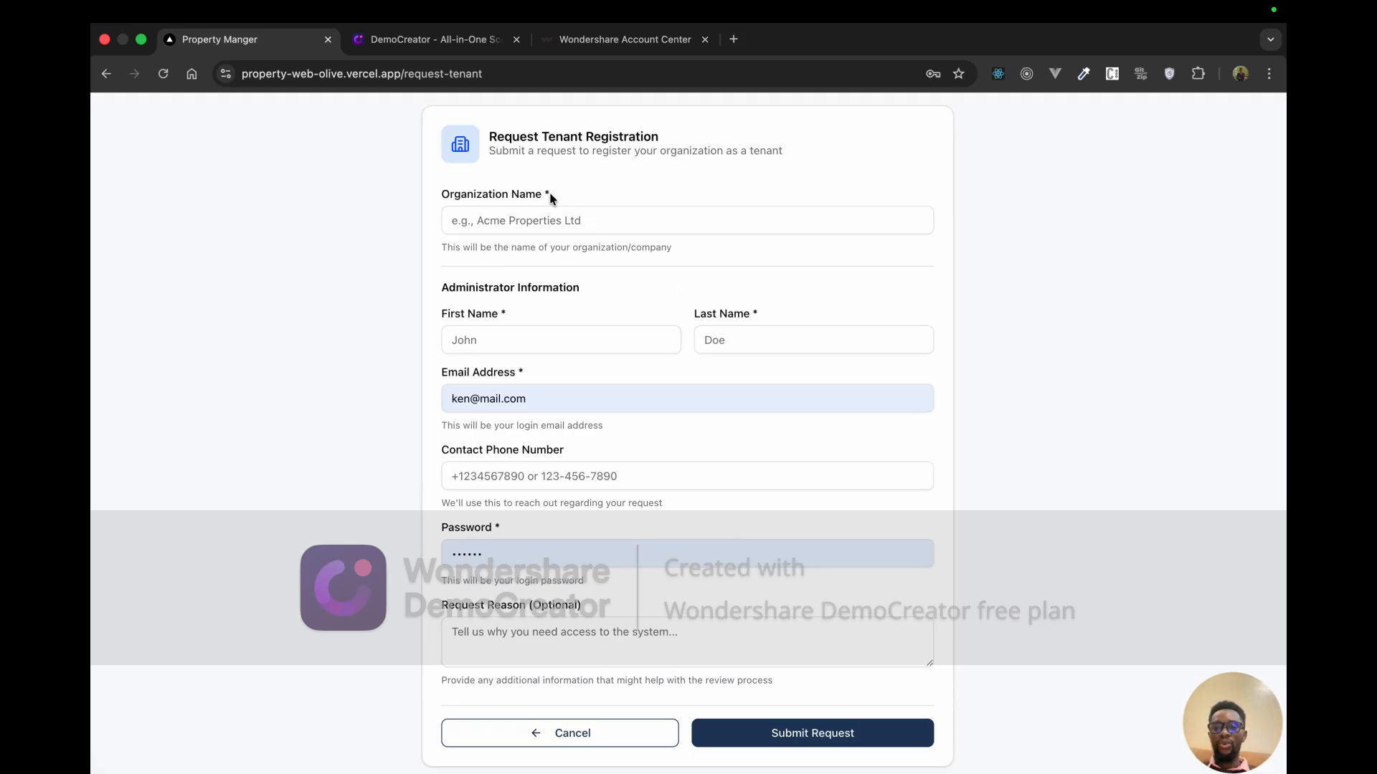
Step: Enter 'Acme Properties' as the organization name
left_click(531, 219)
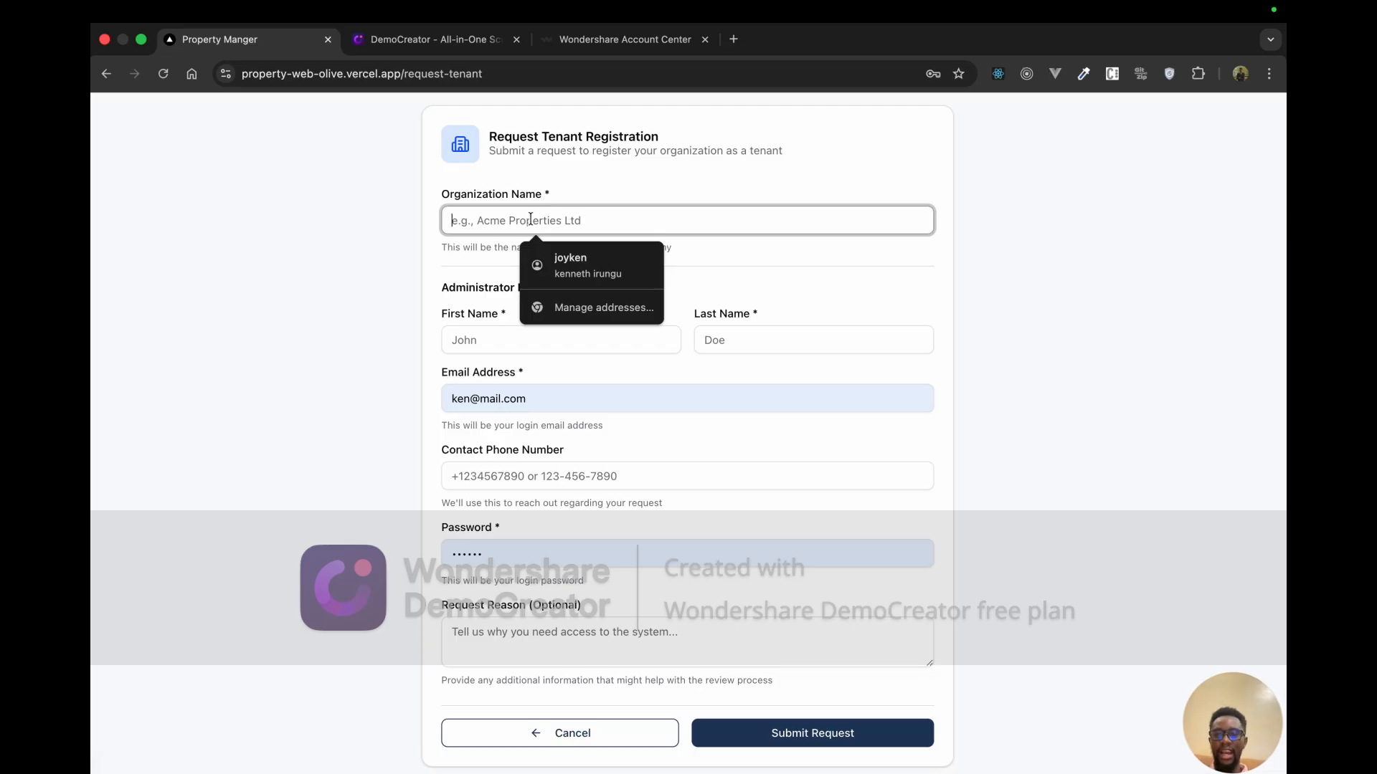
type("a")
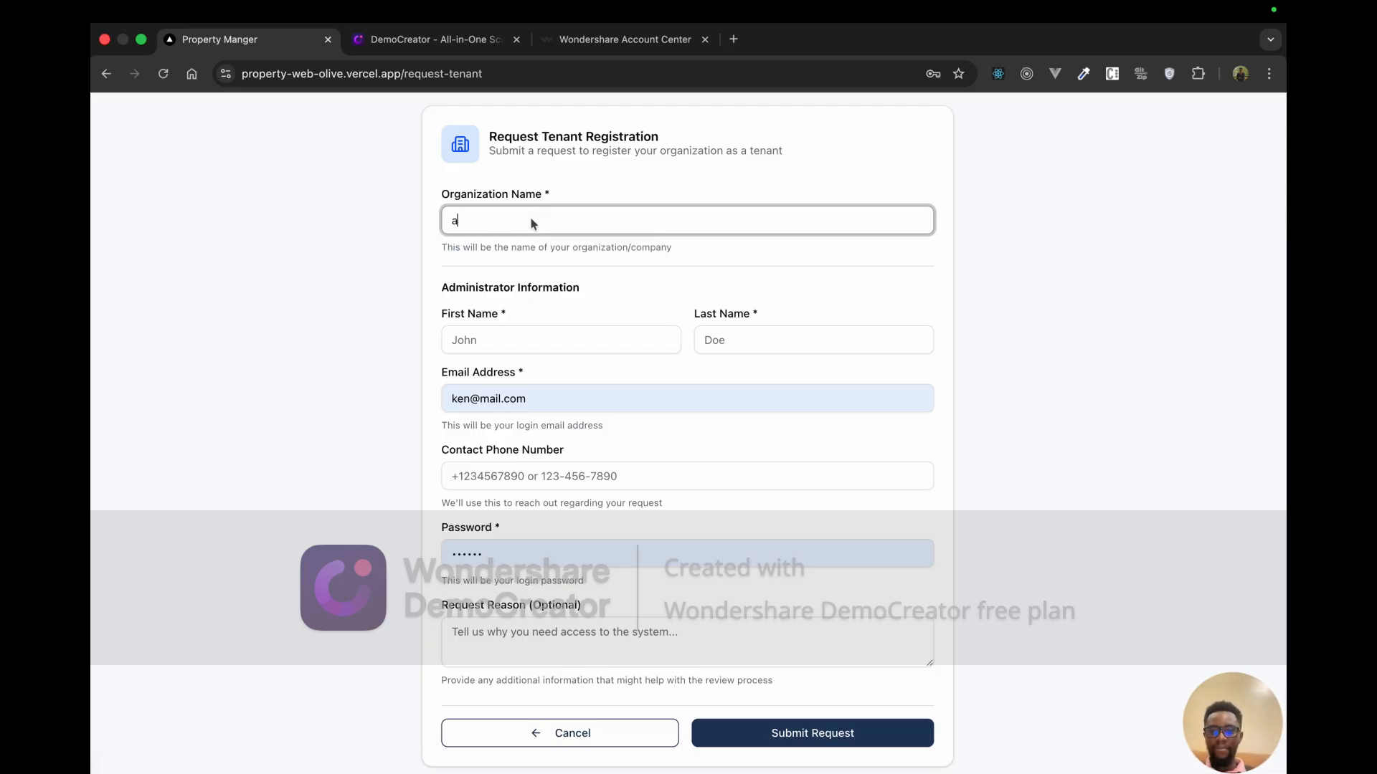
type("c")
key("BackSpace")
key("BackSpace")
type("Ac")
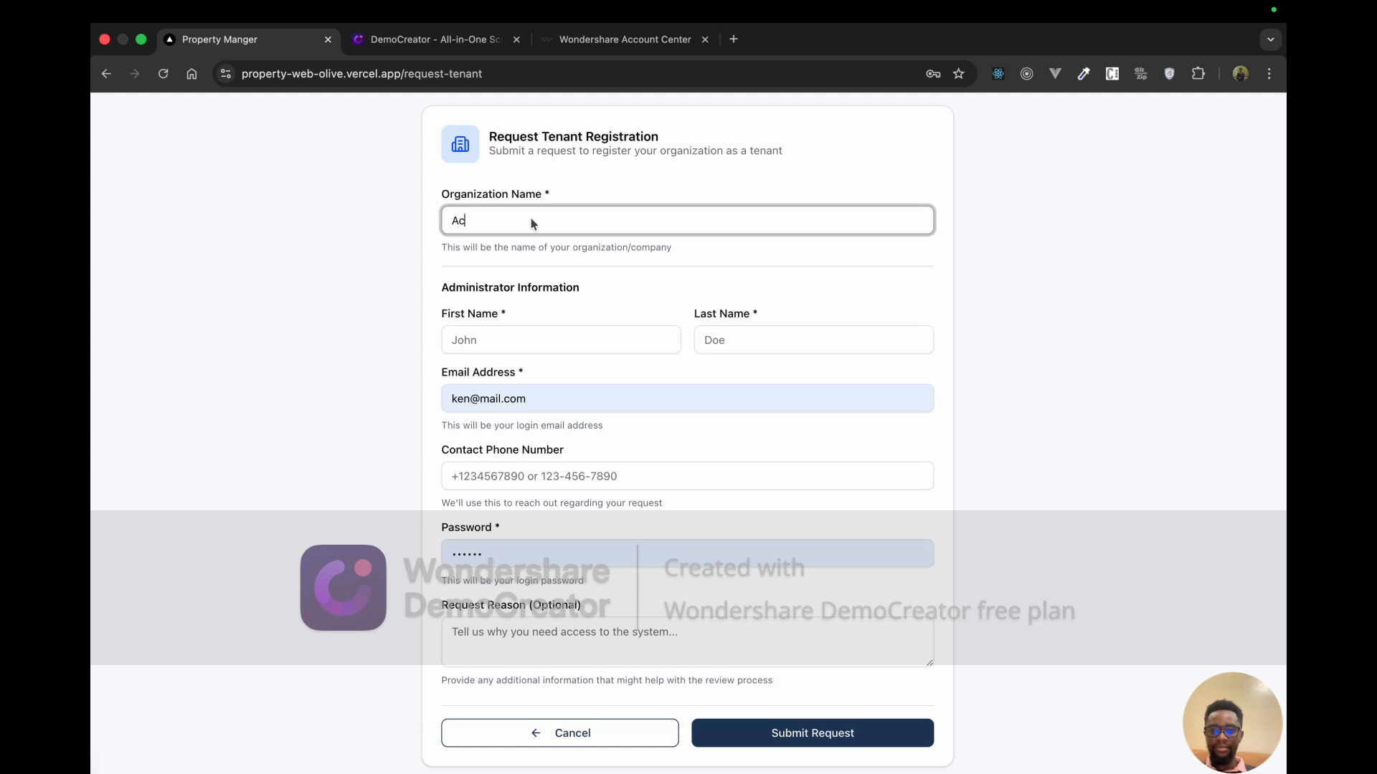
type("me Propert")
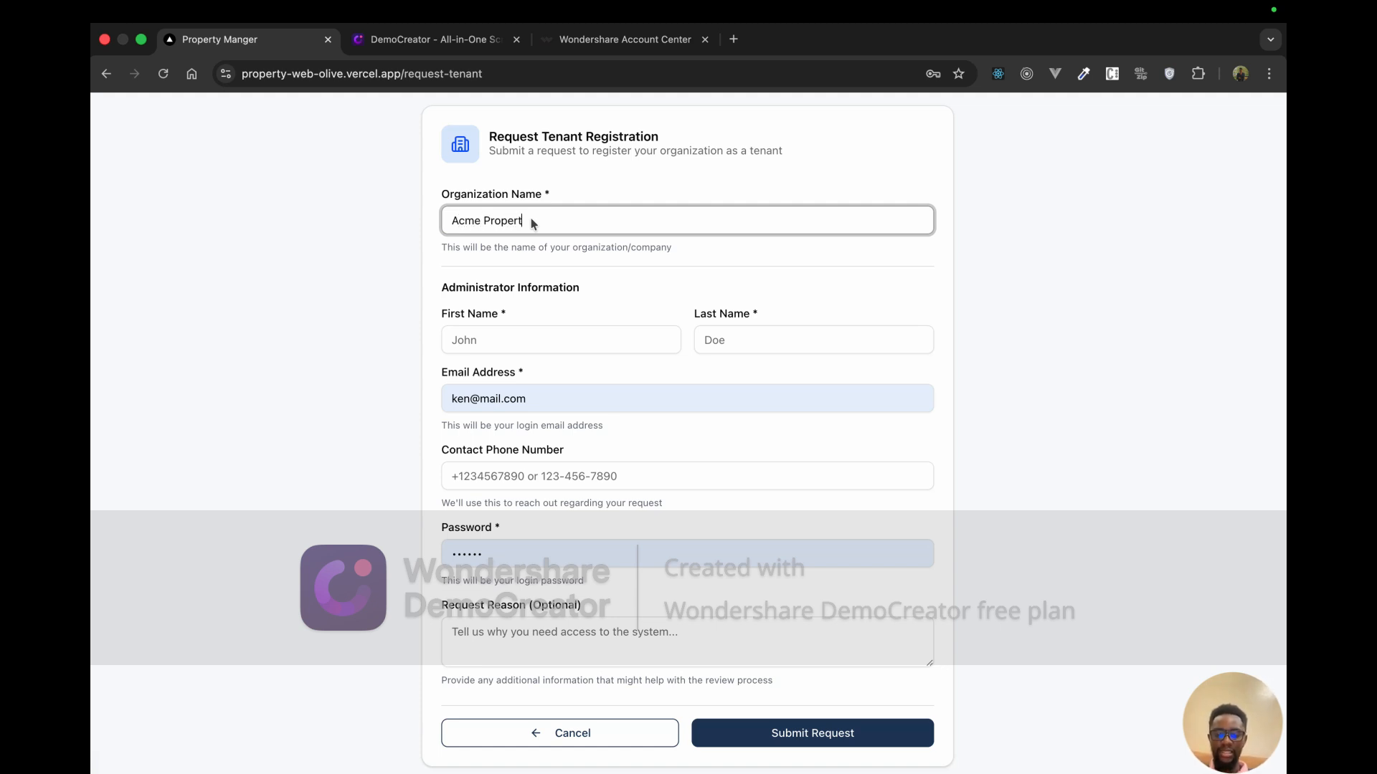
type("ies")
Step: Enter administrator first name 'Acme' and last name 'Properties', then clear the pre-filled email
left_click(522, 348)
type("Acme")
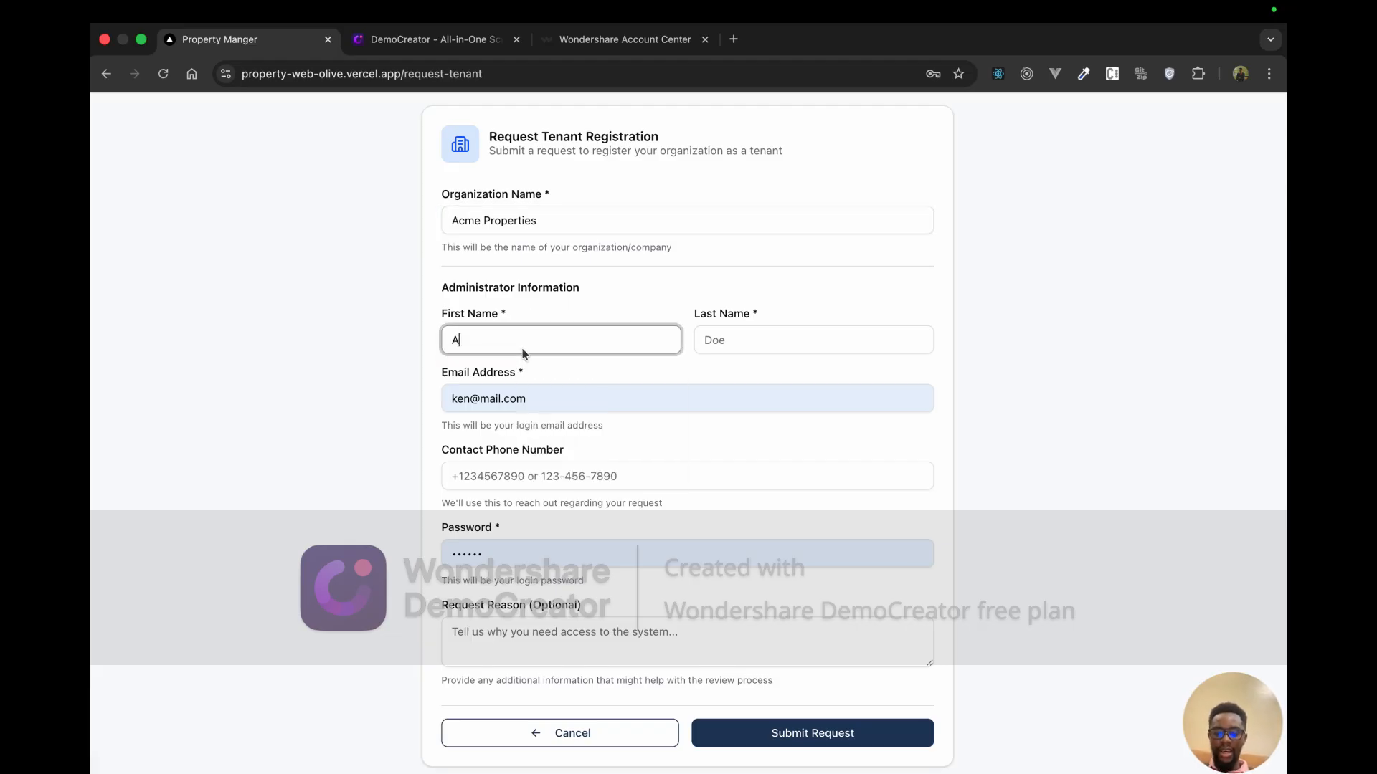
left_click(716, 343)
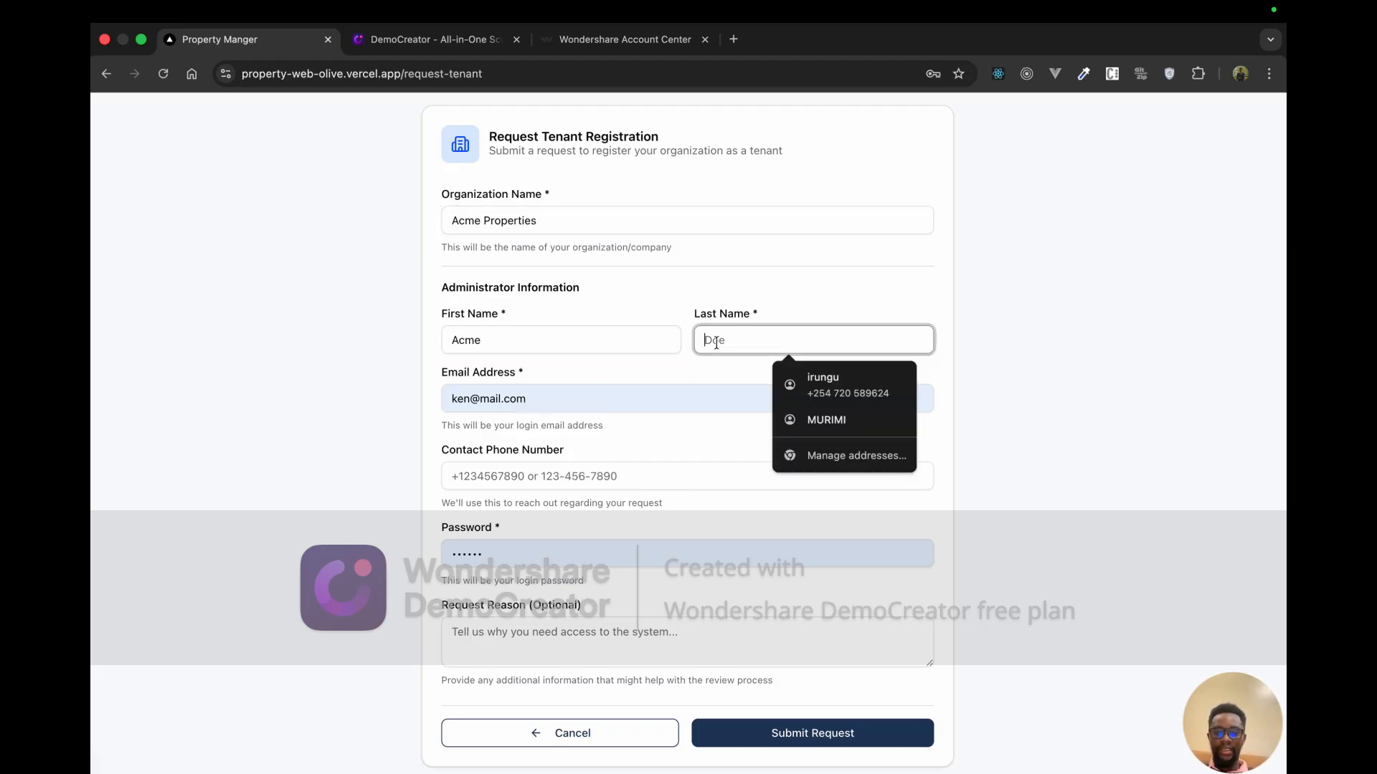
type("P")
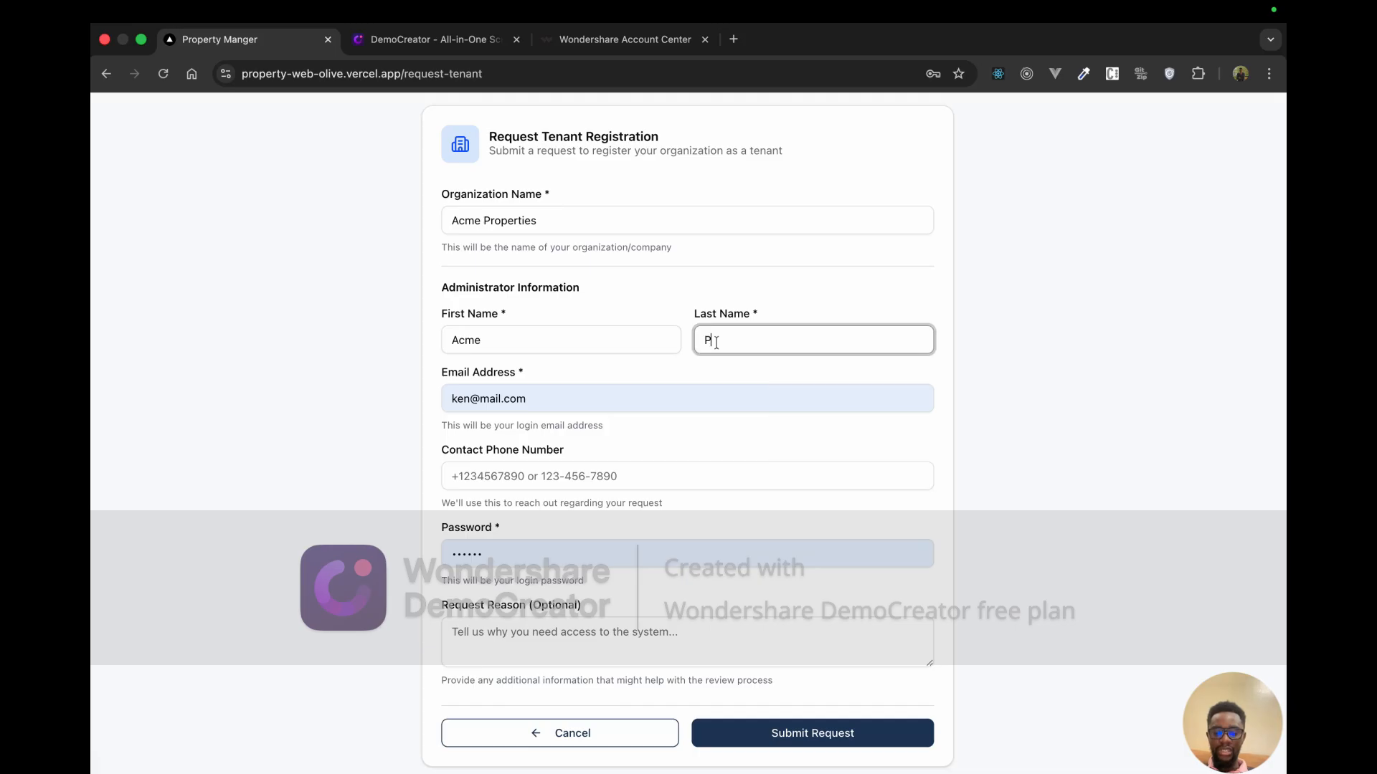
type("roperties")
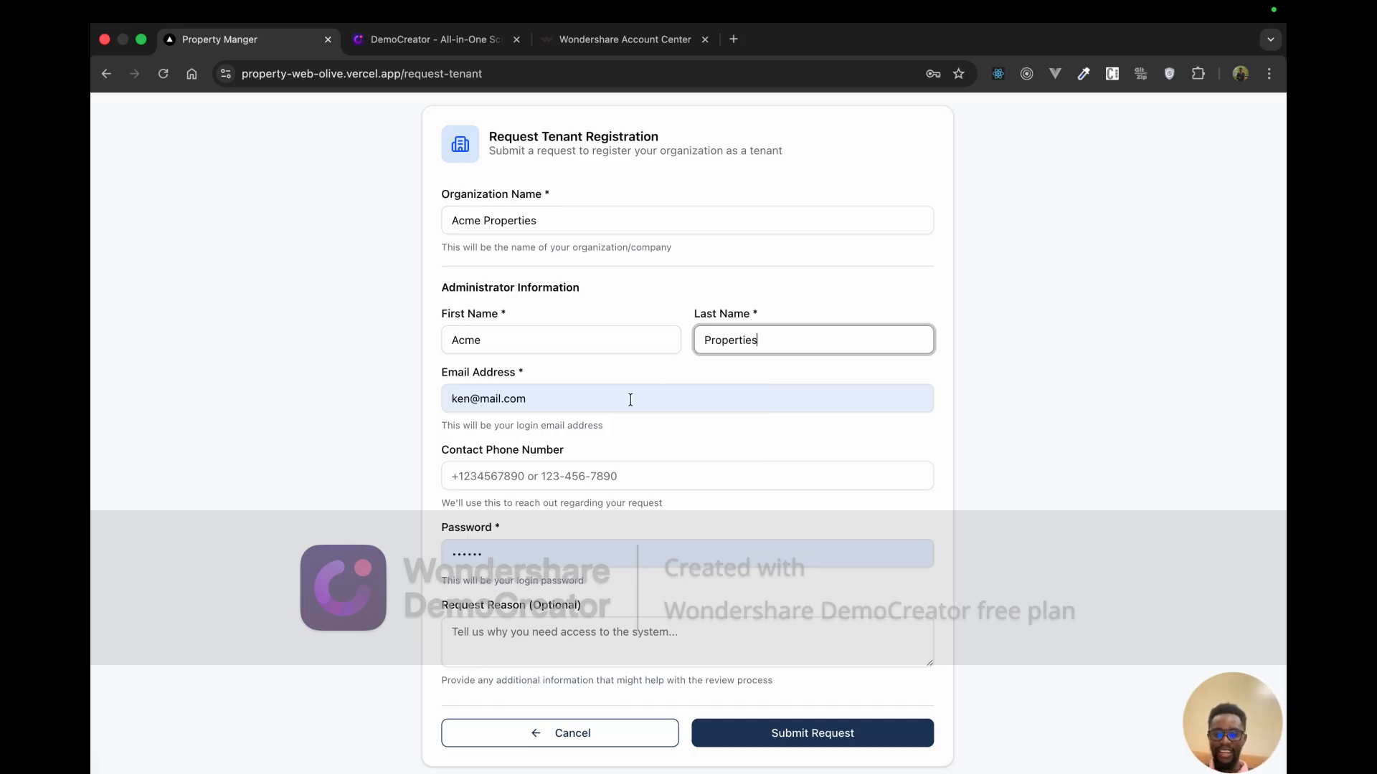
key("Tab")
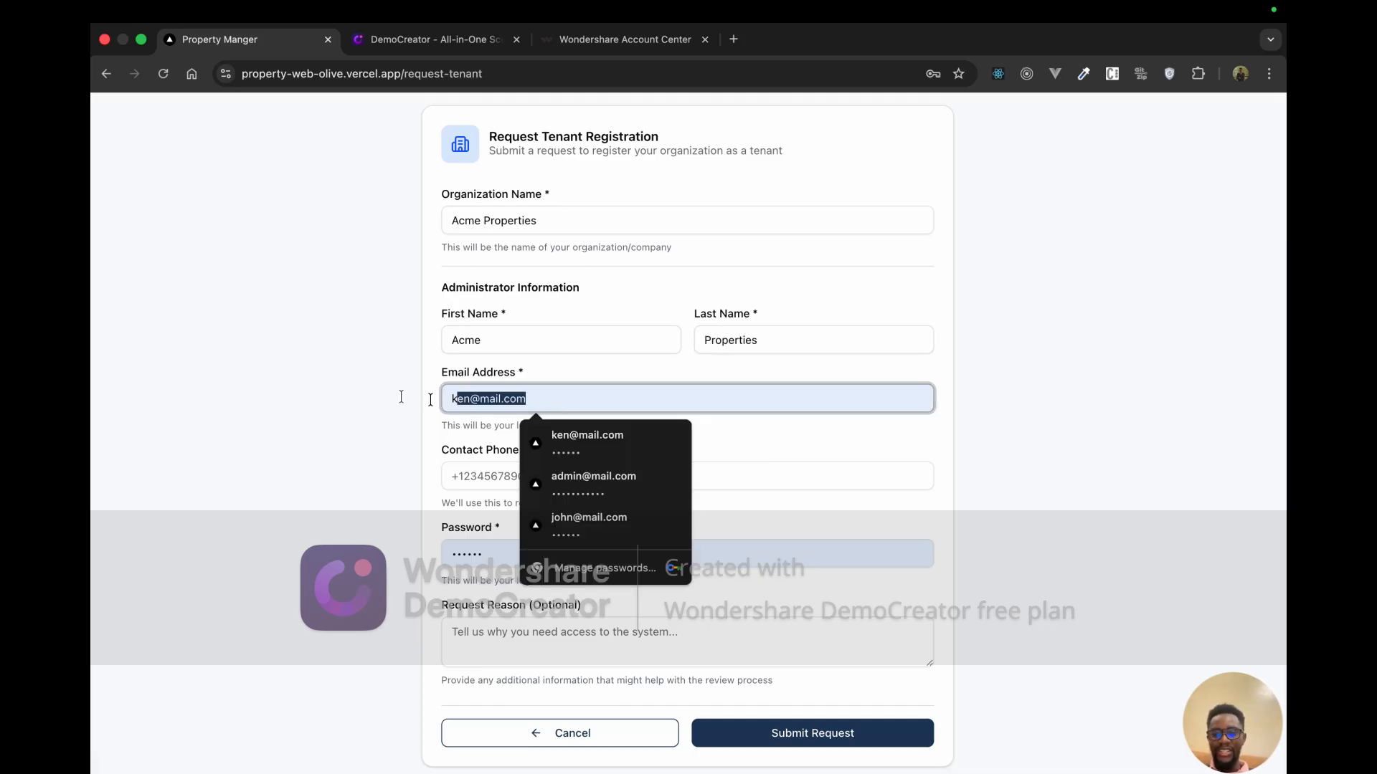
key("BackSpace")
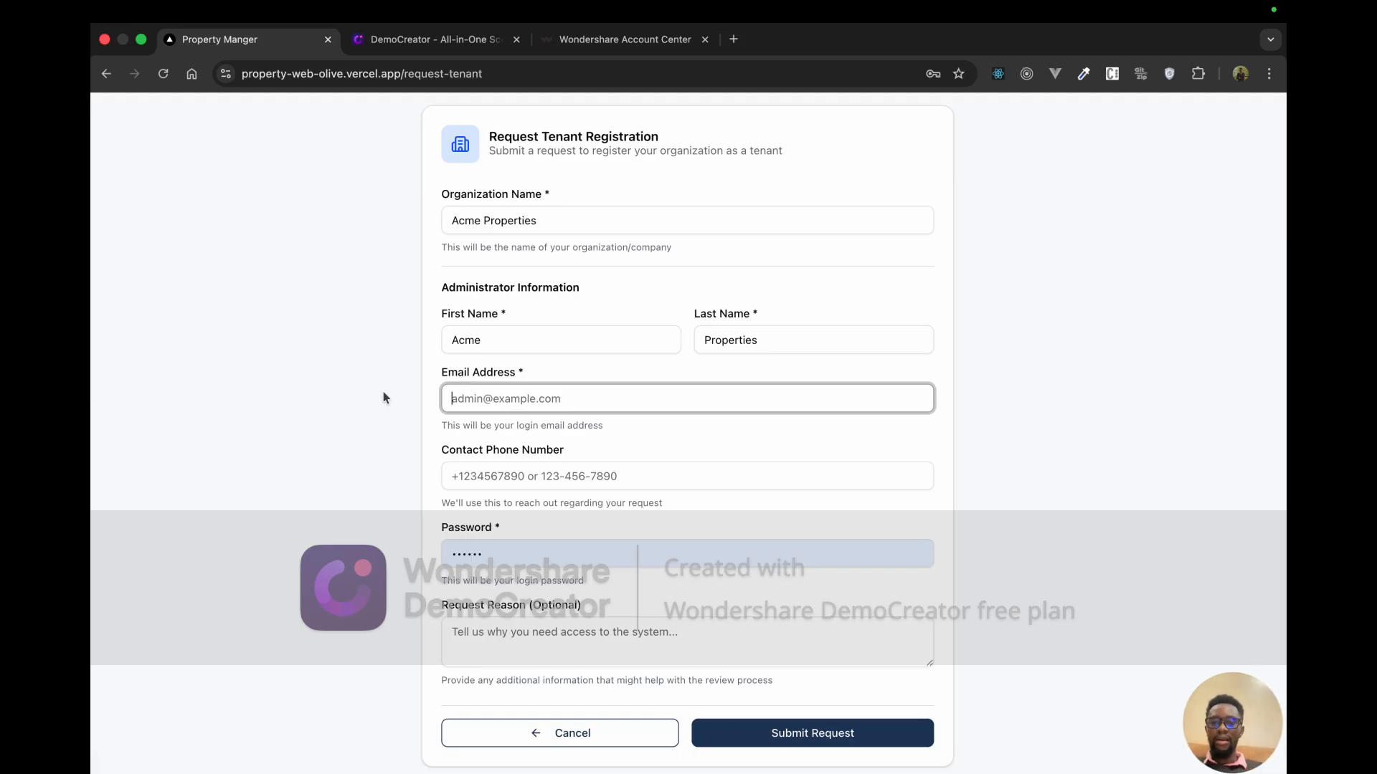
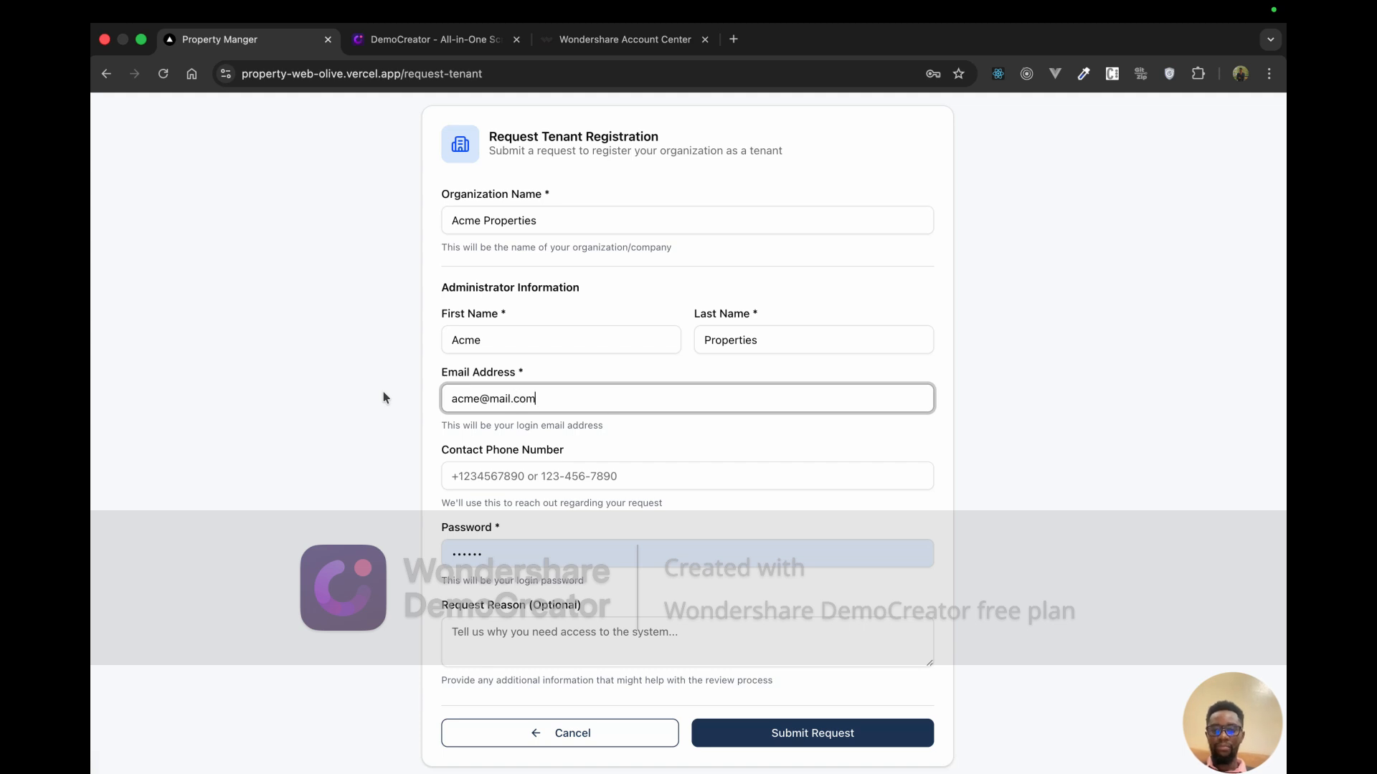
Step: Enter the contact e-mail and accept the suggested contact phone number
left_click(489, 475)
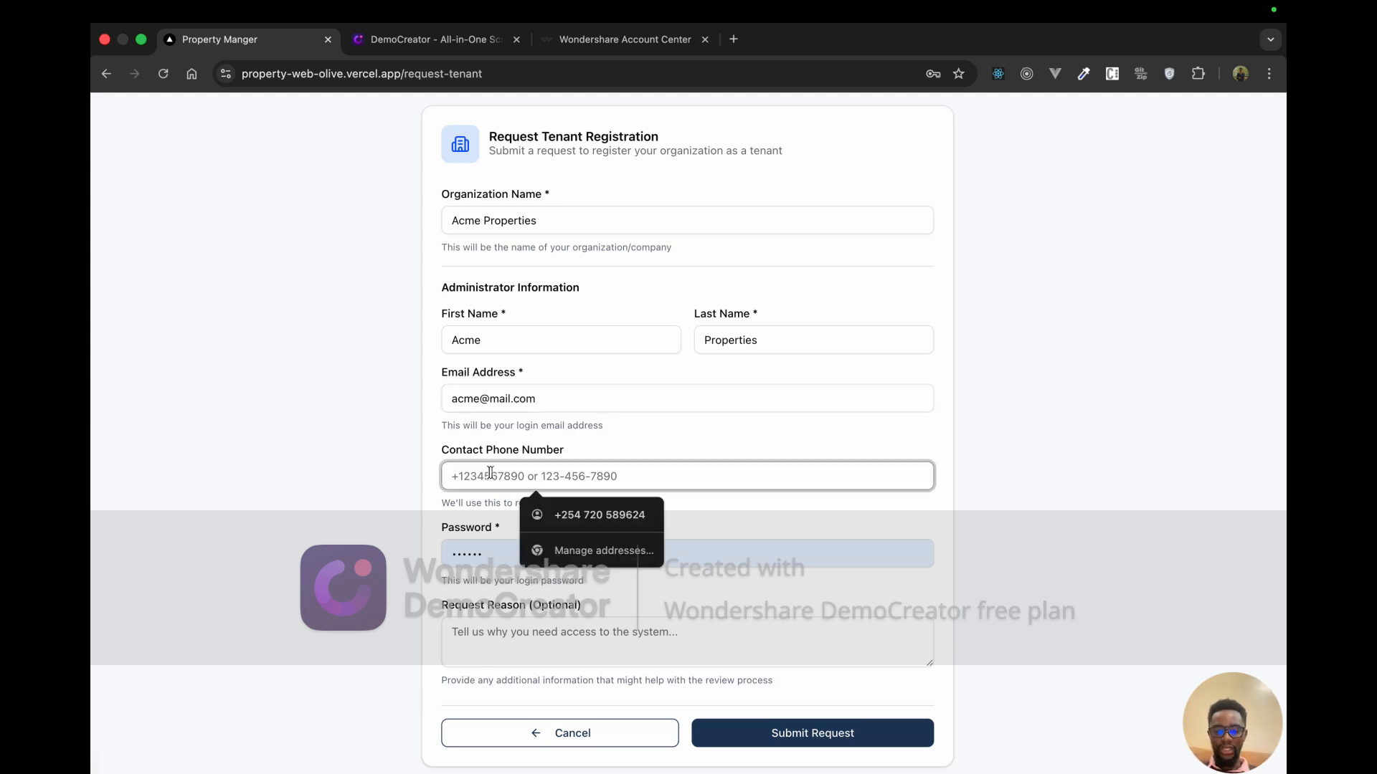
left_click(566, 518)
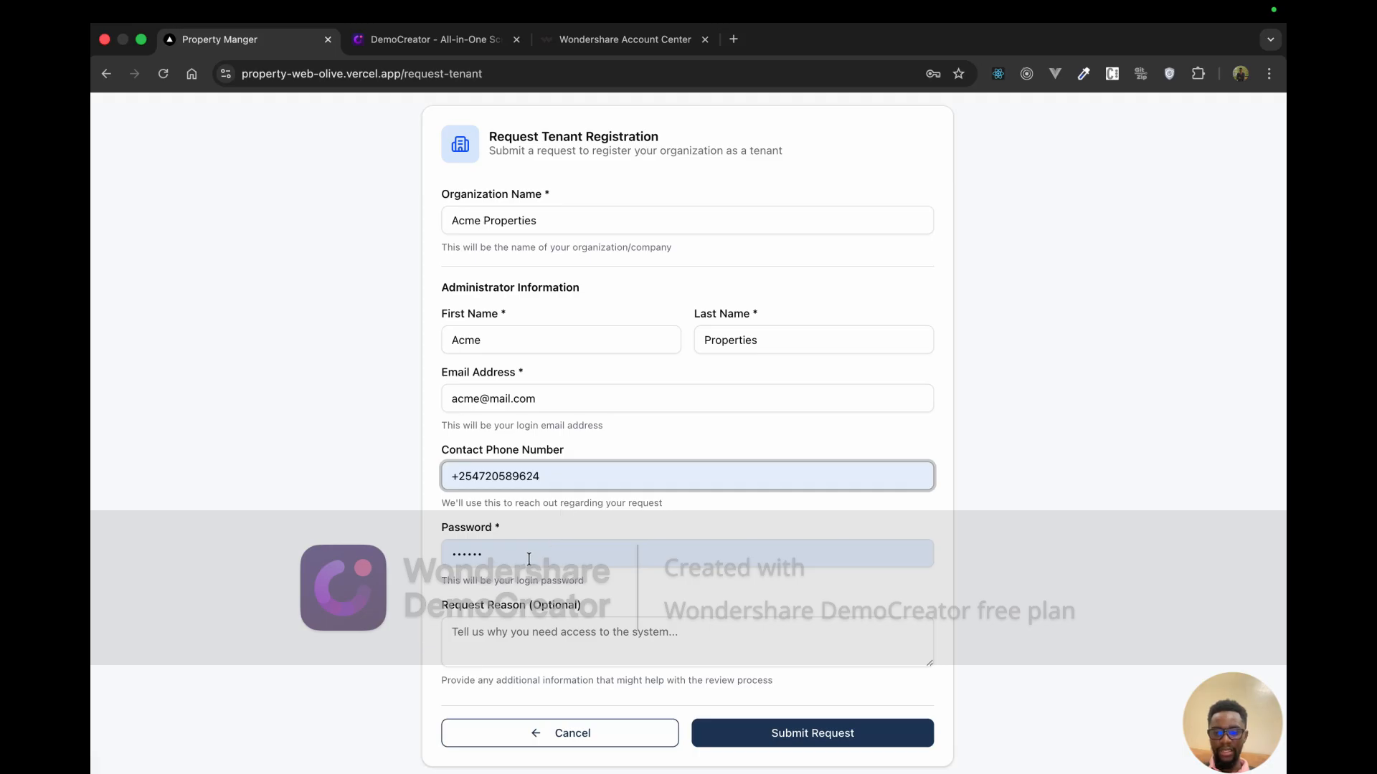
key("Tab")
key("BackSpace")
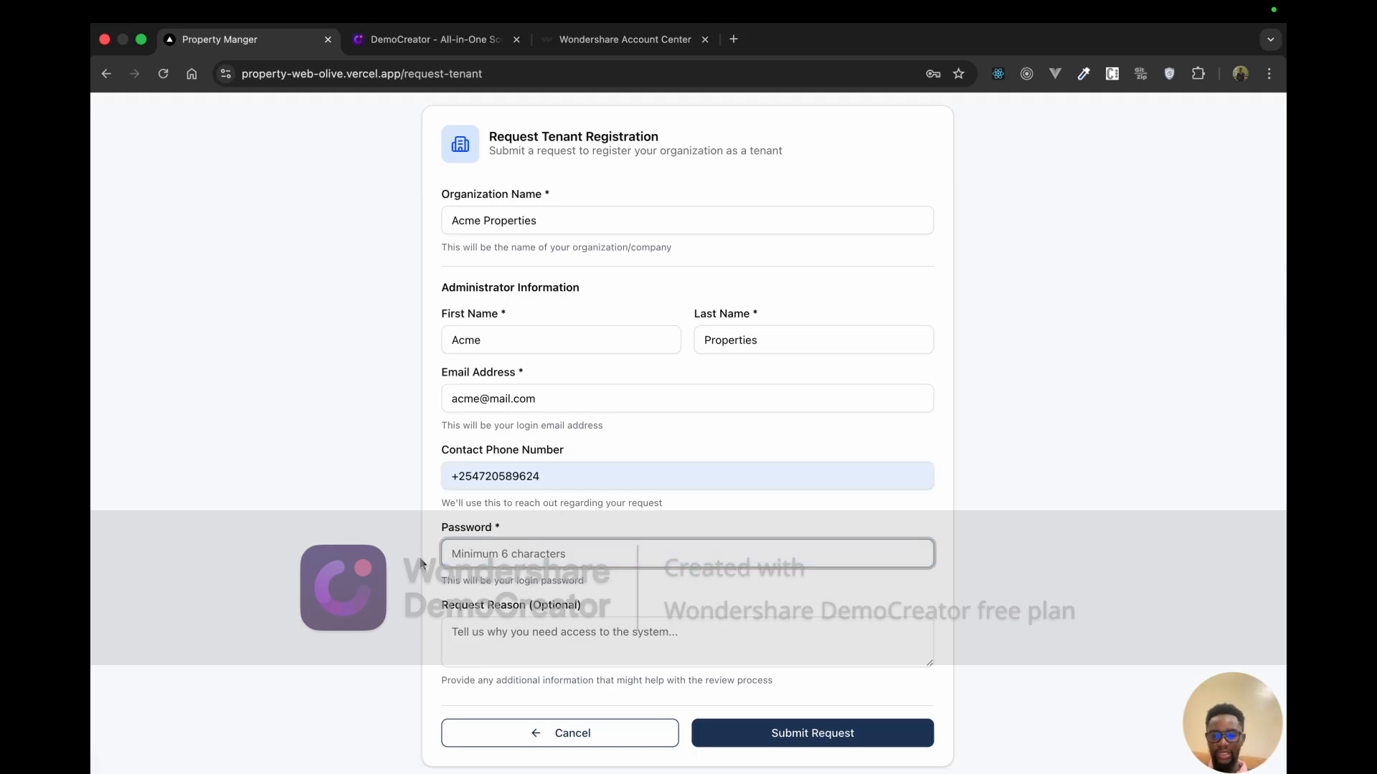
left_click(543, 480)
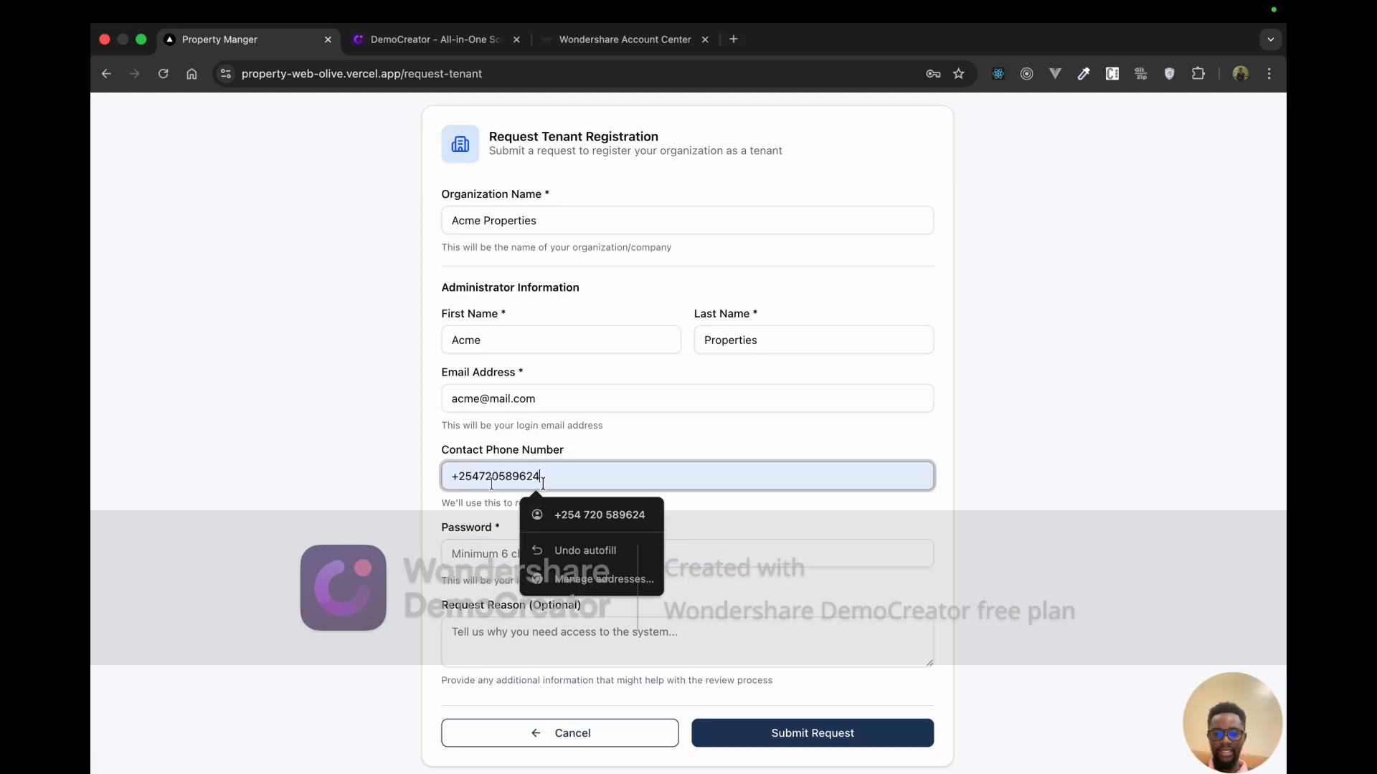
Step: Set the account password and write the reason 'The system is great and I need it for my properties'
left_click(466, 551)
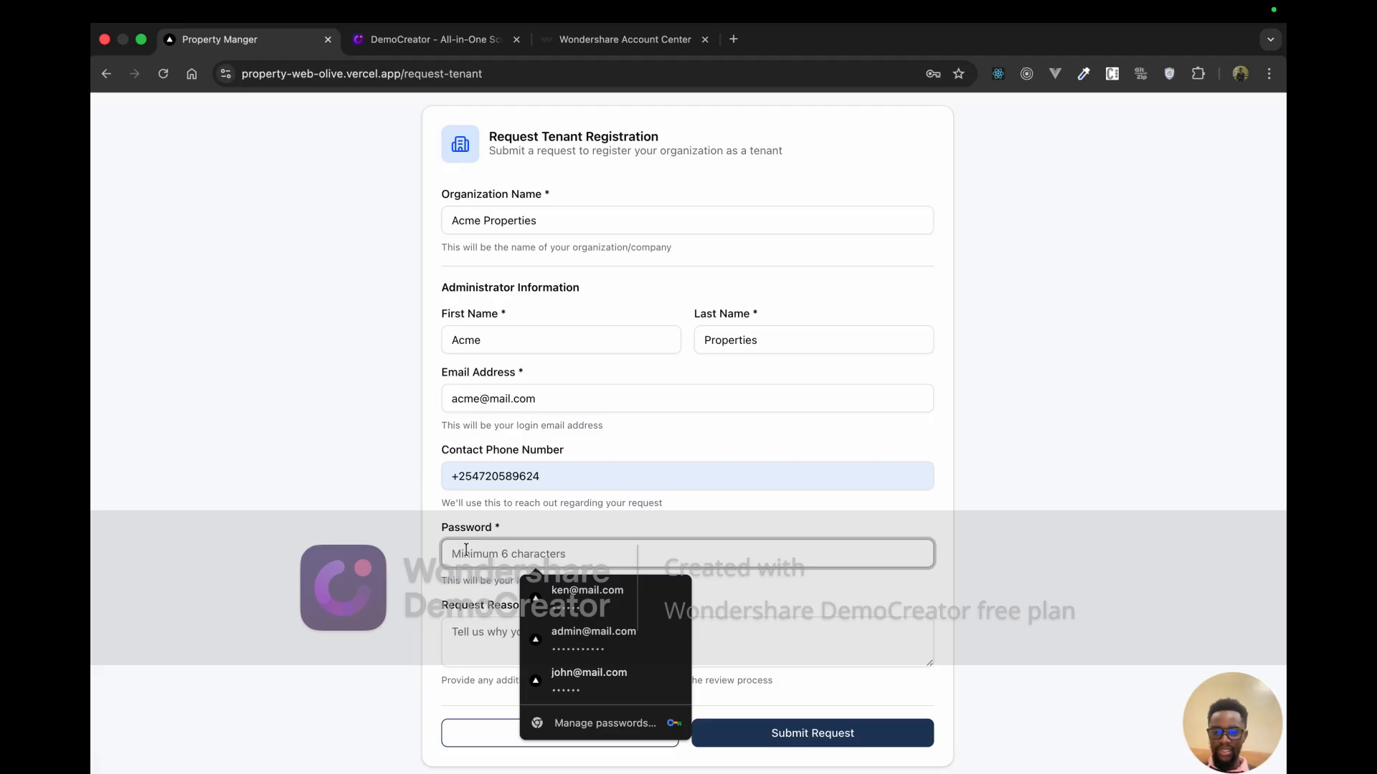
type("123456")
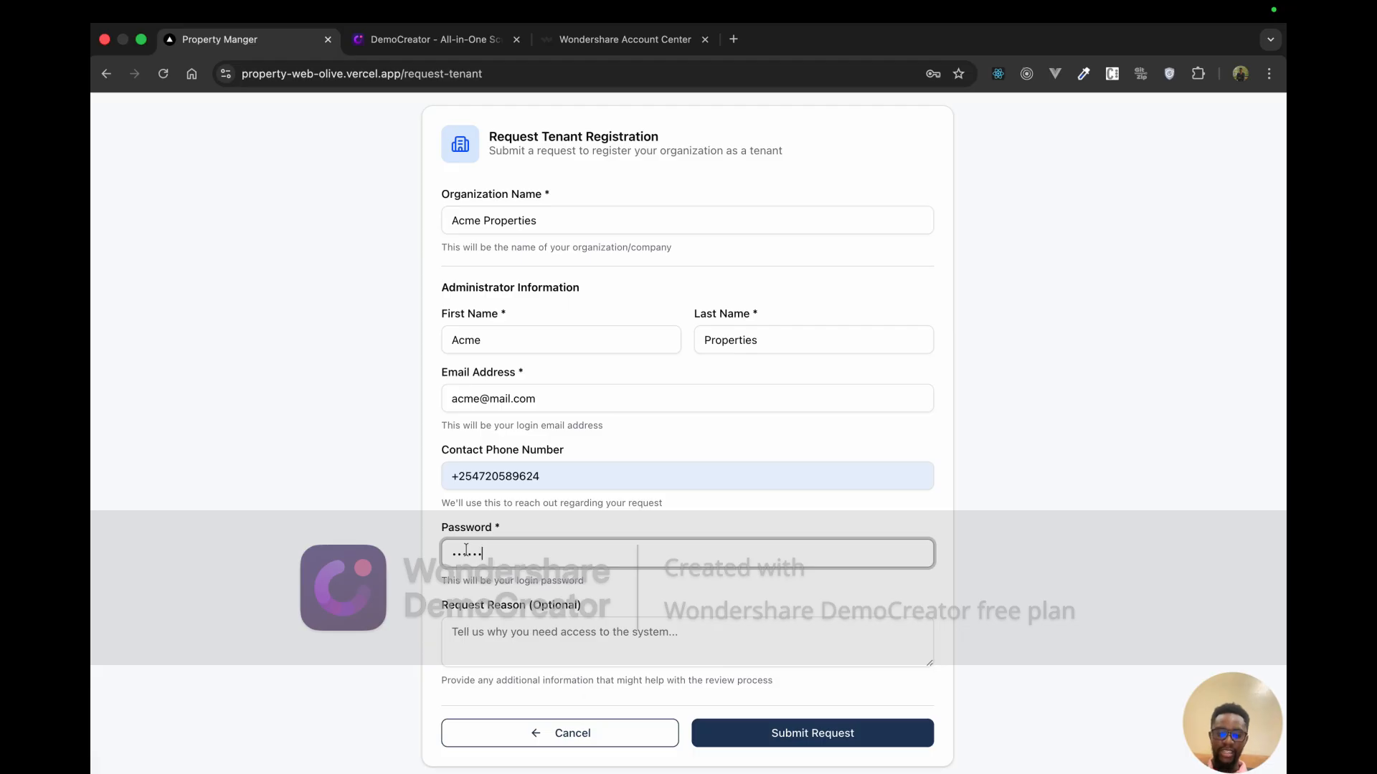
left_click(530, 634)
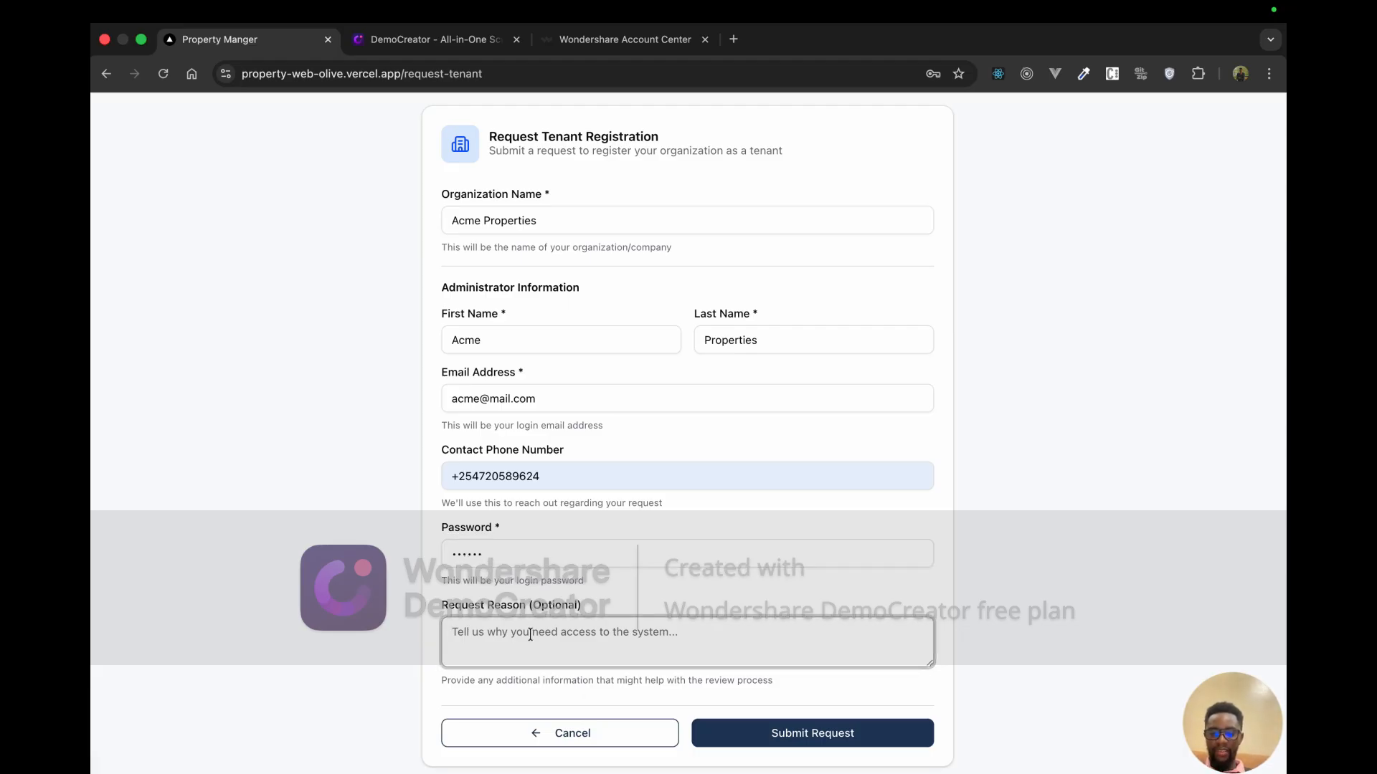
type("Th")
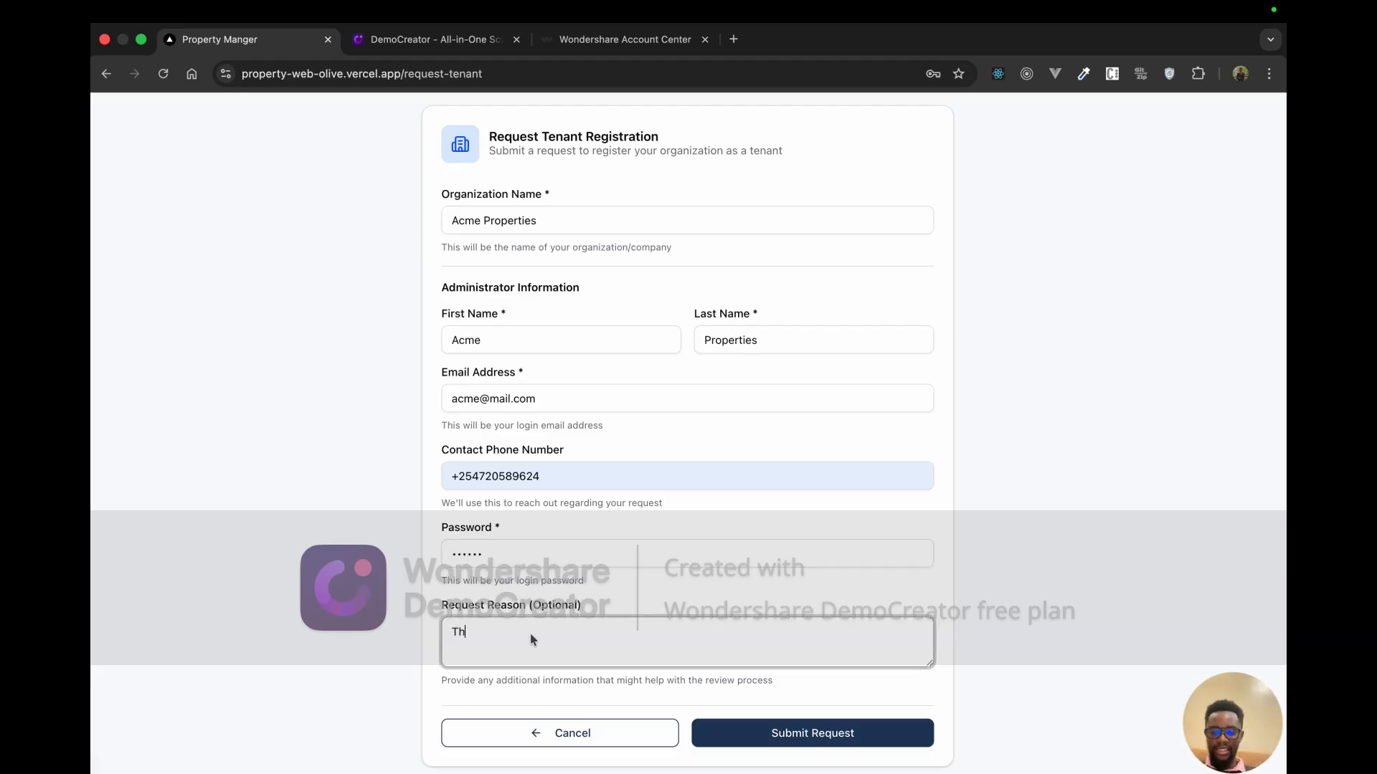
type("e system ")
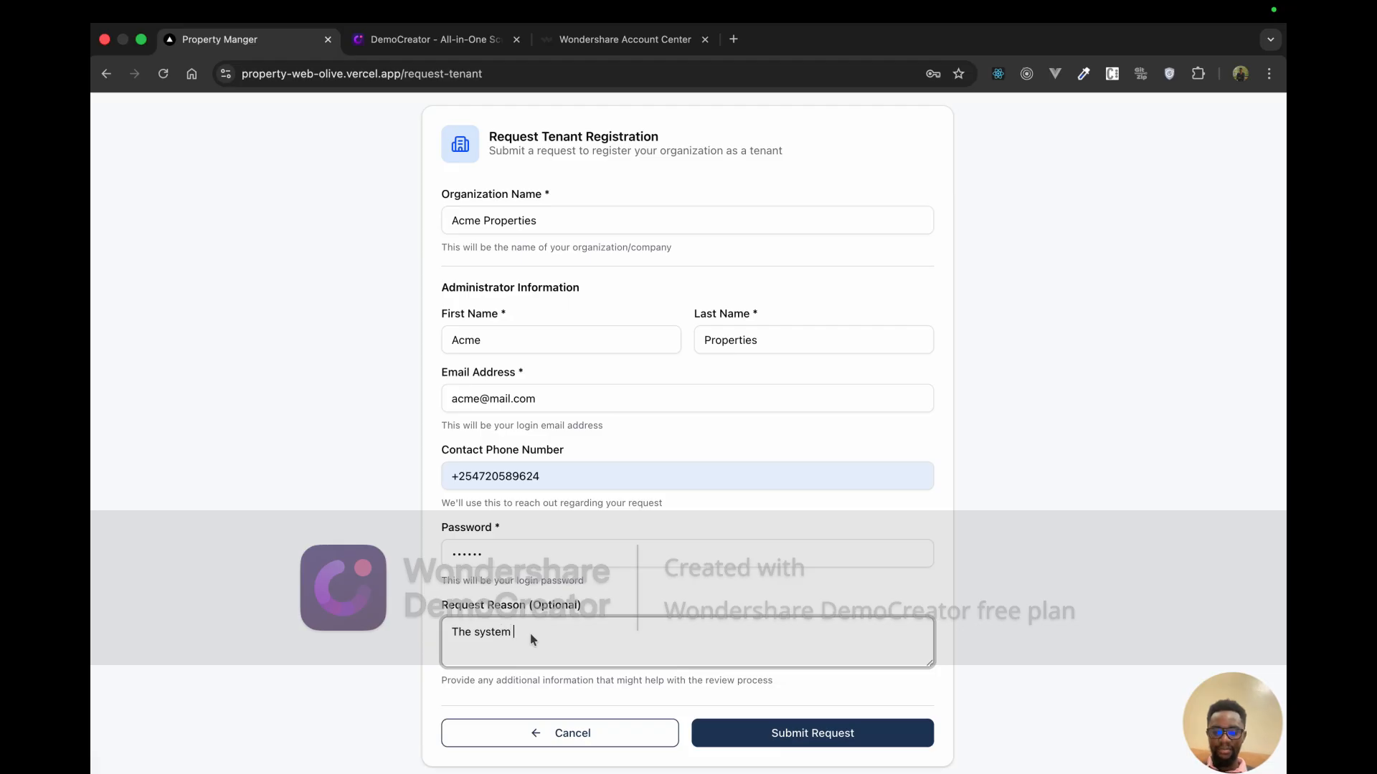
type("is great")
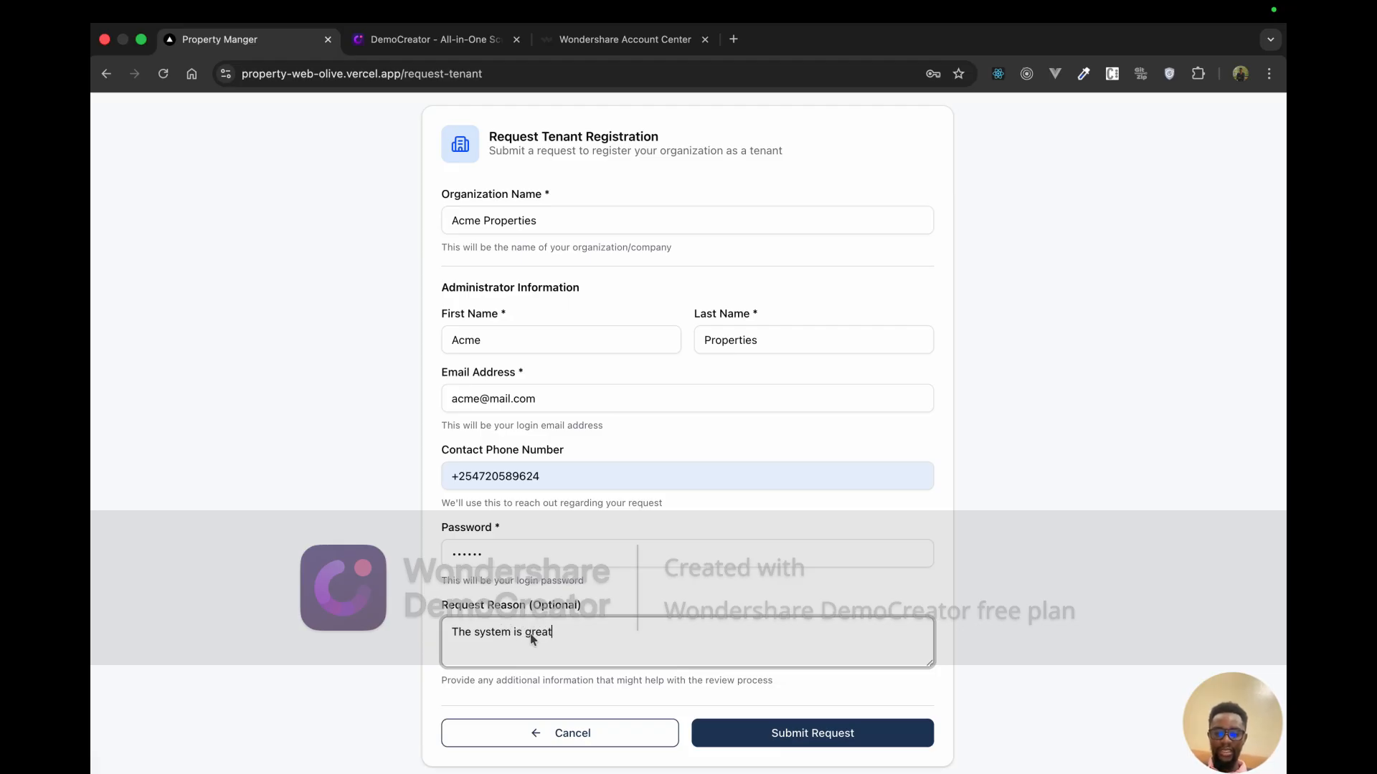
type(" and I need ")
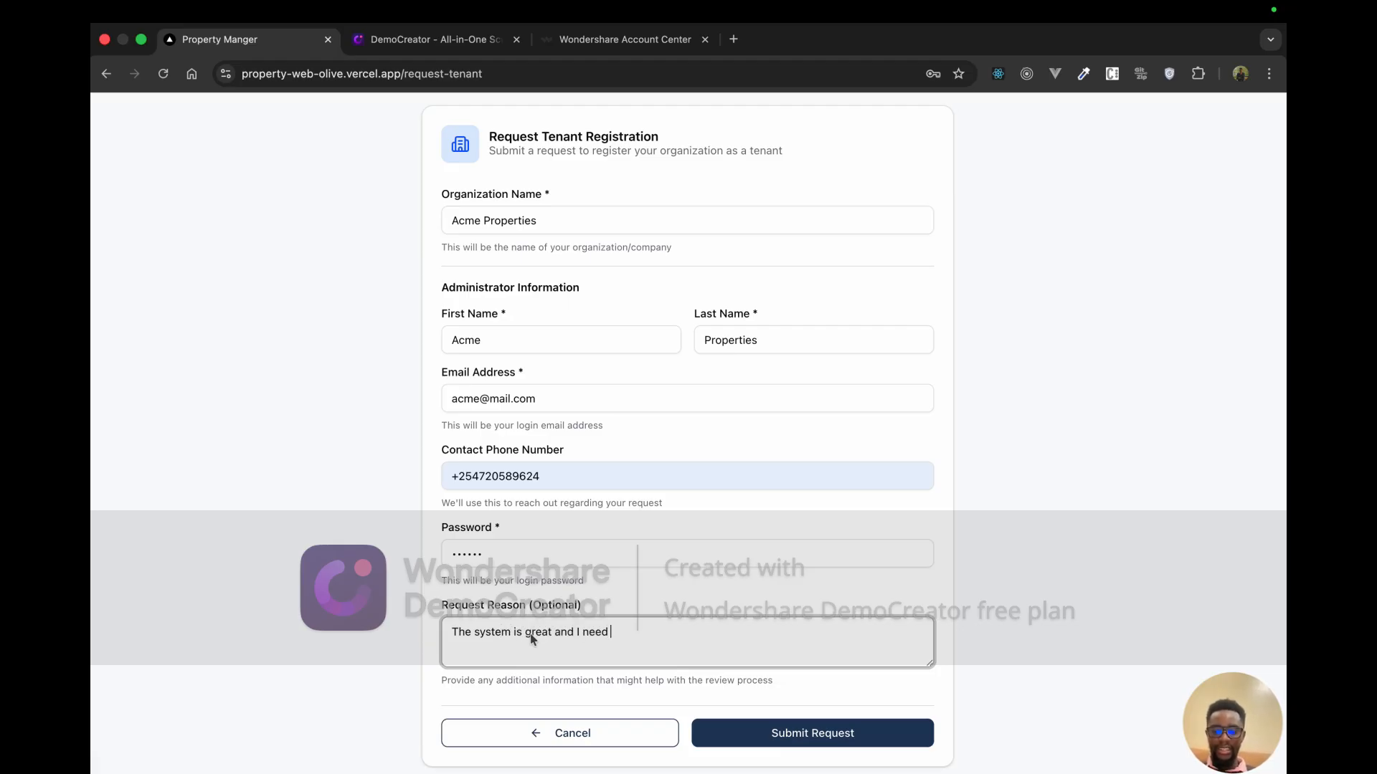
type("it for my properties")
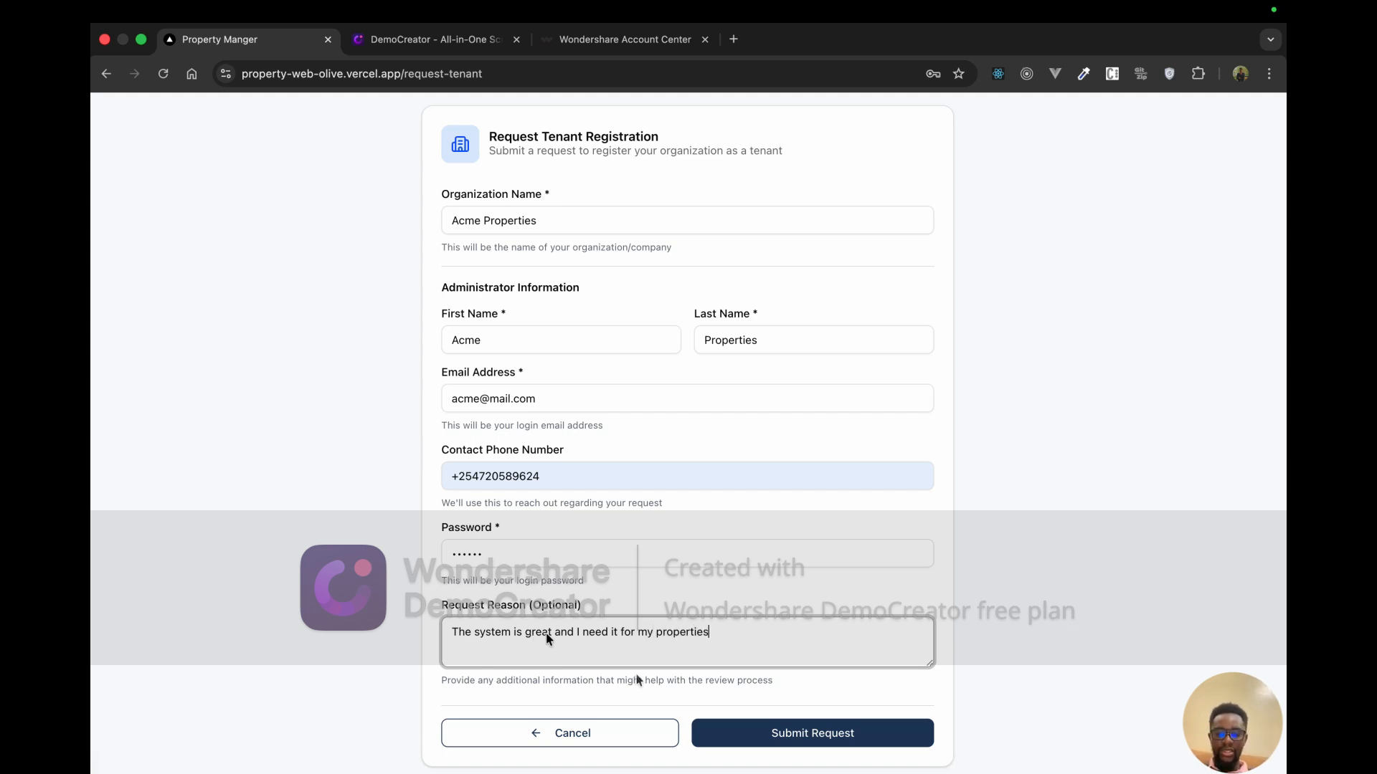
Step: Submit the request, dismiss Chrome's password prompts, return to sign-in, and show Mission Control
left_click(781, 743)
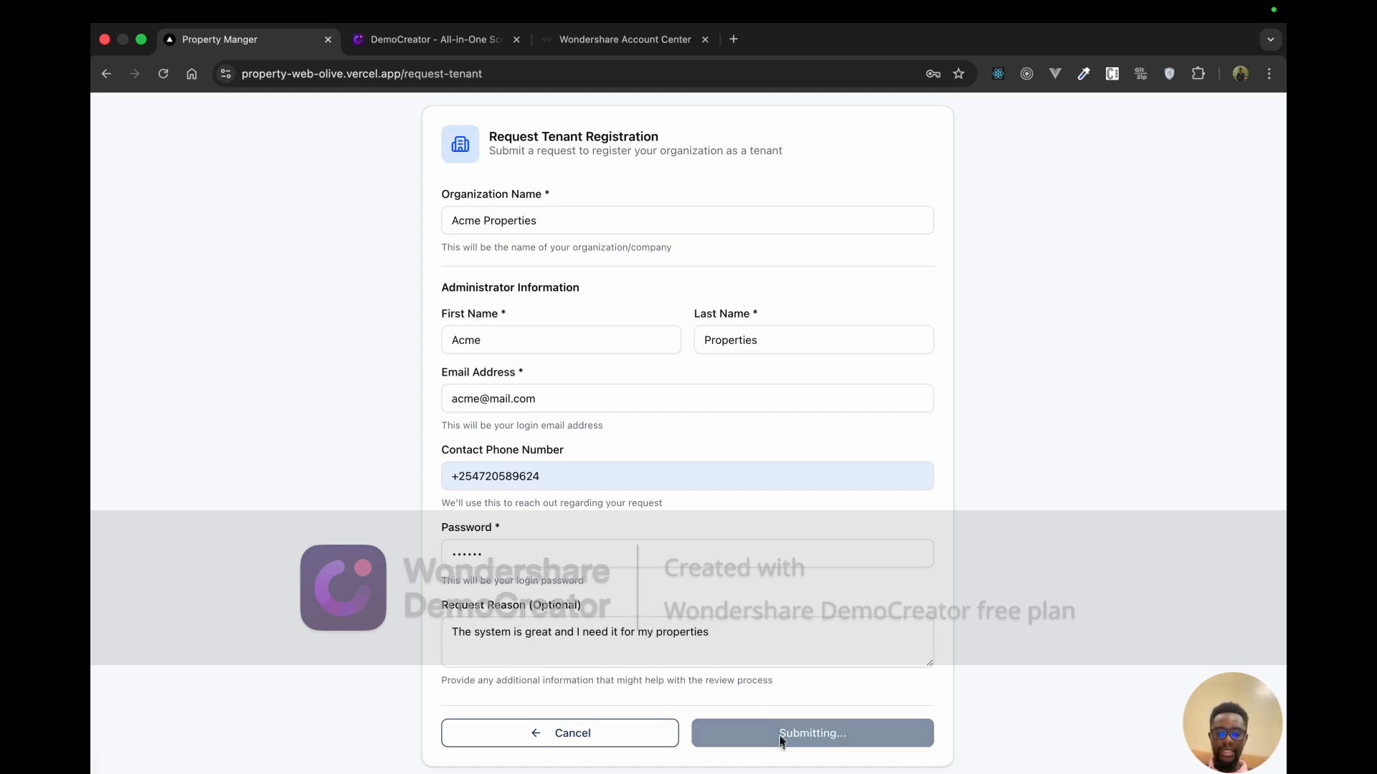
left_click(928, 314)
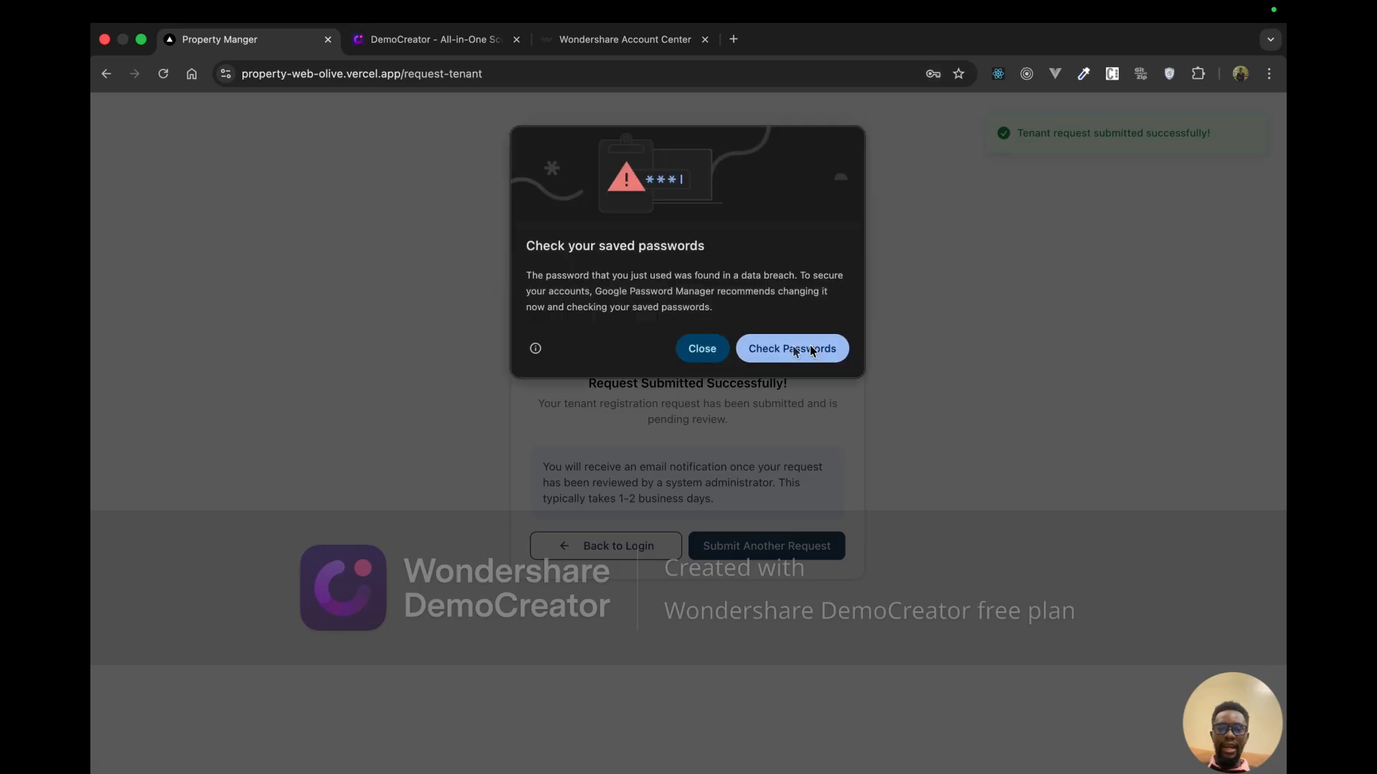
left_click(721, 350)
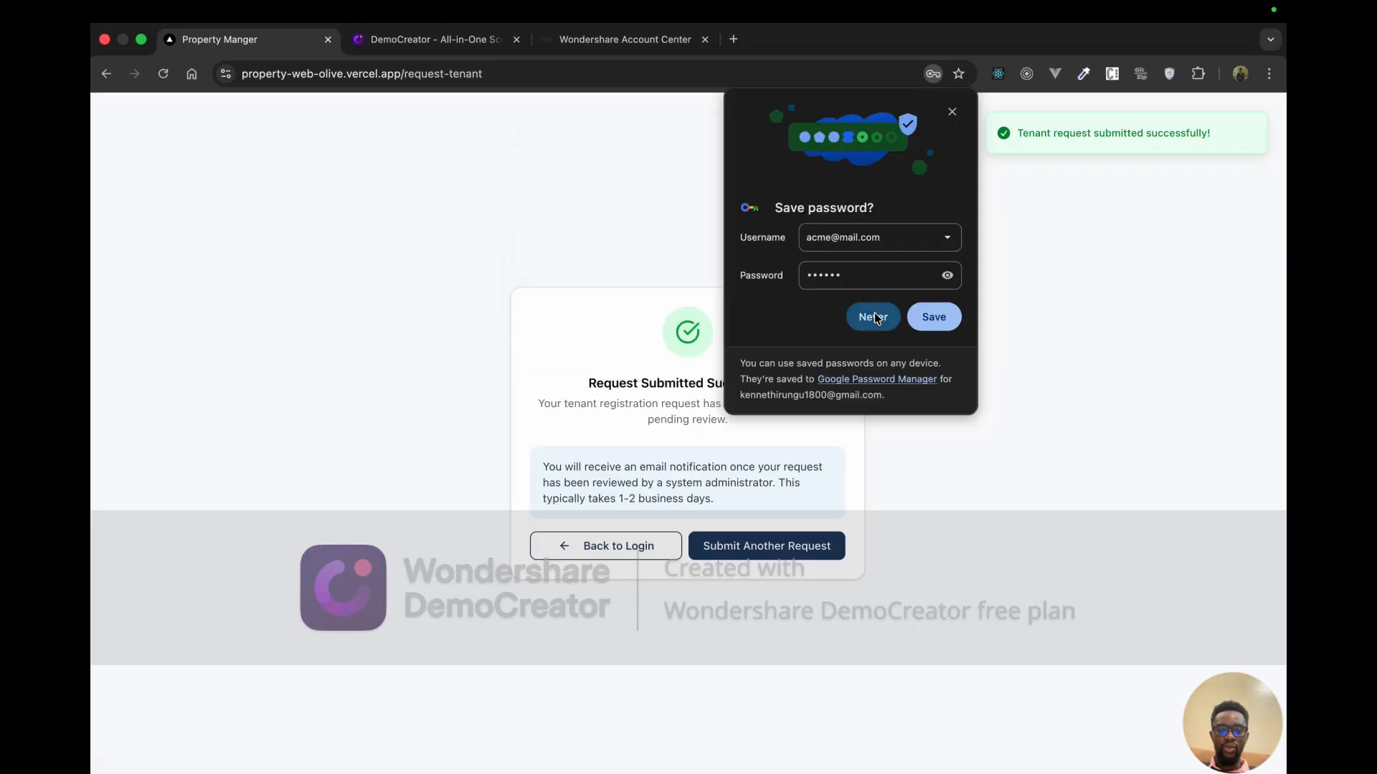
left_click(926, 320)
left_click(626, 554)
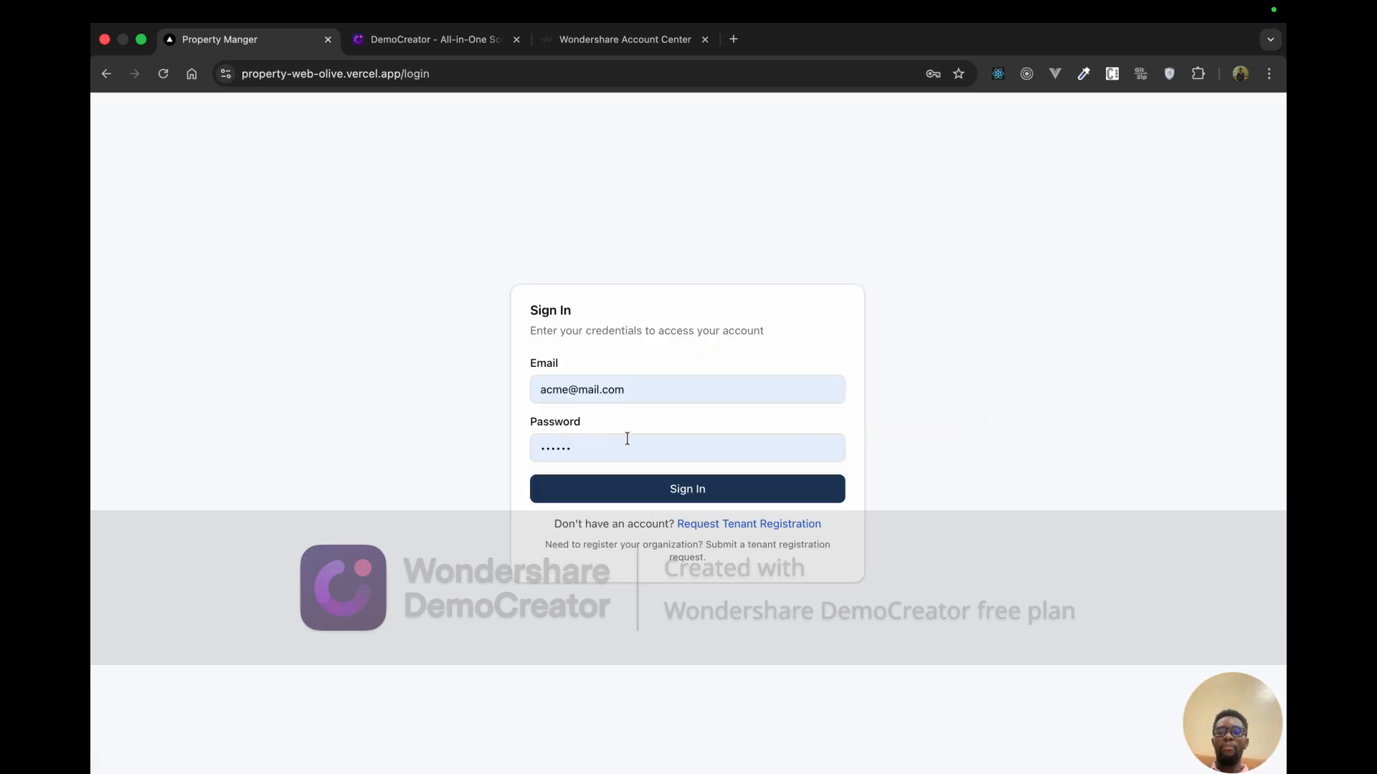
key("ctrl+Up")
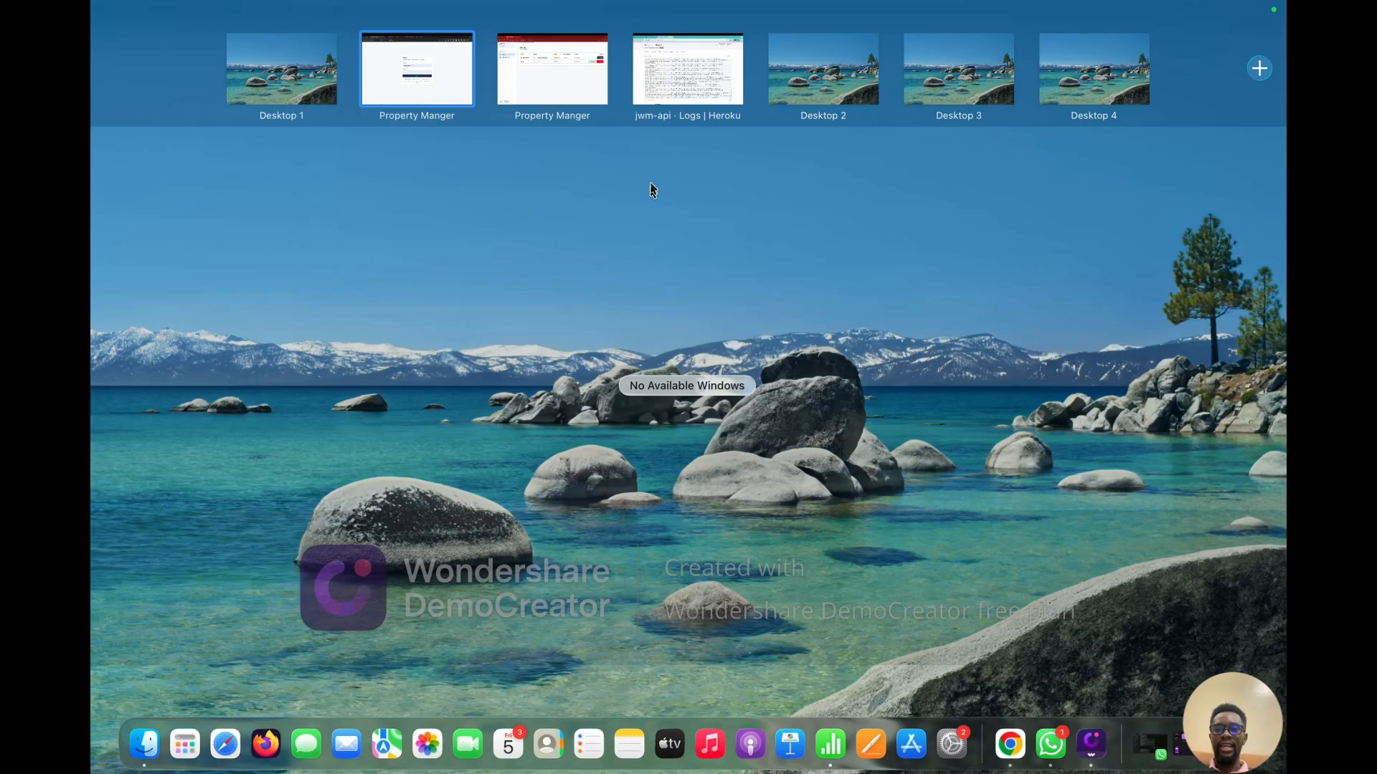
Step: Switch to the admin desktop's dashboard and review its counts: 2 tenants, 1 active, 2 pending
left_click(565, 54)
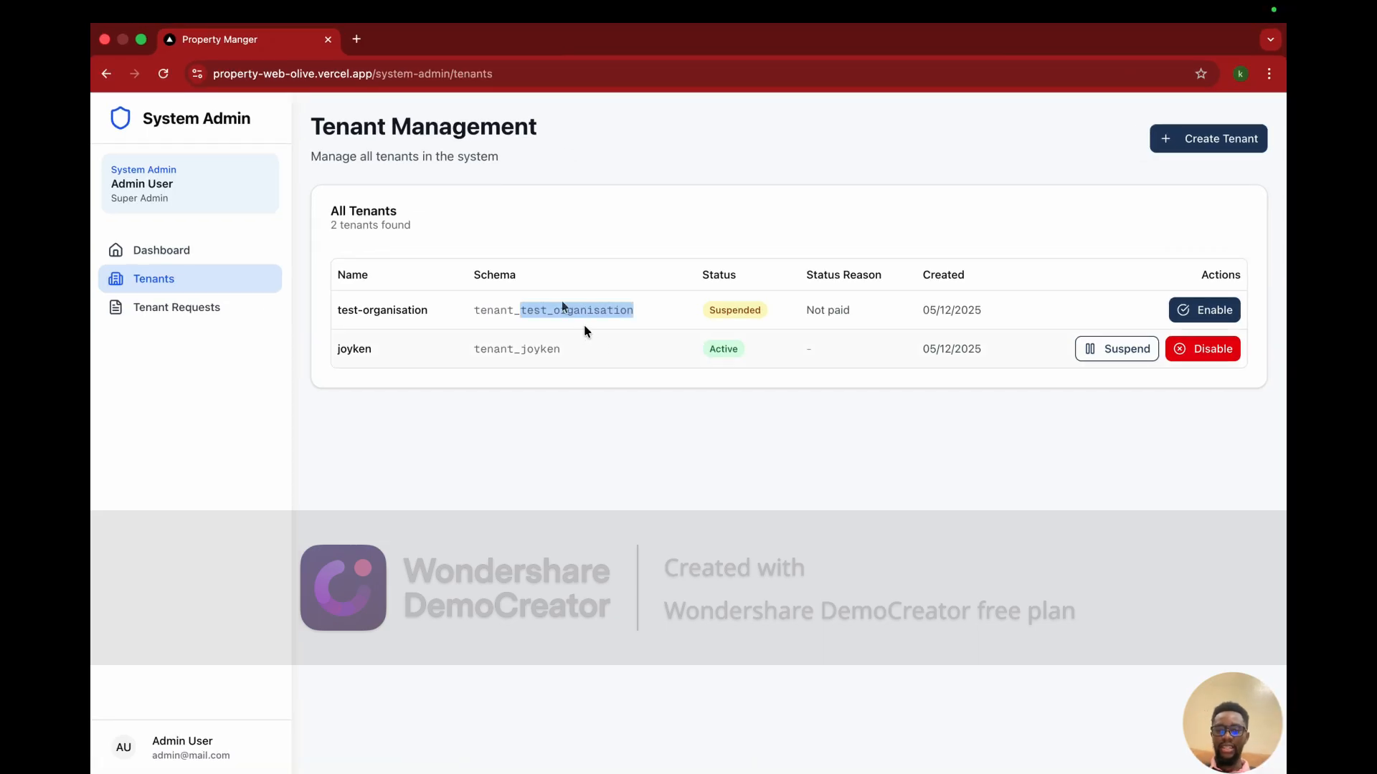
left_click(192, 252)
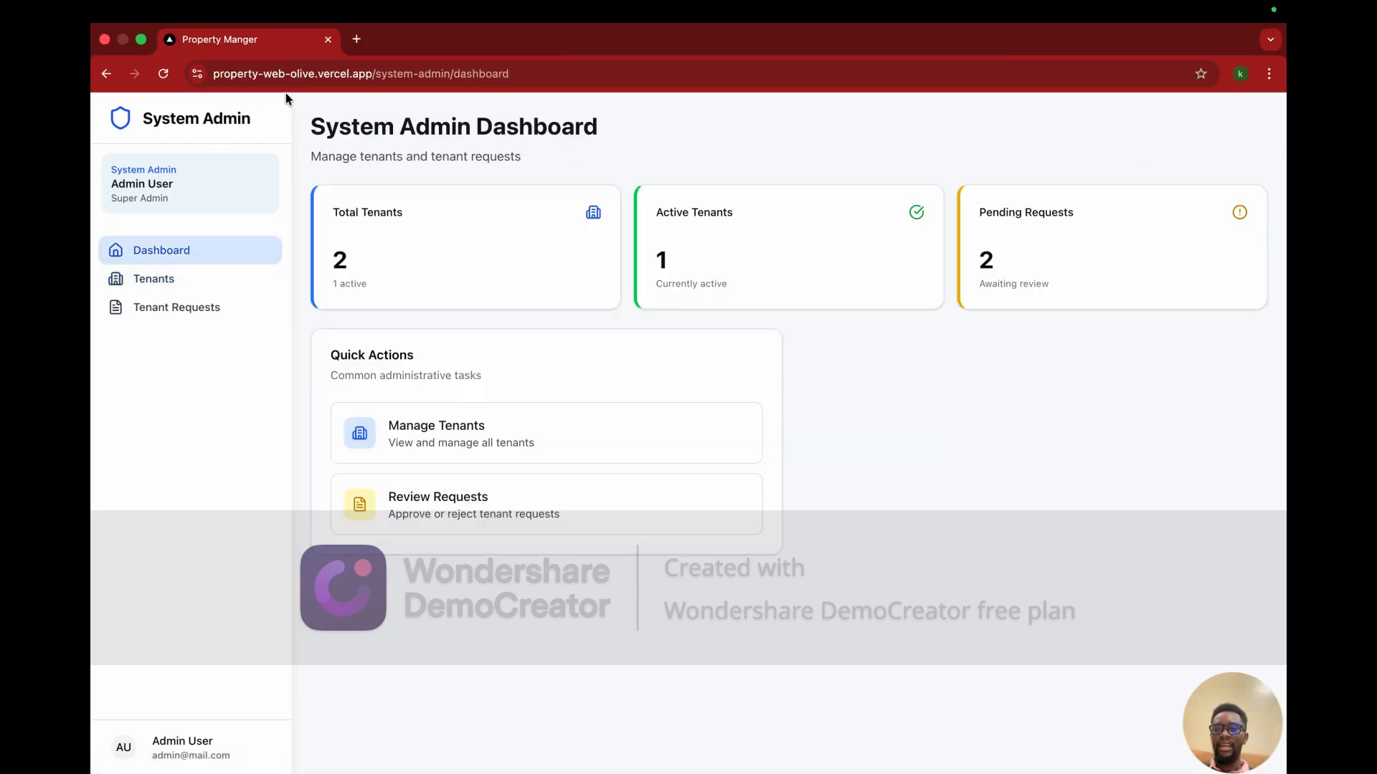
left_click_drag(260, 123, 146, 121)
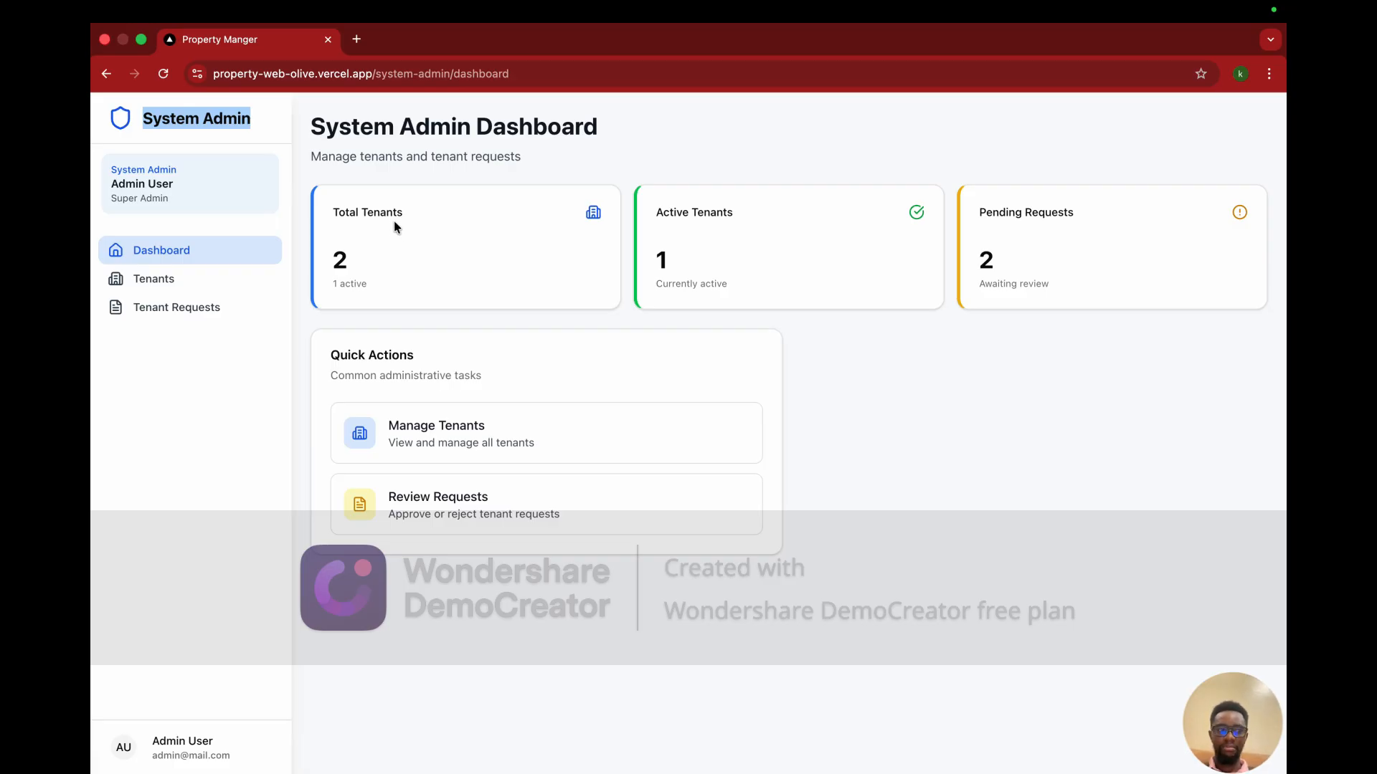
left_click_drag(337, 212, 411, 217)
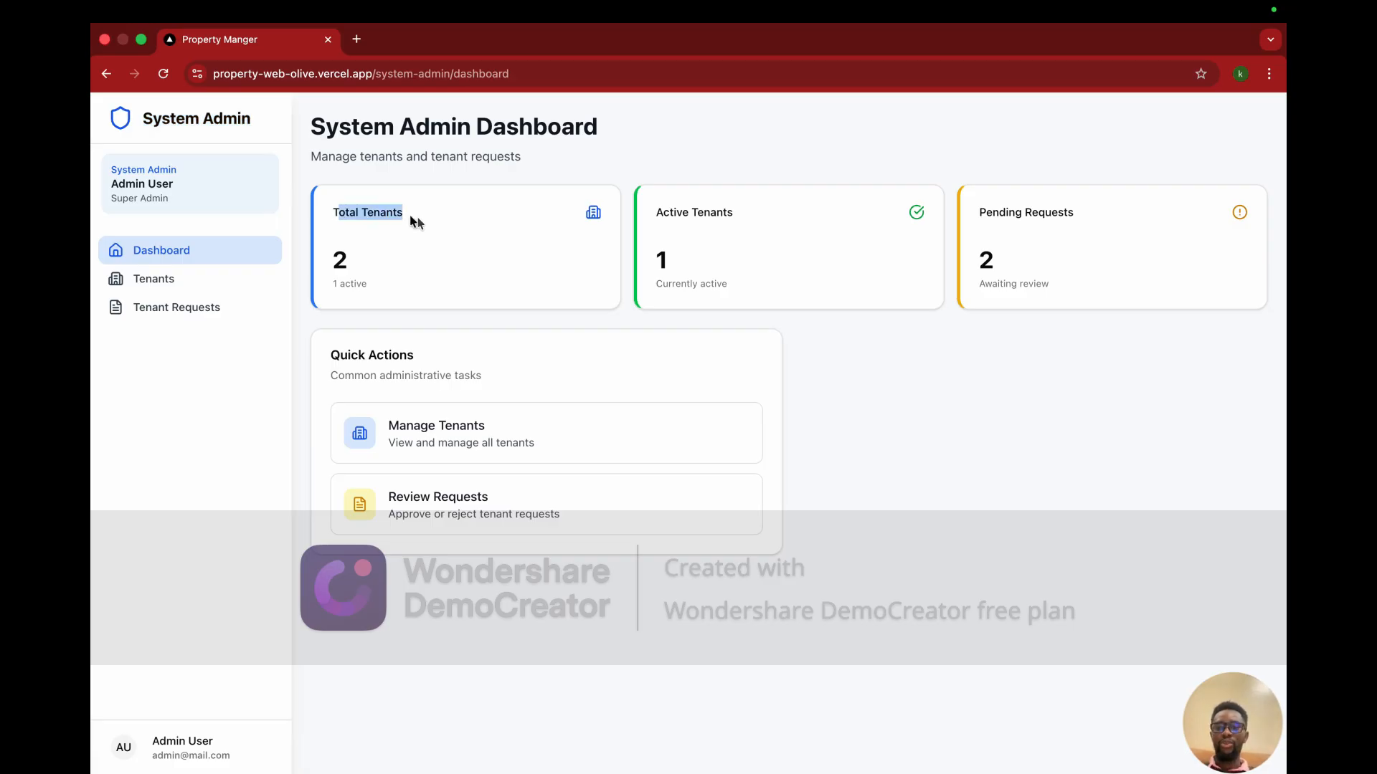
left_click(416, 218)
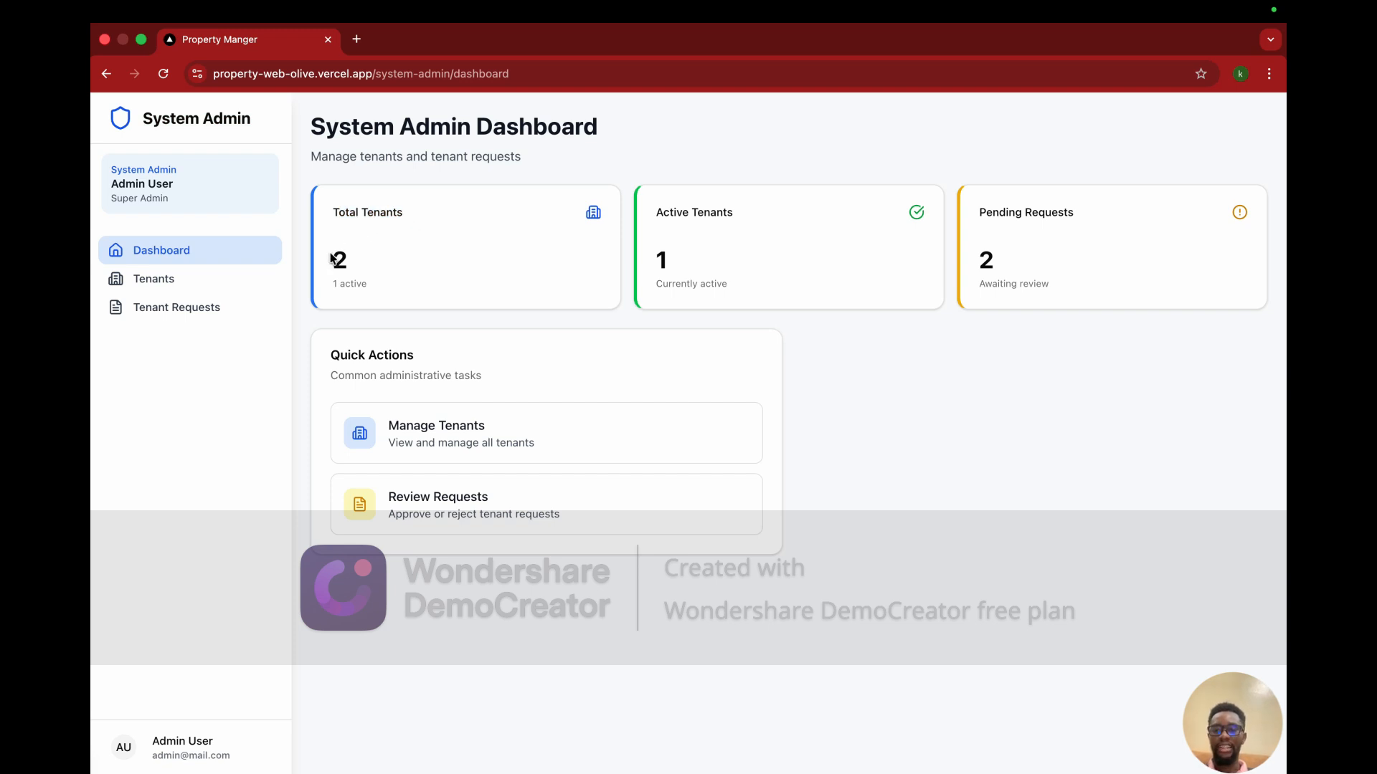
left_click_drag(332, 259, 354, 270)
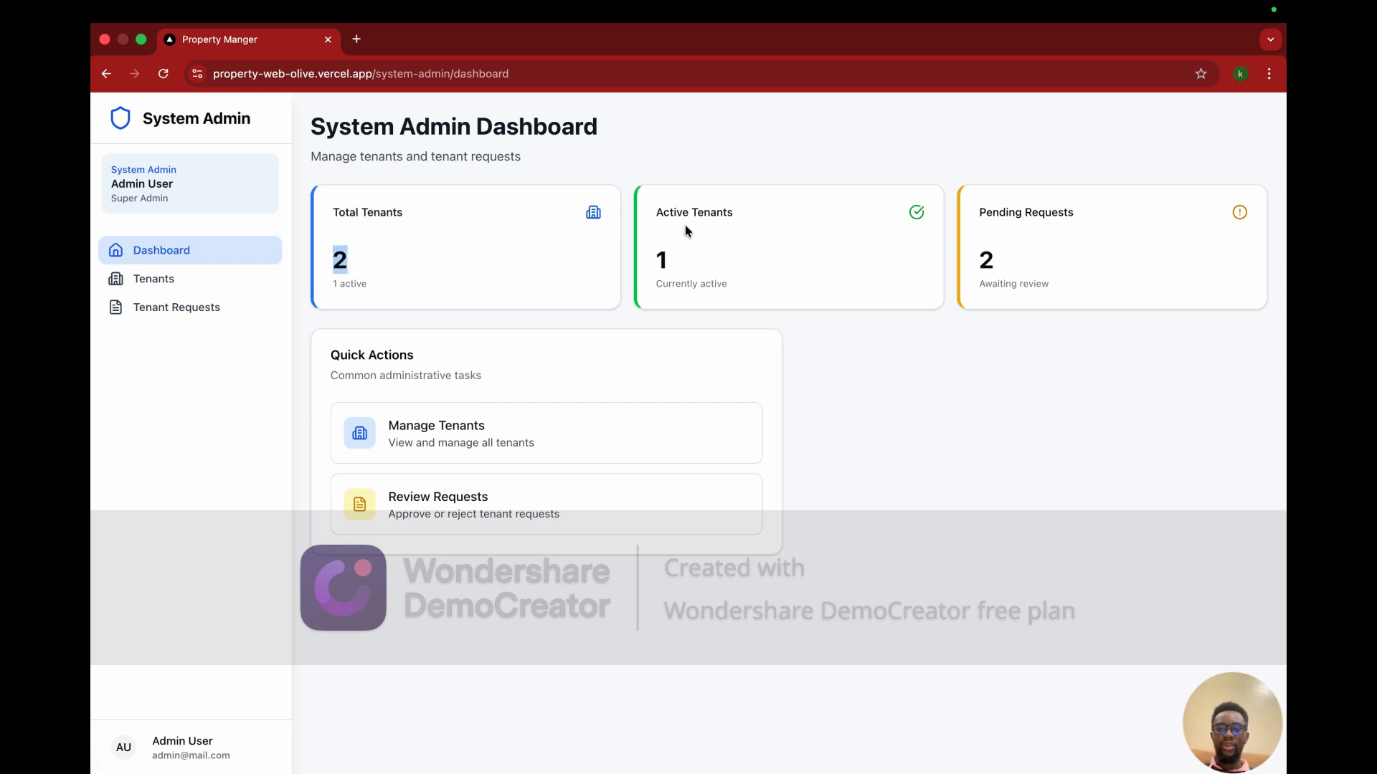
left_click(406, 235)
left_click_drag(680, 271, 642, 270)
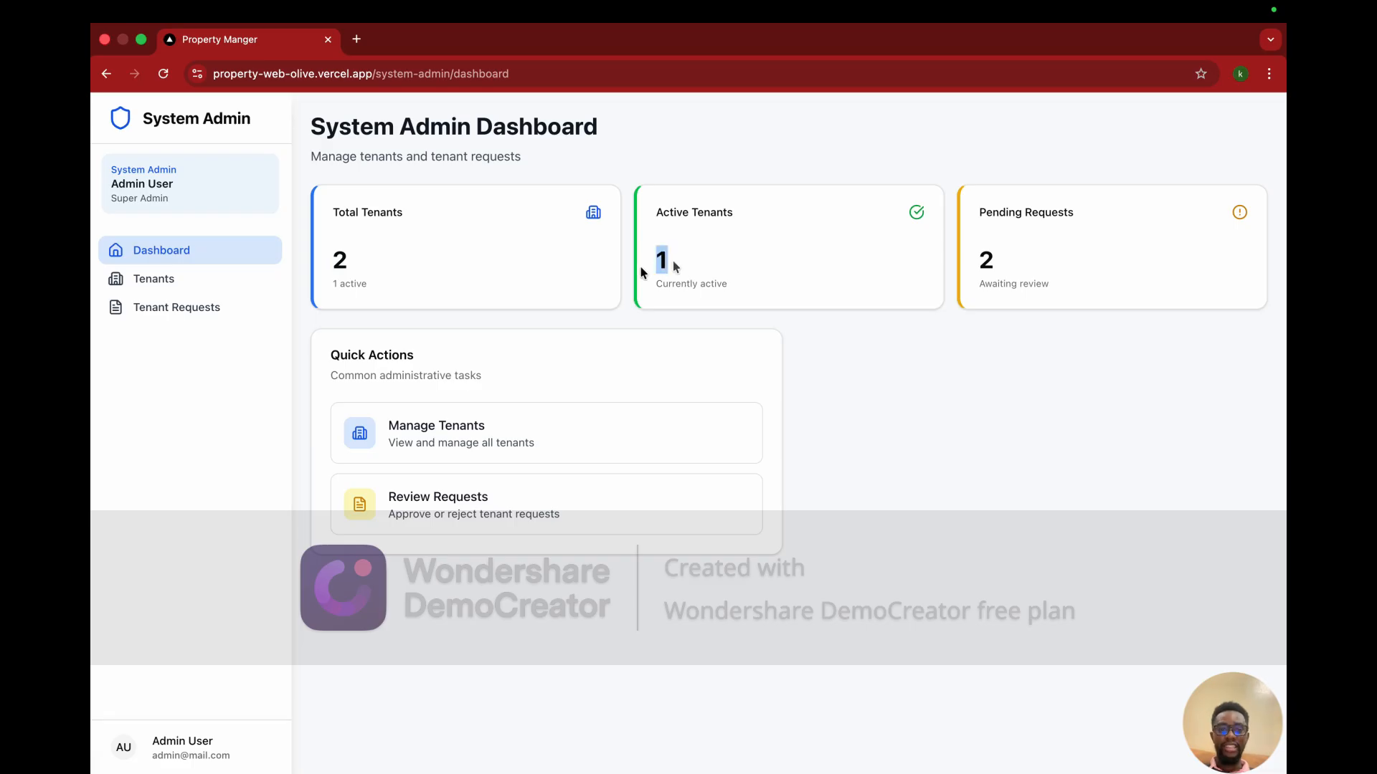
left_click_drag(1024, 262, 981, 262)
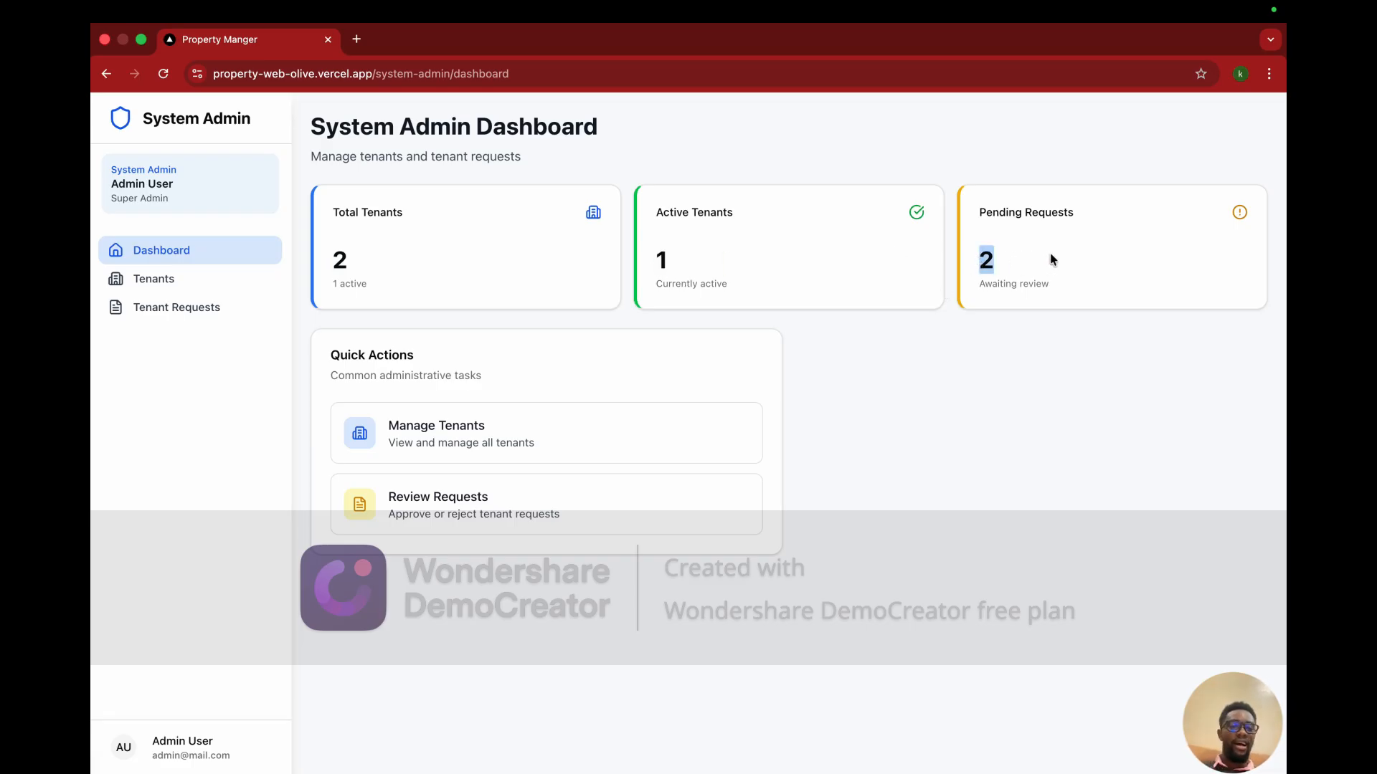
Step: Open Manage Tenants and review the Schema column, with test-organisation suspended and joyken active
left_click(482, 431)
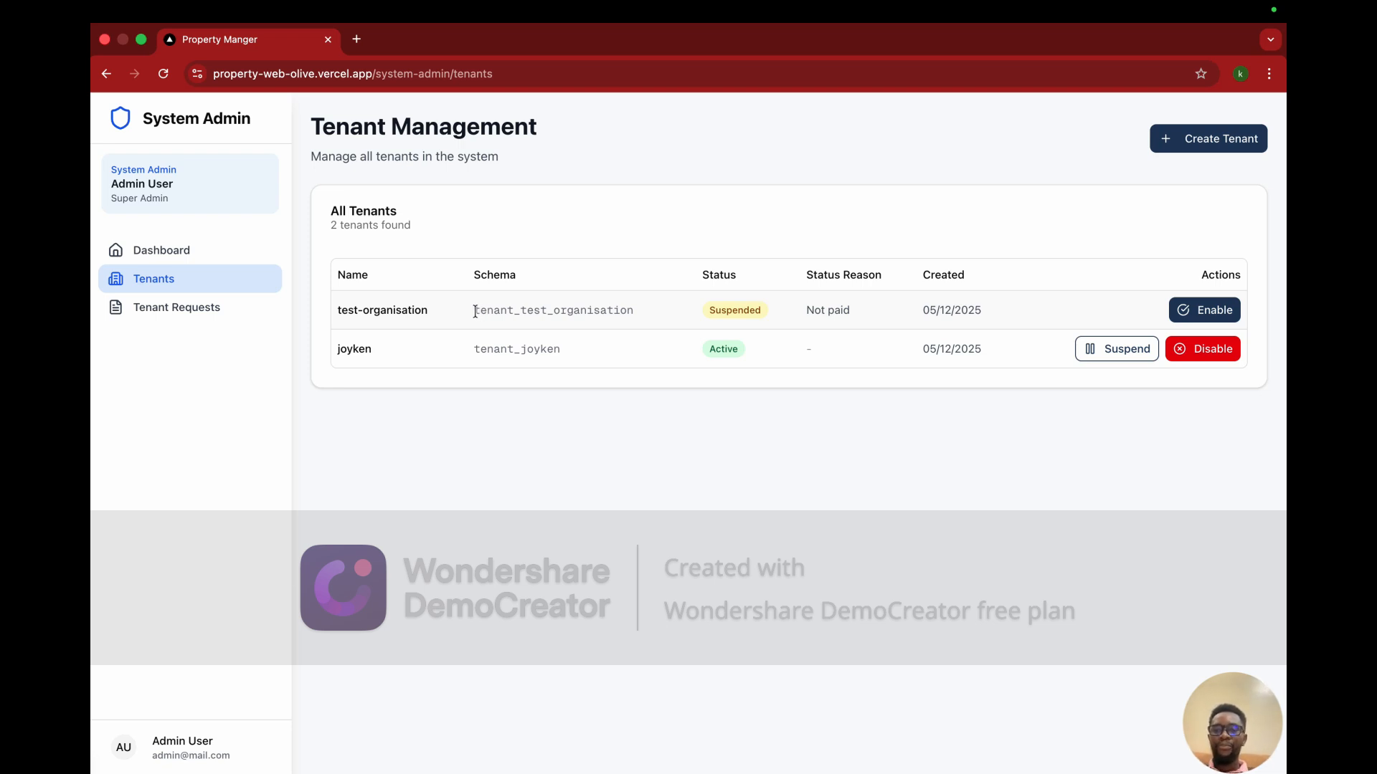
left_click_drag(473, 310, 634, 311)
left_click_drag(475, 274, 547, 283)
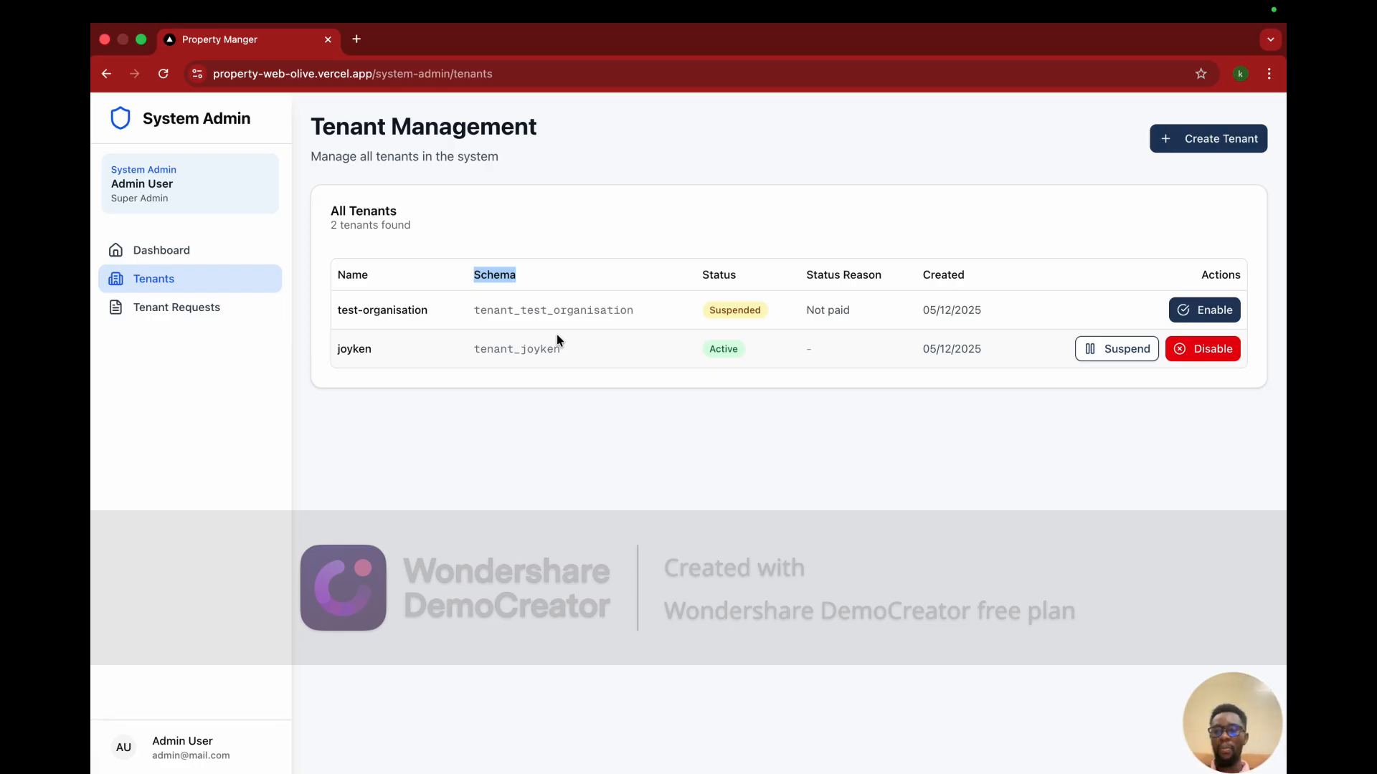
Step: Open Tenant Requests and scroll across the pending Acme Properties and Test-organisation rows
left_click(223, 317)
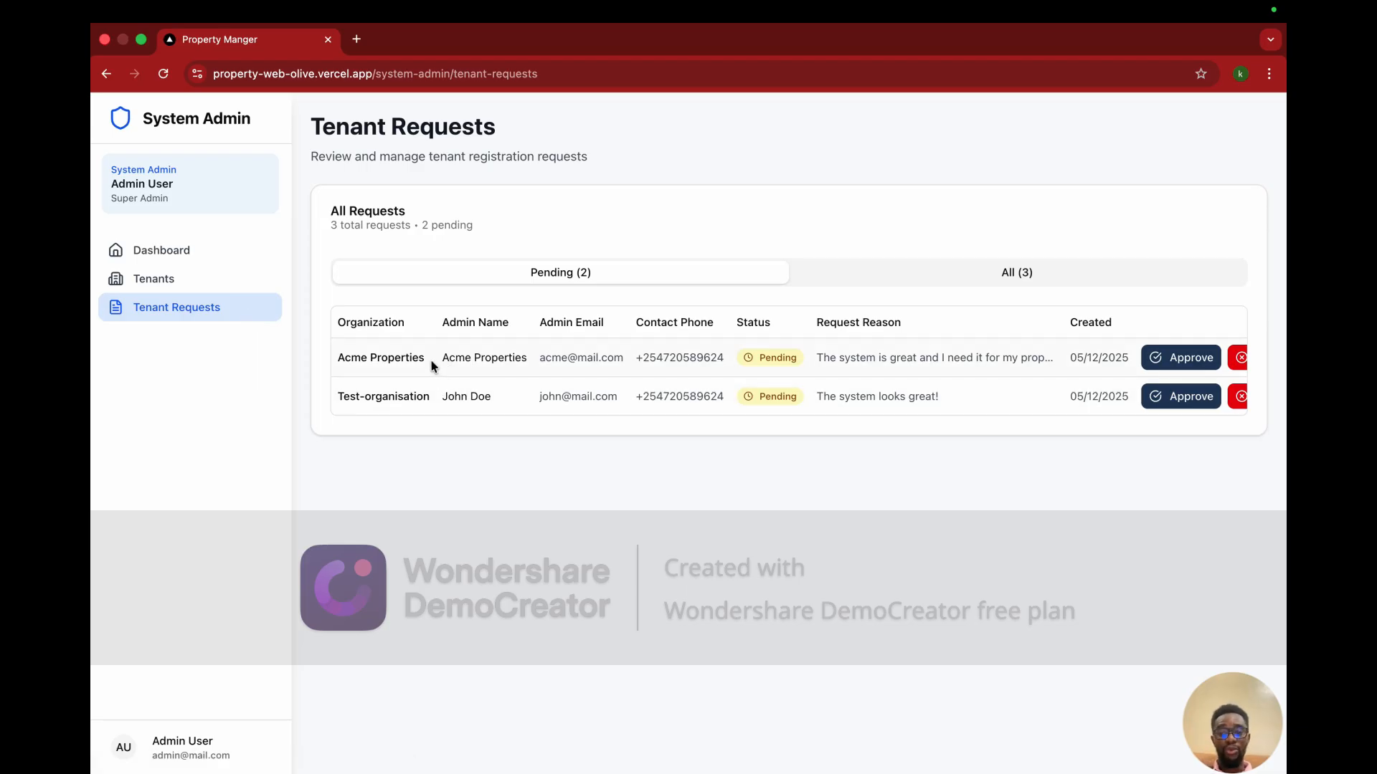
left_click_drag(429, 358, 334, 362)
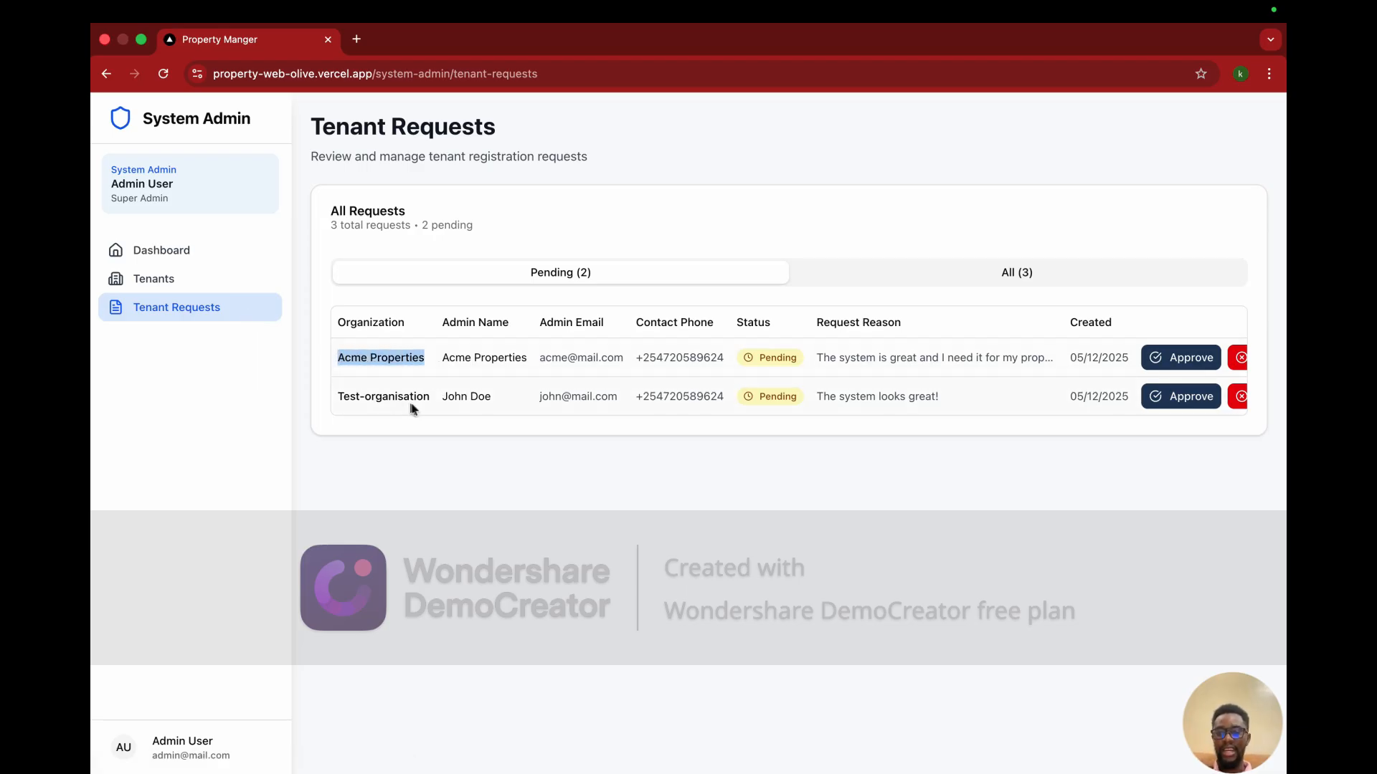
left_click_drag(432, 400, 336, 402)
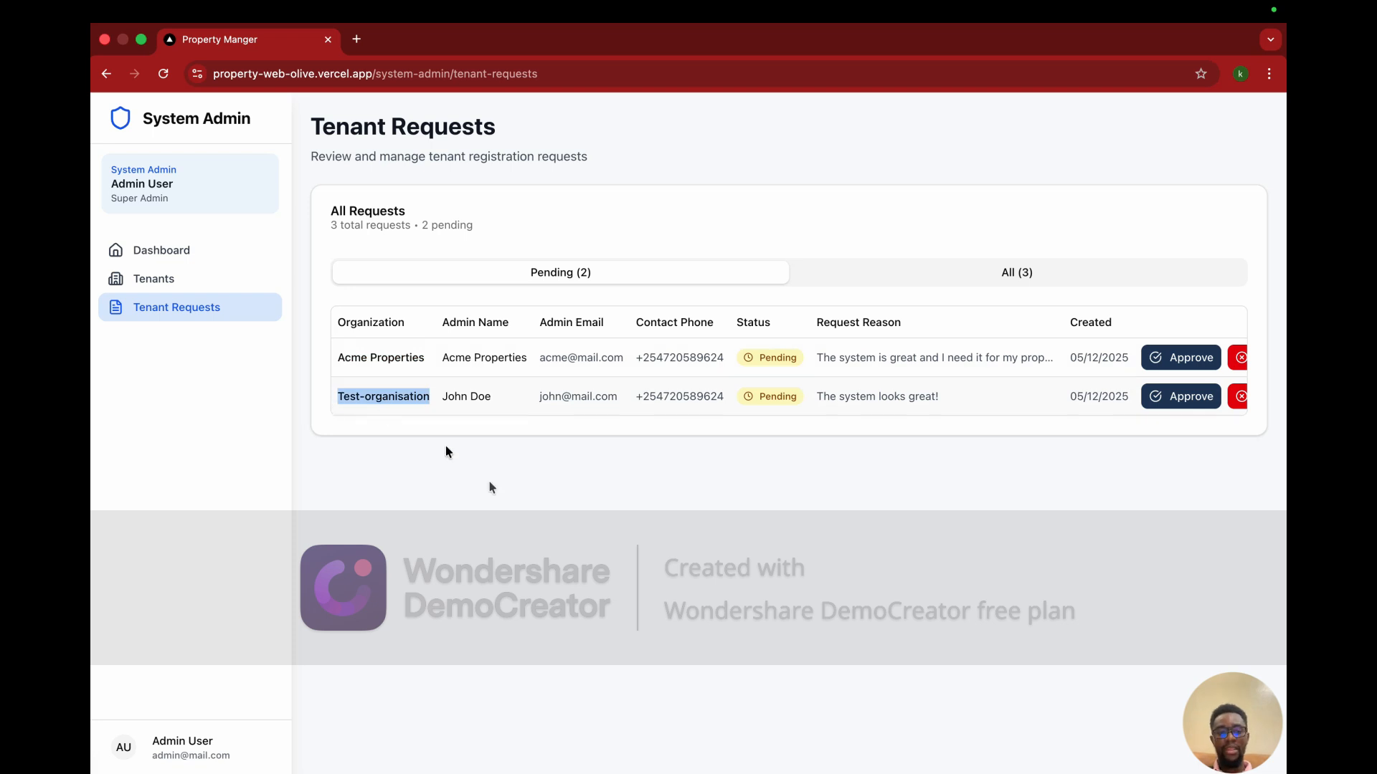
scroll(777, 396, "right", 3)
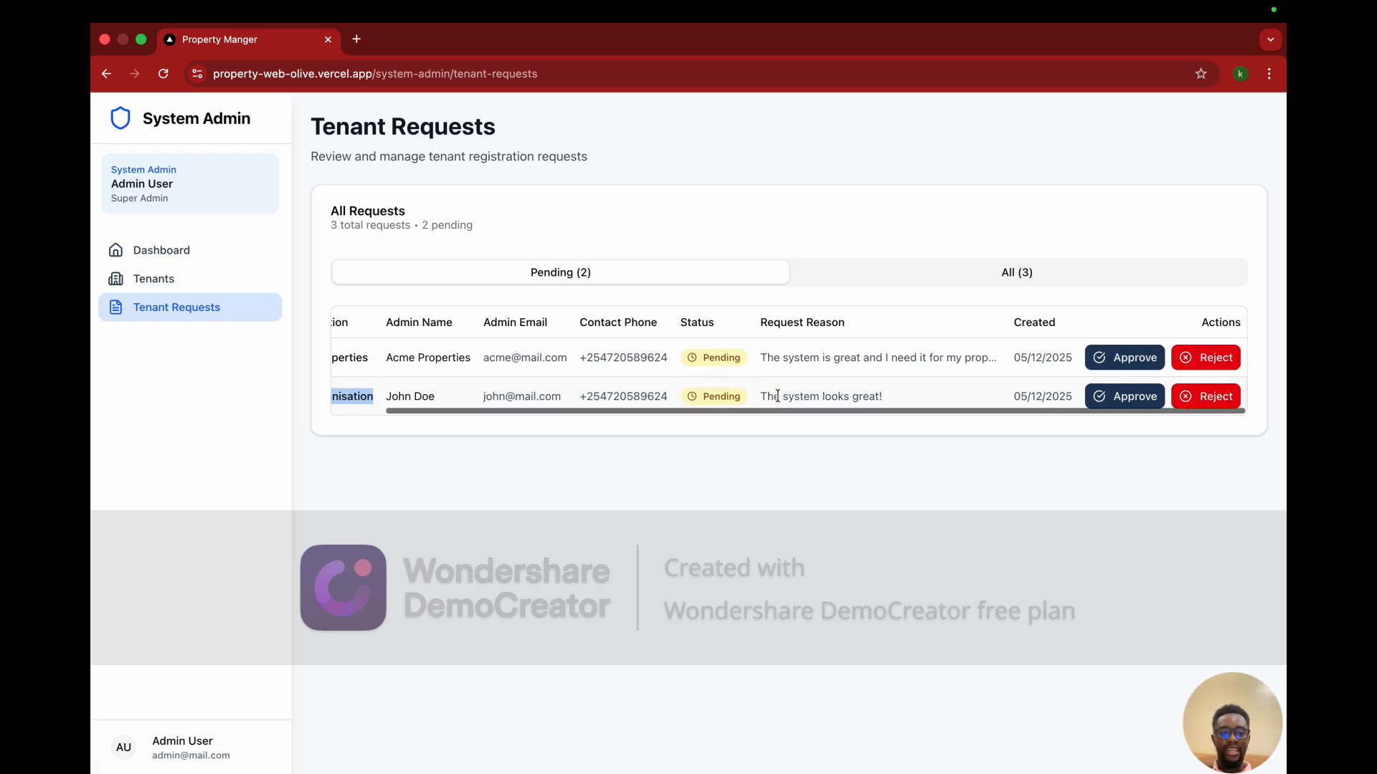
scroll(746, 391, "left", 3)
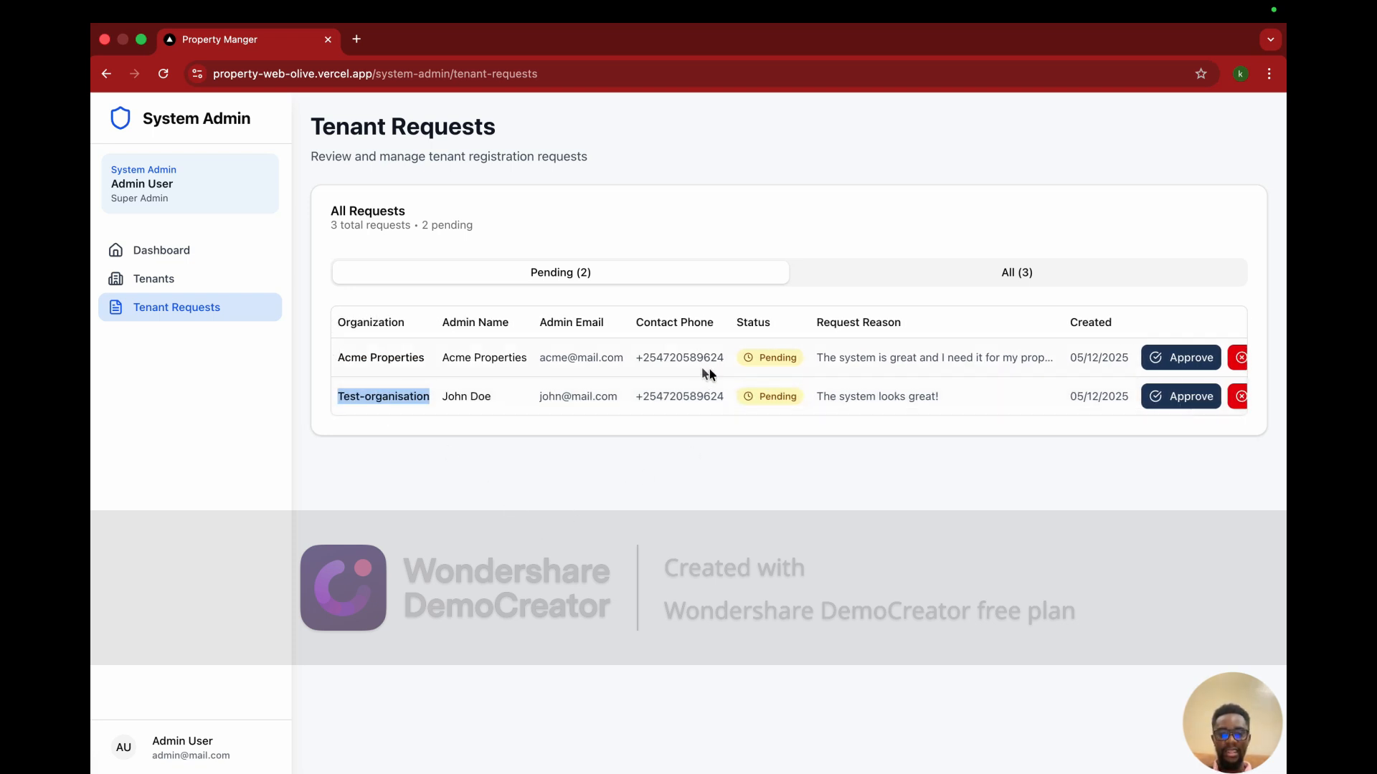
left_click(527, 365)
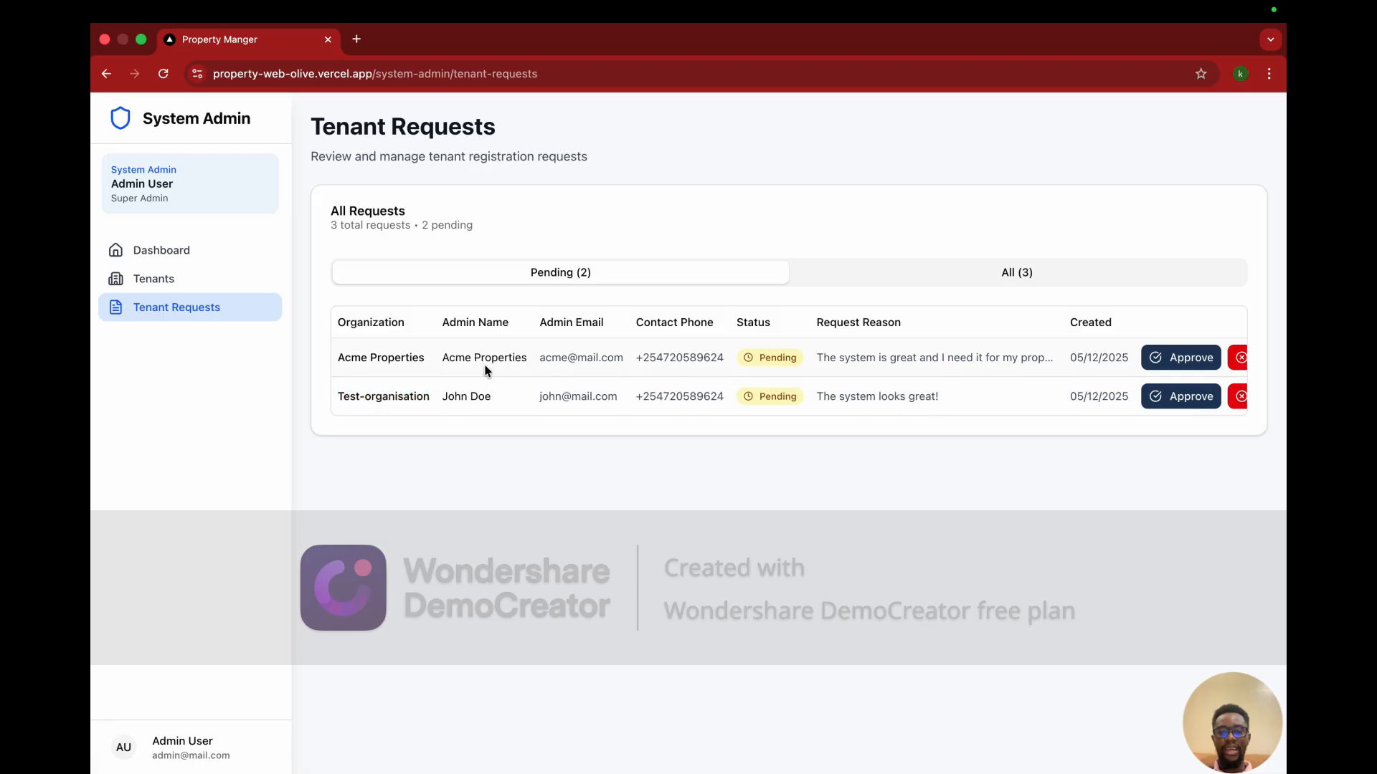
scroll(634, 385, "right", 2)
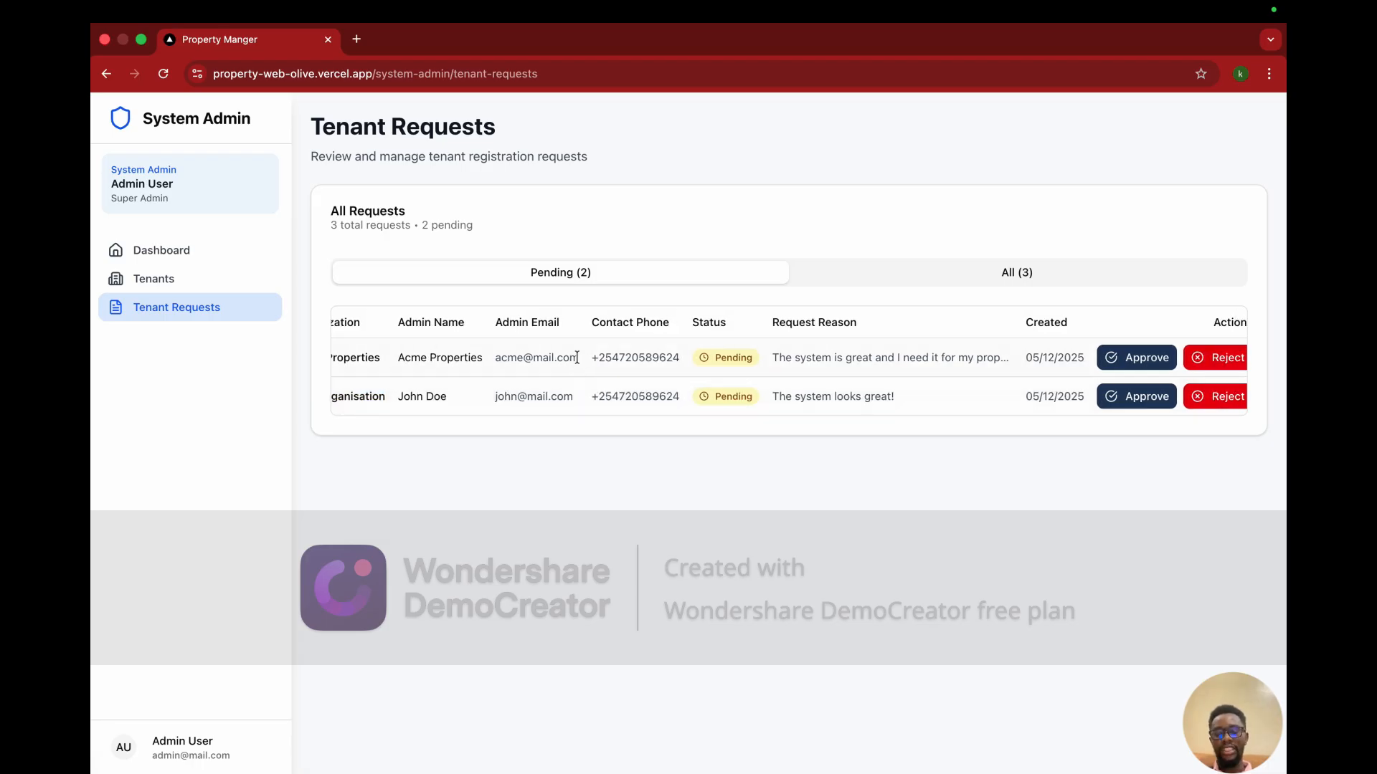
left_click_drag(598, 358, 679, 364)
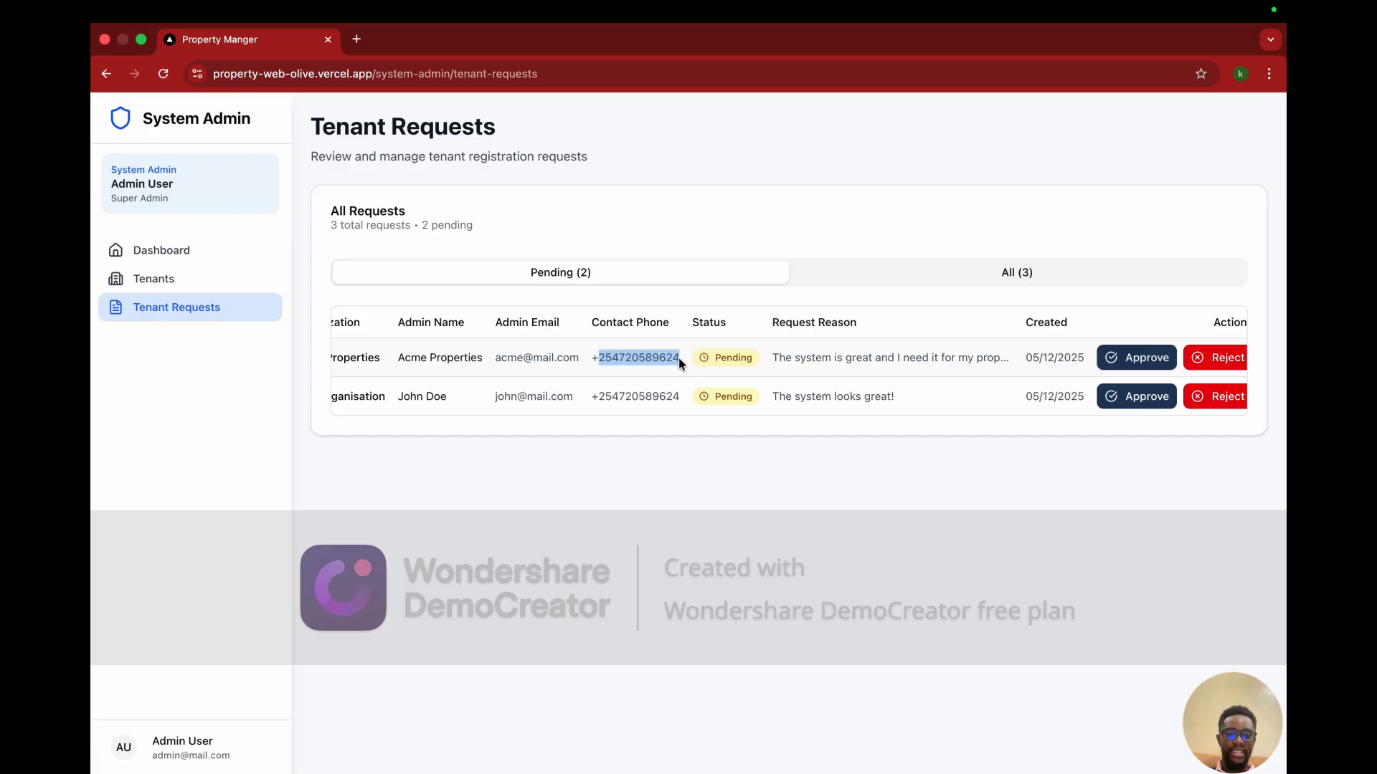
scroll(678, 359, "right", 1)
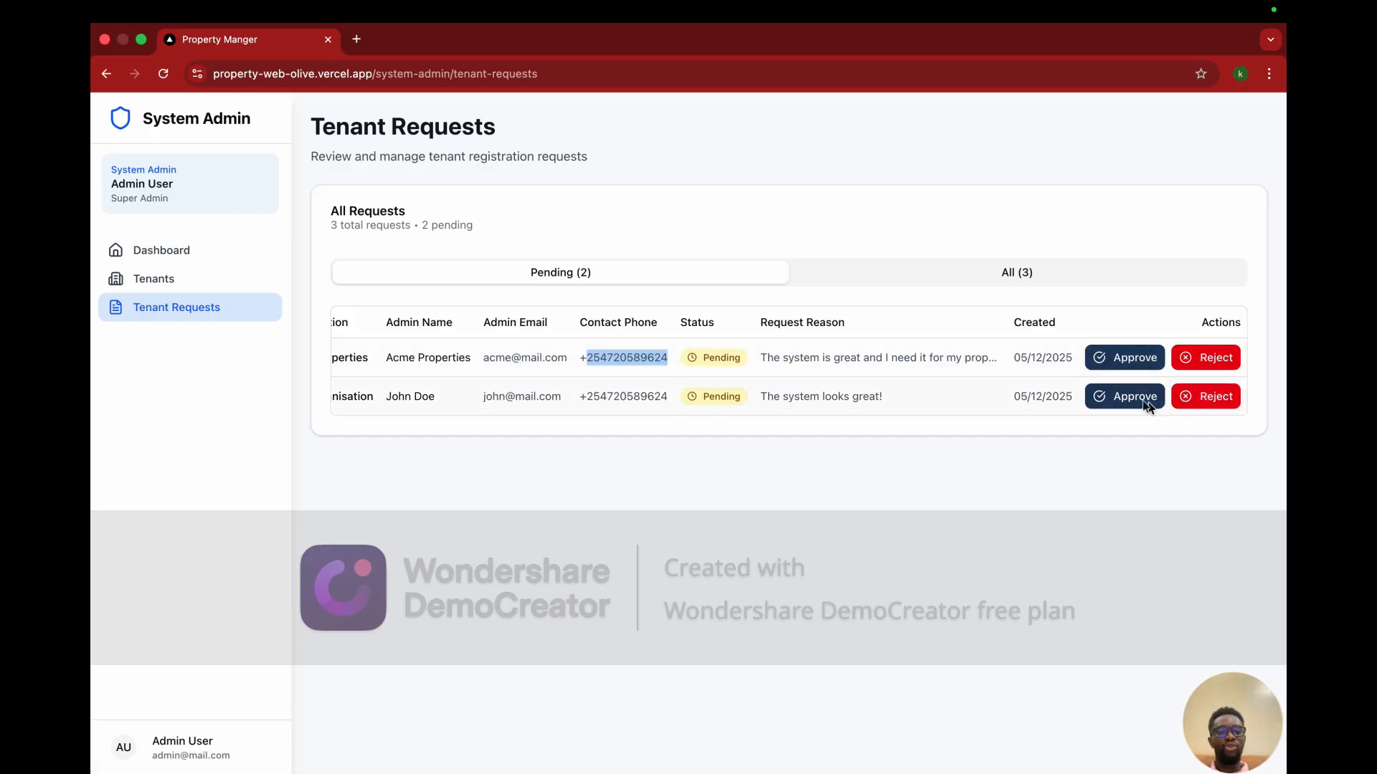
Step: Reject the Test-organisation request, giving 'What's your name' as the rejection reason
left_click(1183, 403)
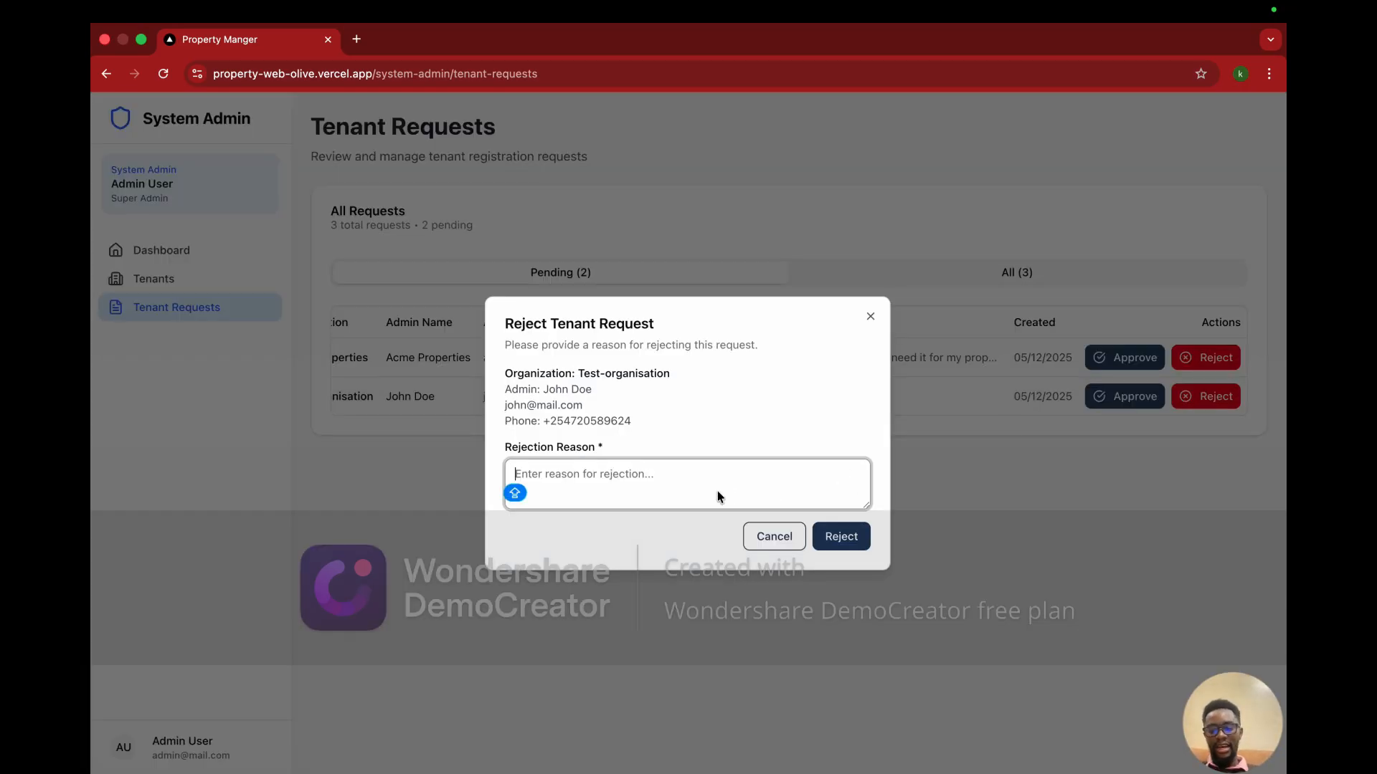
type("Look")
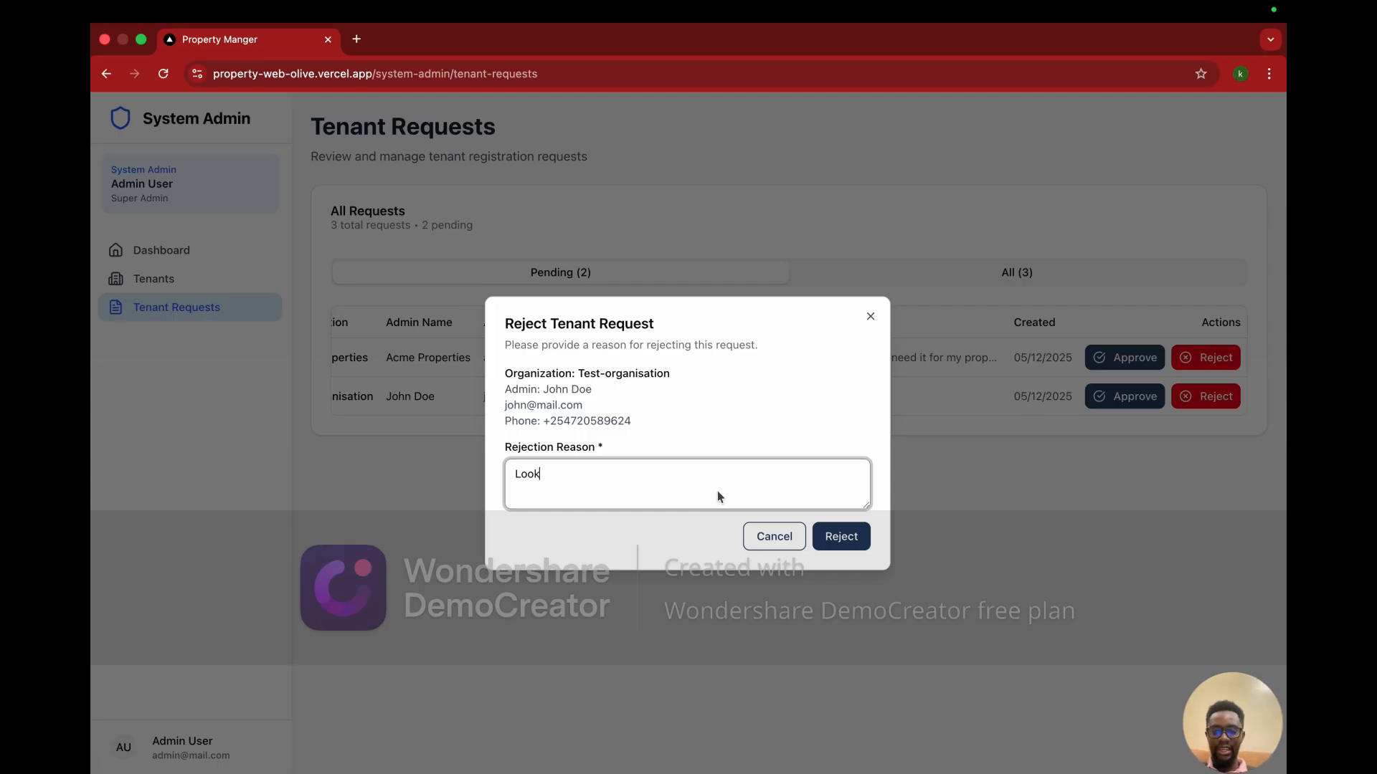
key("BackSpace")
key("BackSpace")
key("BackSpace")
key("BackSpace")
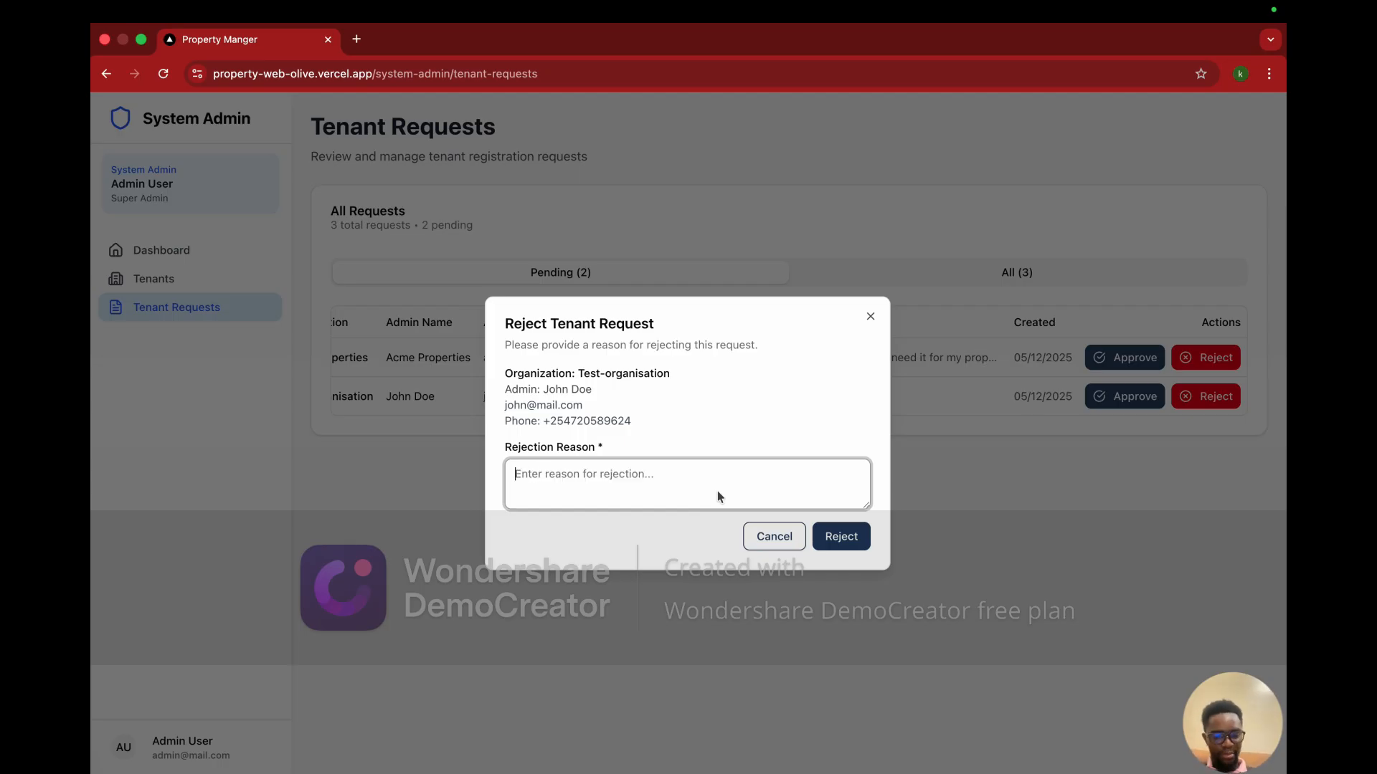
type("Fi")
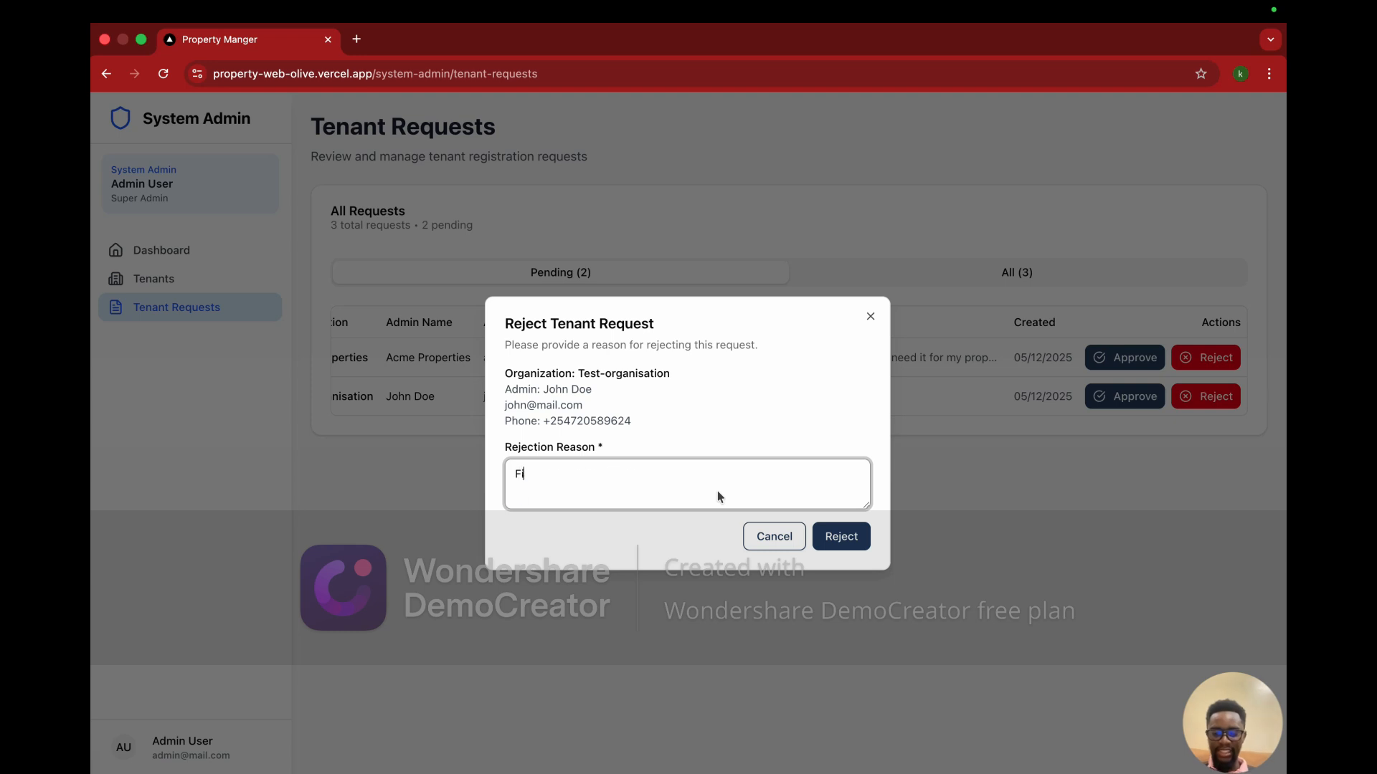
type("nd your")
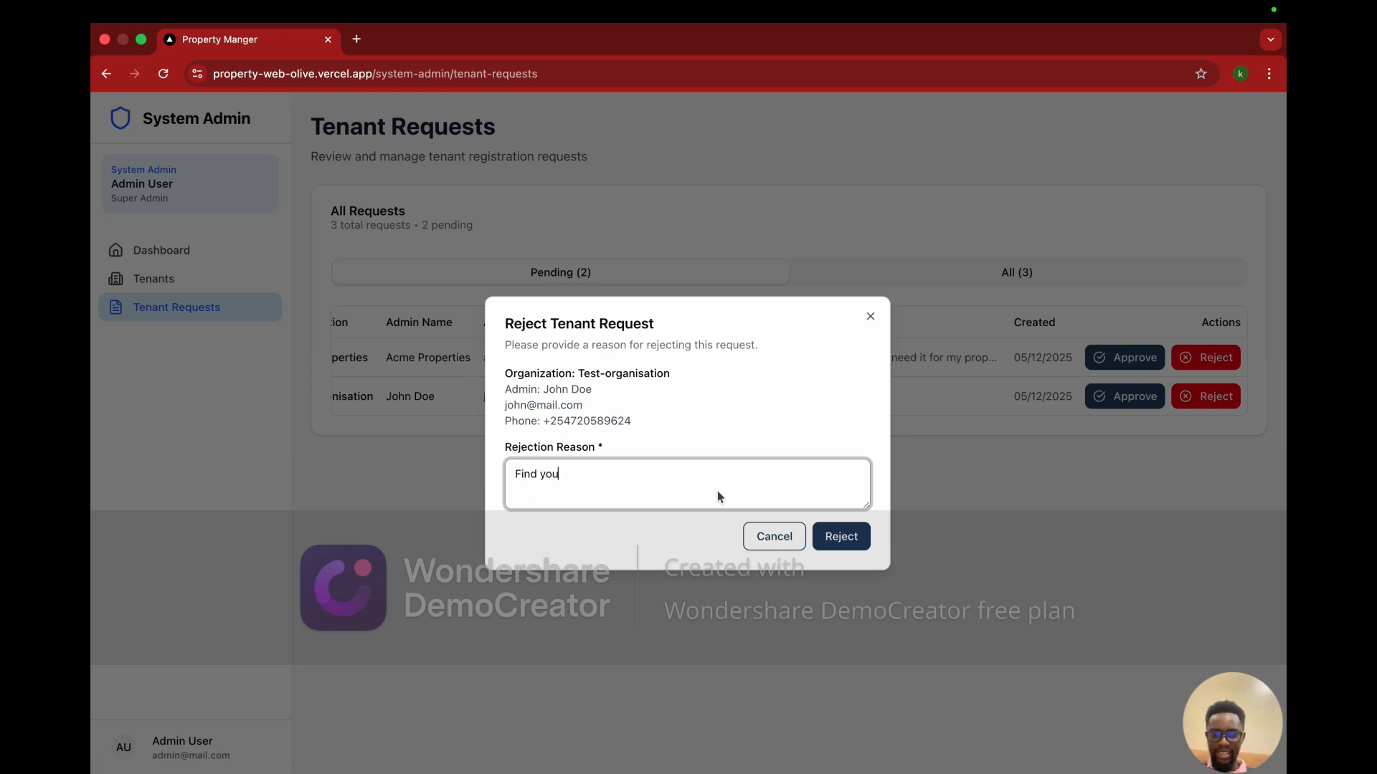
key("BackSpace")
key("BackSpace")
key("BackSpace")
key("BackSpace")
key("BackSpace")
key("BackSpace")
key("BackSpace")
key("BackSpace")
key("BackSpace")
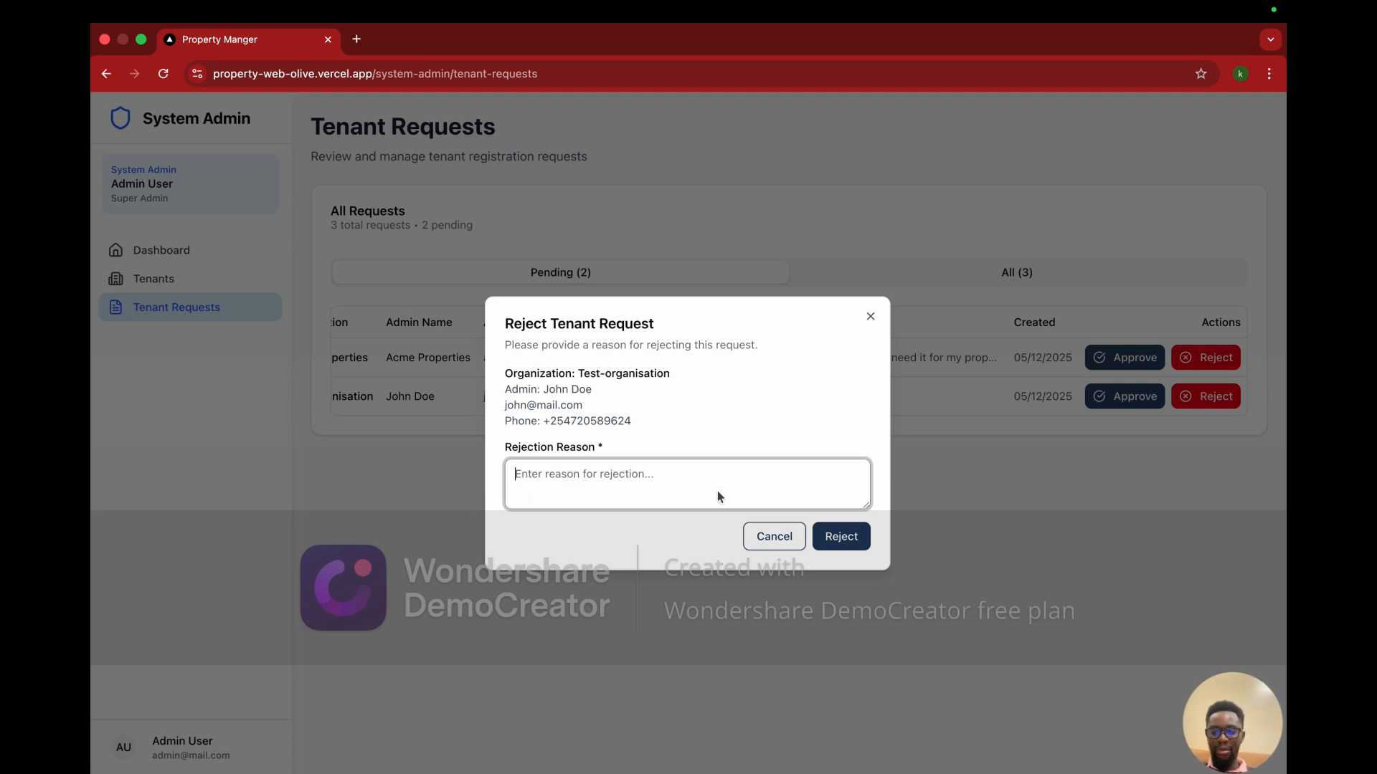
type("What's y")
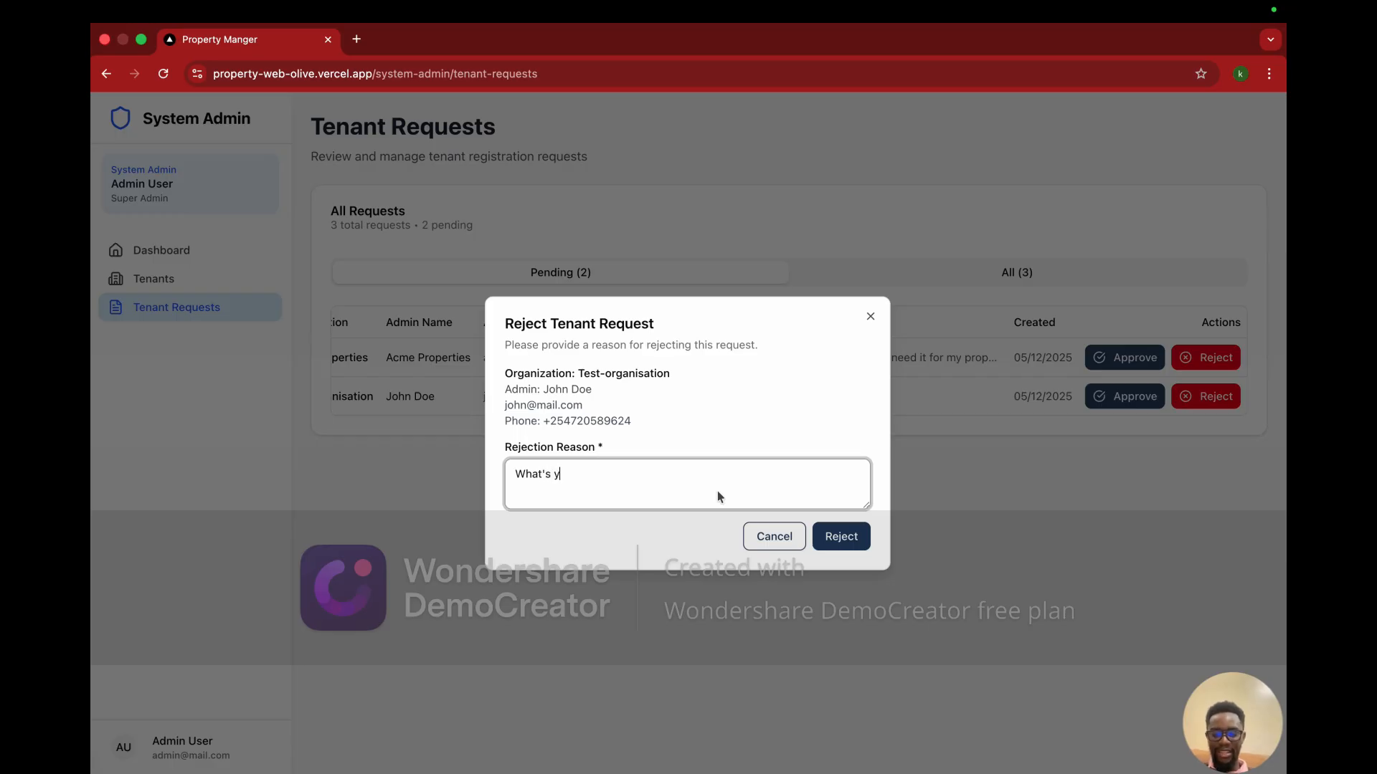
type("our name")
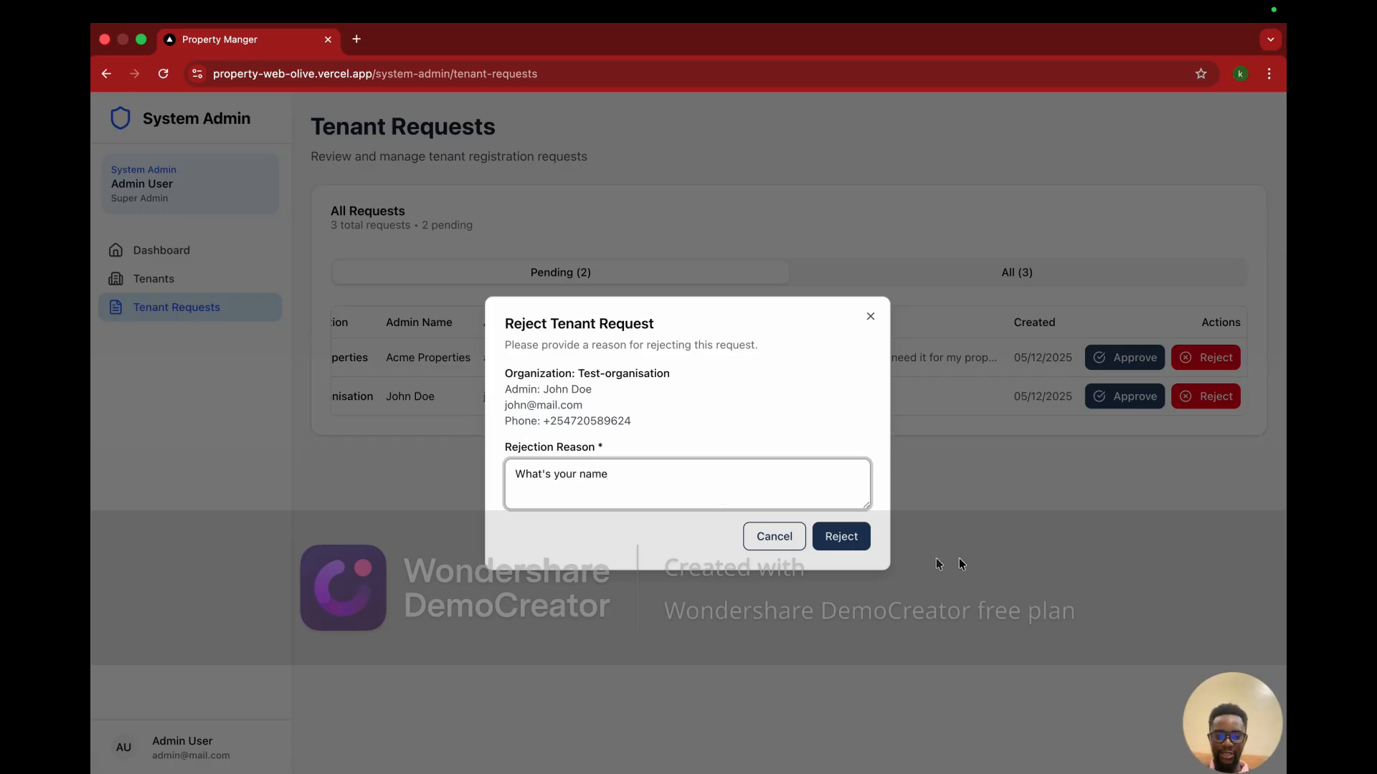
left_click(857, 546)
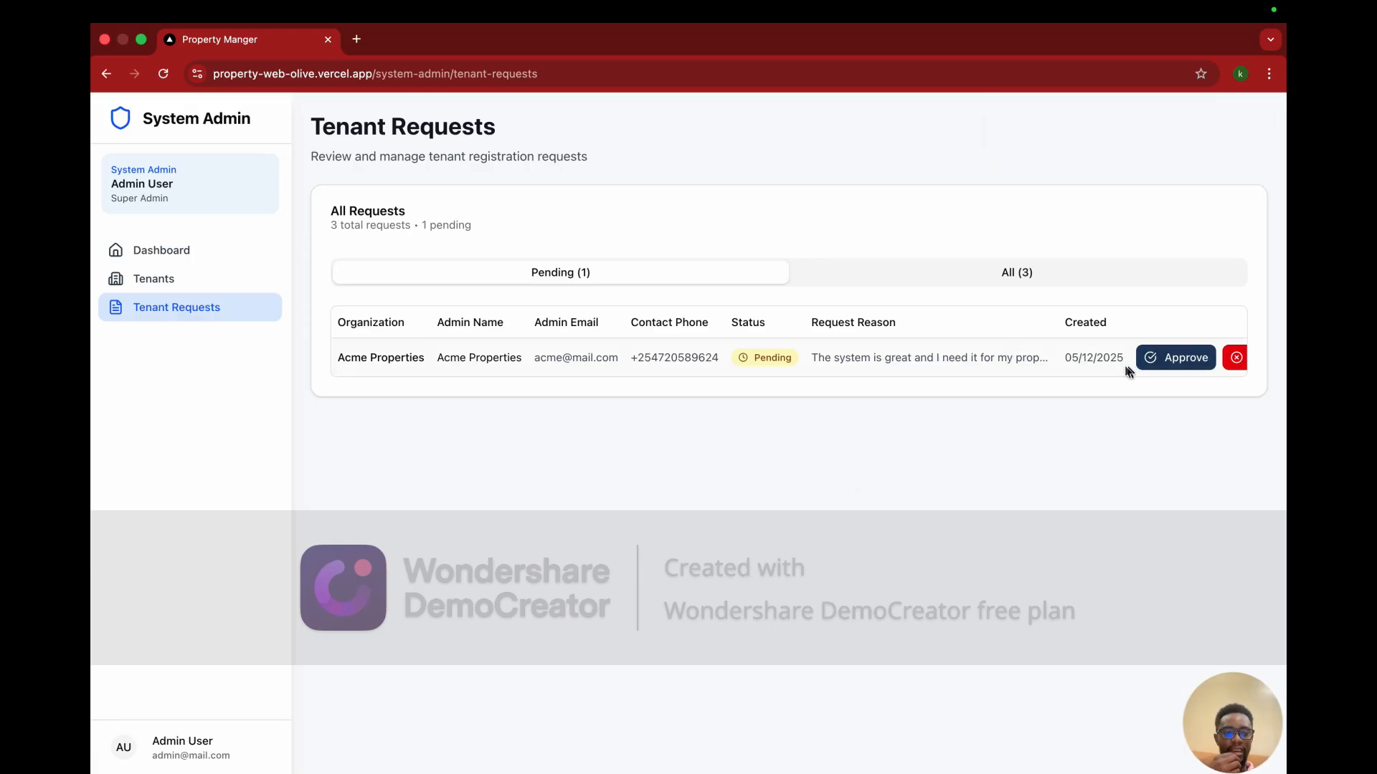
Step: Approve the Acme Properties request and confirm the approval
left_click(1165, 358)
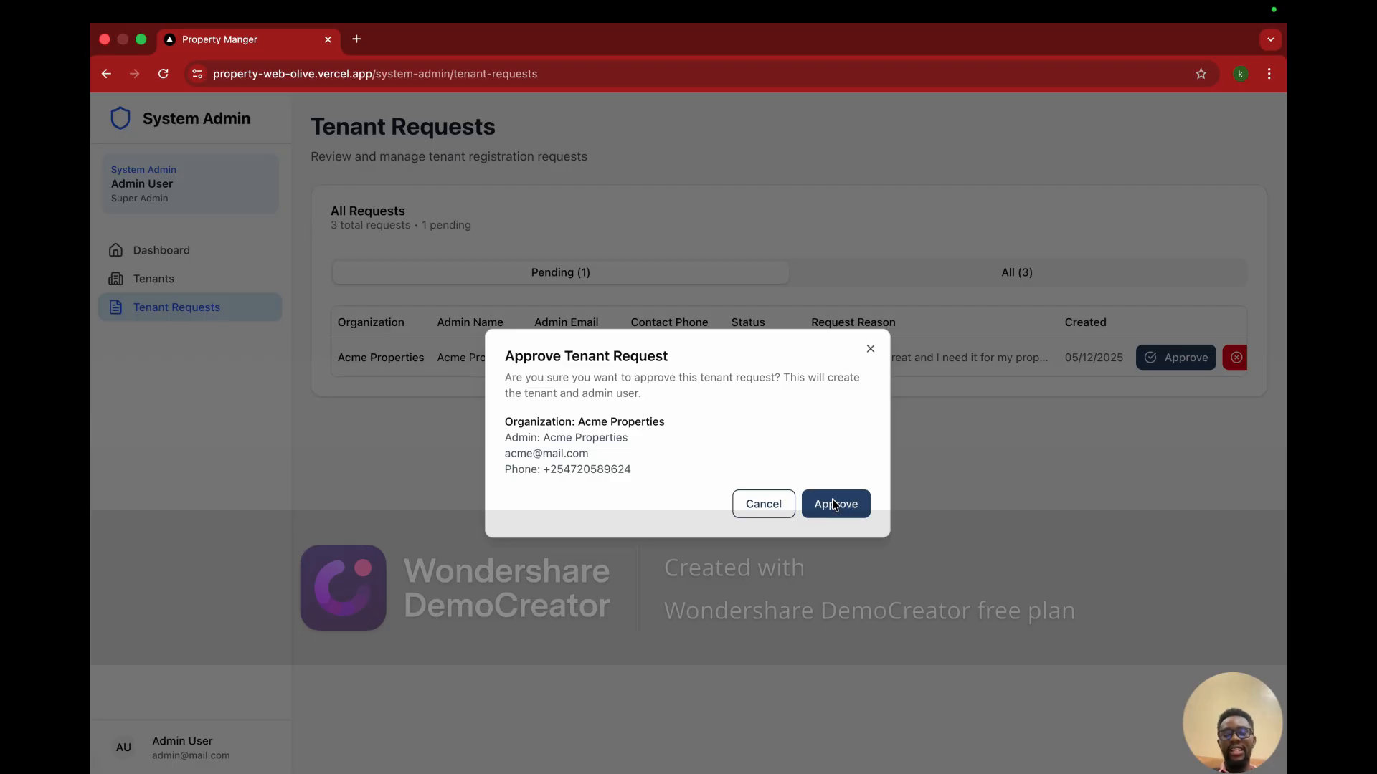
left_click(834, 504)
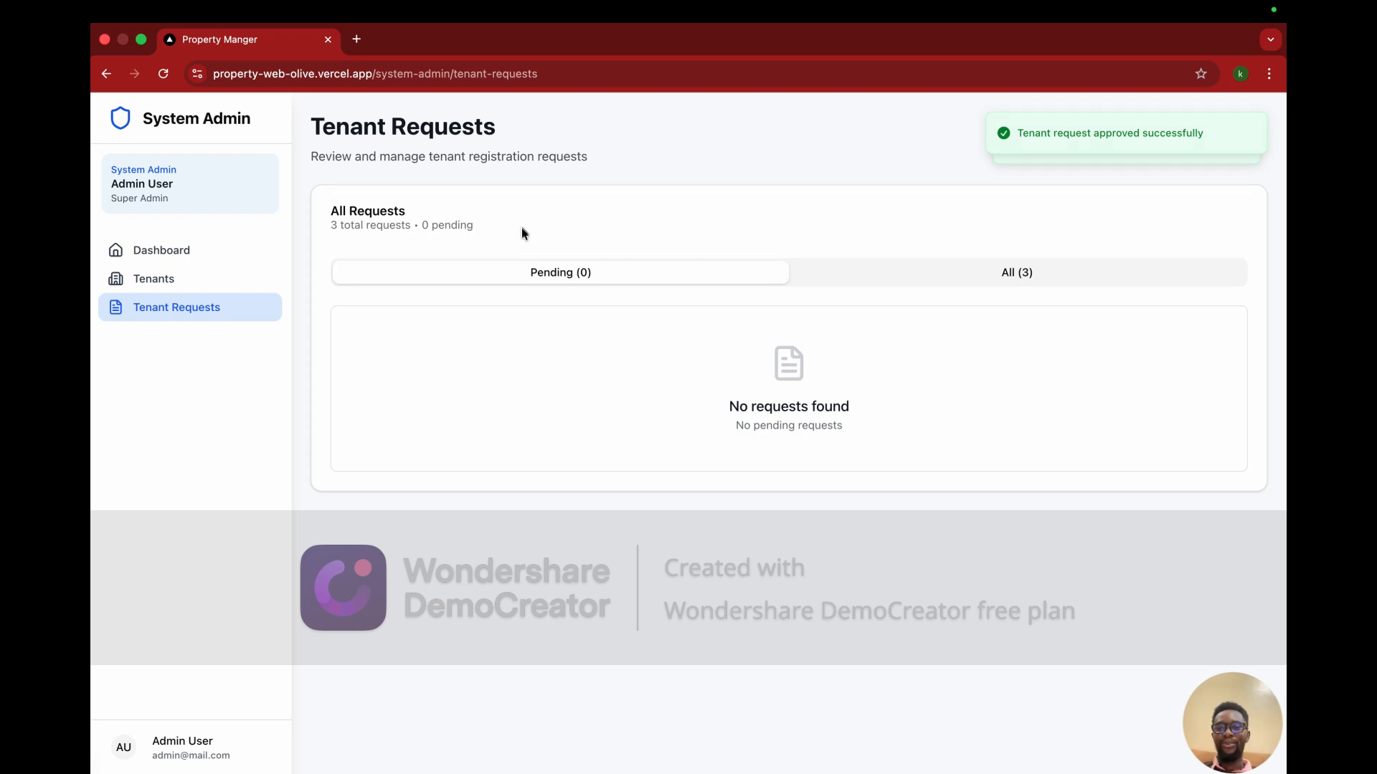
Step: Open Tenant Management and review the three tenants, noting the newly added Acme Properties
left_click(227, 288)
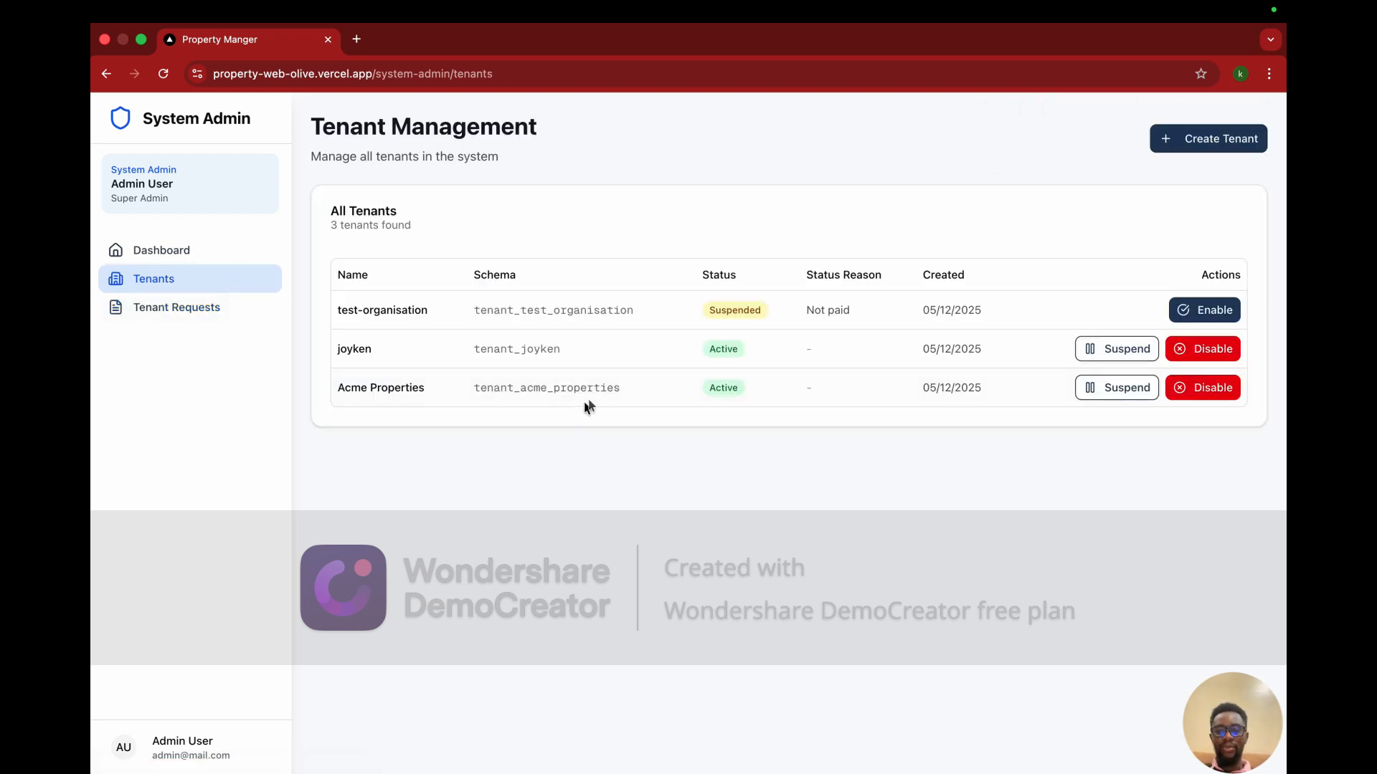
left_click_drag(387, 393, 329, 391)
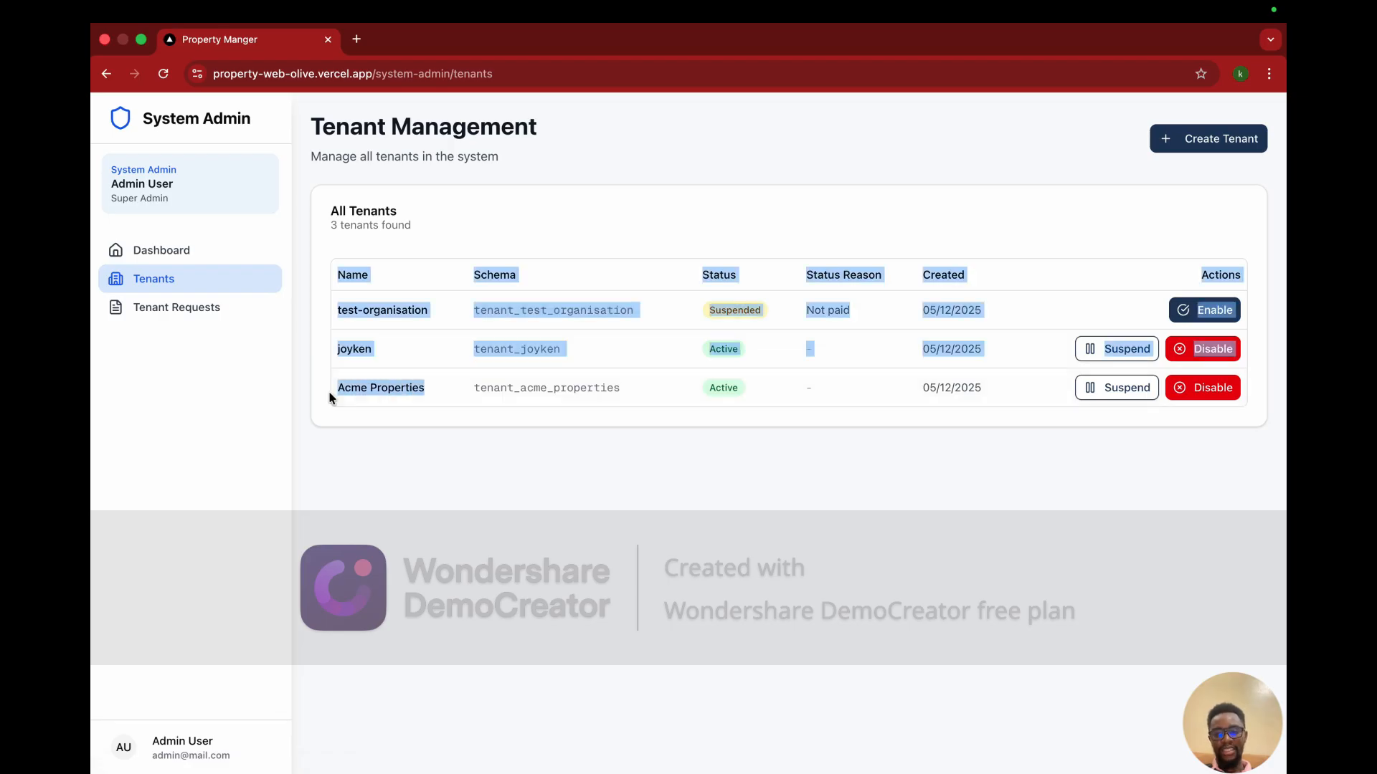
left_click(394, 403)
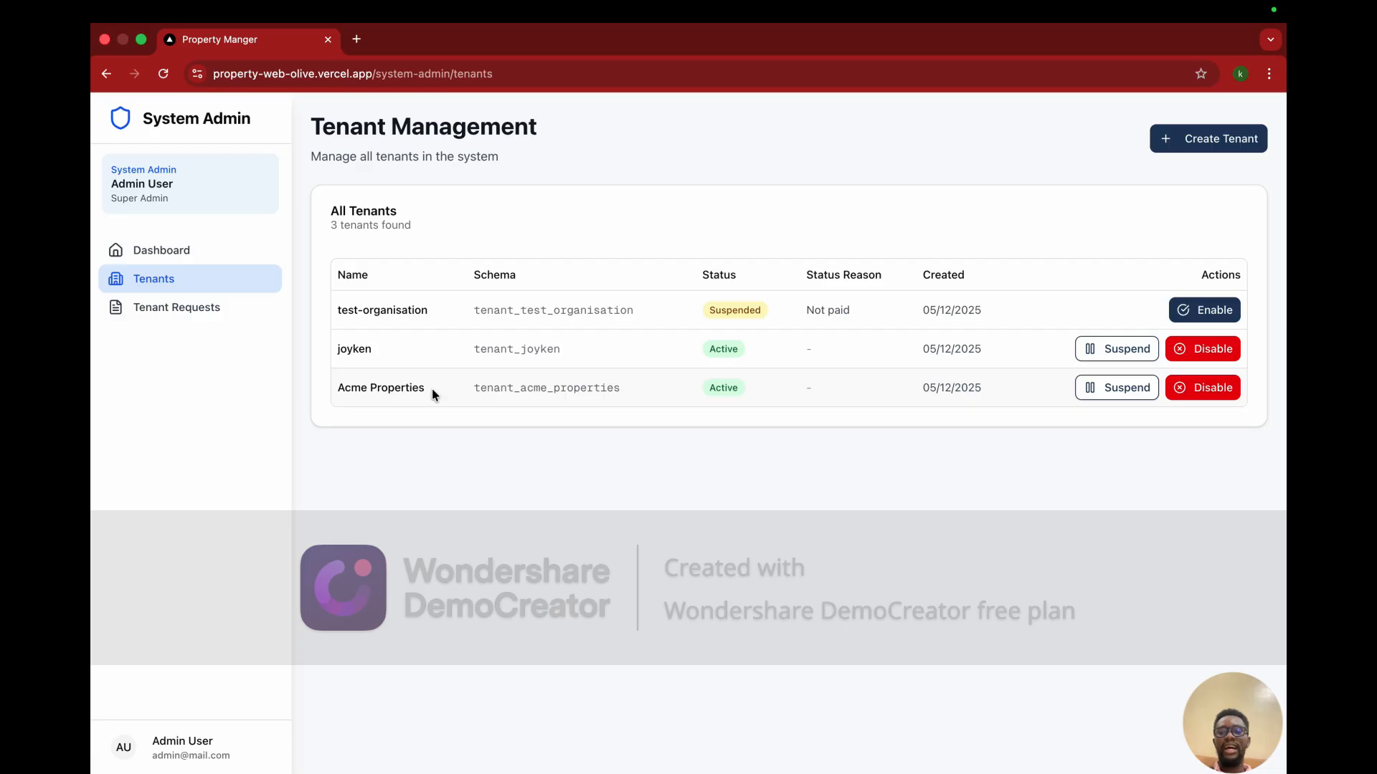
left_click_drag(432, 392, 336, 393)
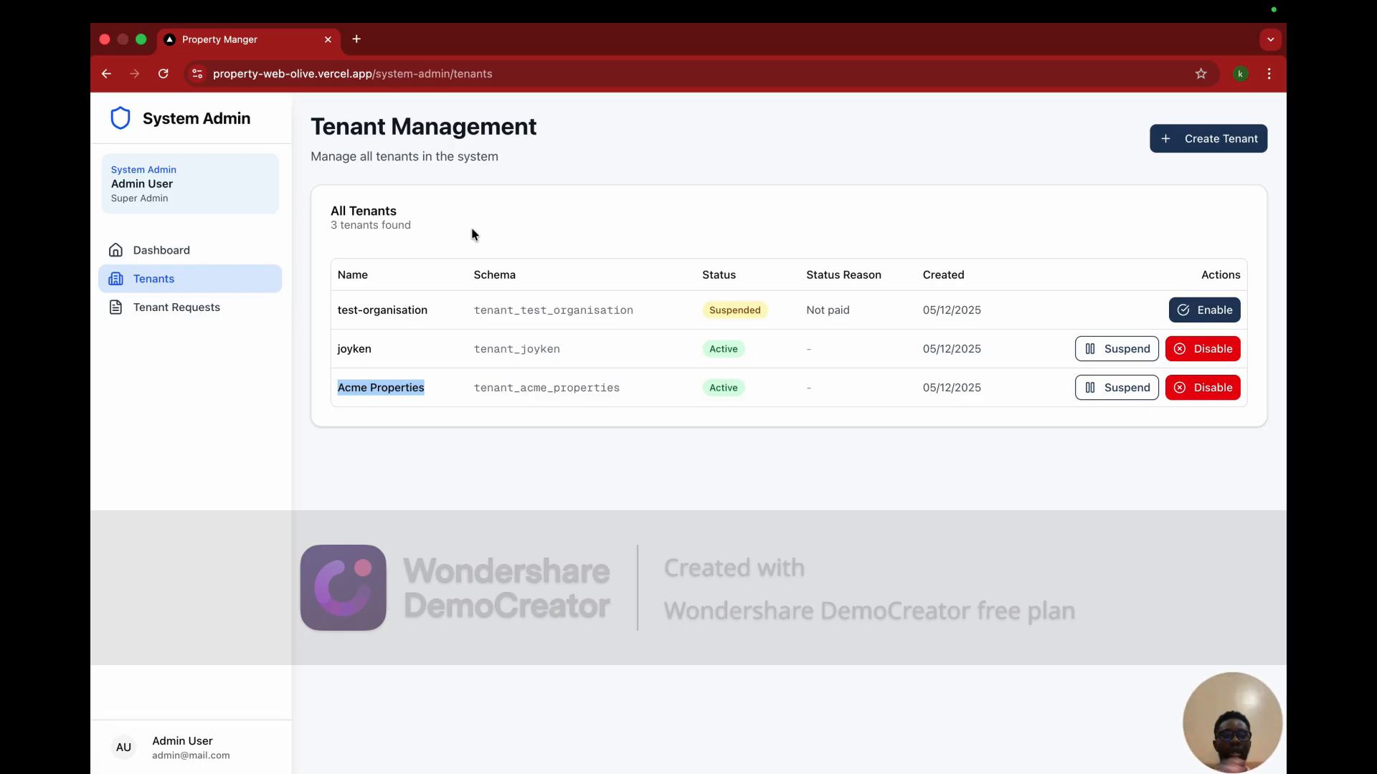
Step: Start a new tenant and enter the organization name 'Abipaay-organisation'
left_click(1202, 141)
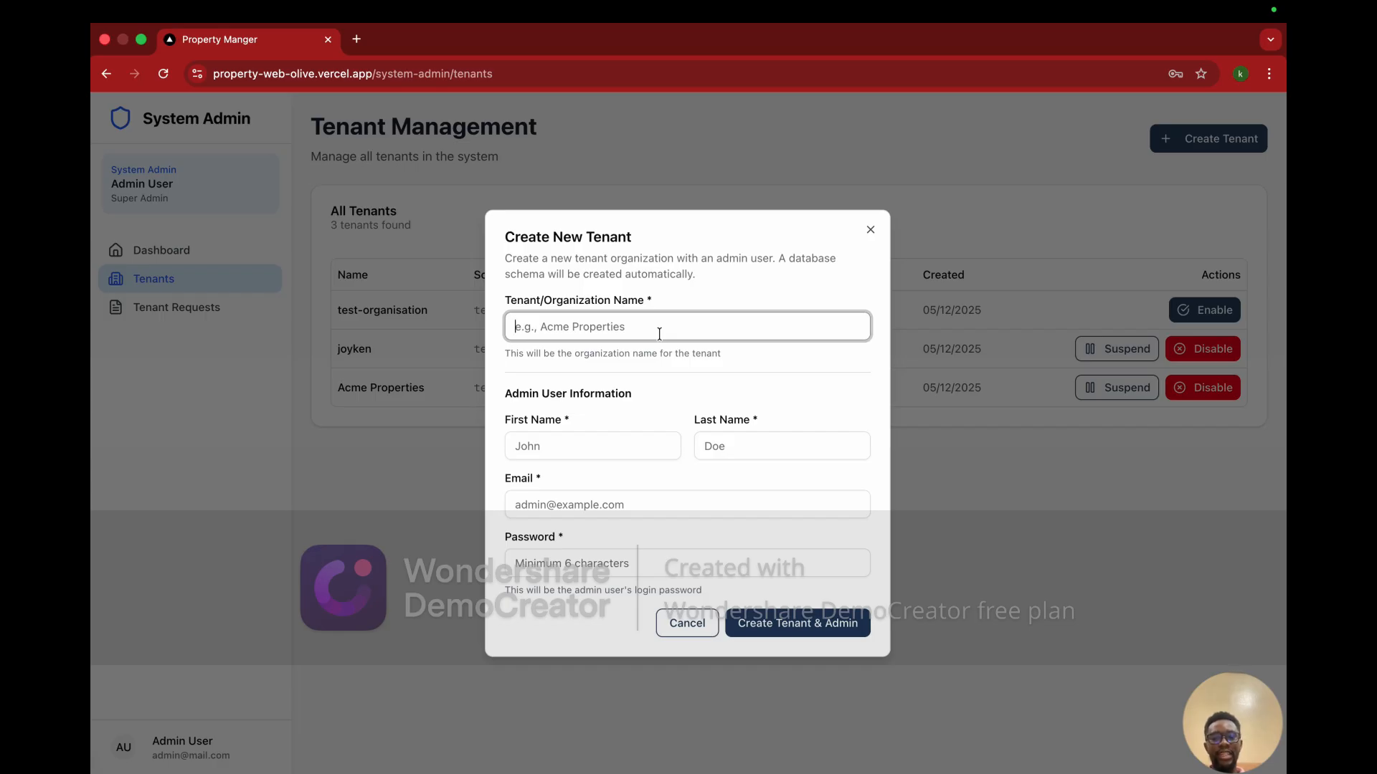
left_click_drag(506, 392, 529, 412)
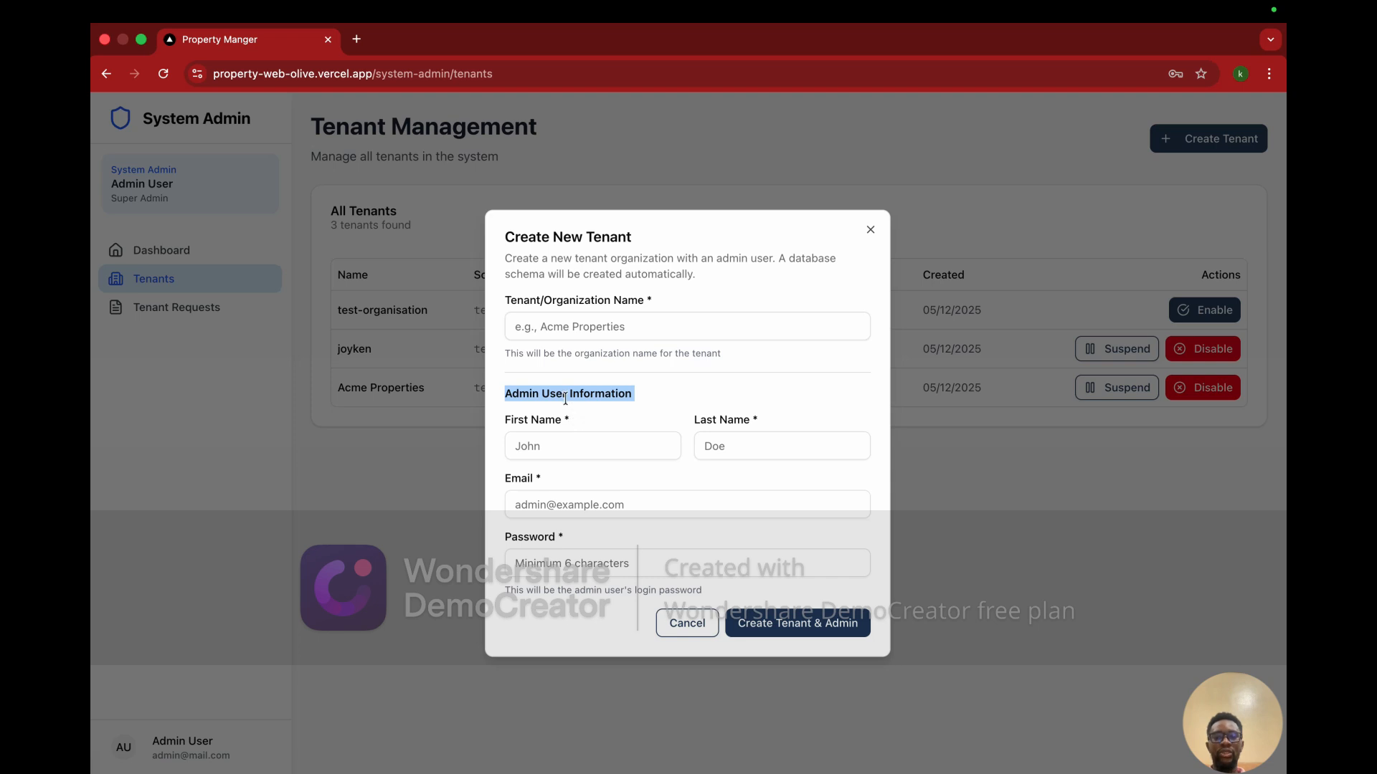
left_click(547, 397)
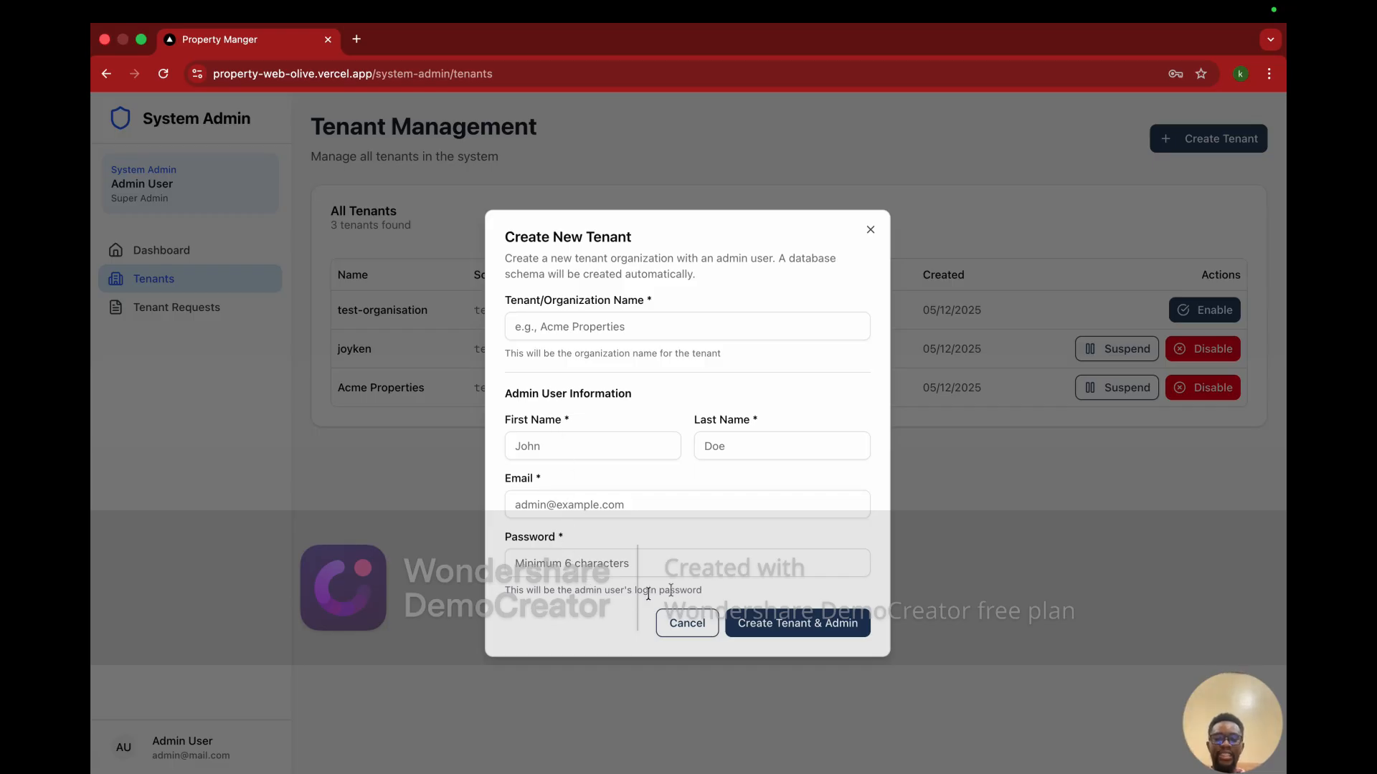
left_click_drag(707, 598, 567, 380)
left_click(580, 331)
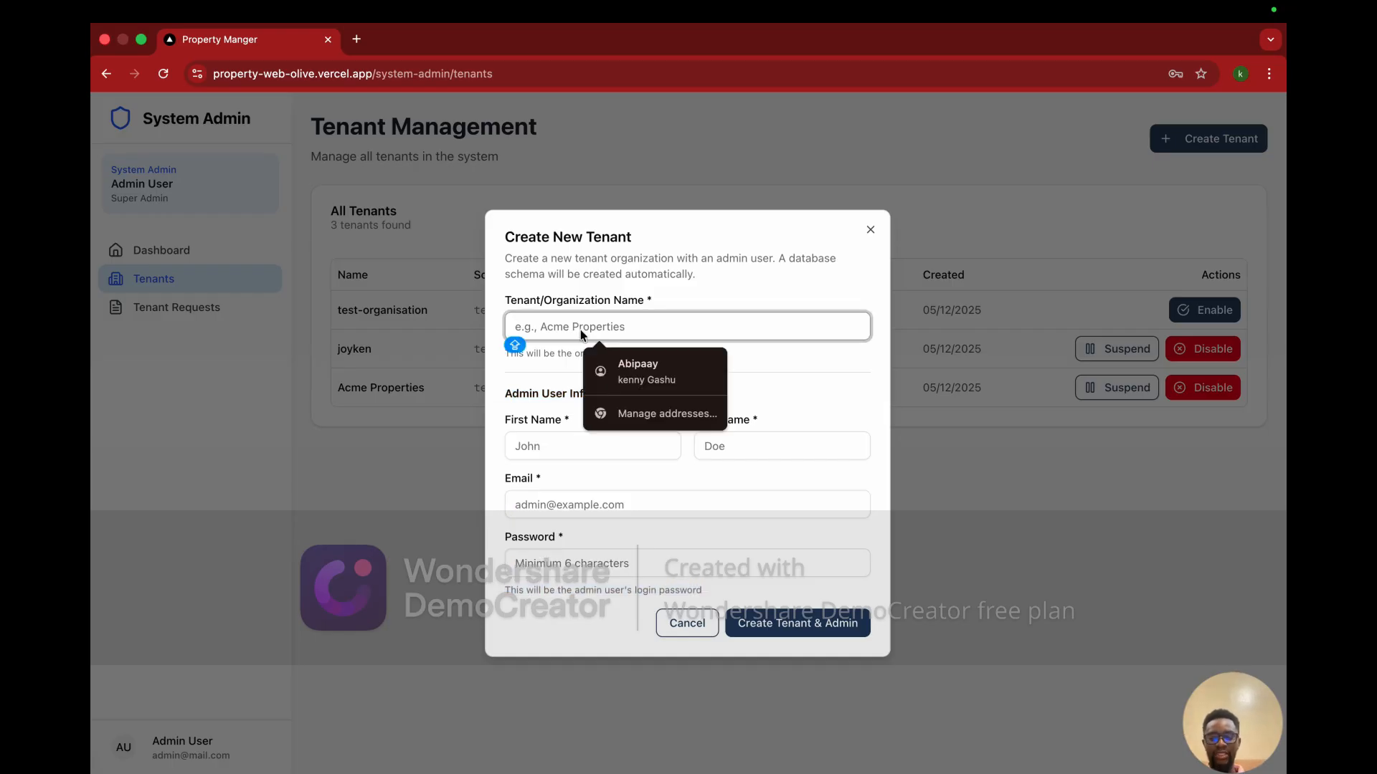
type("Abipaay")
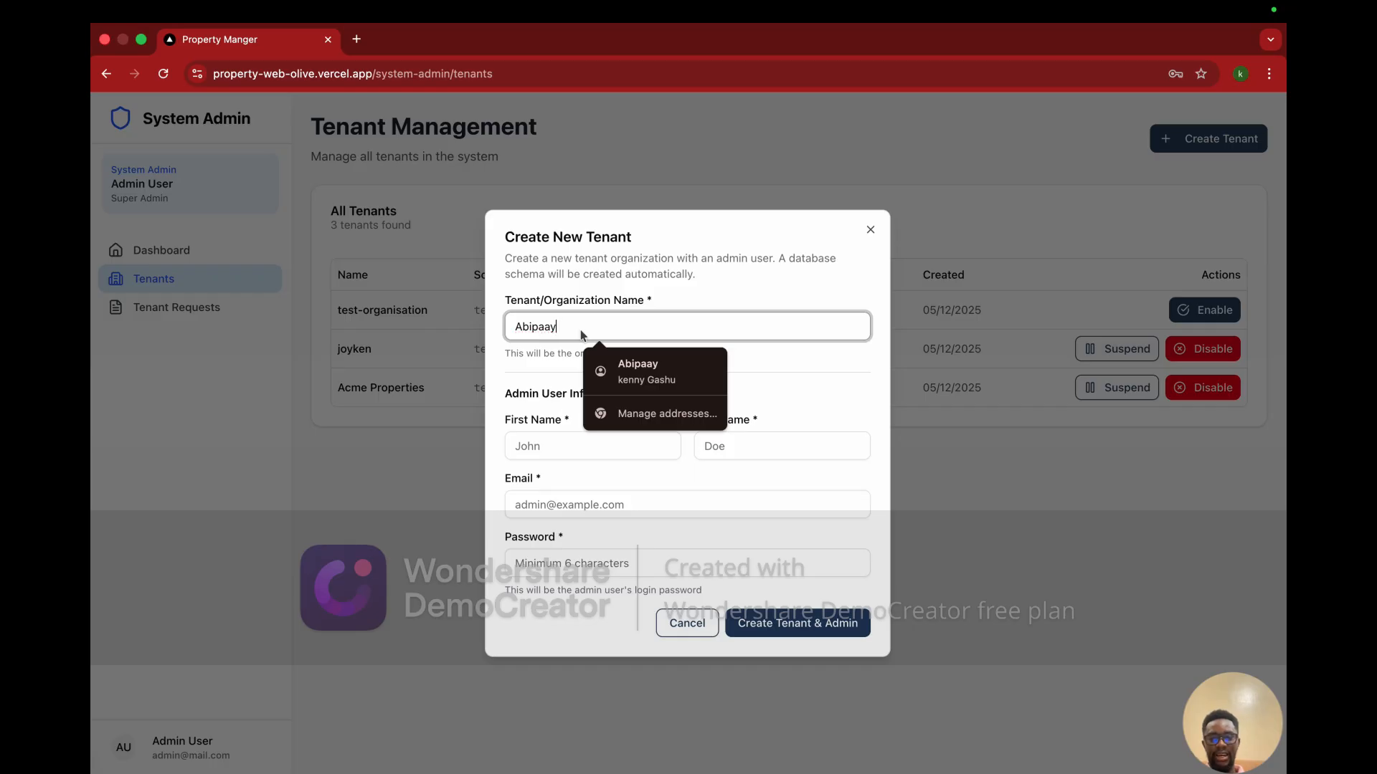
type("-orga")
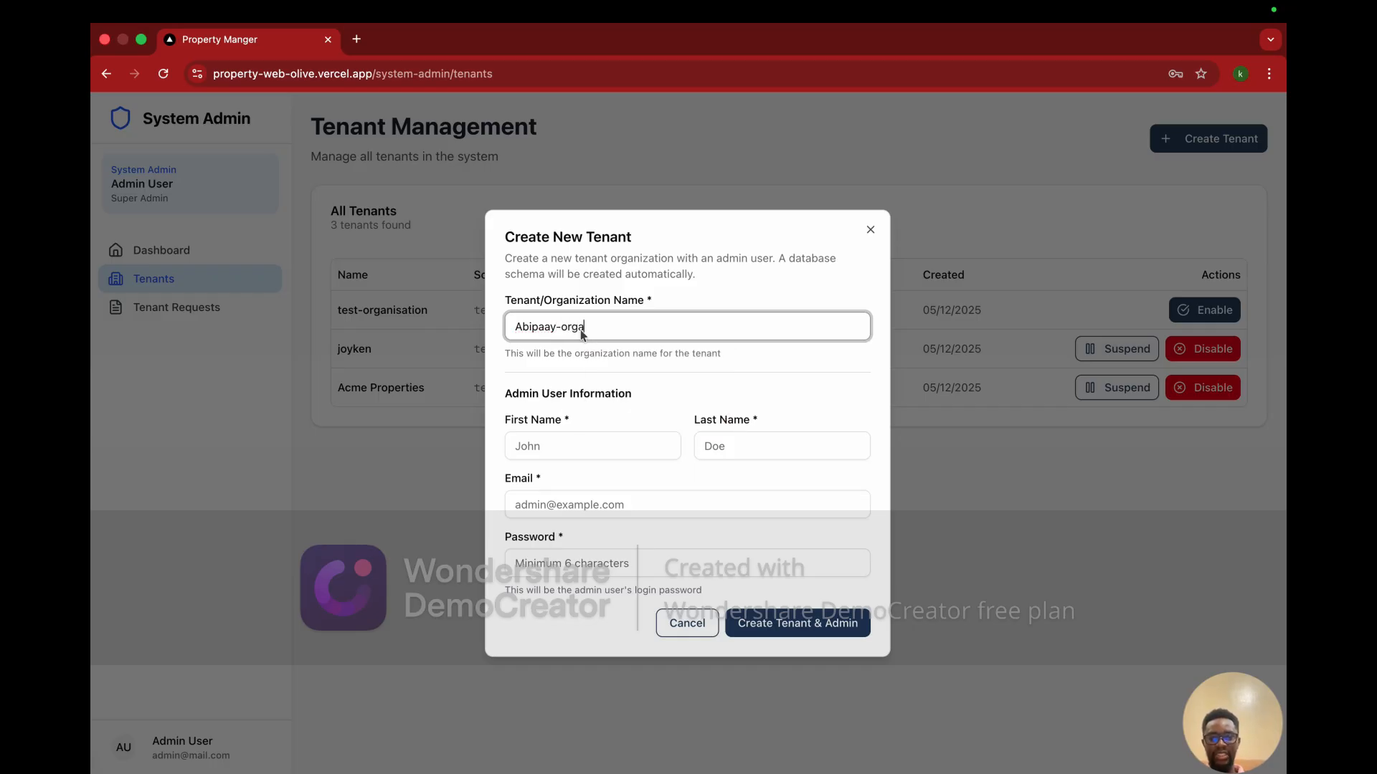
type("nisation")
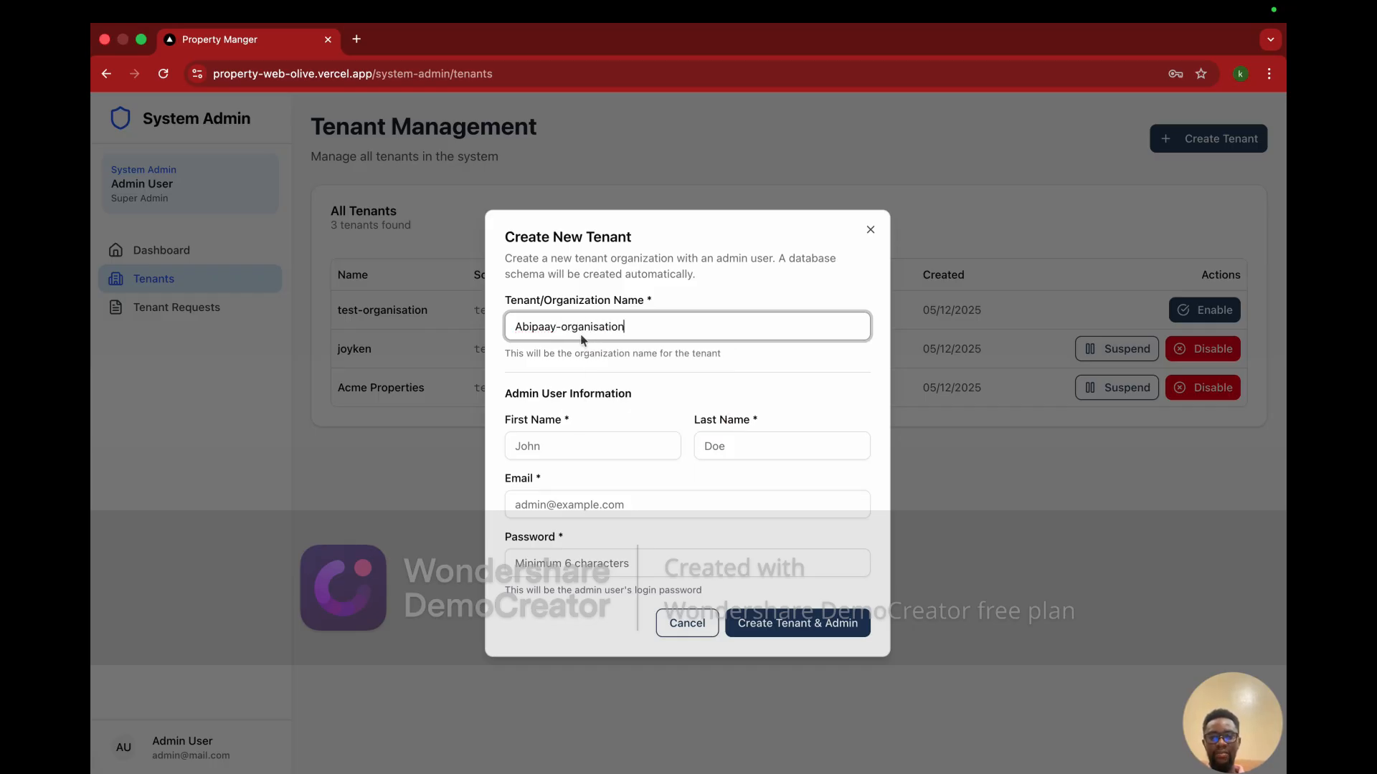
Step: Fill in the admin user's first and last name
left_click(566, 450)
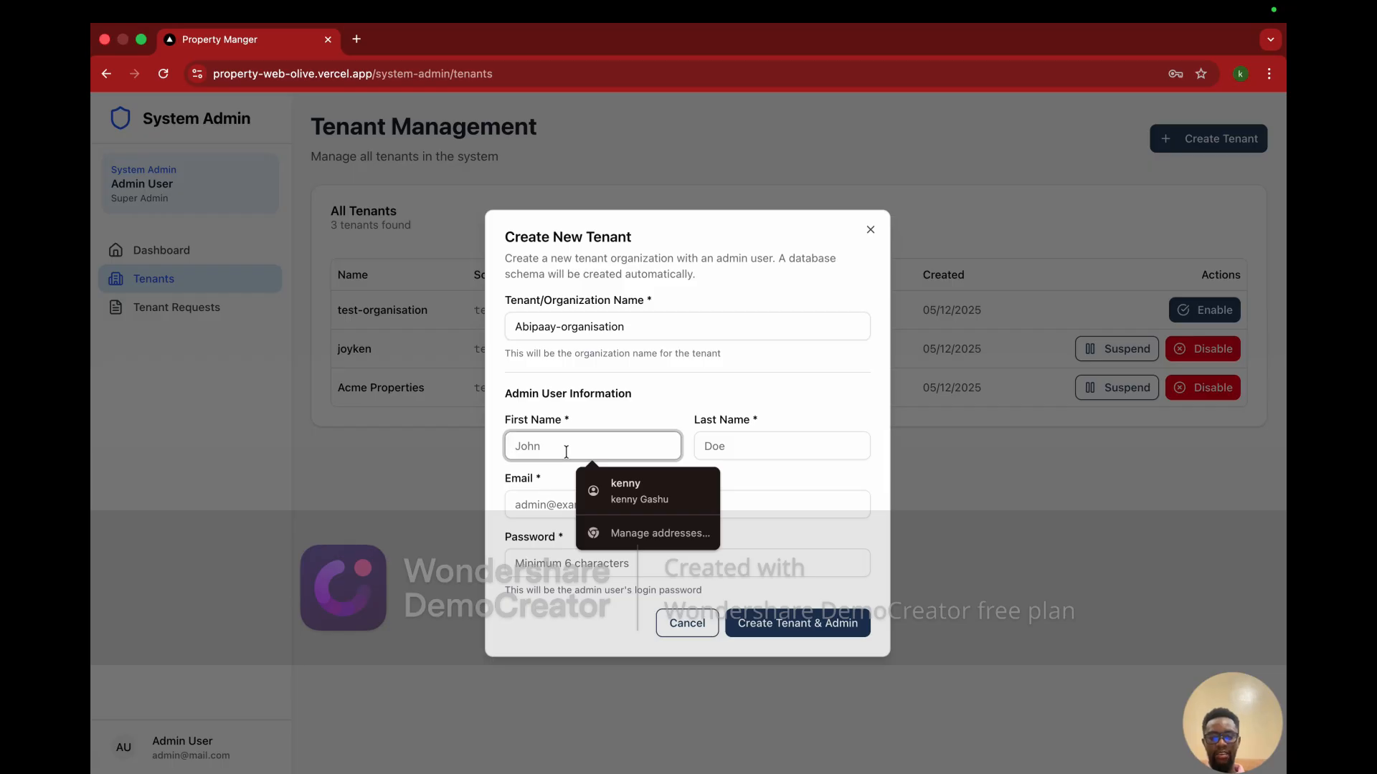
type("abipaa")
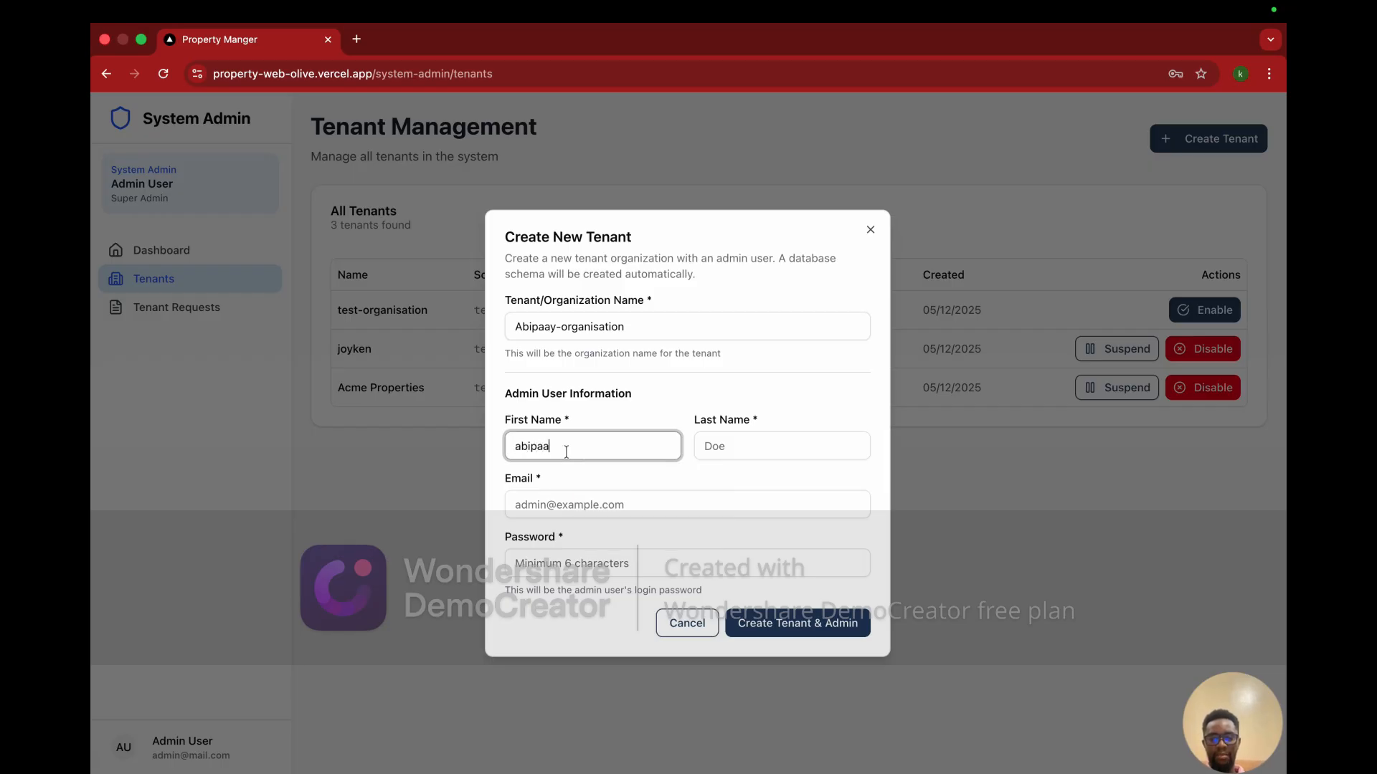
type("y-1")
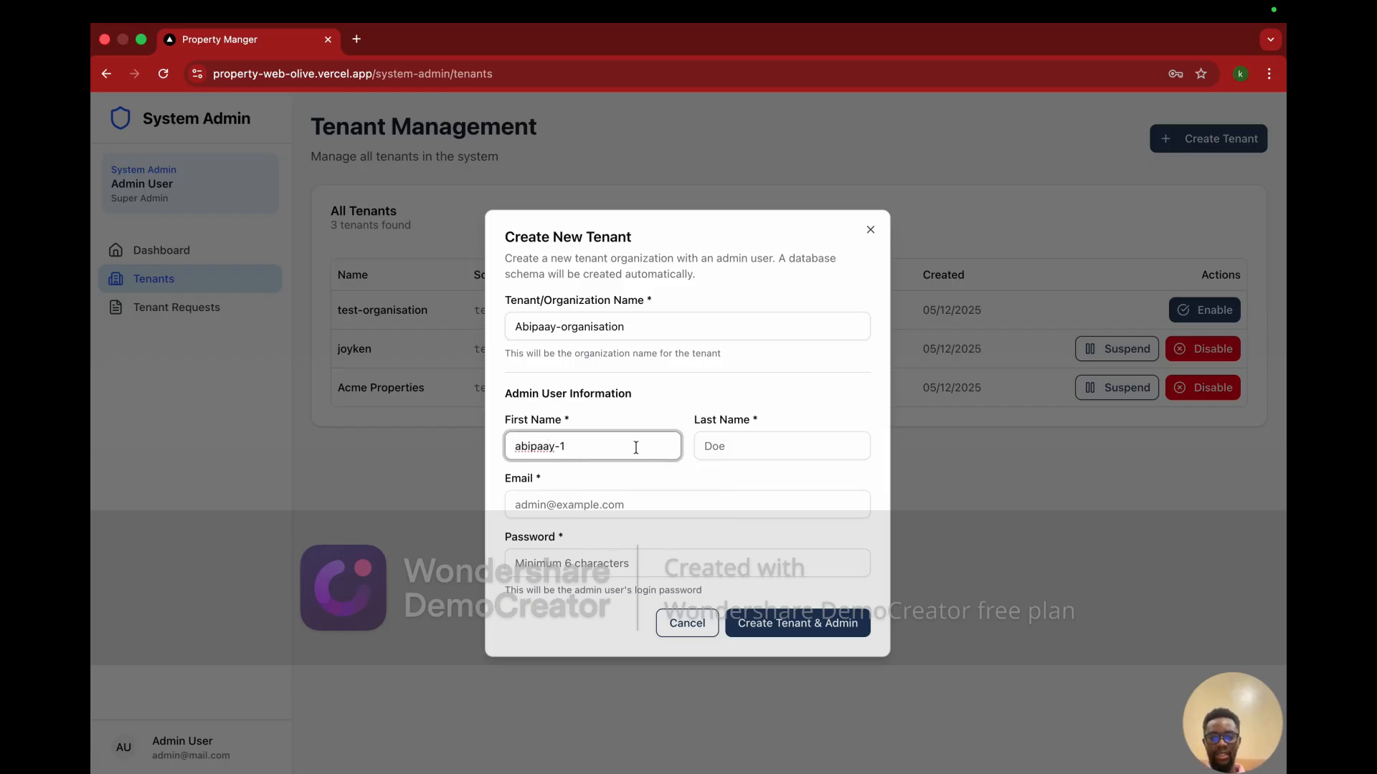
key("BackSpace")
key("BackSpace")
key("BackSpace")
key("BackSpace")
key("BackSpace")
key("BackSpace")
key("BackSpace")
key("BackSpace")
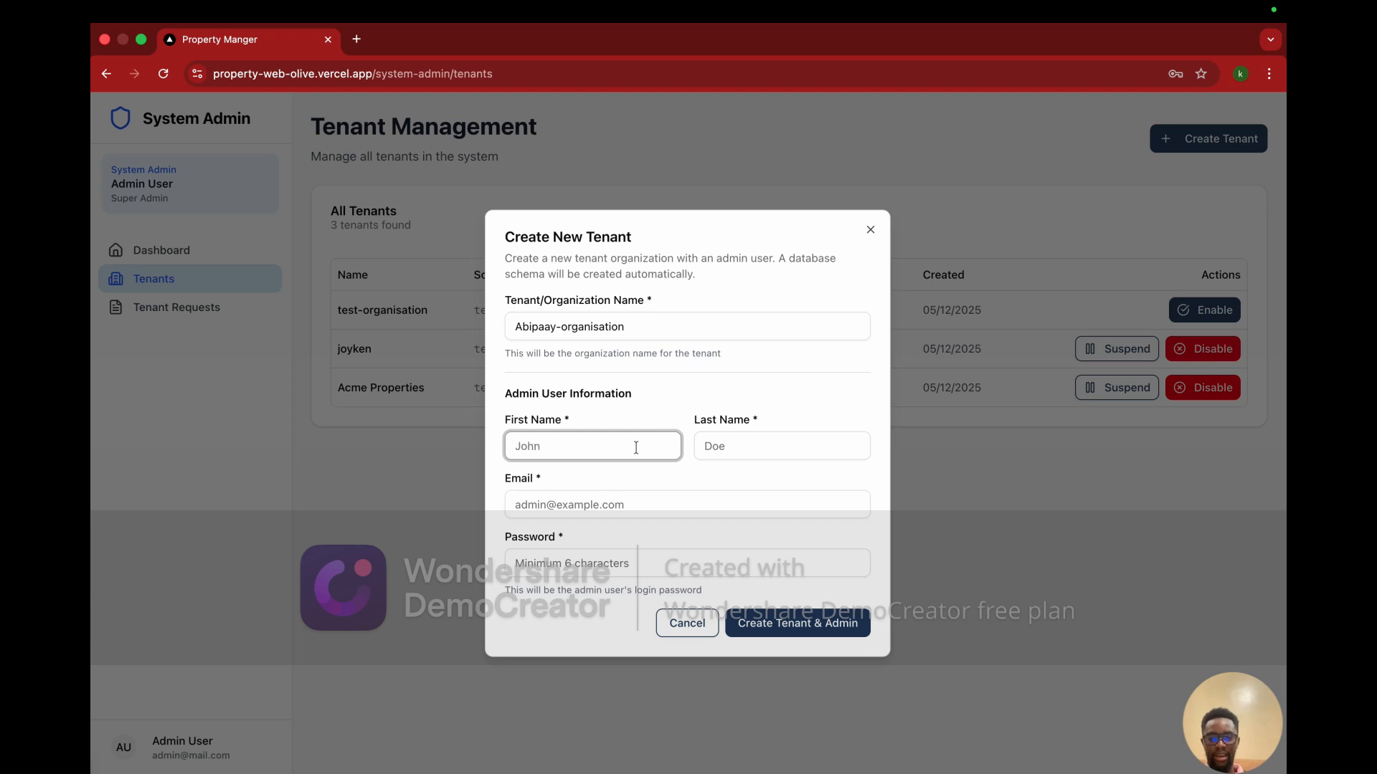
type("an")
key("BackSpace")
type("bi")
left_click(791, 449)
type("paay")
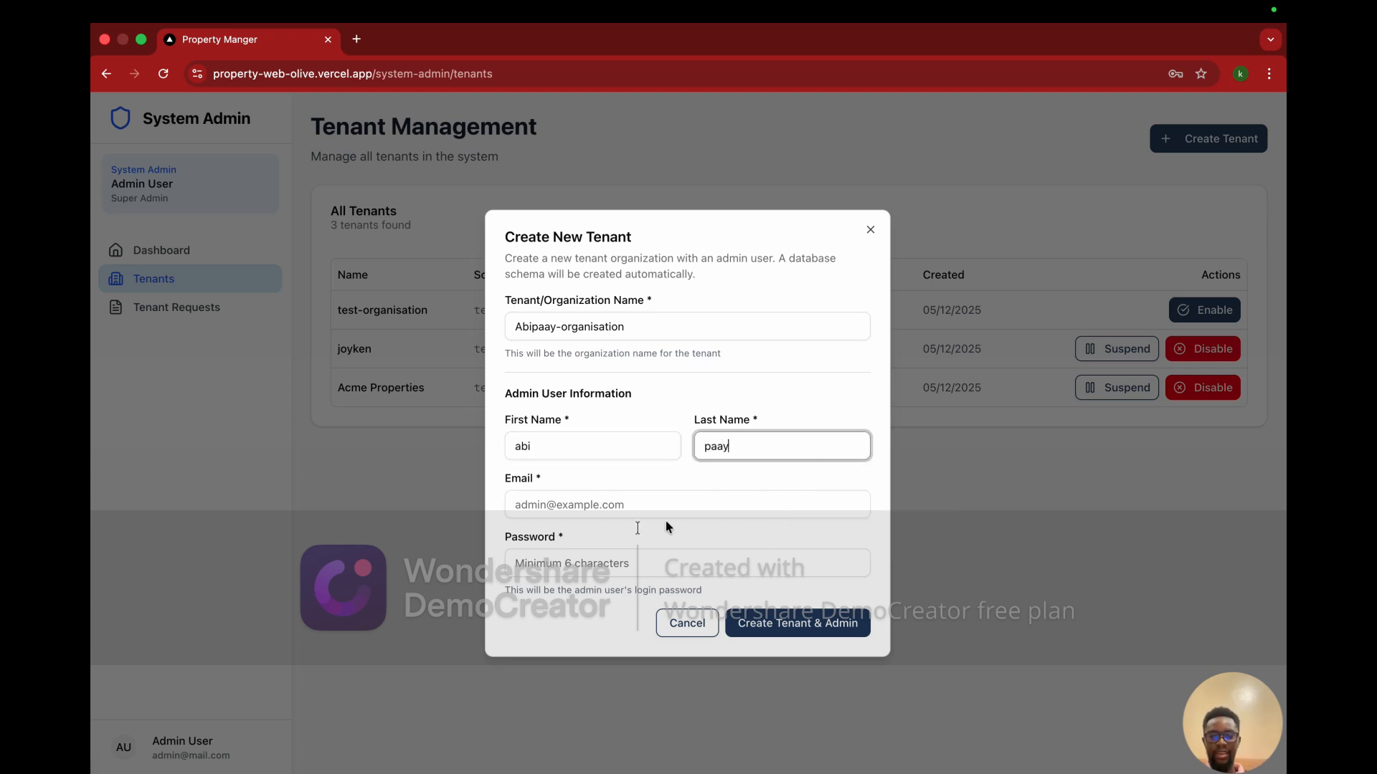
Step: Enter the admin's e-mail and a password, then create the tenant and its admin
left_click(599, 506)
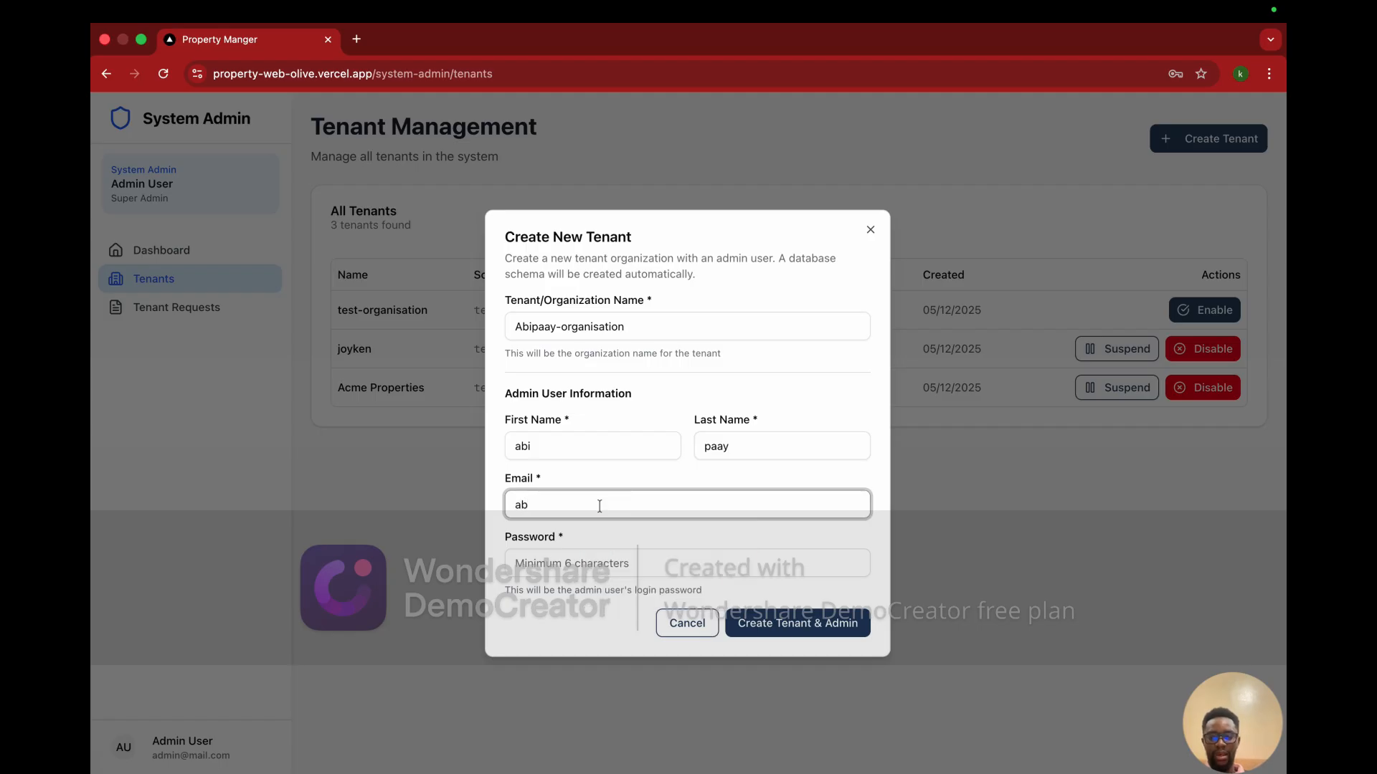
left_click(600, 571)
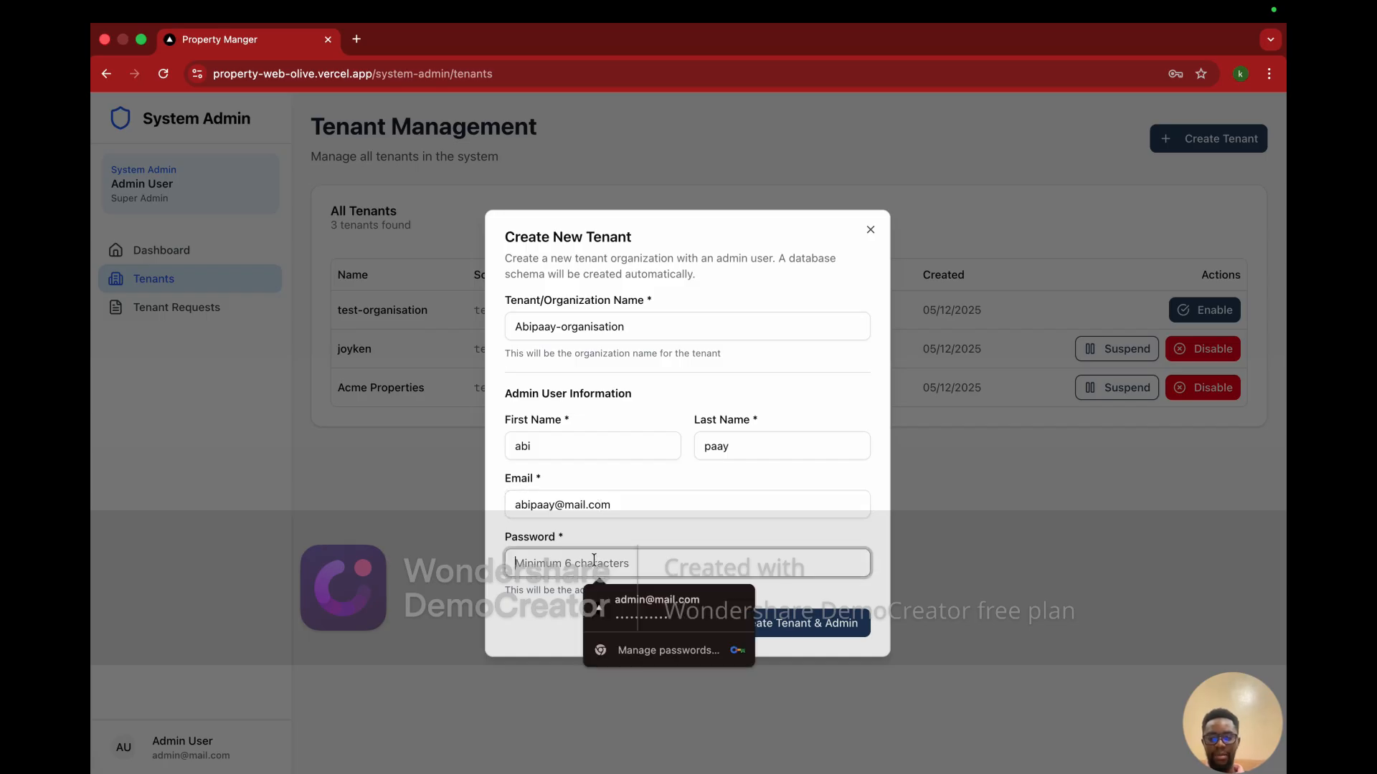
type("123456")
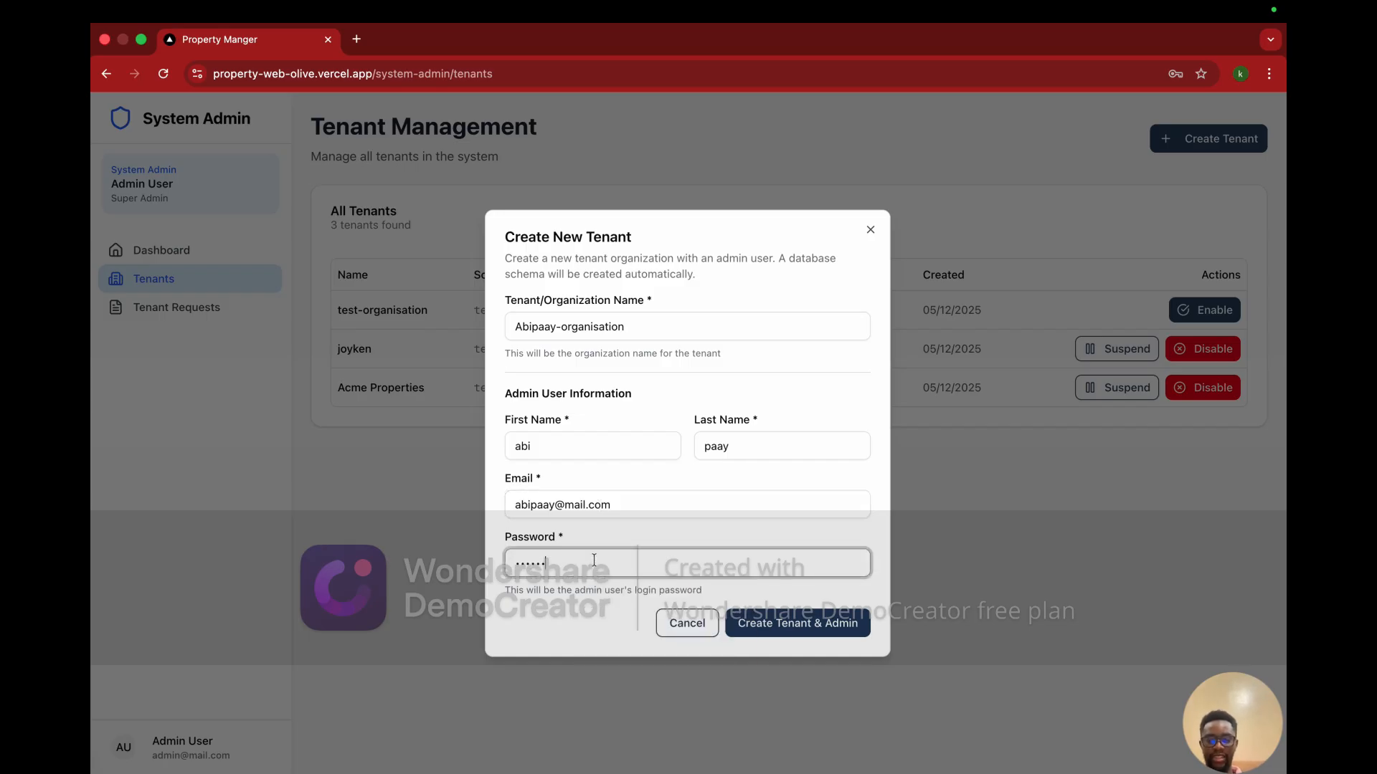
left_click(777, 627)
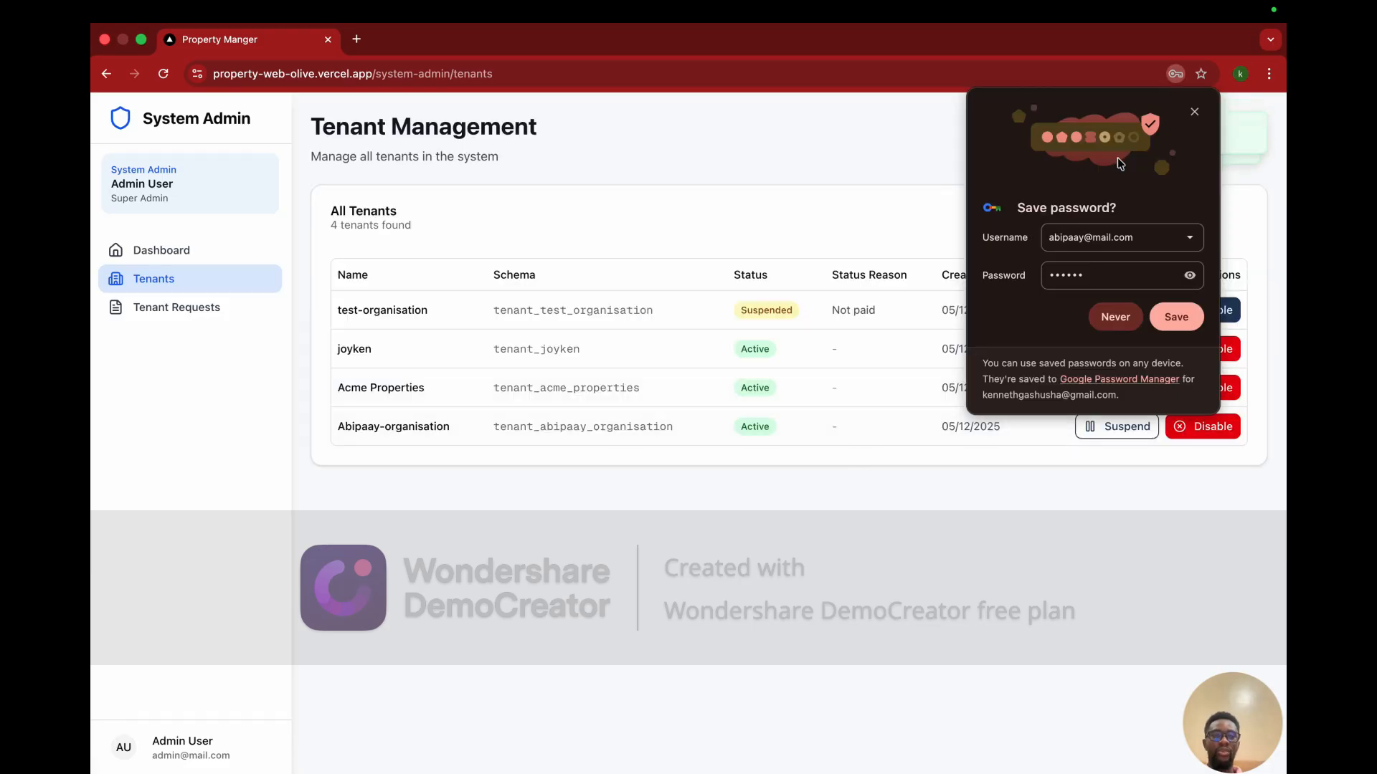
left_click(1194, 114)
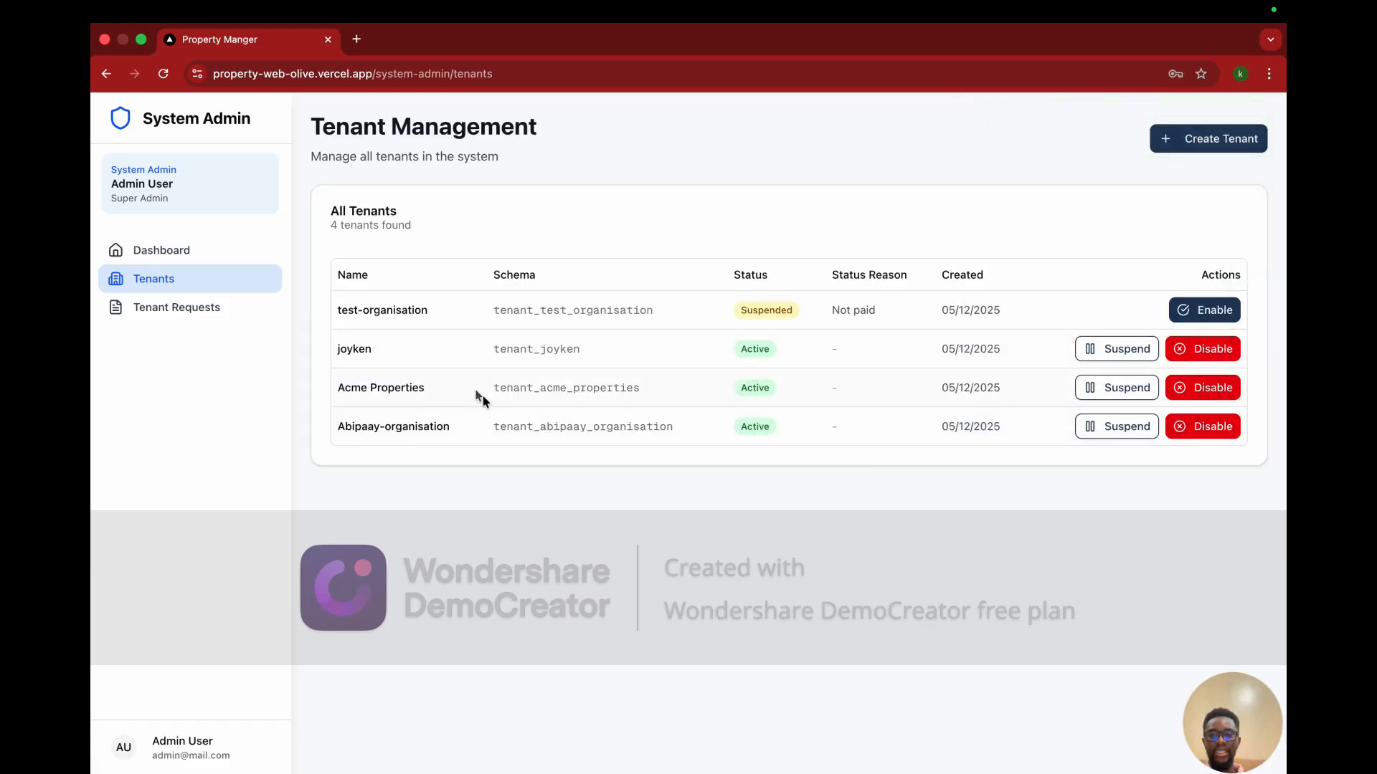
left_click_drag(447, 428, 330, 437)
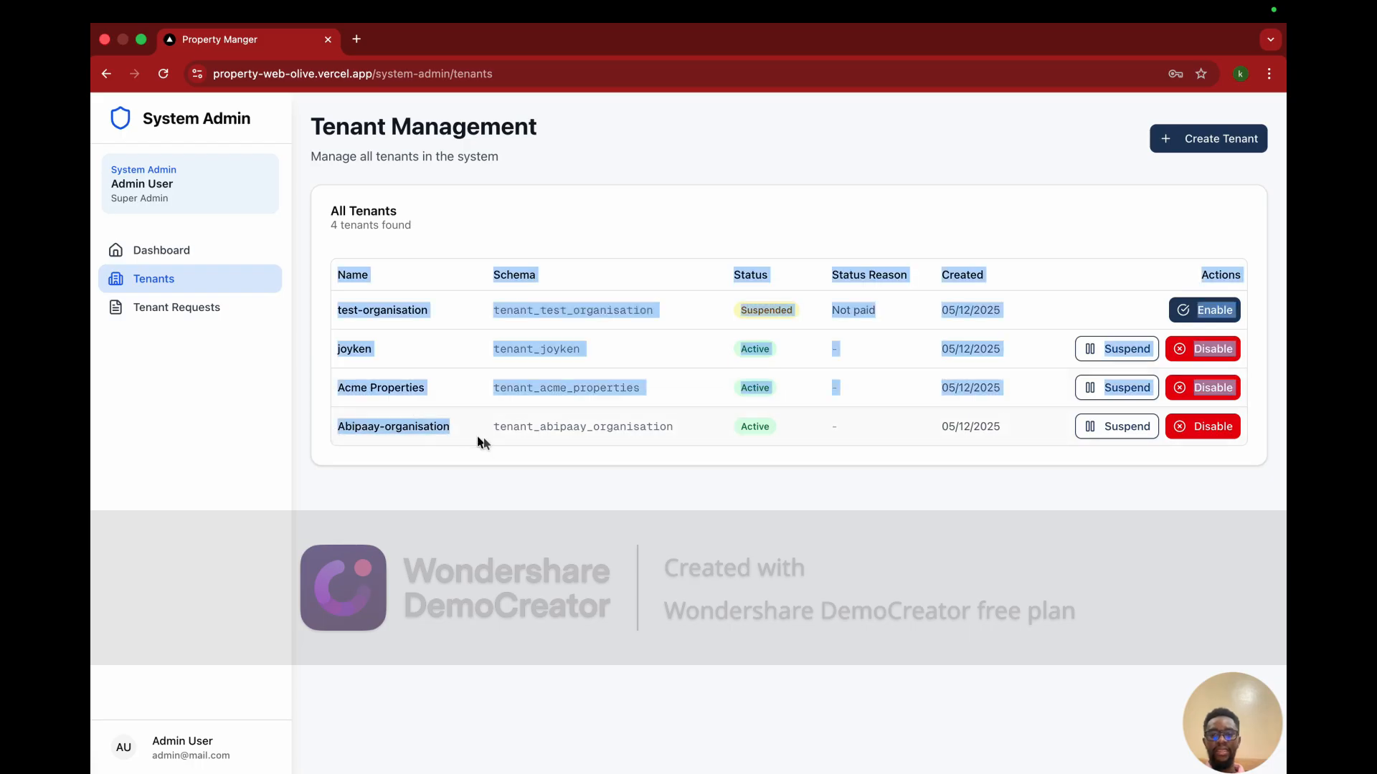
left_click(500, 432)
left_click_drag(495, 427, 661, 438)
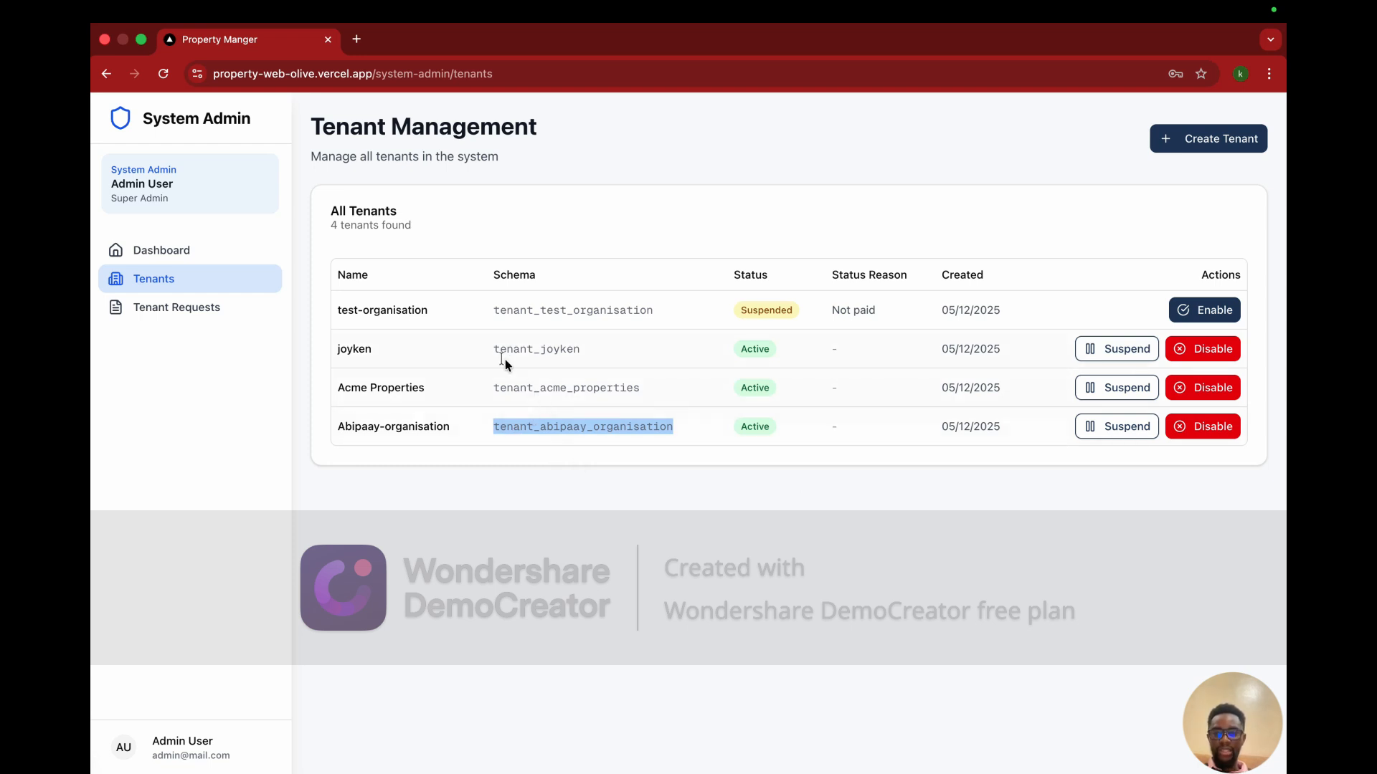
left_click_drag(499, 389, 635, 388)
left_click(636, 388)
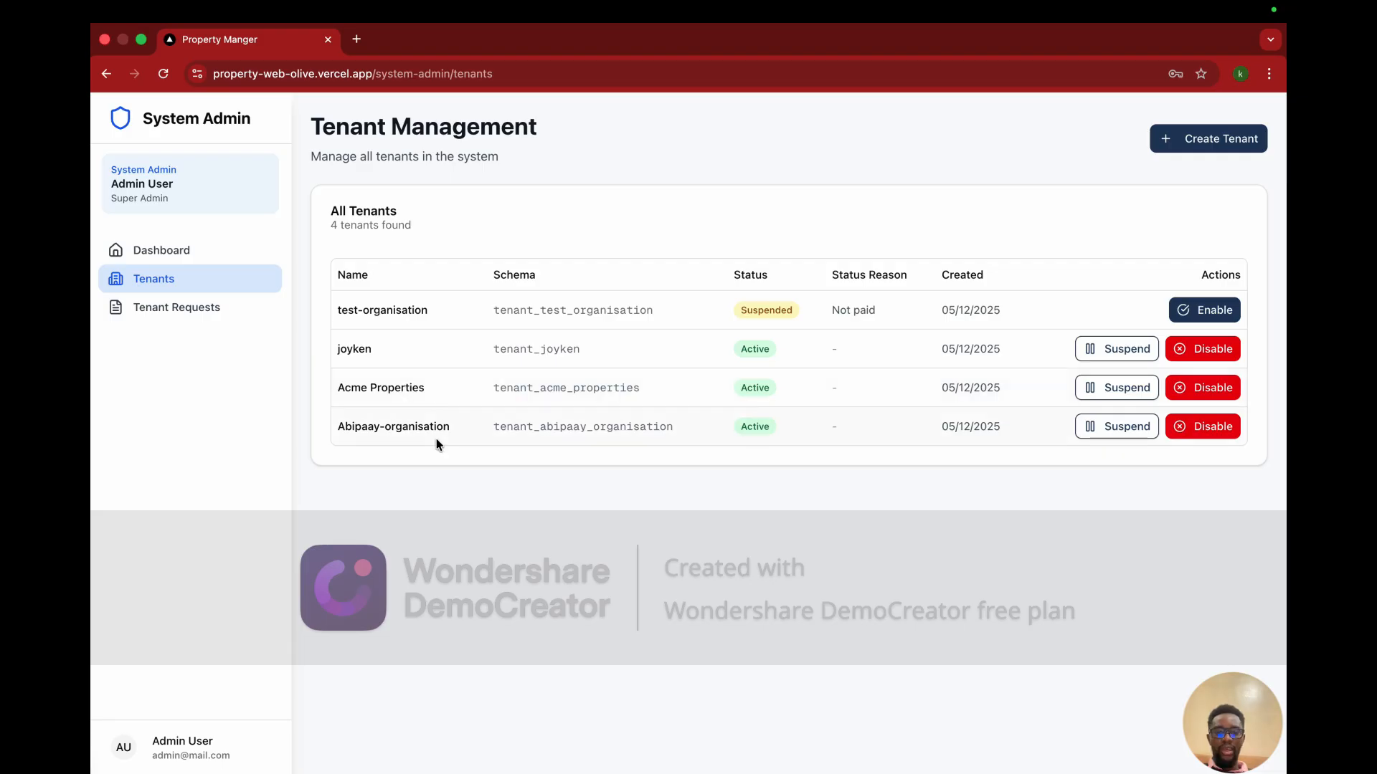
key("ctrl+Up")
Step: Sign in with the saved Acme account in the second browser window
left_click(451, 57)
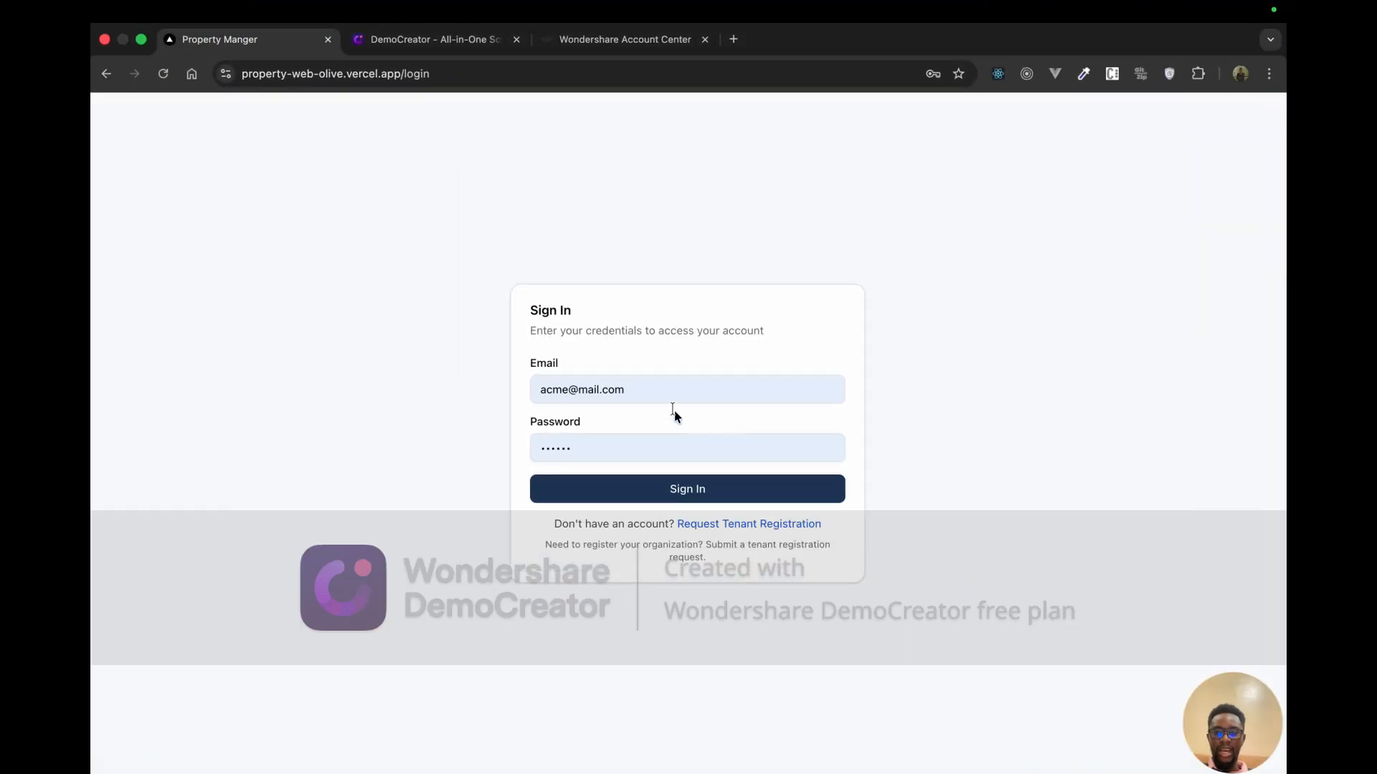
left_click(667, 391)
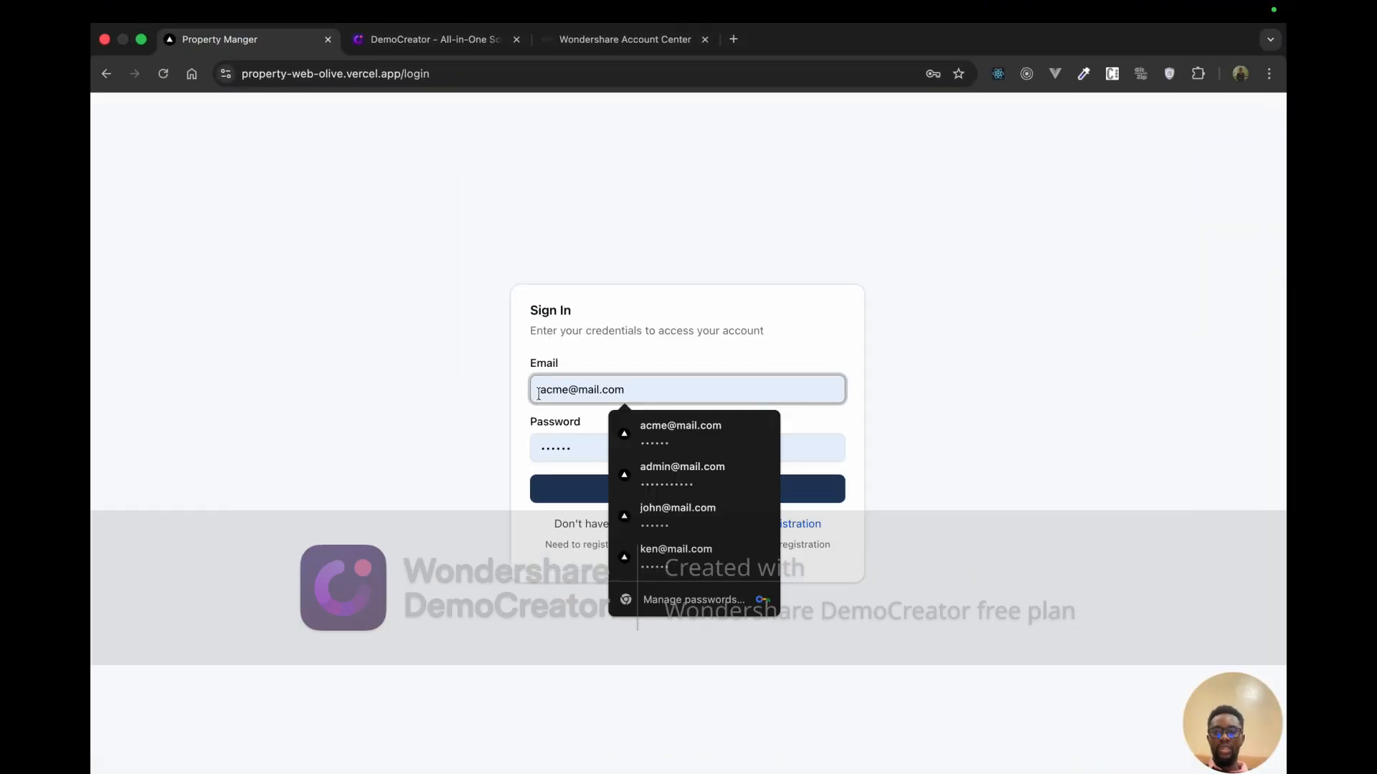
left_click(393, 127)
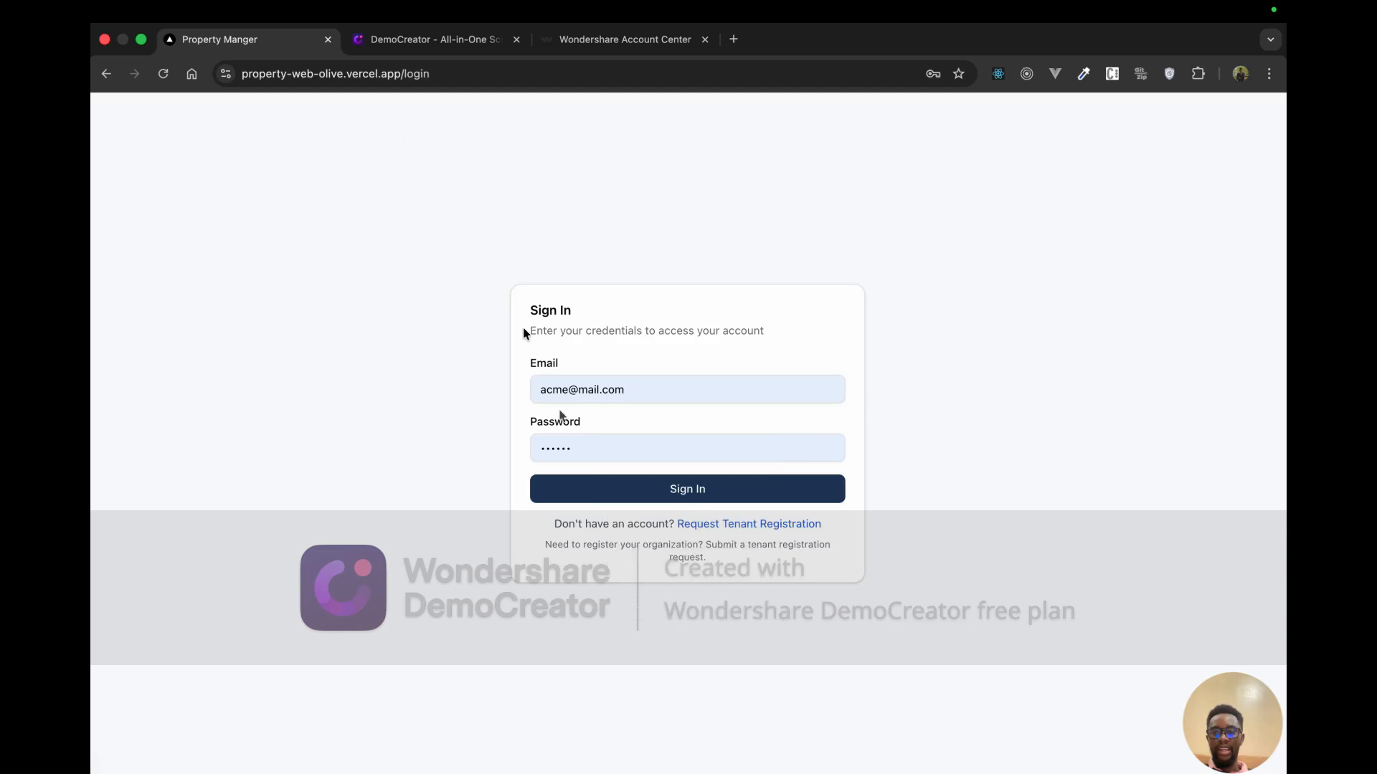
left_click(673, 495)
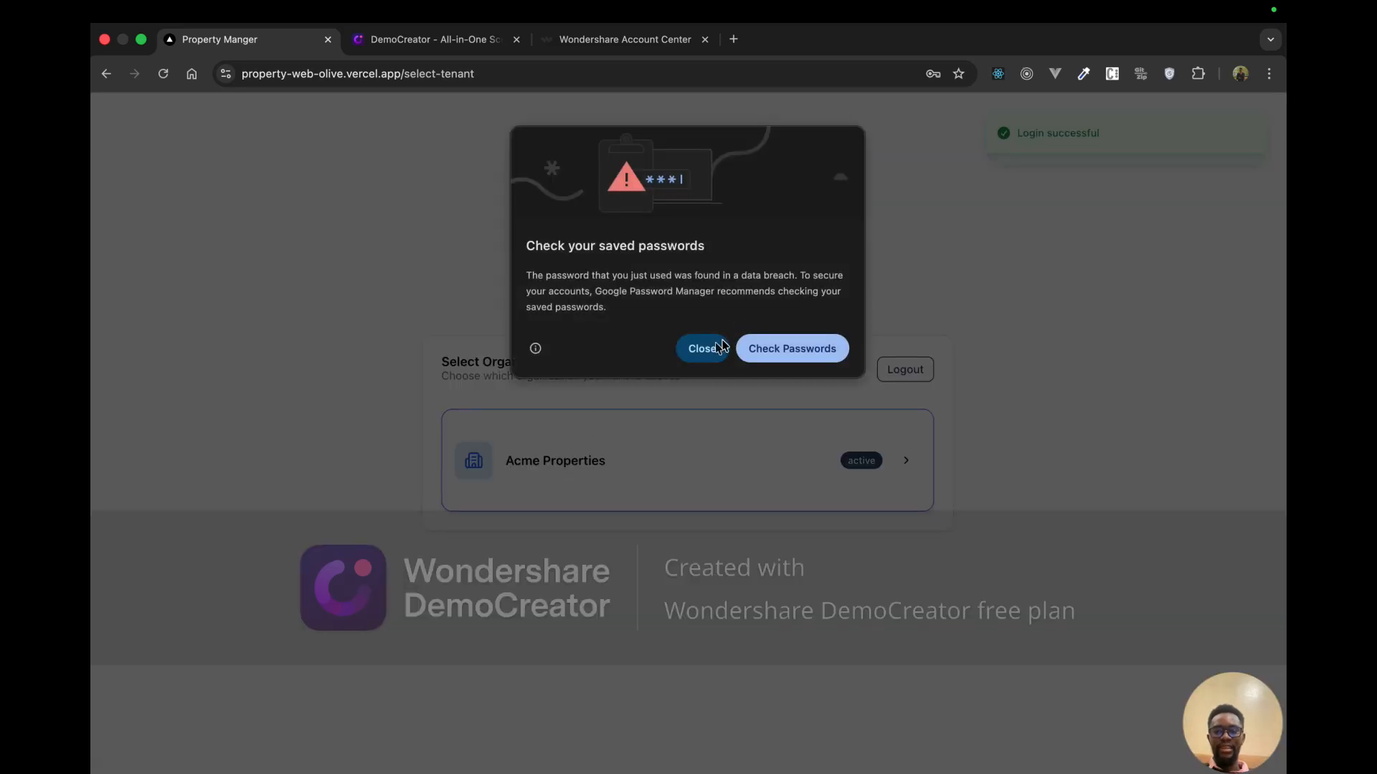
left_click(717, 348)
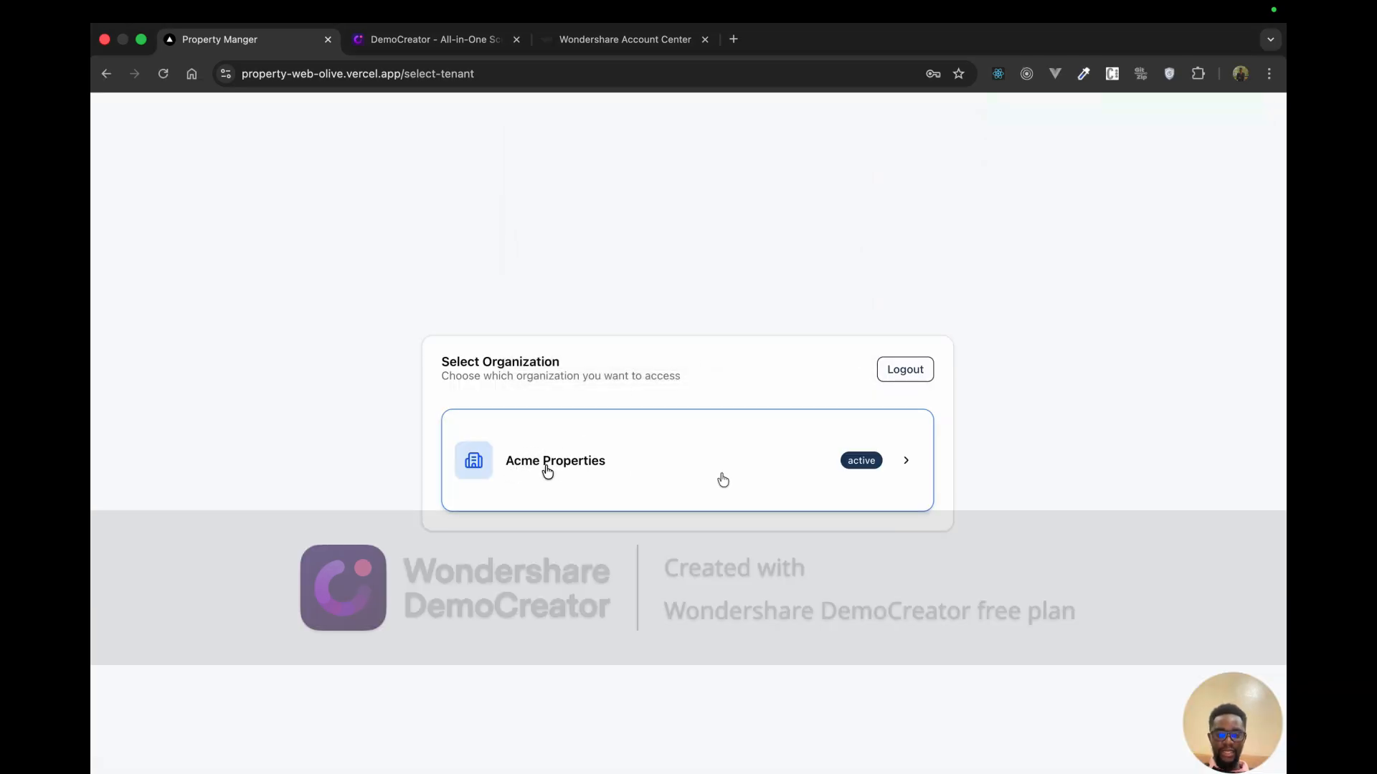
Step: Enter Acme Properties and browse its empty Properties, Units, Tenants and Maintenance pages
left_click(902, 468)
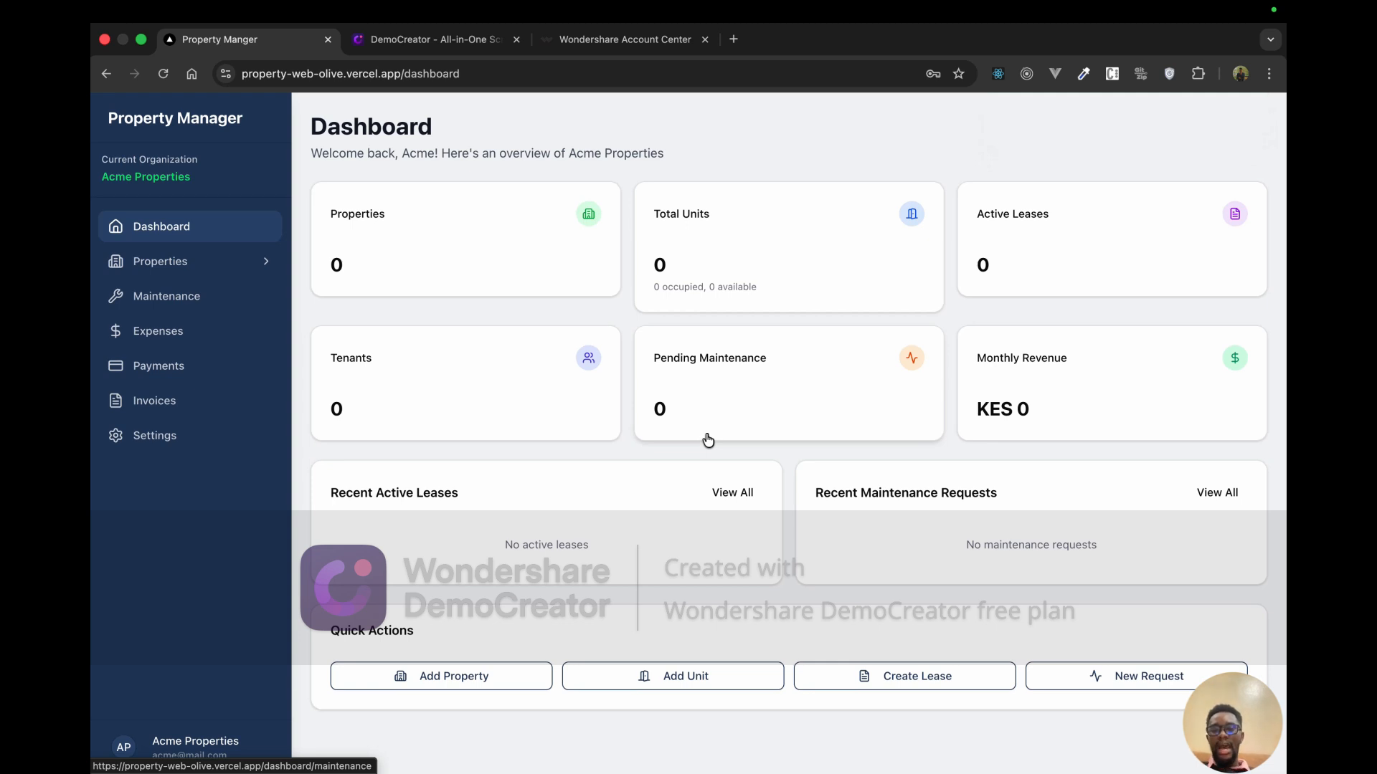
left_click(391, 228)
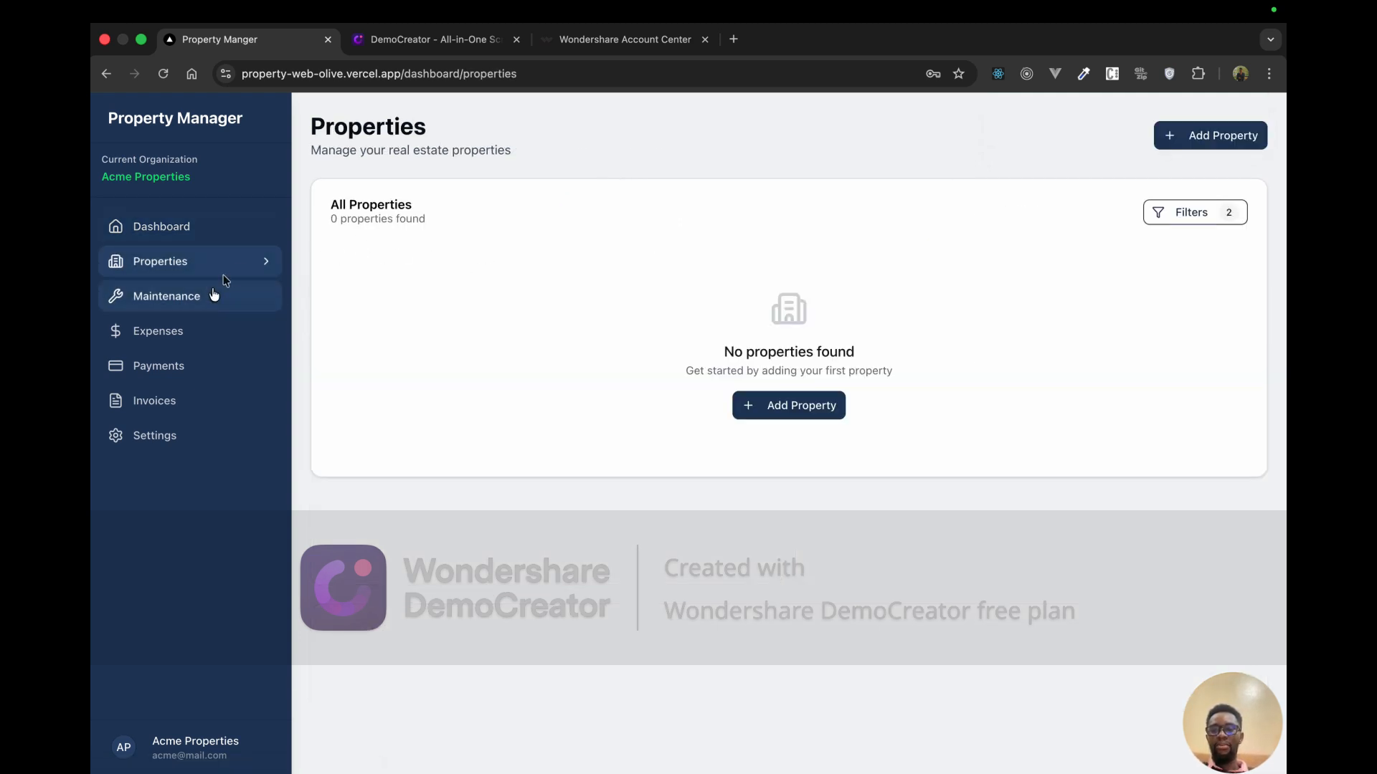
left_click(222, 274)
left_click_drag(219, 179, 98, 181)
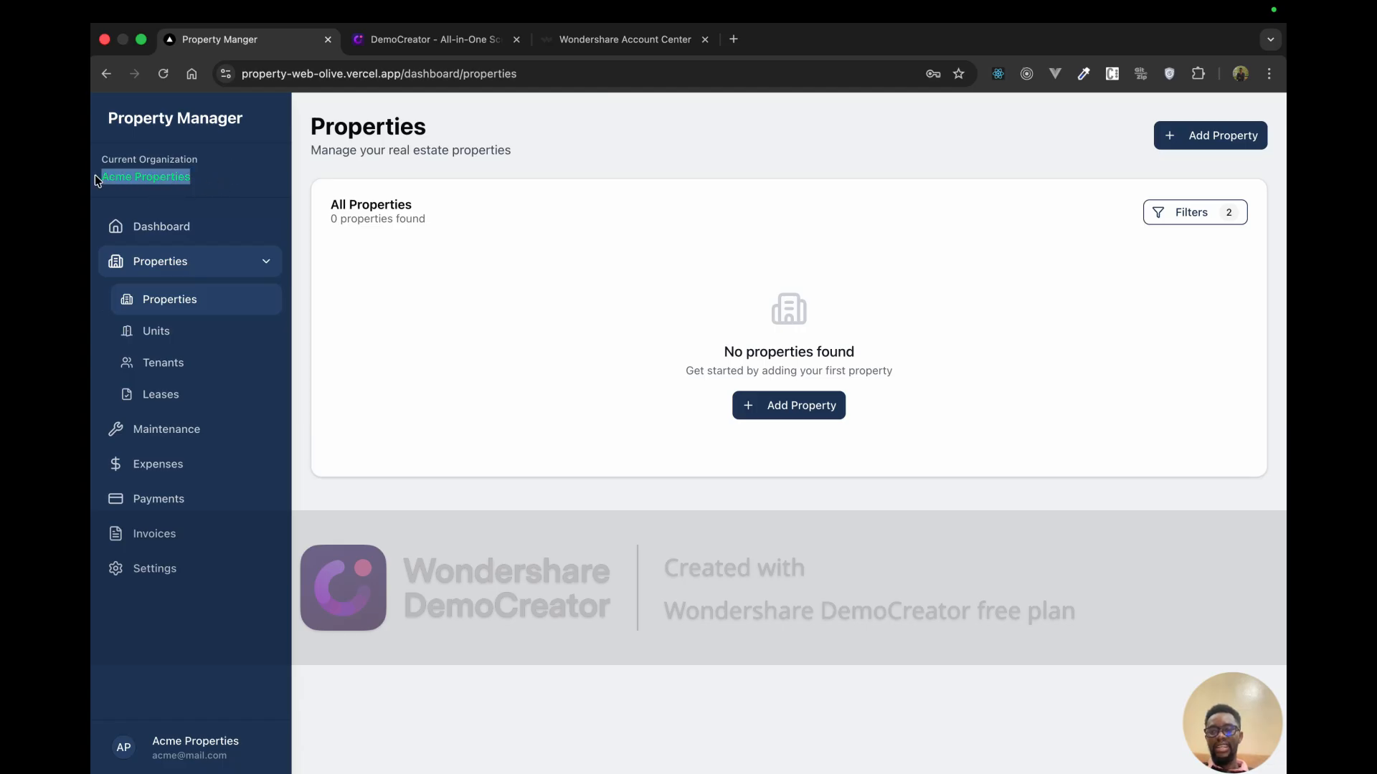
left_click(184, 327)
left_click(191, 367)
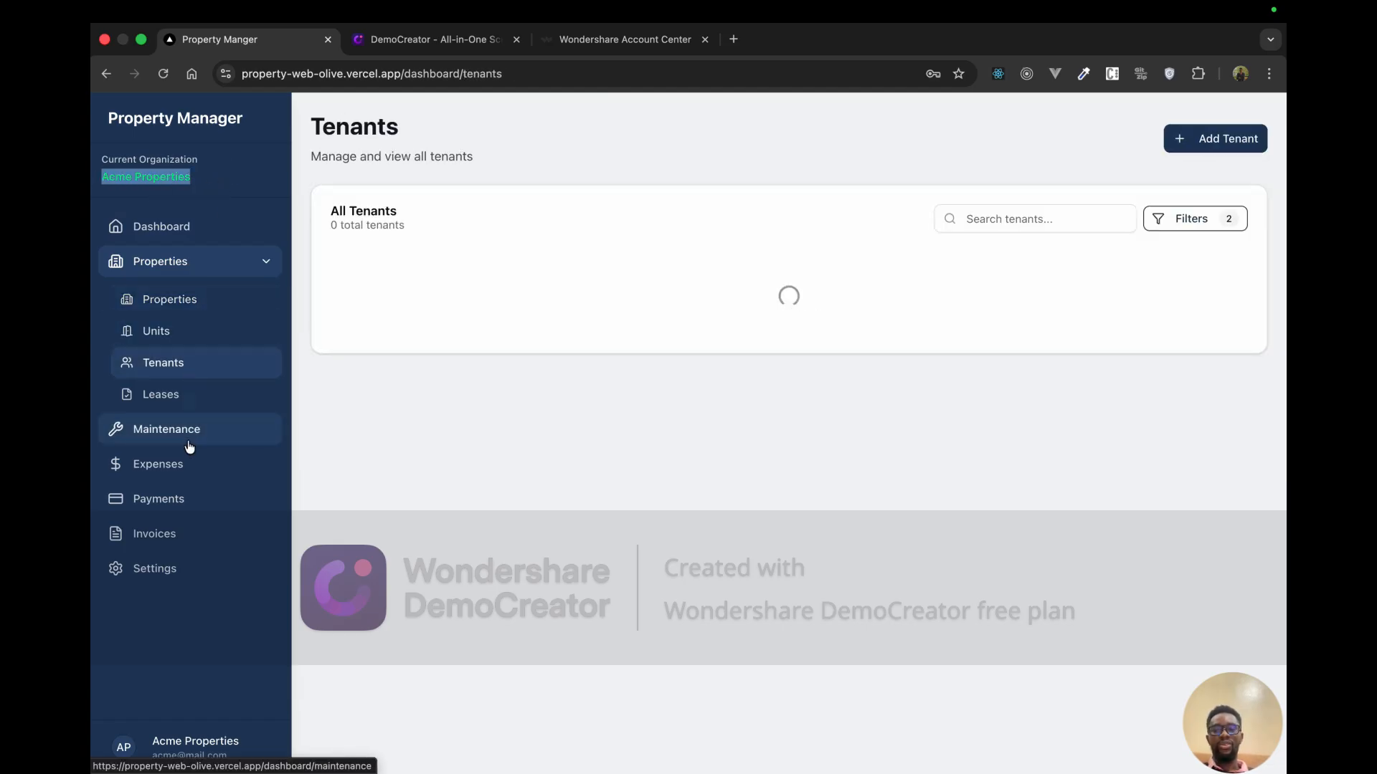
left_click(189, 440)
Step: Log out of Acme and return to the system admin Tenant Management window
left_click(130, 747)
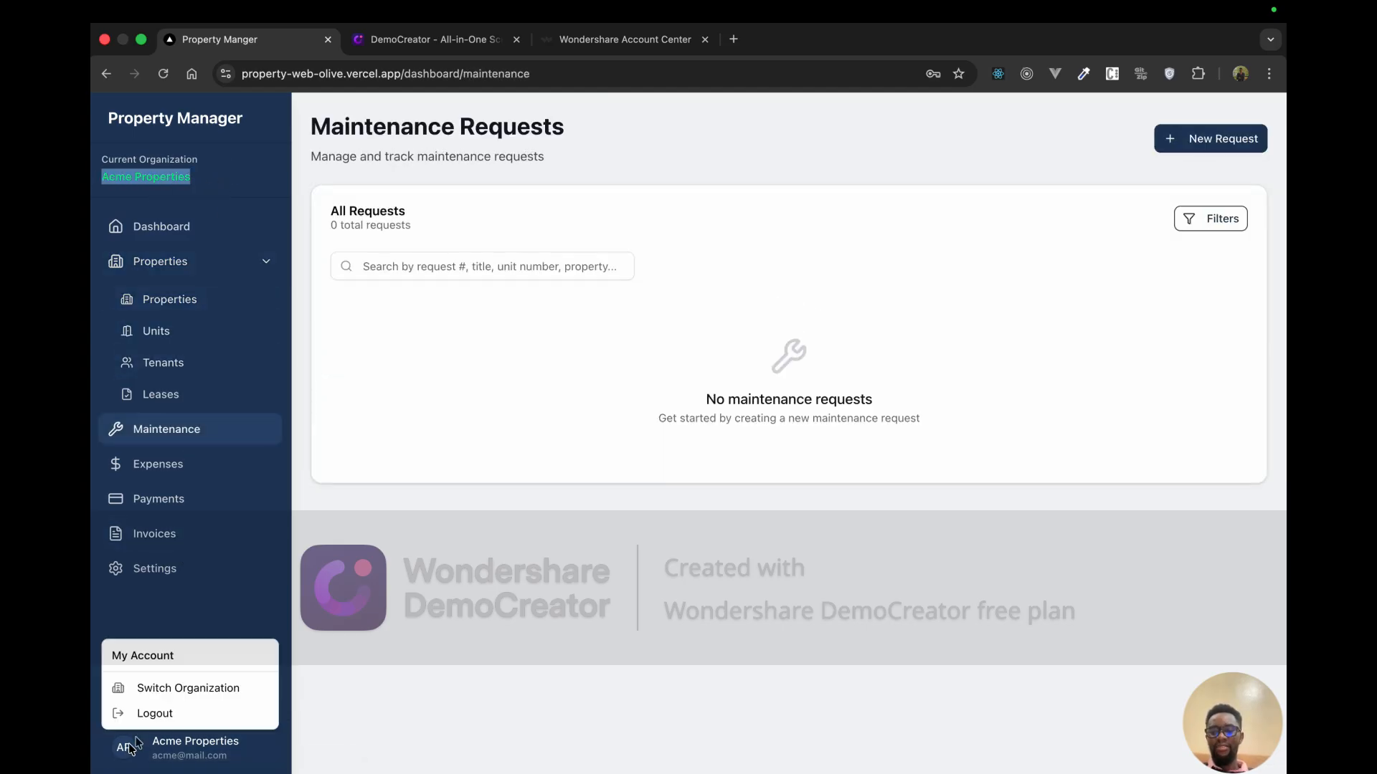
left_click(137, 714)
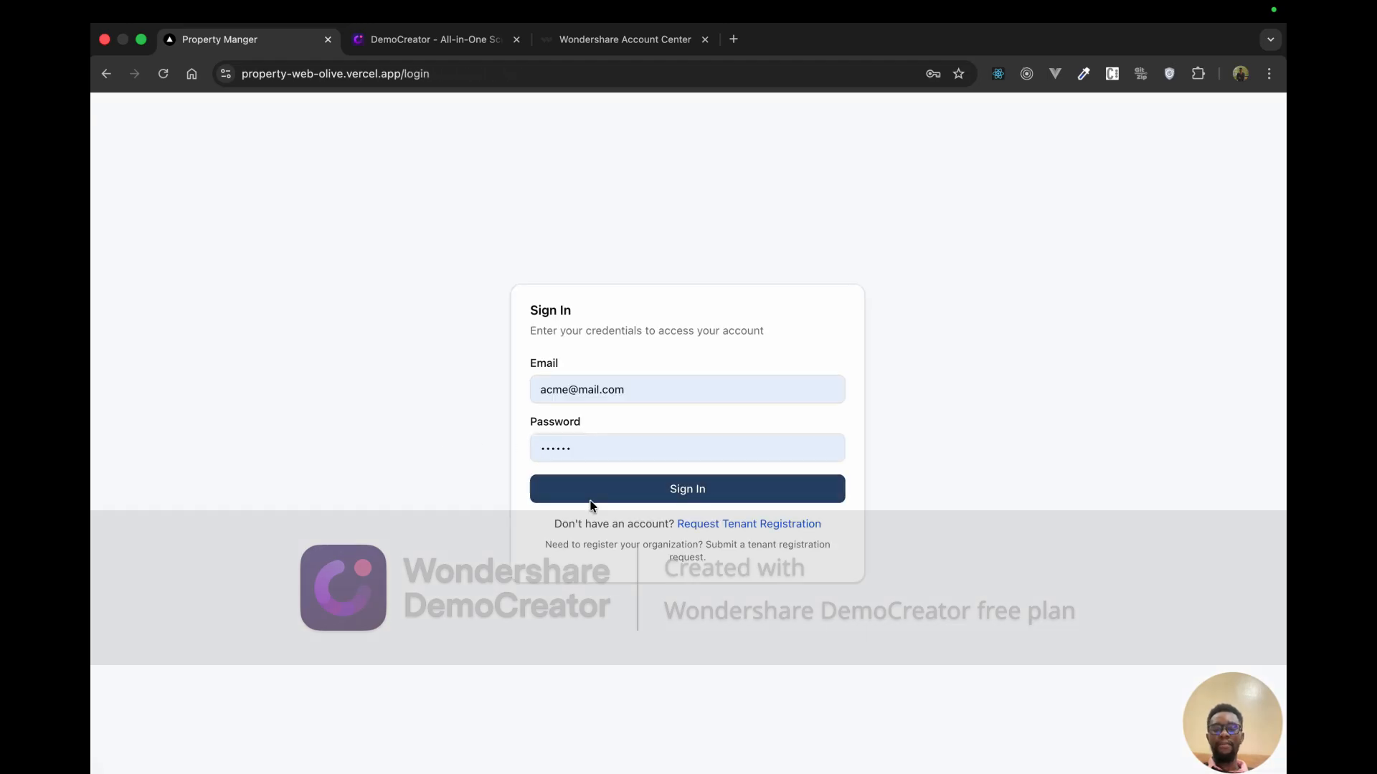
key("ctrl+Up")
left_click(574, 101)
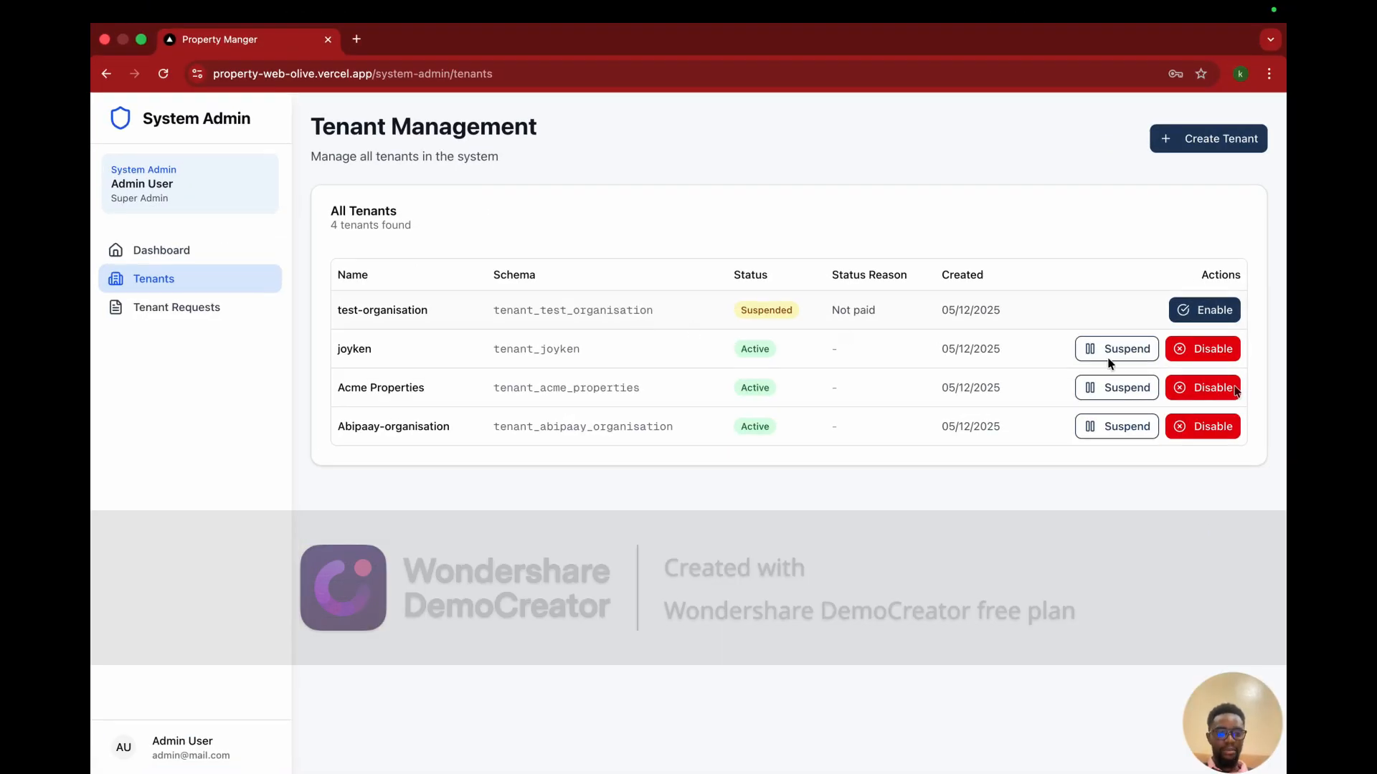
Step: Suspend the Acme Properties tenant with the reason "Doesn't look good"
left_click(1120, 387)
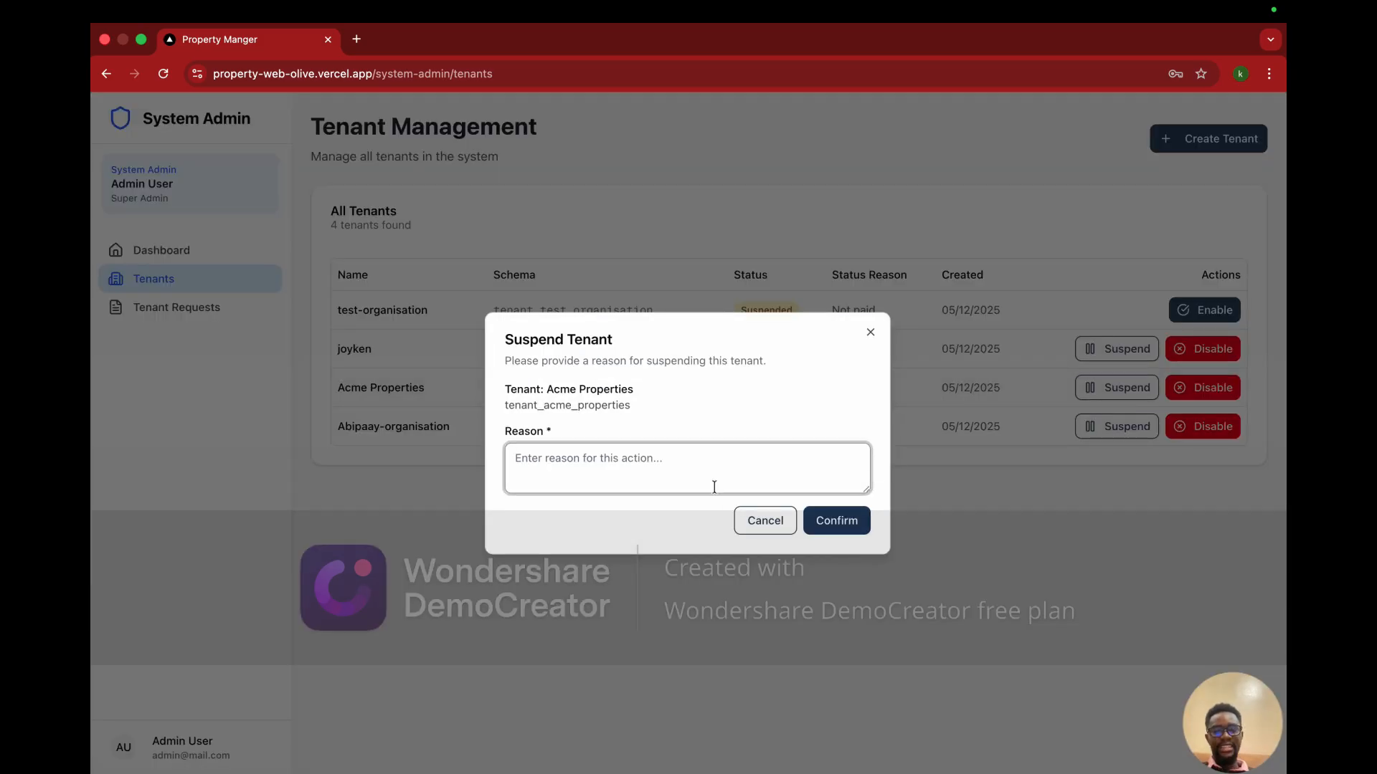
type("d")
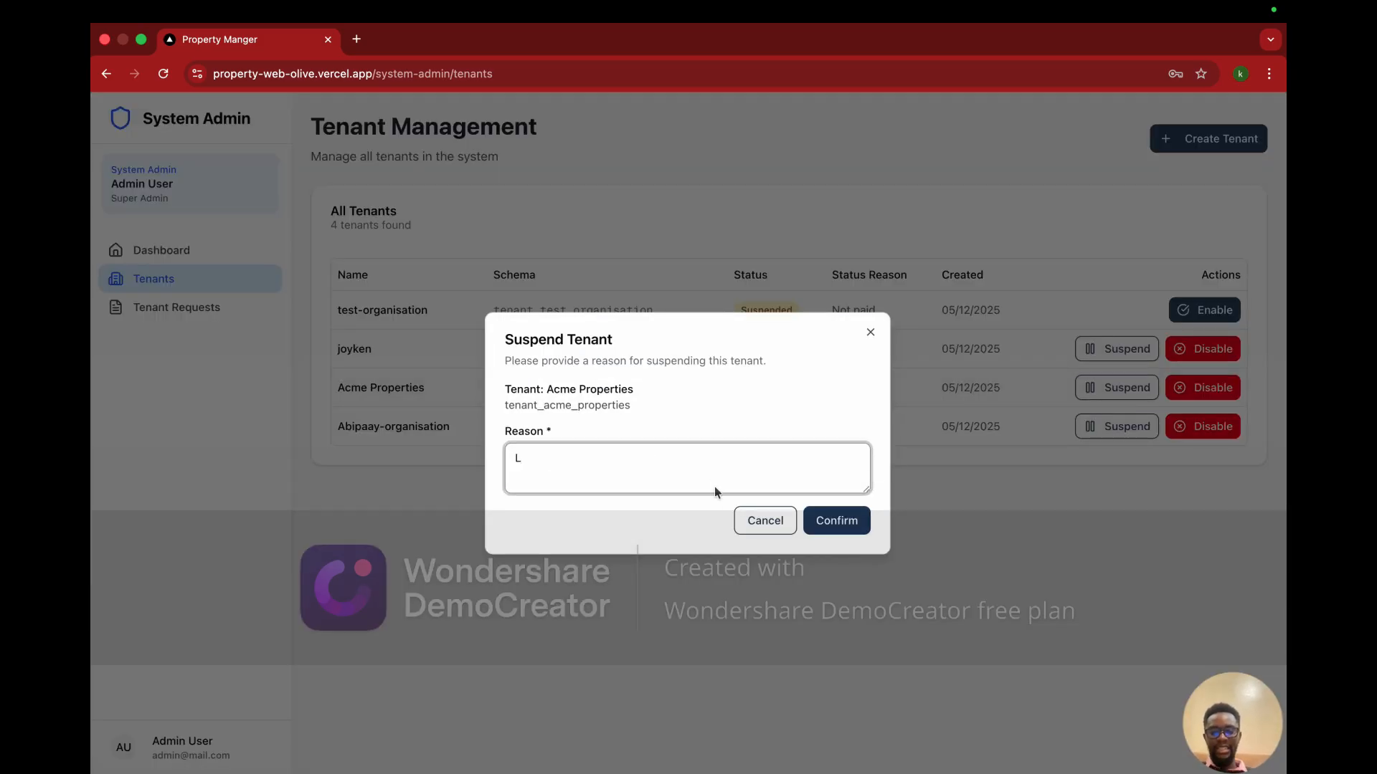
key("BackSpace")
type("Done")
key("BackSpace")
key("BackSpace")
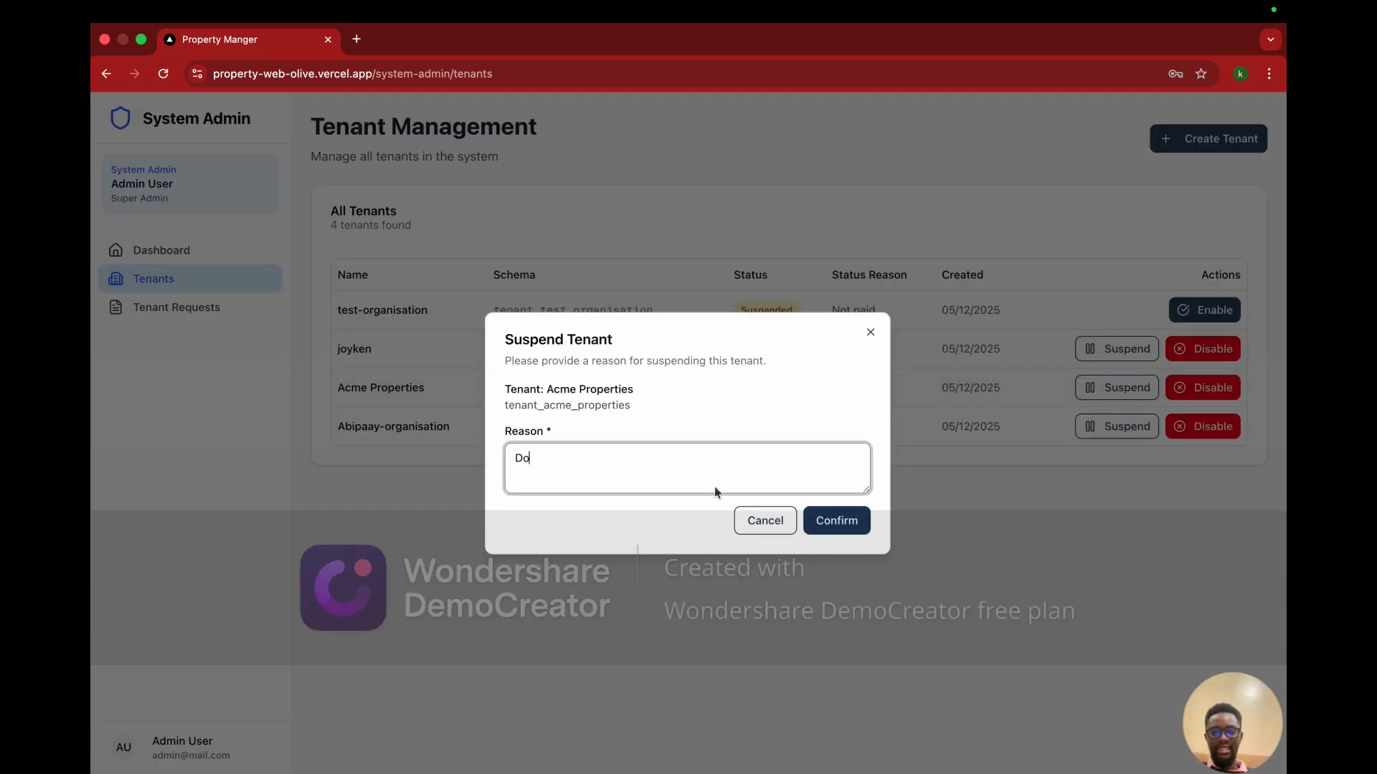
type("esnt")
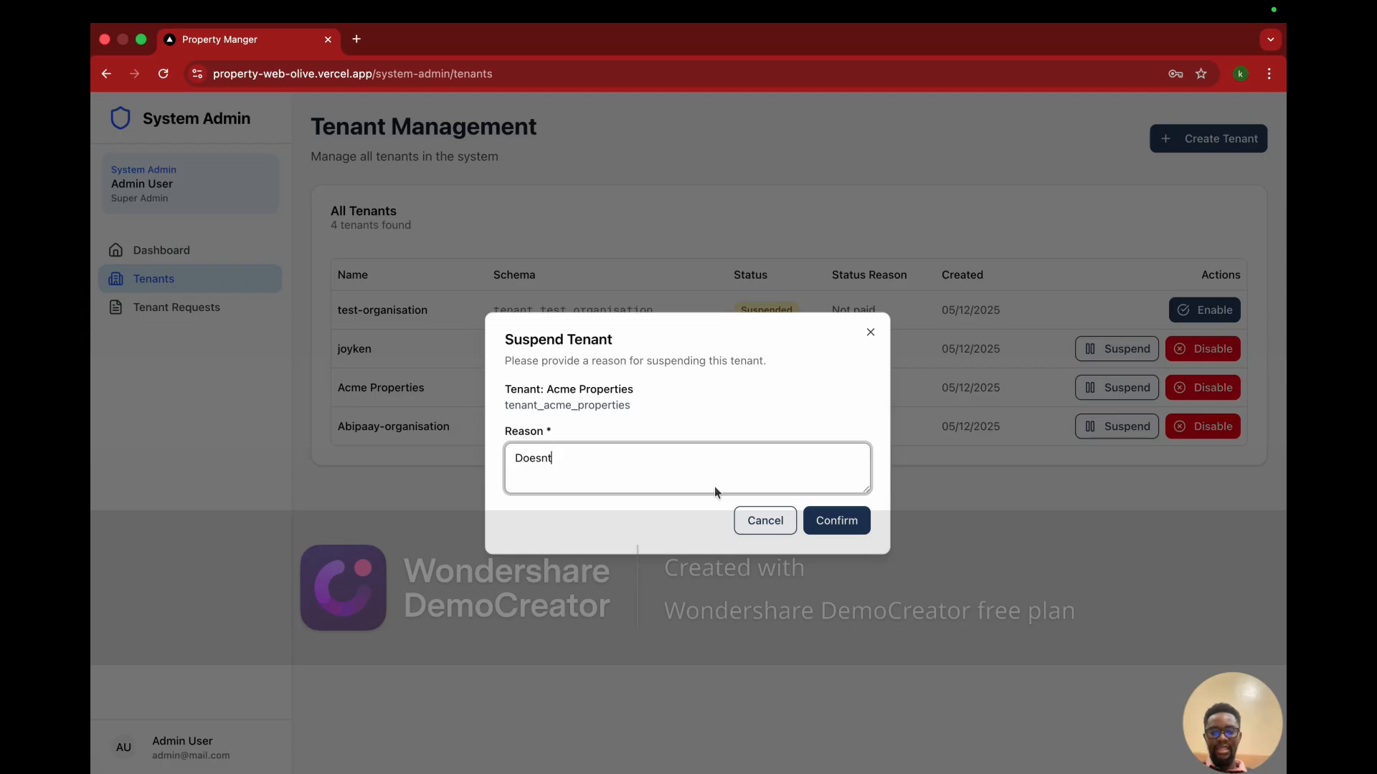
key("BackSpace")
type("n't look good")
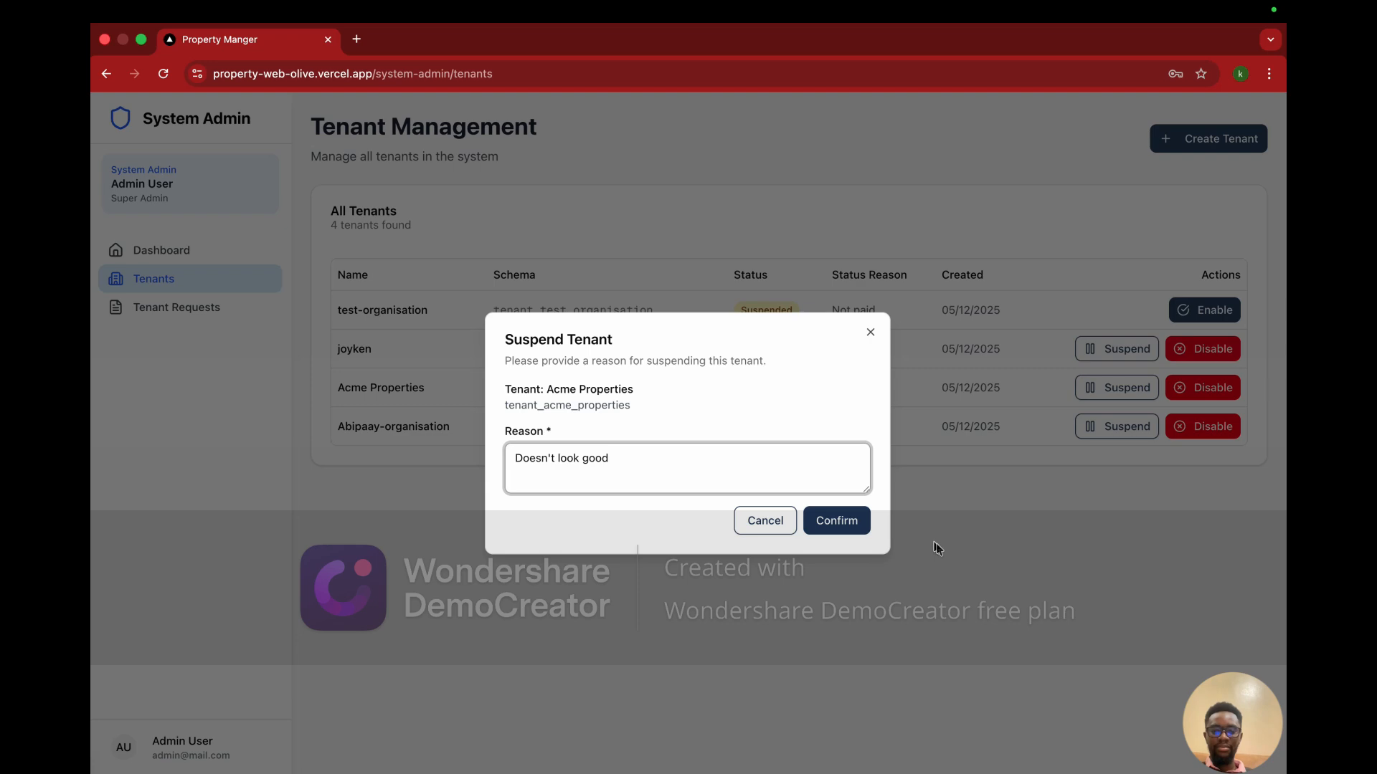
left_click(843, 526)
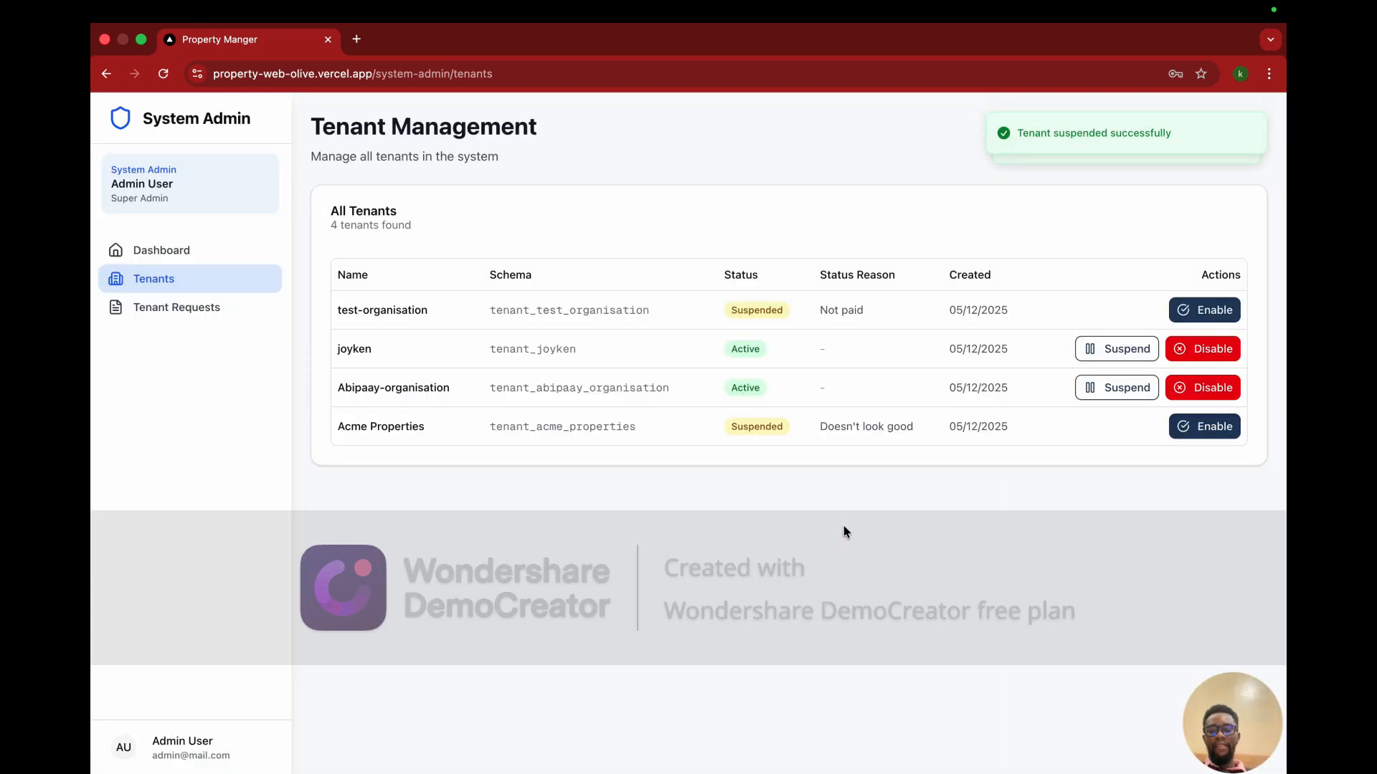
key("ctrl+Up")
left_click(397, 68)
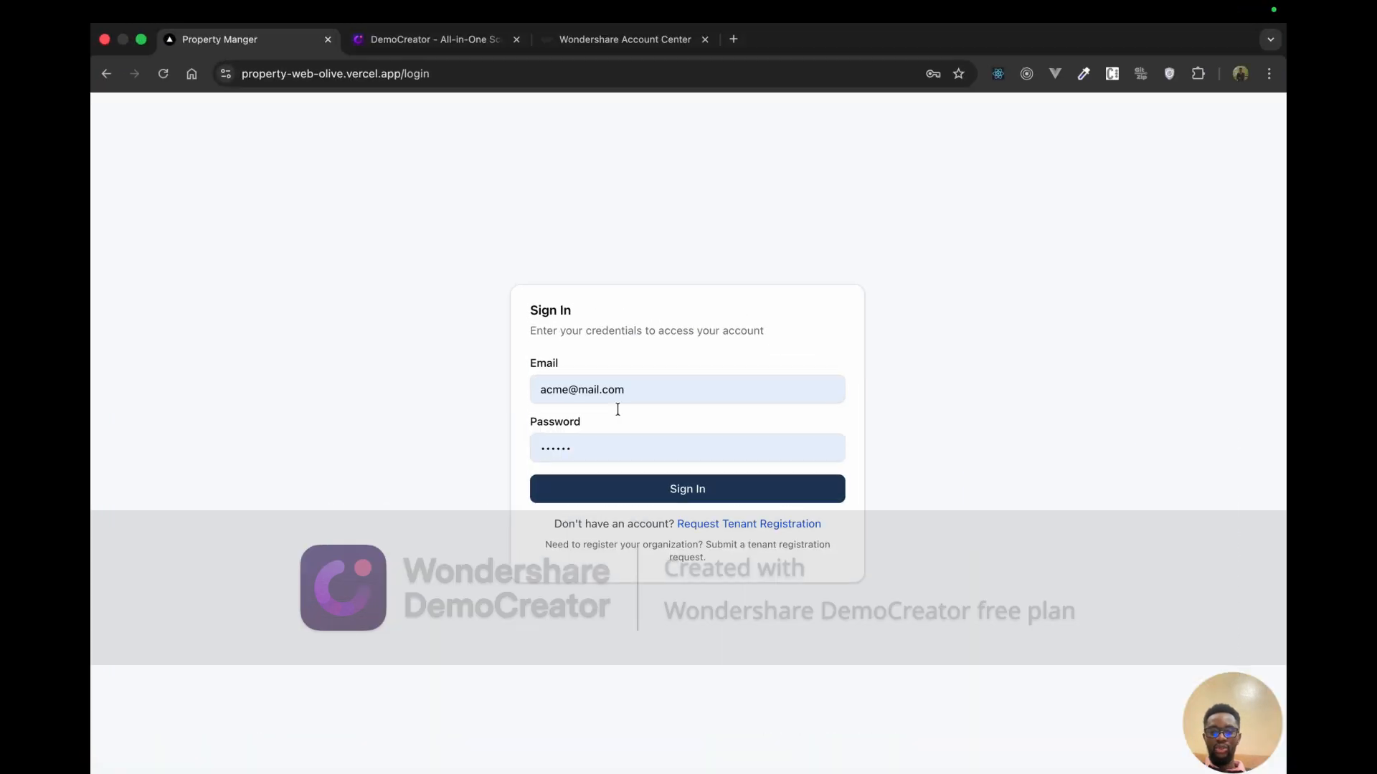
Step: Try signing in with the suspended Acme account and see 'No tenants found'
left_click(676, 494)
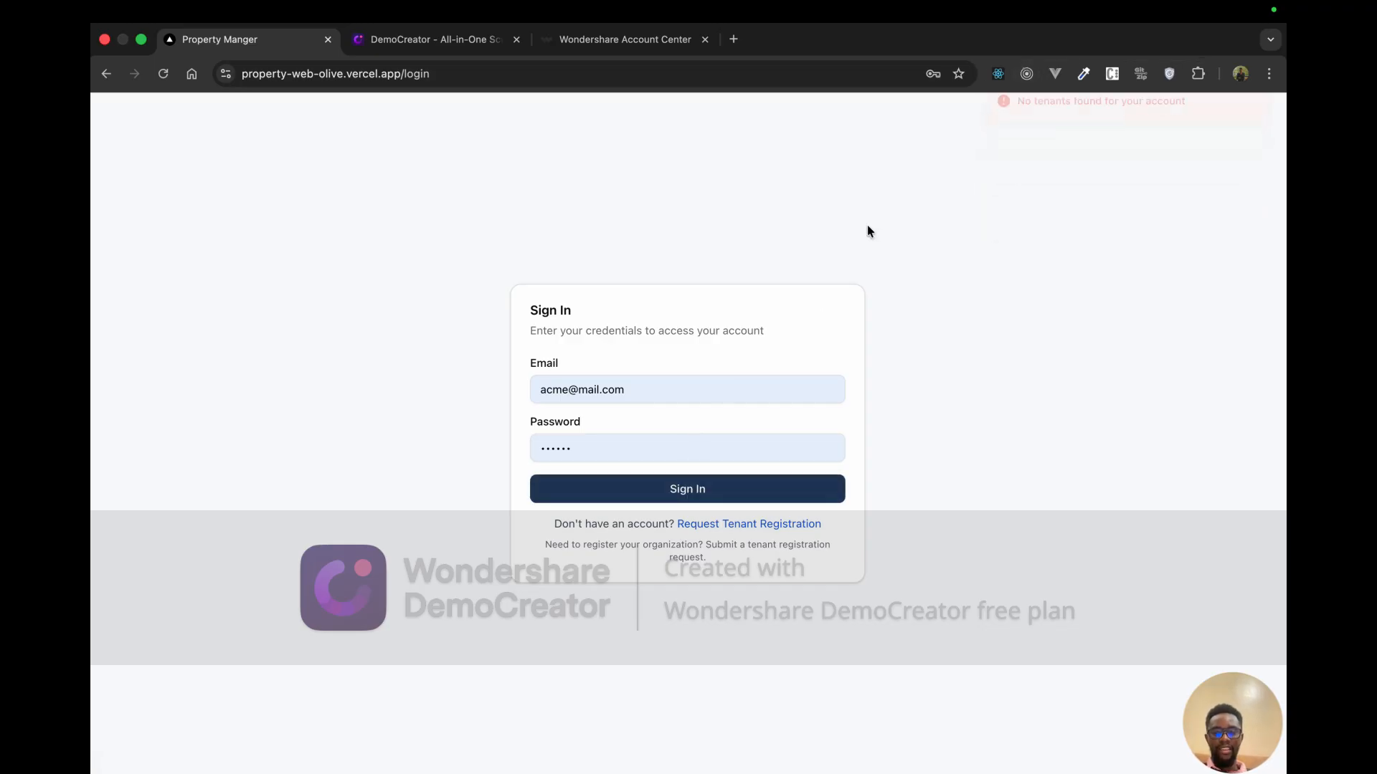
key("ctrl+Up")
left_click(548, 57)
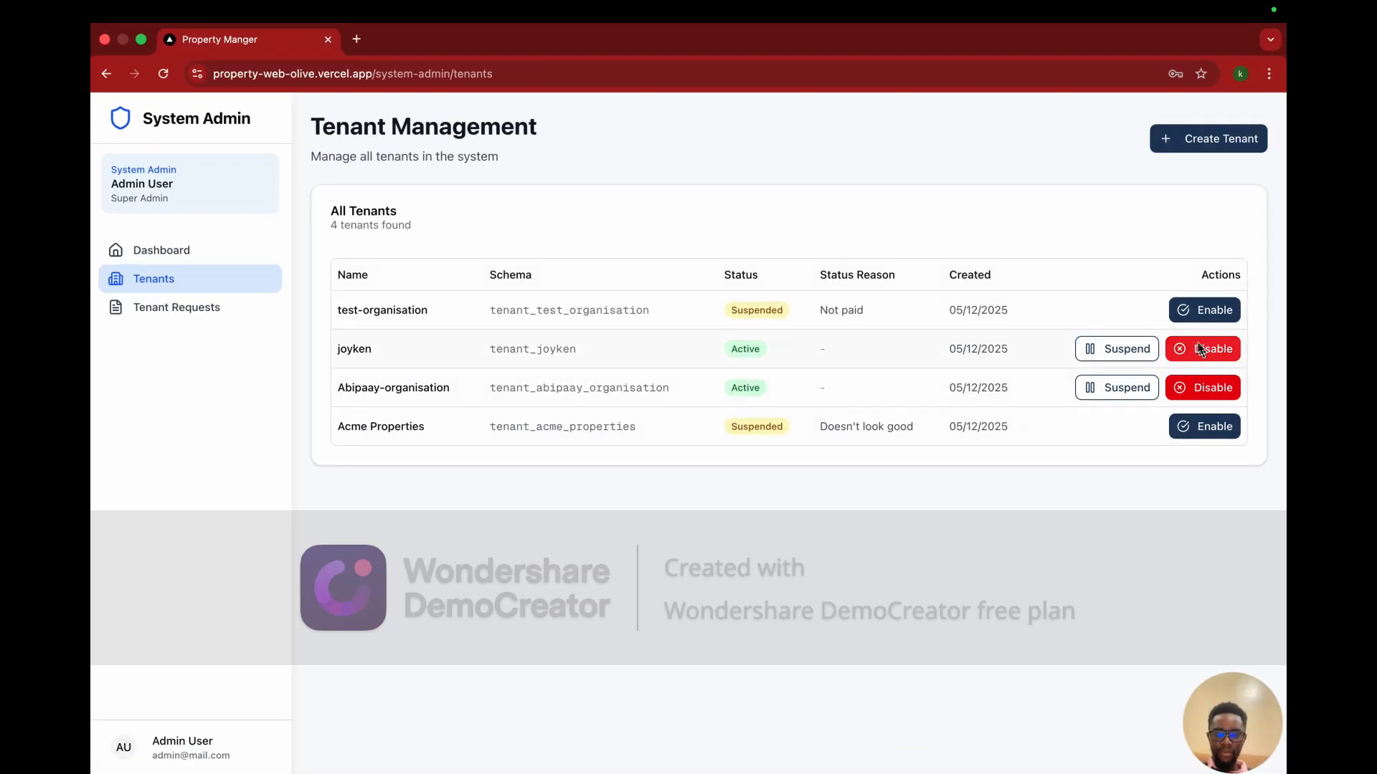
Step: Re-enable Acme Properties from the tenant list so it is Active again
left_click(1214, 429)
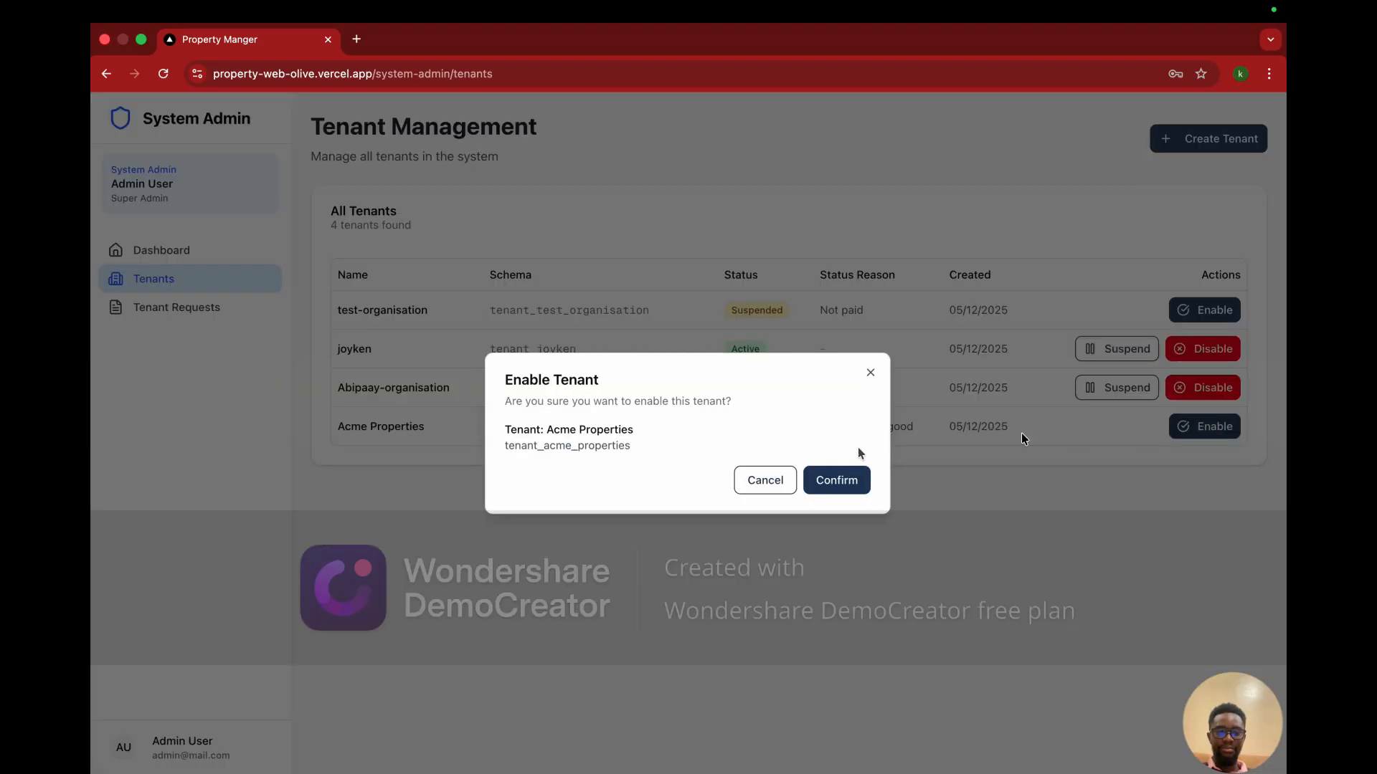
left_click(824, 482)
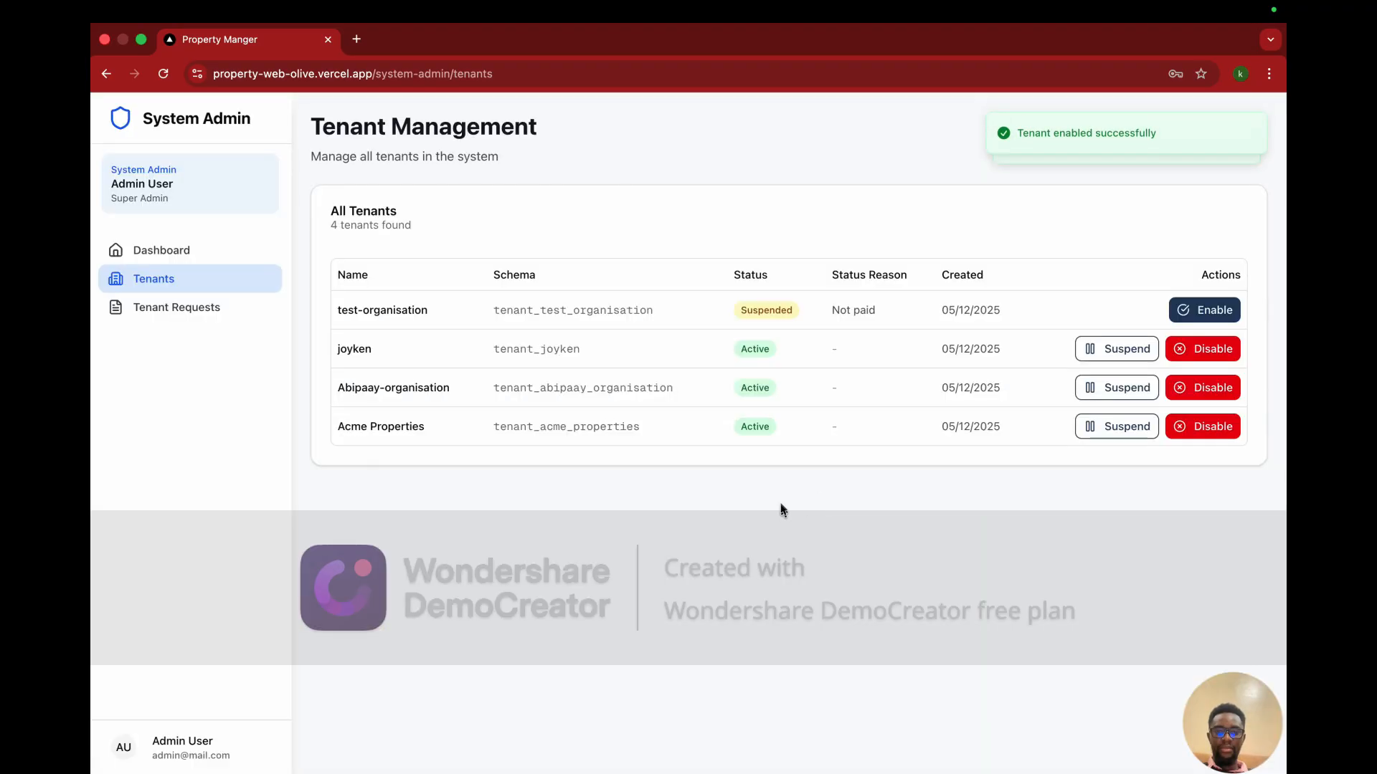
key("ctrl+Up")
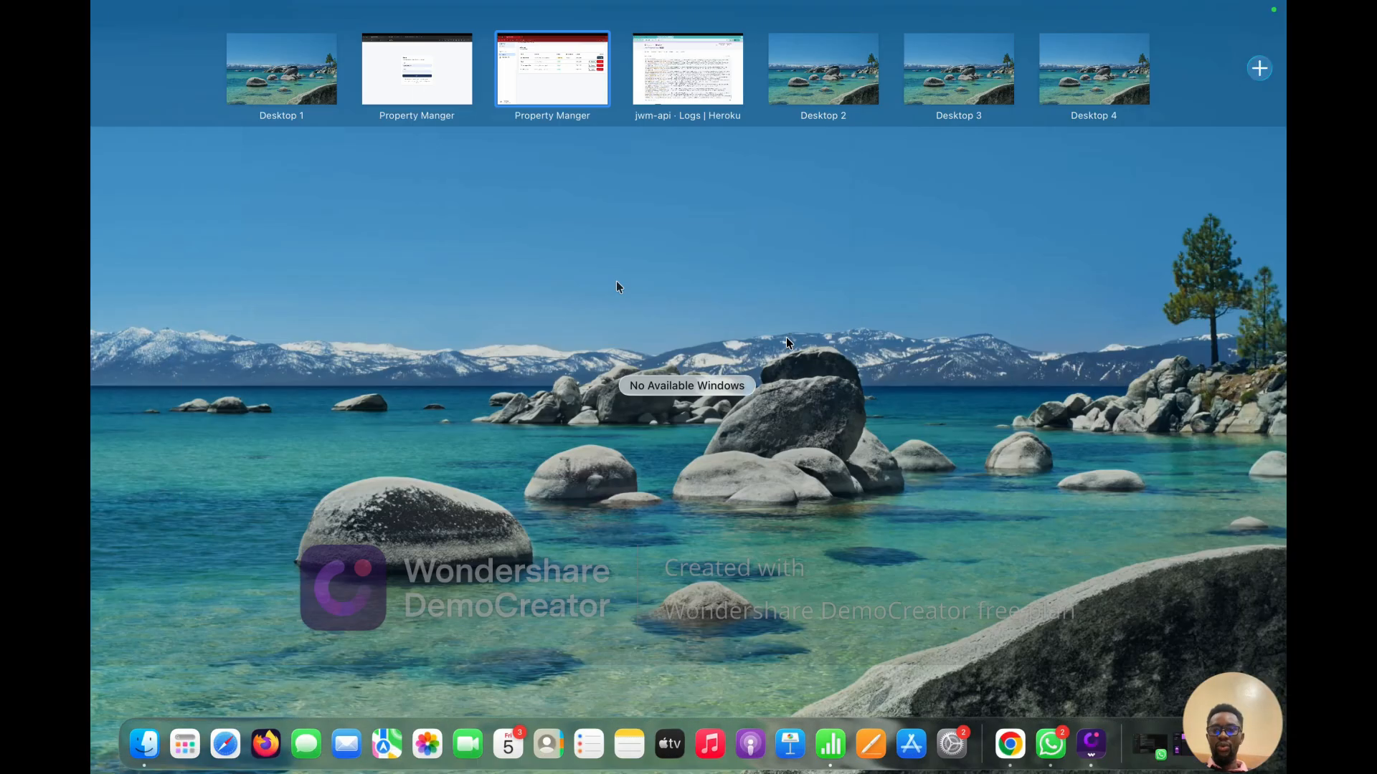
Step: Sign in again as the Acme administrator and reach the Select Organization page showing Acme Properties
left_click(448, 88)
left_click(648, 489)
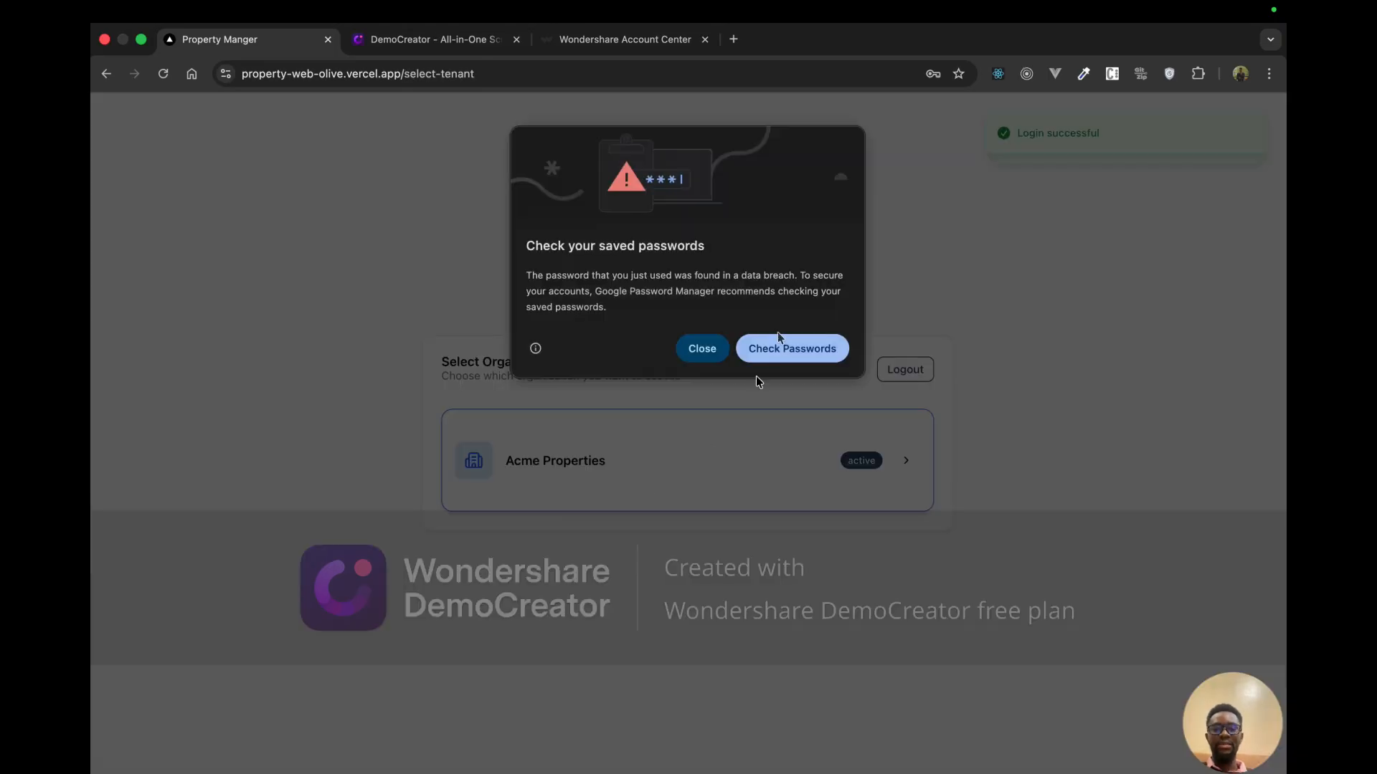
left_click(702, 349)
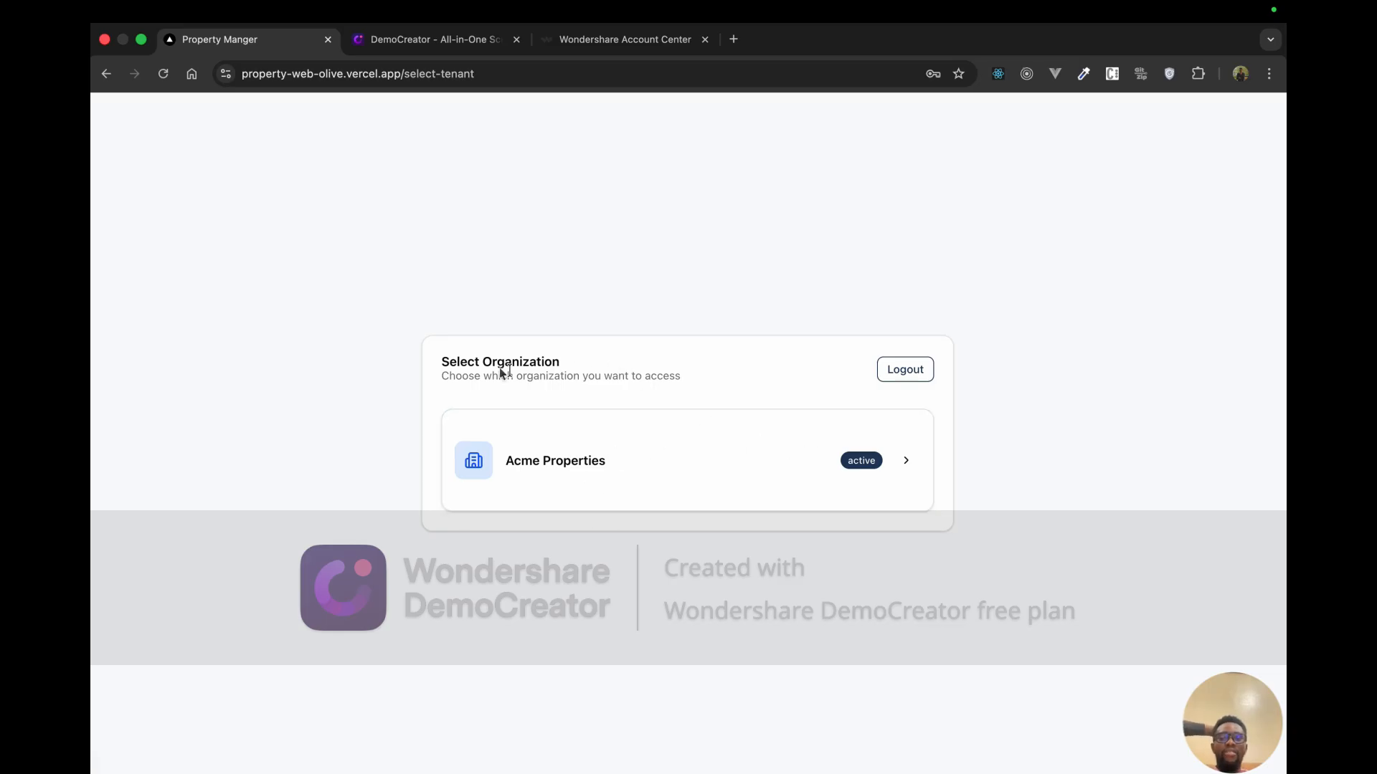
left_click_drag(442, 365, 572, 367)
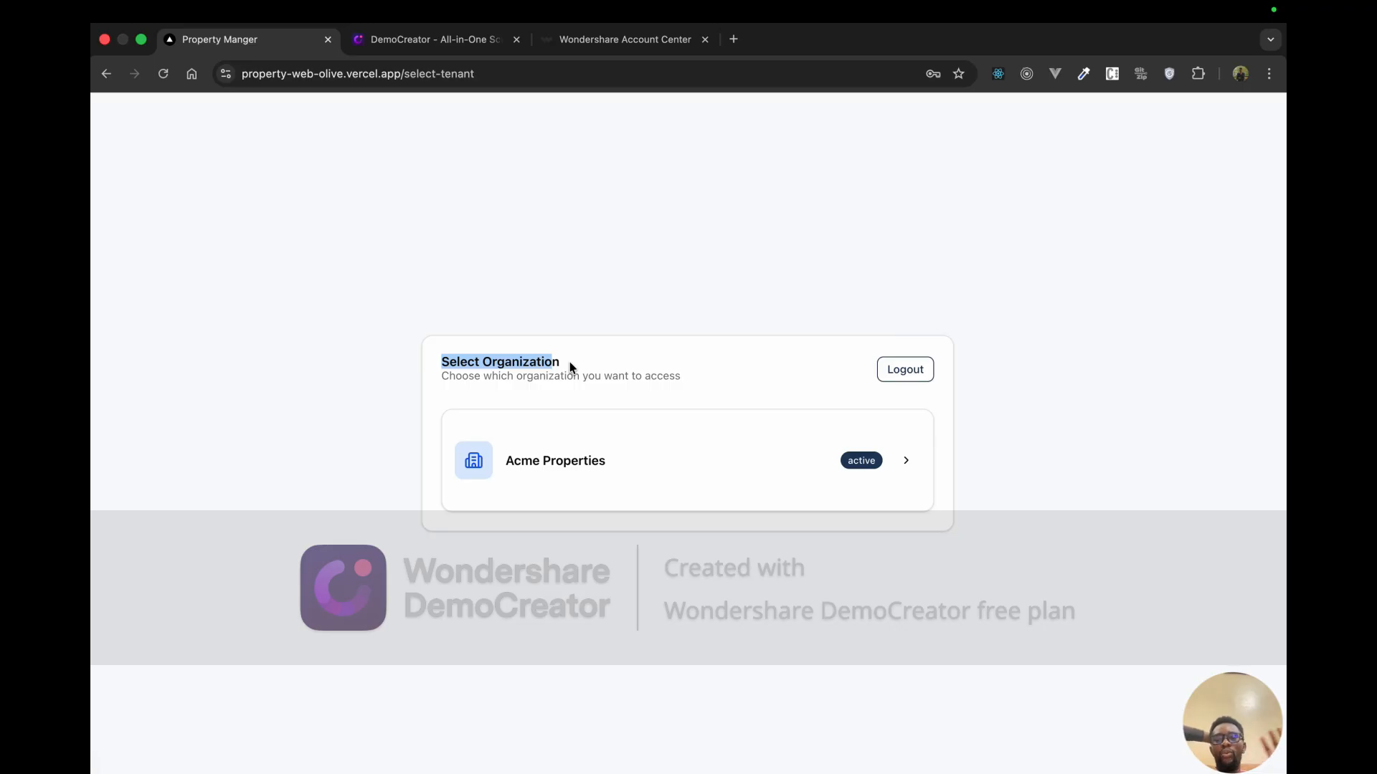
Step: Enter Acme Properties, check Settings > Users shows one Admin user, then log out
left_click(659, 456)
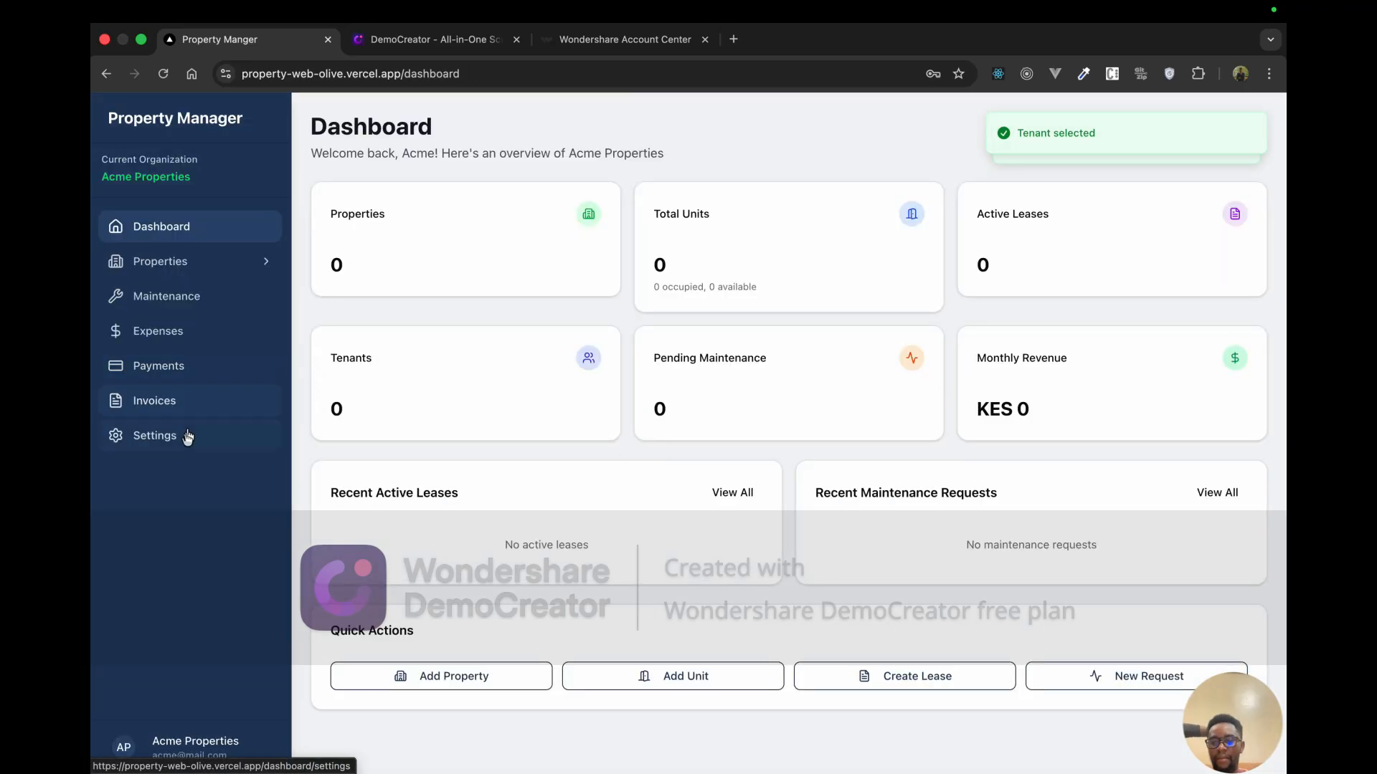
left_click(185, 436)
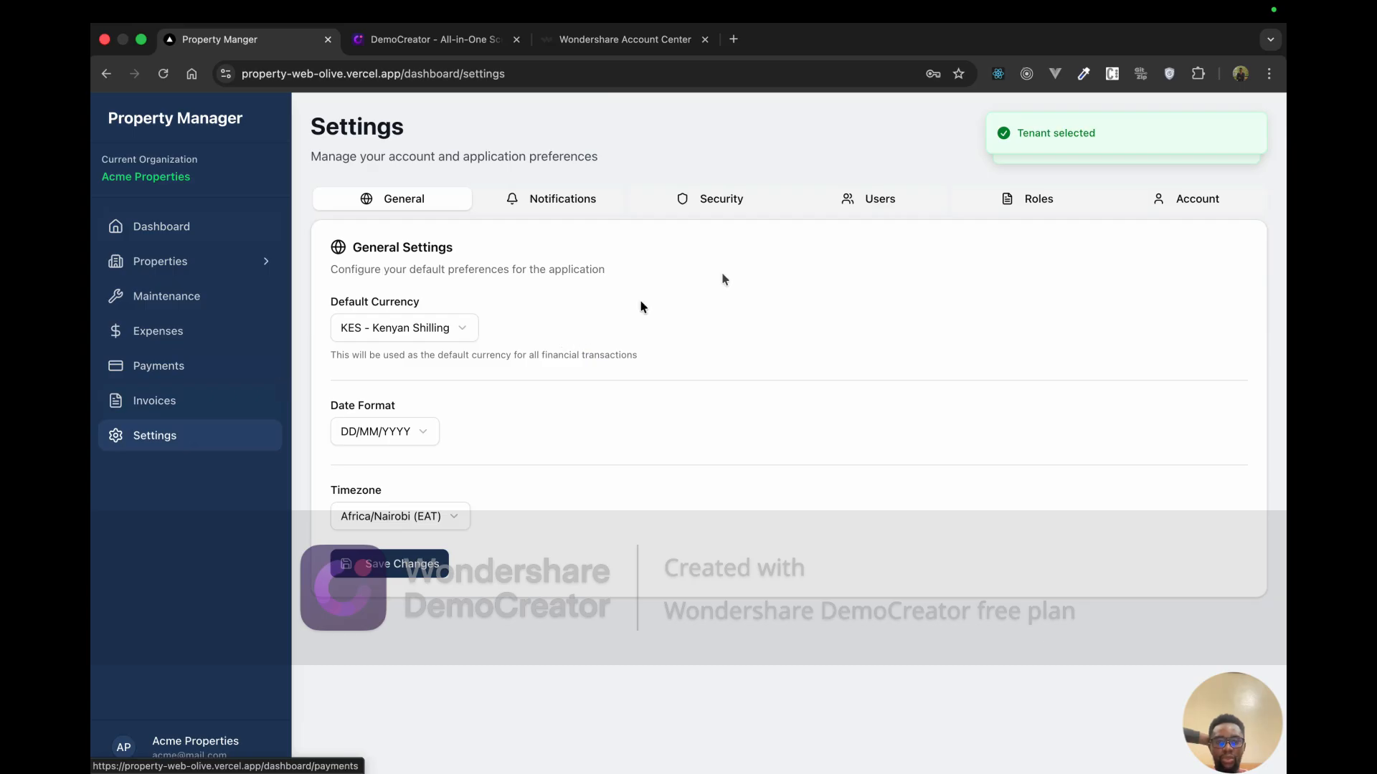
left_click(847, 197)
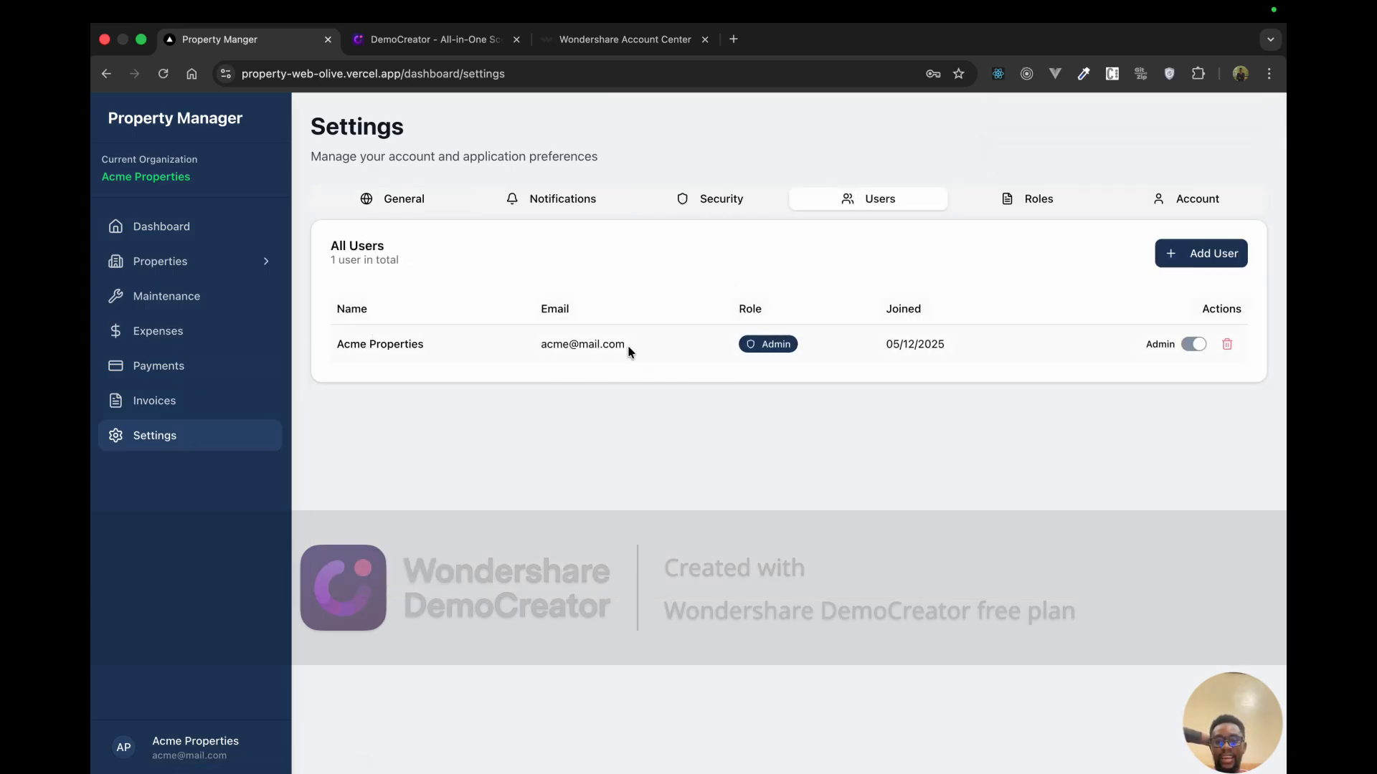
left_click_drag(627, 346, 537, 345)
left_click(625, 402)
left_click(130, 745)
left_click(177, 708)
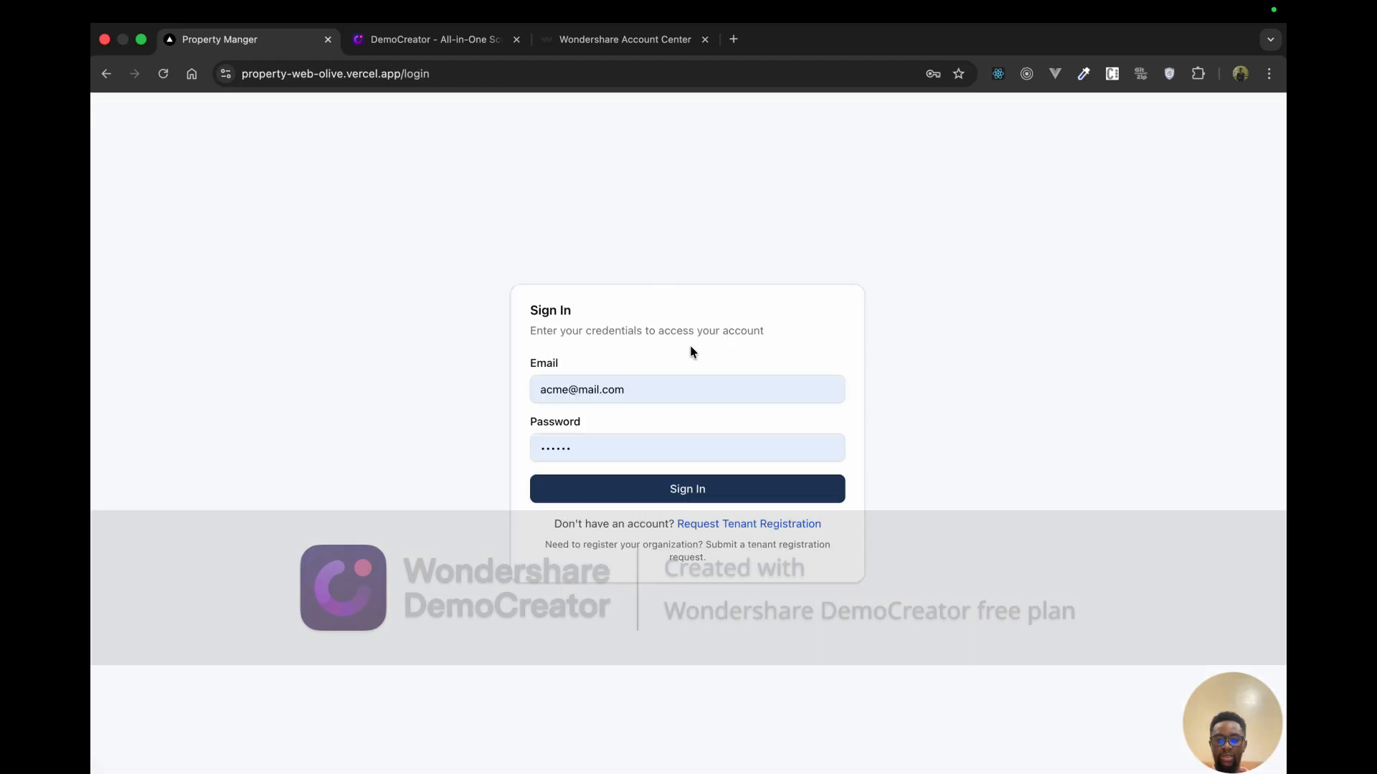
Step: Sign in with a different saved account's e-mail
left_click(677, 395)
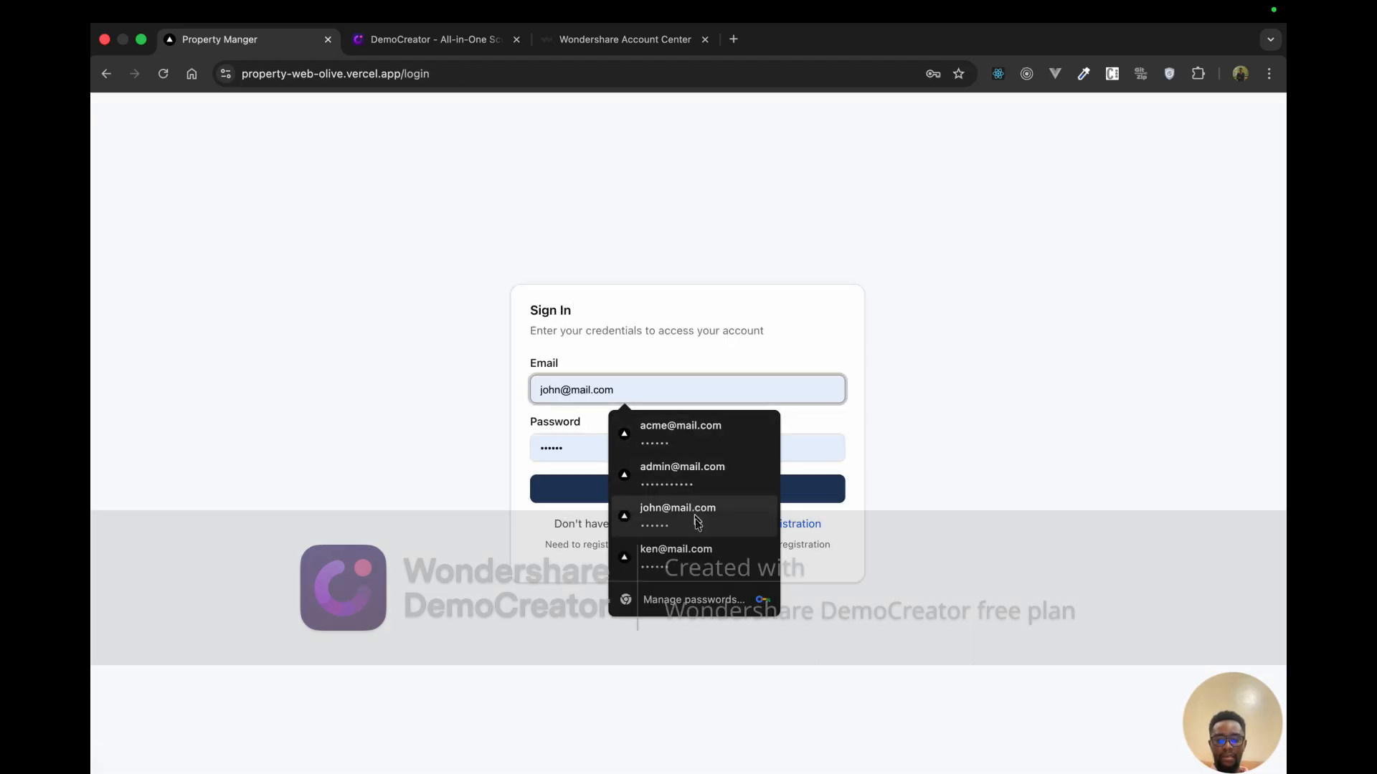
left_click(671, 552)
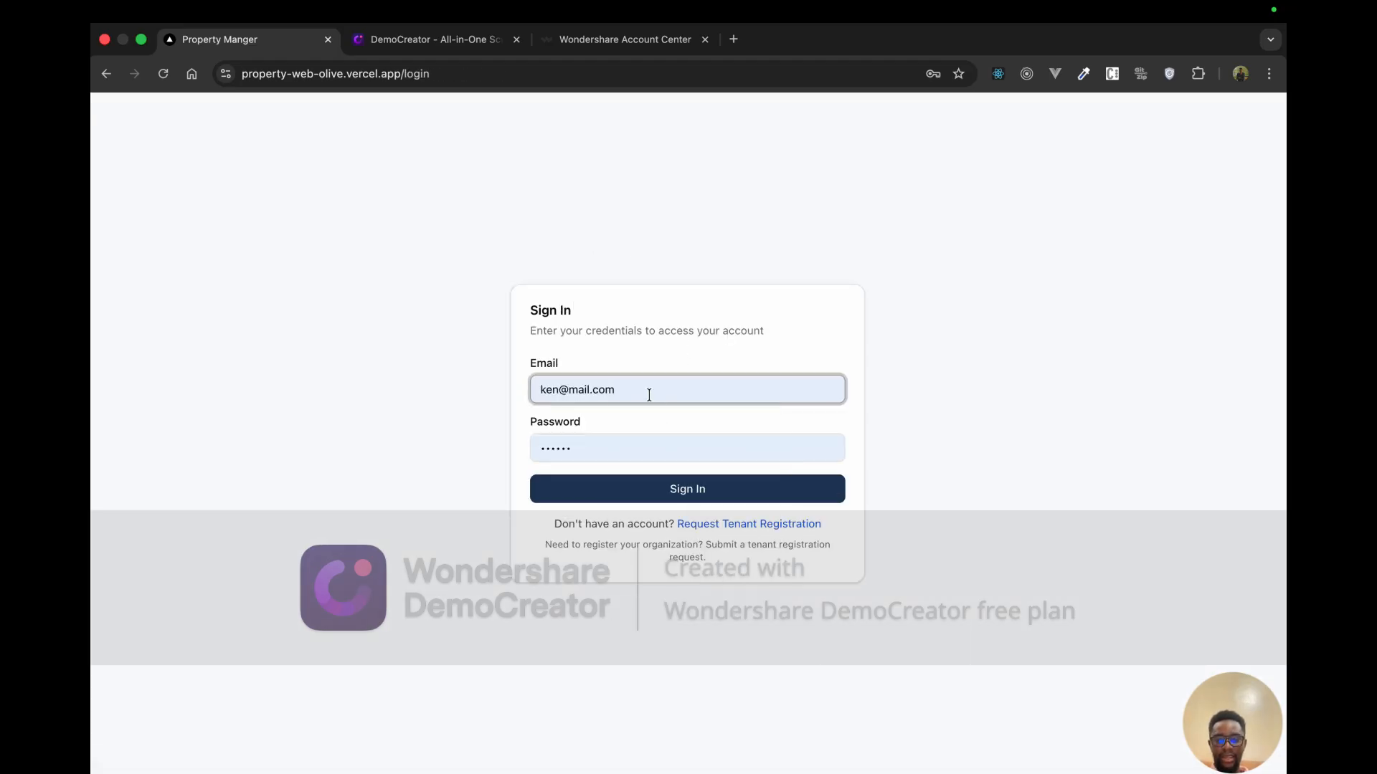
left_click(668, 486)
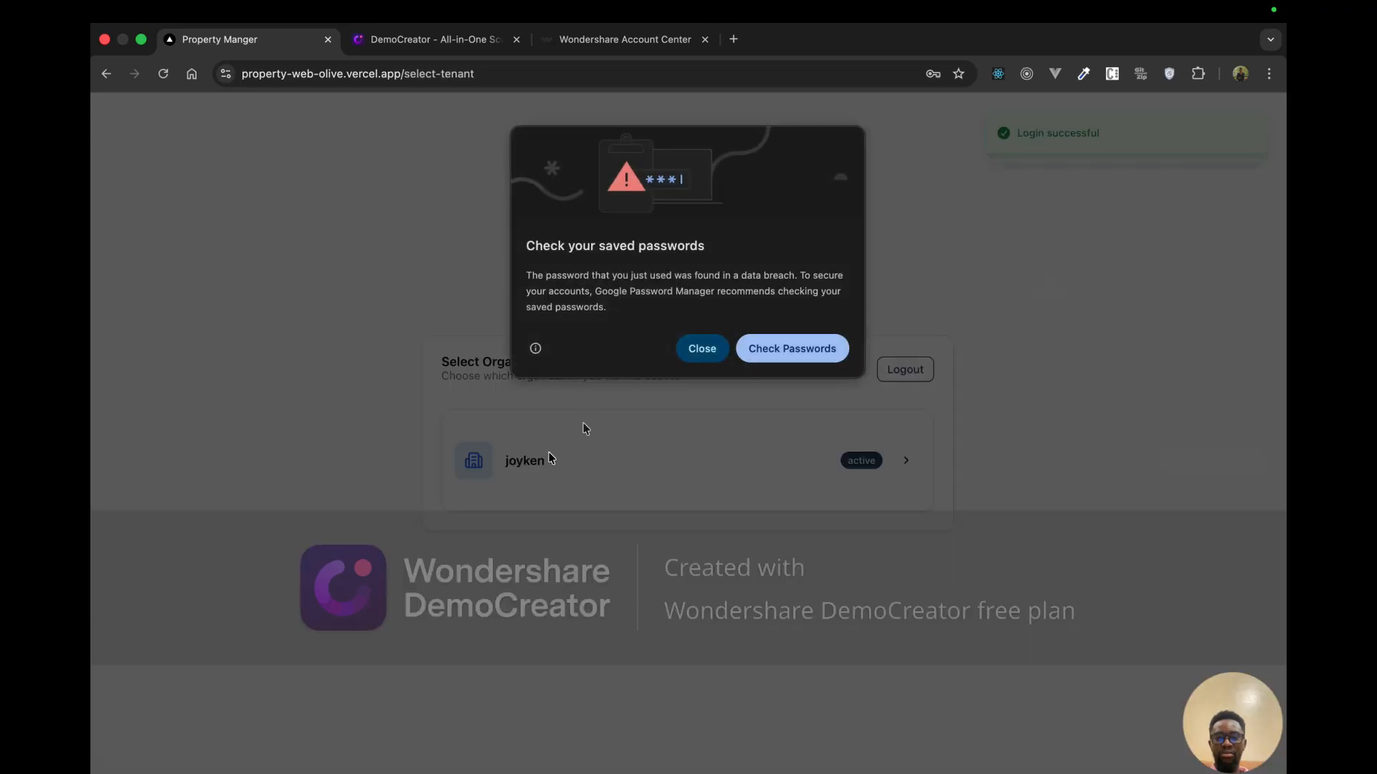
left_click(701, 347)
Step: Open the joyken organization's Settings > Users and start adding a user
left_click(888, 476)
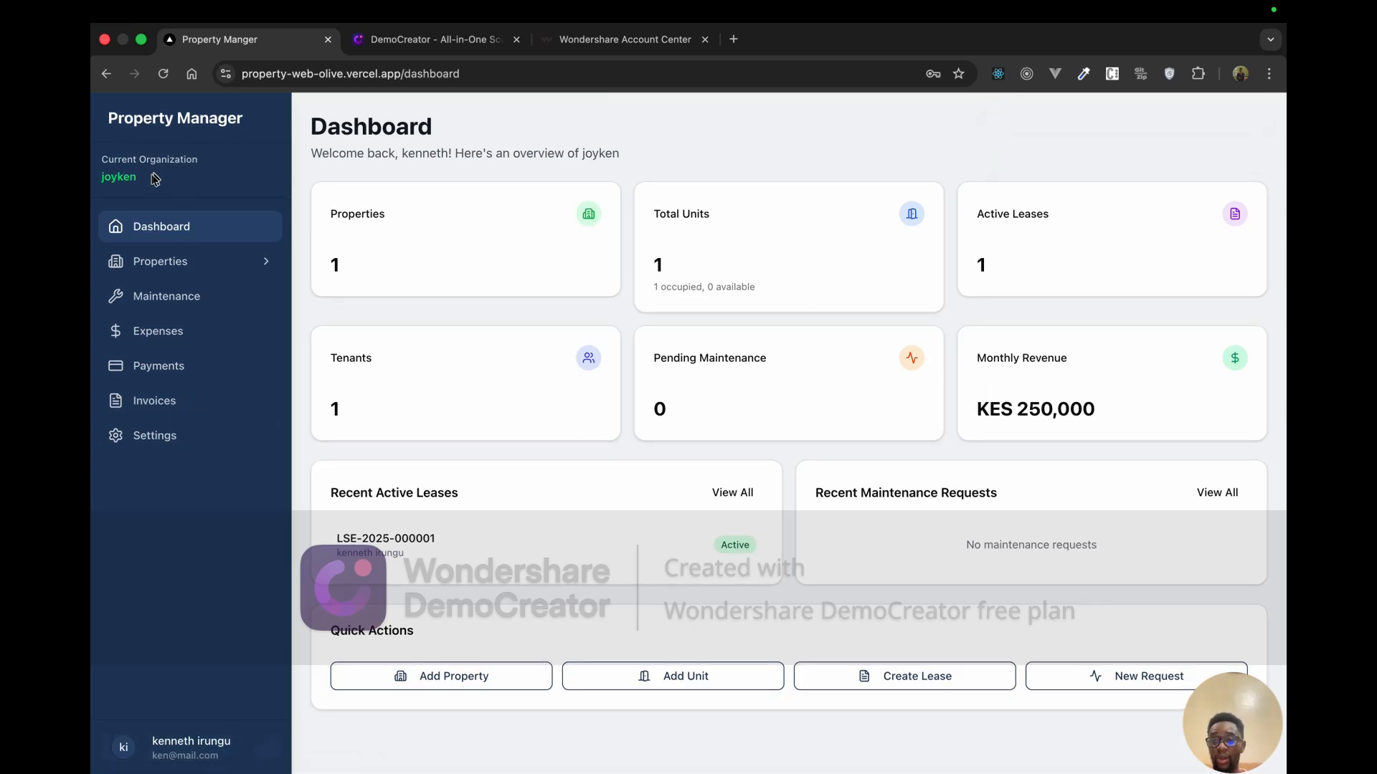
left_click(183, 438)
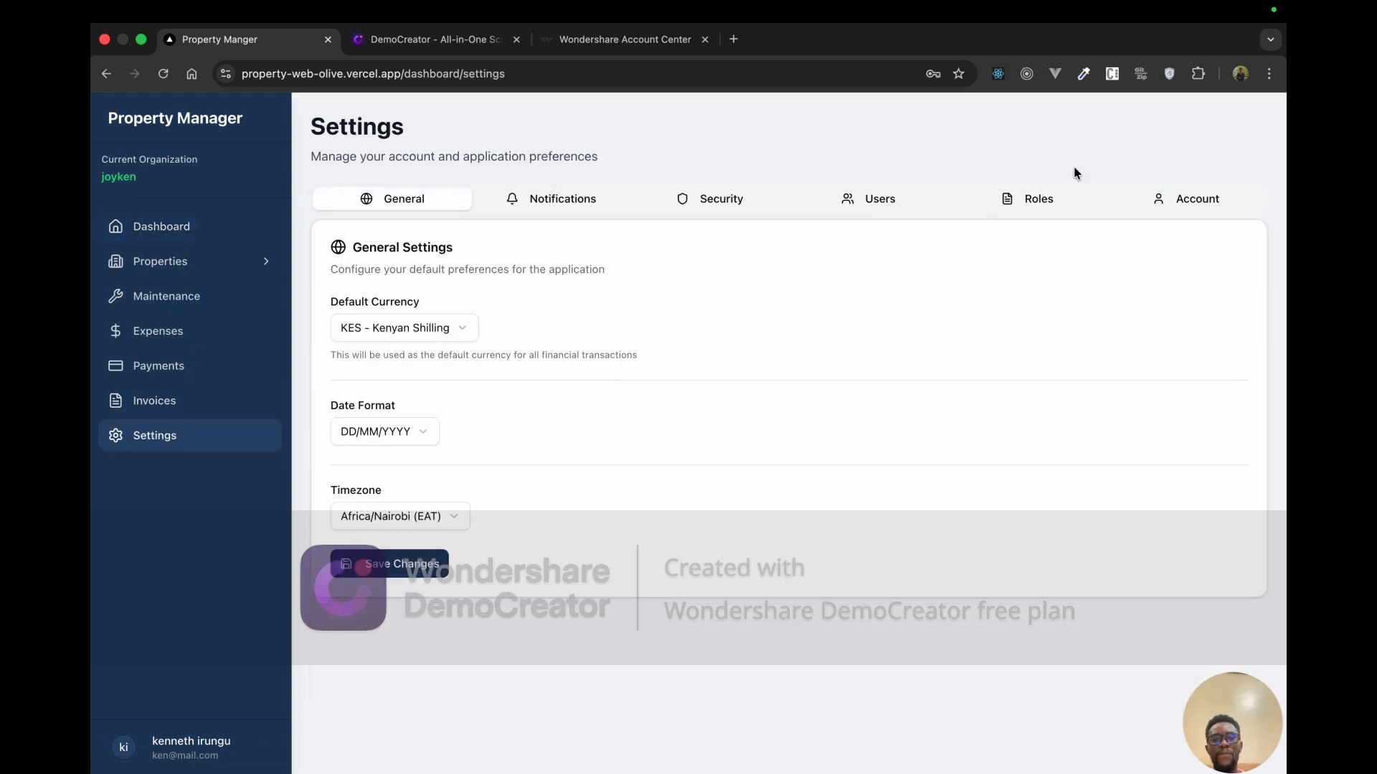
left_click(892, 210)
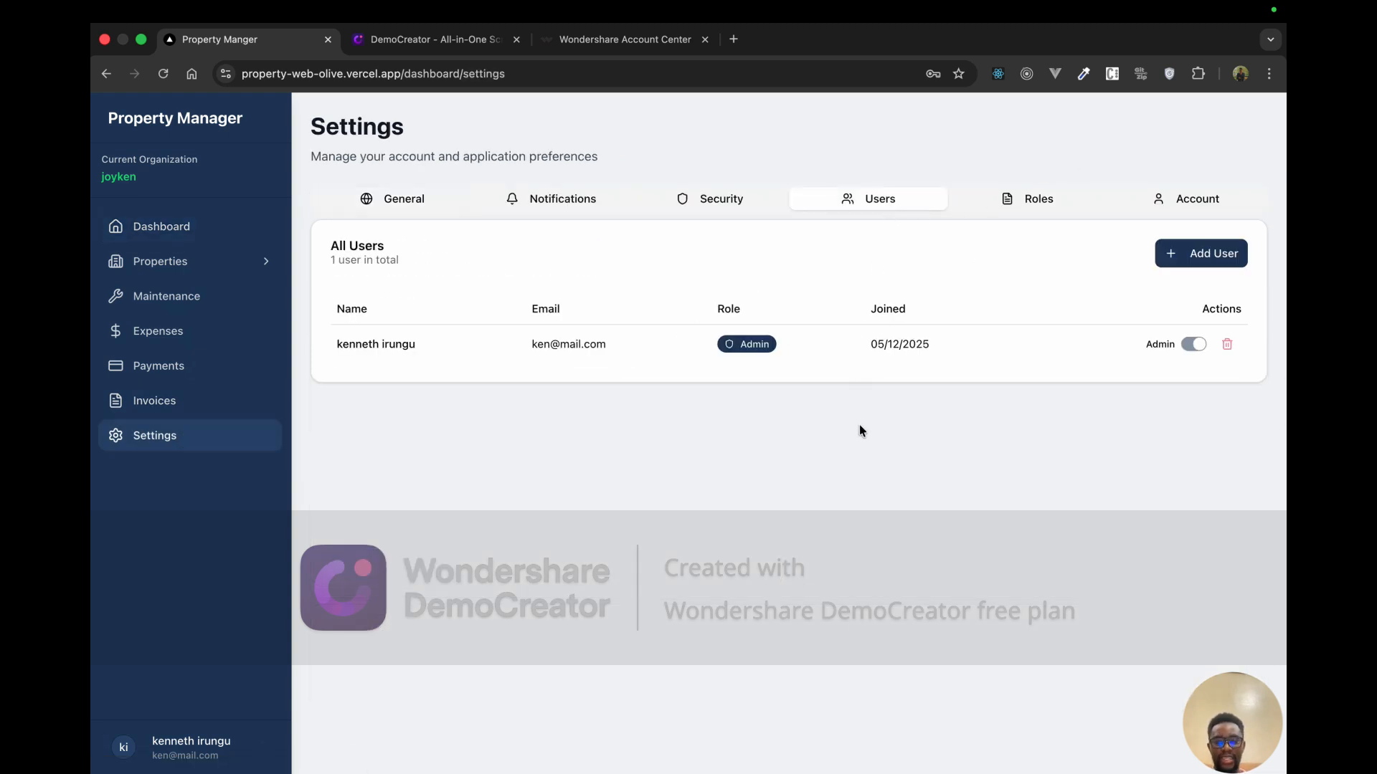
left_click(1194, 256)
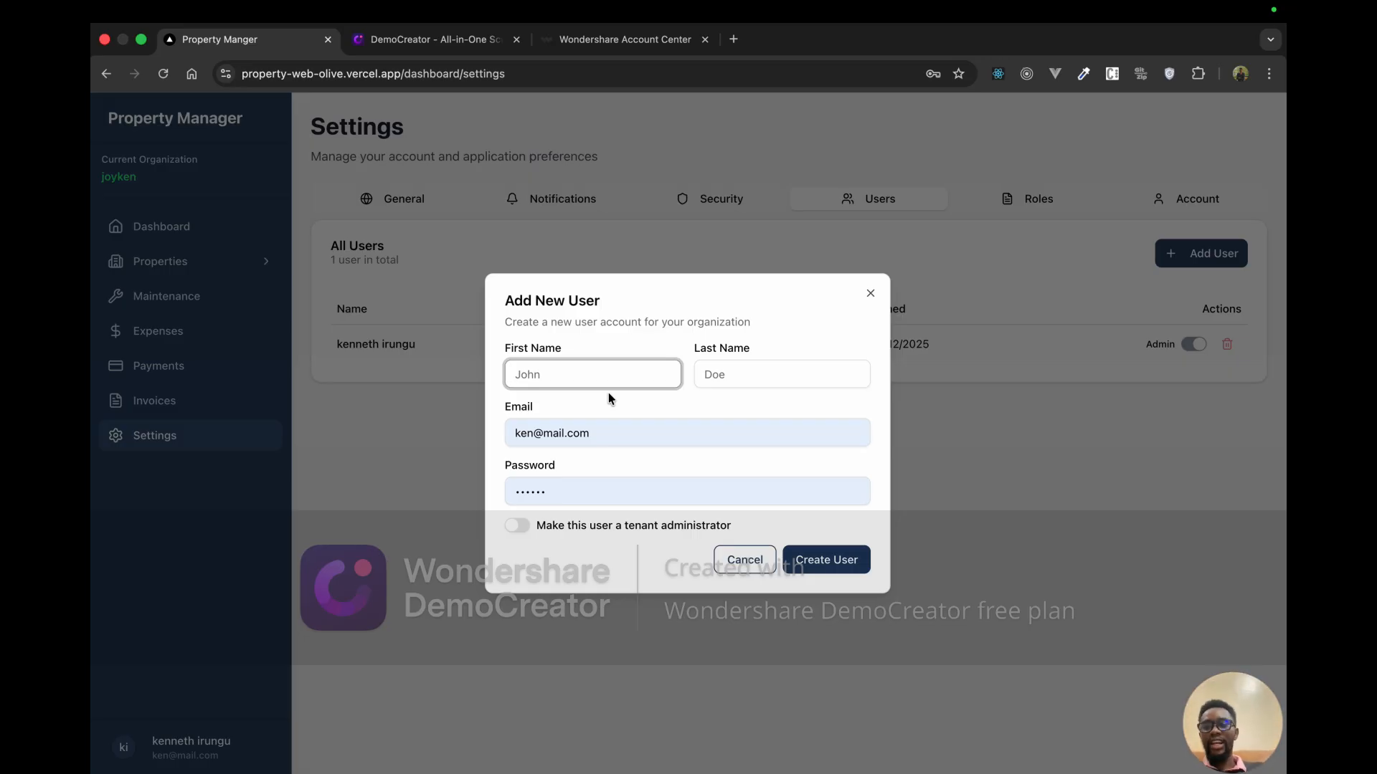
Step: Set the new user's e-mail to the Acme account and enter a password
left_click(612, 435)
key("BackSpace")
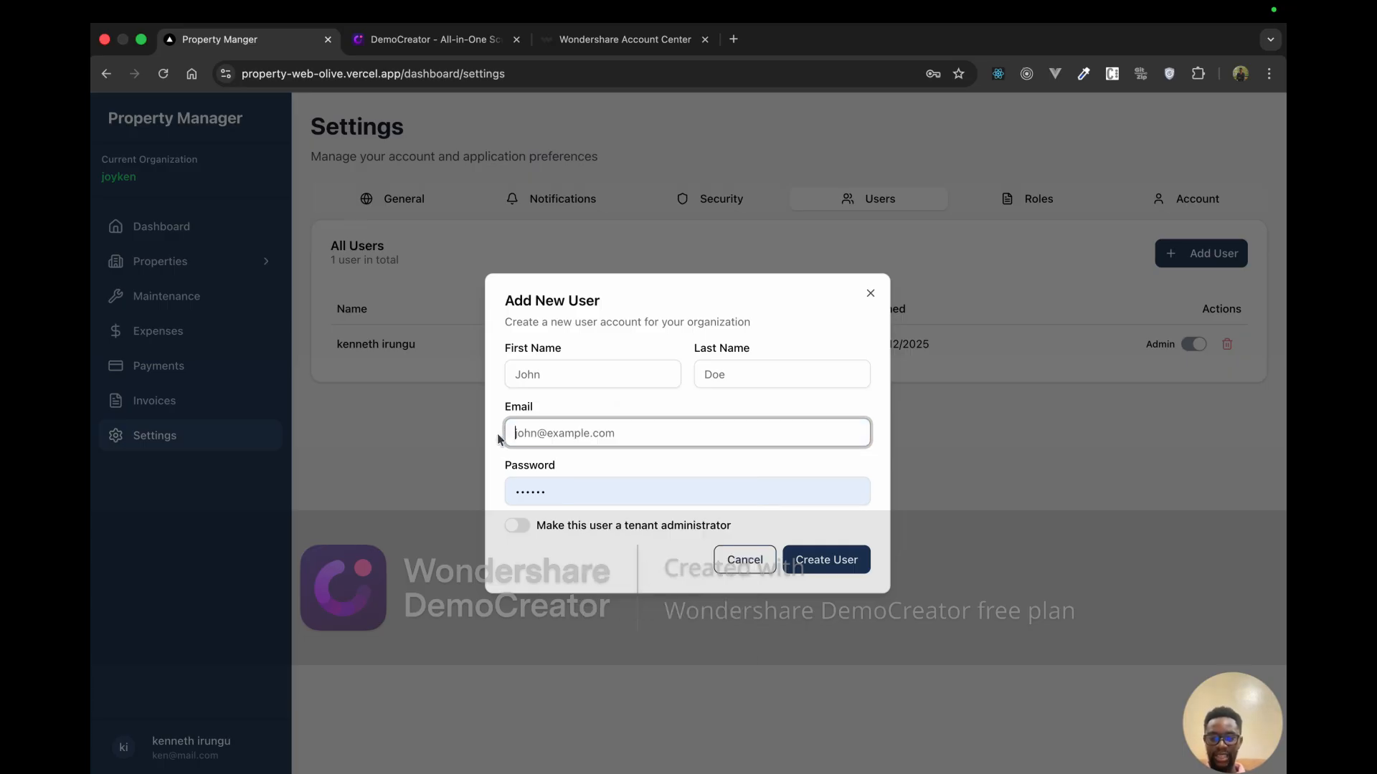
type("ac")
left_click(624, 474)
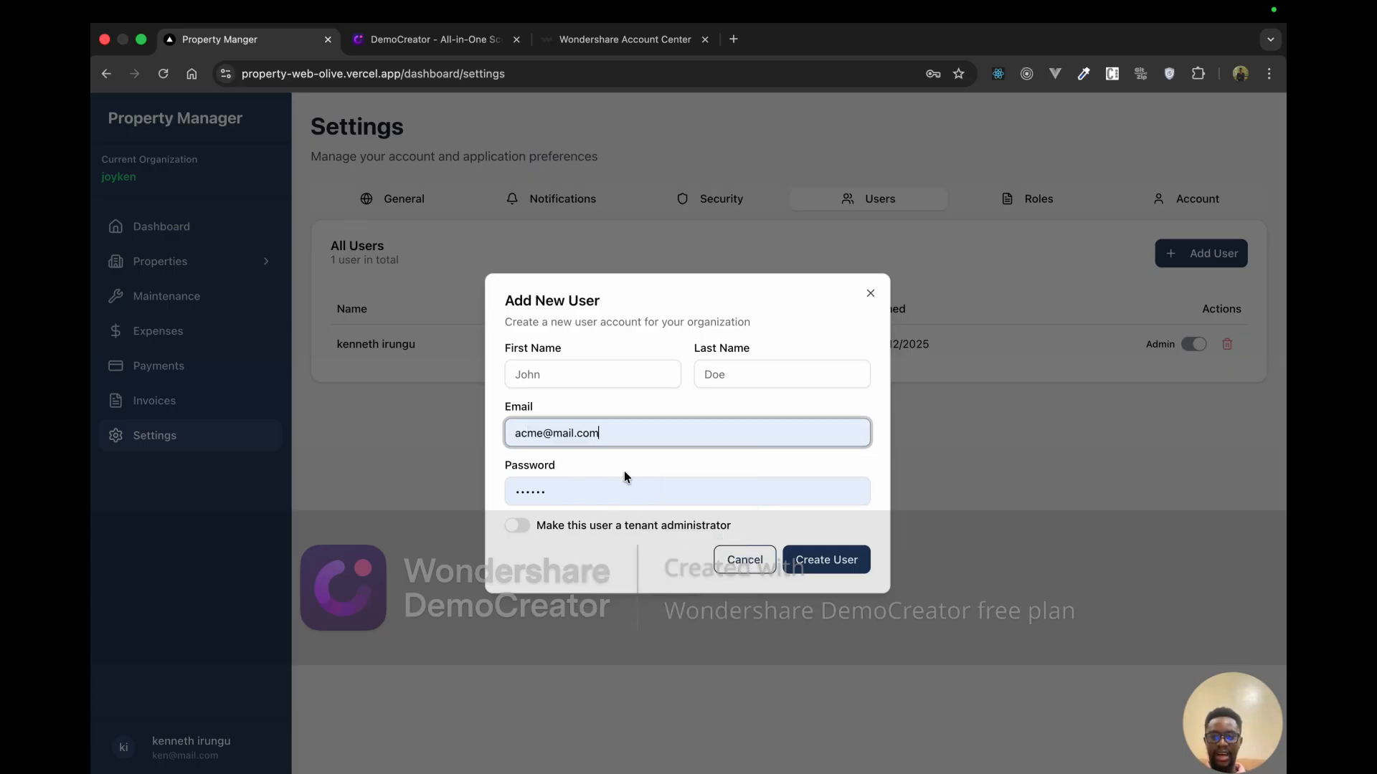
left_click_drag(575, 492, 453, 485)
type("1234")
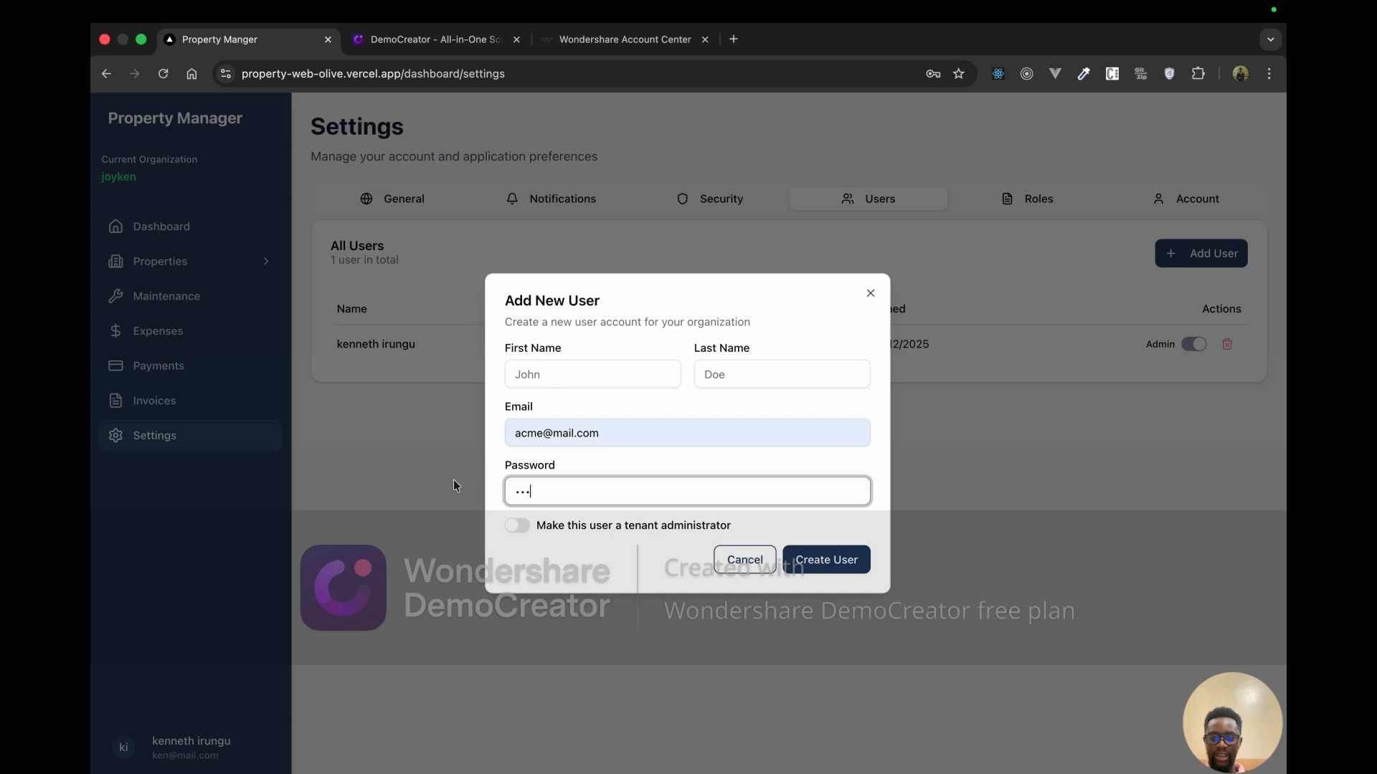
key("BackSpace")
key("BackSpace")
key("BackSpace")
key("BackSpace")
type("1234")
key("BackSpace")
key("BackSpace")
key("BackSpace")
key("BackSpace")
type("123456")
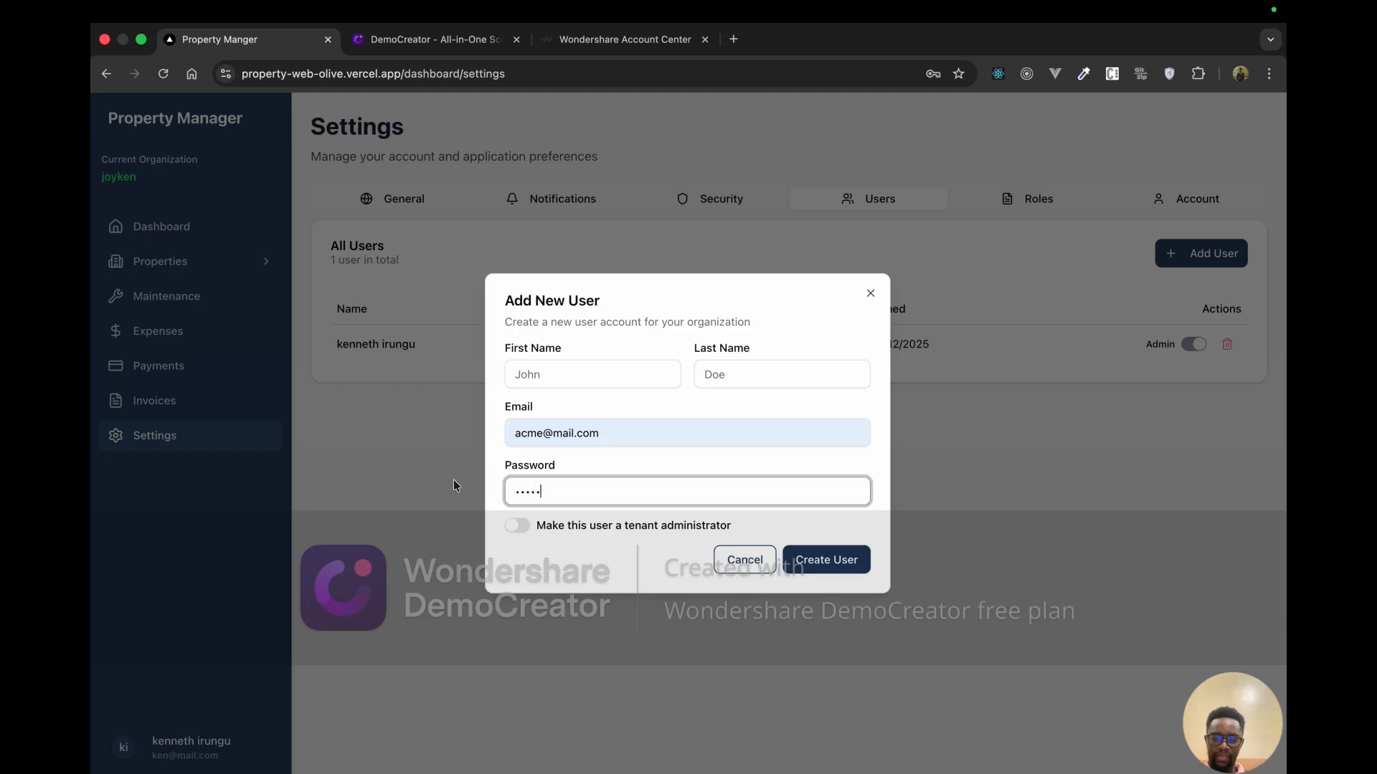
Step: Name the user Acme properties and create it, adding it to joyken's Users list
left_click(542, 377)
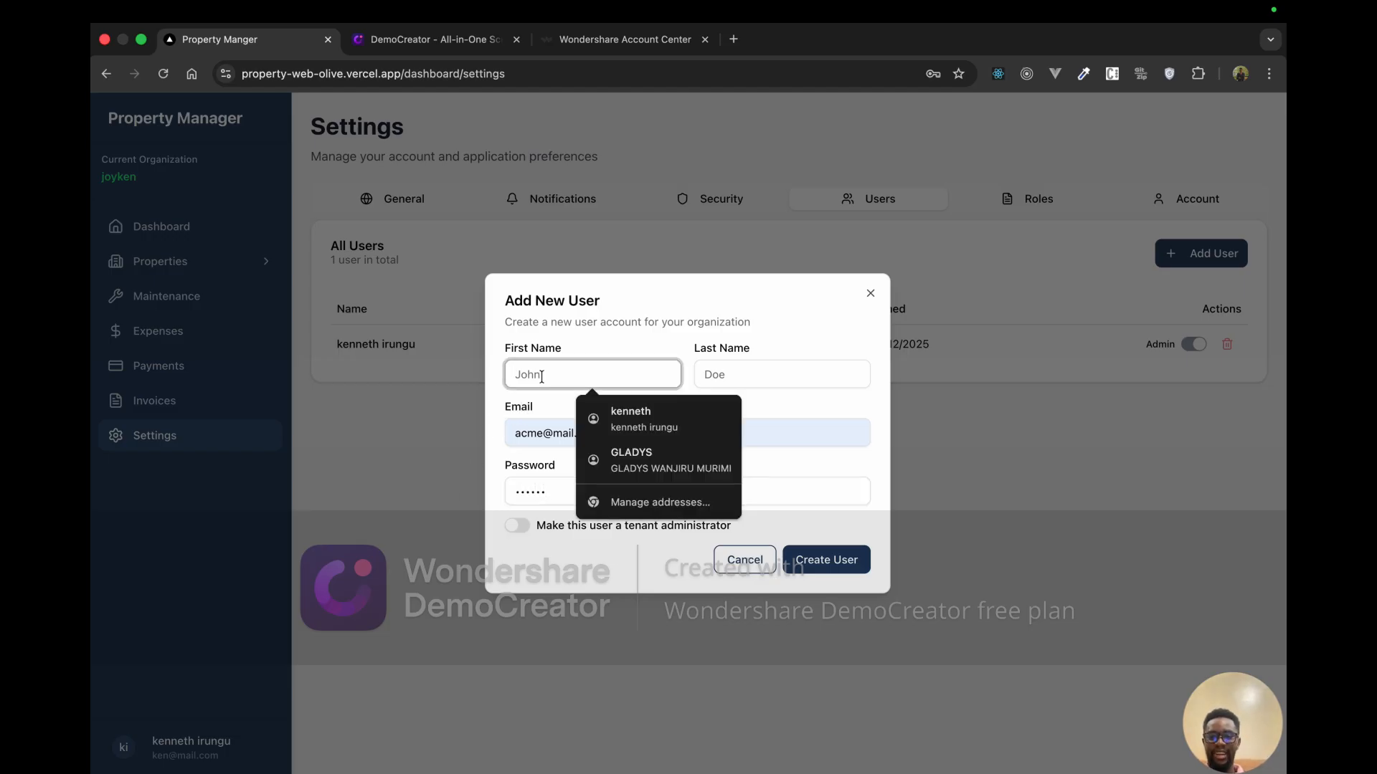
type("Acme")
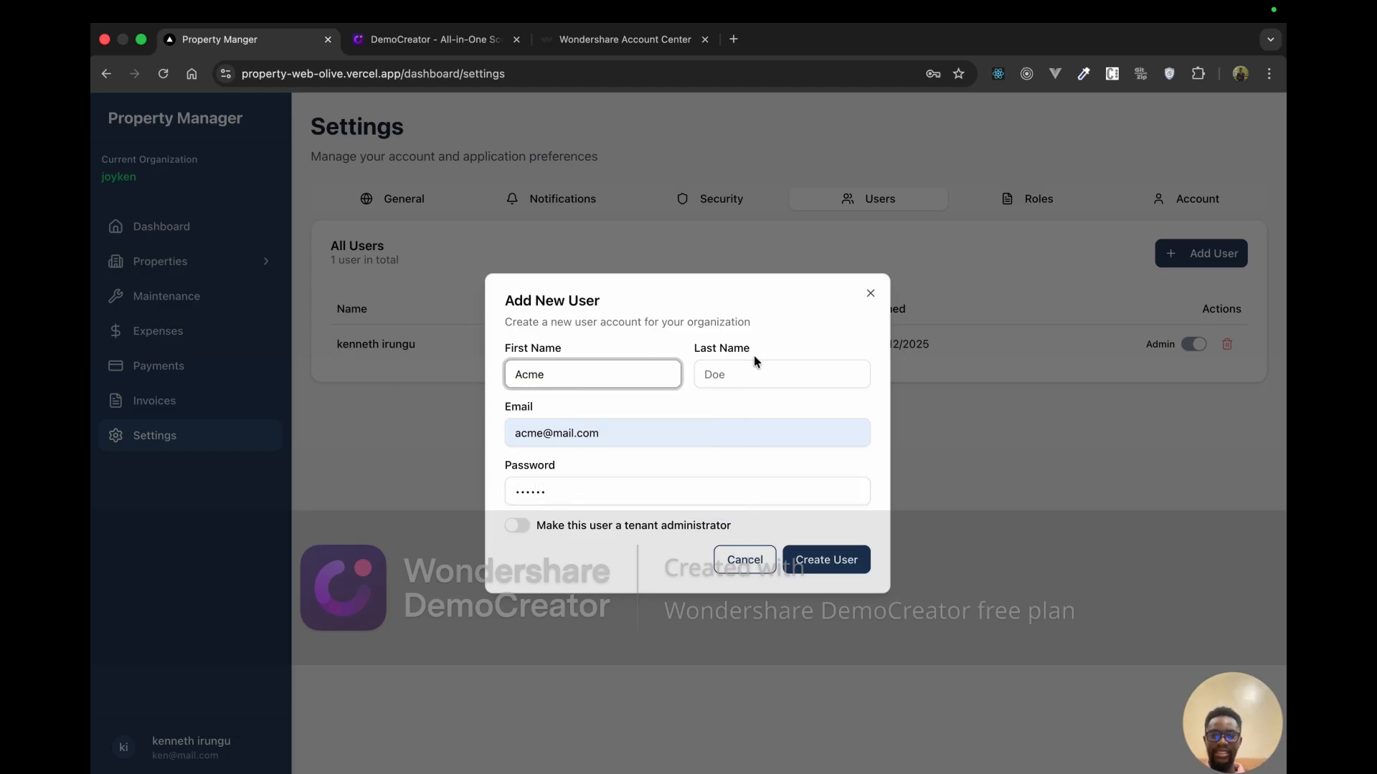
left_click(744, 368)
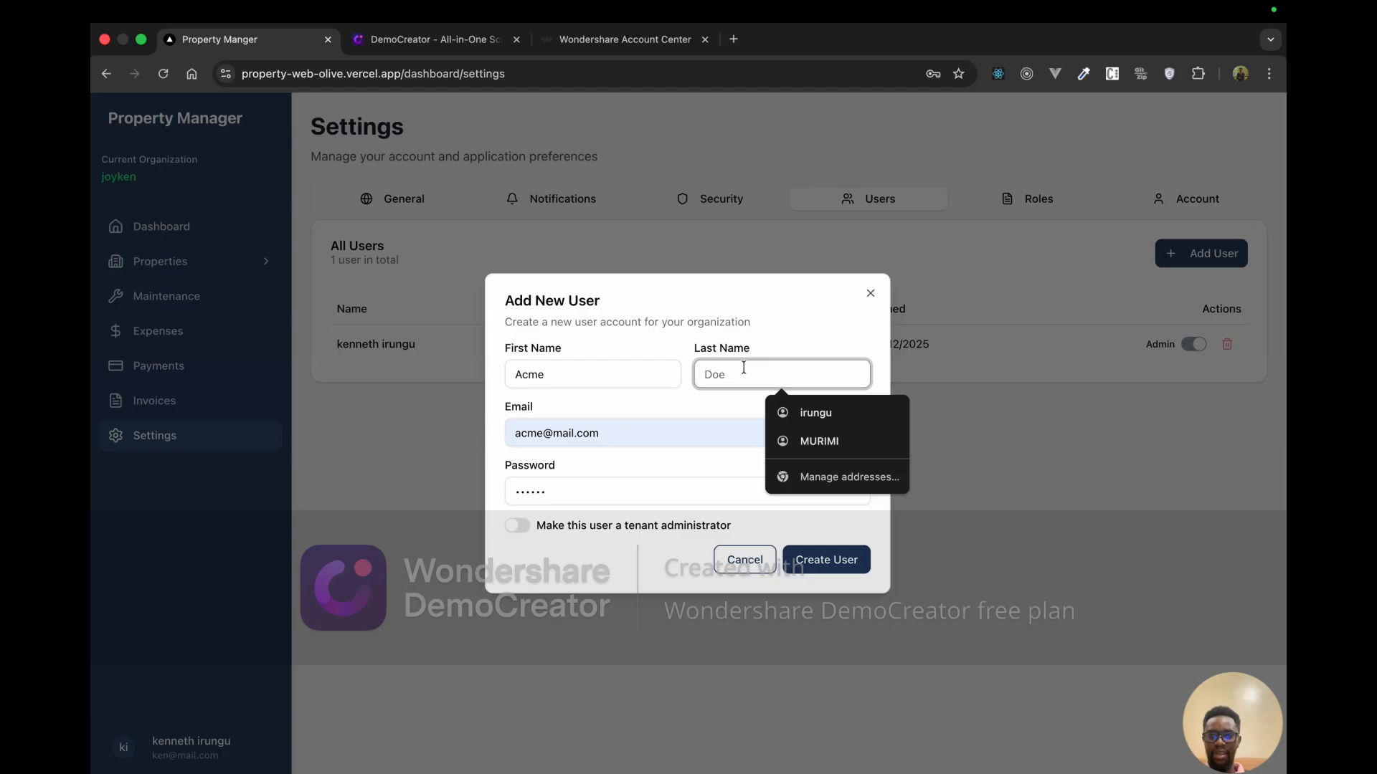
type("properti")
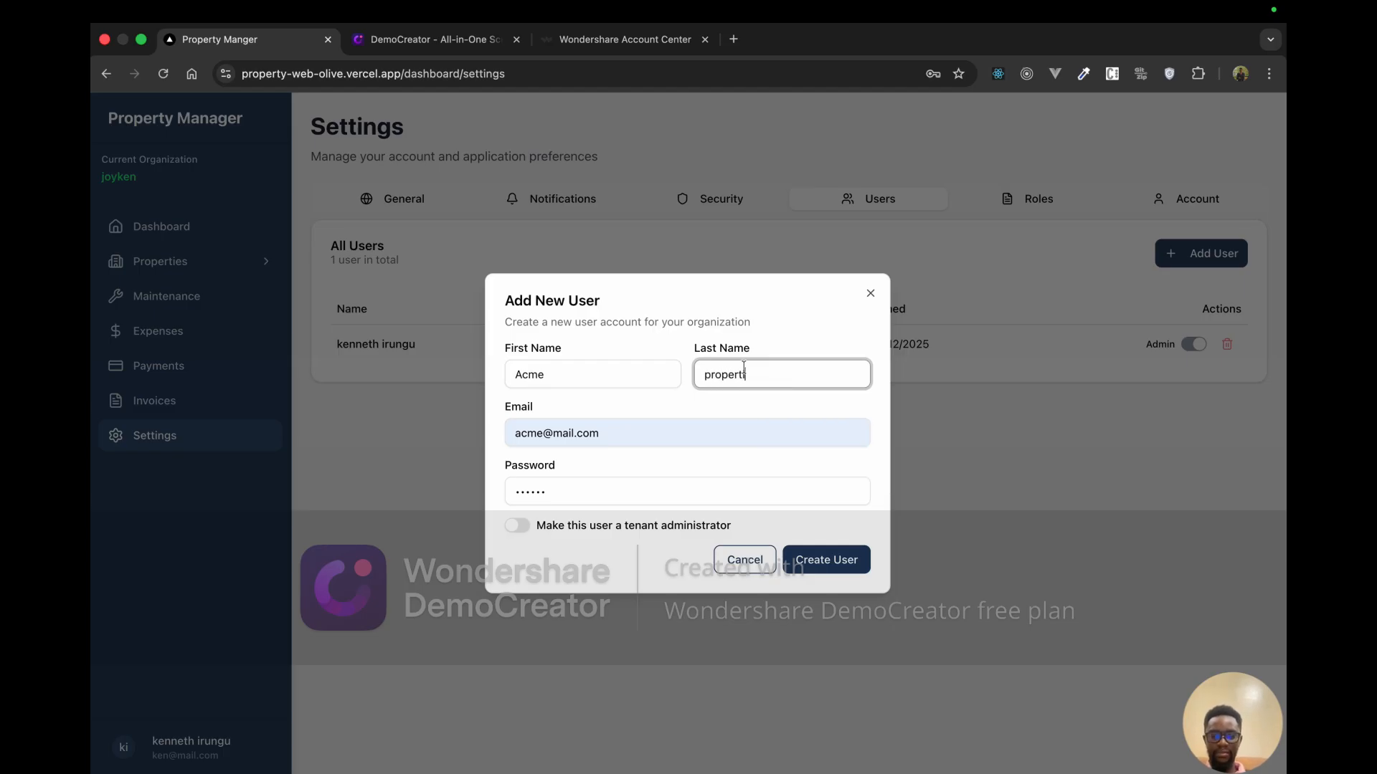
type("es")
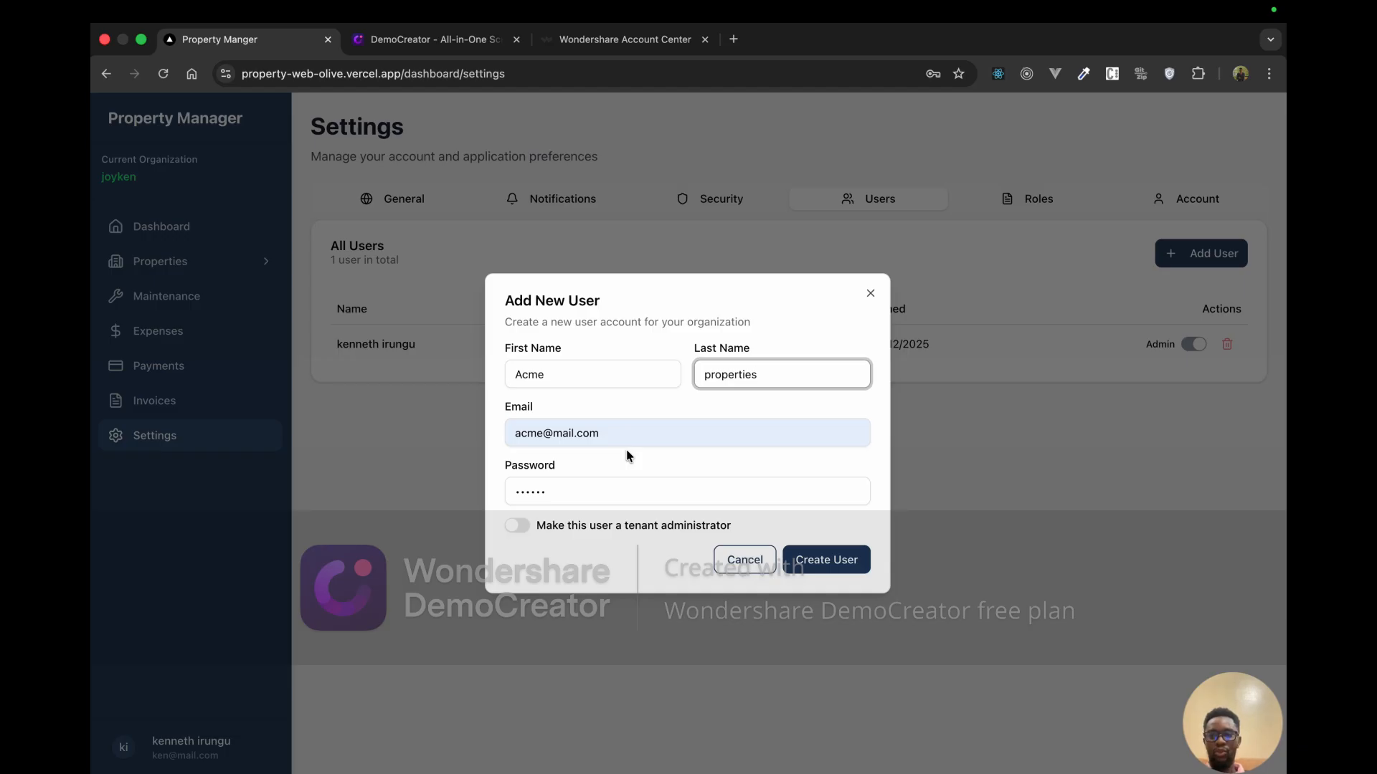
left_click(847, 560)
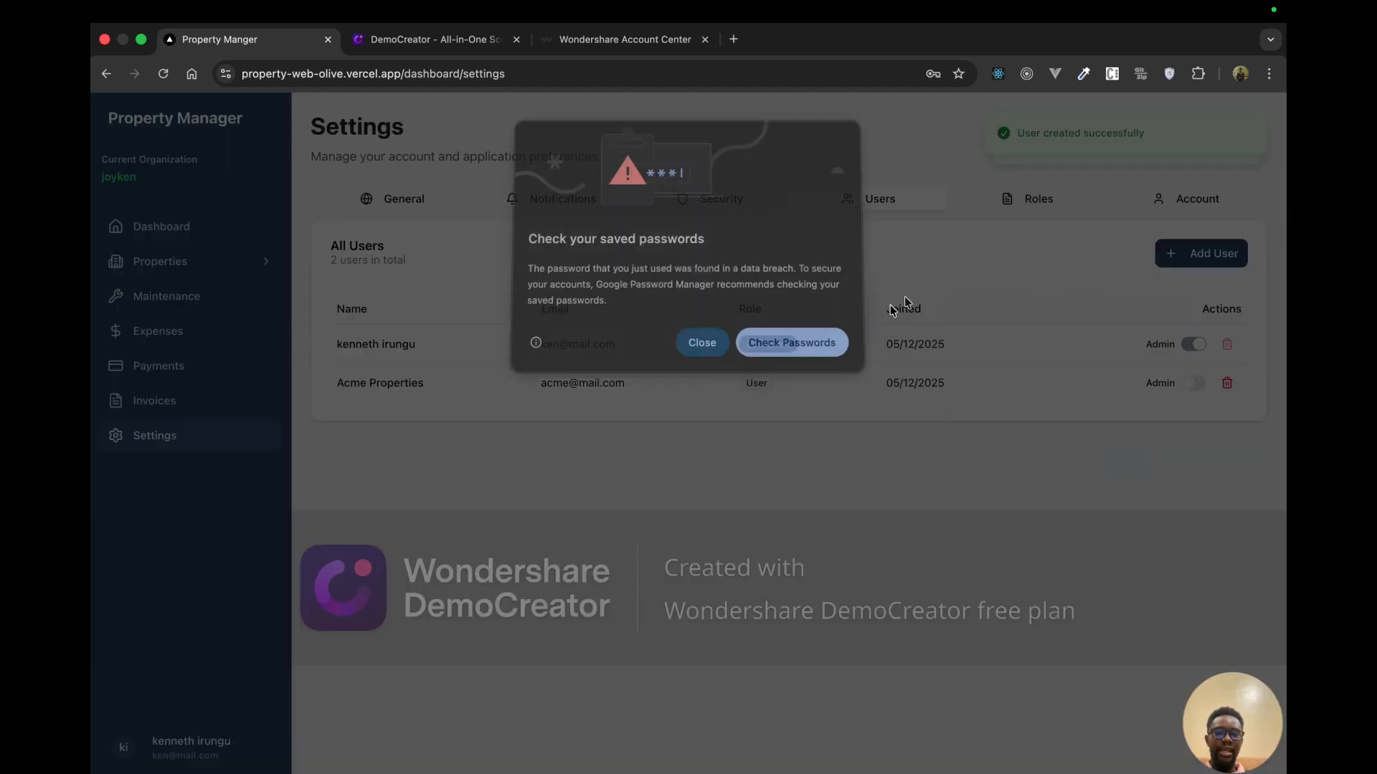
left_click(710, 351)
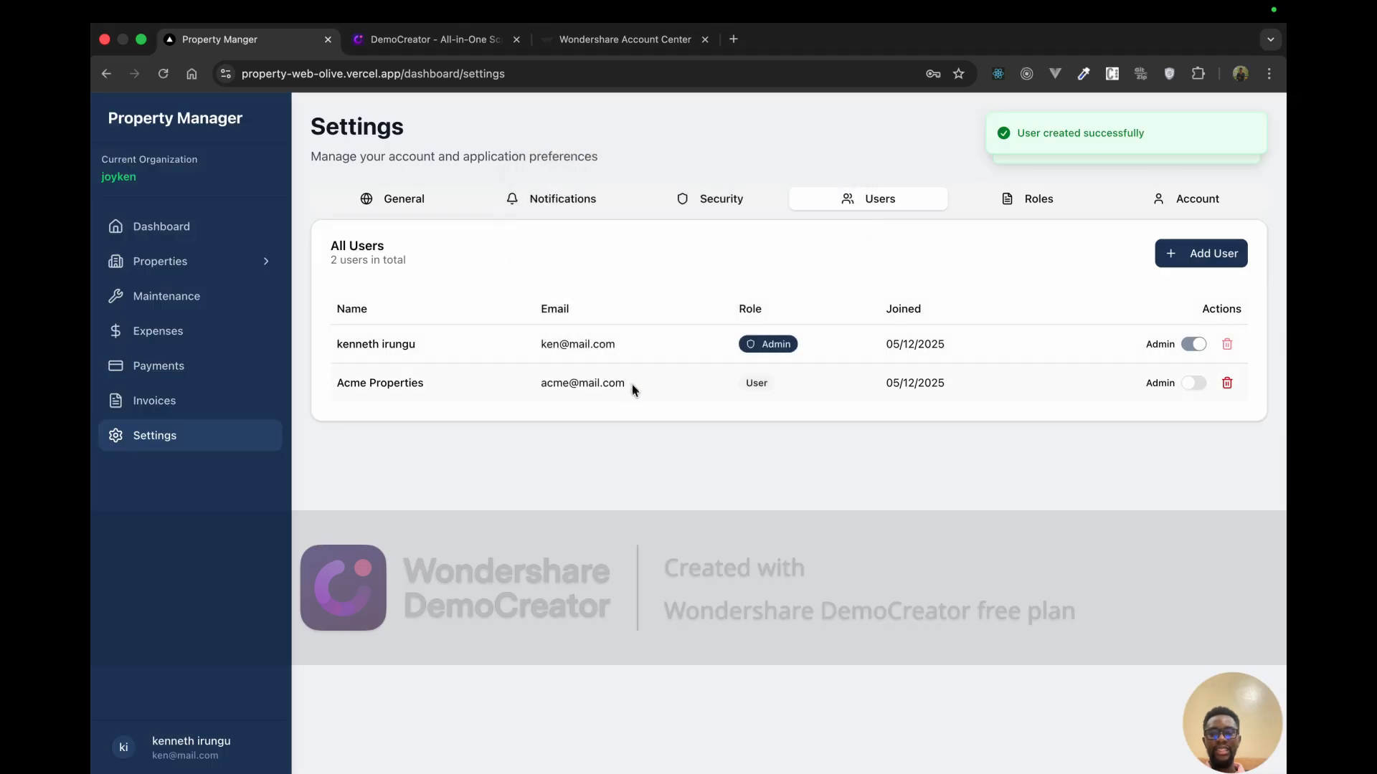
left_click_drag(632, 390, 542, 385)
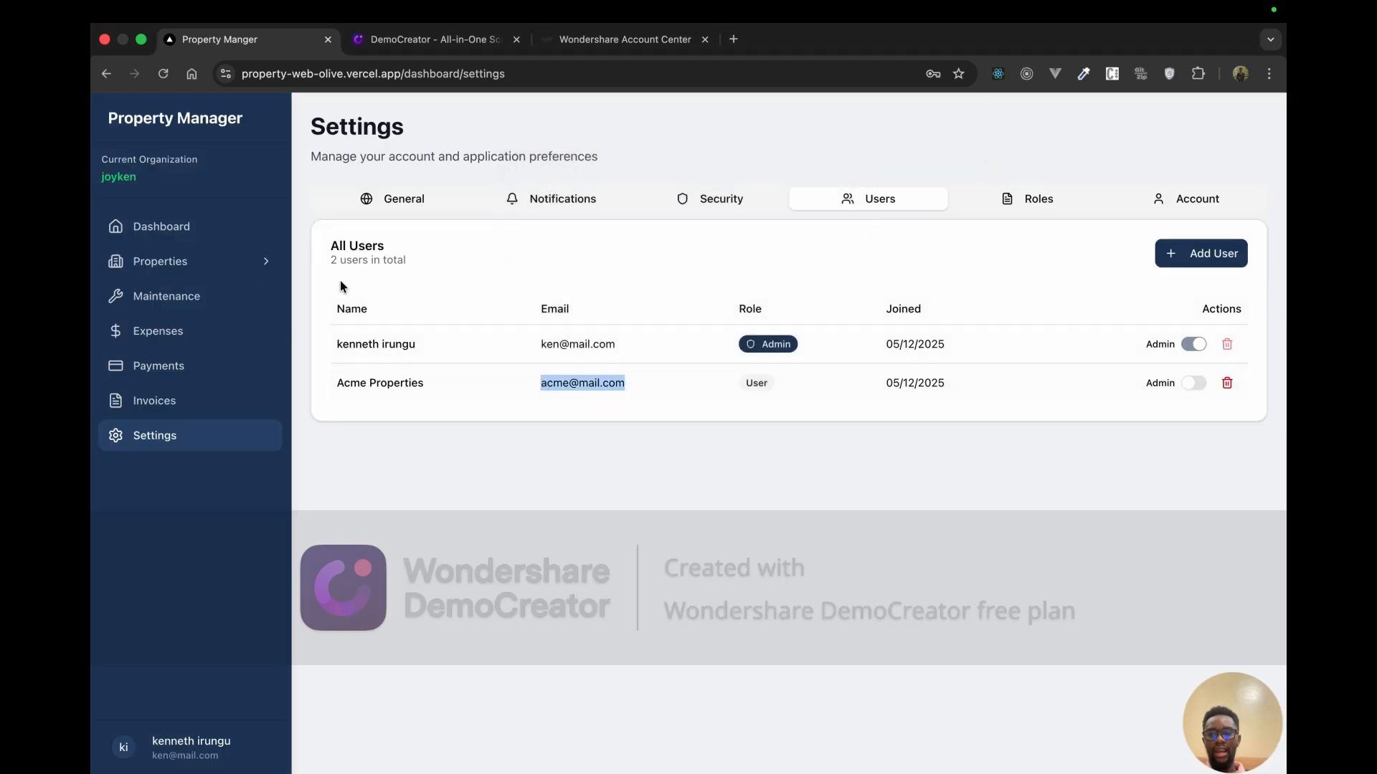
left_click(153, 740)
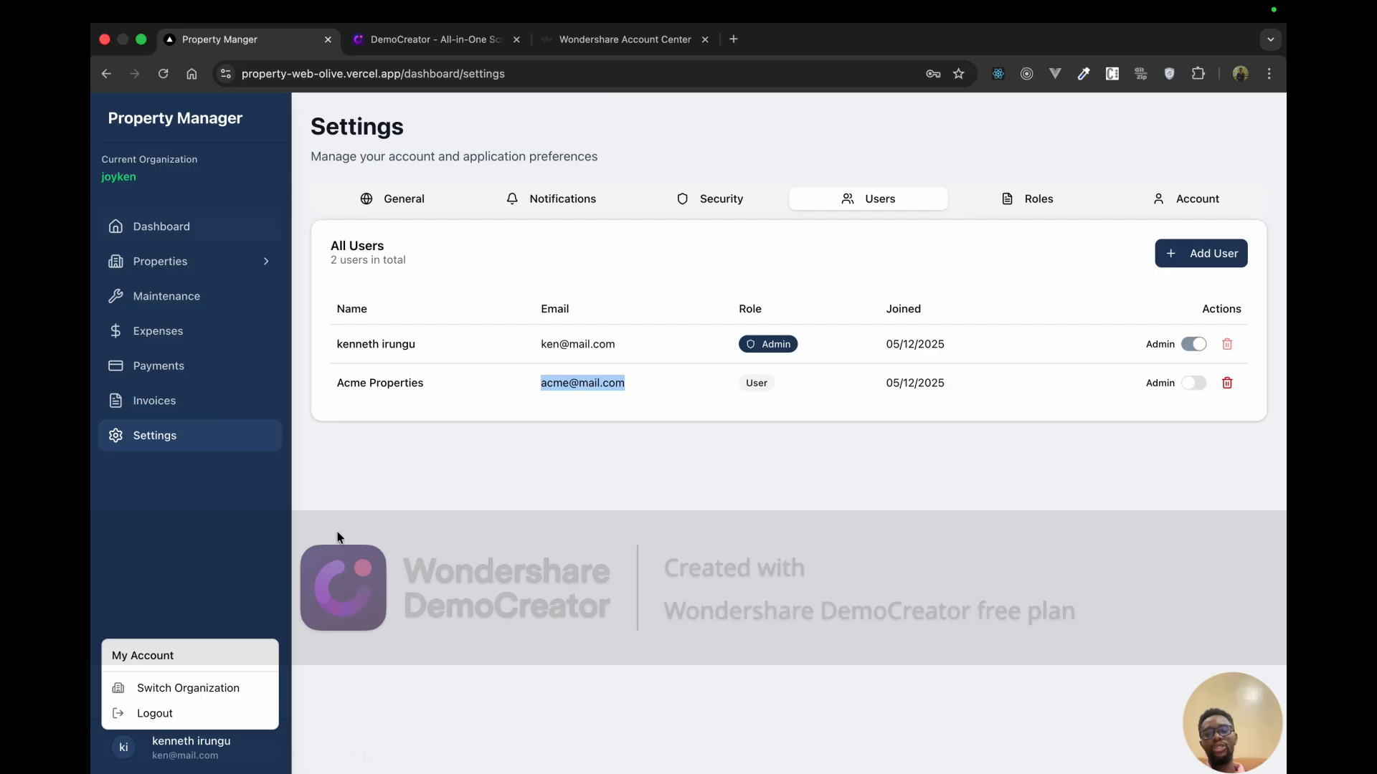
Step: Log out of joyken and sign in with the saved Acme account
left_click(182, 712)
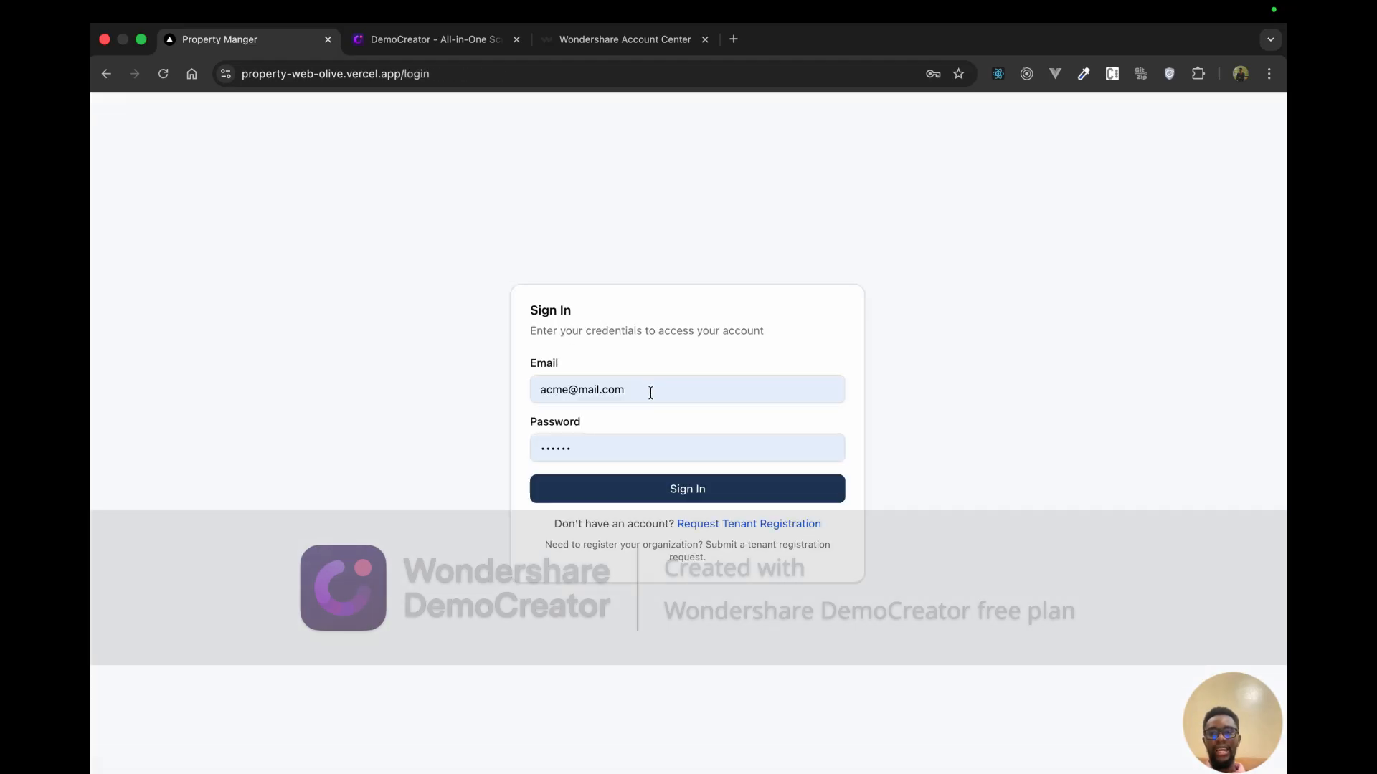
left_click(662, 488)
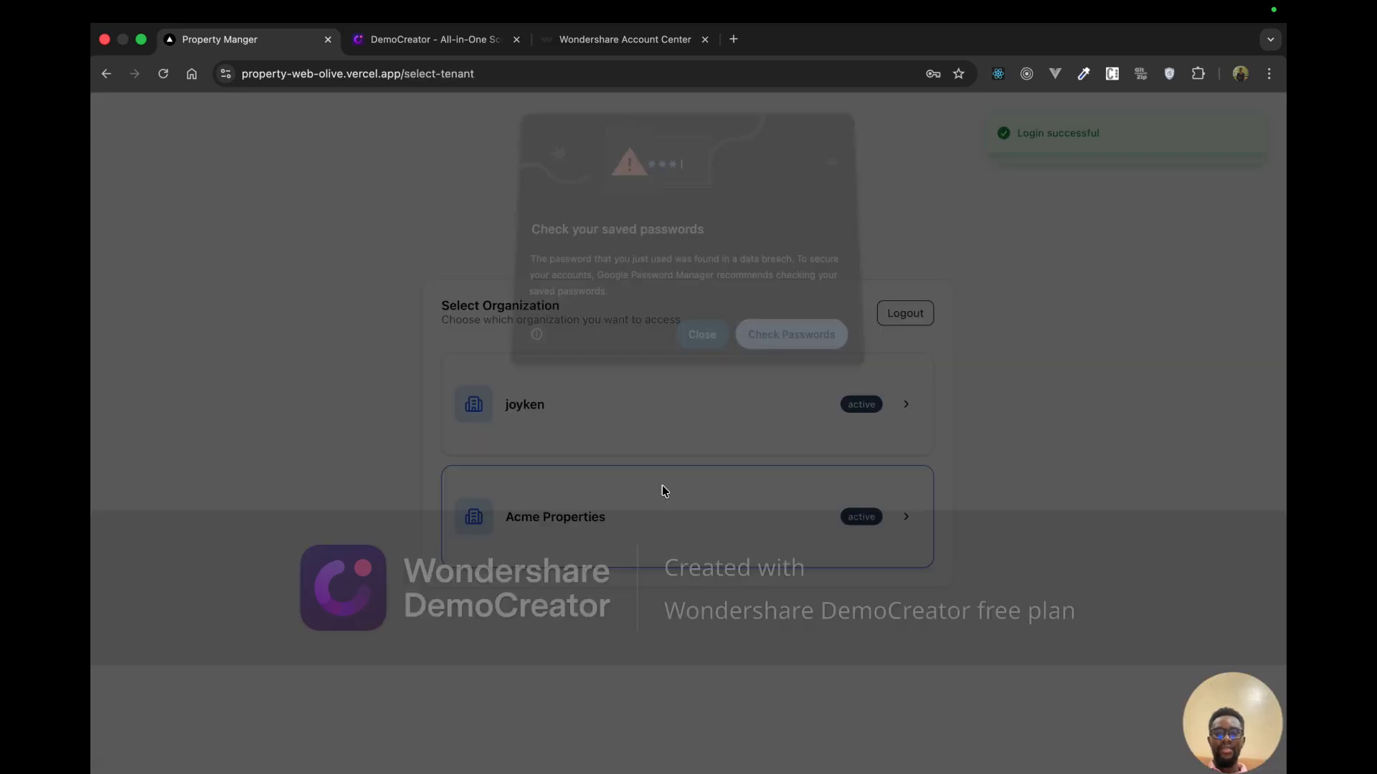
left_click(707, 352)
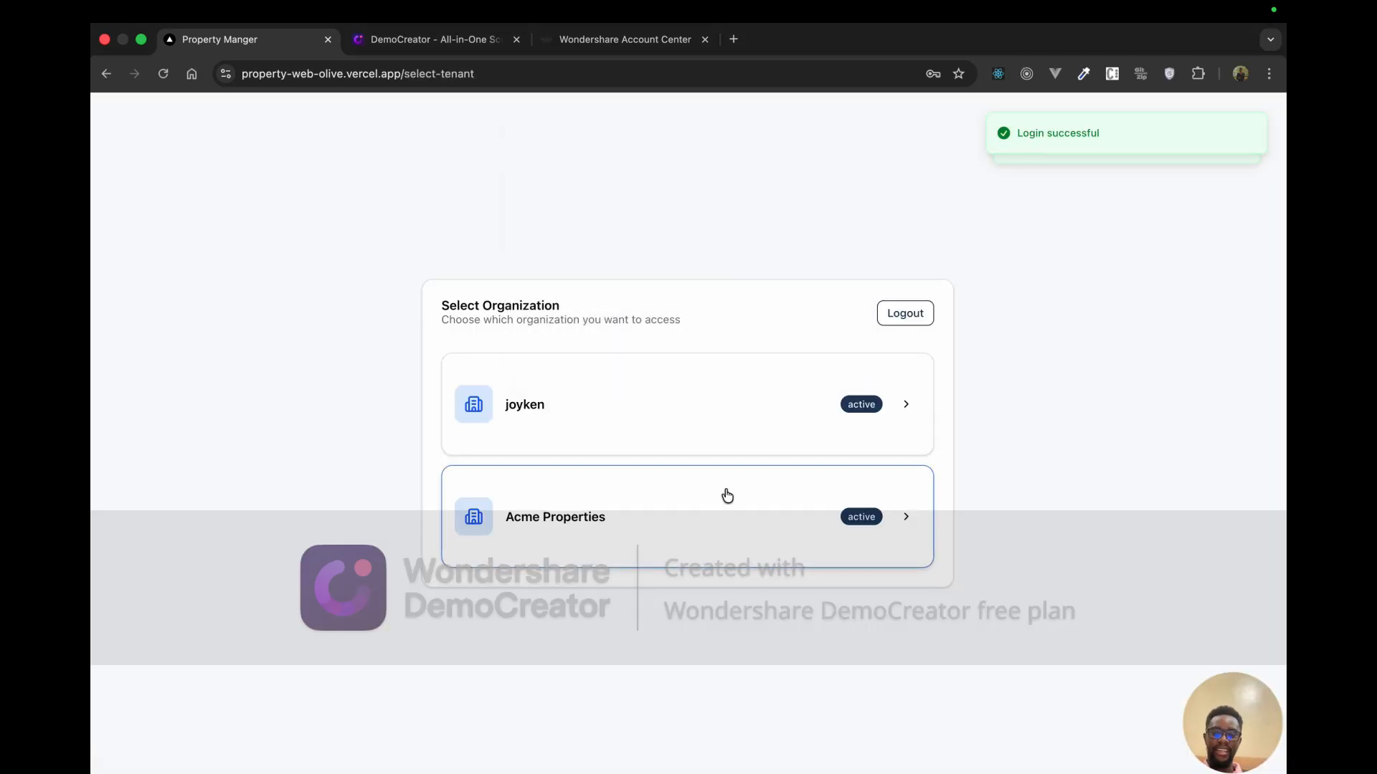
Step: Enter Acme Properties, check its empty Units list, and return to its dashboard
left_click(553, 509)
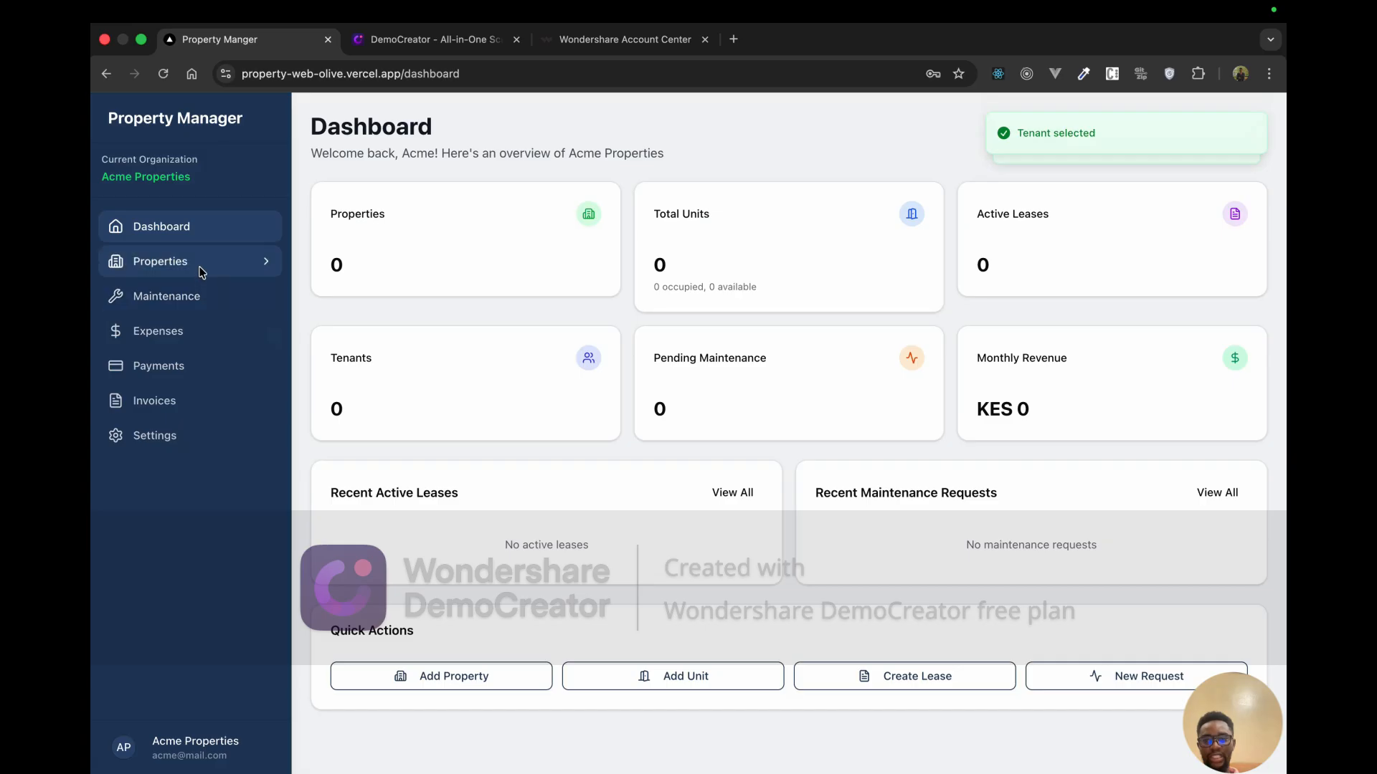
left_click(201, 265)
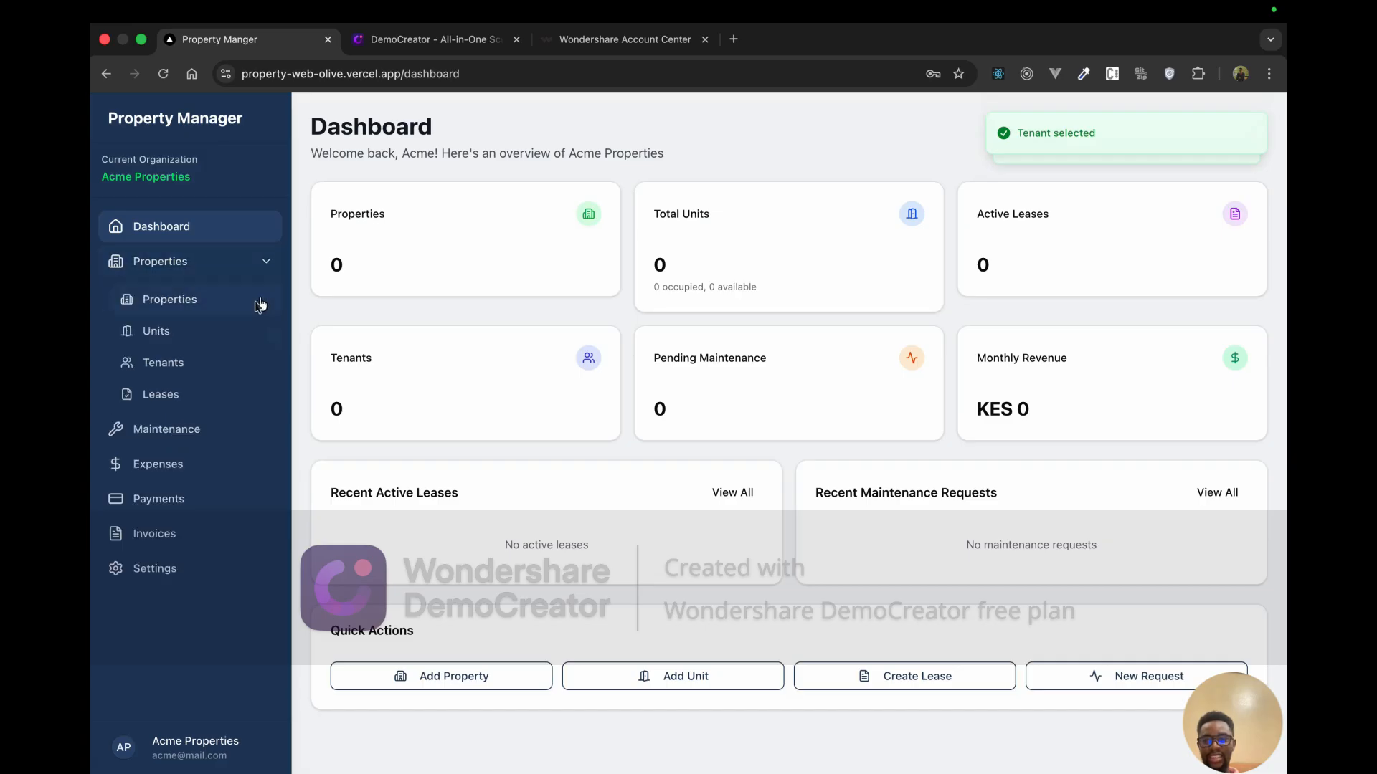
left_click(205, 340)
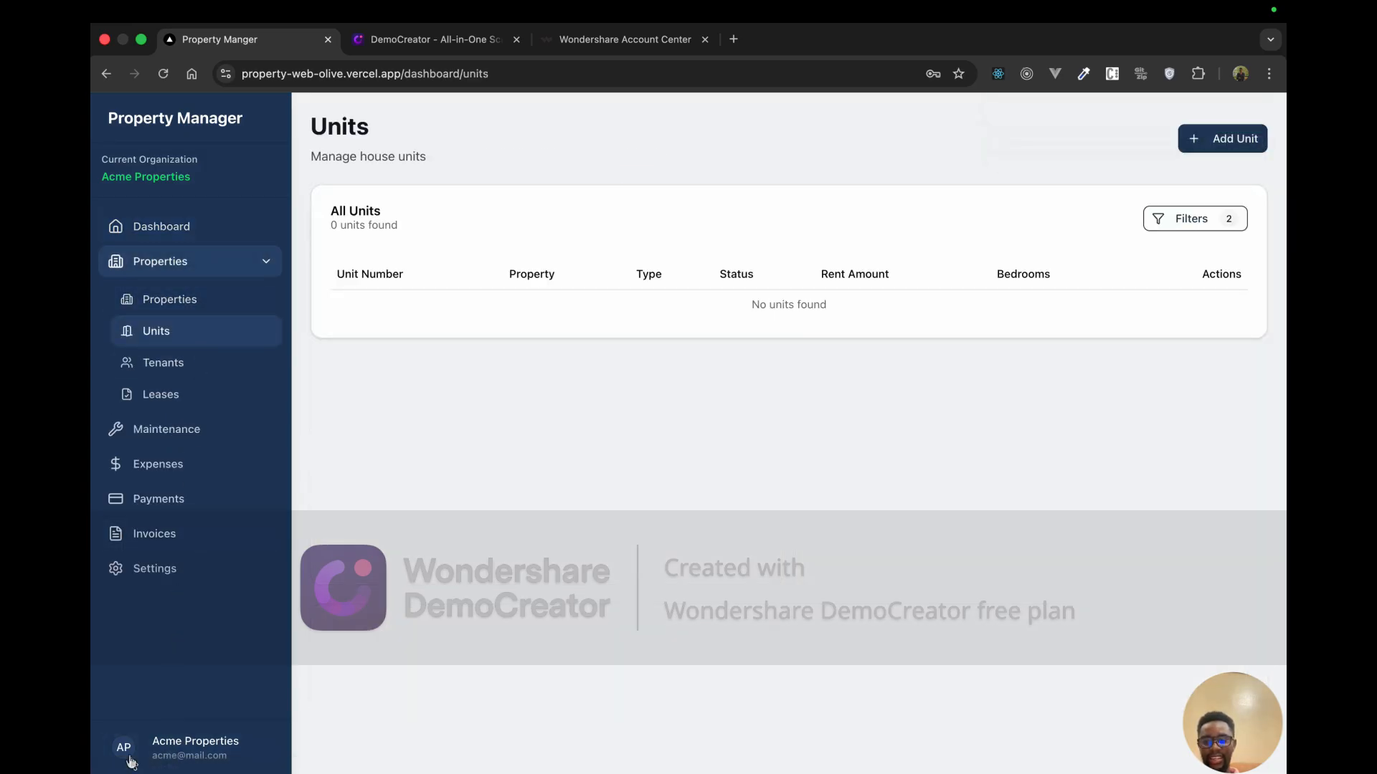
left_click(219, 236)
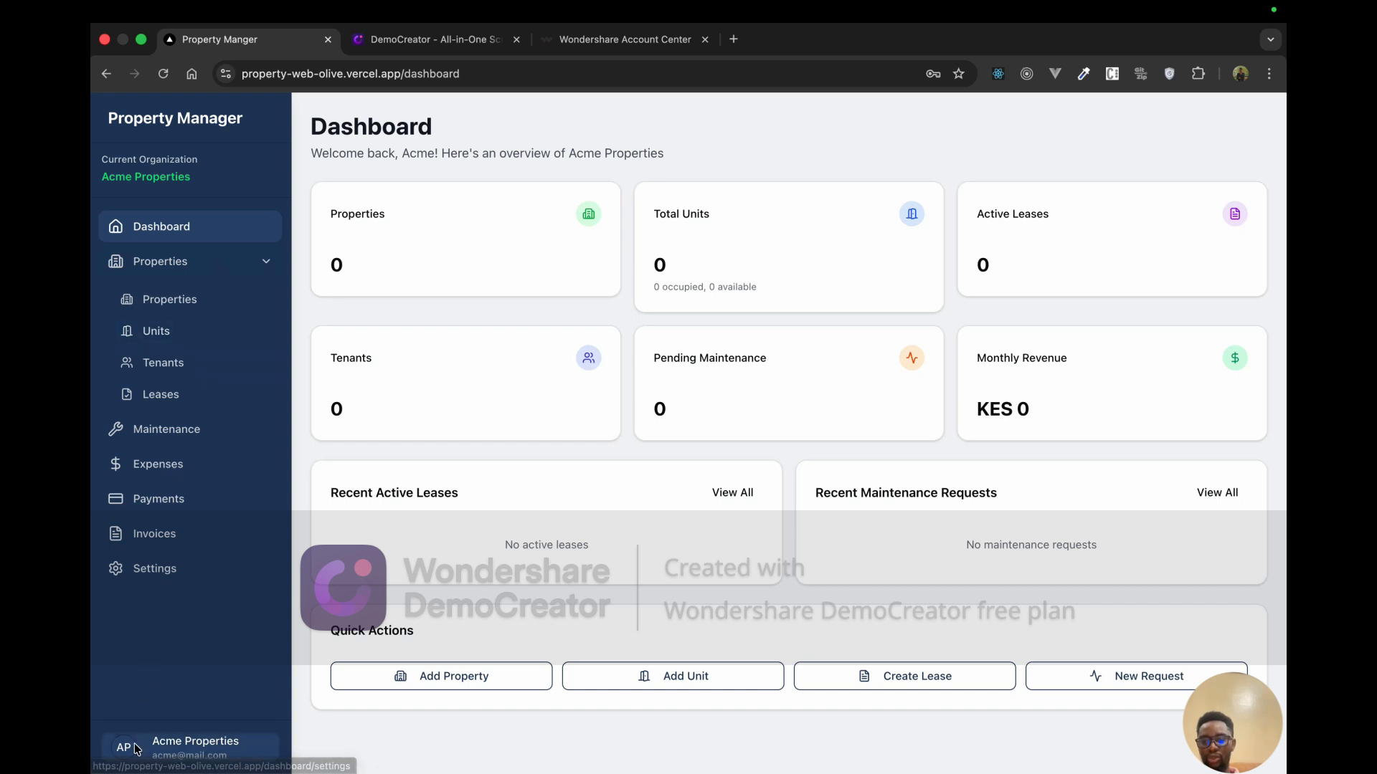
left_click(138, 748)
Step: Switch to the joyken organization and view its Properties list
left_click(178, 689)
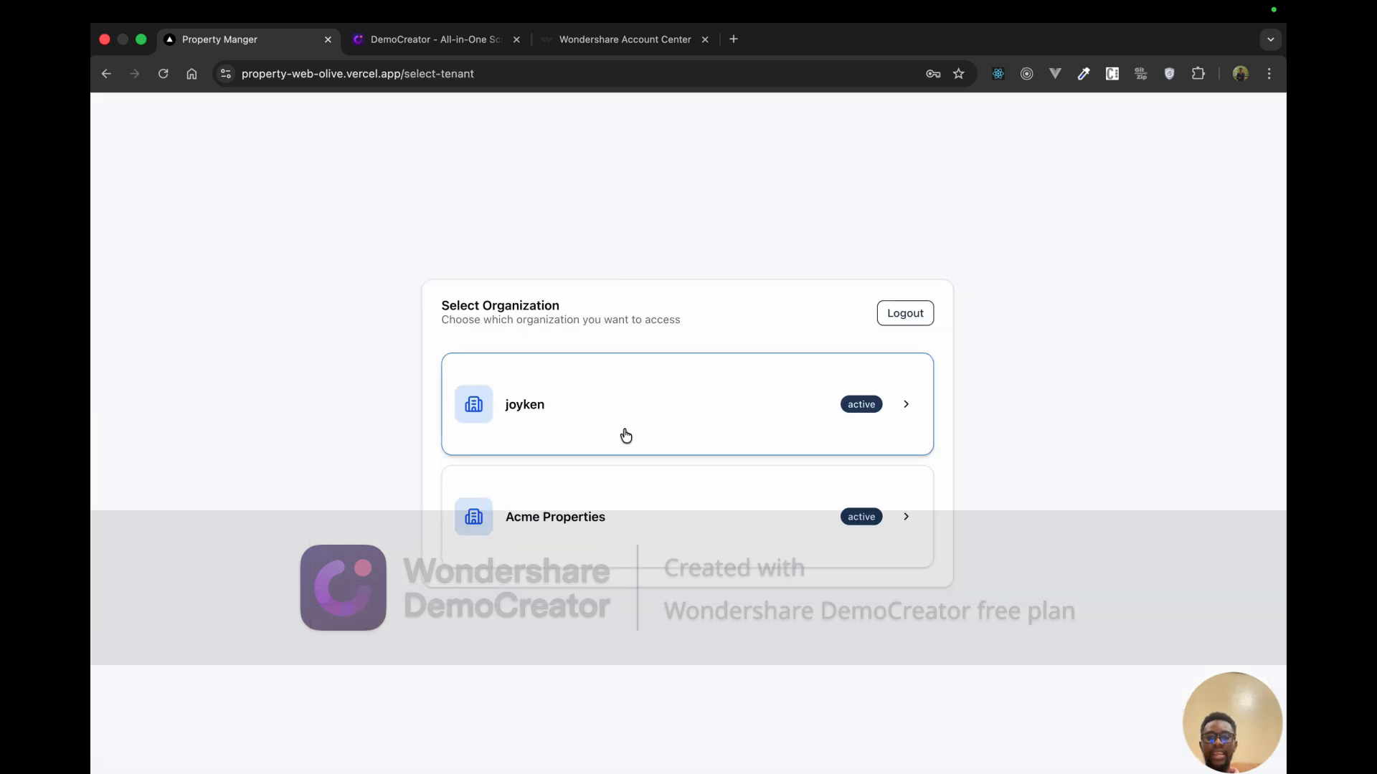
left_click(717, 430)
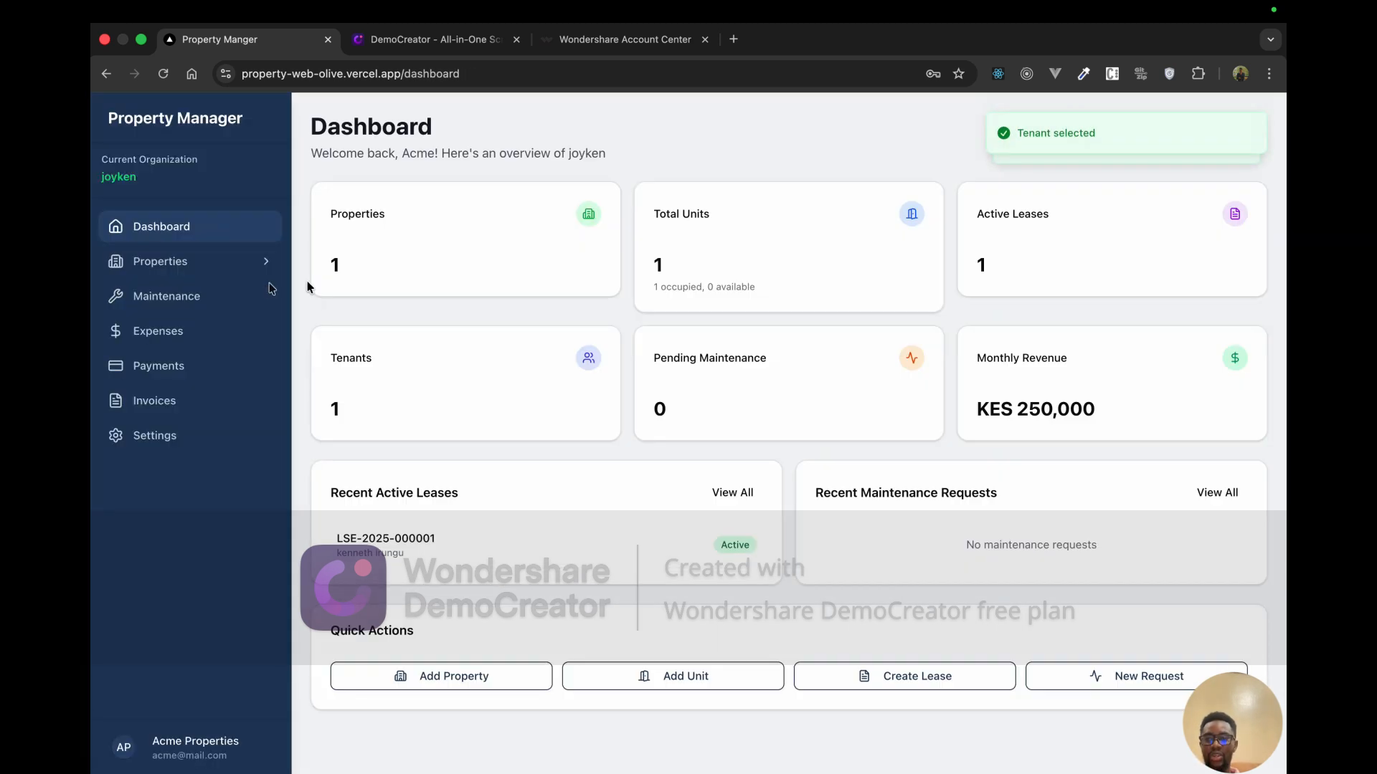
left_click(215, 261)
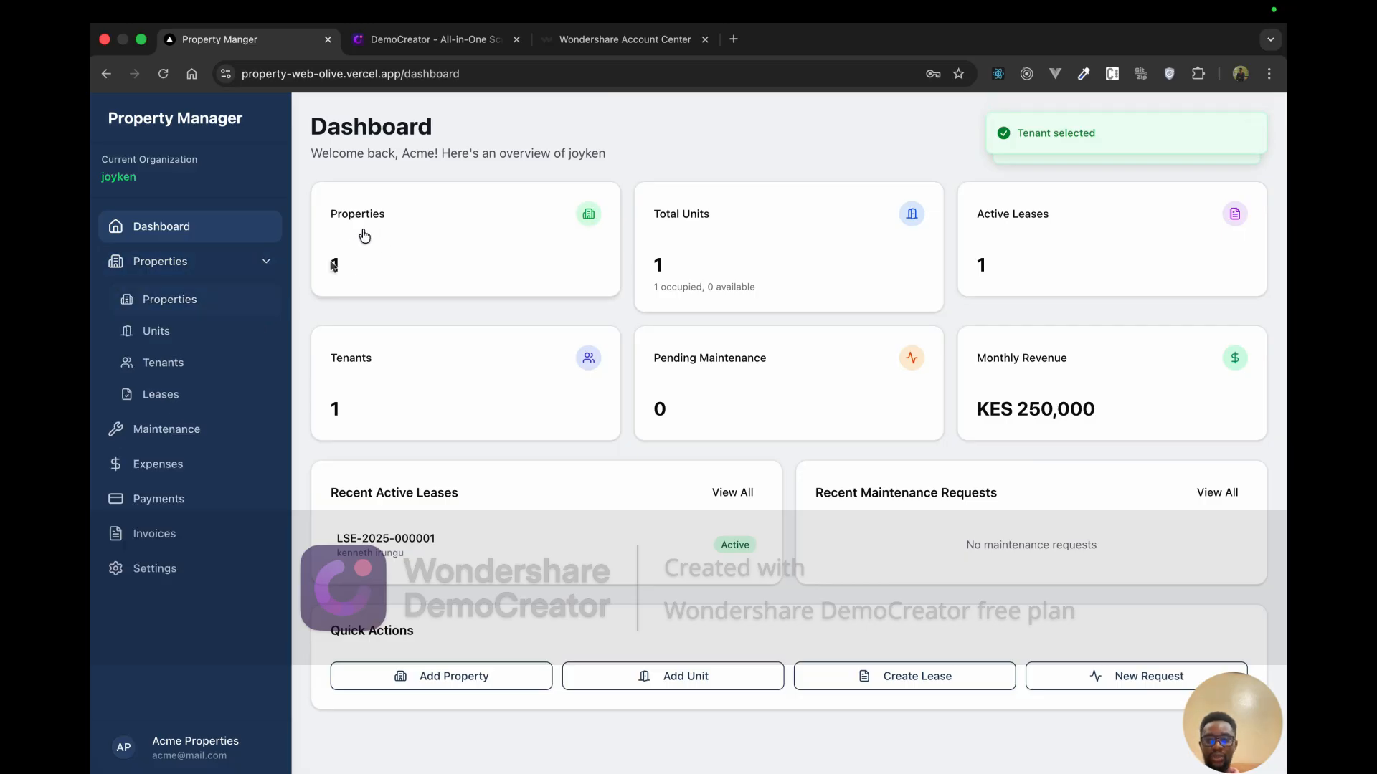
left_click(185, 301)
Step: Switch the current organization back to Acme Properties
left_click(139, 742)
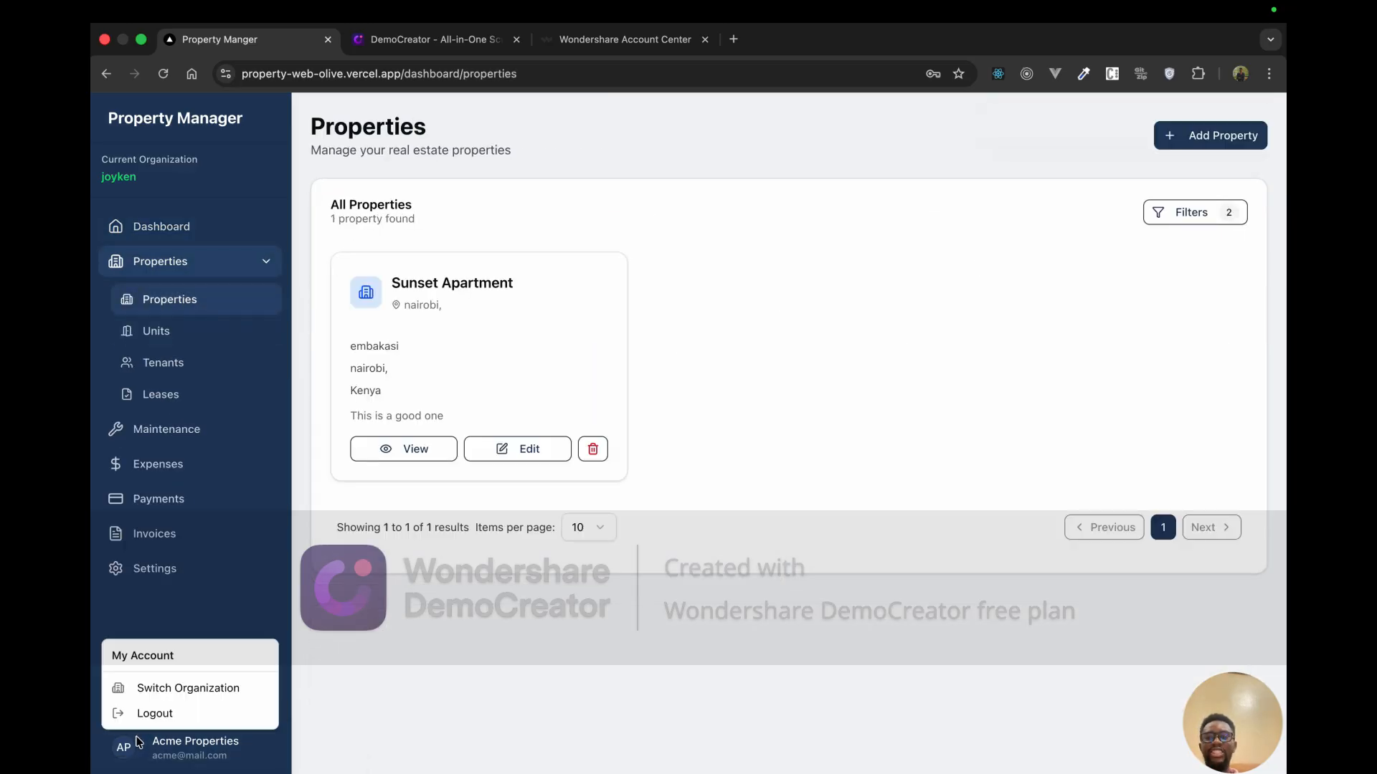
left_click(212, 689)
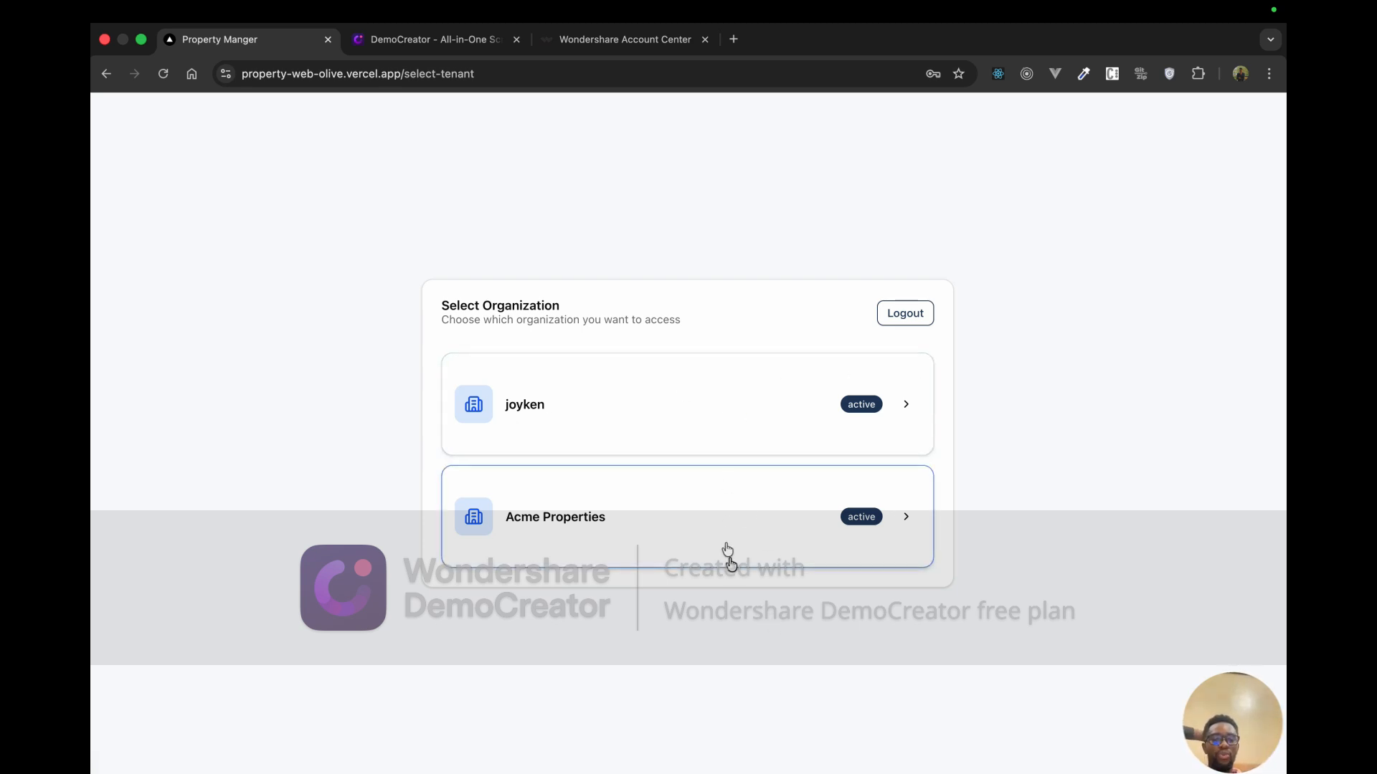
left_click(675, 536)
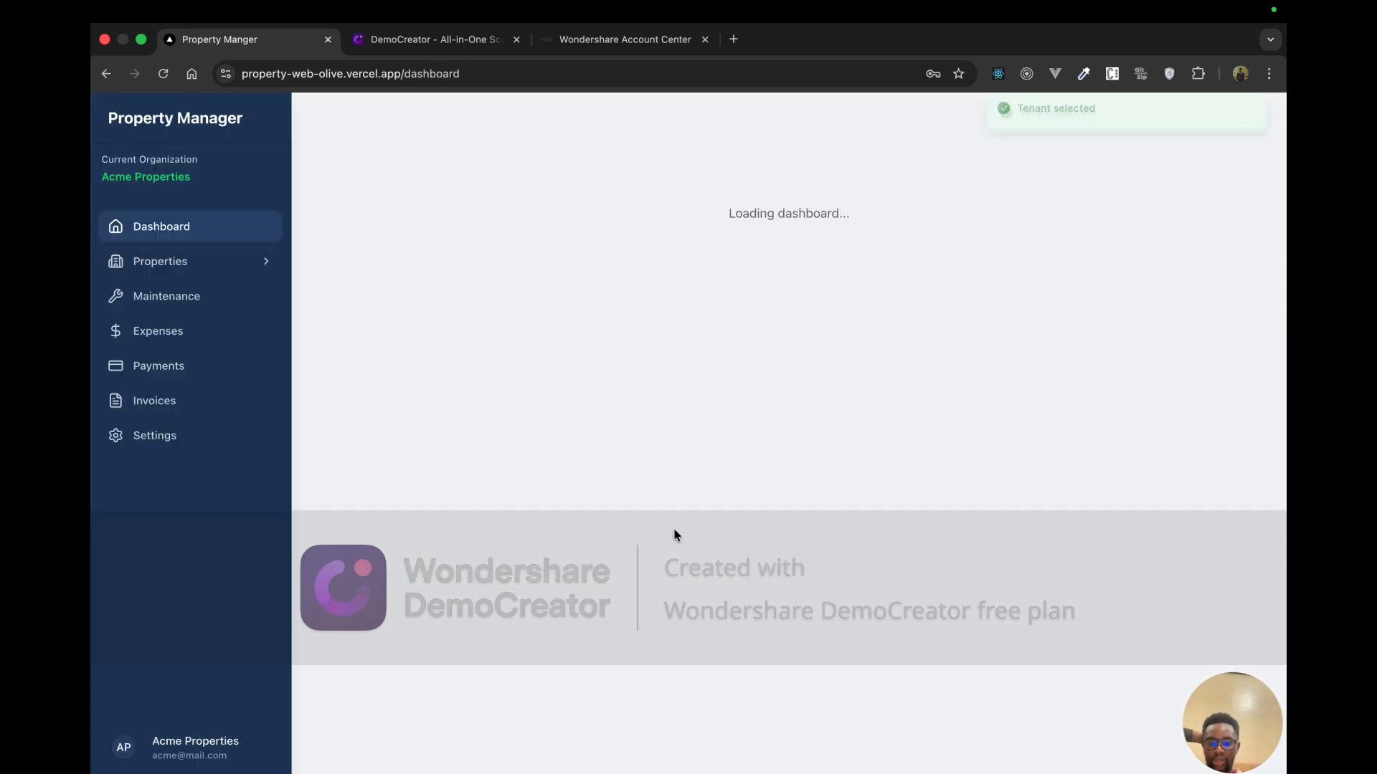
Step: In the System Admin window, list all three tenant registration requests
key("ctrl+Up")
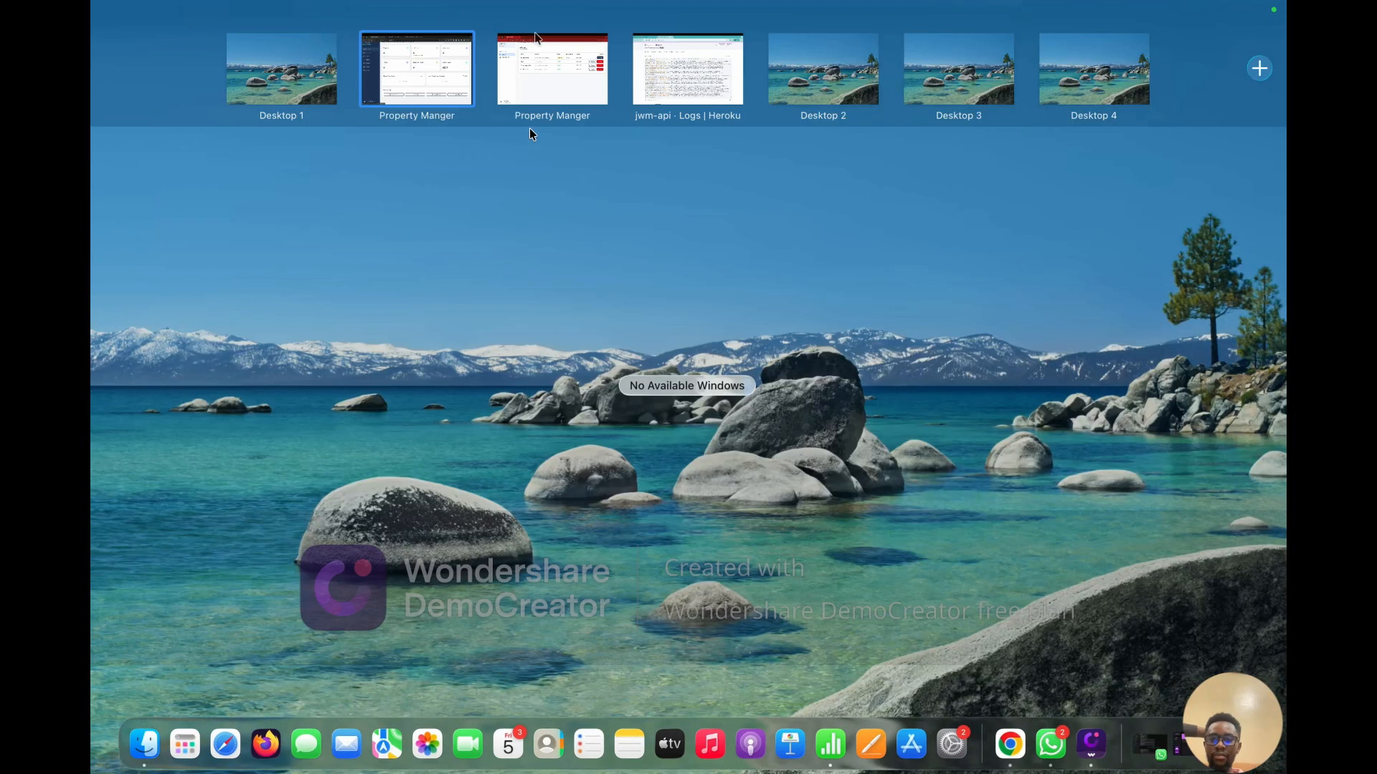
left_click(556, 63)
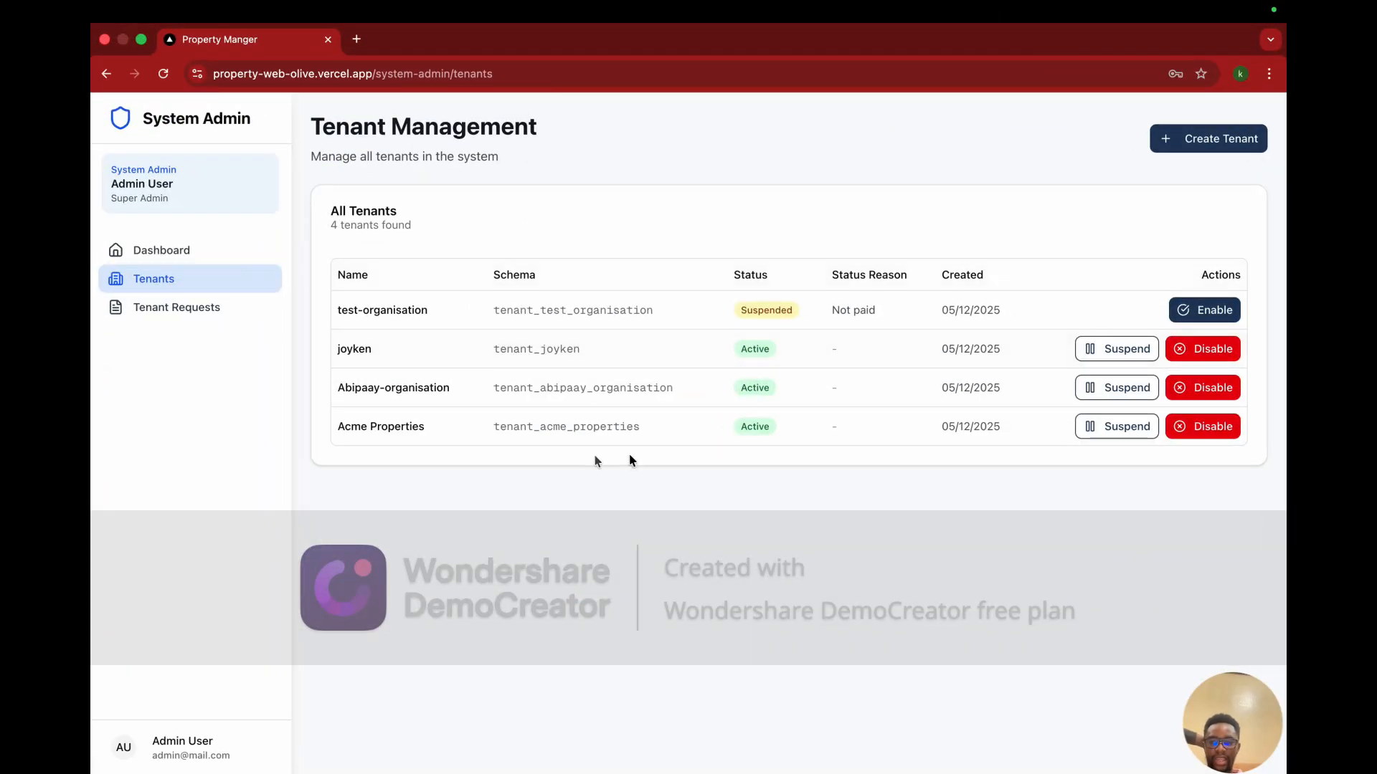
left_click(161, 252)
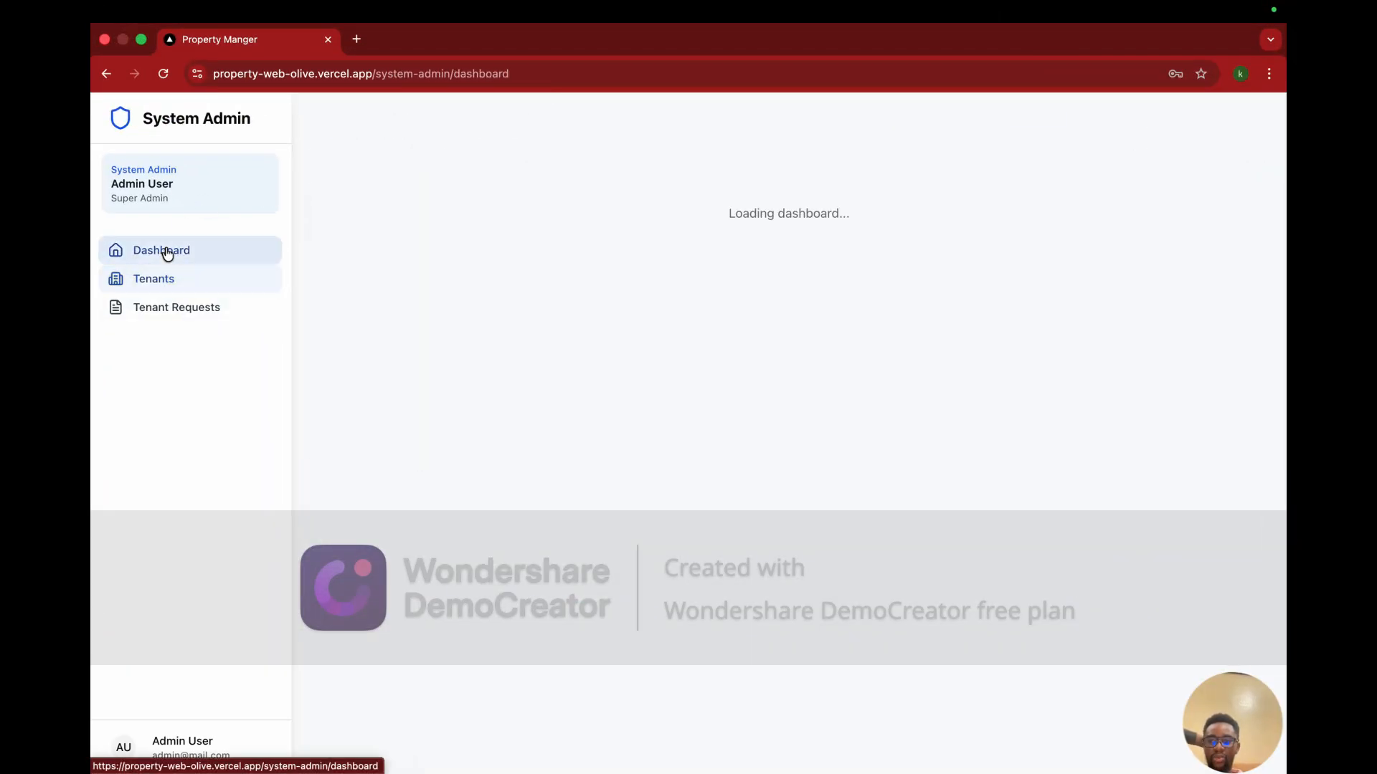
left_click(228, 287)
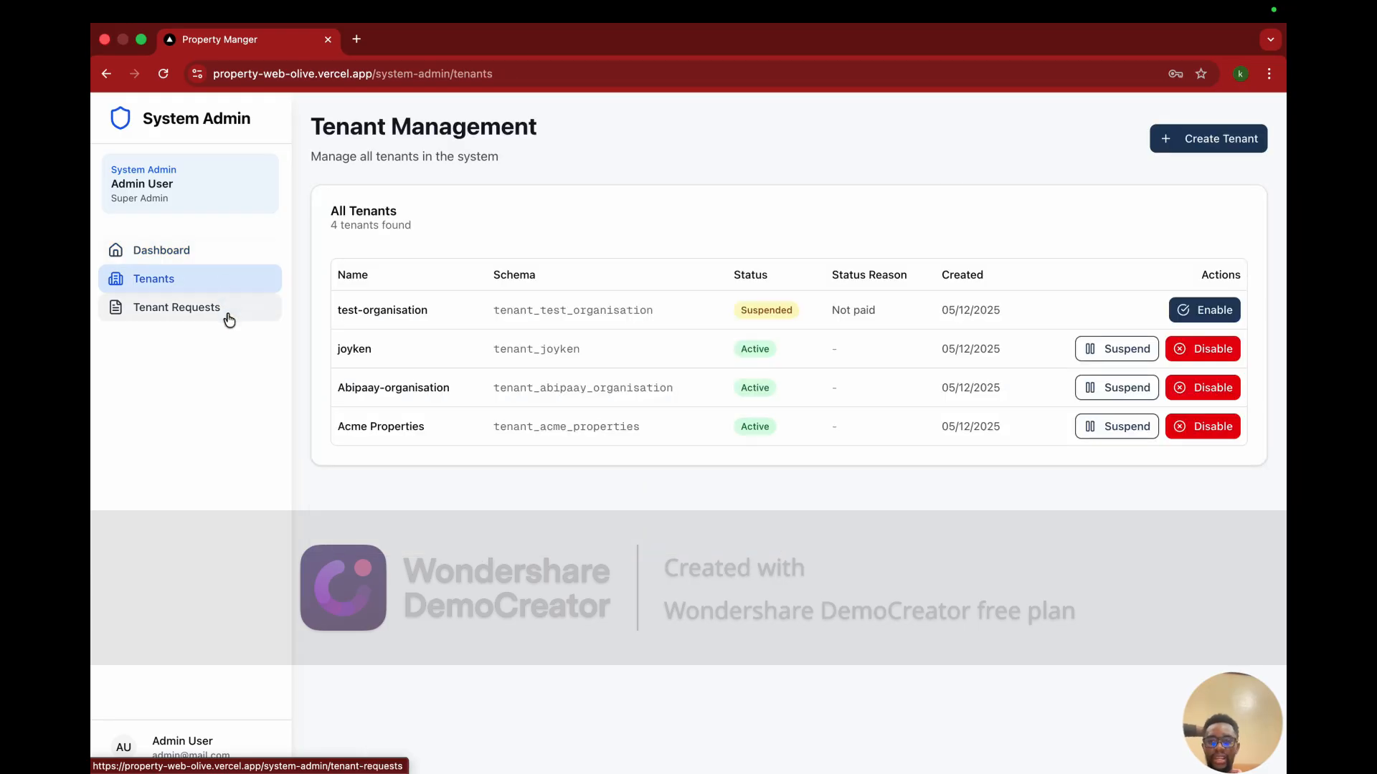
left_click(225, 313)
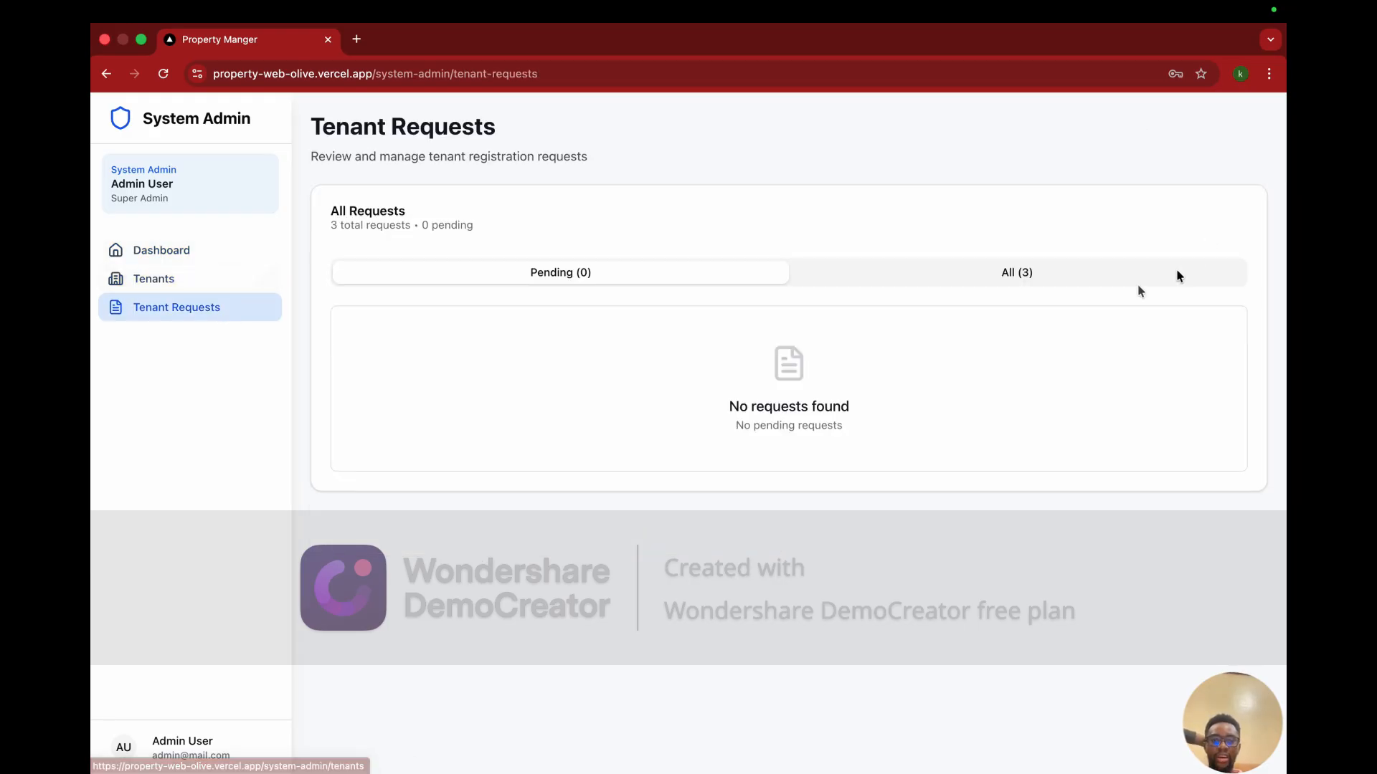
left_click(1113, 282)
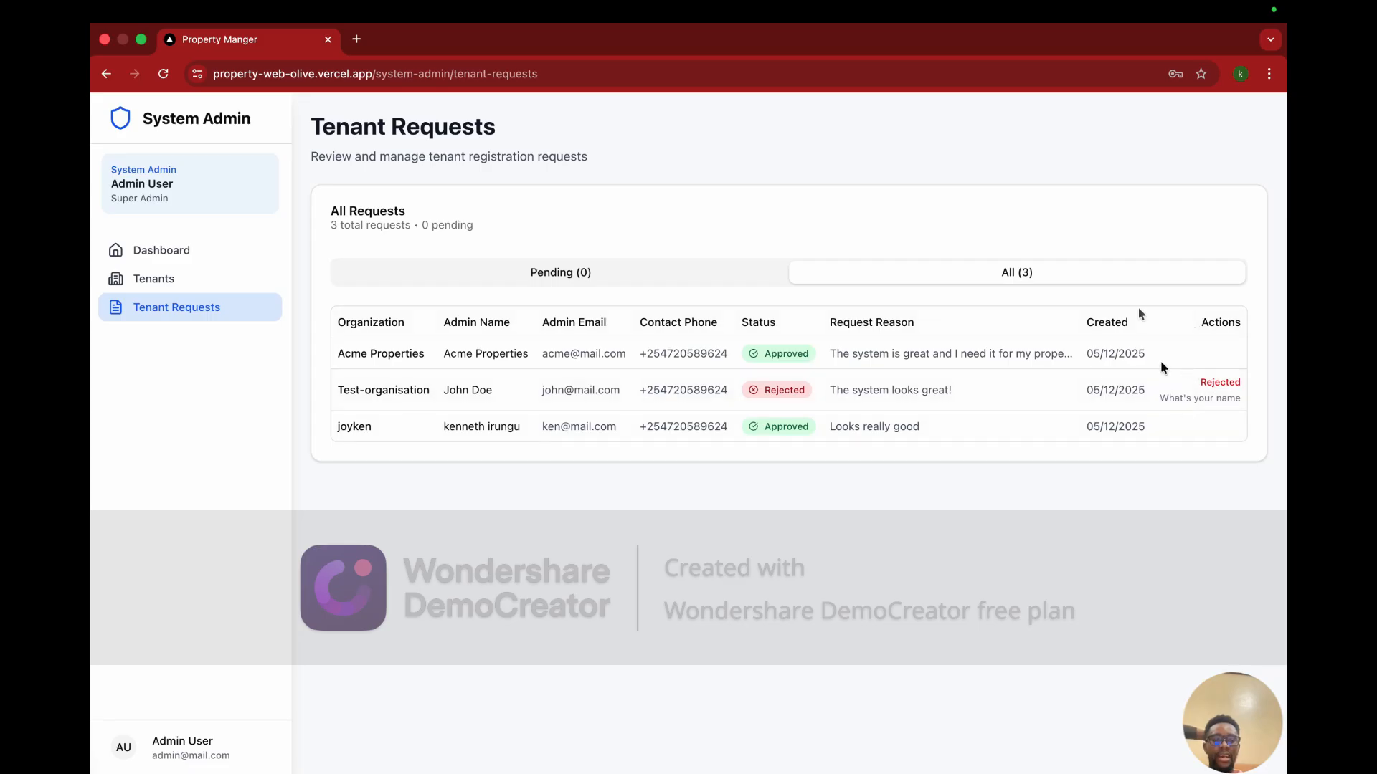
Step: Return to the admin dashboard and switch back to the Acme Properties window
left_click(167, 251)
key("ctrl+Up")
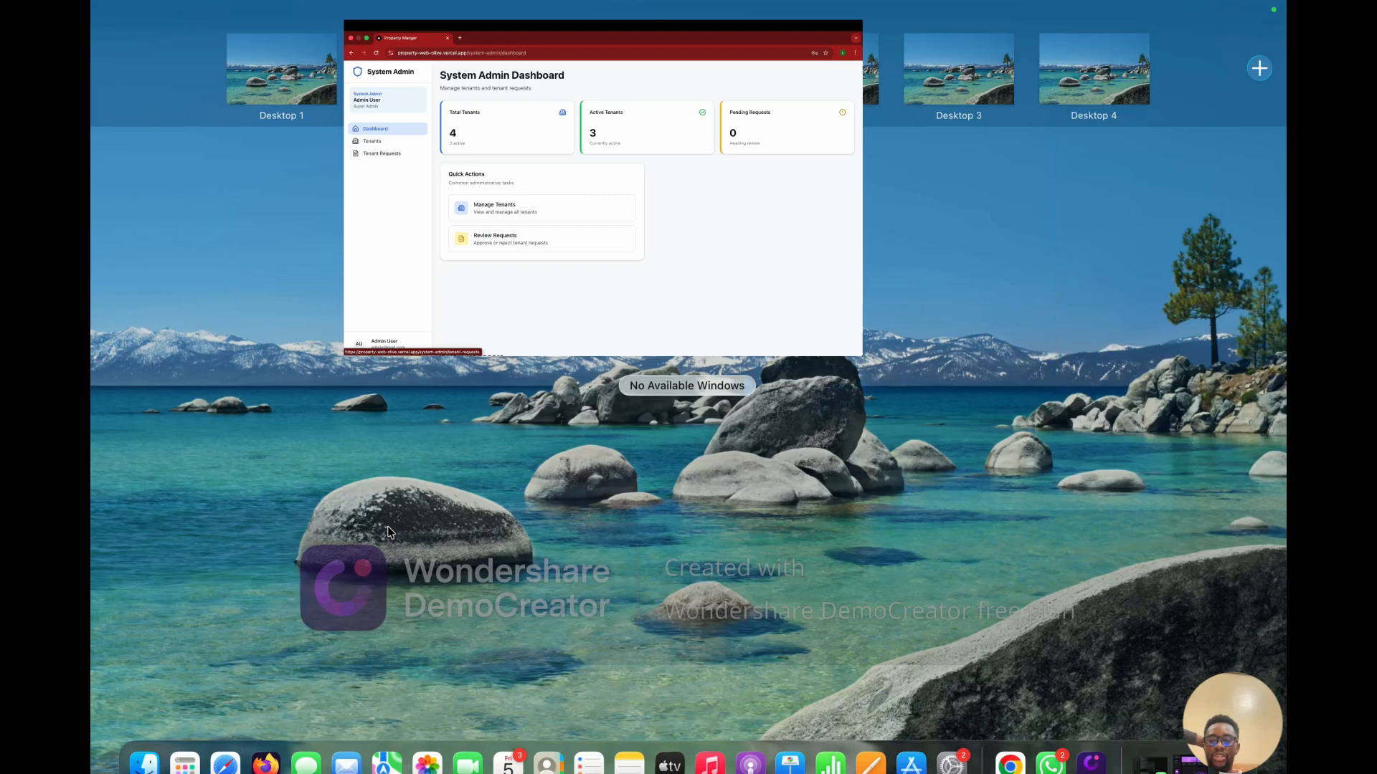
left_click(414, 83)
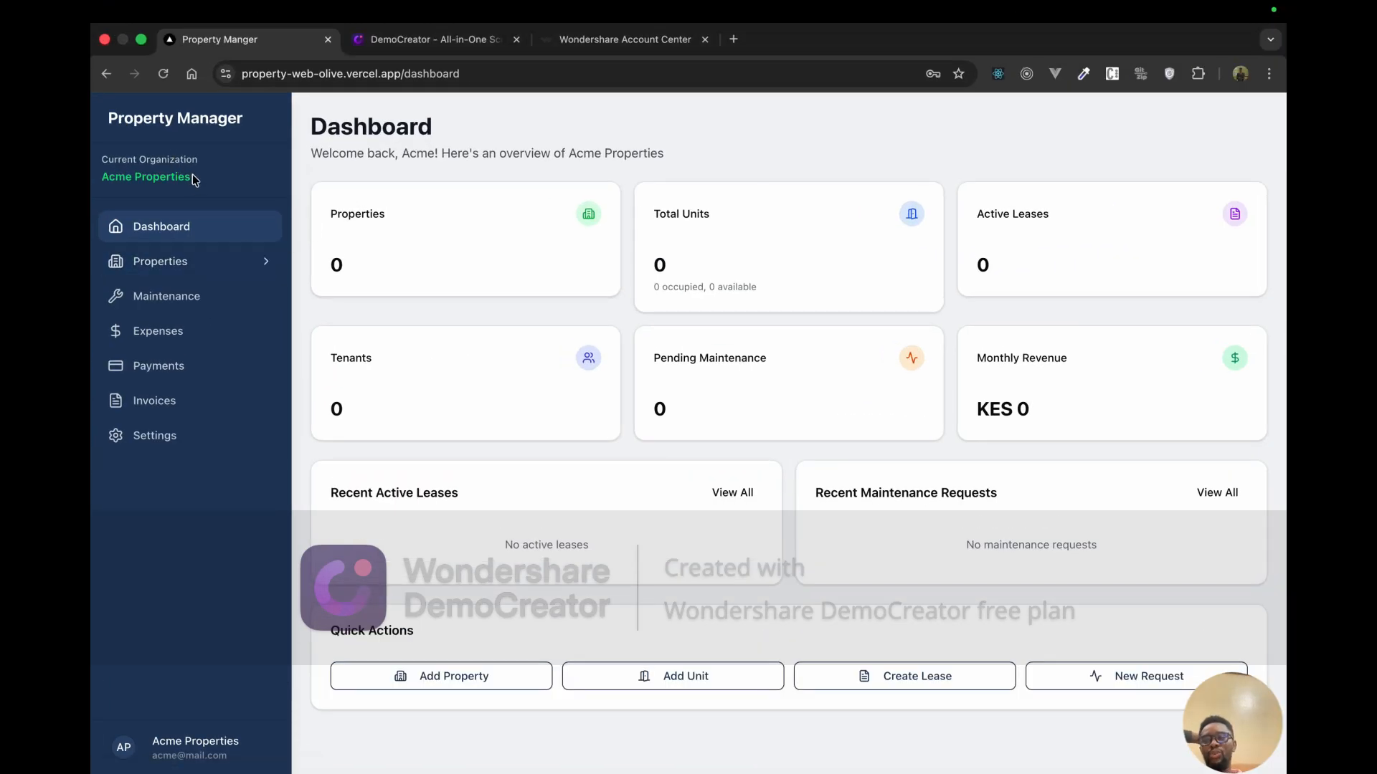
Step: Open Acme Properties' empty Properties list and start the Add New Property form
left_click_drag(192, 177, 116, 179)
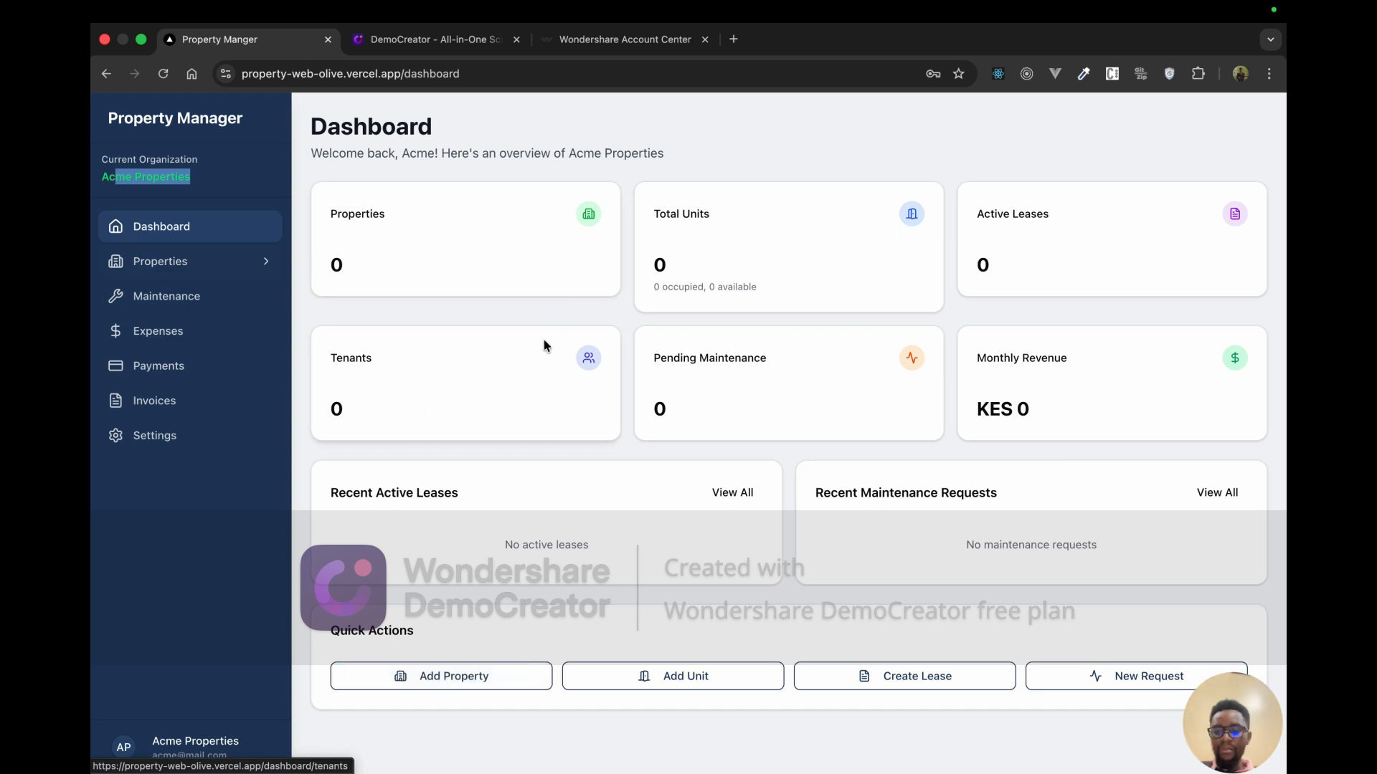
left_click(212, 265)
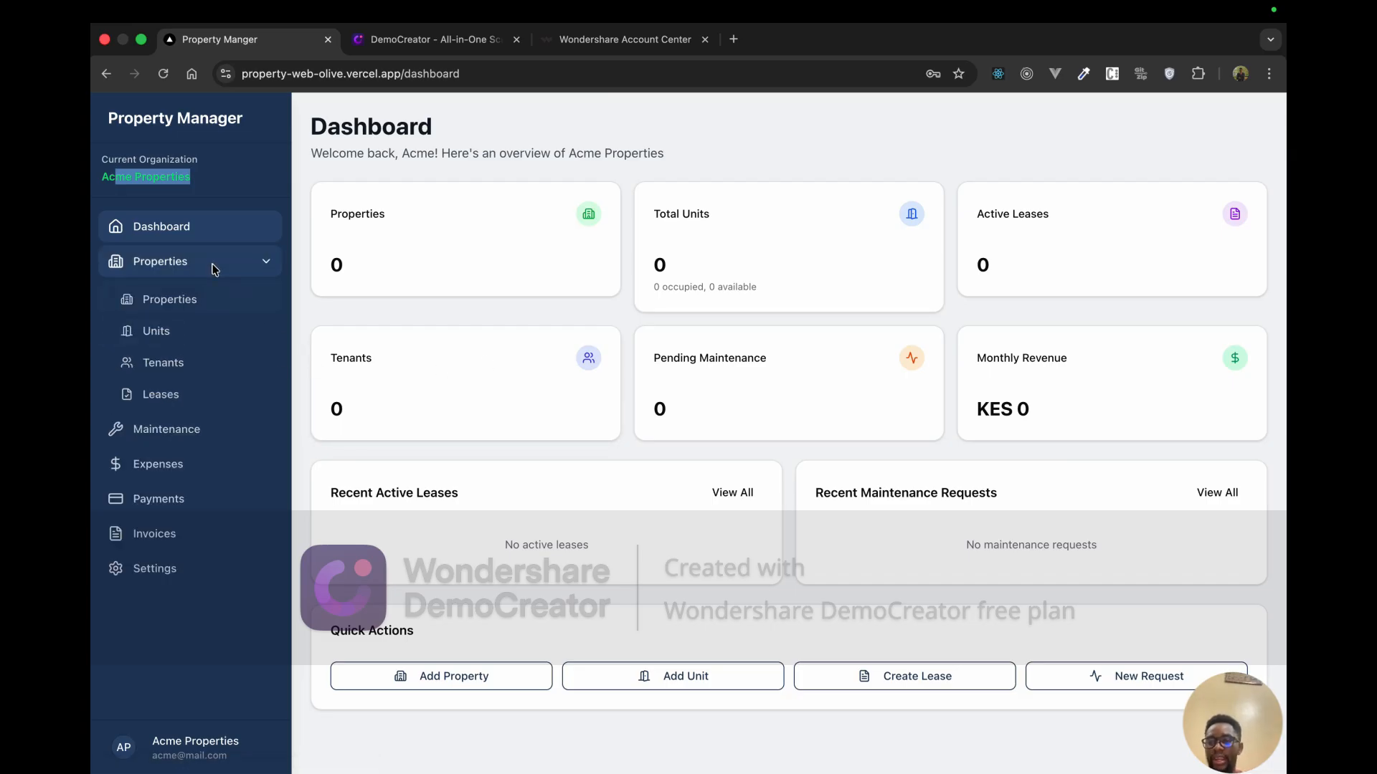
left_click(231, 243)
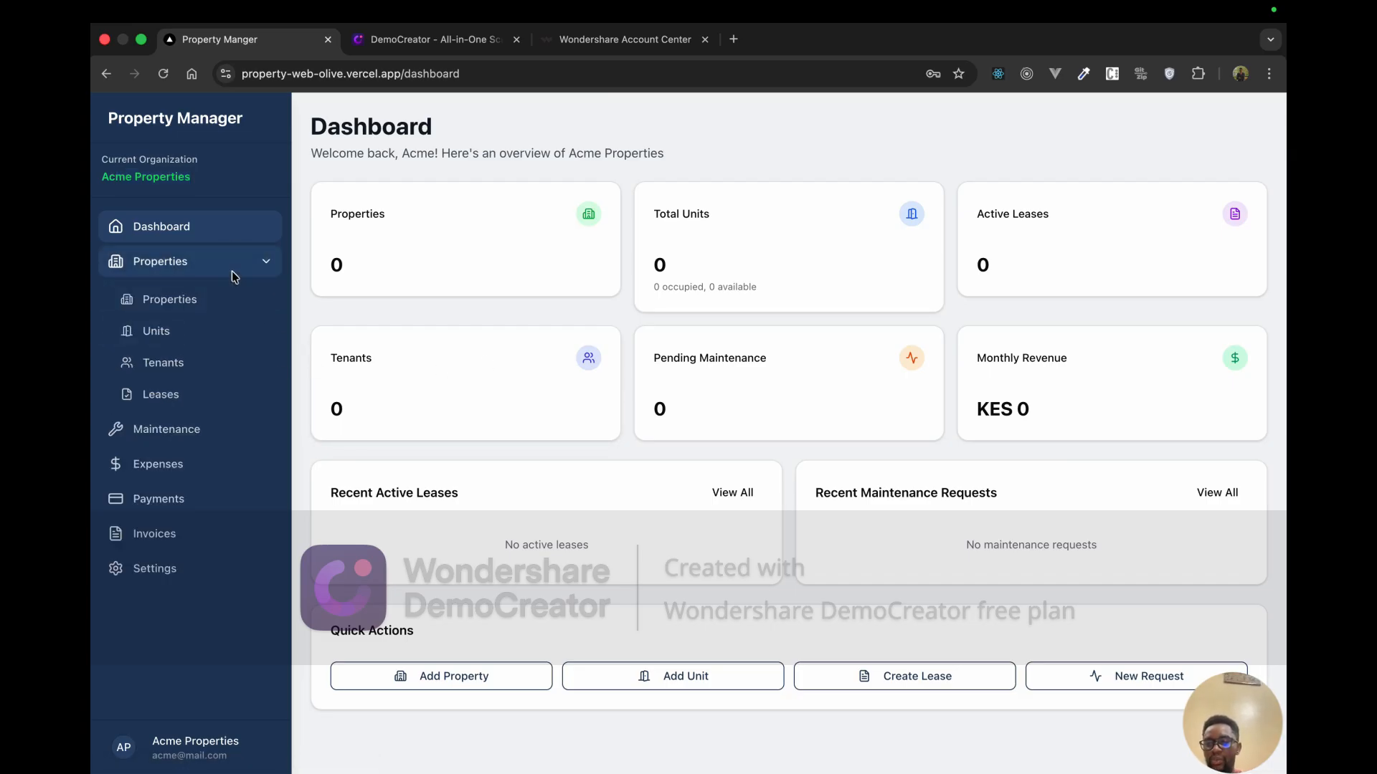
left_click(203, 295)
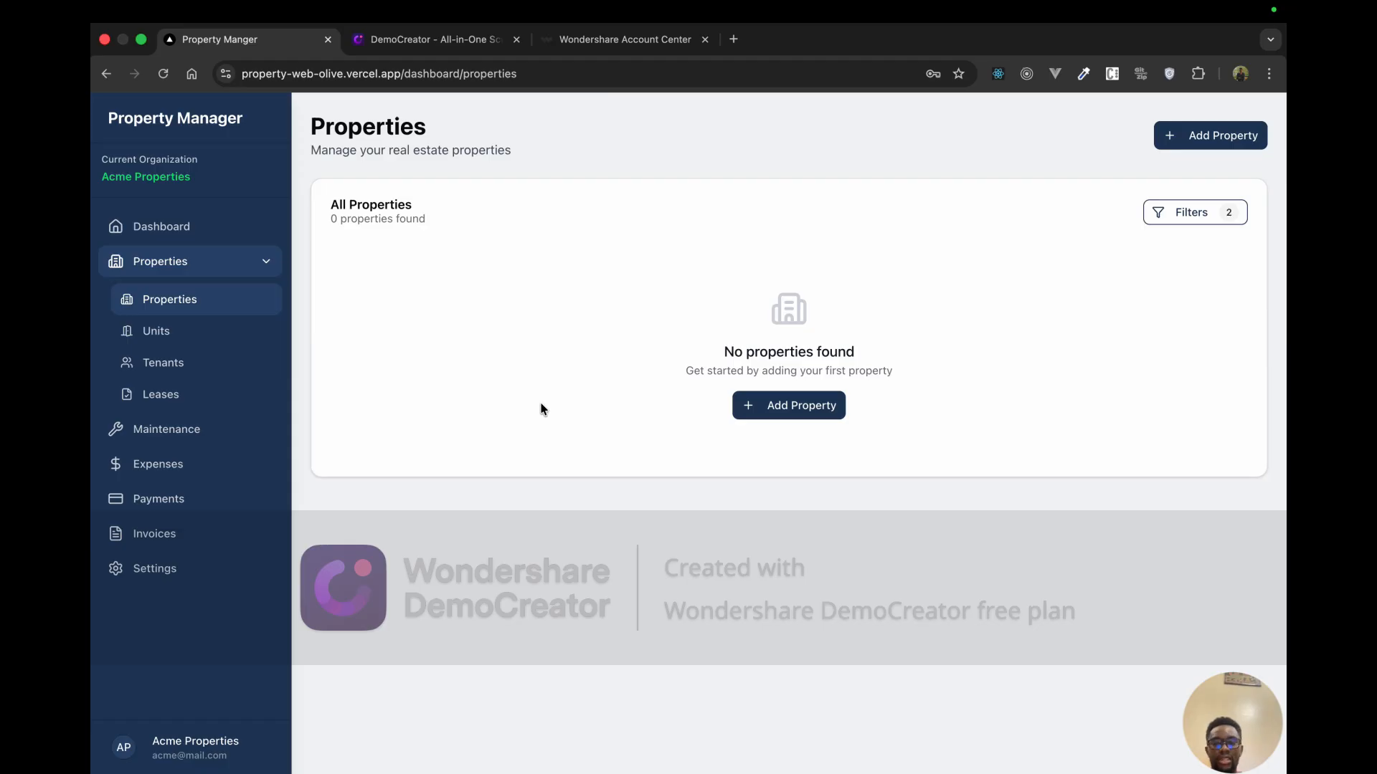
left_click(796, 405)
Step: Name the property Tnb Apartment and autofill the embakasi, Nairobi, Kenya address
left_click(642, 316)
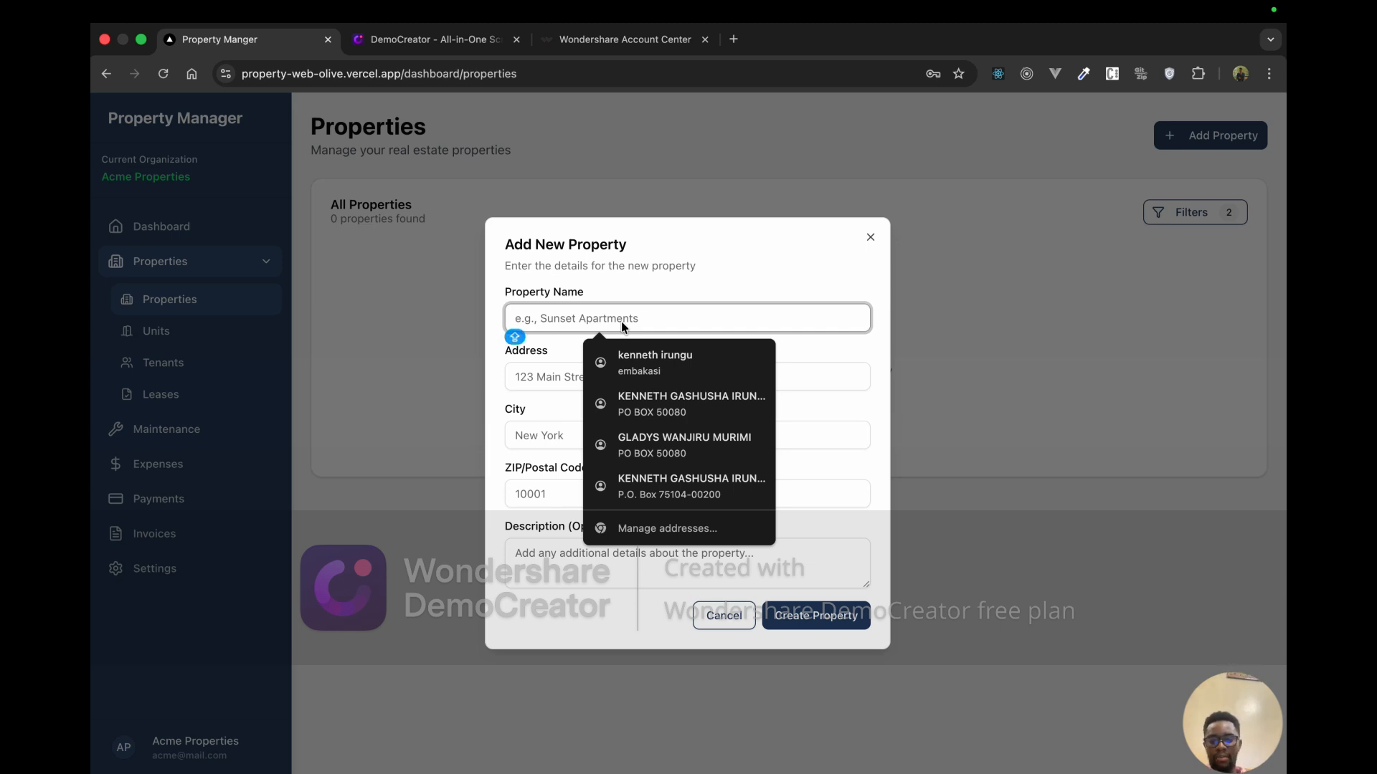
type("T")
left_click(666, 385)
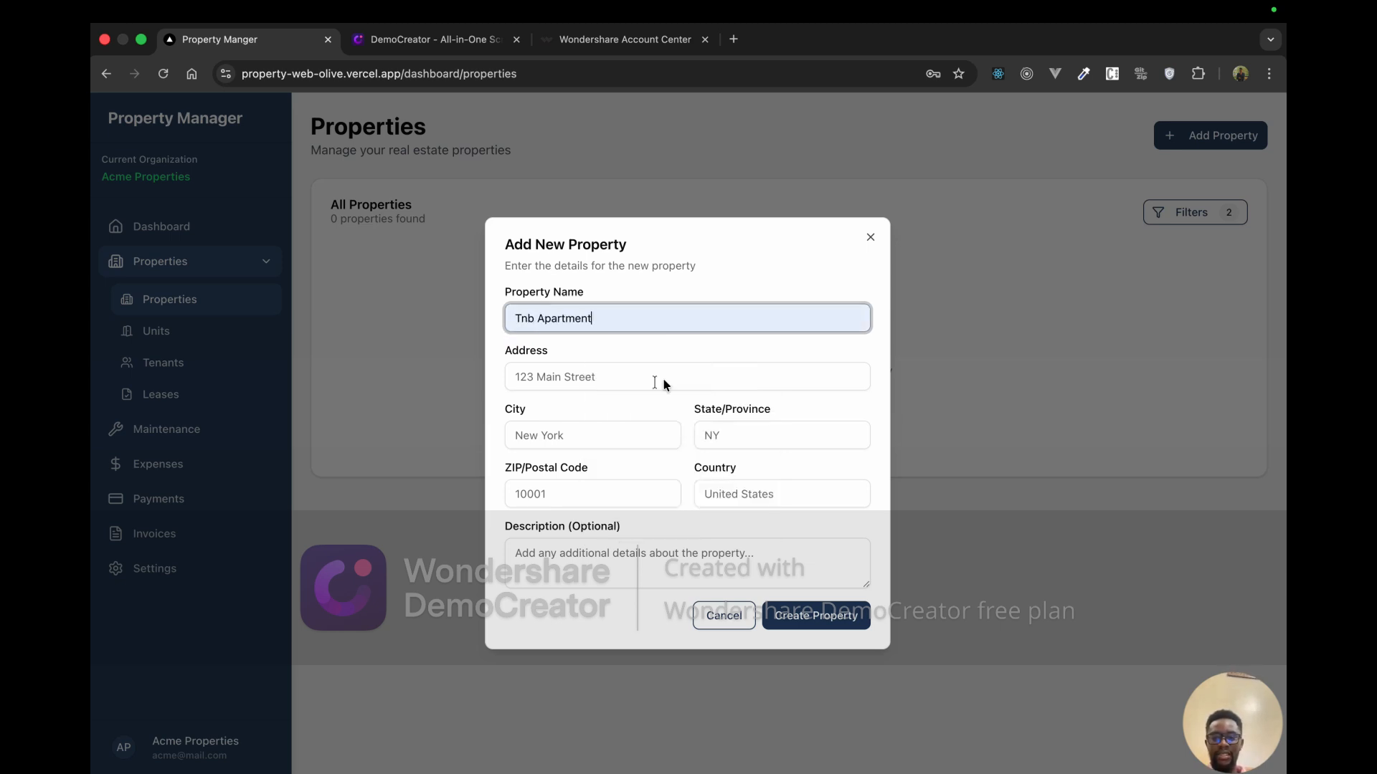
left_click(595, 386)
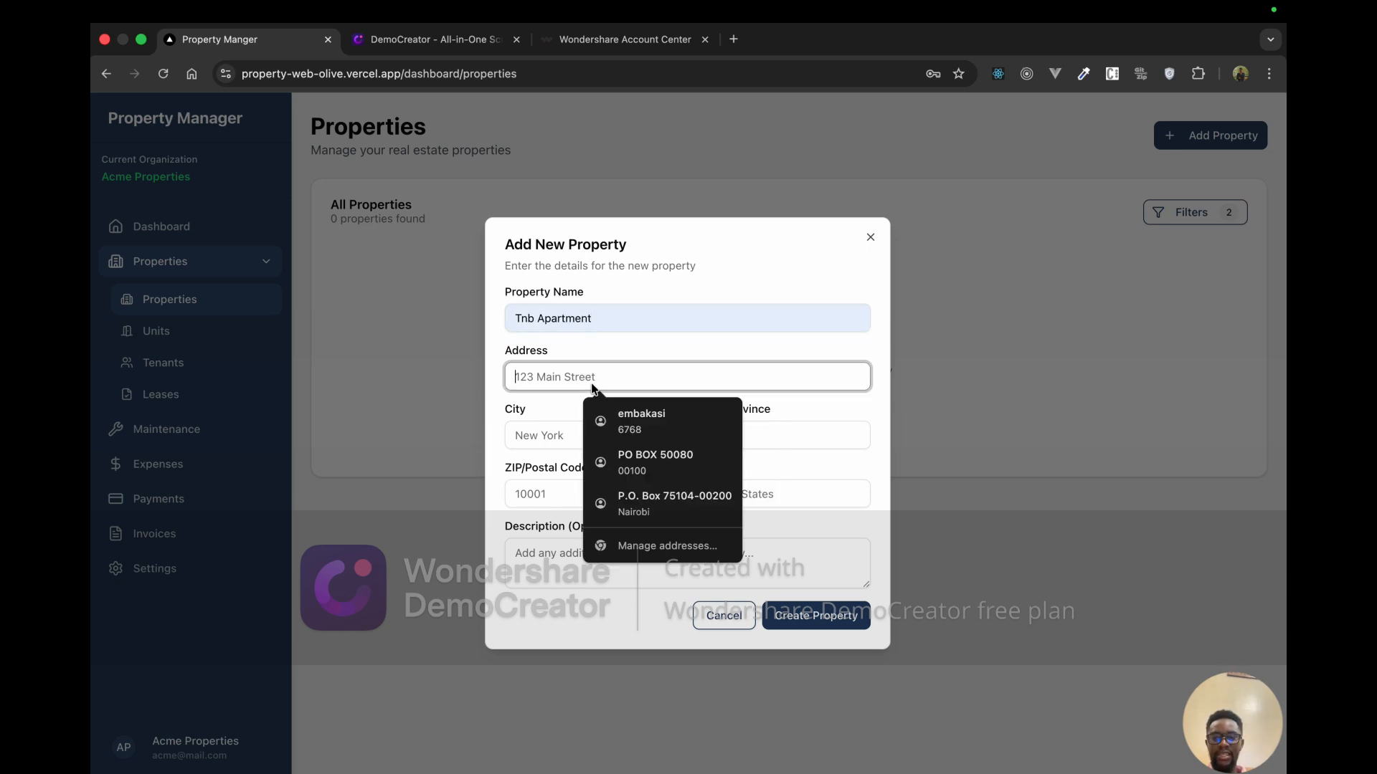
left_click(631, 431)
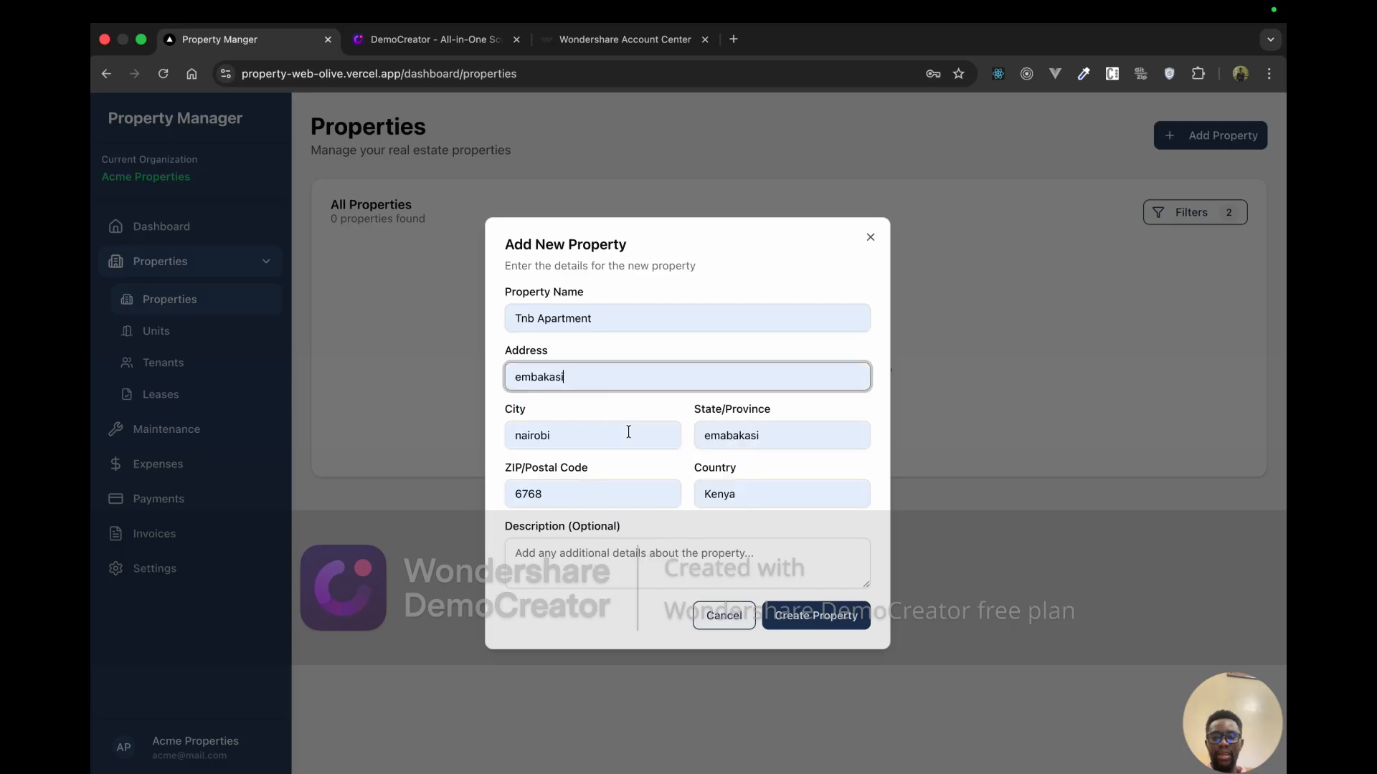
Step: Add the description 'It's in Nairobi kenya', create the property, and dismiss the save-address popup
left_click(578, 551)
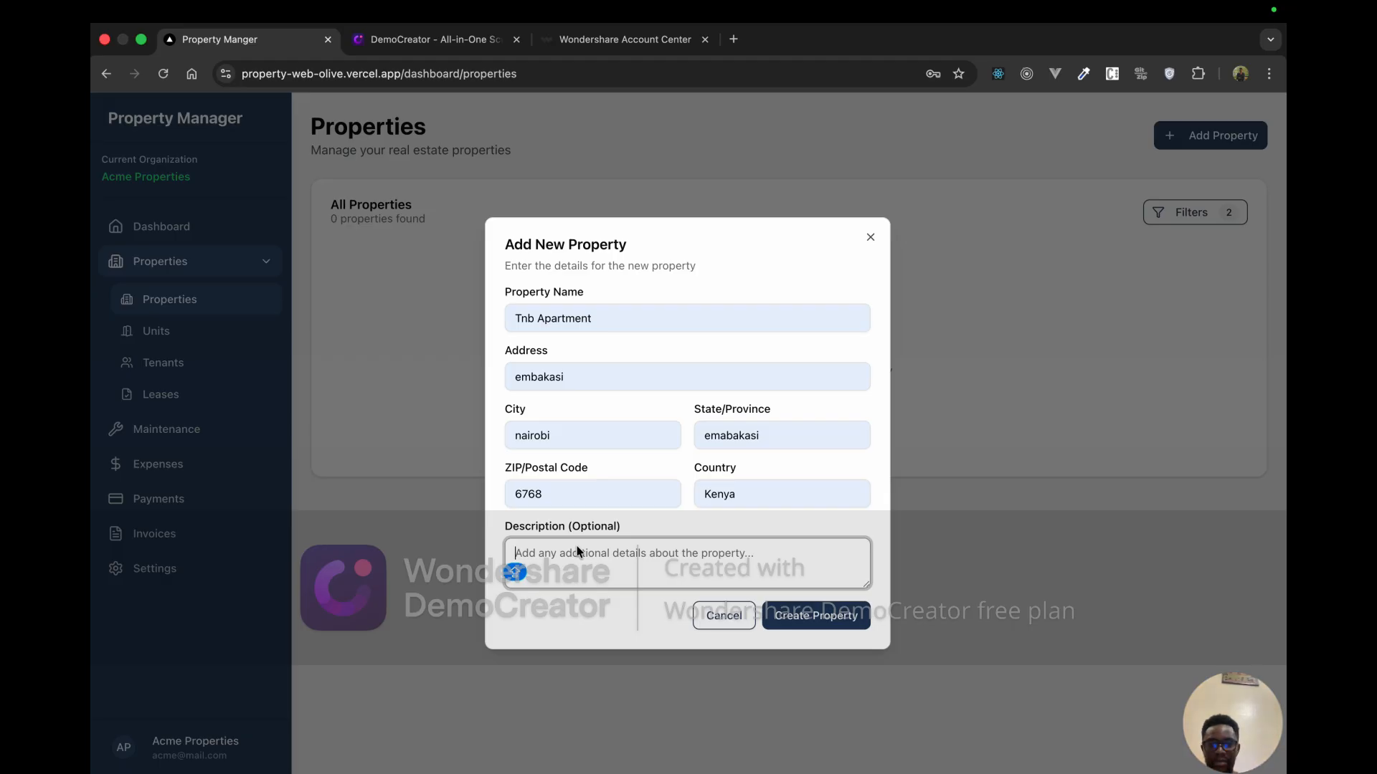
type("IN")
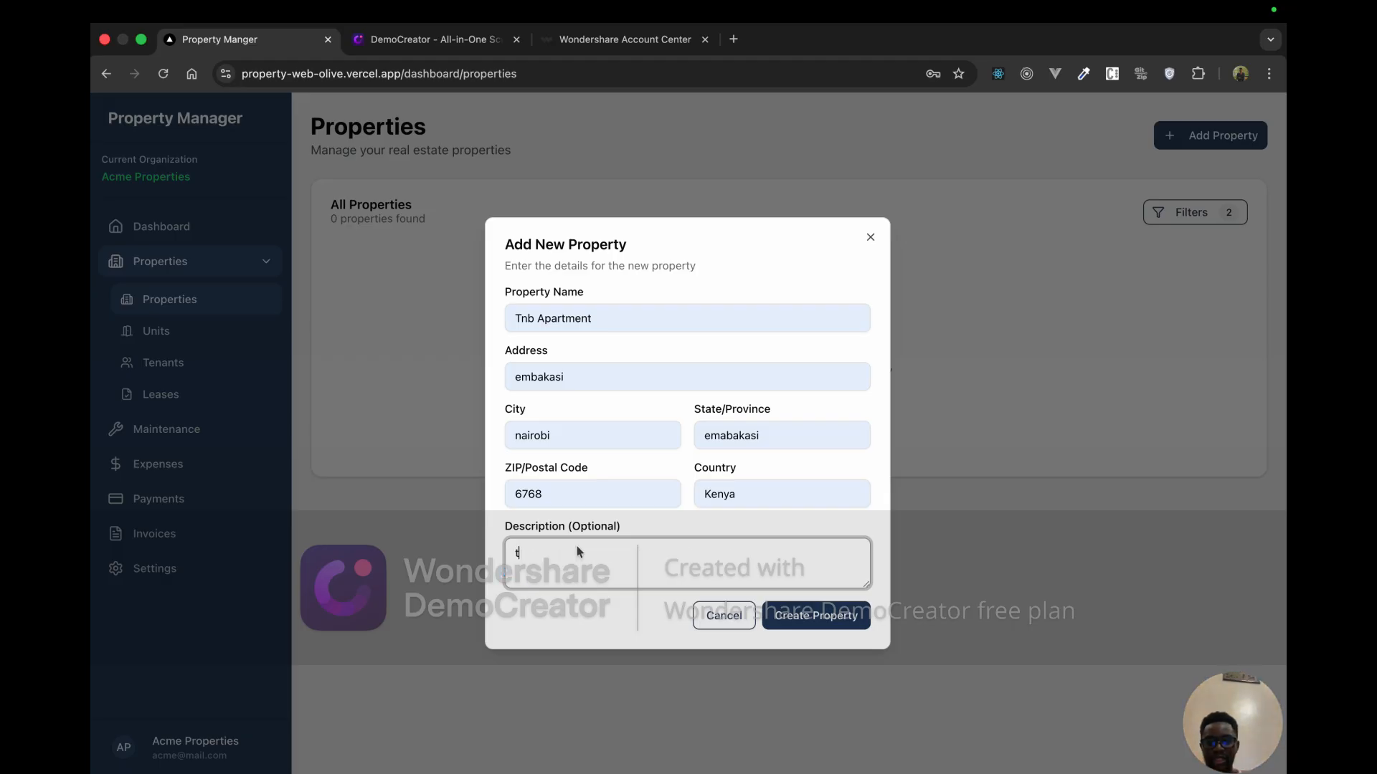
key("BackSpace")
key("BackSpace")
type("It's in Nai")
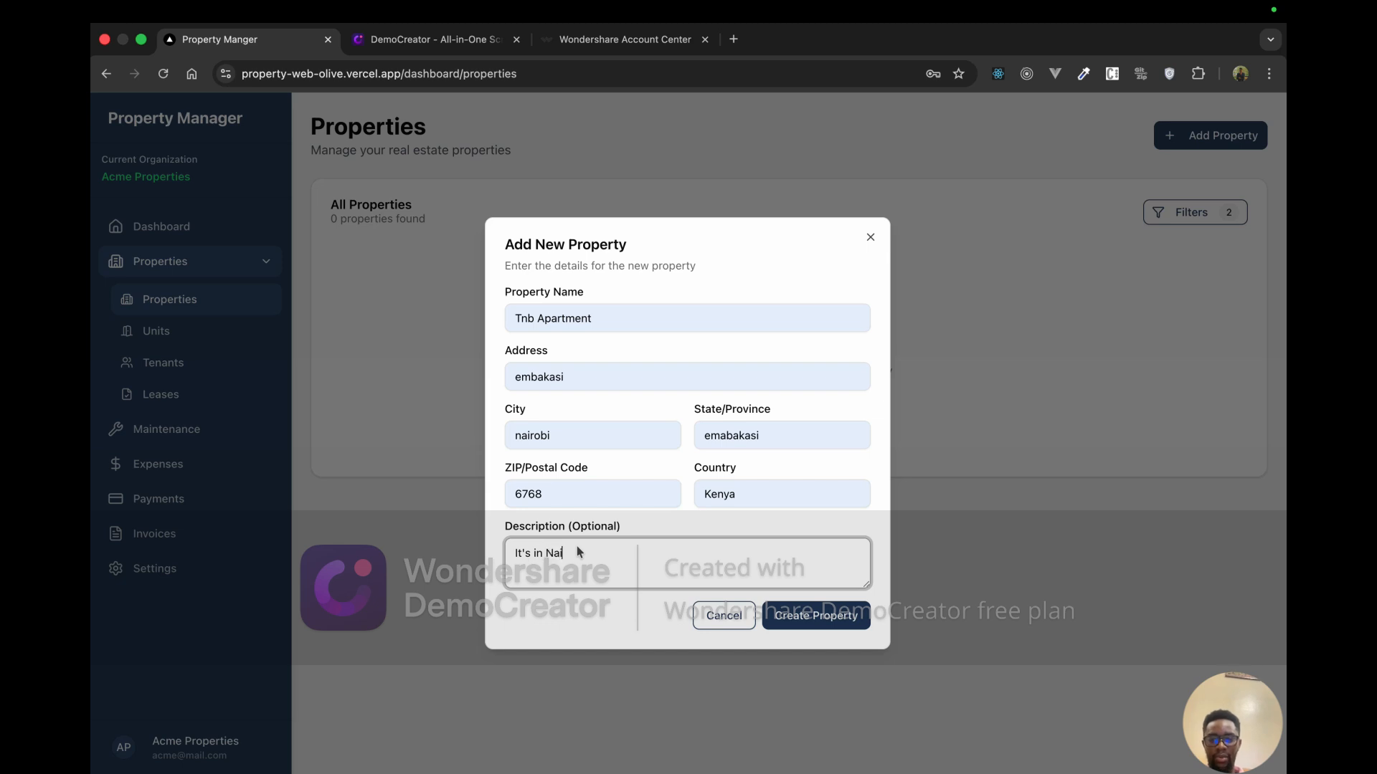
type("robi kenya")
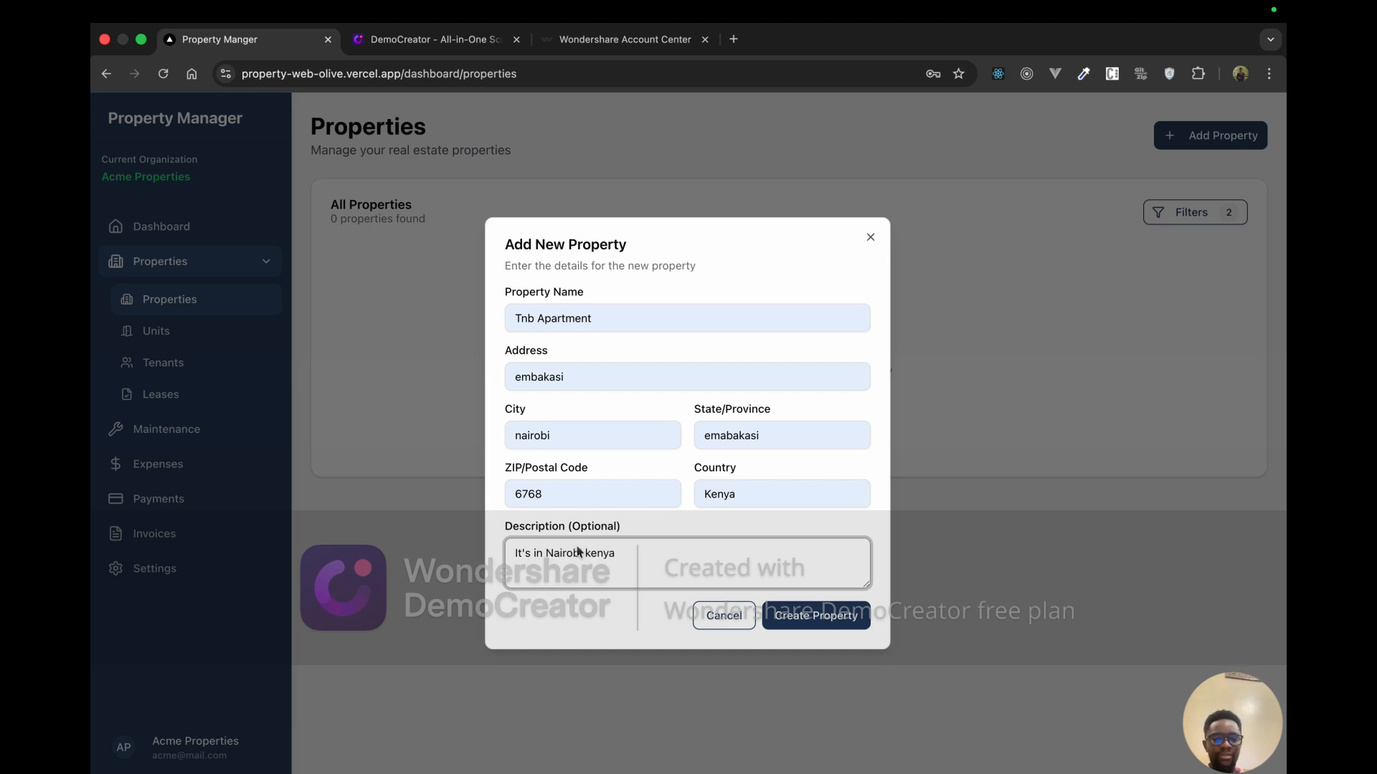
left_click(824, 619)
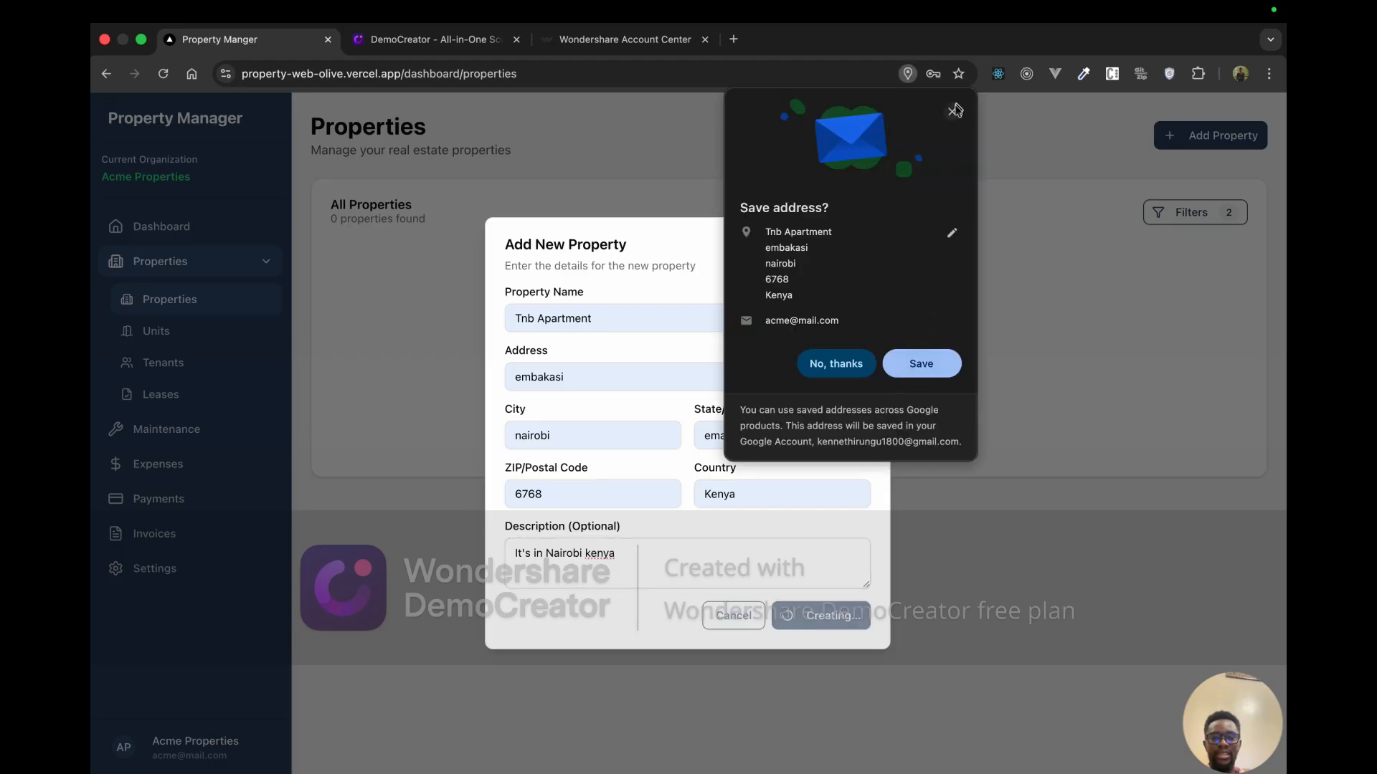
left_click(952, 111)
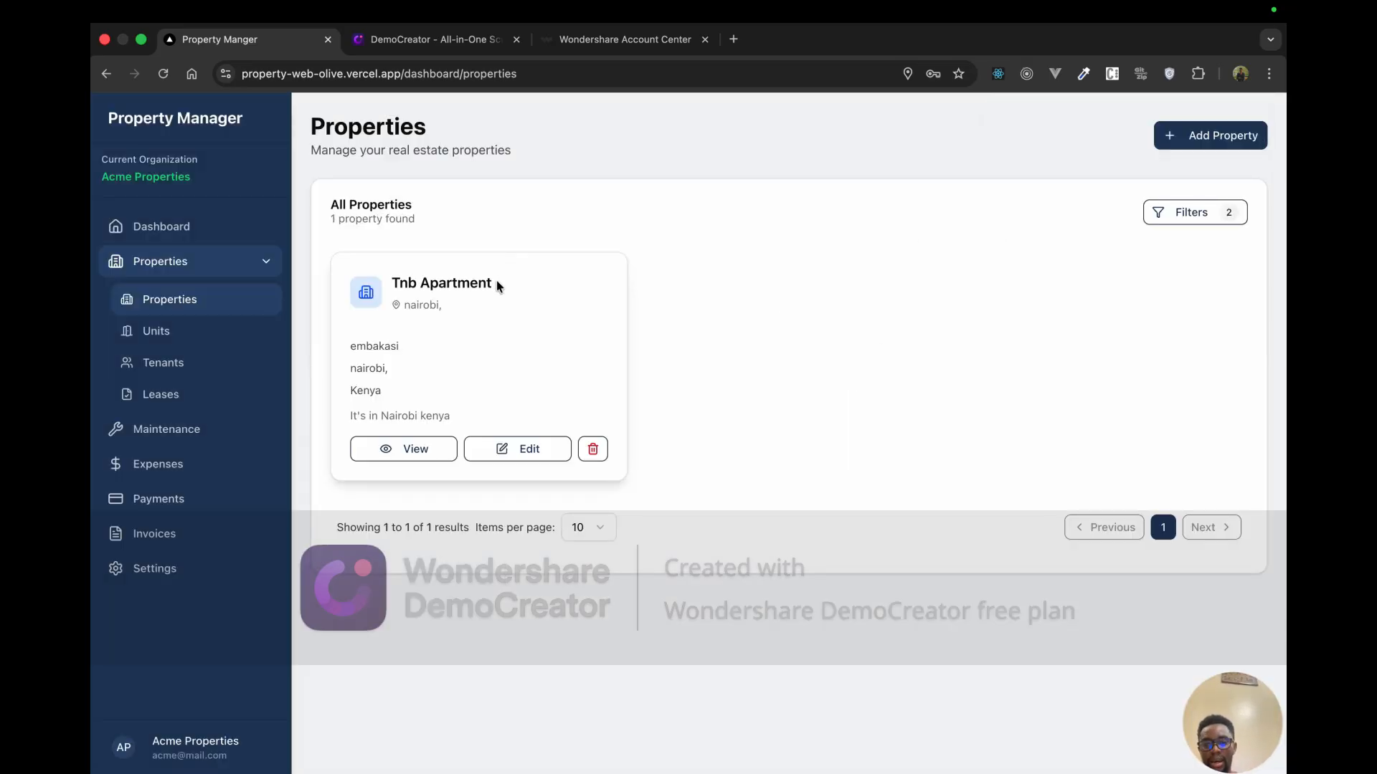
Step: Open Tnb Apartment's details page and review its Property Information and Total Units
left_click_drag(496, 283, 393, 280)
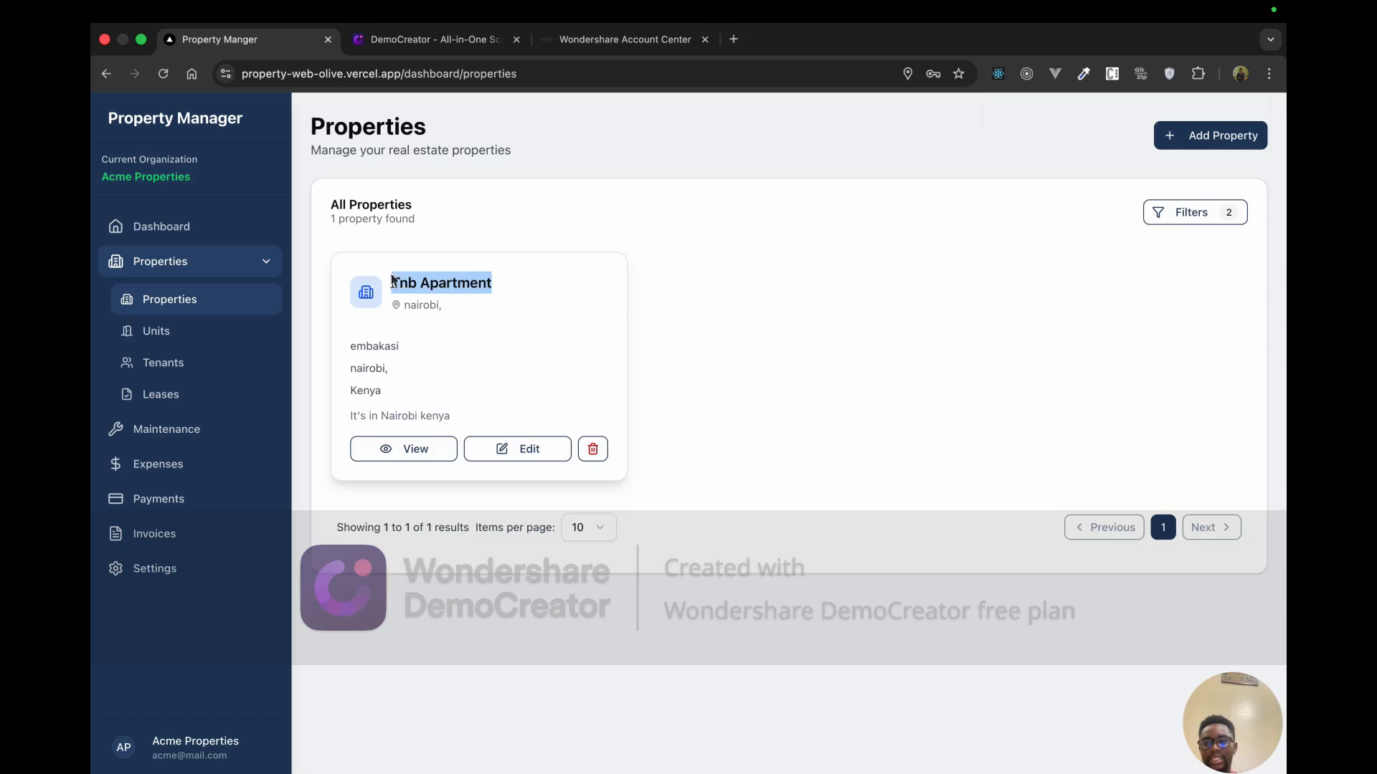
left_click(436, 452)
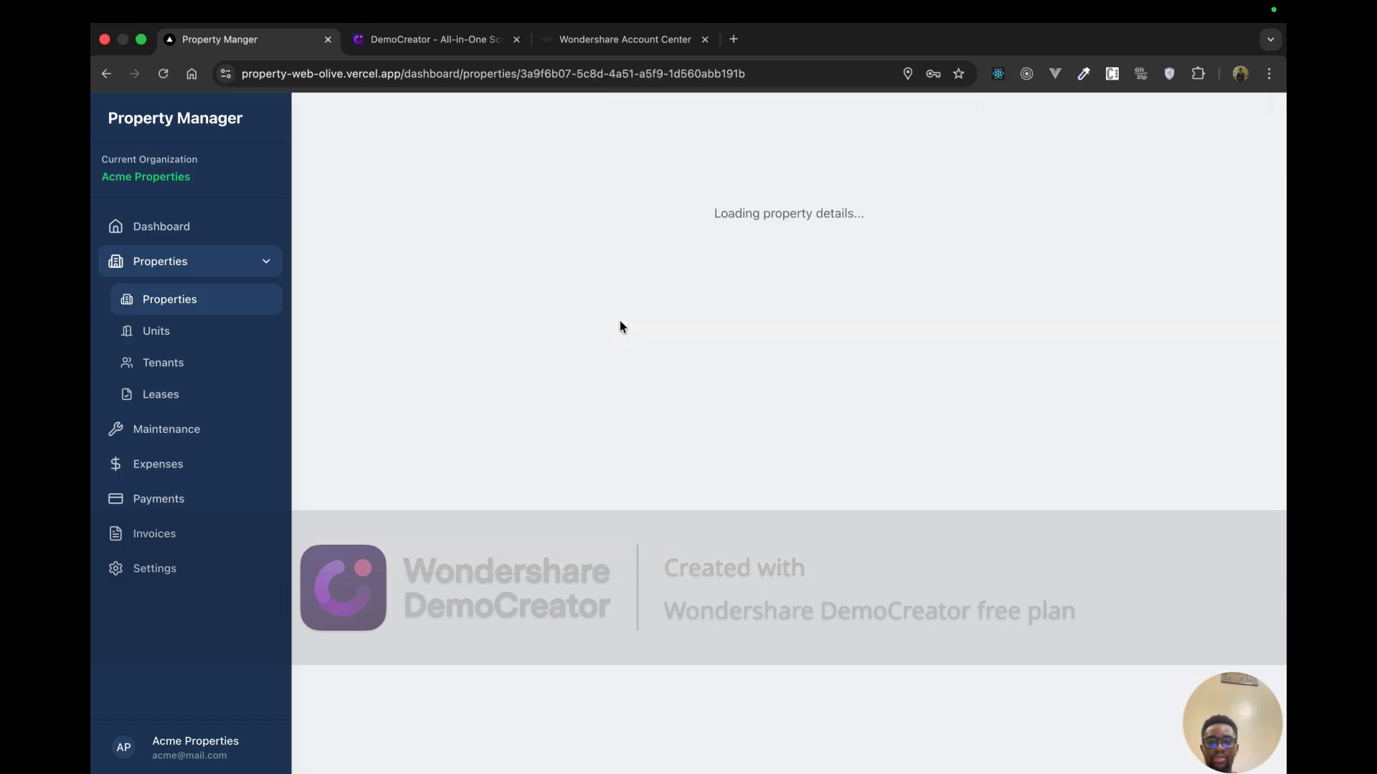
scroll(629, 421, "down", 1)
scroll(630, 422, "down", 3)
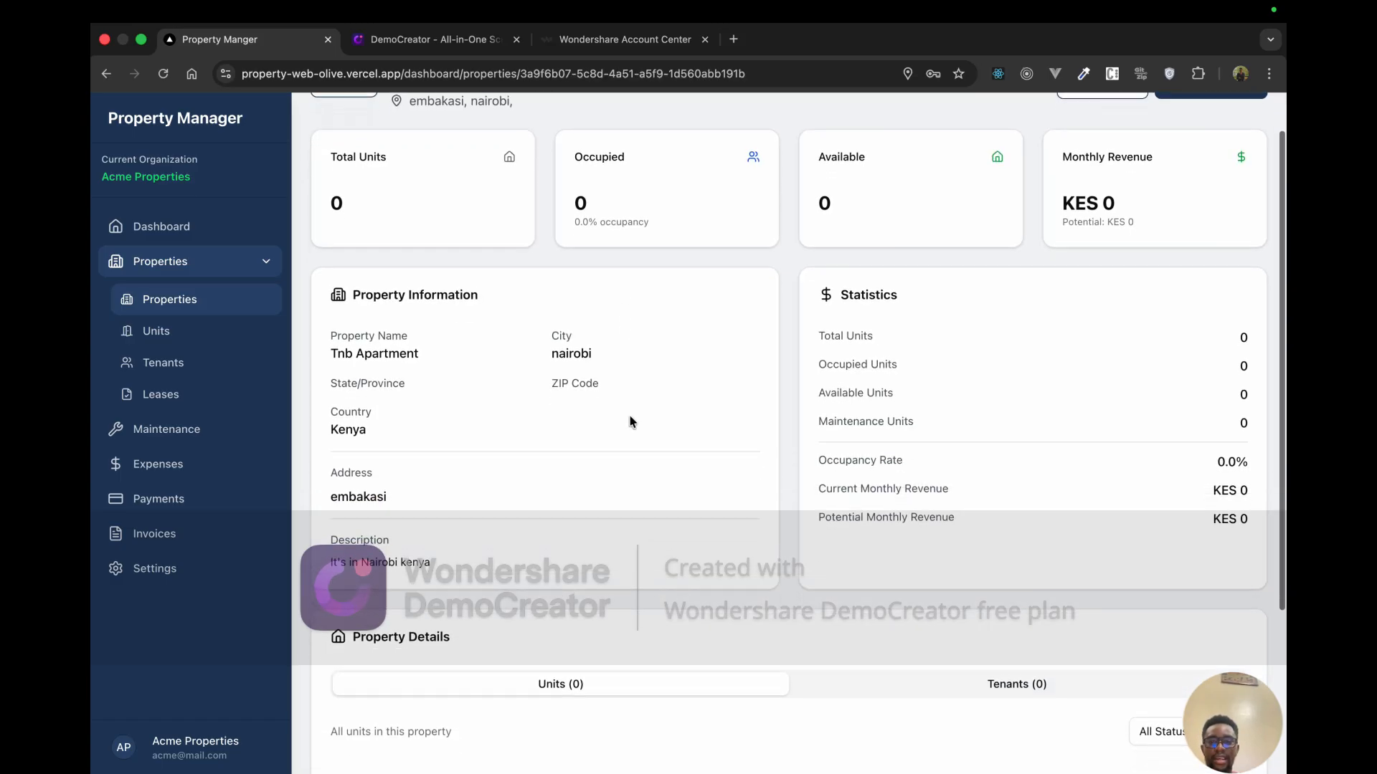
scroll(629, 421, "up", 3)
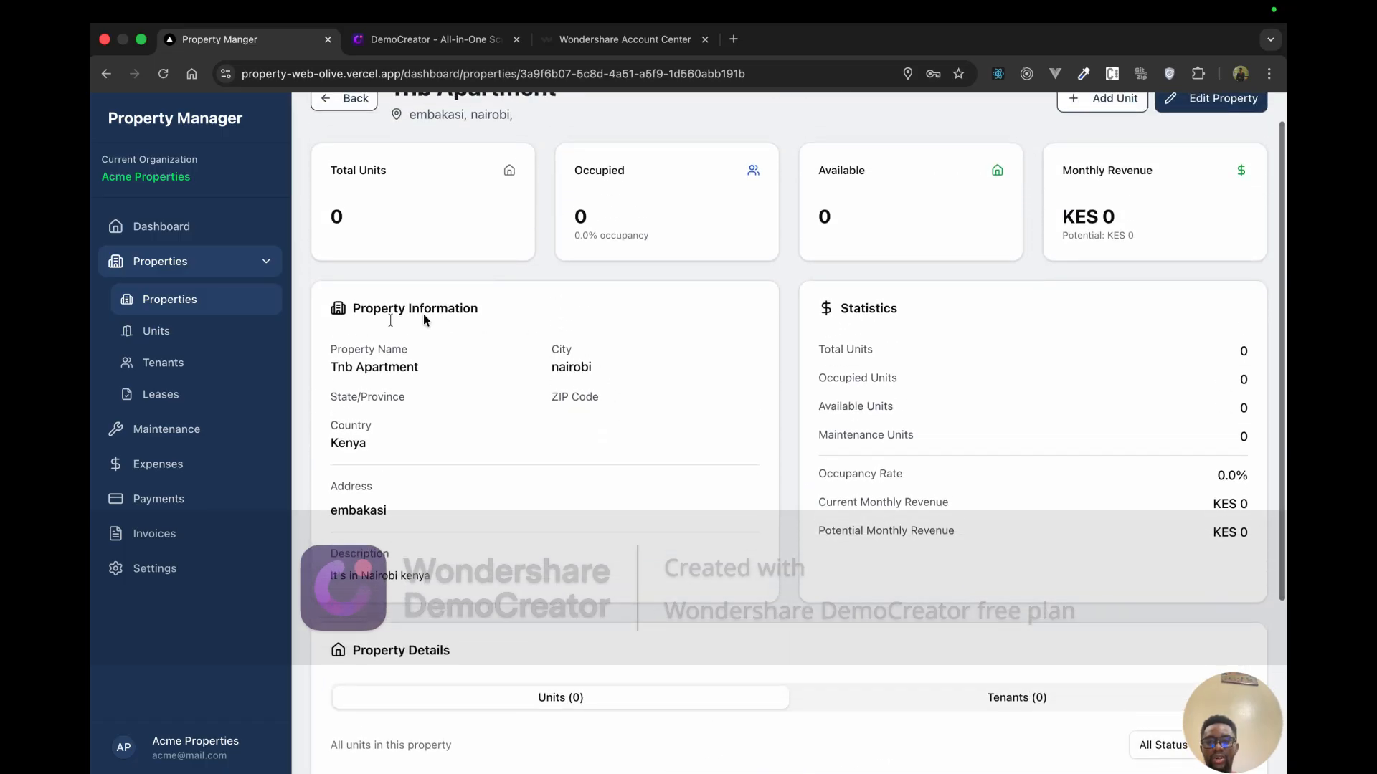
left_click_drag(337, 309, 445, 322)
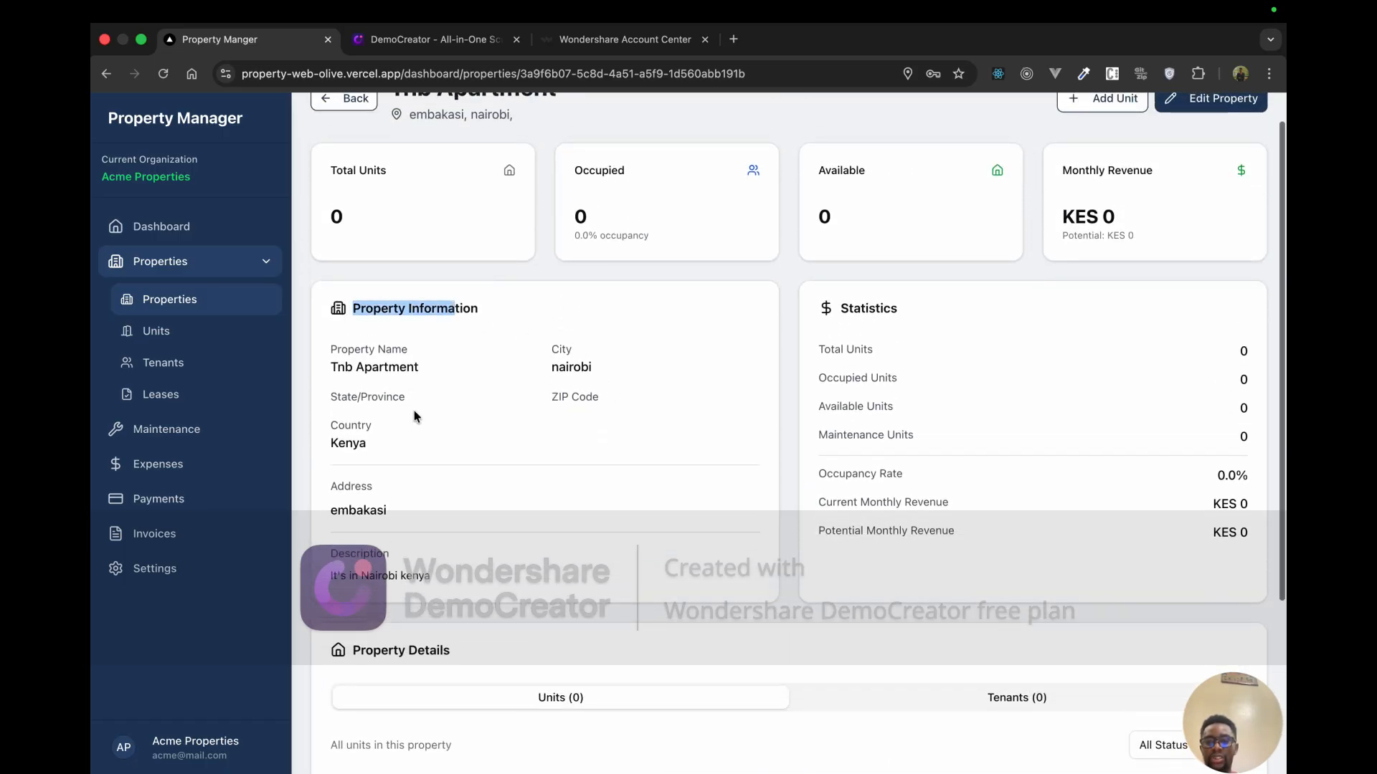
scroll(413, 402, "down", 1)
scroll(414, 402, "up", 2)
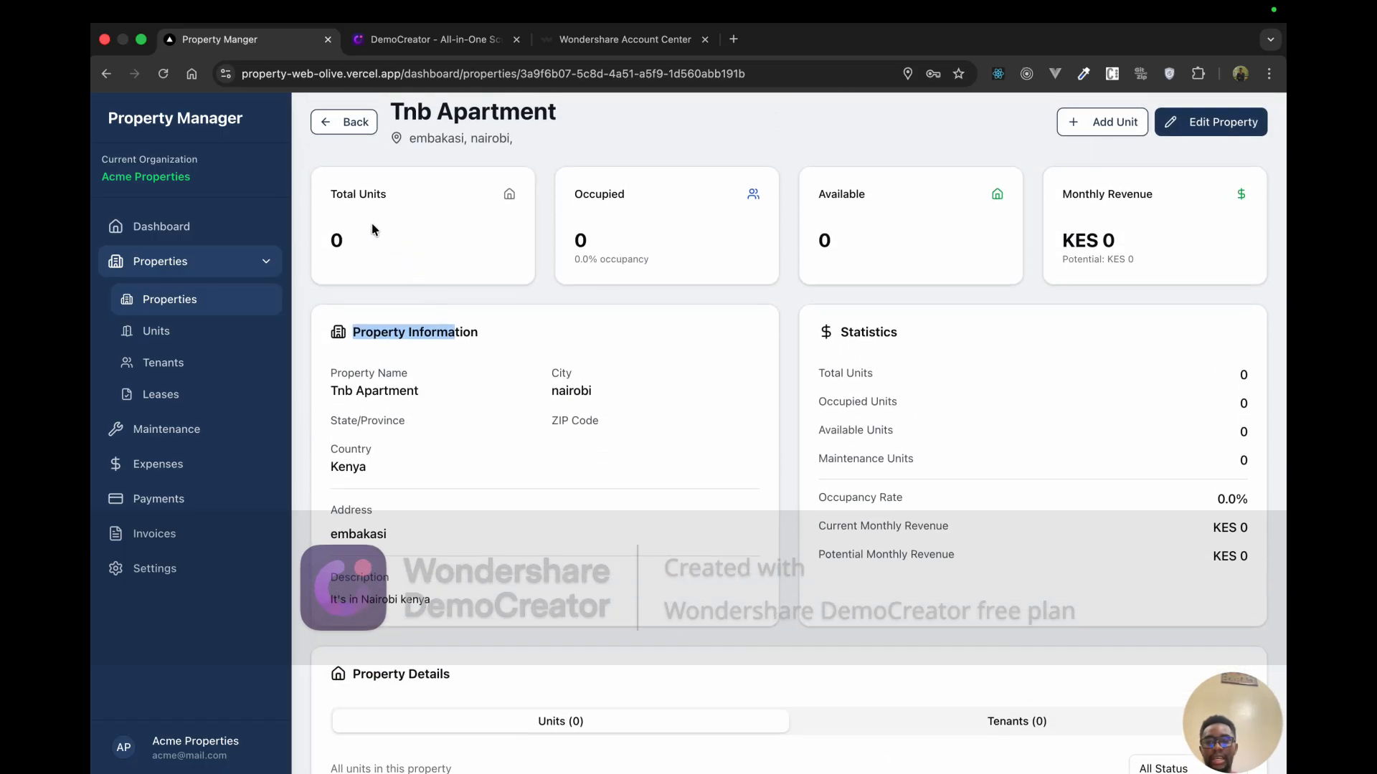
left_click_drag(370, 260, 329, 192)
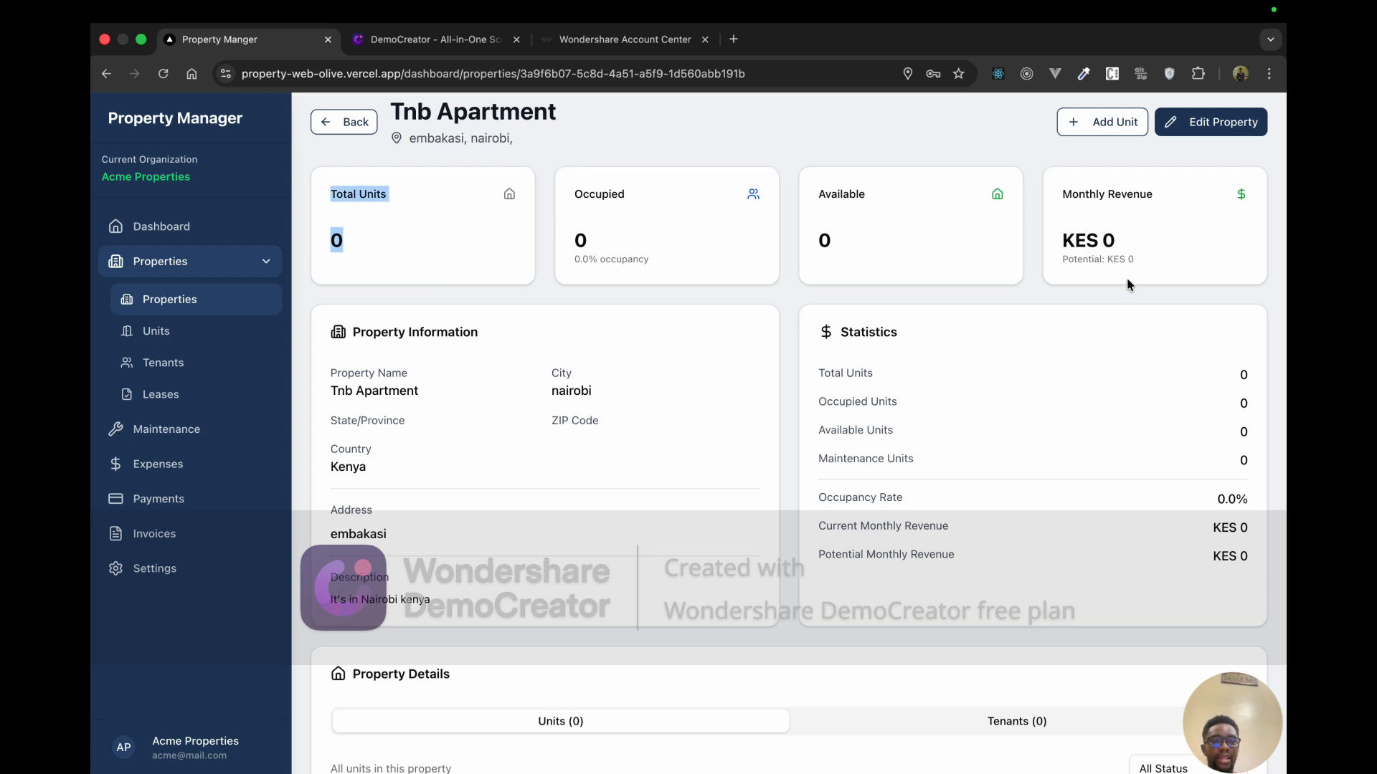
Step: Review the Statistics, tenants and units lists, then close Edit Property without changes
scroll(1126, 278, "down", 1)
left_click_drag(813, 280, 945, 290)
scroll(910, 329, "down", 1)
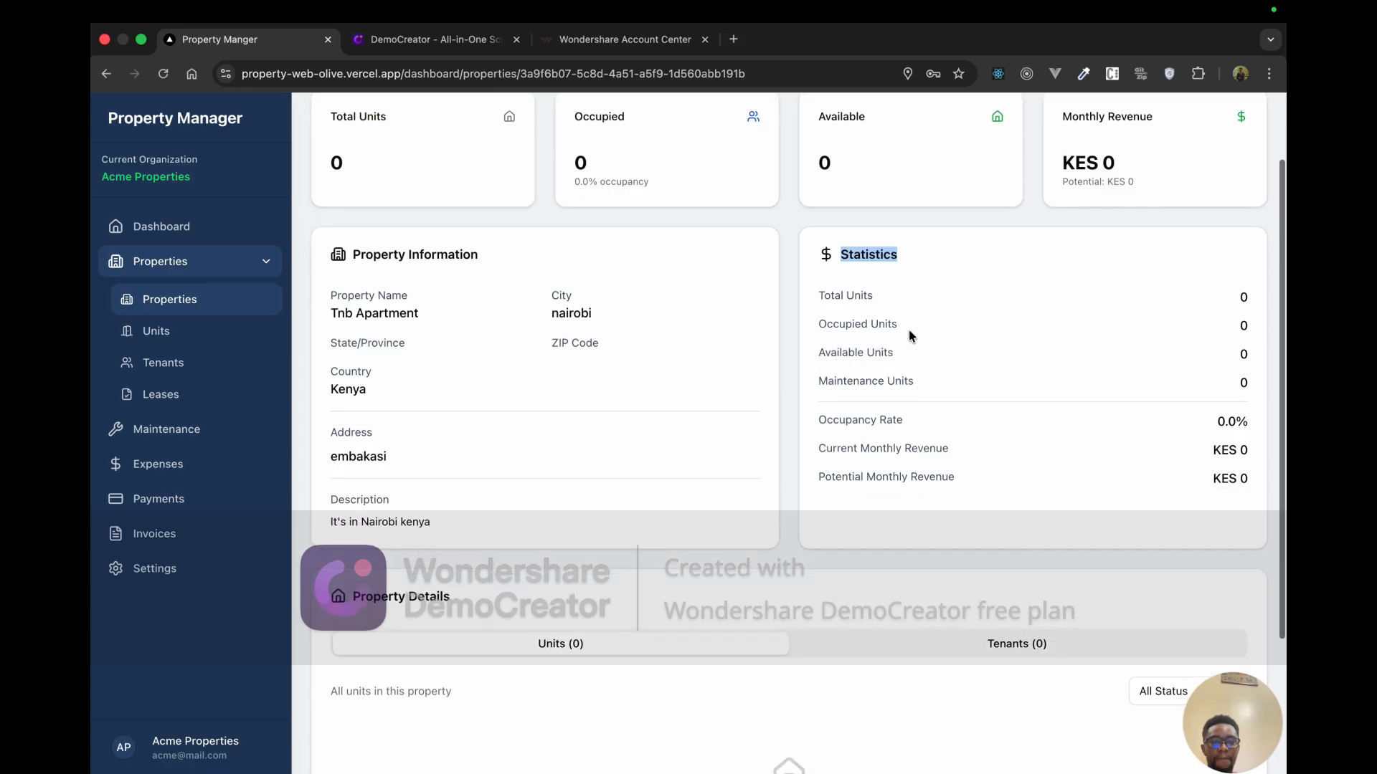
left_click(828, 296)
left_click_drag(830, 296, 984, 425)
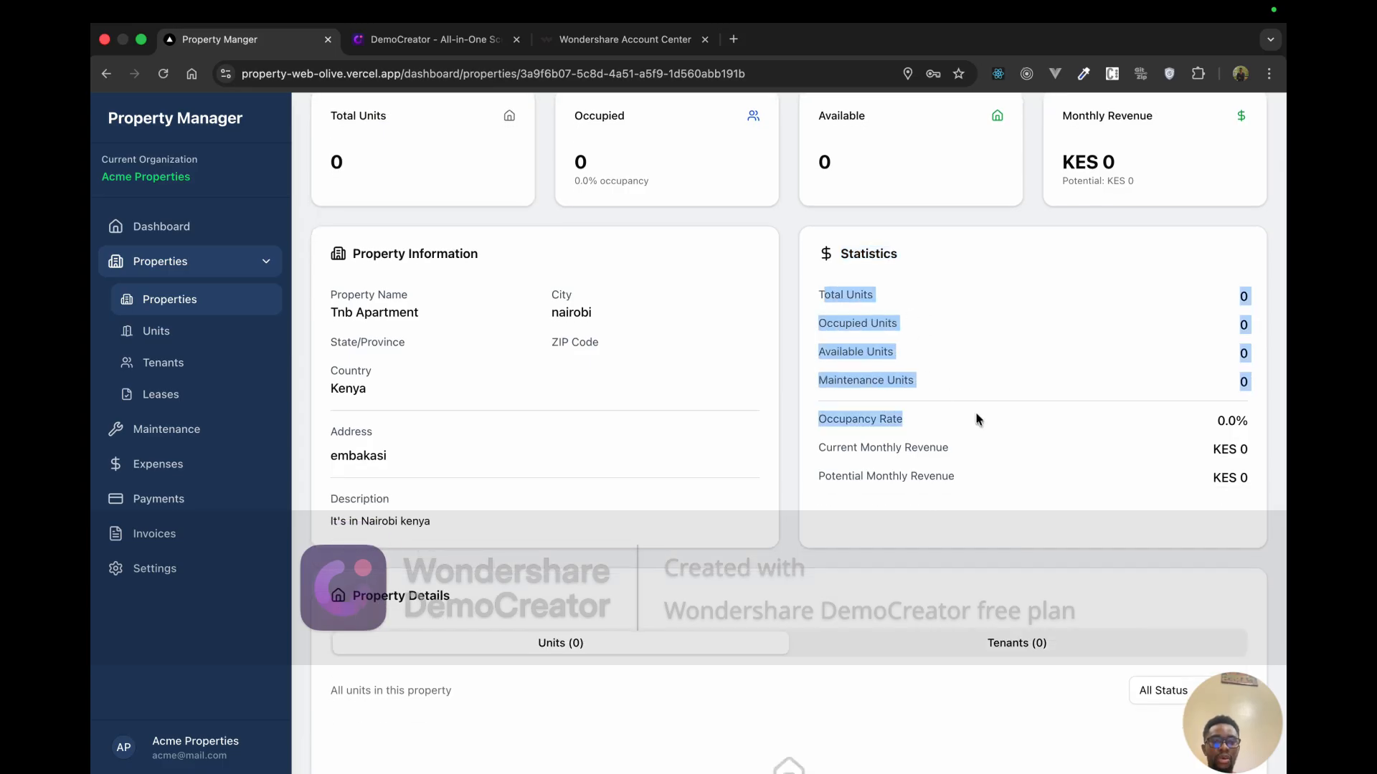
left_click(975, 411)
scroll(975, 412, "down", 1)
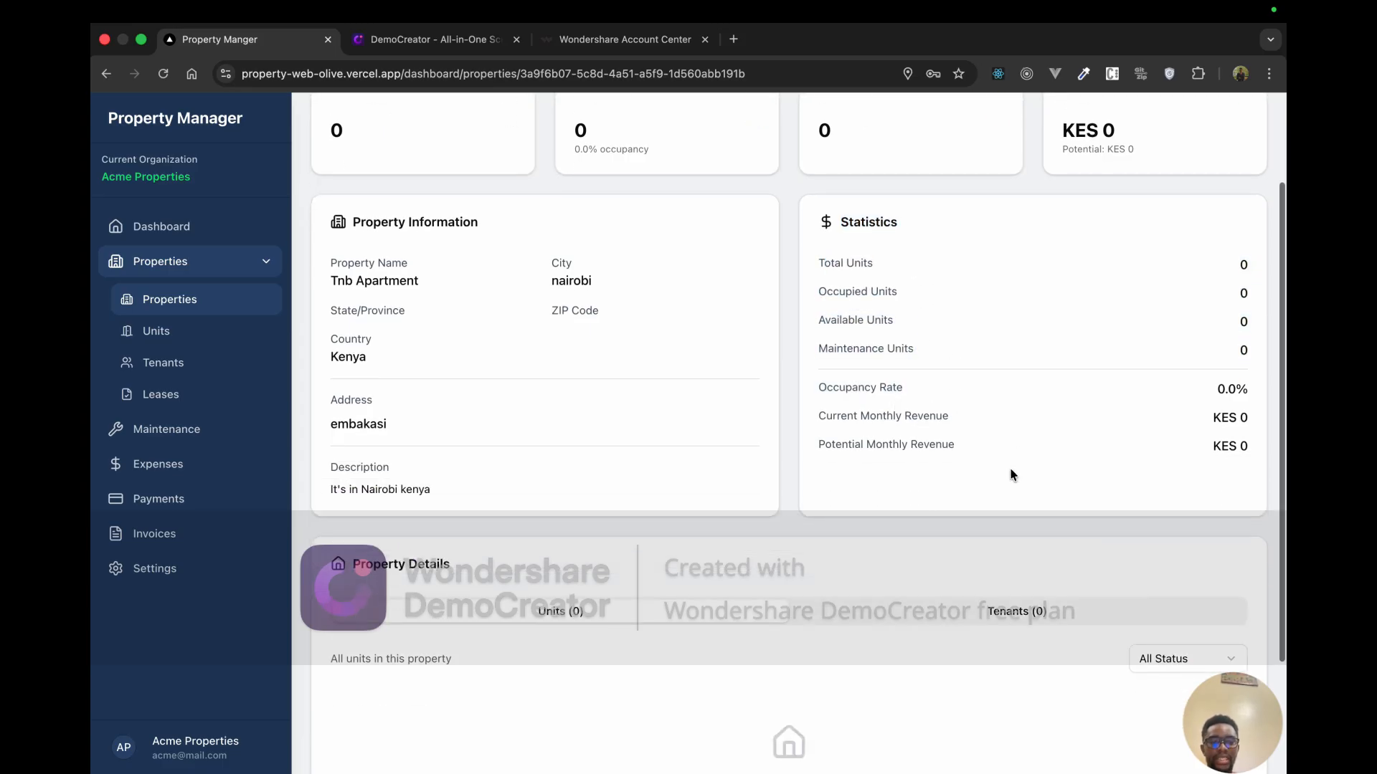
scroll(1011, 471, "down", 5)
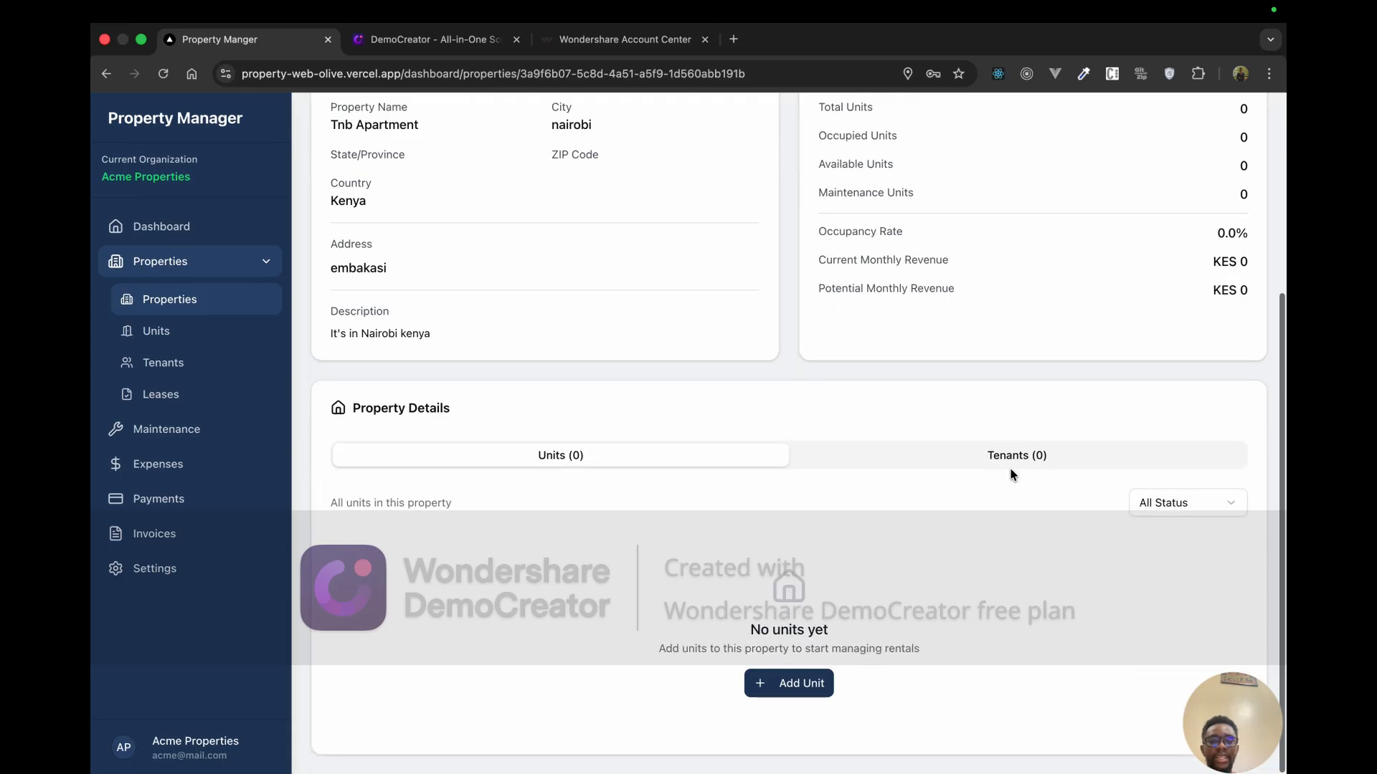
left_click(1012, 461)
left_click(572, 499)
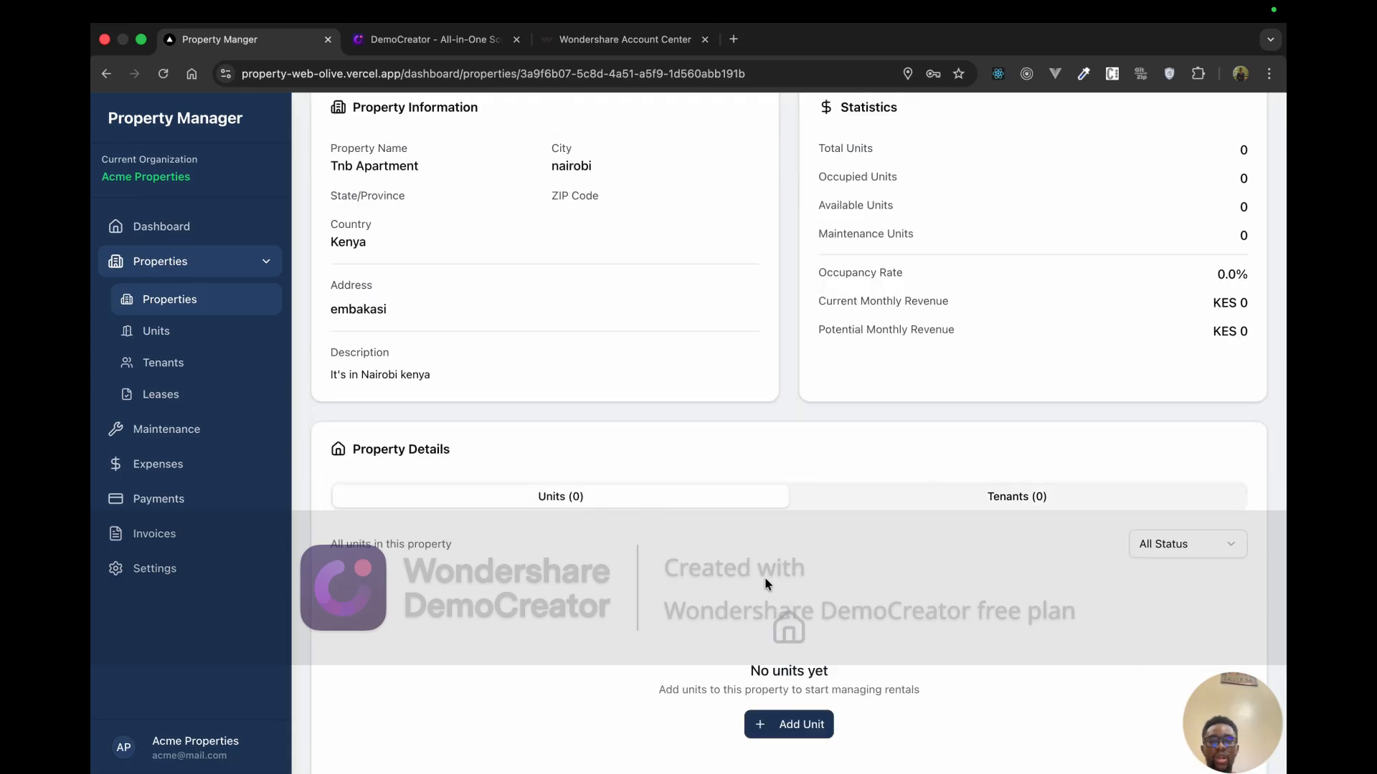
scroll(764, 578, "up", 6)
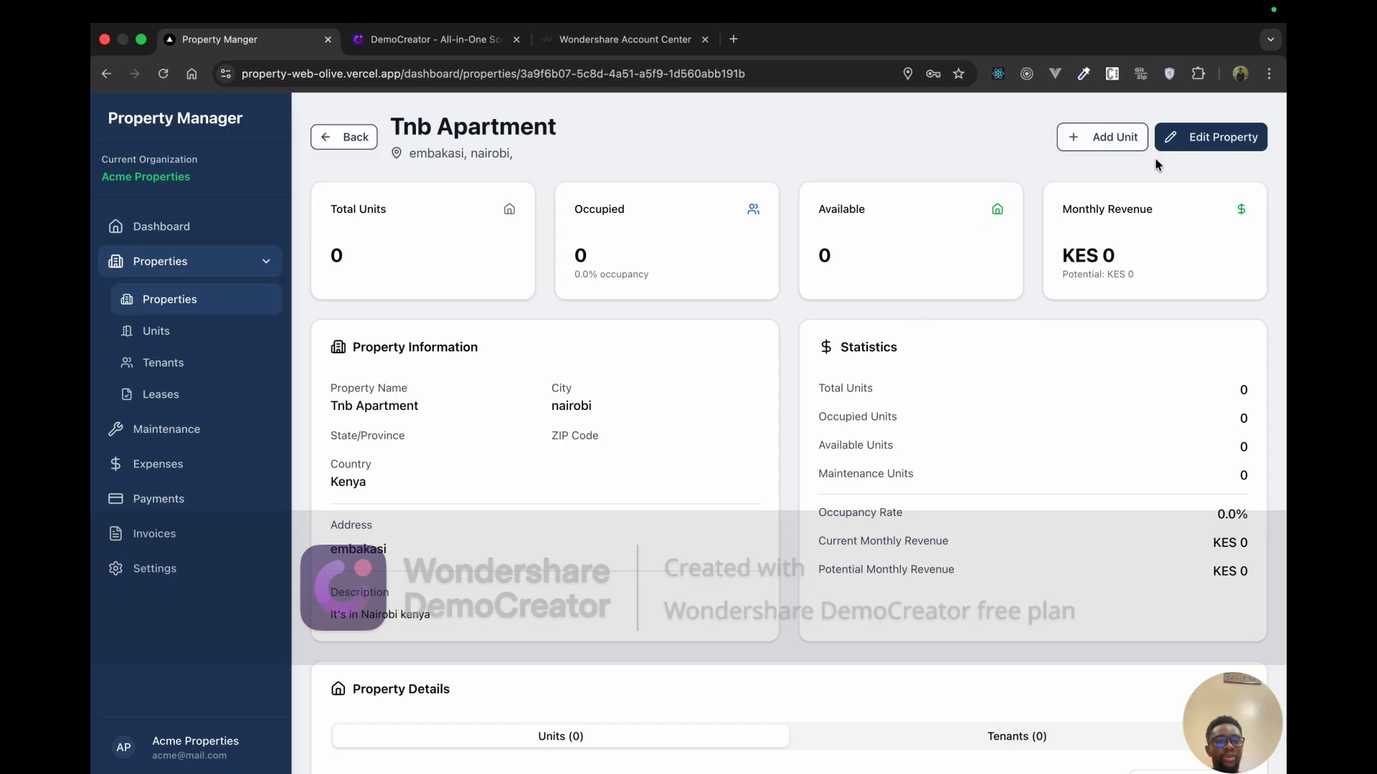
left_click(1182, 144)
left_click(870, 240)
Step: Start a new unit with number A03, floor 1 and type 2 Bedroom
left_click(1105, 153)
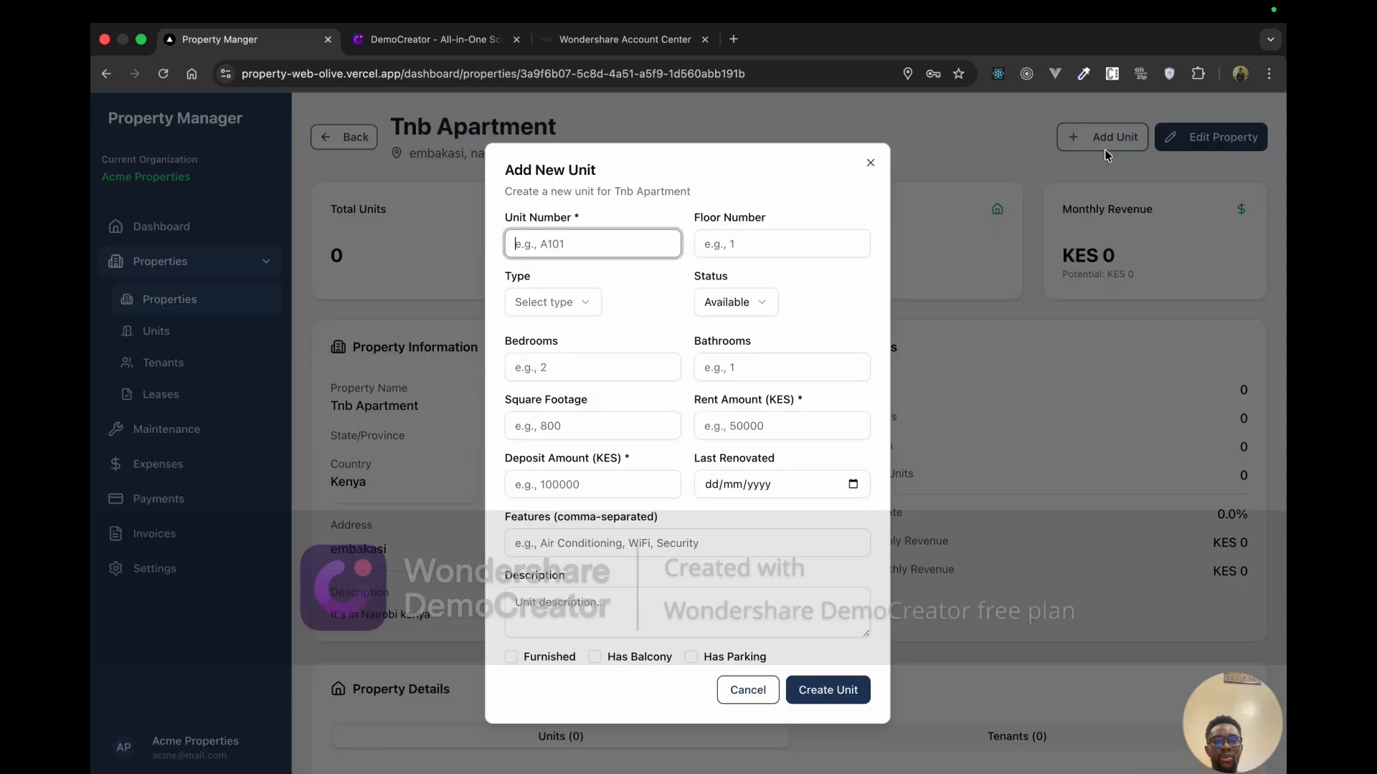
left_click(599, 252)
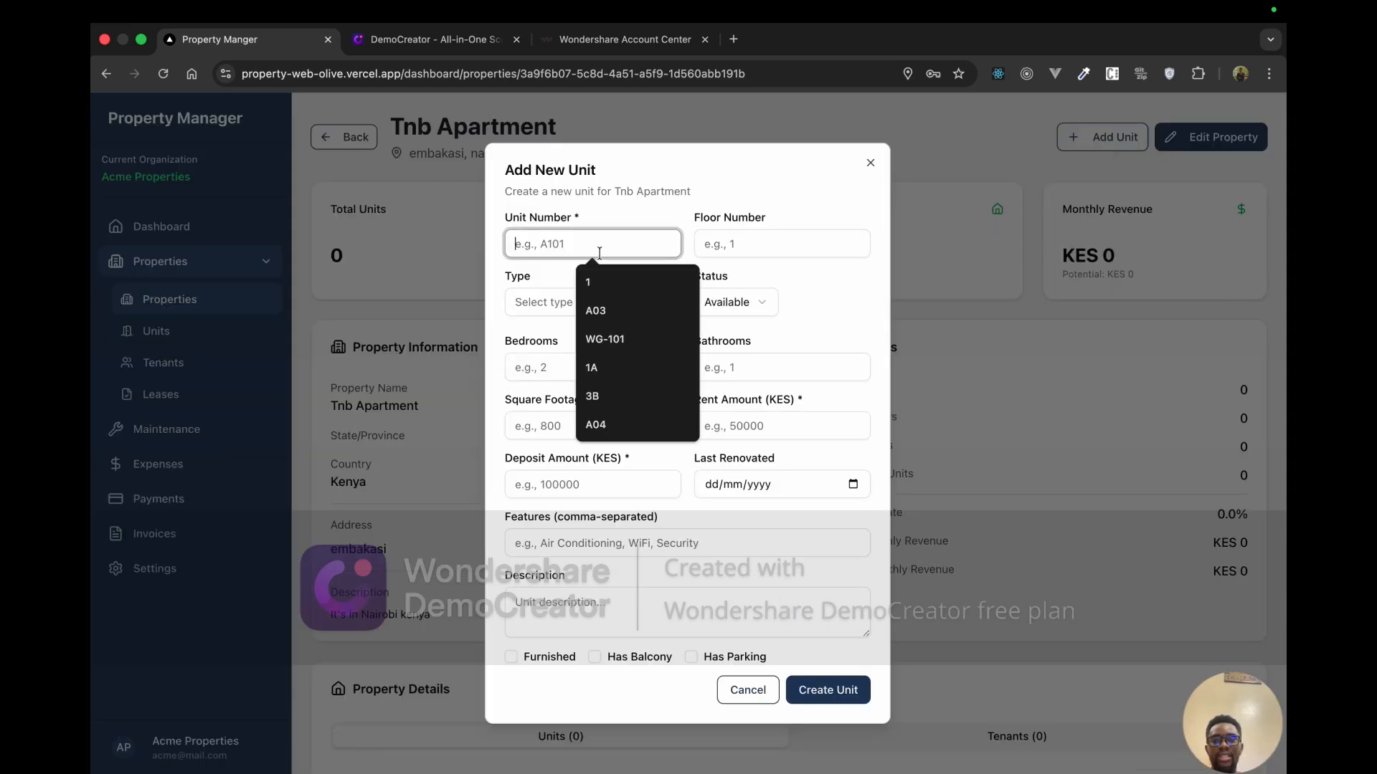
left_click(603, 311)
left_click(745, 250)
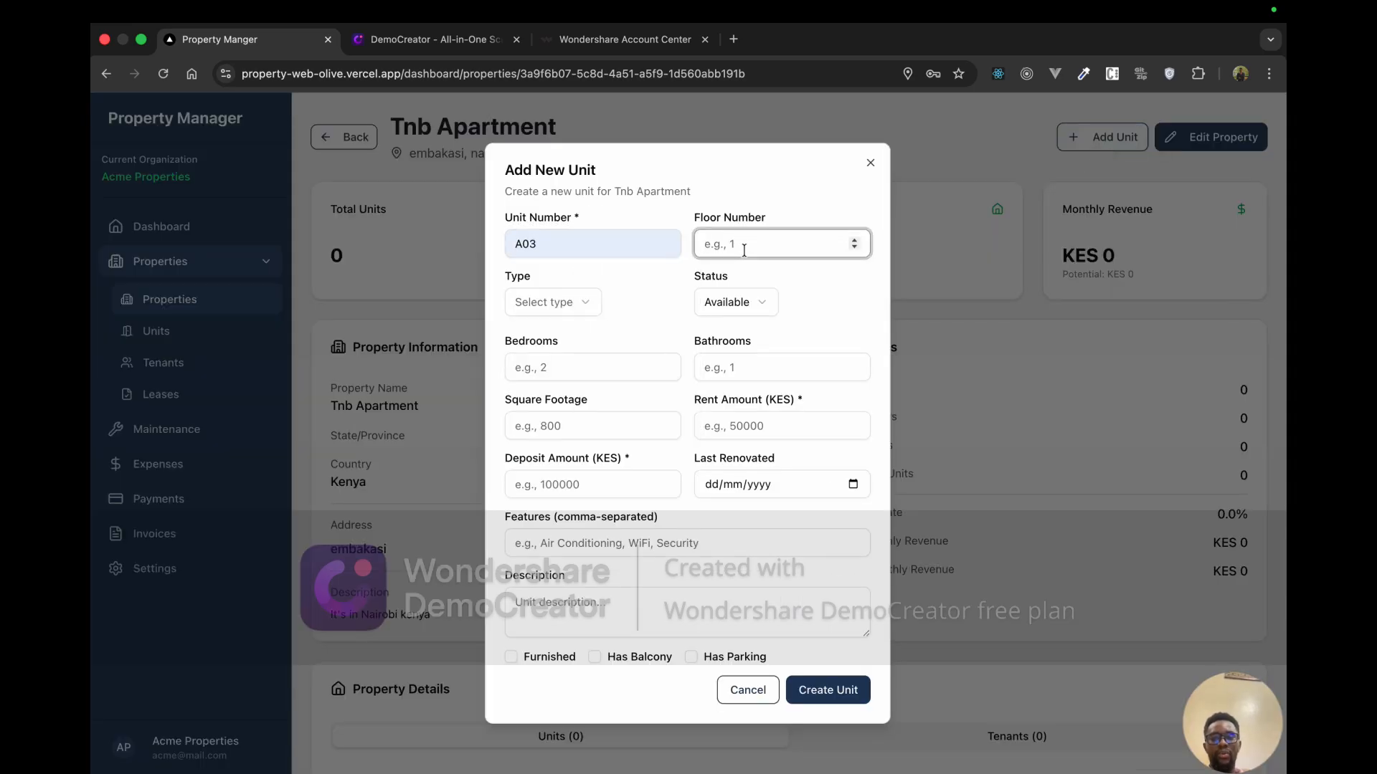
type("1")
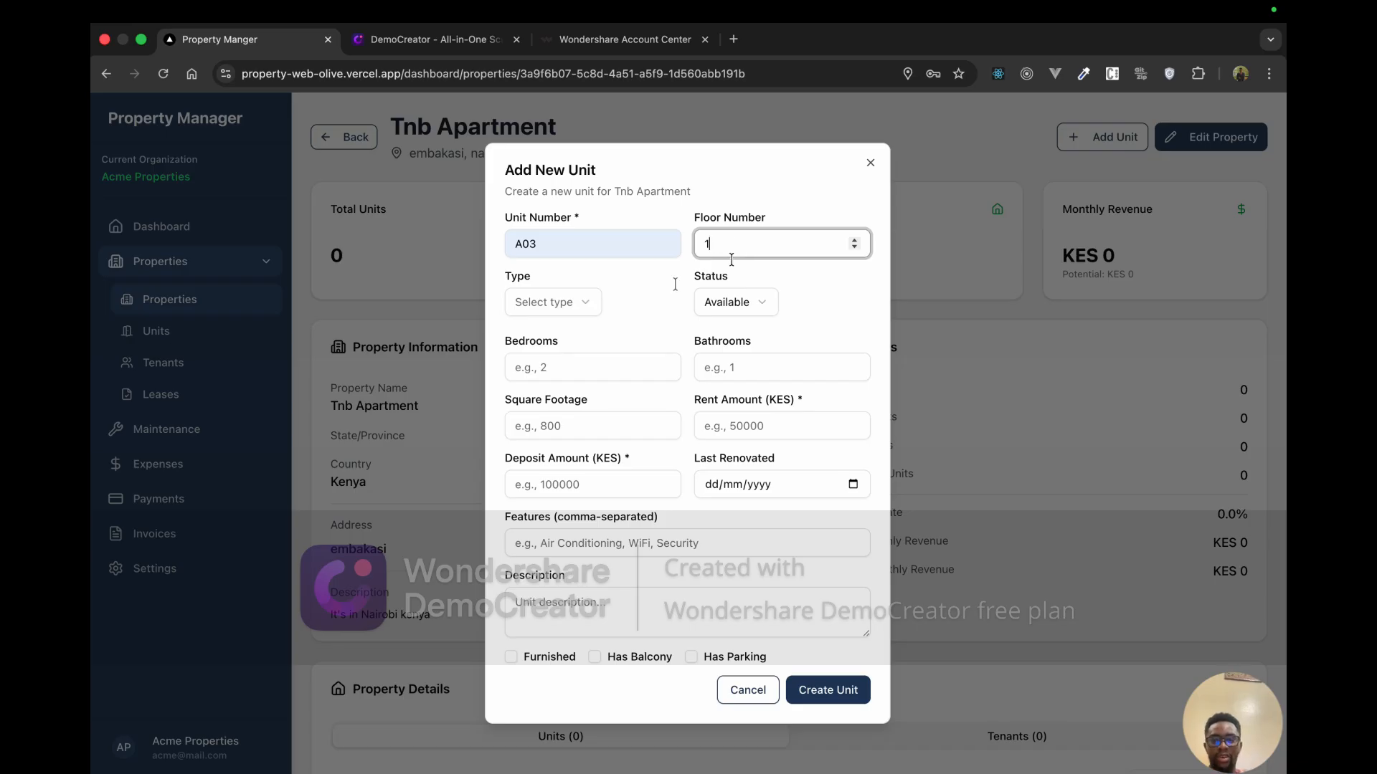
left_click(581, 307)
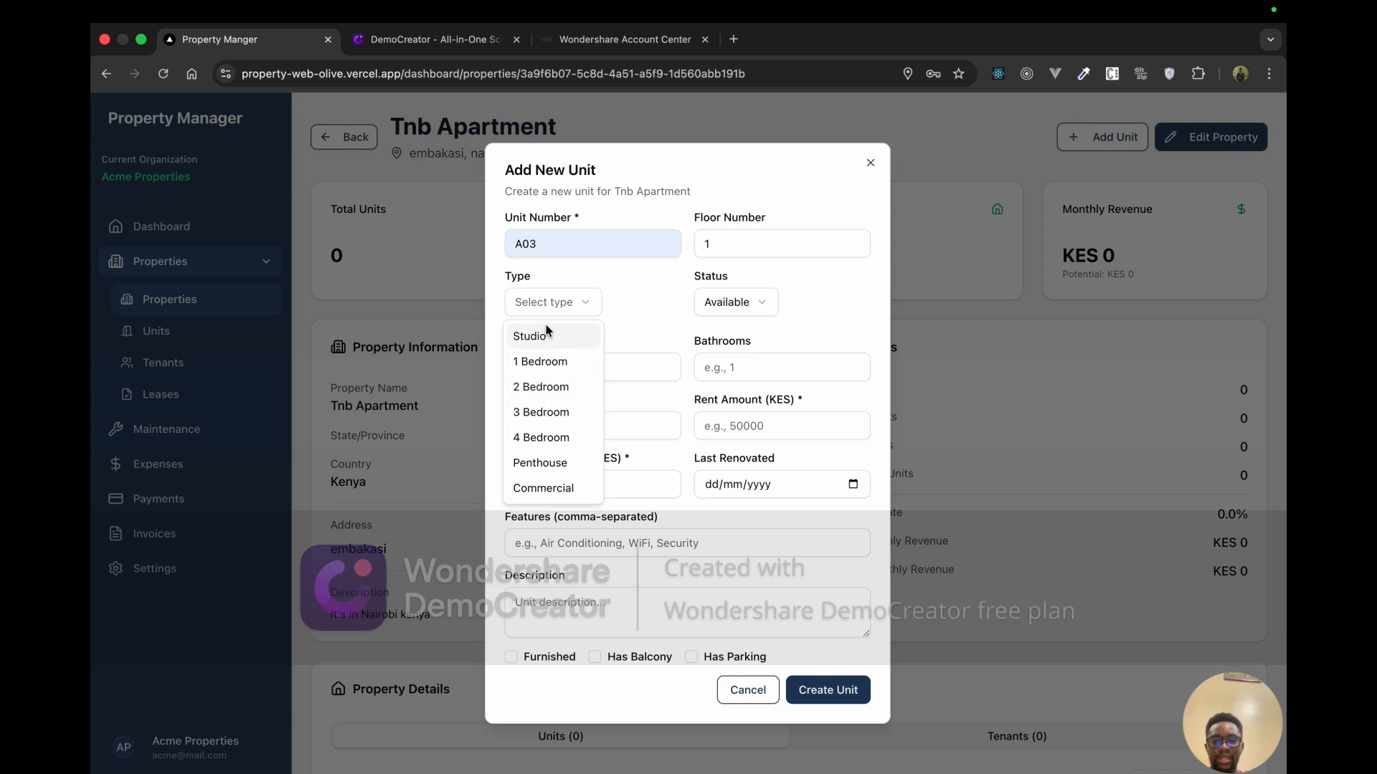
left_click(550, 391)
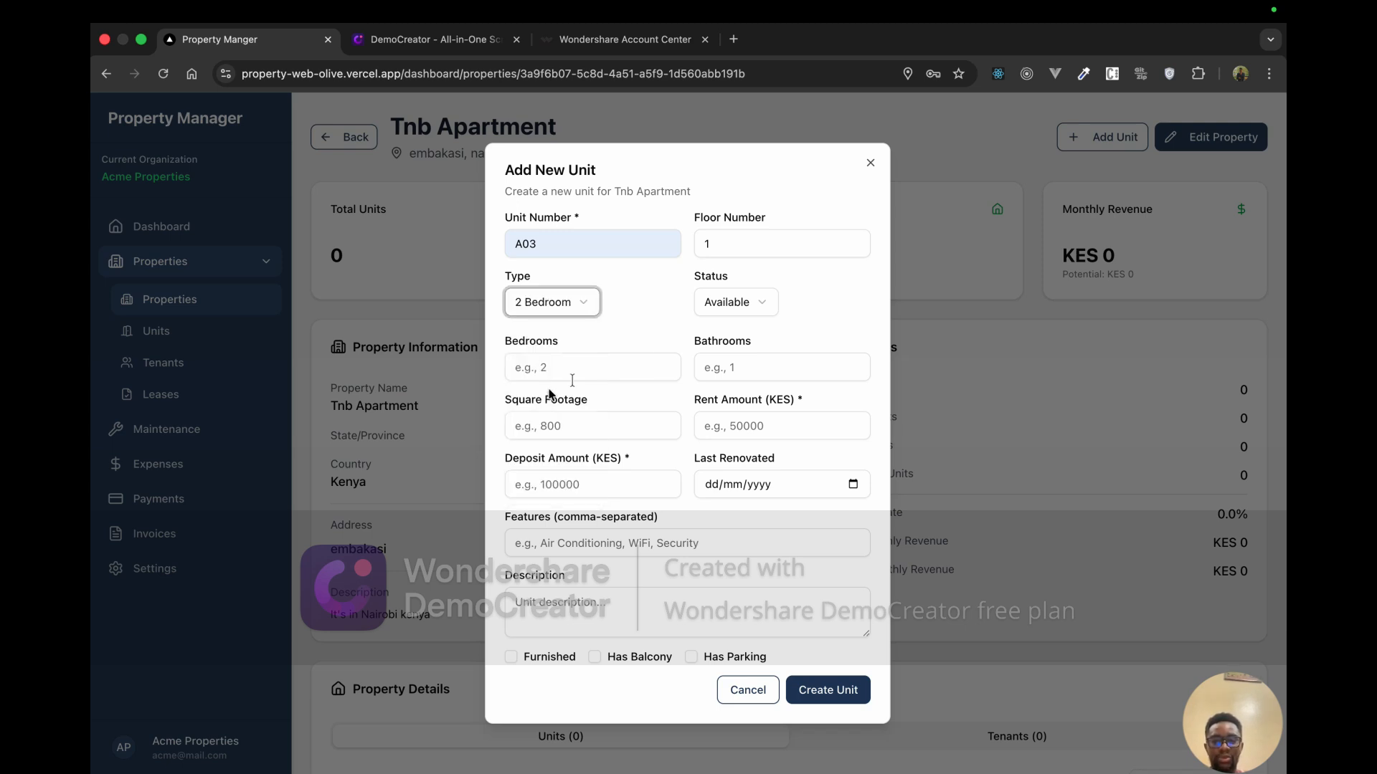
Step: Set the unit status to Available
left_click(739, 304)
left_click(738, 363)
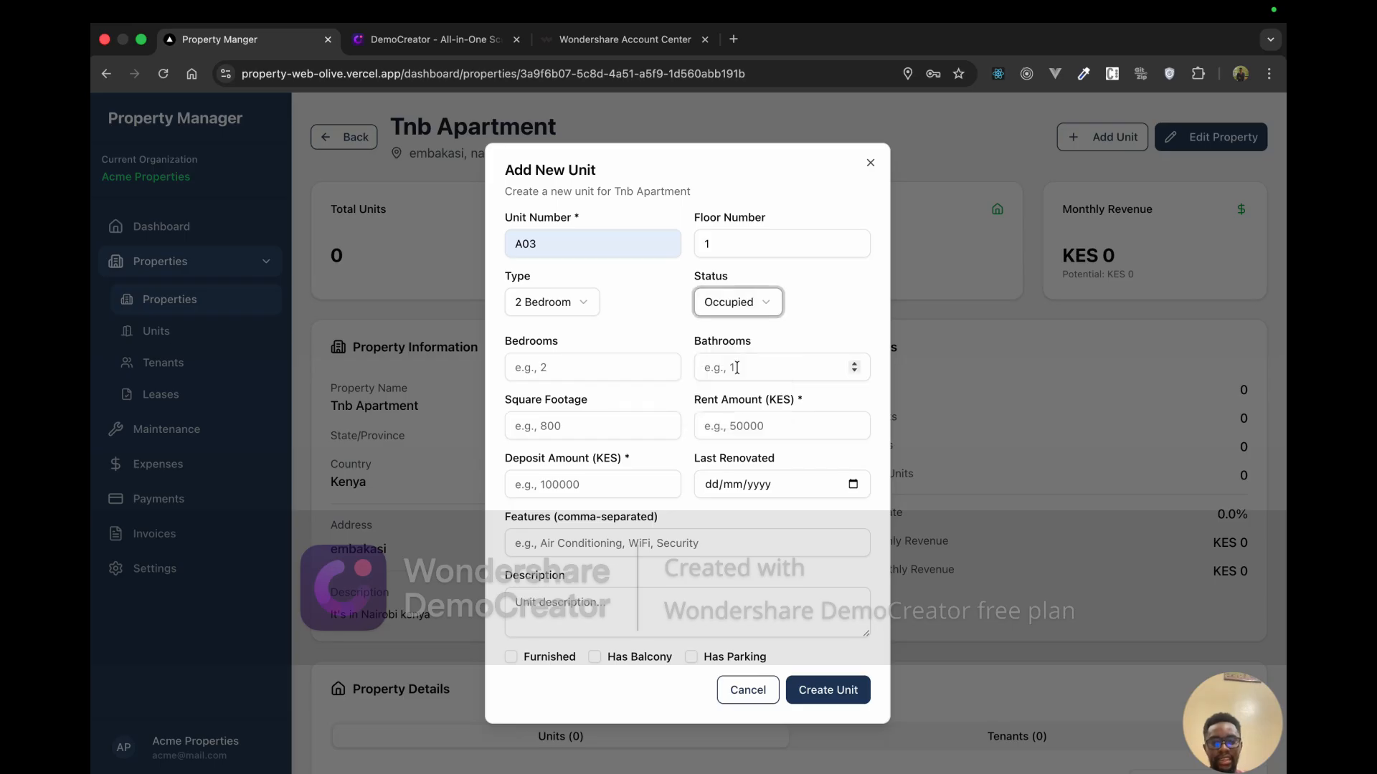
left_click(740, 304)
left_click(742, 344)
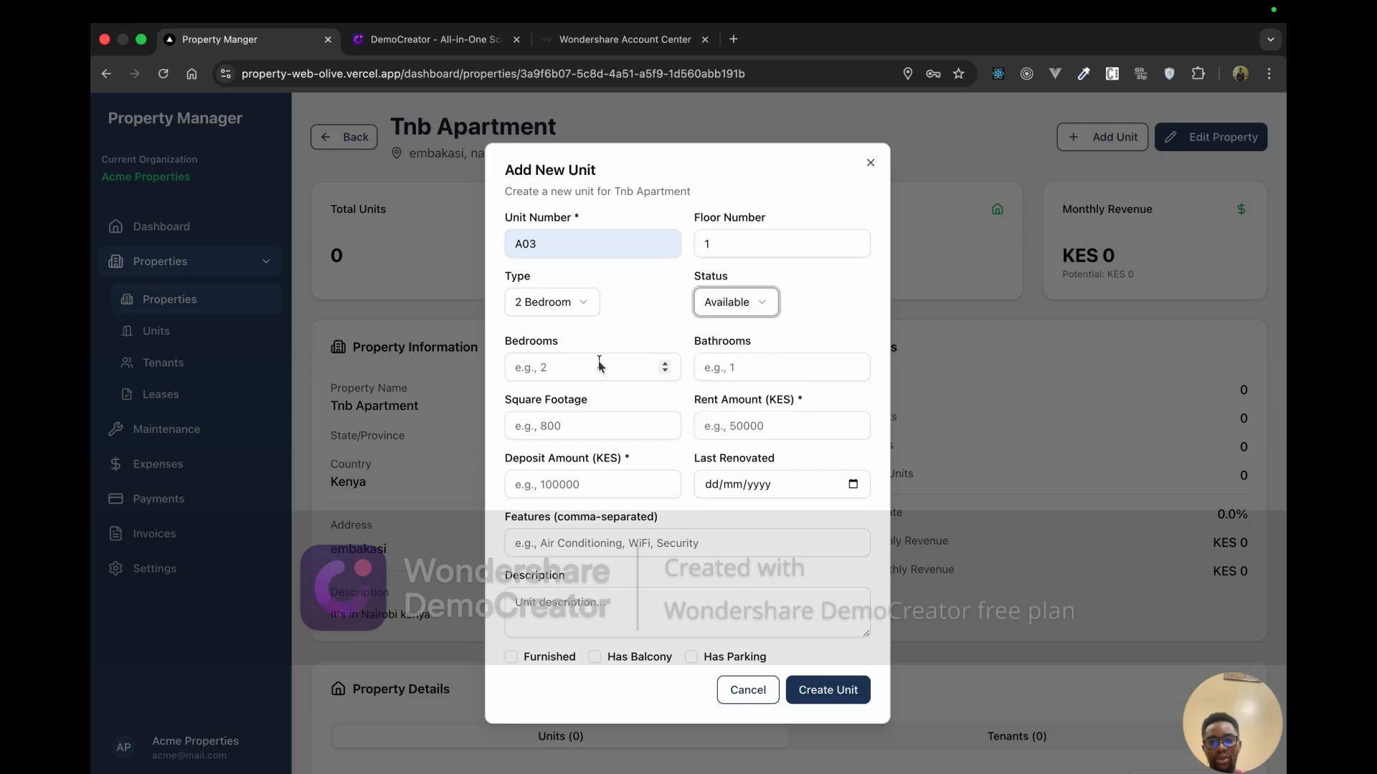
Step: Enter 3 bedrooms, 1 bathroom and 800 square footage
left_click(599, 362)
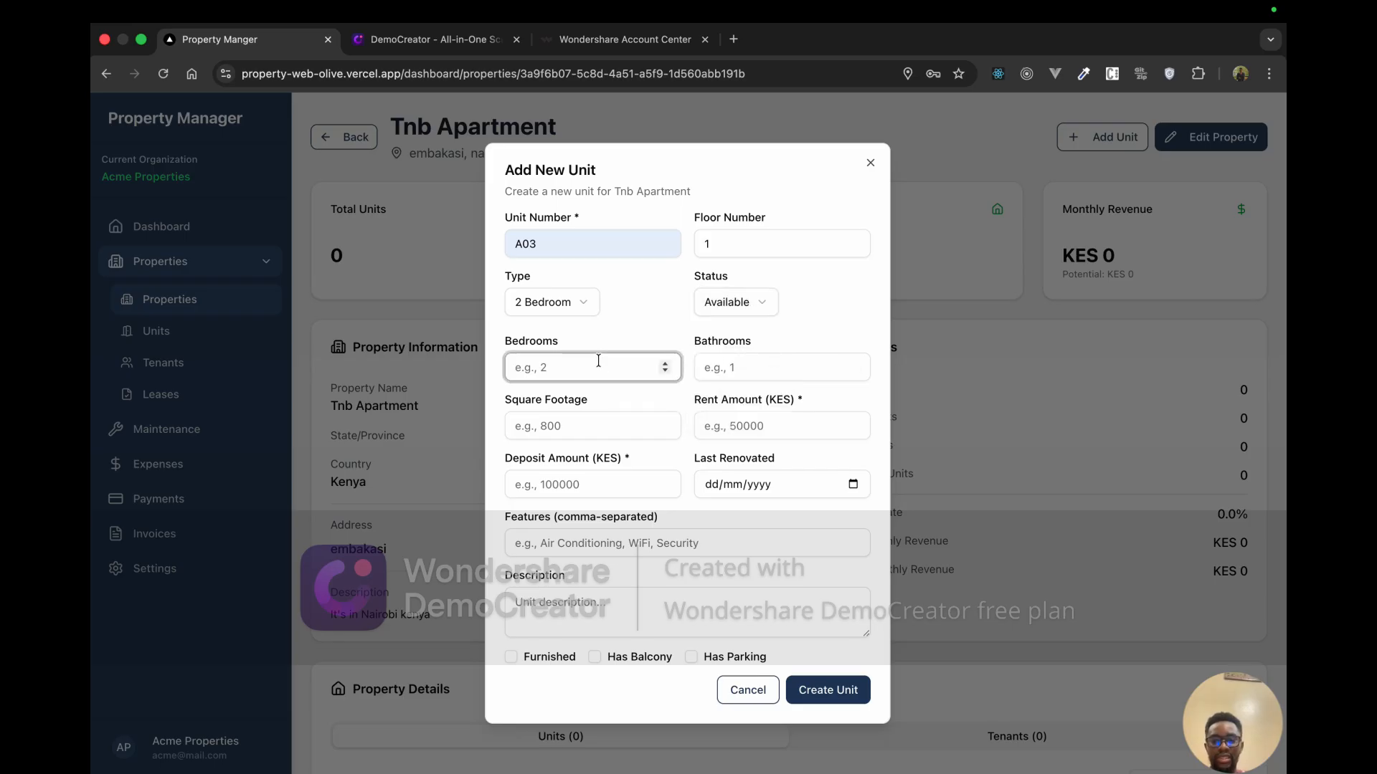
left_click(711, 370)
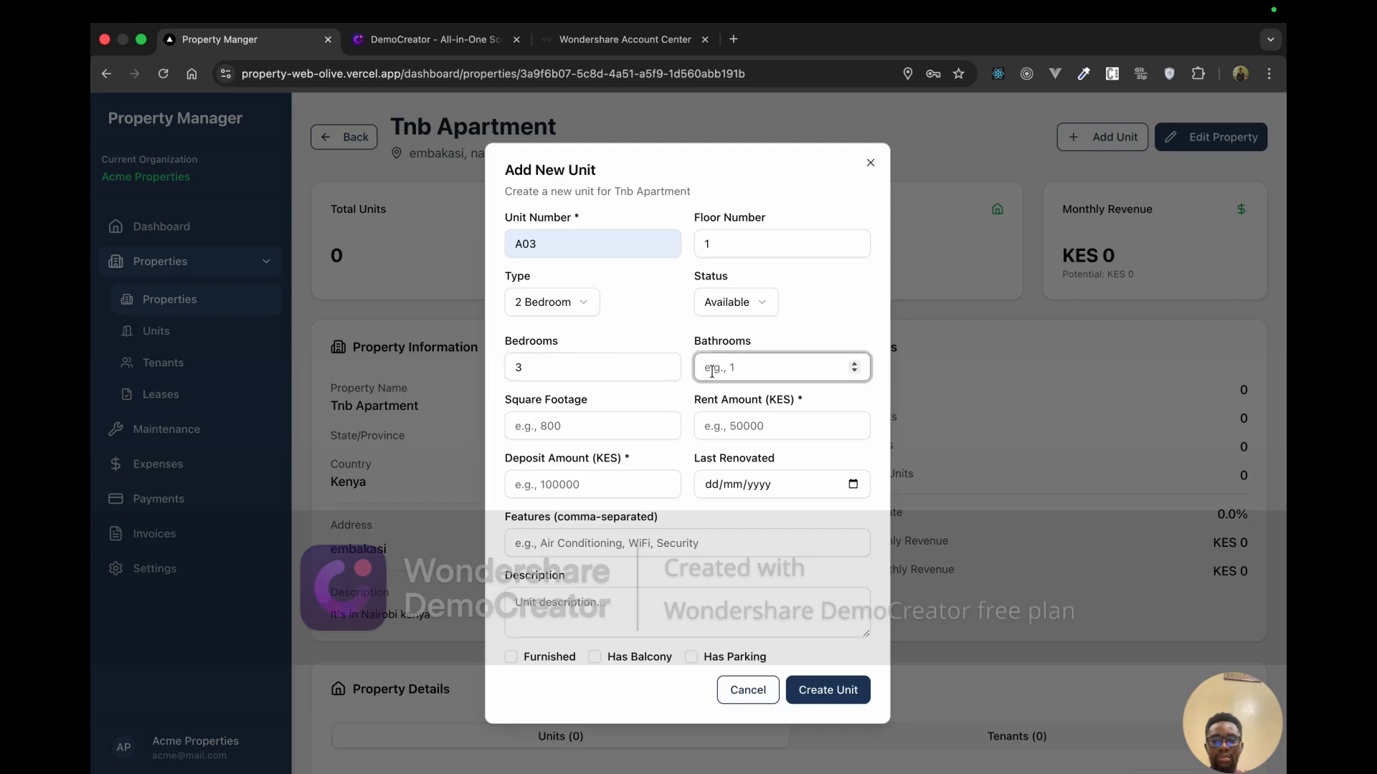
type("3")
key("BackSpace")
type("1")
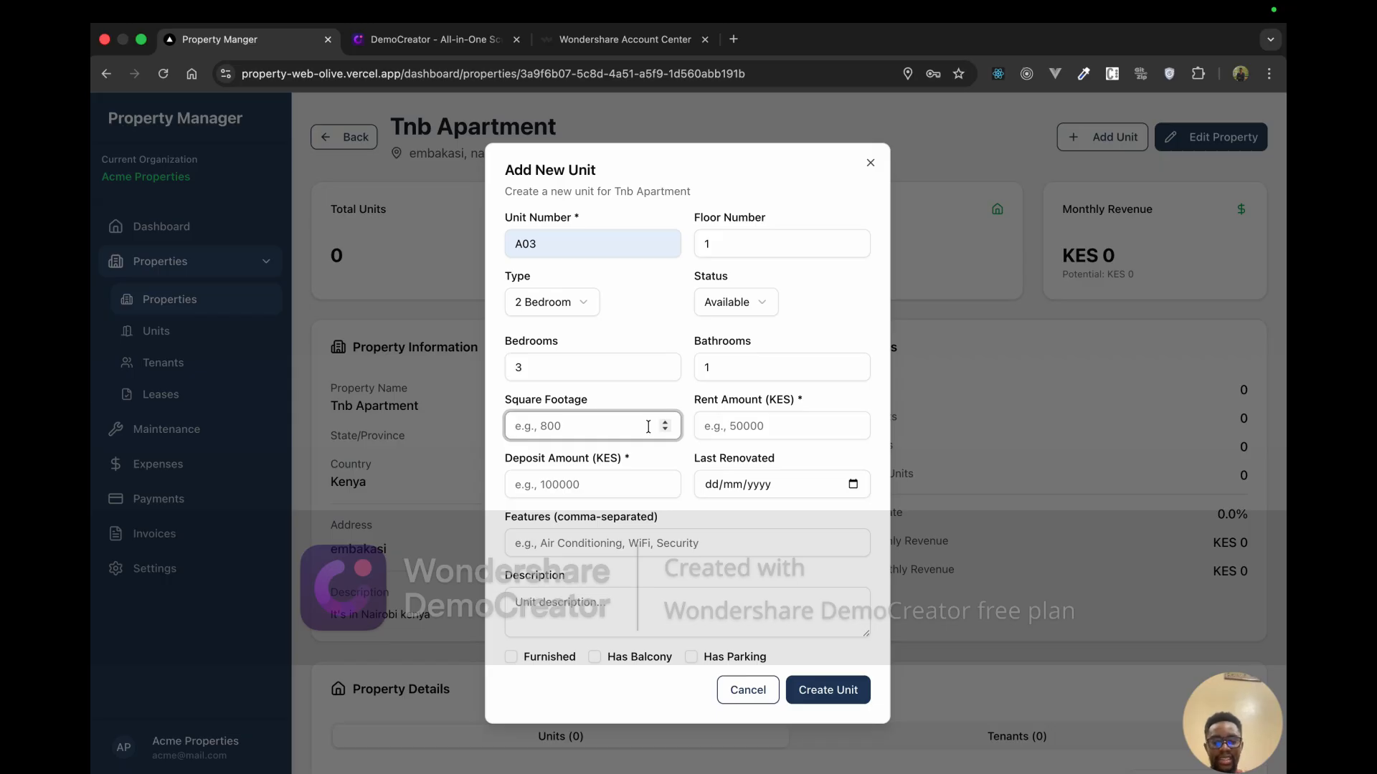
type("800")
left_click(739, 423)
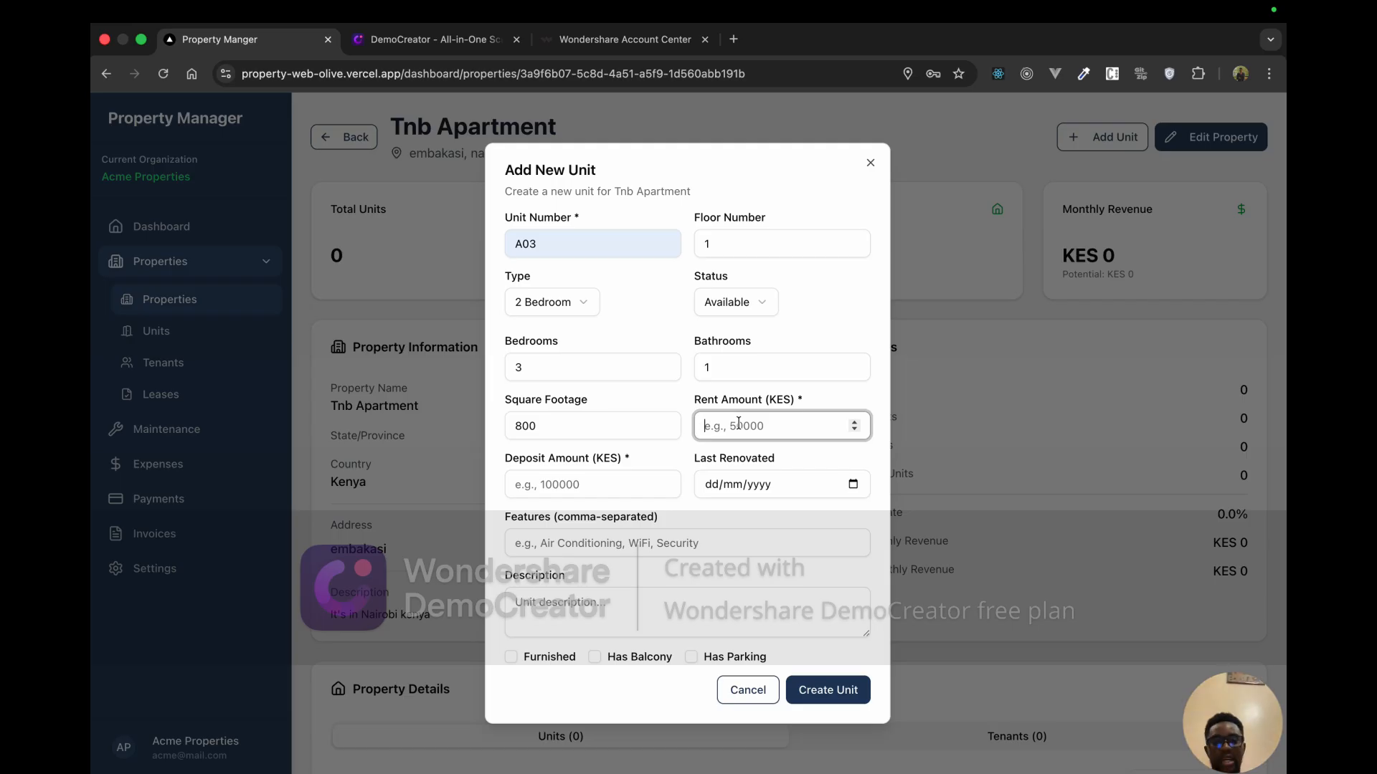
left_click(696, 406)
left_click(770, 403)
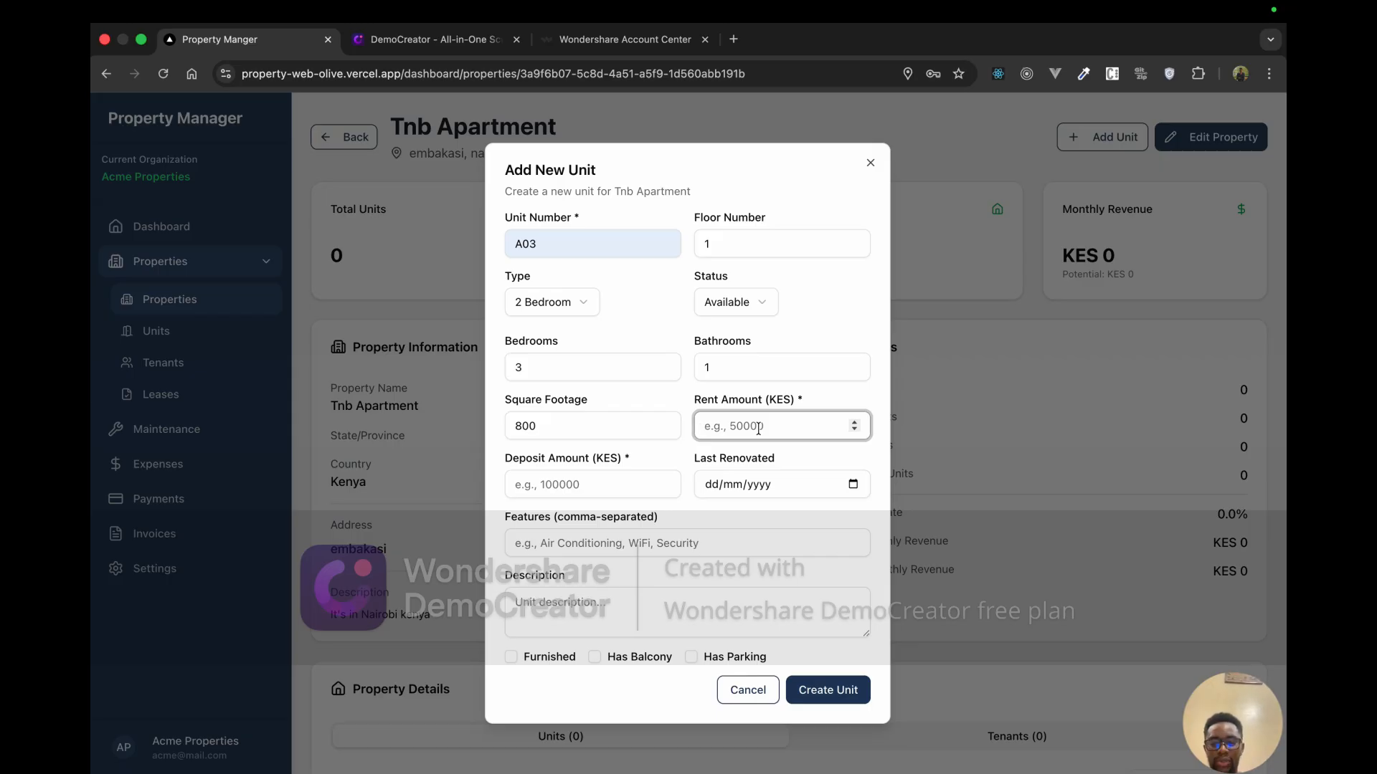
Step: Enter 25000 for rent and deposit and set Last Renovated to 03/12/2025
type("25000")
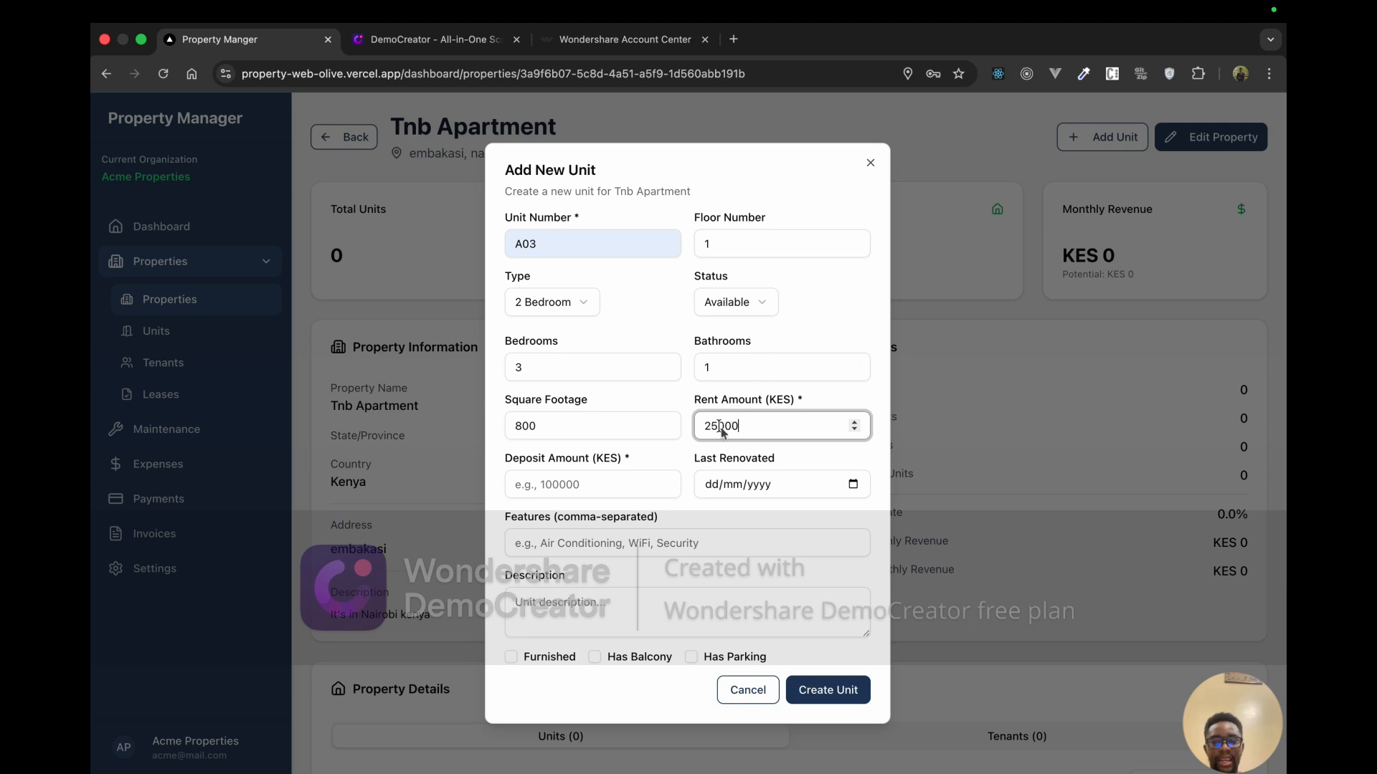
left_click(543, 488)
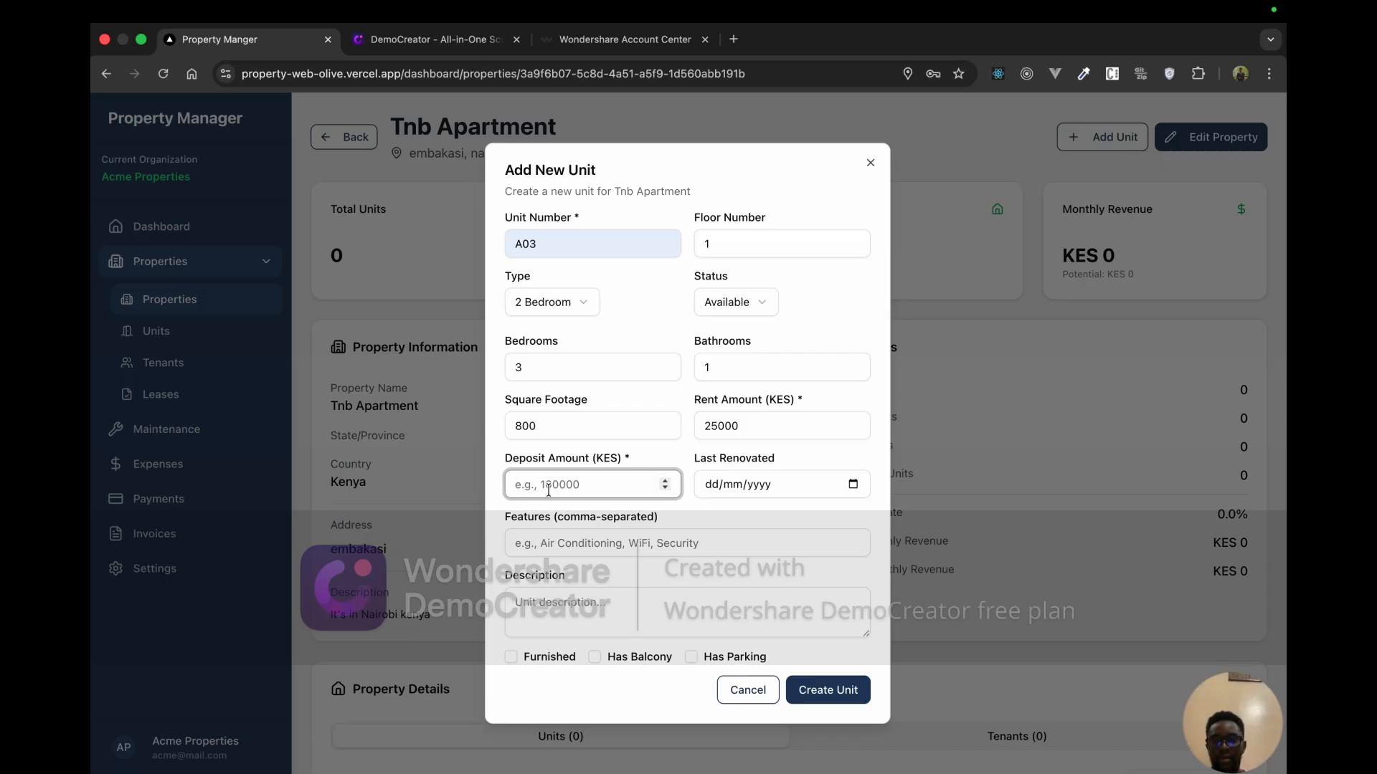
type("25000")
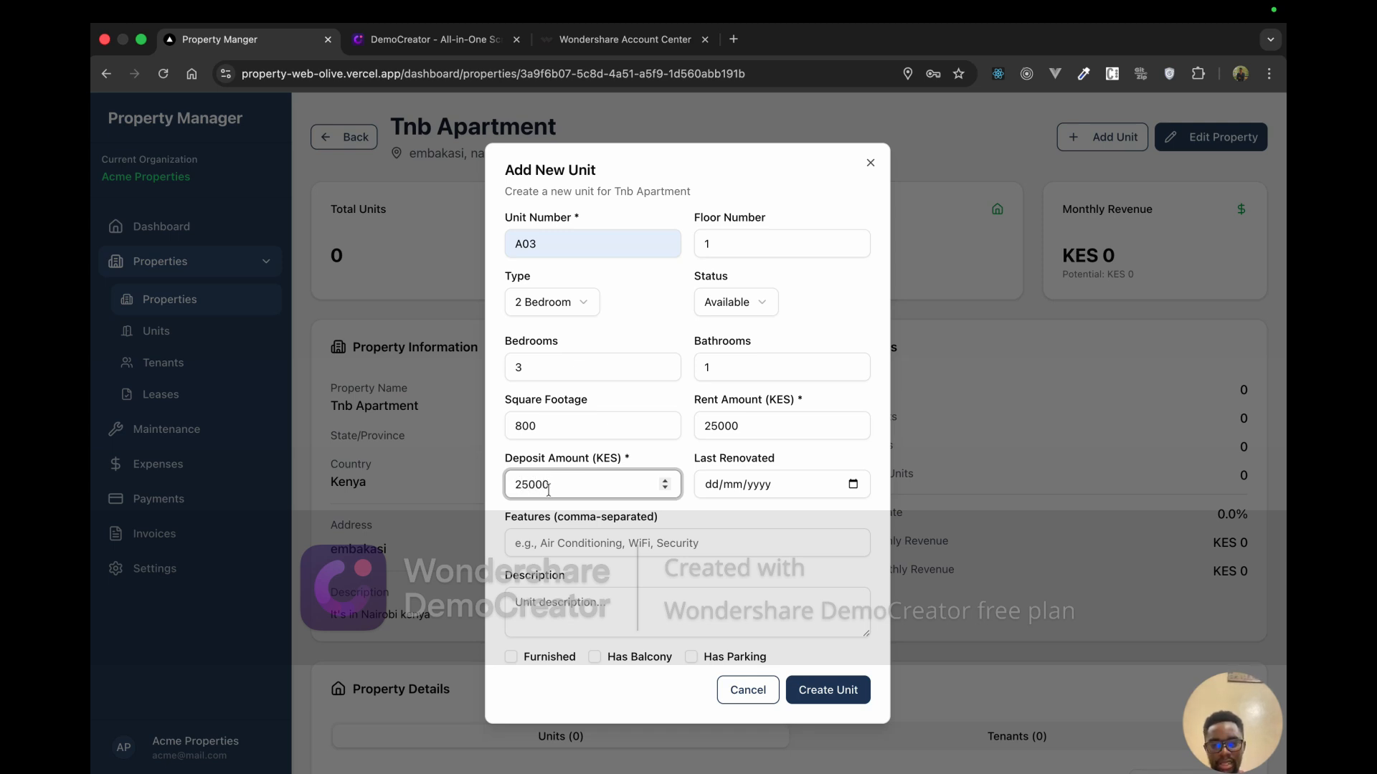
left_click(853, 486)
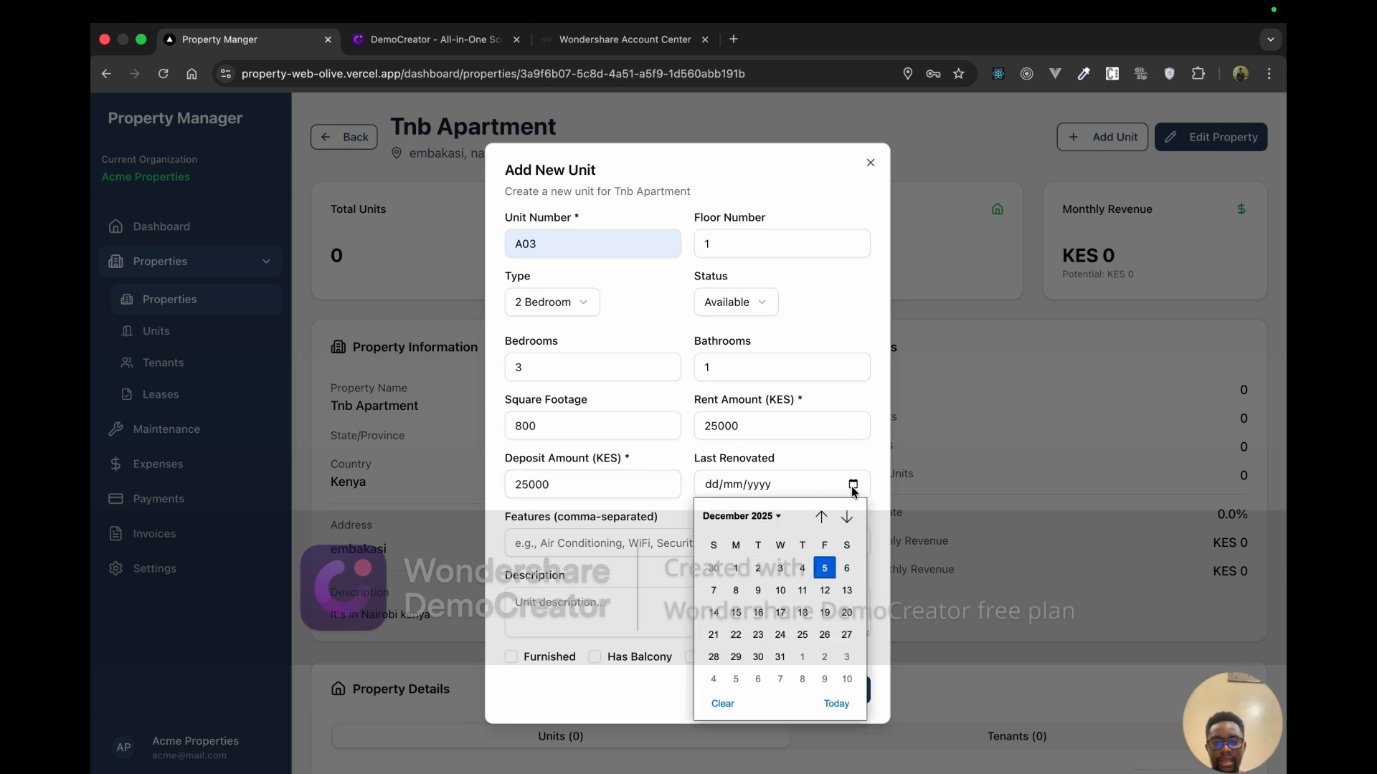
left_click(781, 567)
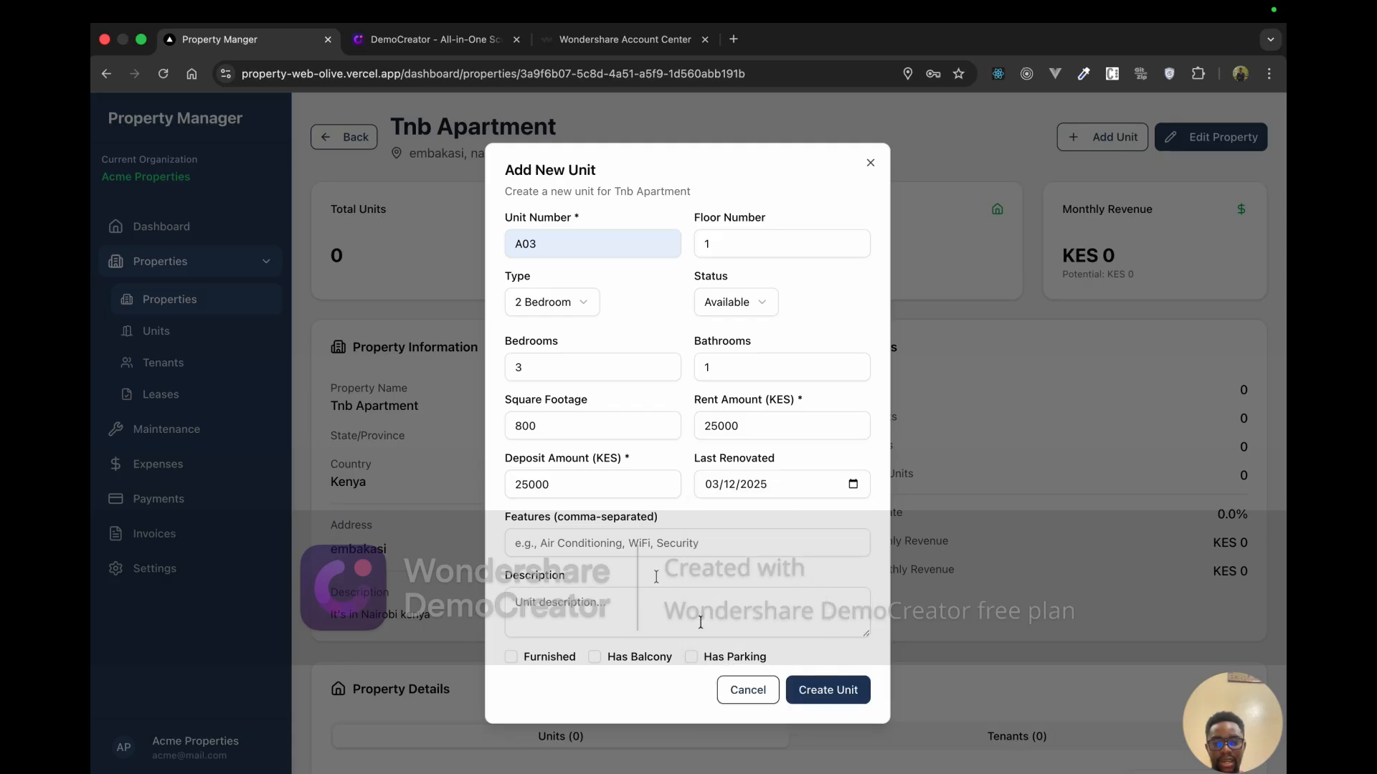
Step: Fill in the unit's features and the description 'It's a beautiful house'
left_click(636, 543)
left_click(642, 578)
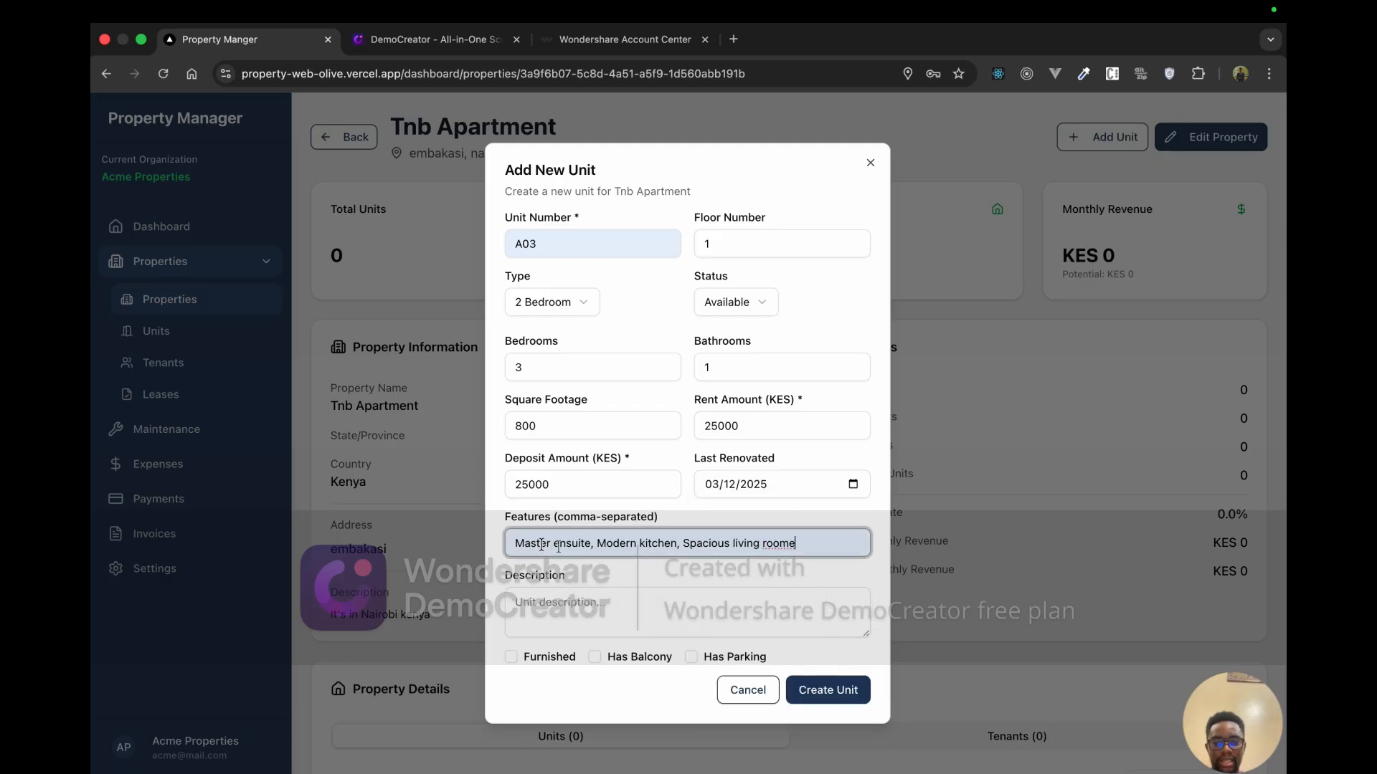
left_click_drag(596, 544, 796, 545)
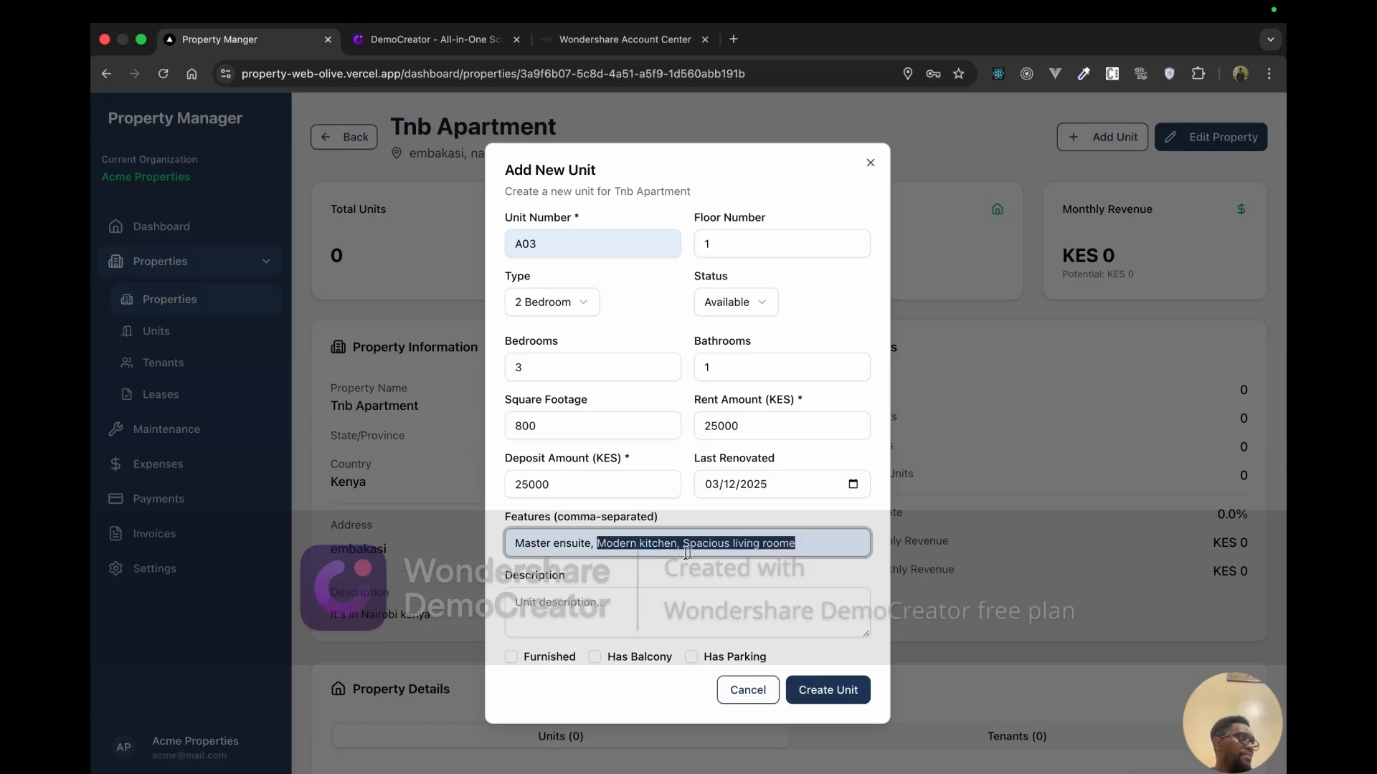
left_click(687, 550)
left_click(618, 602)
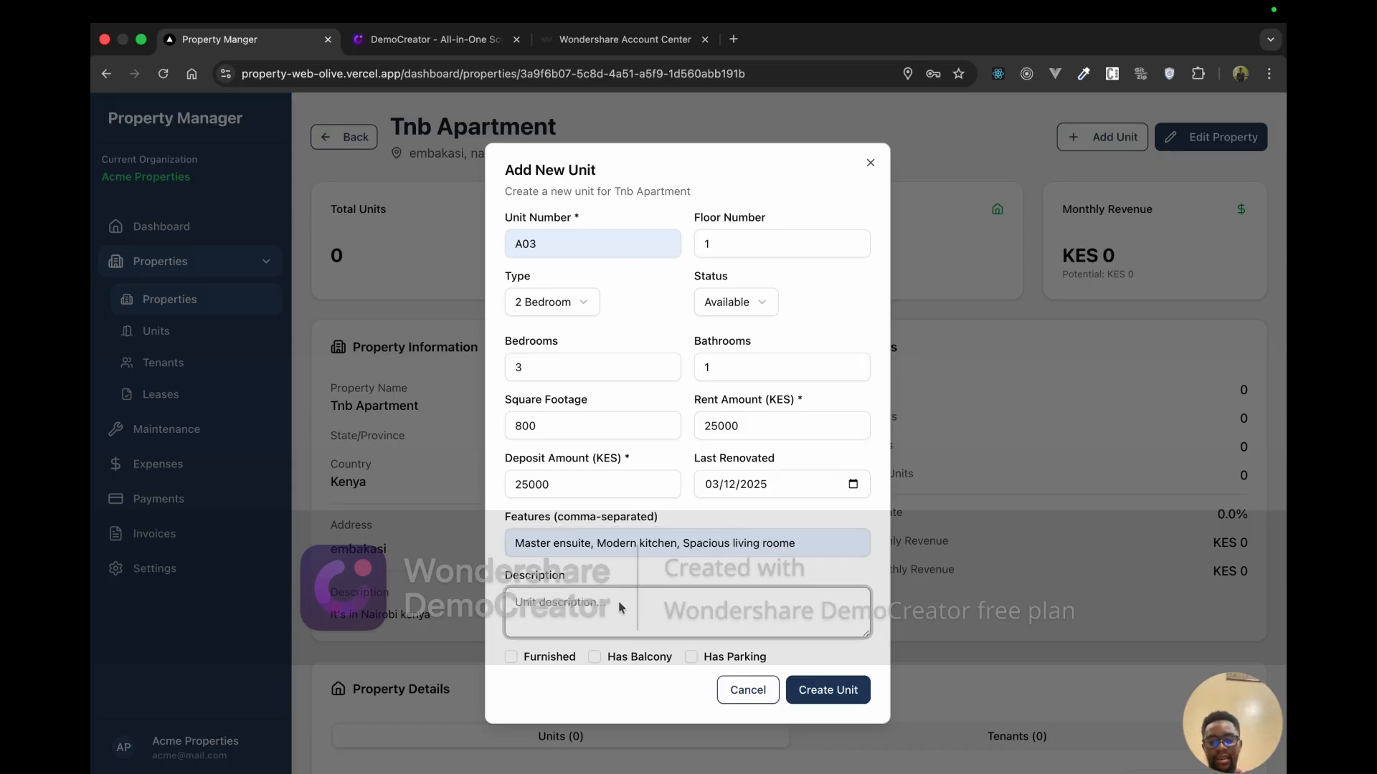
type("It's")
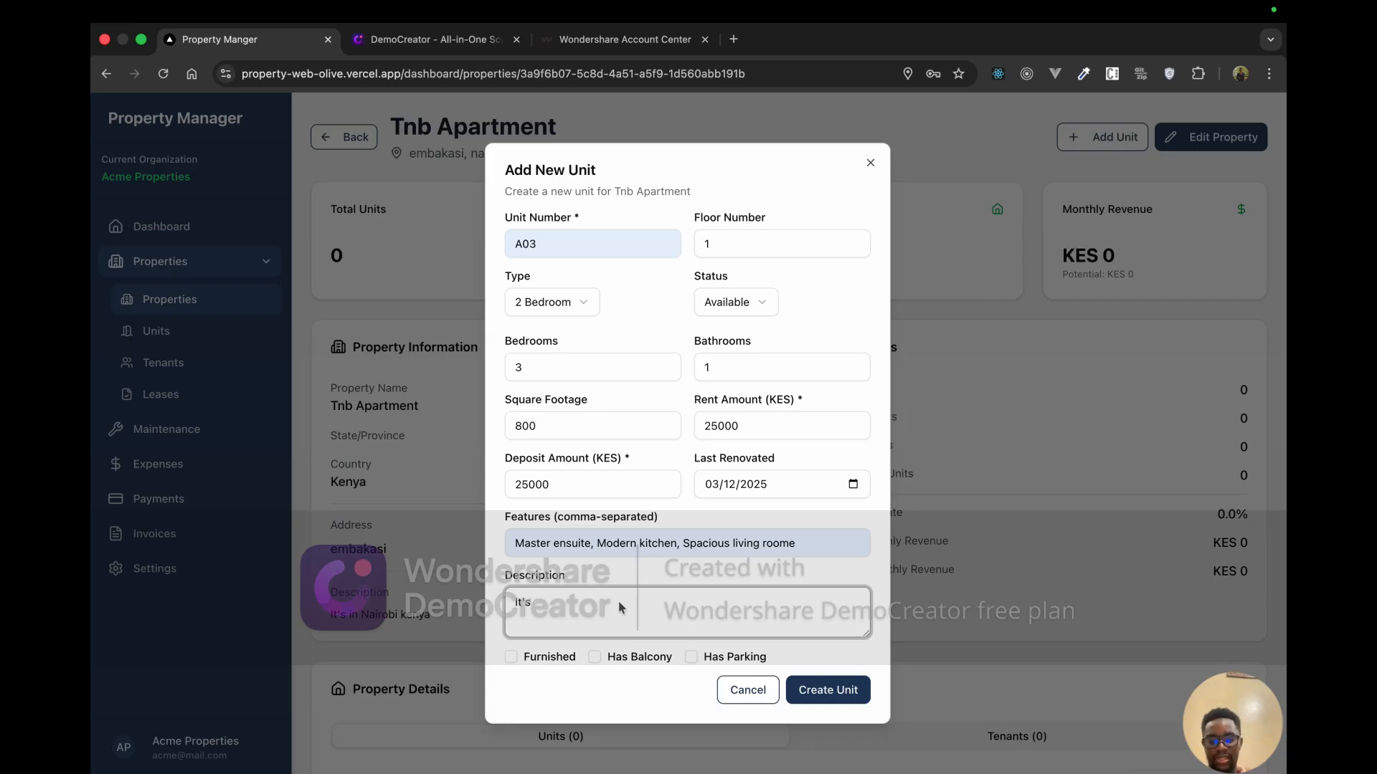
type(" a beaut")
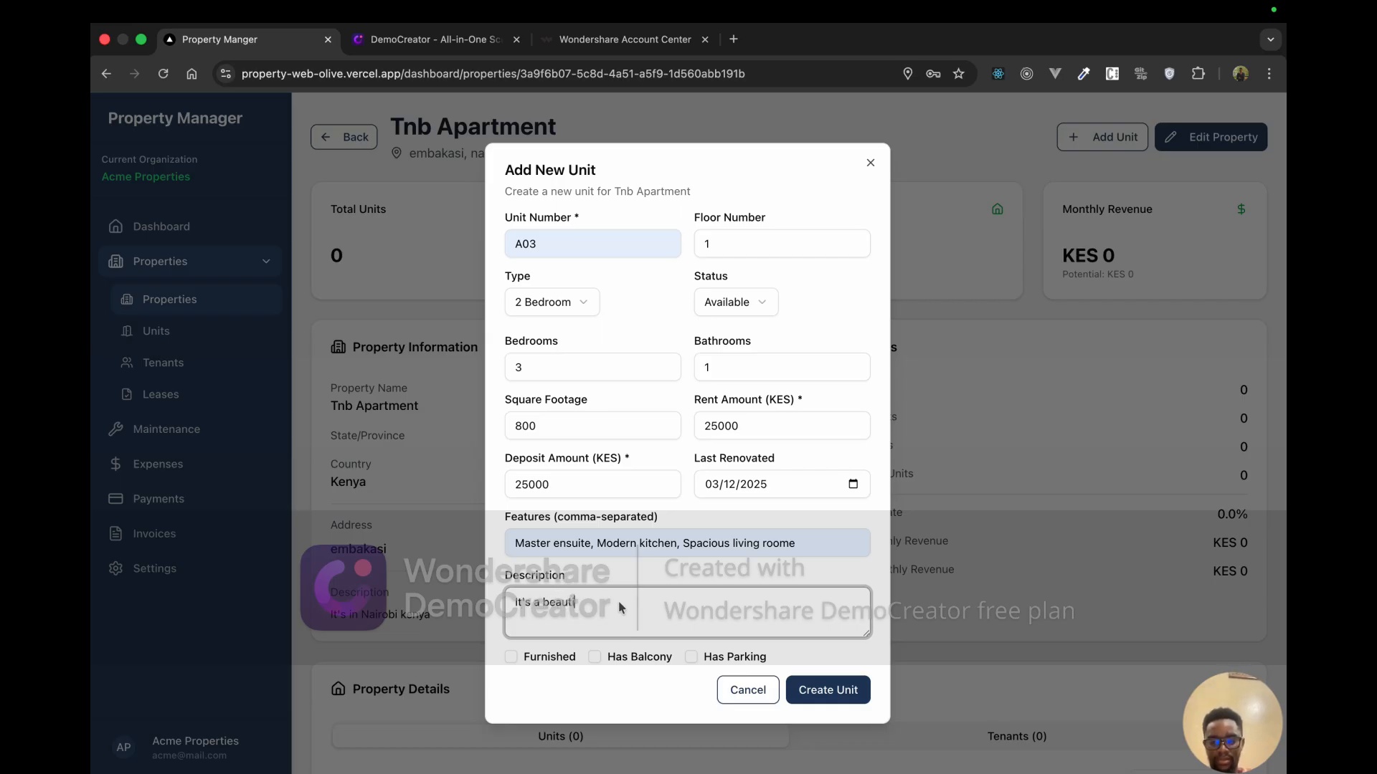
type("iful house")
Step: Tick Furnished, Has Balcony and Has Parking, then create unit A03
left_click(510, 657)
left_click(595, 656)
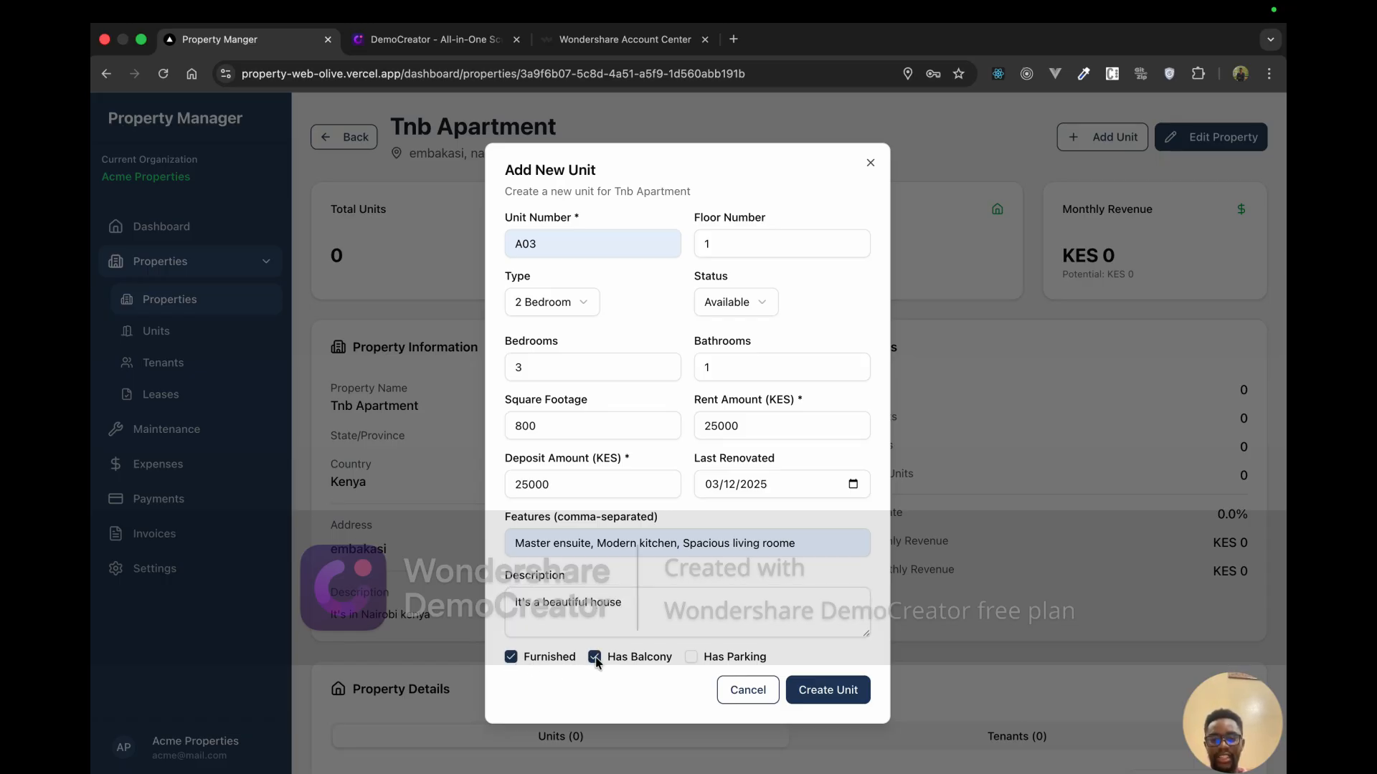
left_click(691, 657)
left_click(861, 688)
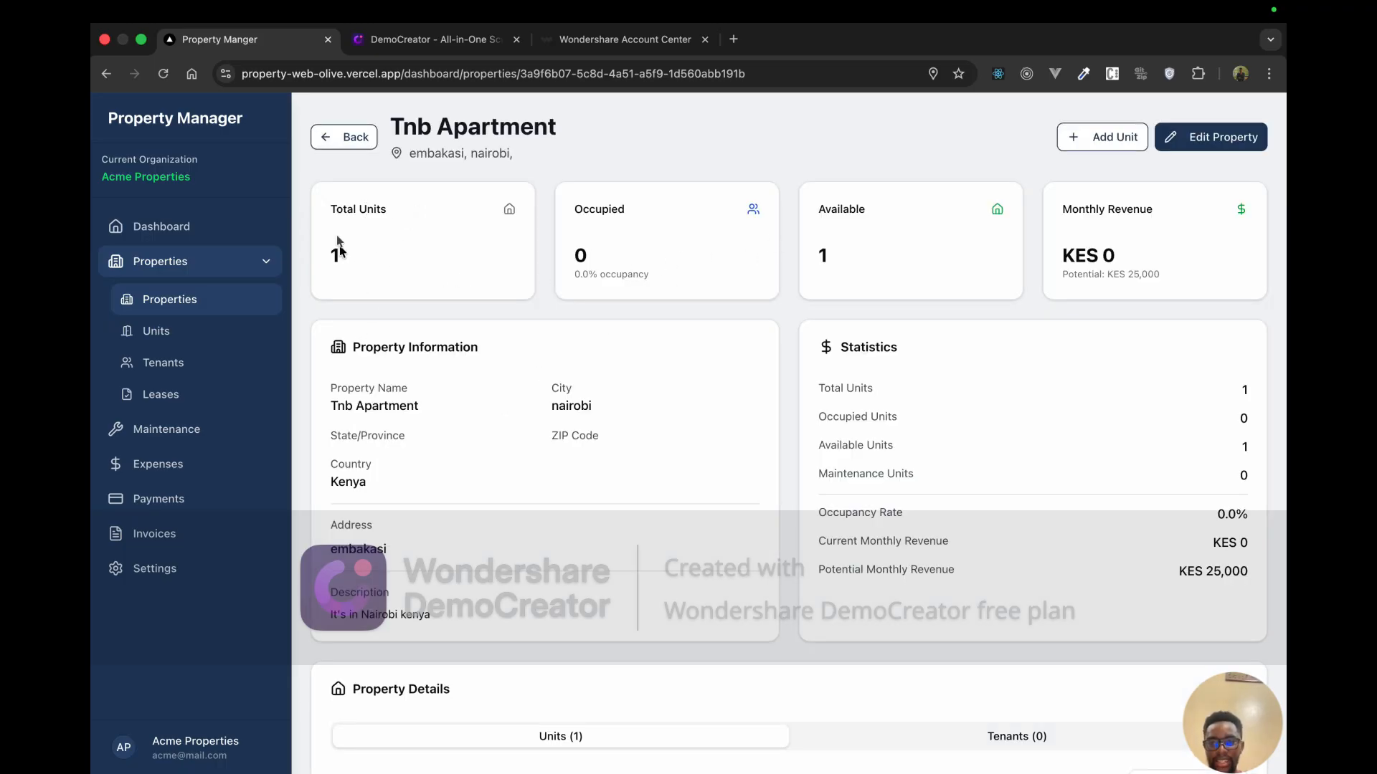
Step: Confirm Tnb Apartment now has 1 unit and open A03 from the Property Details table
left_click_drag(329, 206, 340, 267)
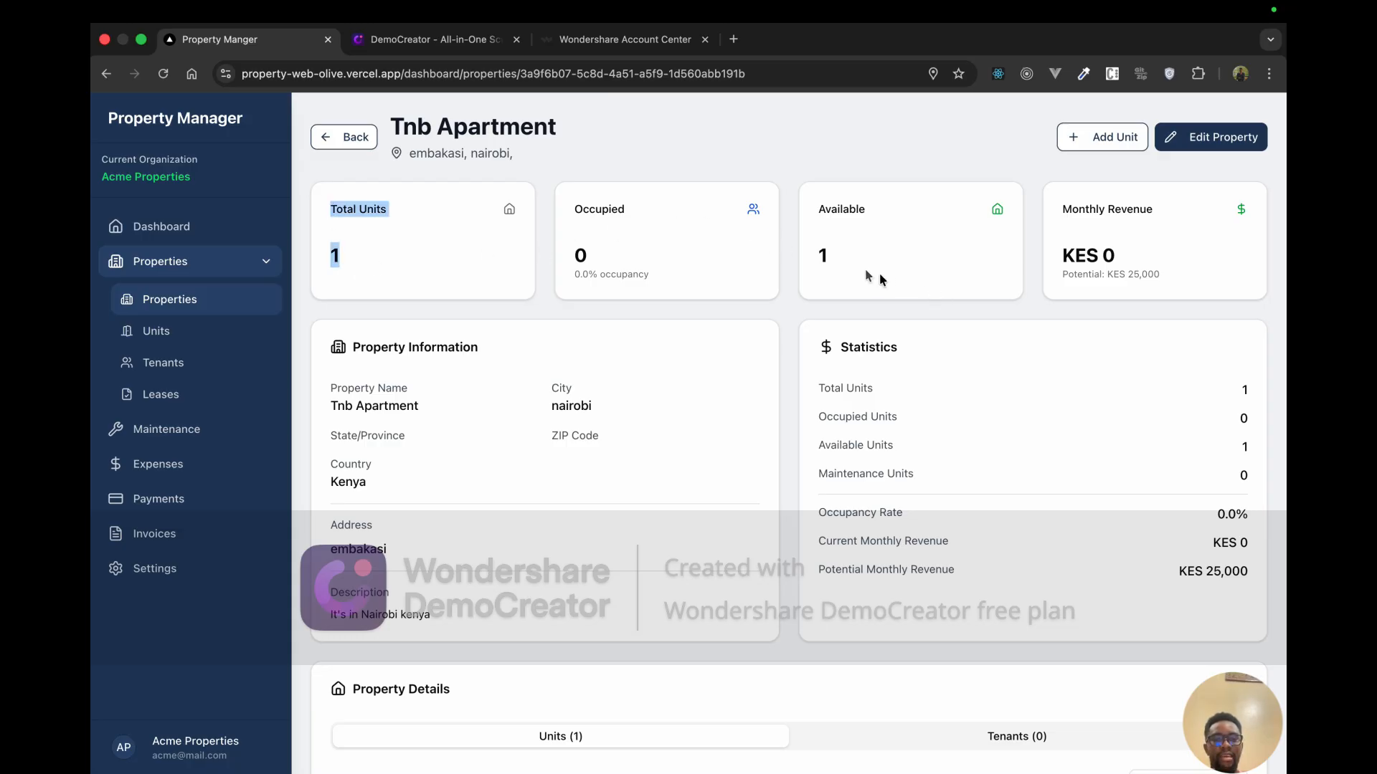
left_click(842, 262)
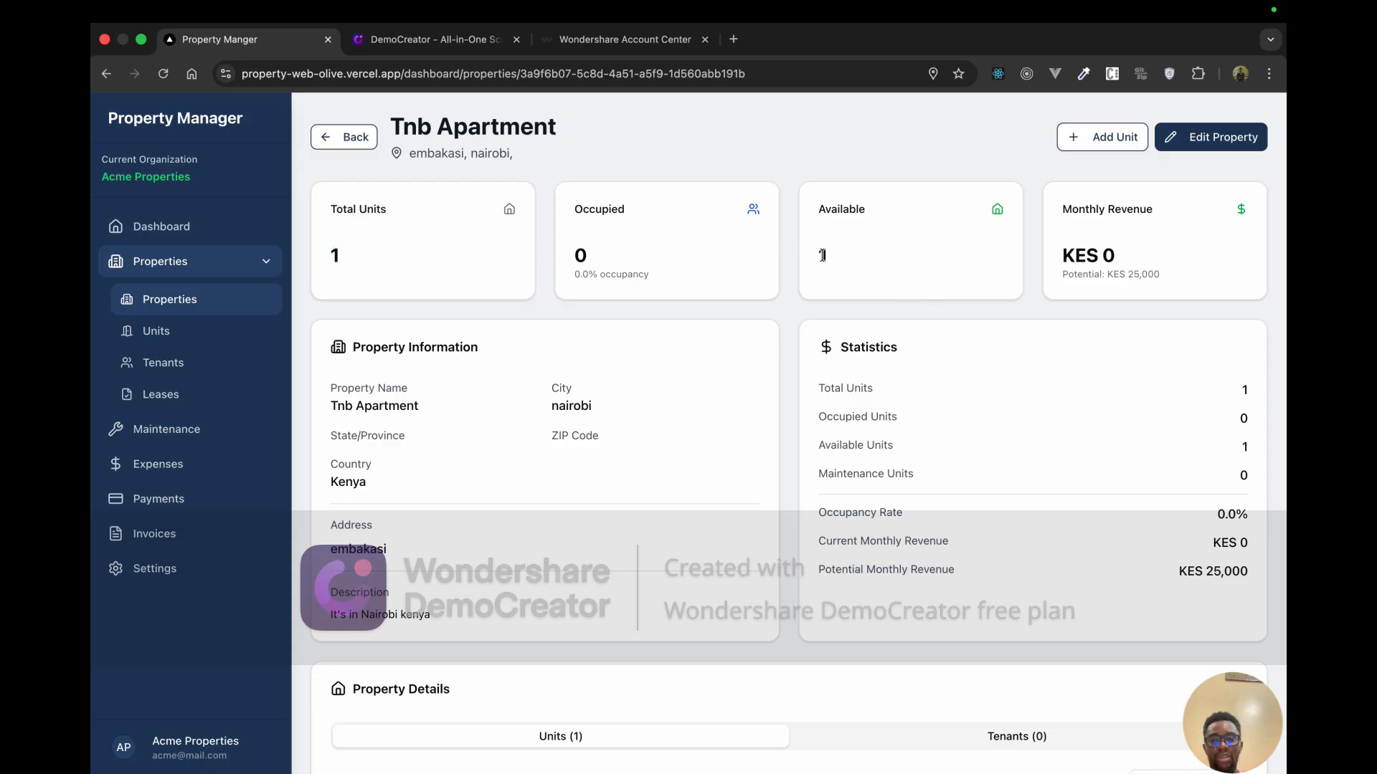
scroll(761, 477, "down", 3)
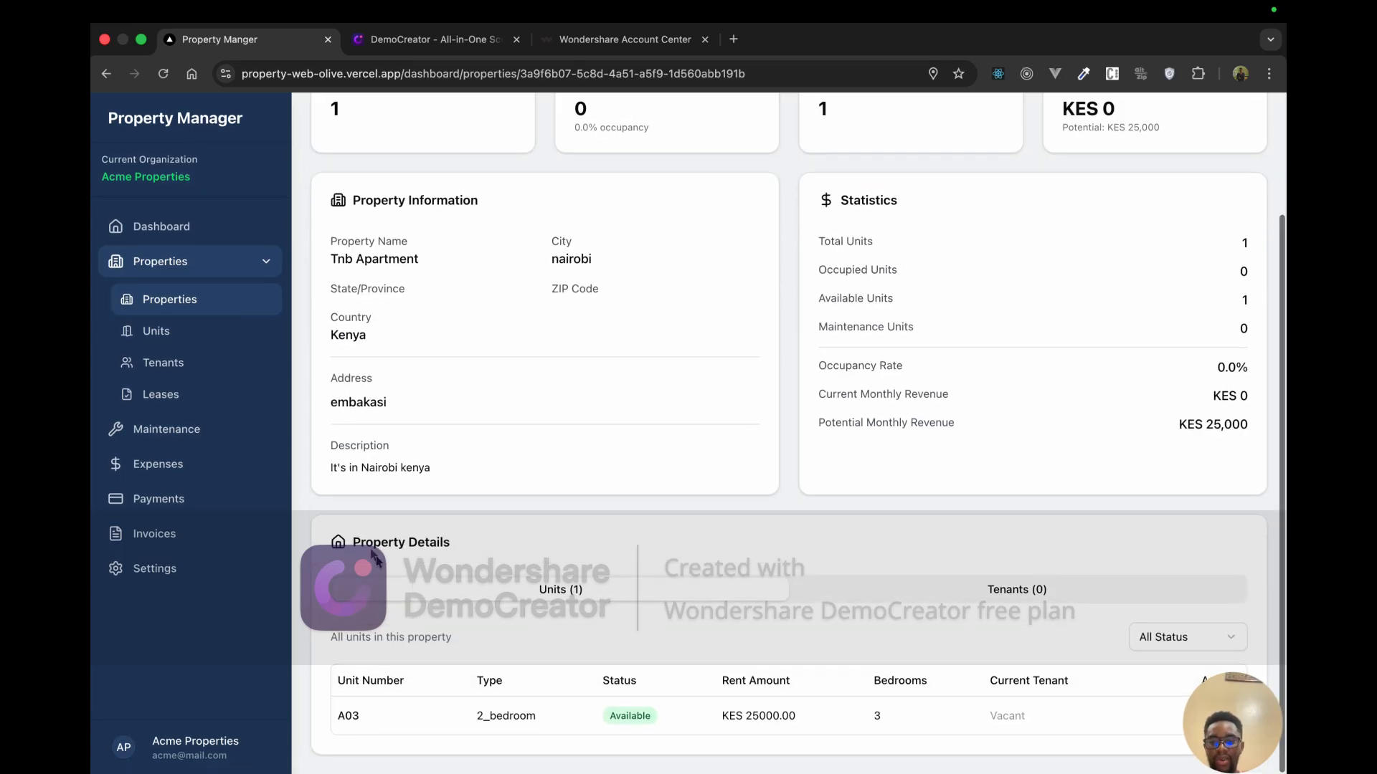
left_click_drag(361, 542, 417, 543)
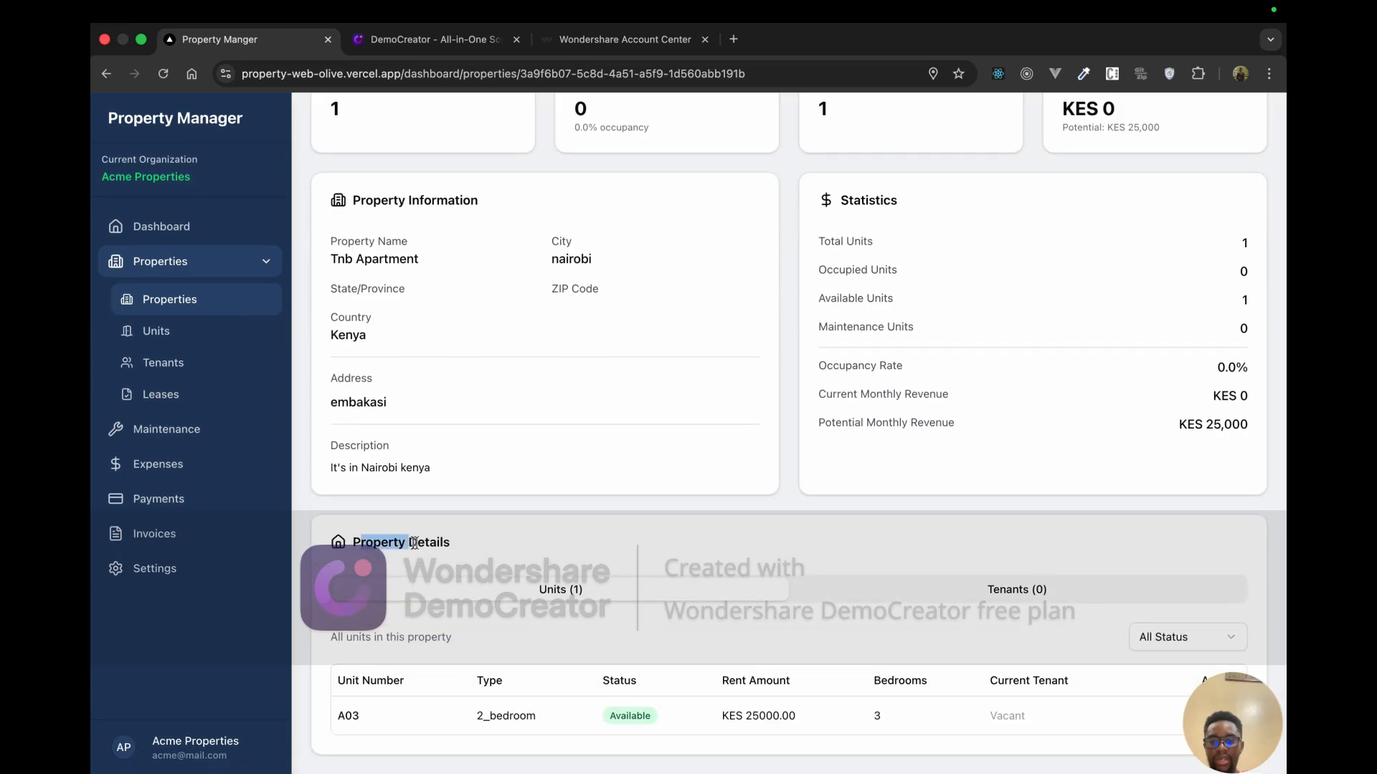
left_click(342, 715)
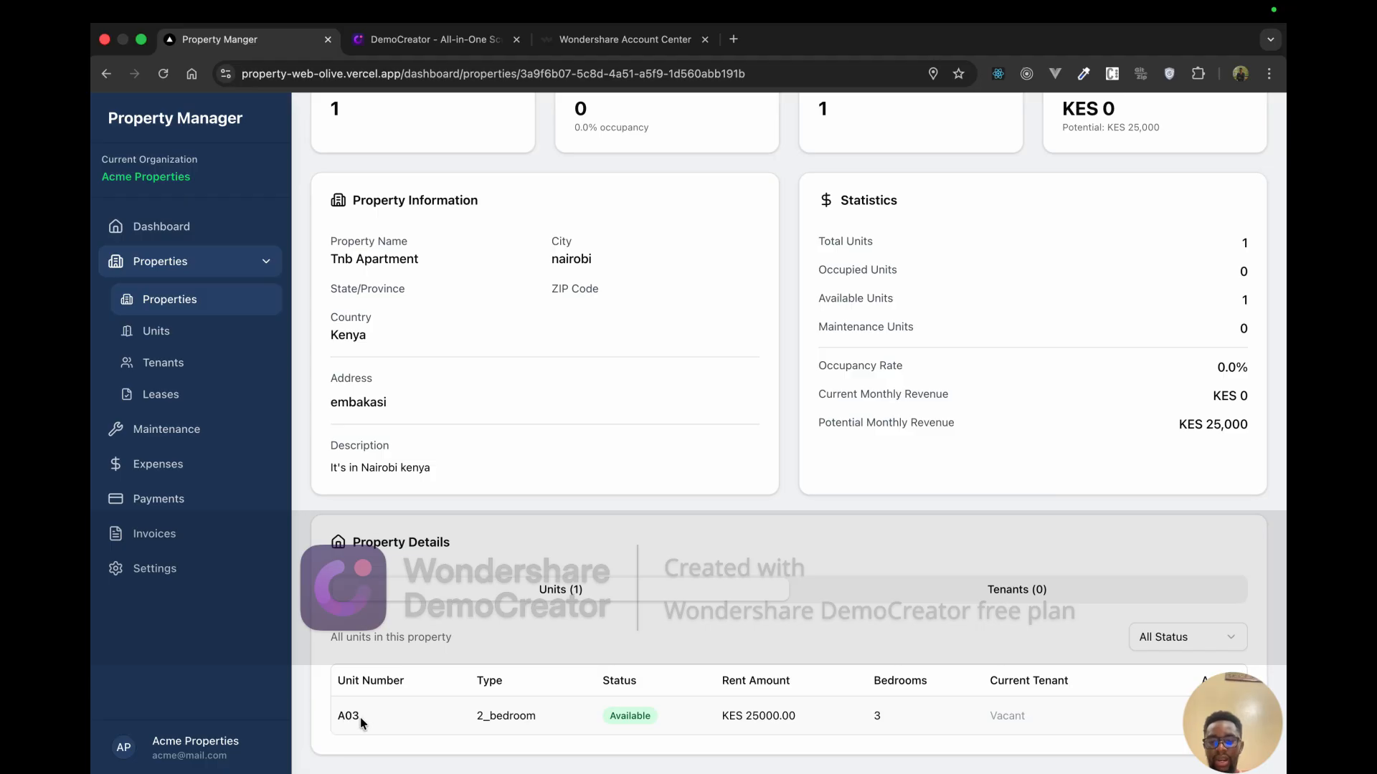
double_click(359, 717)
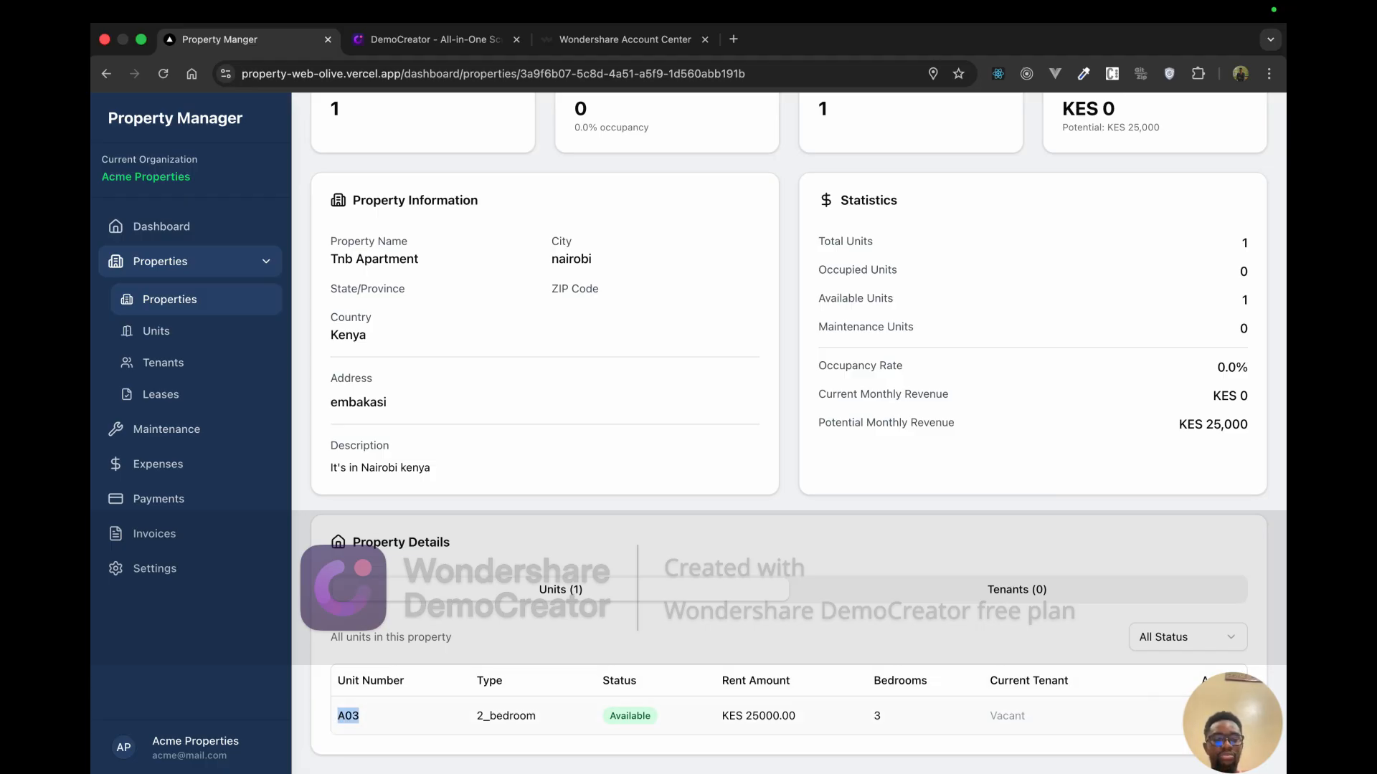
left_click(1224, 716)
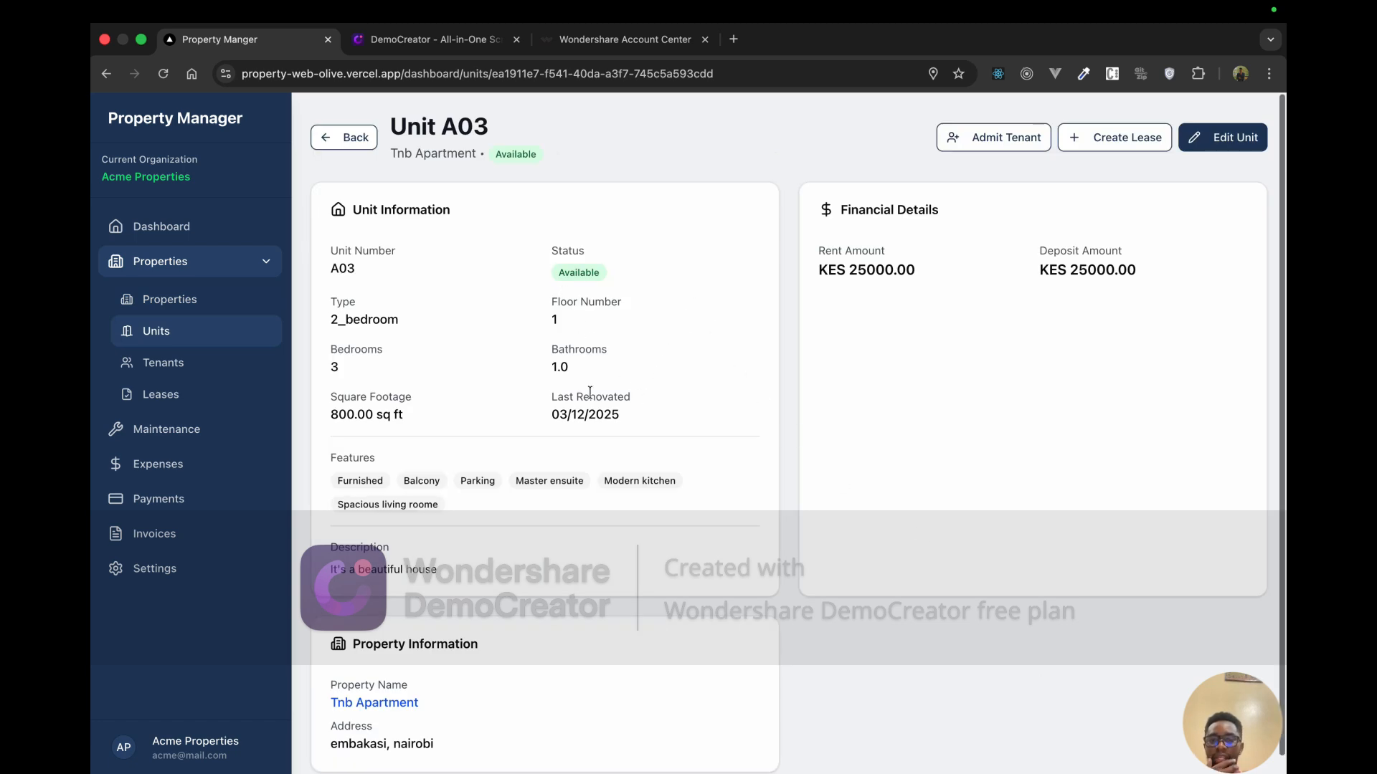
Step: Review unit A03's property information, visit Tnb Apartment, and return to A03
scroll(590, 392, "down", 1)
scroll(589, 392, "up", 1)
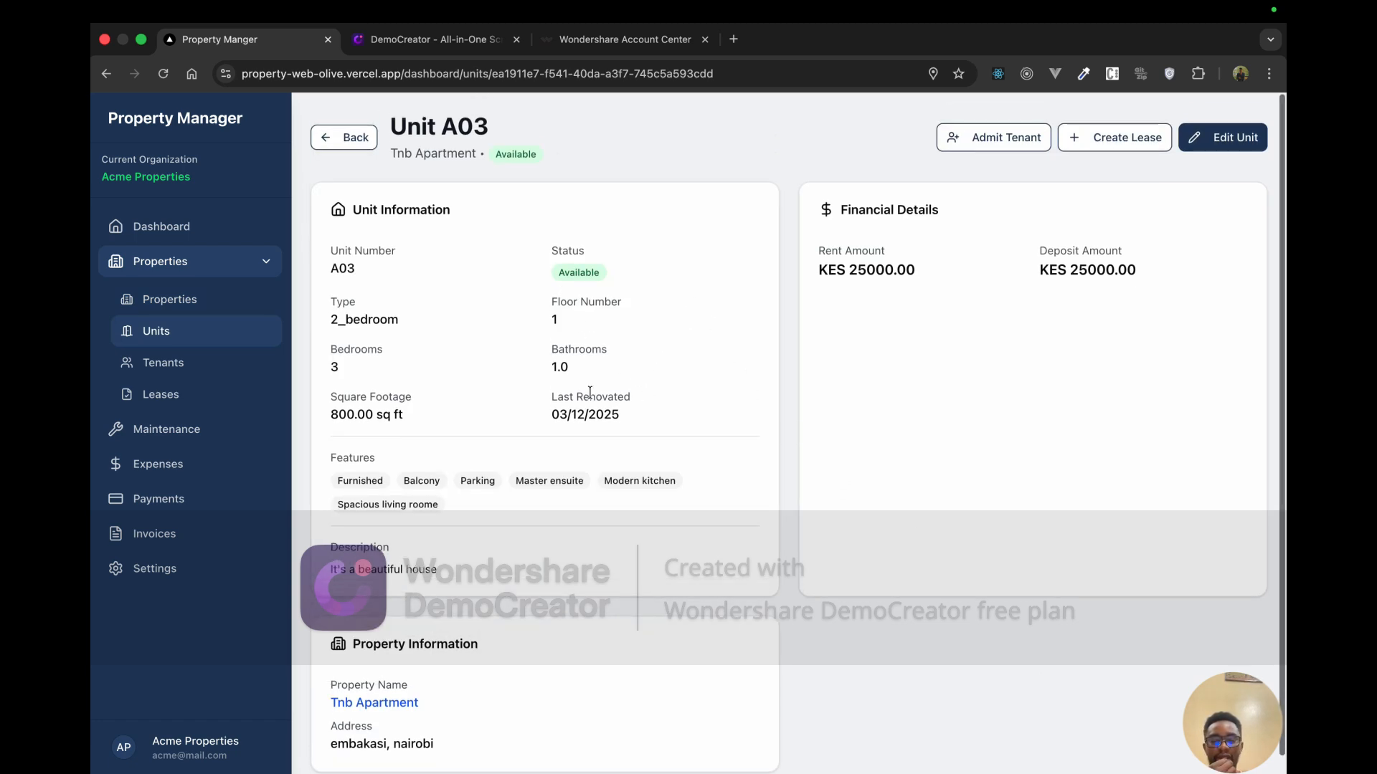
scroll(766, 466, "down", 1)
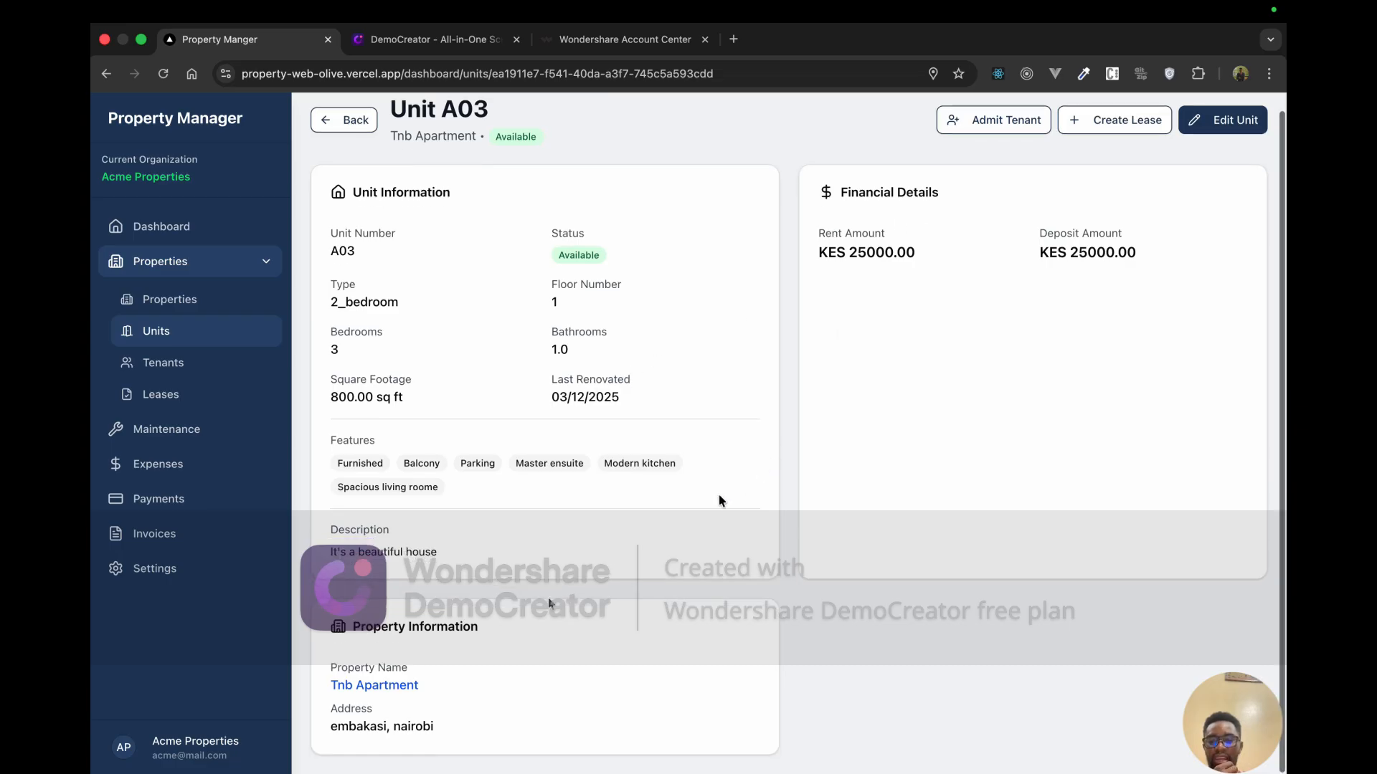
left_click_drag(356, 628, 459, 628)
left_click(392, 687)
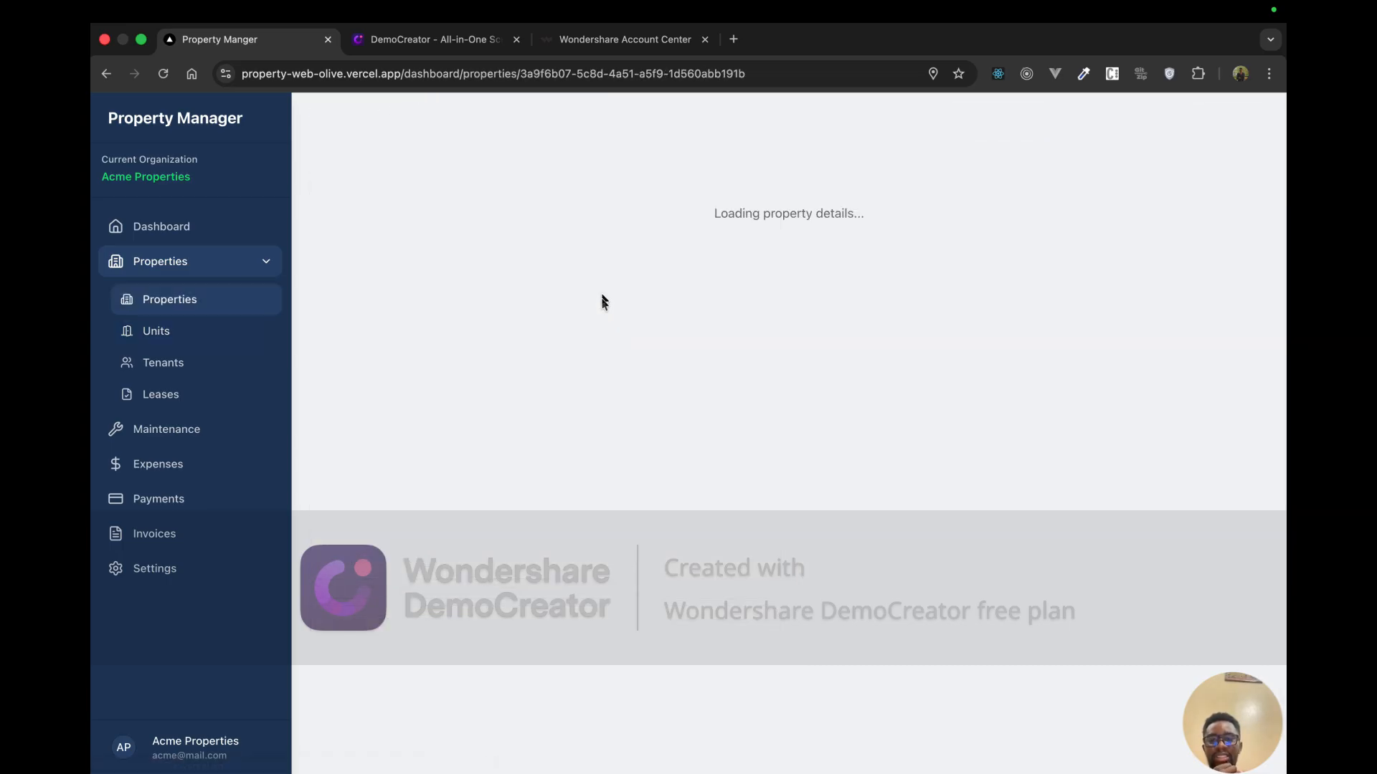
scroll(545, 610, "down", 5)
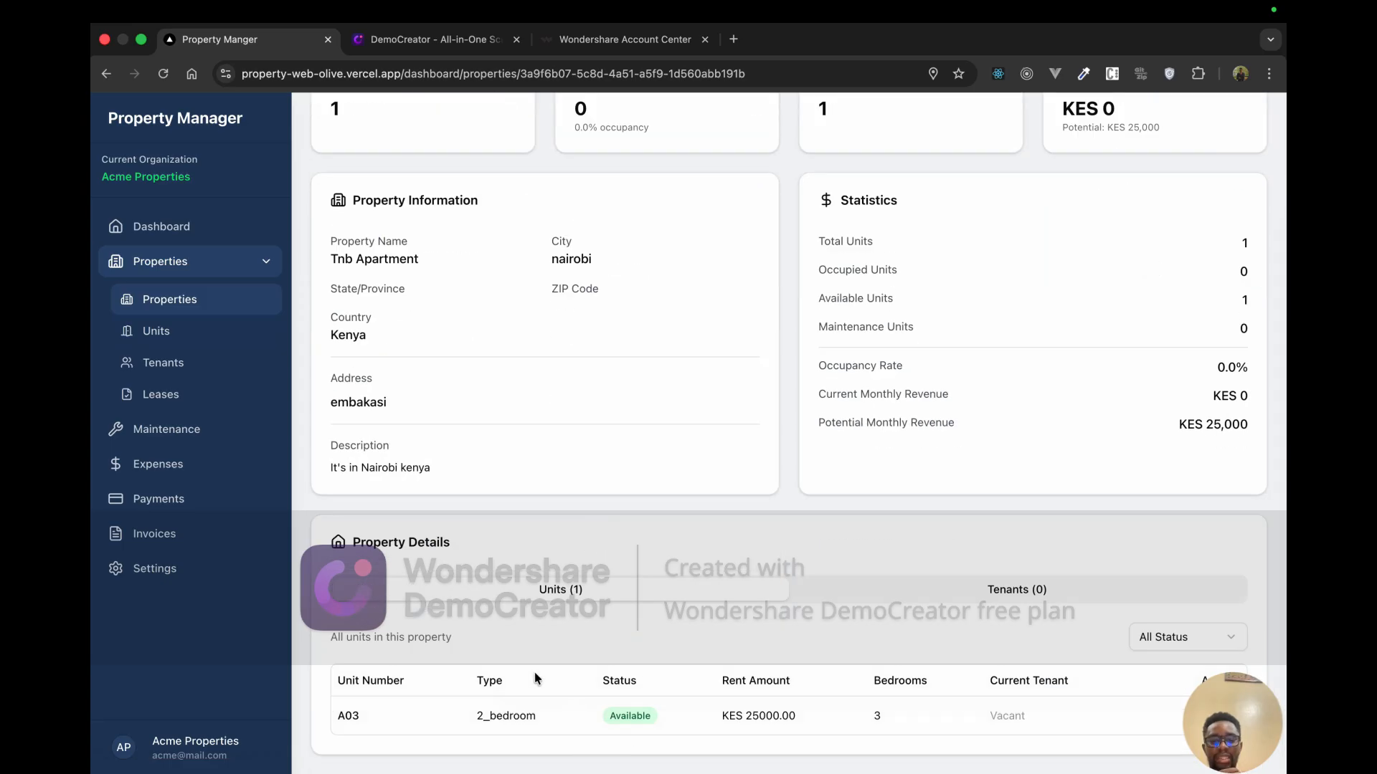
left_click(1227, 716)
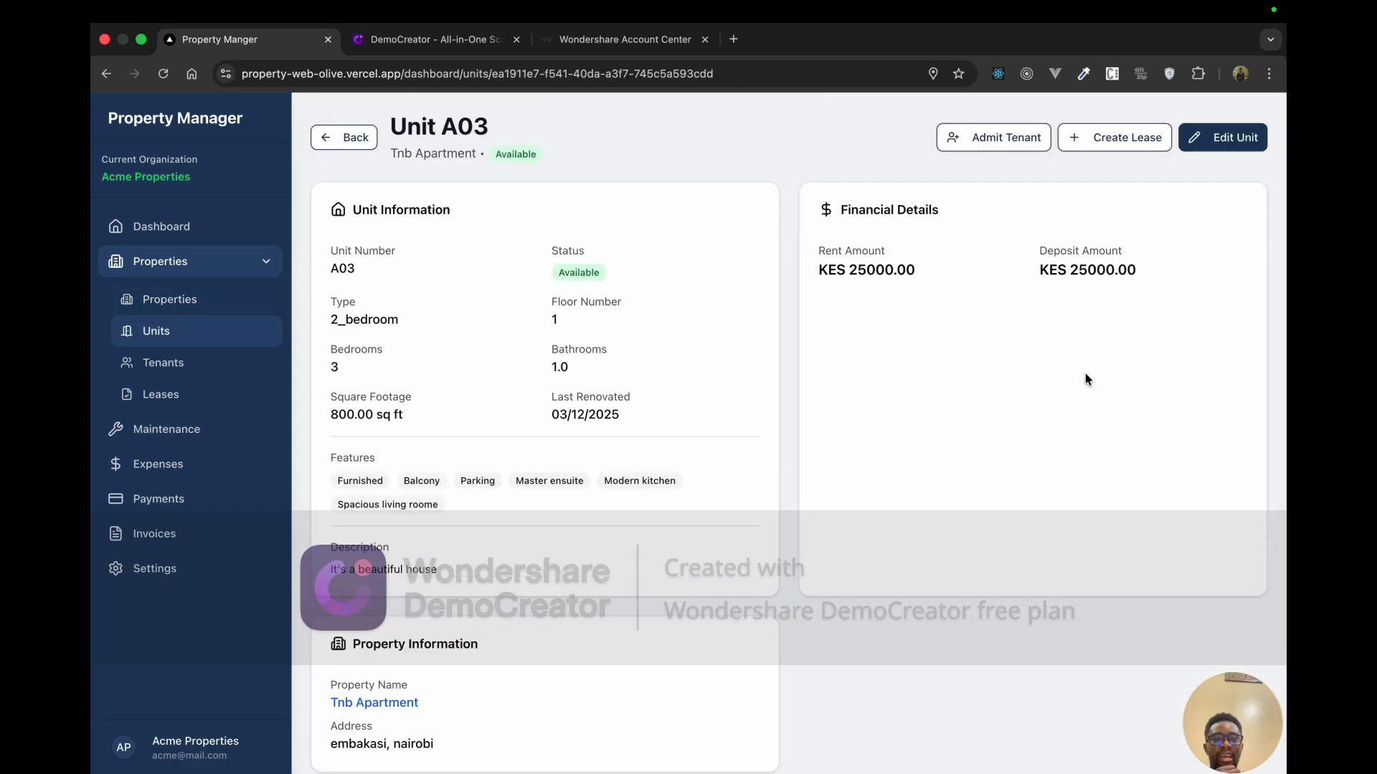
Step: Check A03's rent and deposit amounts, then open the empty Tenants list
scroll(958, 436, "down", 1)
scroll(958, 439, "up", 1)
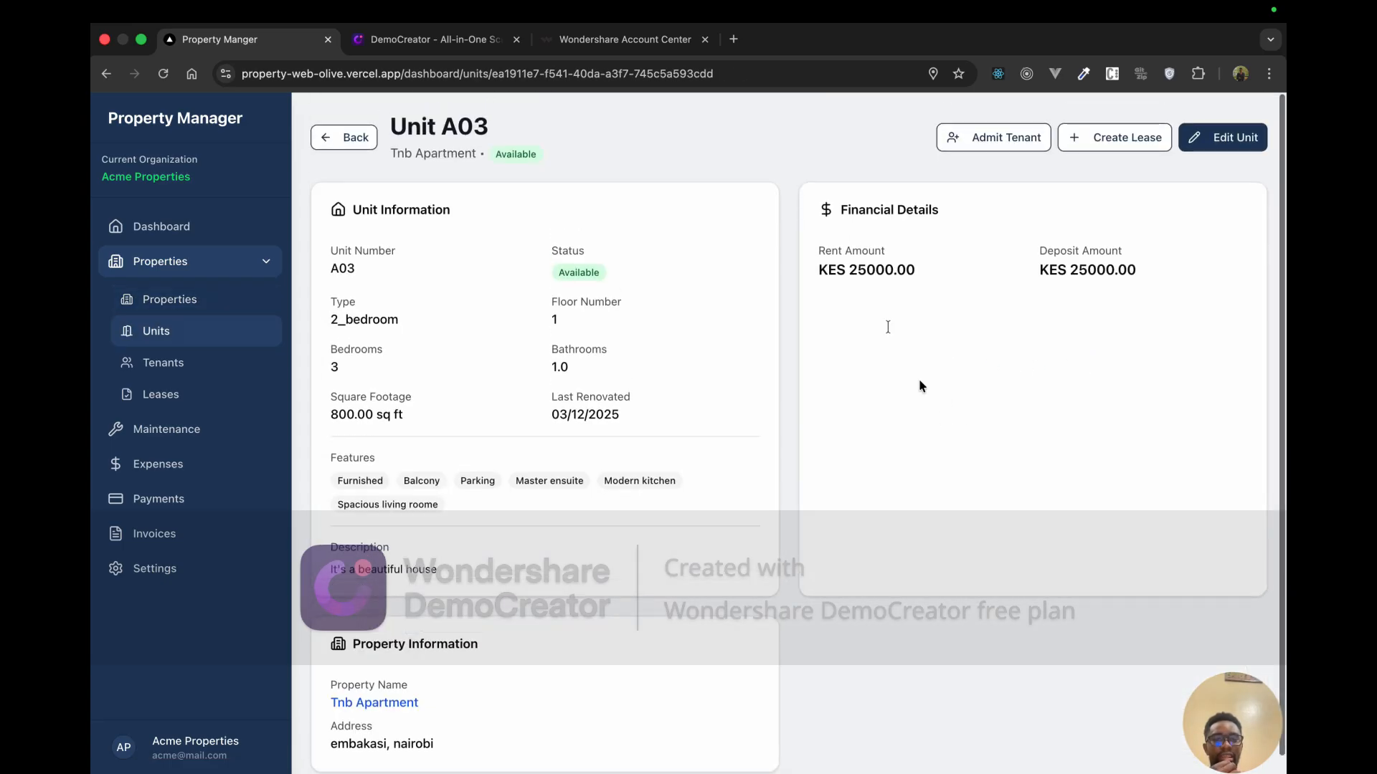
left_click_drag(812, 187, 889, 272)
left_click(877, 300)
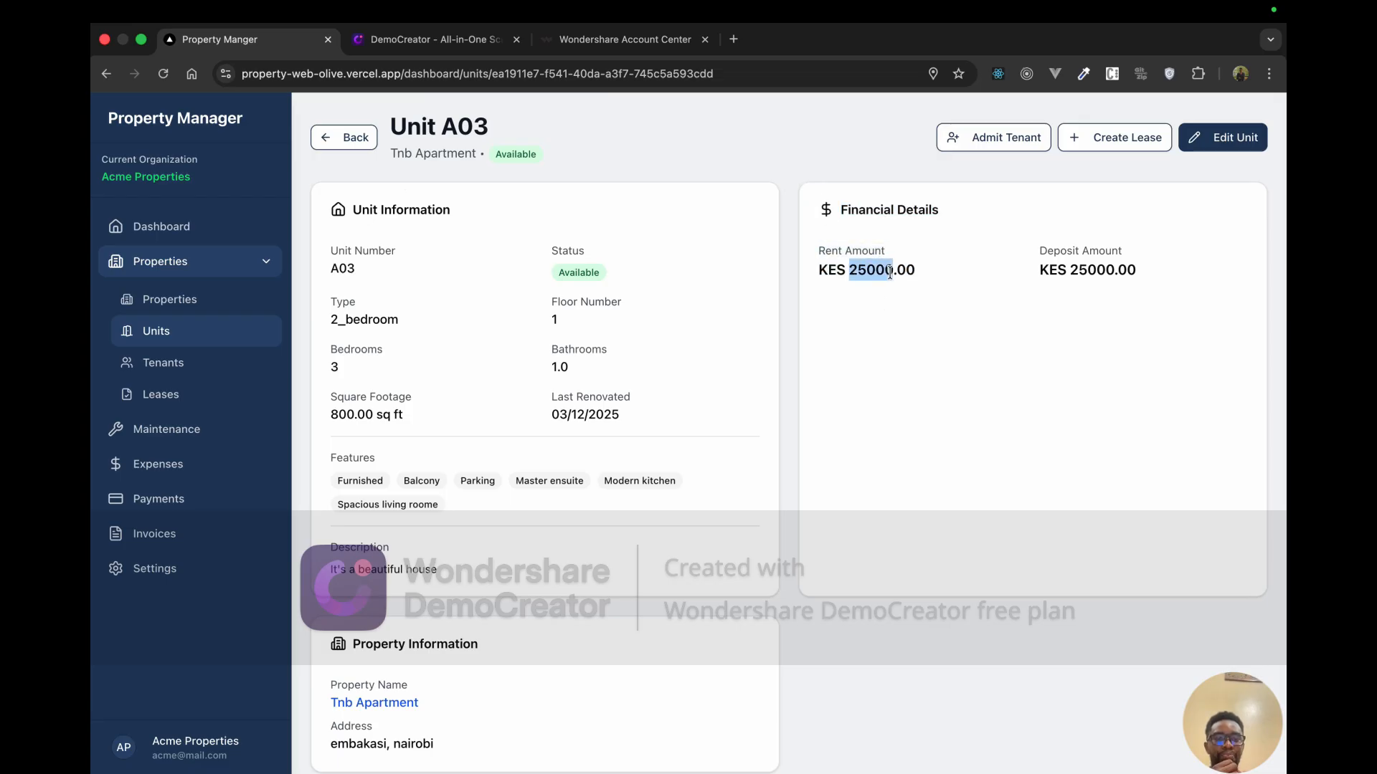
left_click_drag(1026, 278, 1113, 275)
left_click(1108, 326)
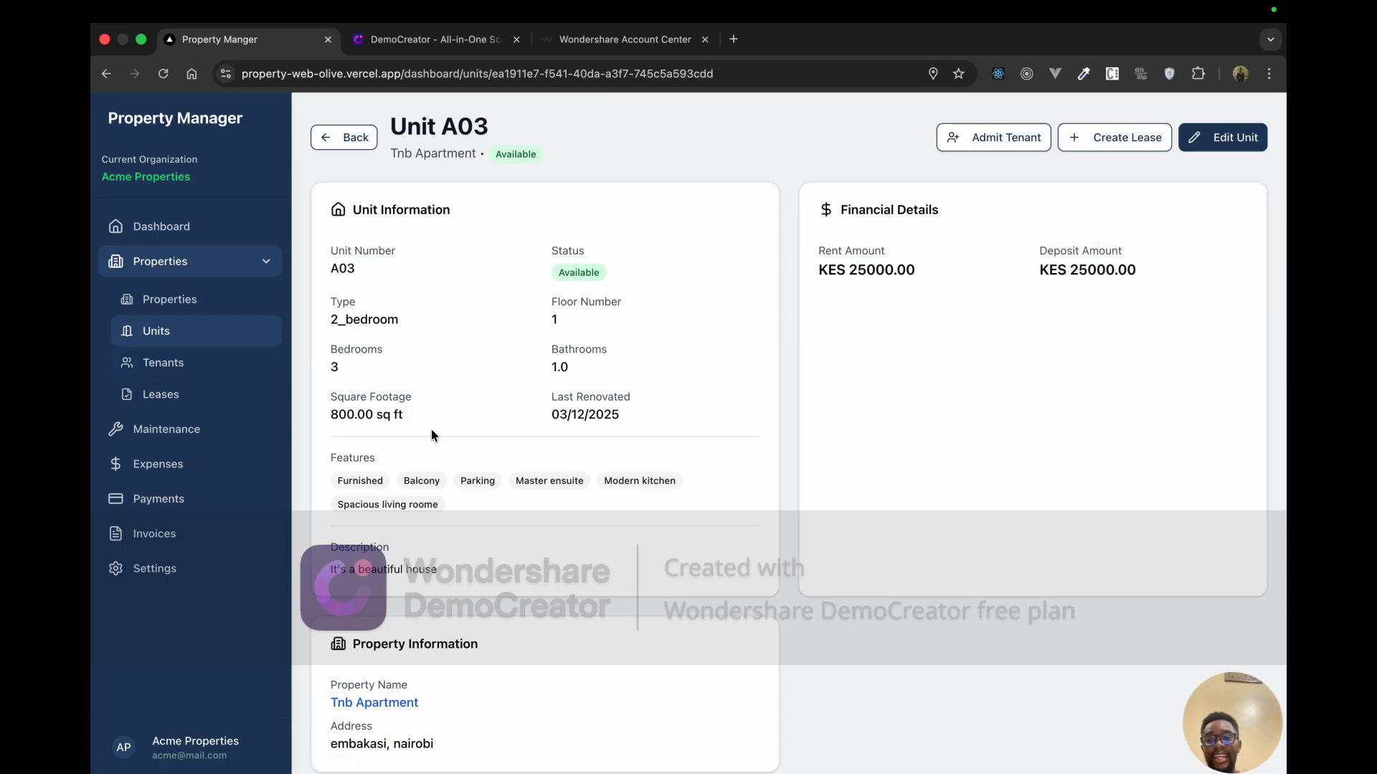
left_click(175, 363)
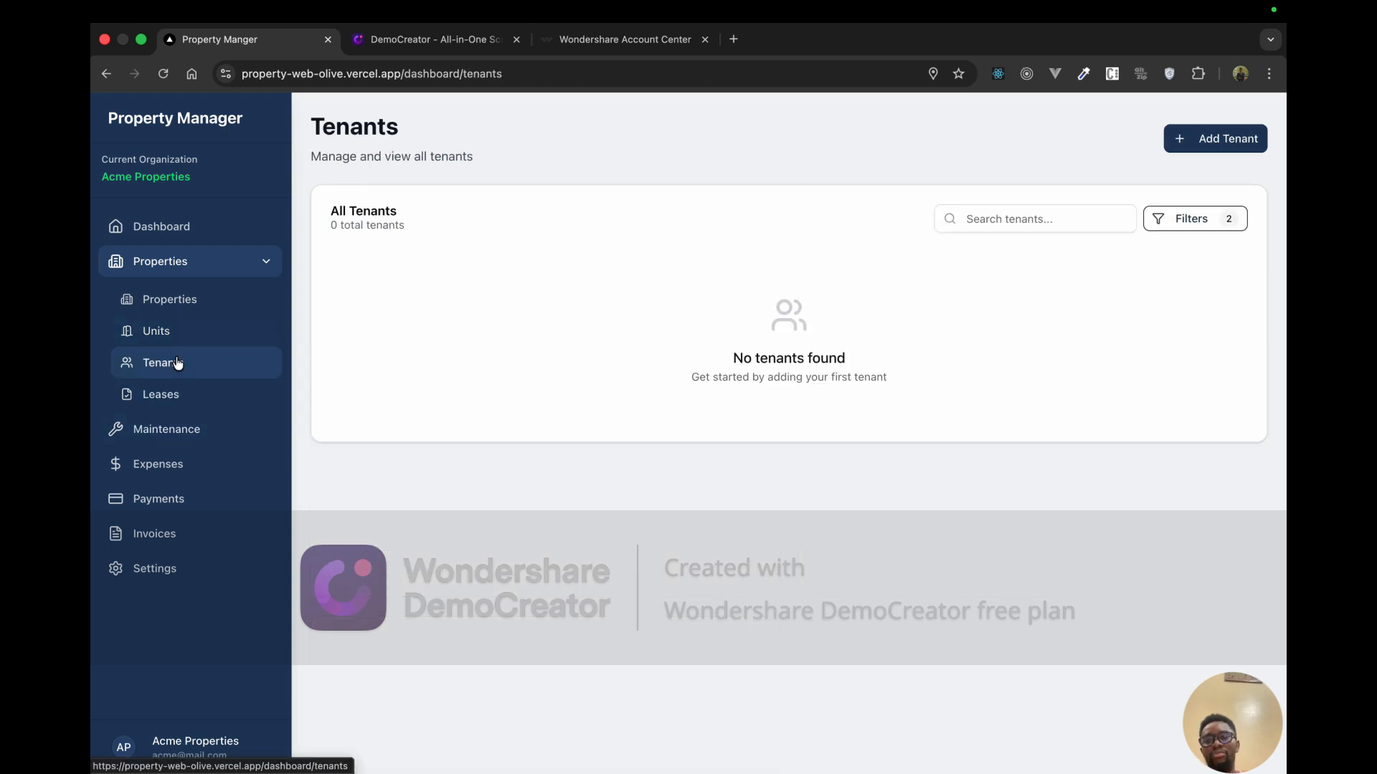
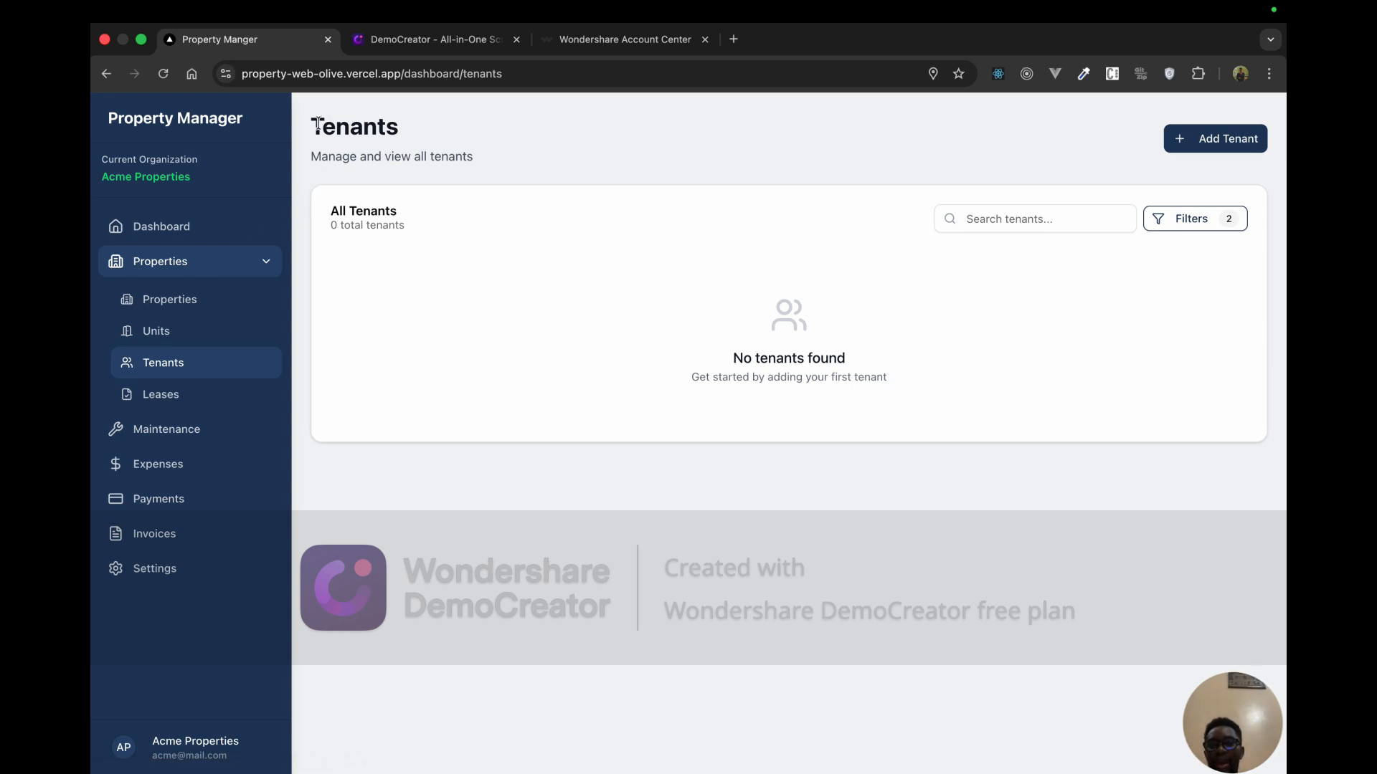
Step: Start a new tenant and autofill the name and contact fields from saved tenant details
mouse_move(317, 124)
left_mouse_down()
mouse_move(446, 167)
mouse_move(308, 127)
left_mouse_up()
left_click(446, 167)
left_click(848, 272)
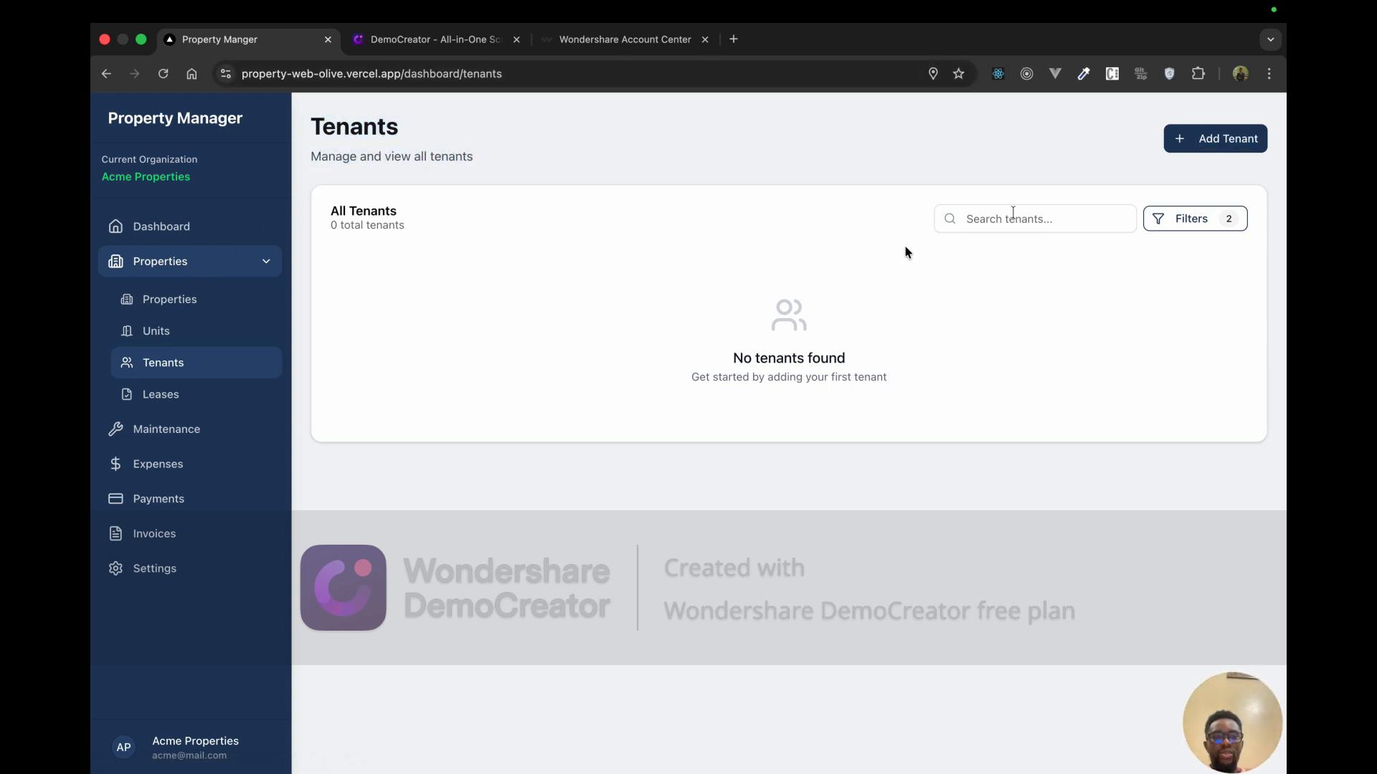
left_click(1200, 149)
left_click(645, 261)
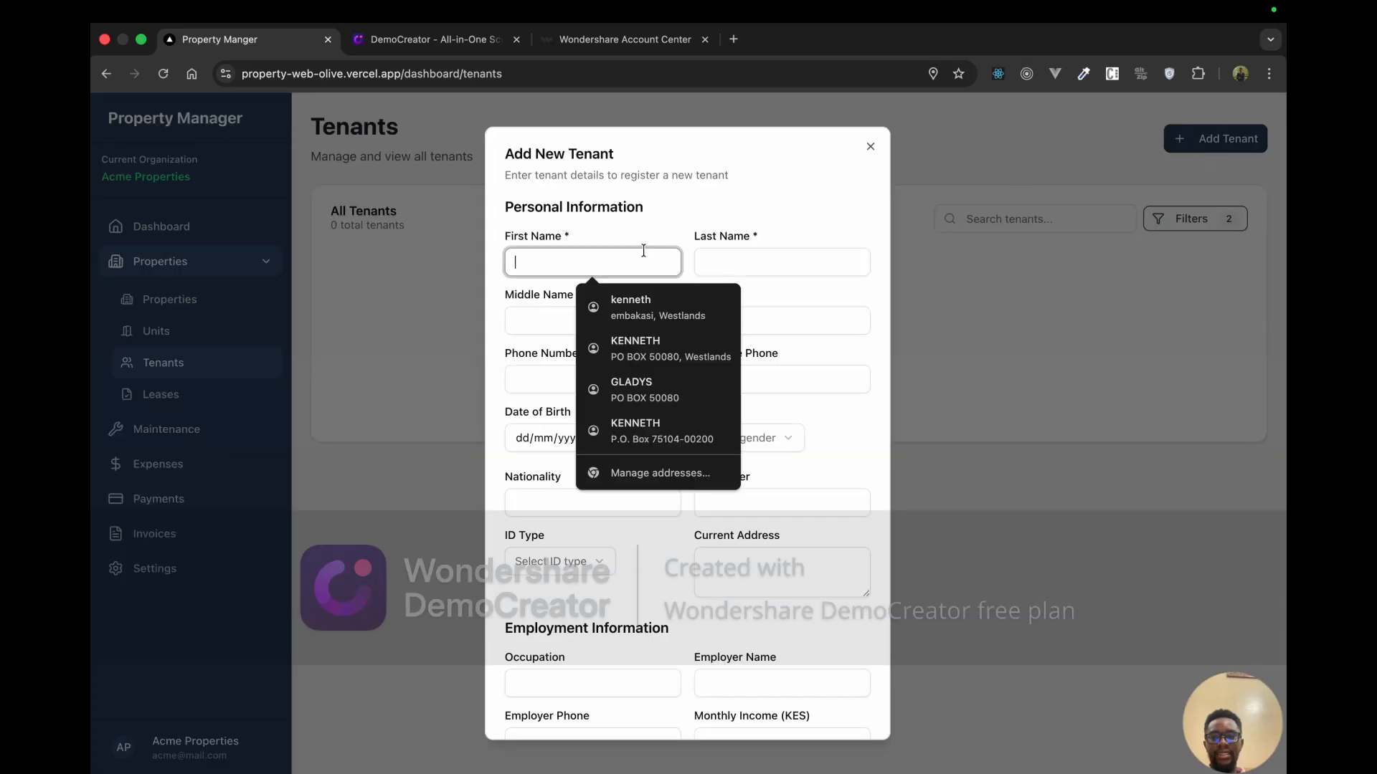
left_click(642, 318)
left_click(599, 329)
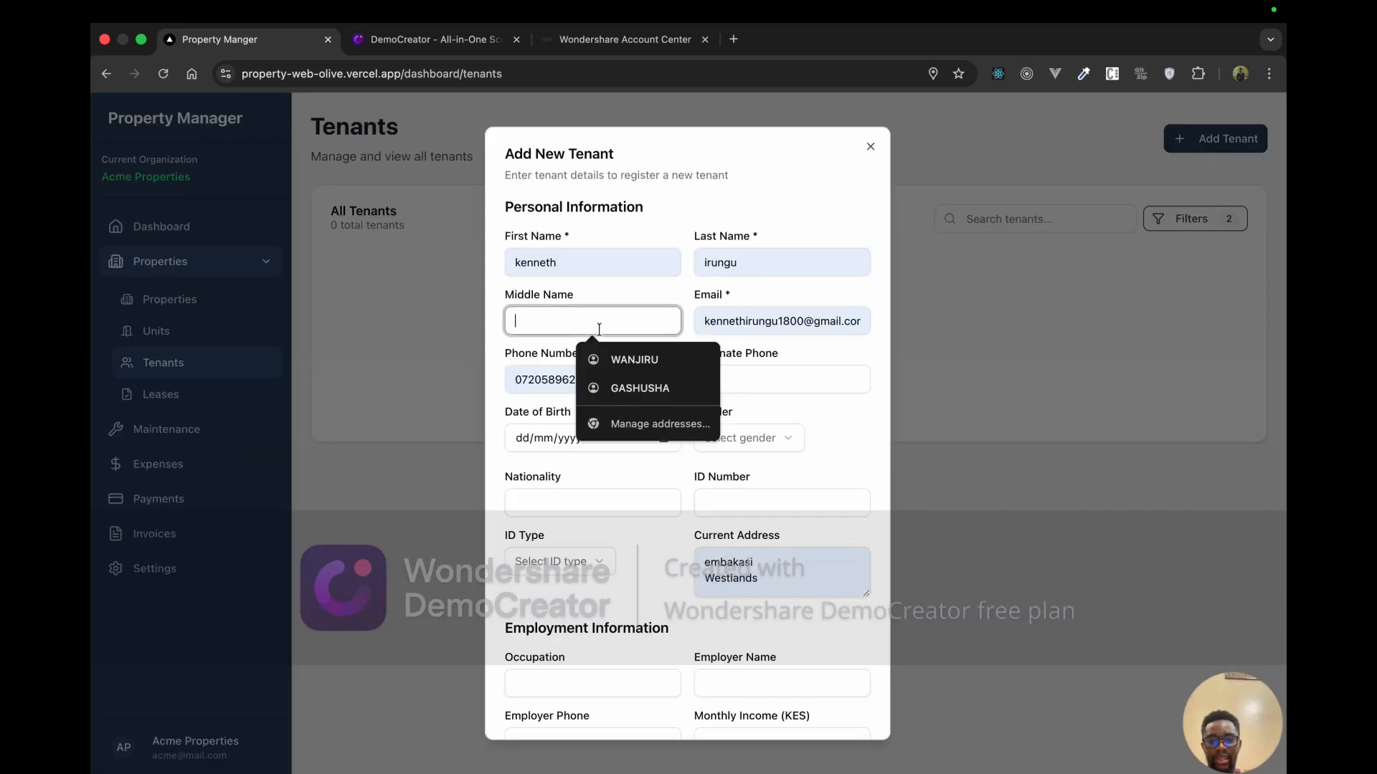
key("Escape")
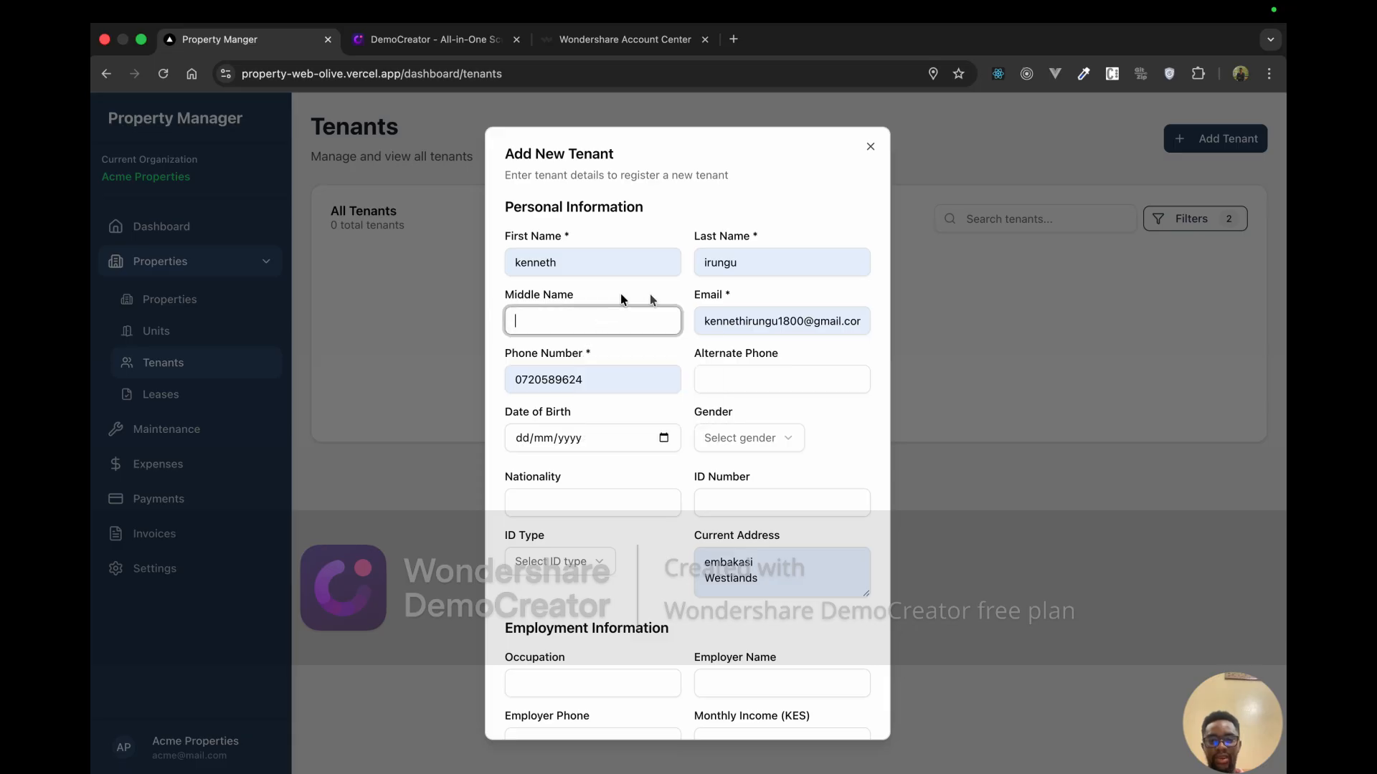
left_click(731, 376)
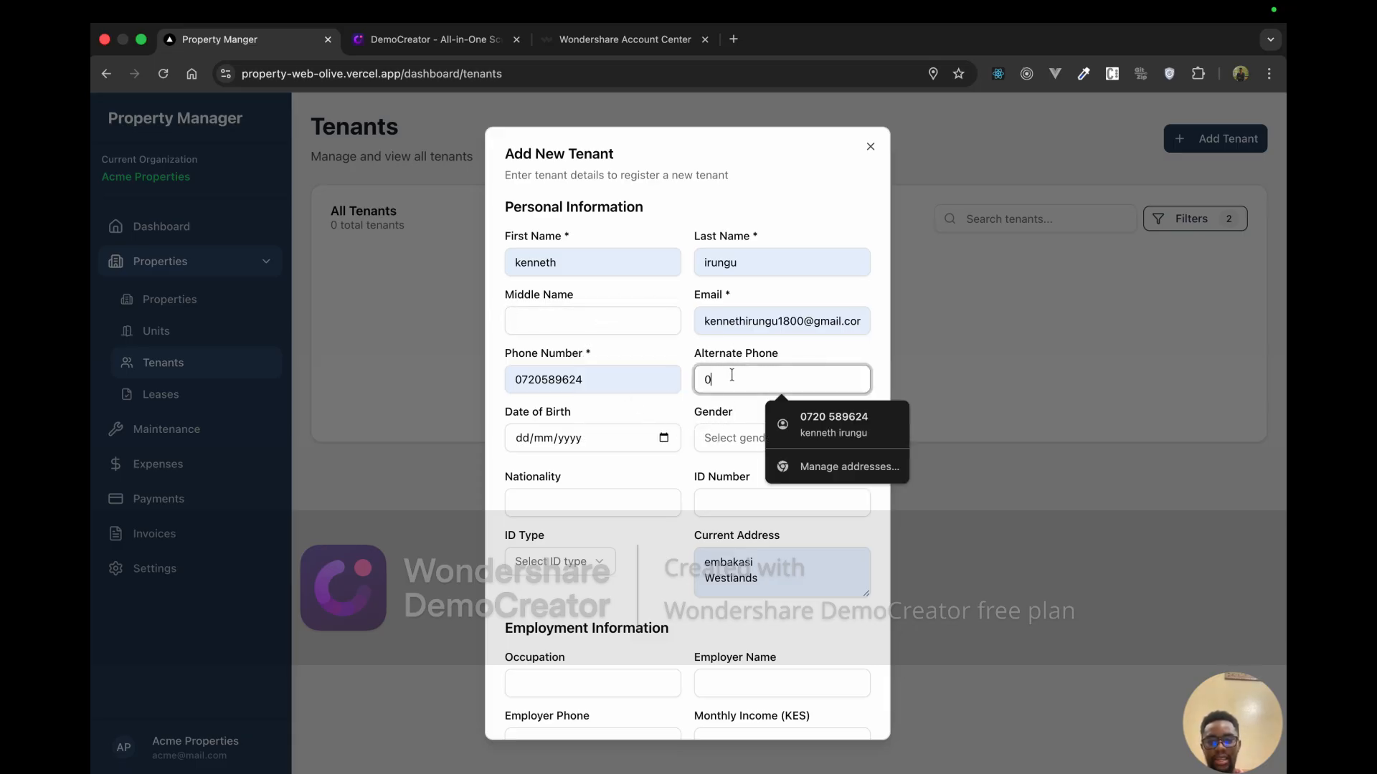
type("0")
key("BackSpace")
Step: Change the main phone number from a leading 0 to the +254 international format
left_click(520, 380)
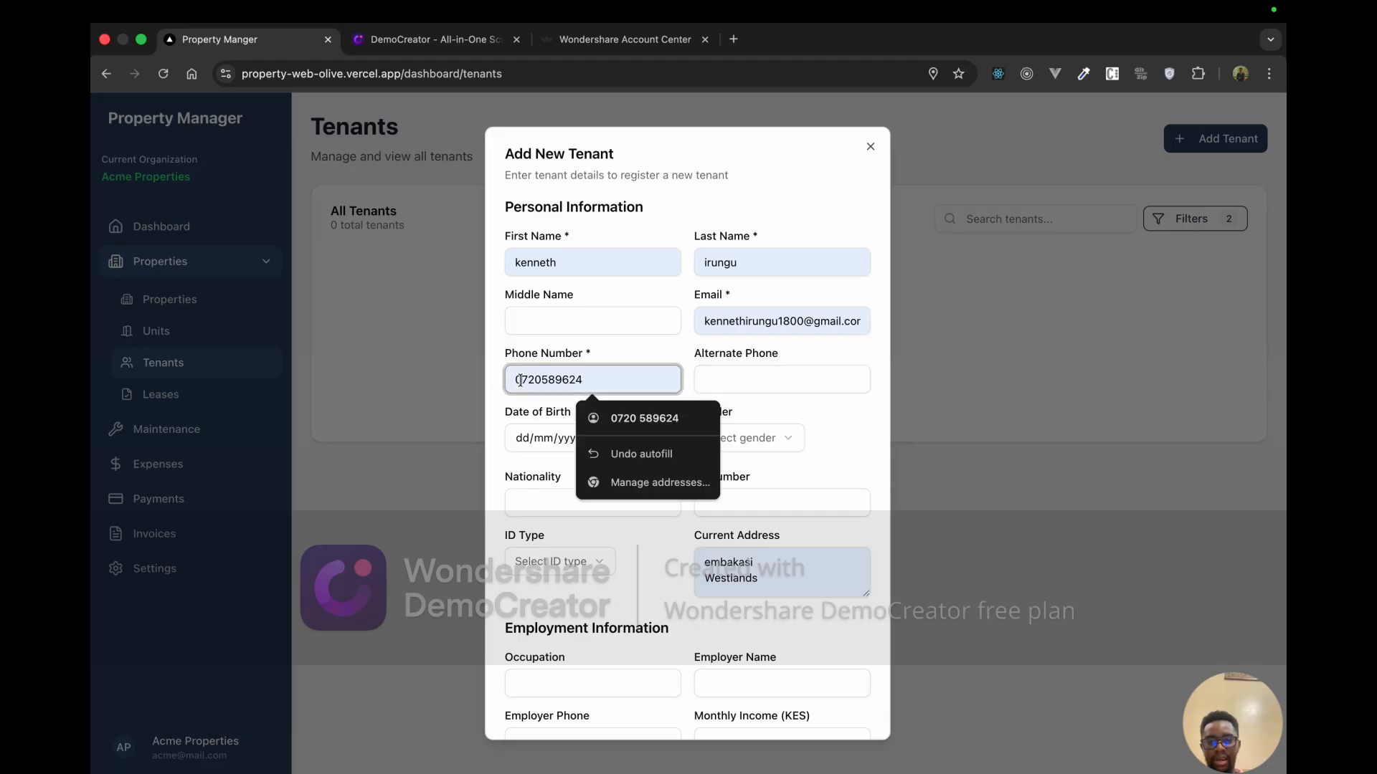
key("Escape")
key("BackSpace")
type("+25")
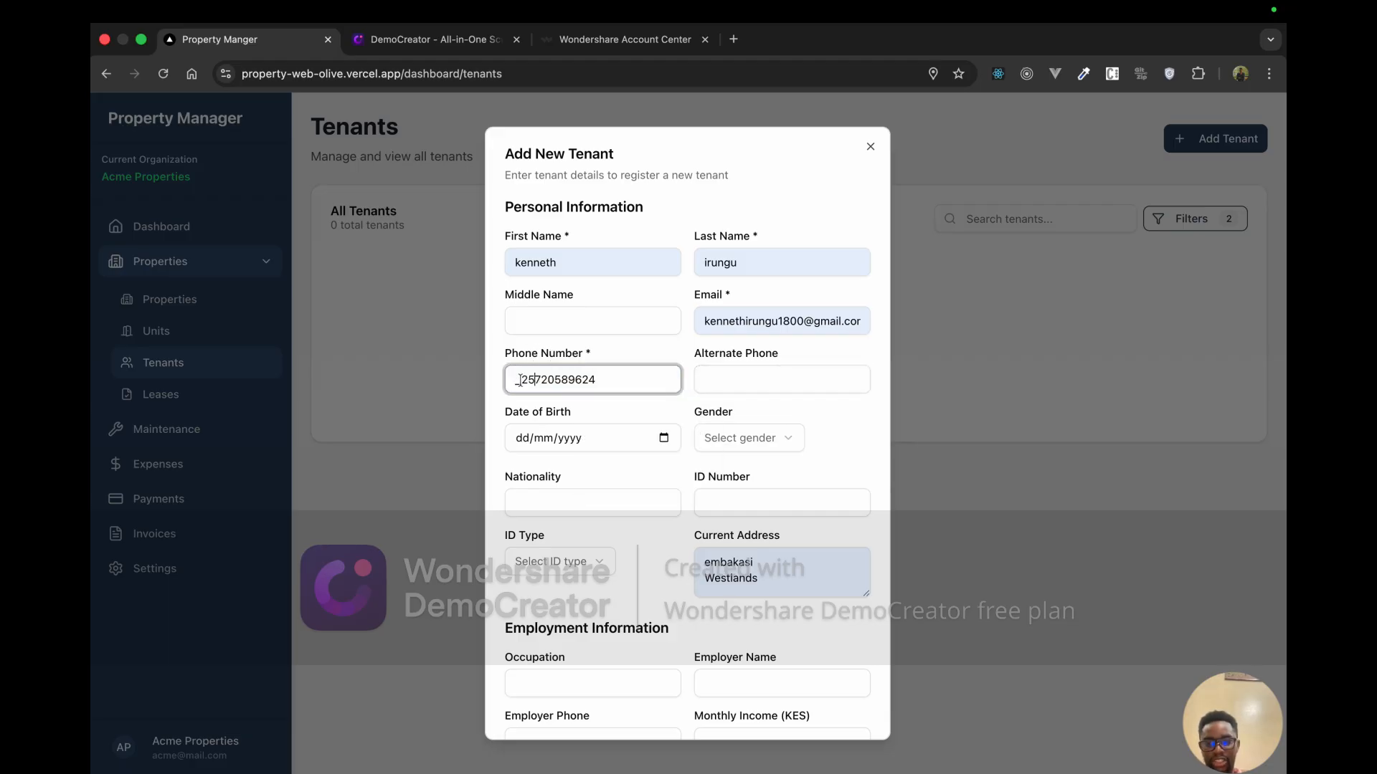
key("BackSpace")
key("BackSpace")
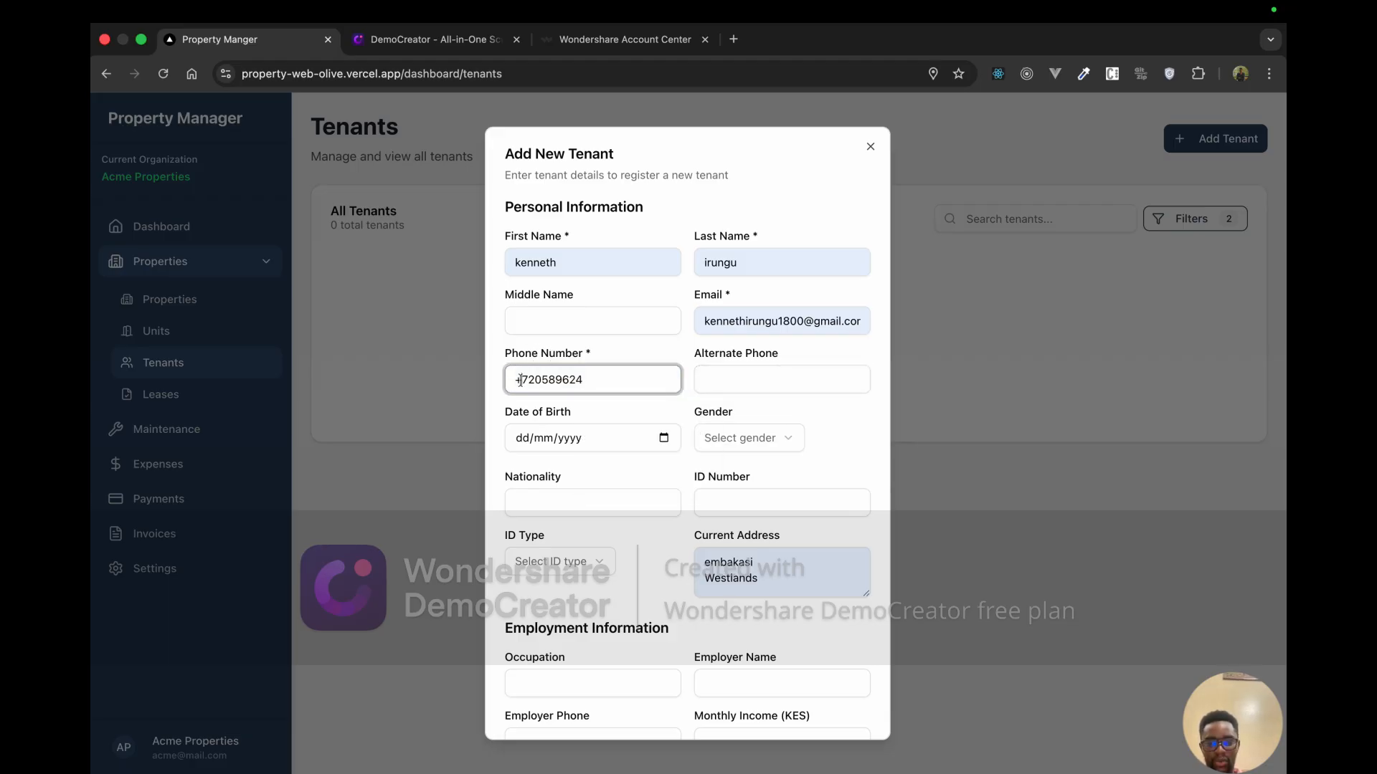
type("254")
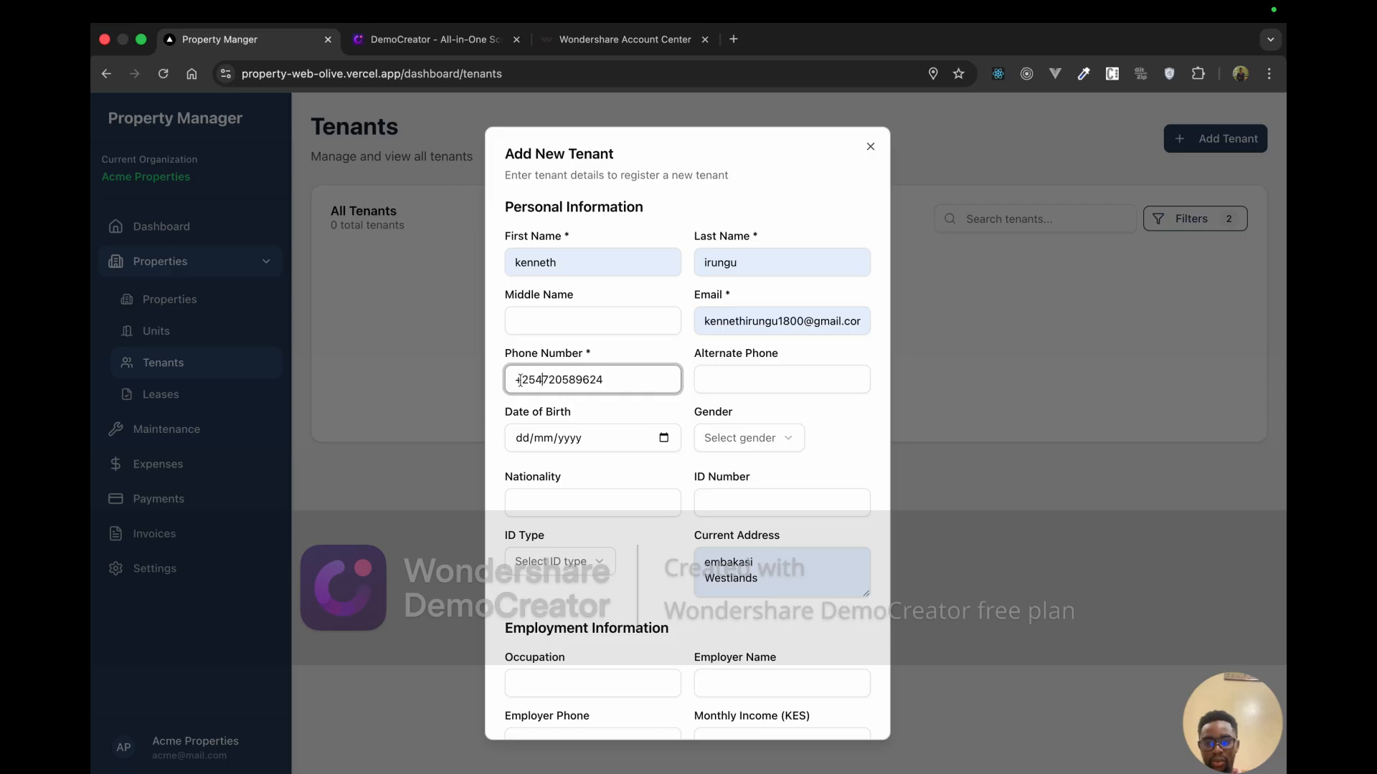
left_click(703, 380)
Step: Set date of birth 10/12/2025, gender Male and nationality Kenyan
left_click(600, 438)
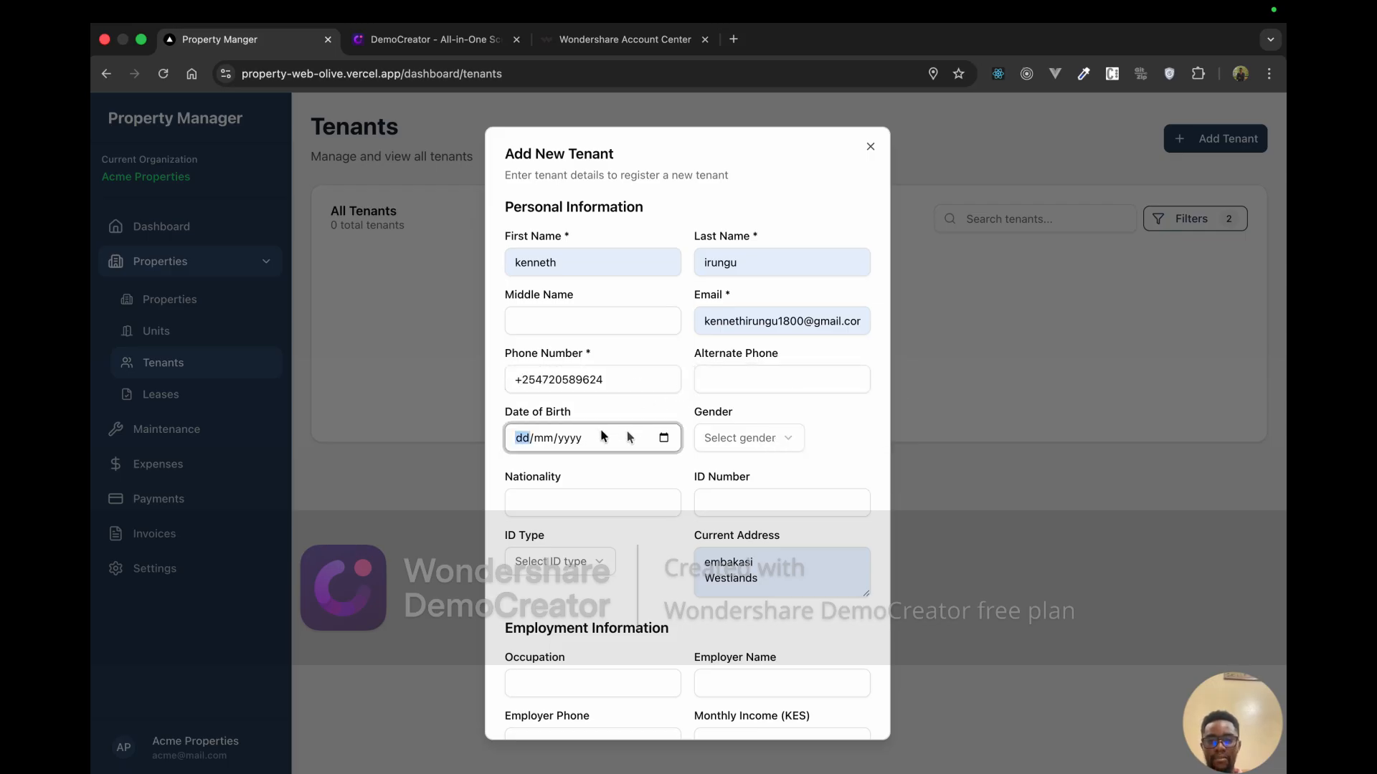
left_click(663, 437)
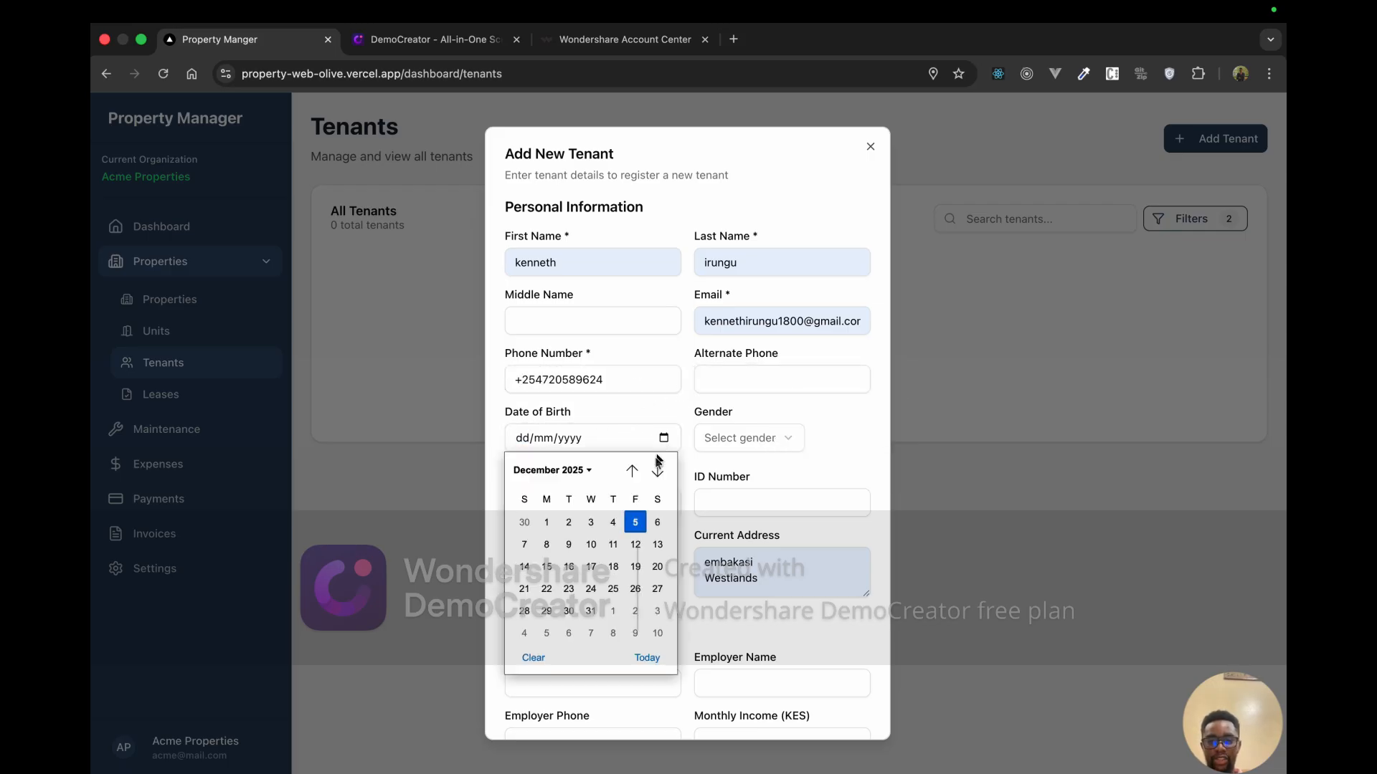
left_click(591, 544)
left_click(739, 444)
left_click(733, 476)
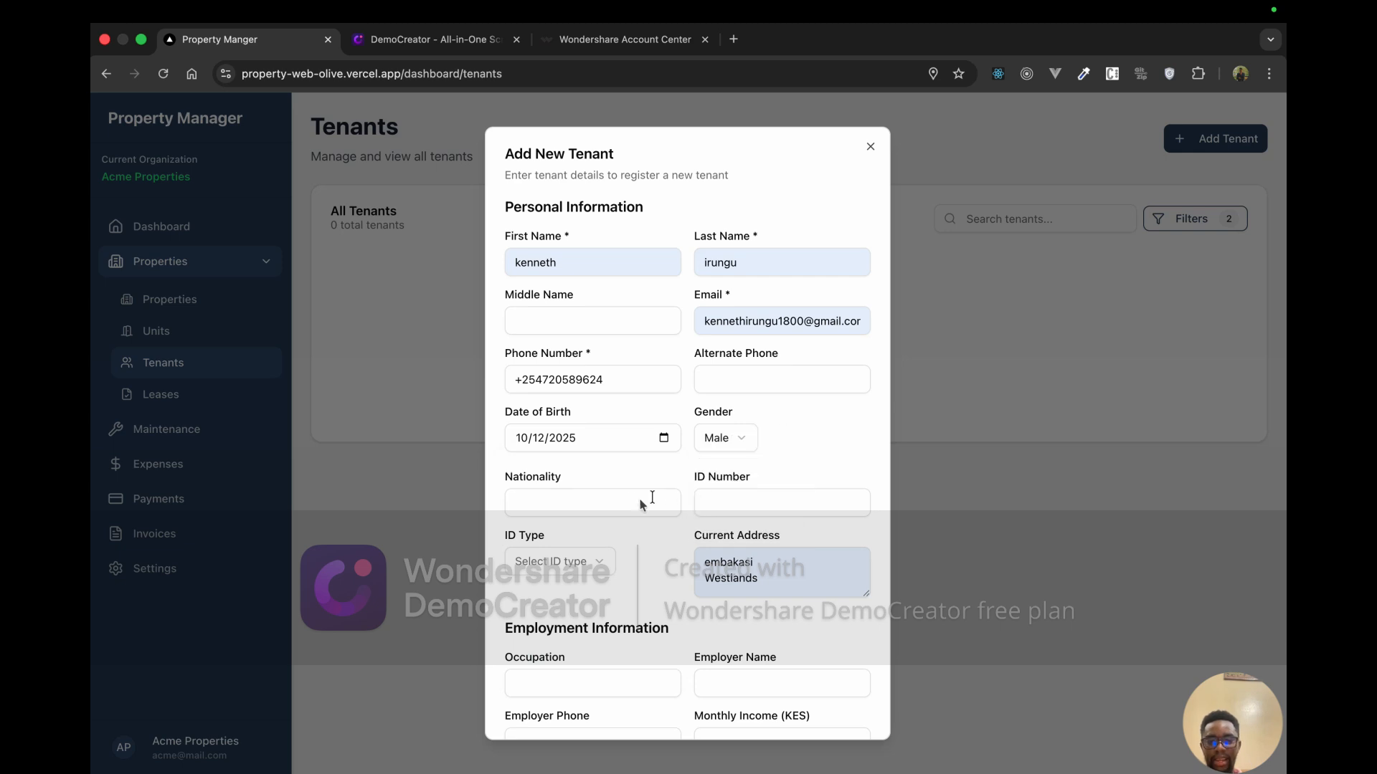
left_click(631, 501)
type("Kenyan")
Step: Fill the ID number from a saved suggestion, changing its last digit to 7
left_click(739, 514)
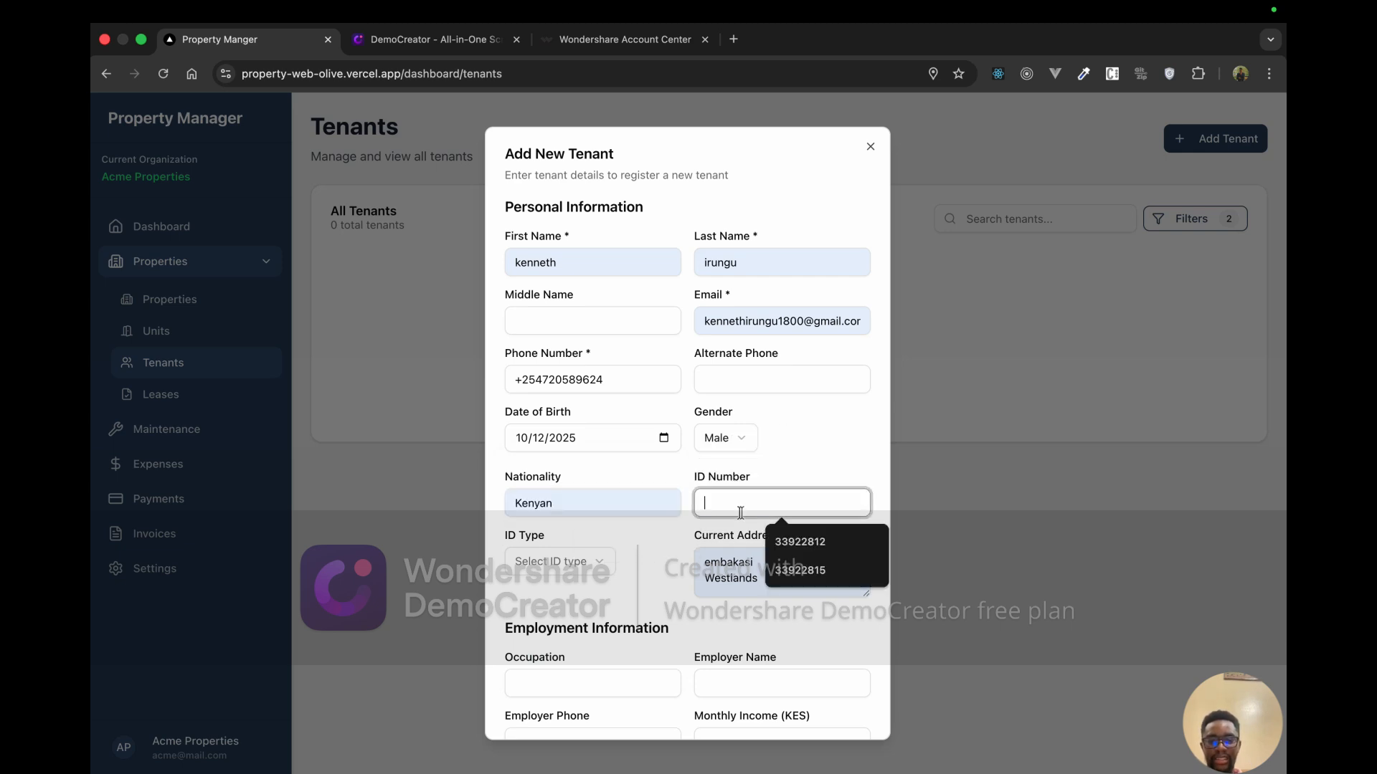
left_click(702, 570)
left_click(719, 520)
left_click(725, 502)
left_click(777, 541)
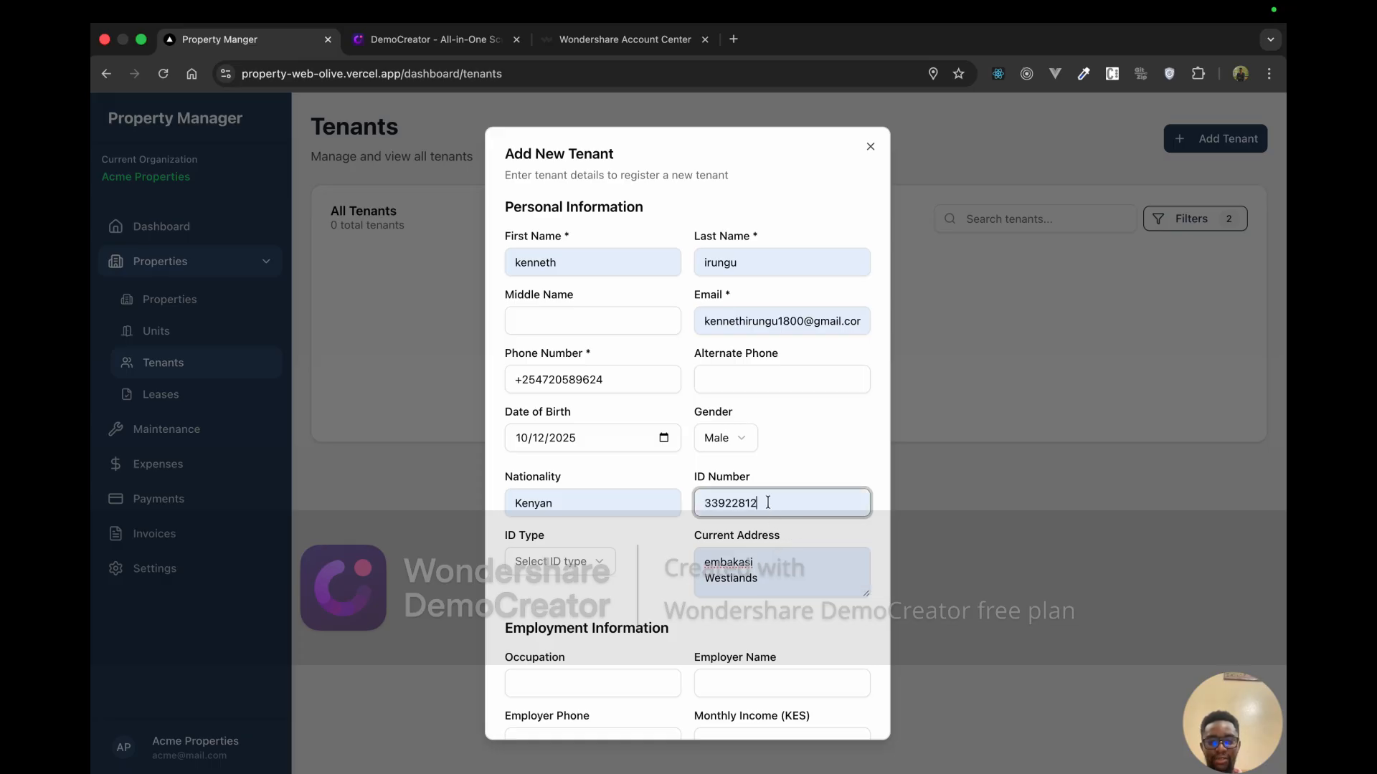
key("BackSpace")
type("7")
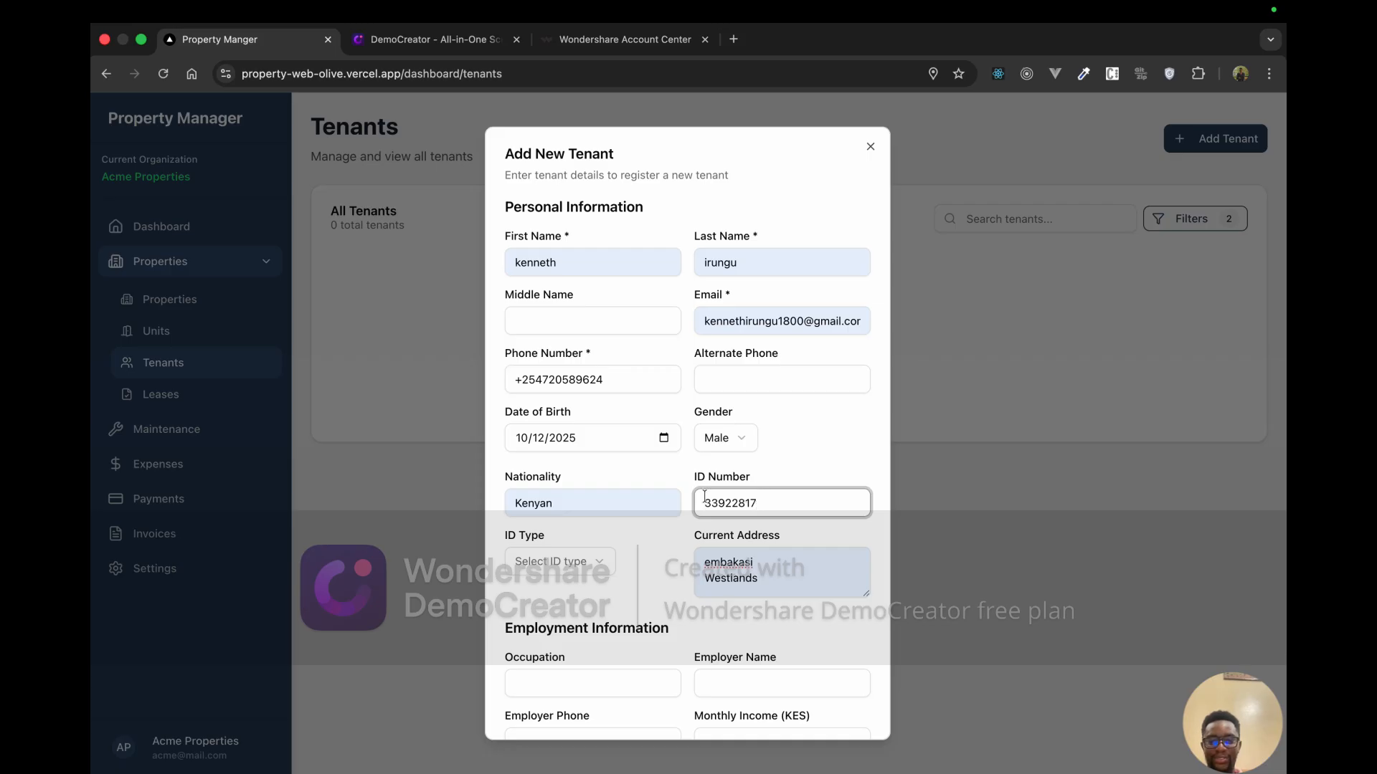
left_click(563, 567)
Step: Set the ID type to National ID and the occupation to Software
left_click(565, 602)
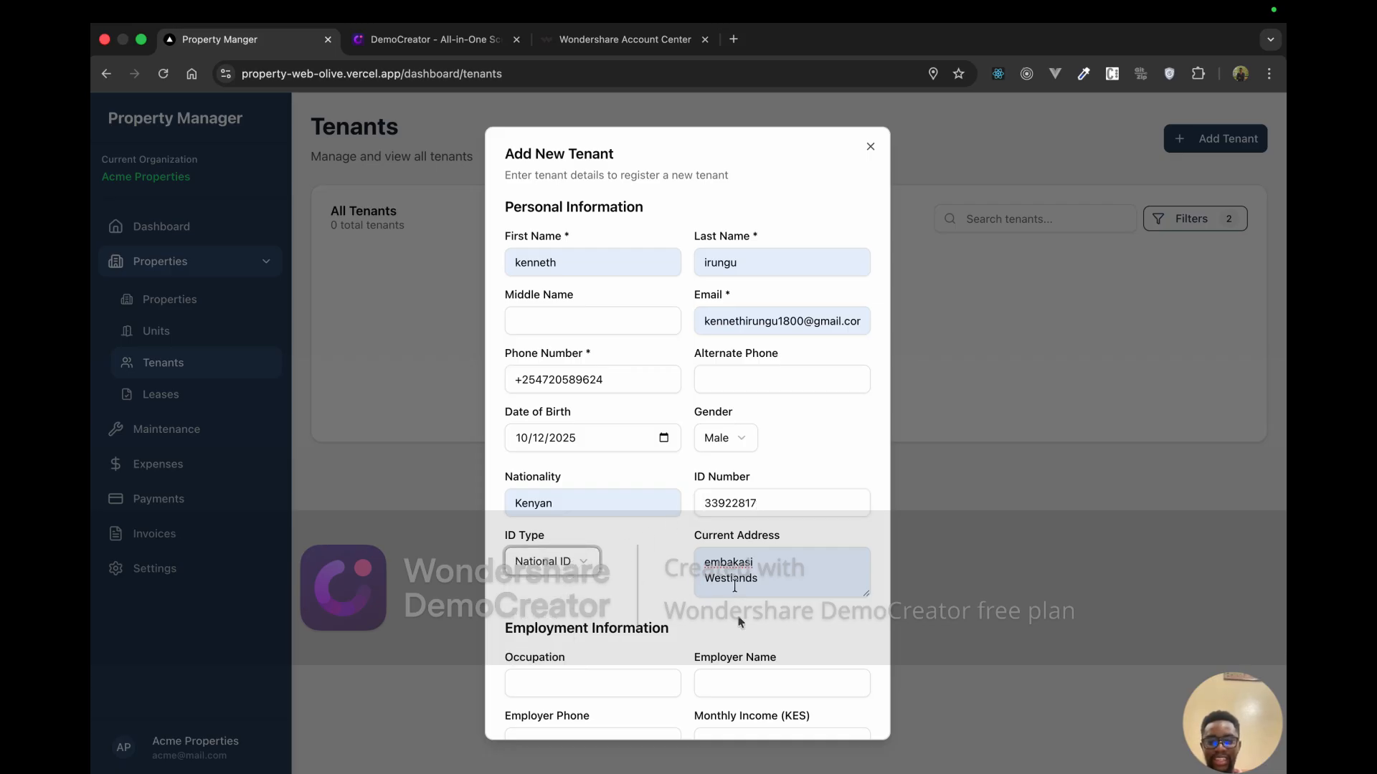
scroll(737, 626, "down", 1)
scroll(738, 626, "down", 5)
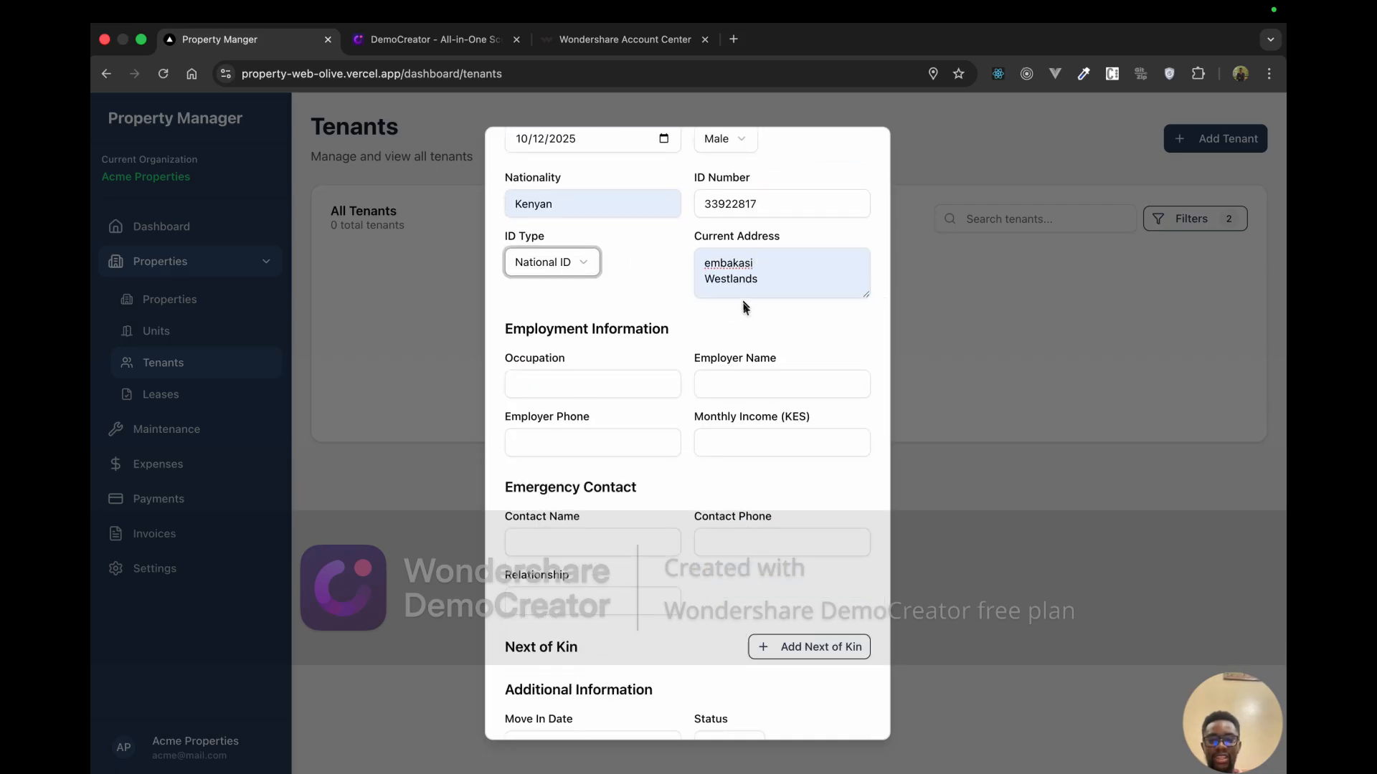
scroll(573, 378, "down", 1)
left_click(565, 365)
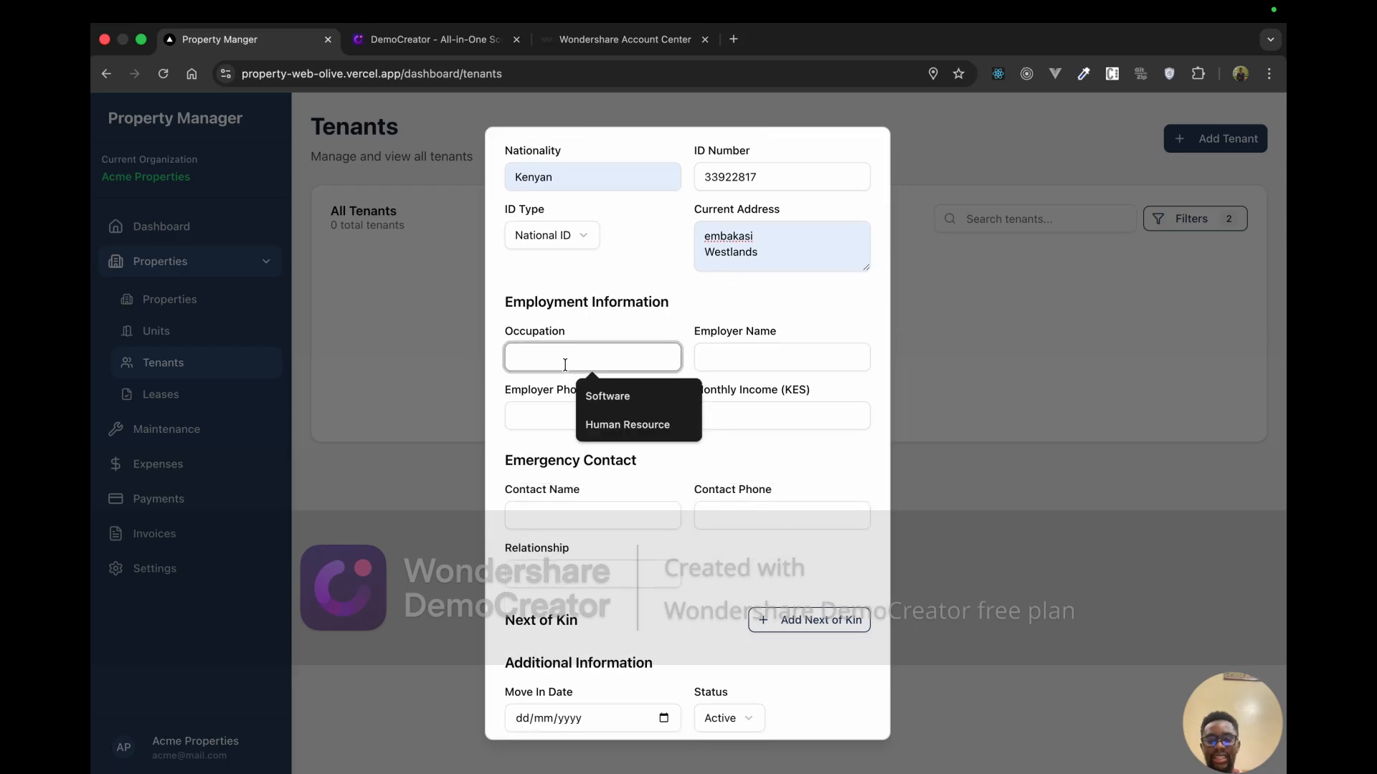
left_click(608, 398)
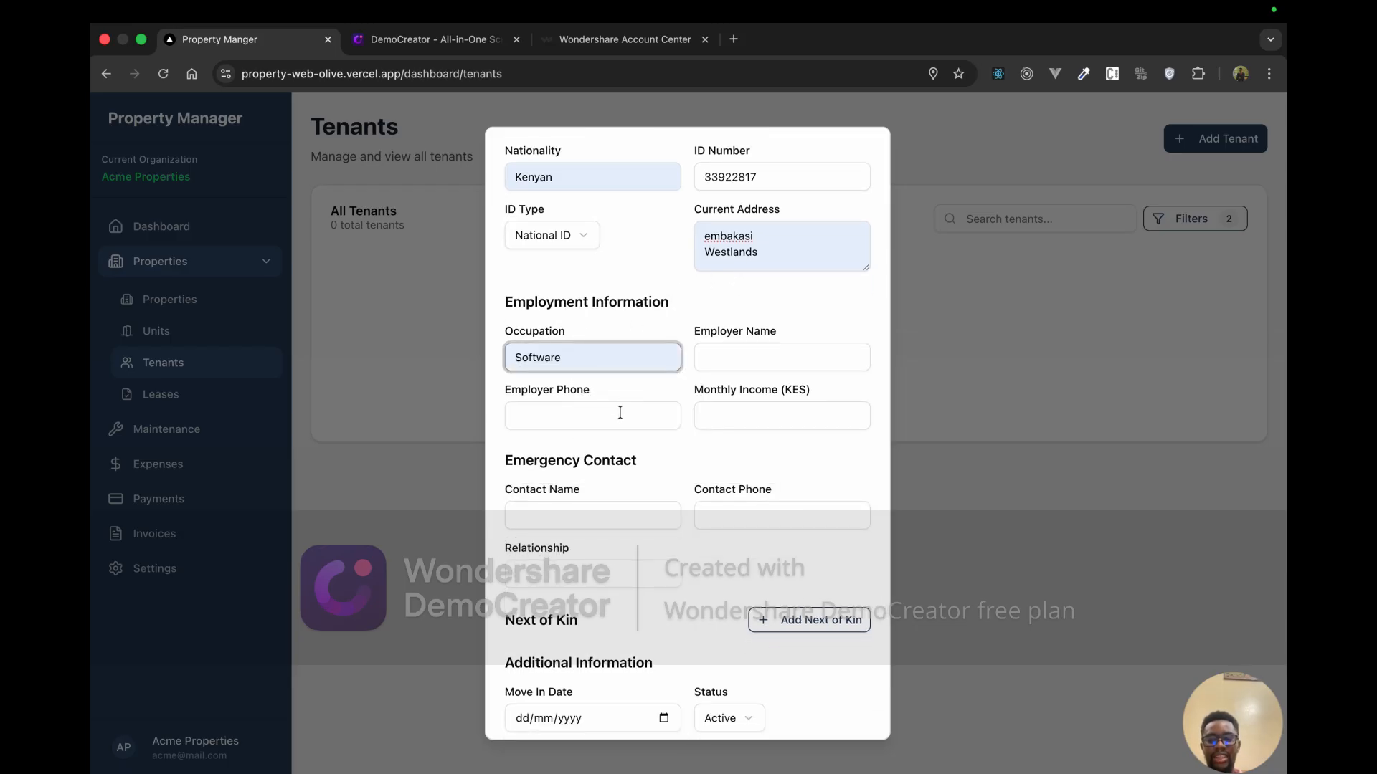
Step: Enter 'Testing employer' as the employer name
left_click(612, 422)
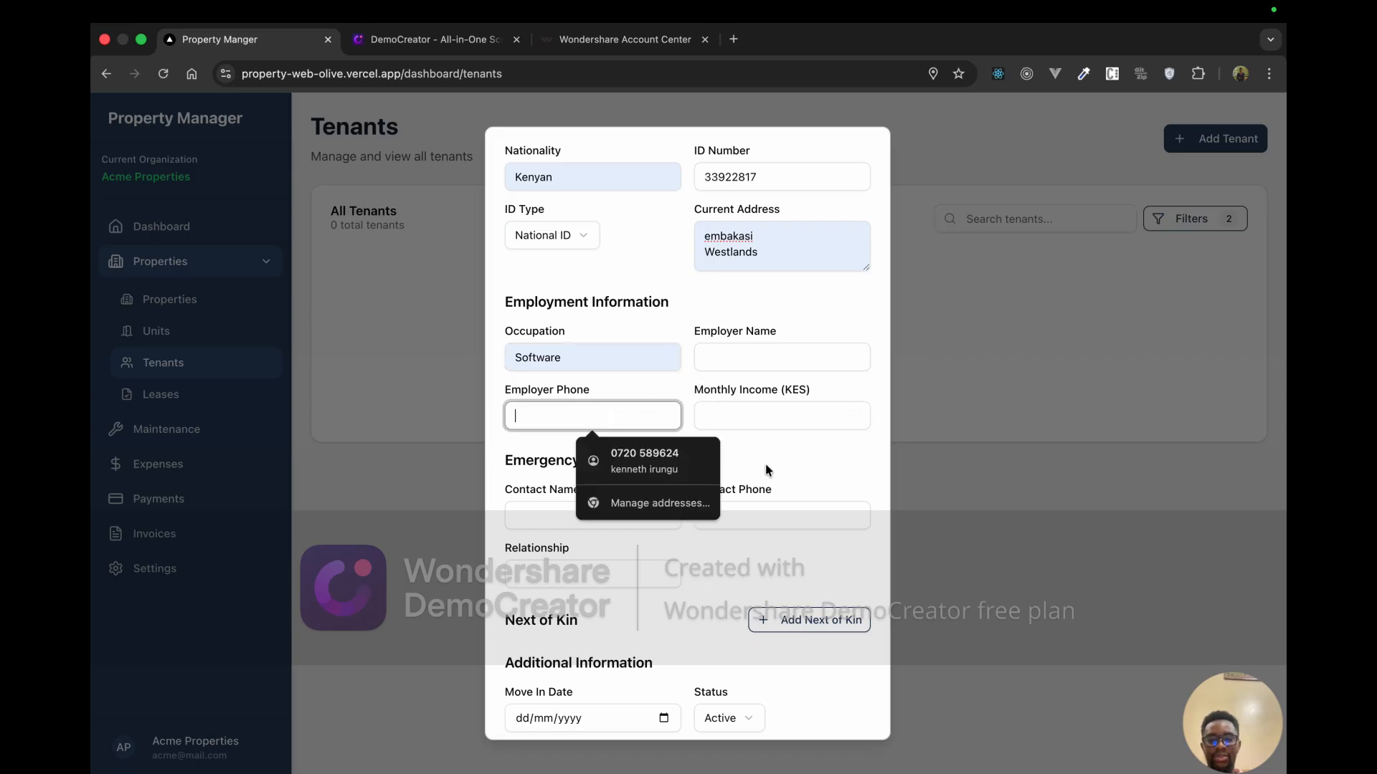
left_click(729, 441)
scroll(716, 436, "down", 1)
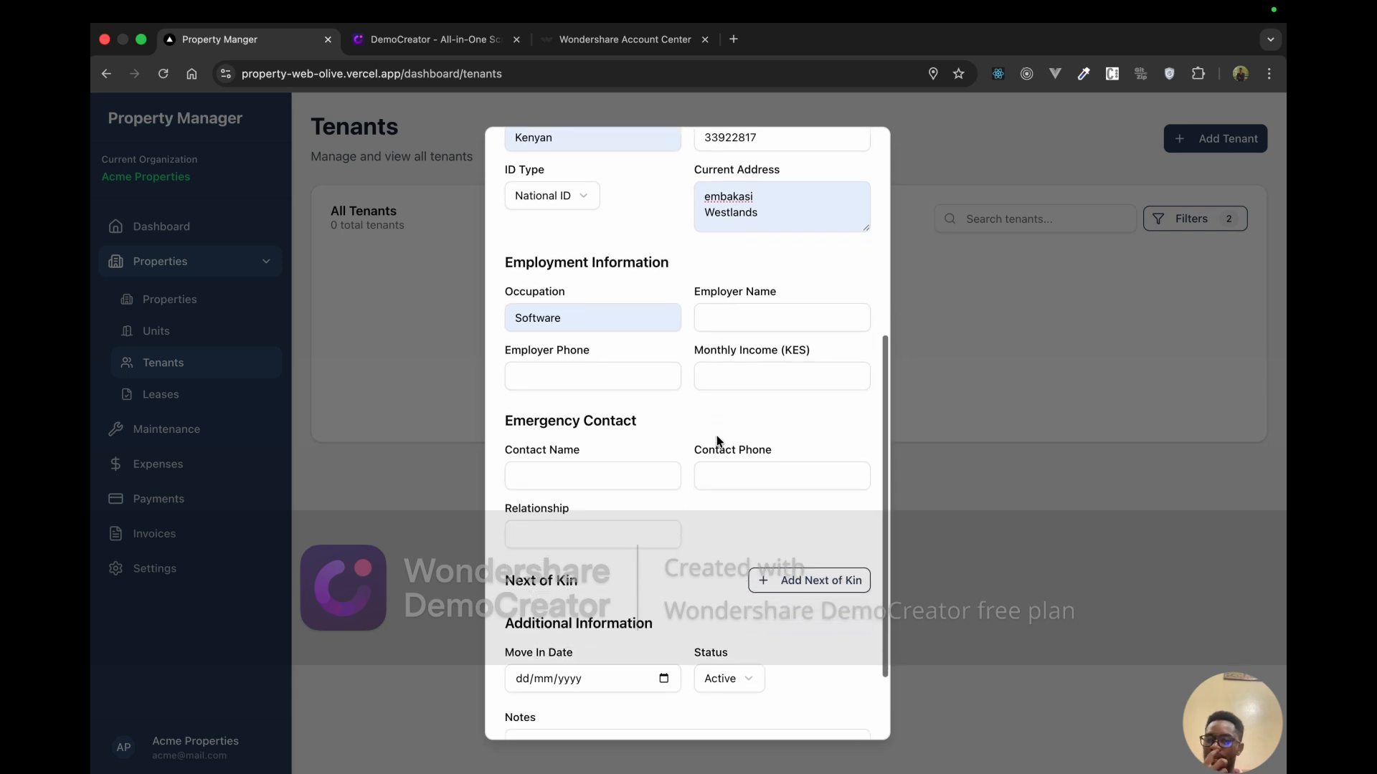
scroll(717, 441, "down", 1)
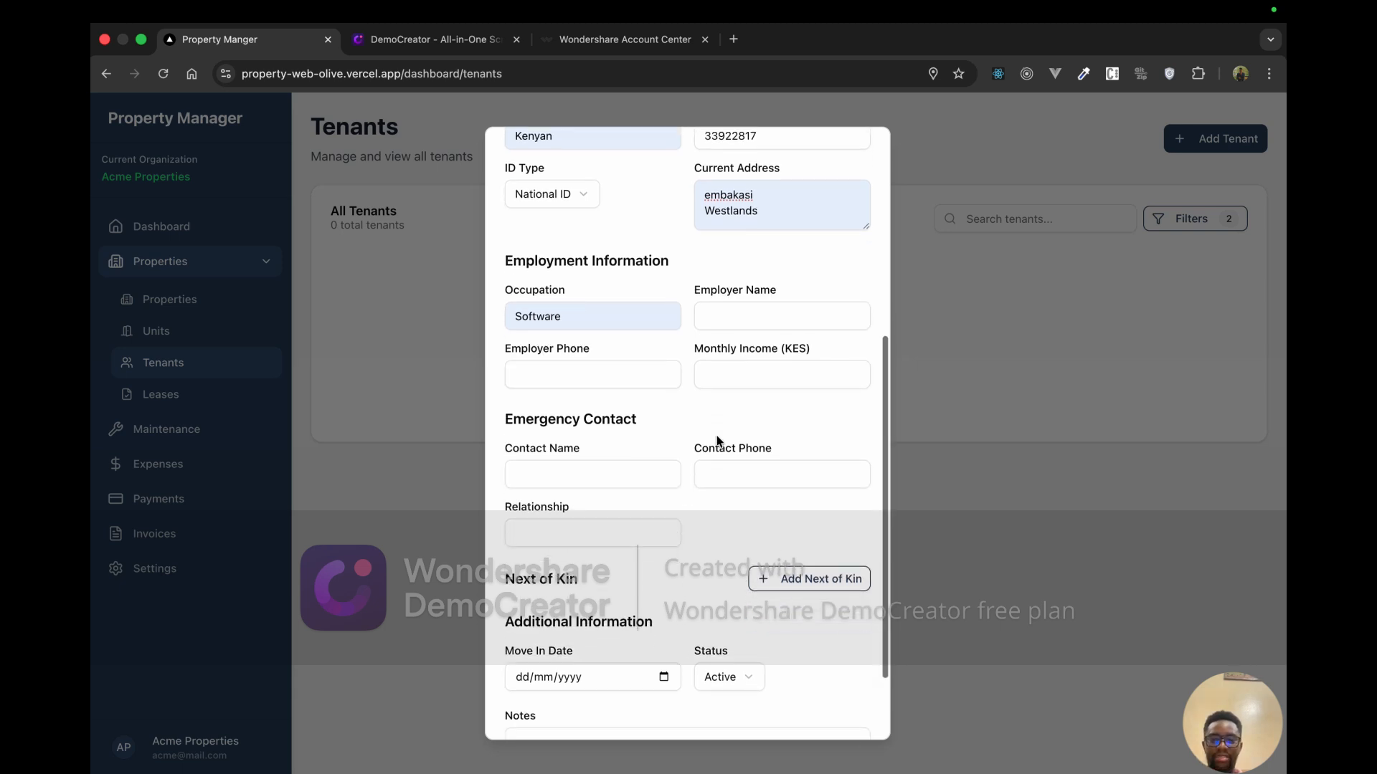
left_click(727, 317)
type("dd")
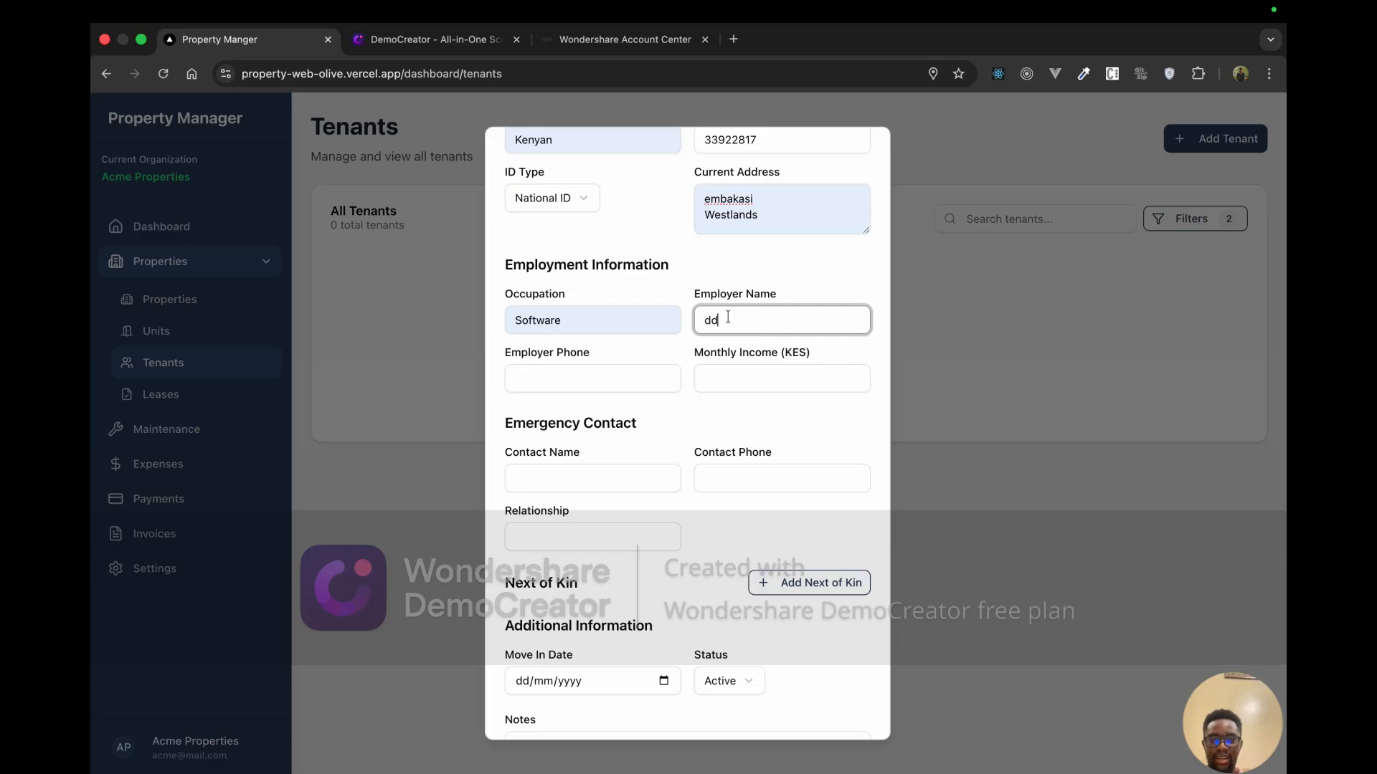
key("BackSpace")
key("BackSpace")
type("Testing")
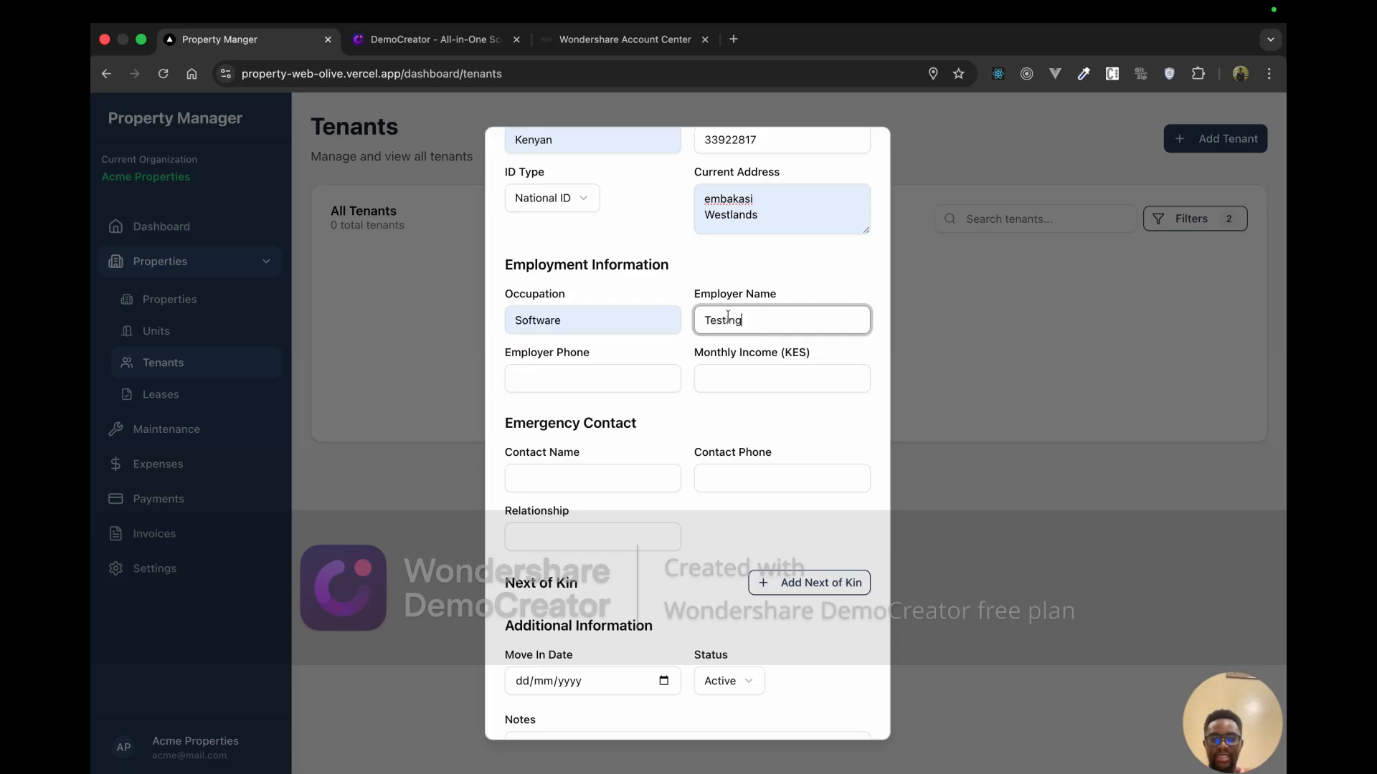
type(" em")
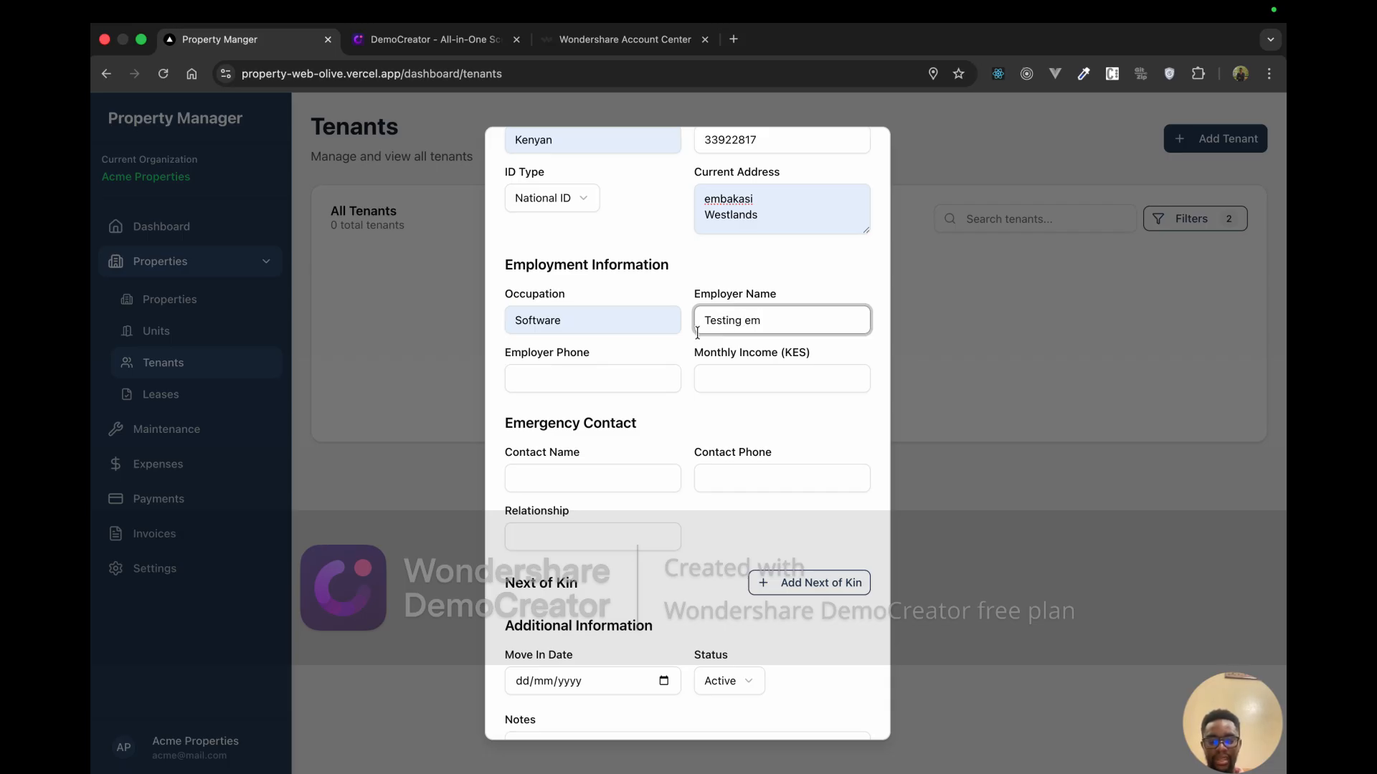
type("ployer")
Step: Fill the employer phone from a saved entry and enter monthly income 10000 KES
left_click(537, 378)
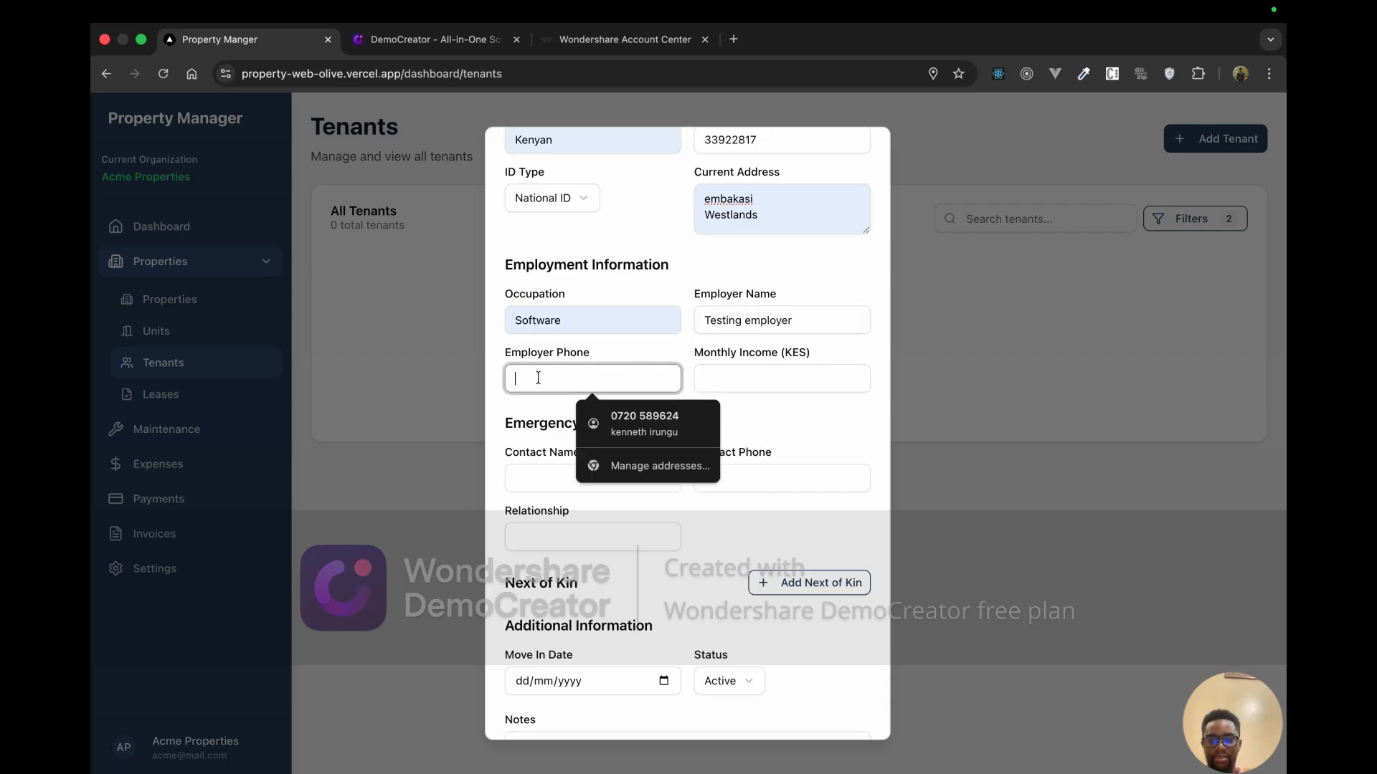
left_click(631, 423)
left_click(713, 378)
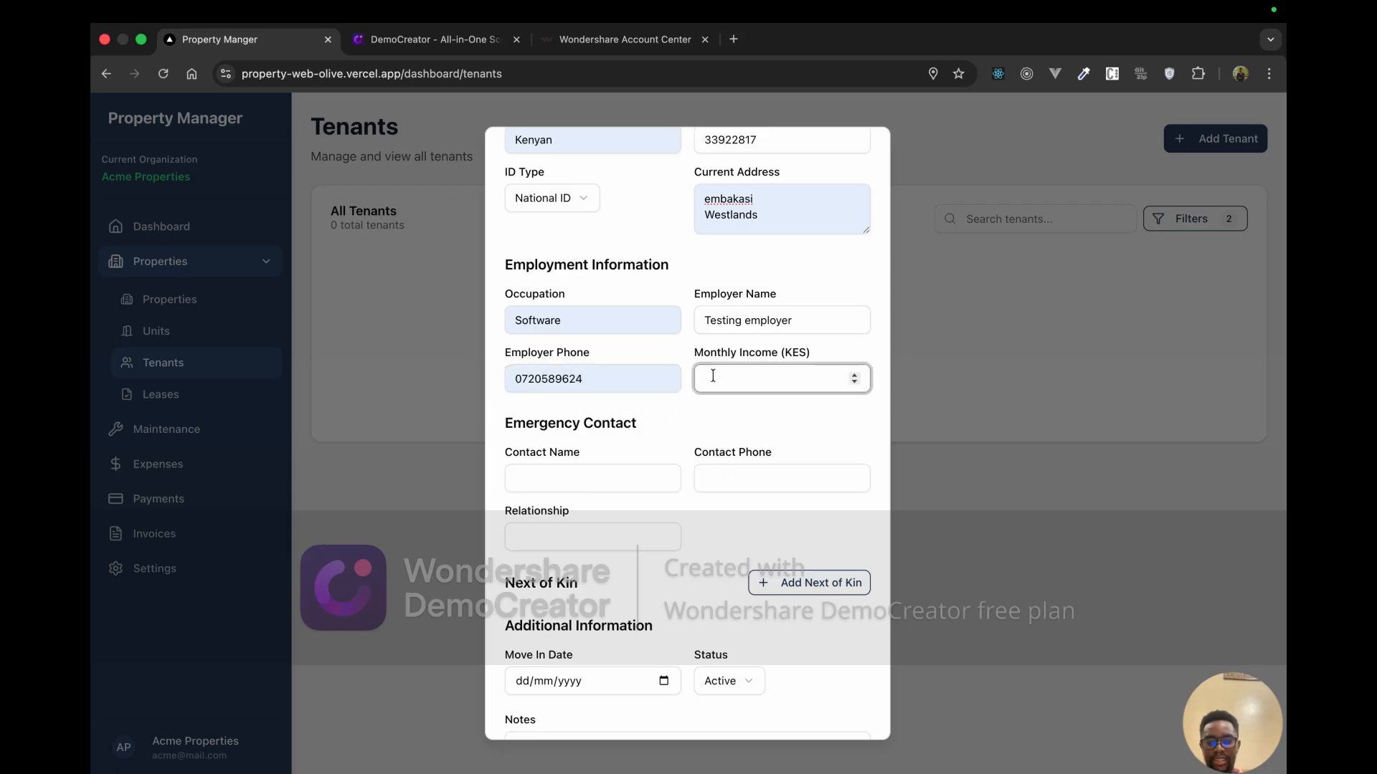
type("10000")
scroll(602, 487, "down", 1)
scroll(594, 472, "down", 2)
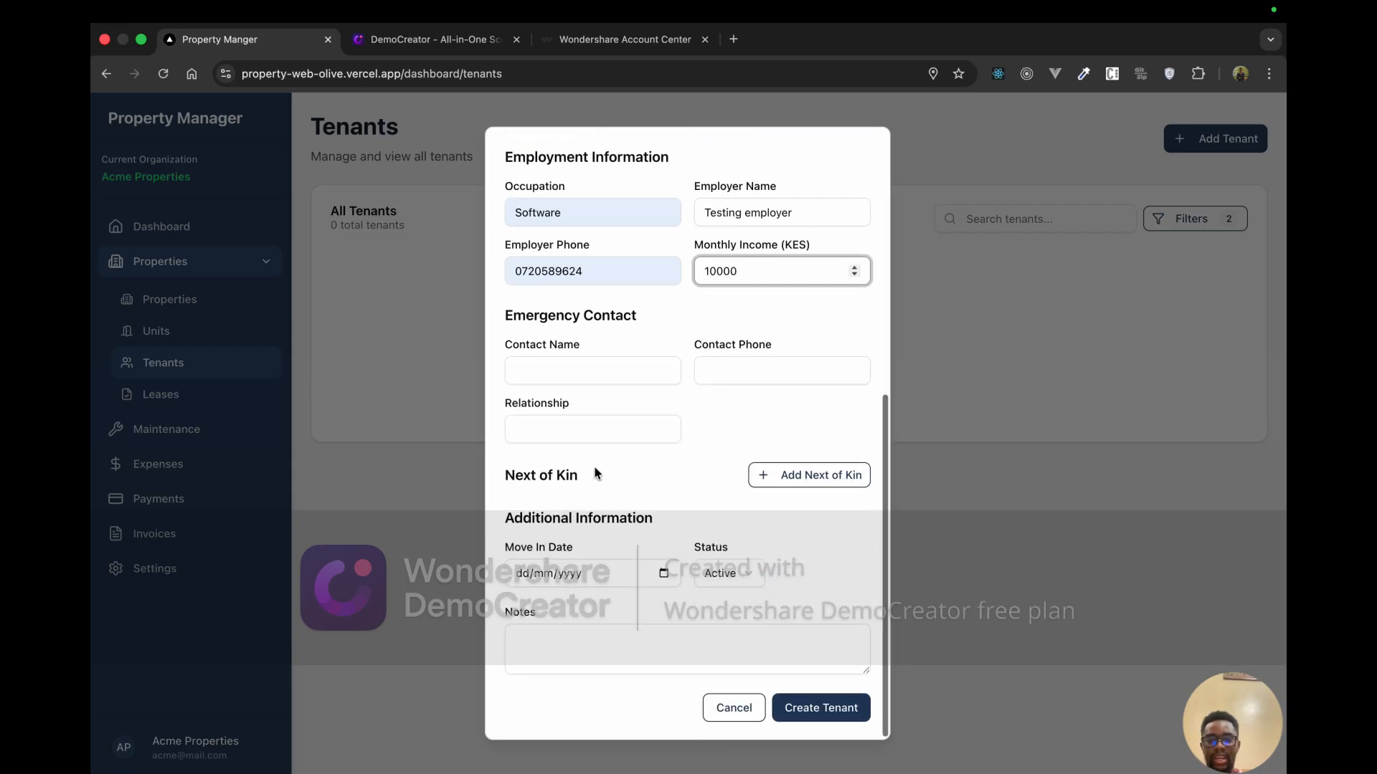
Step: Add emergency contact 'test' with a saved phone number and relationship Wife
left_click(576, 373)
type("tes")
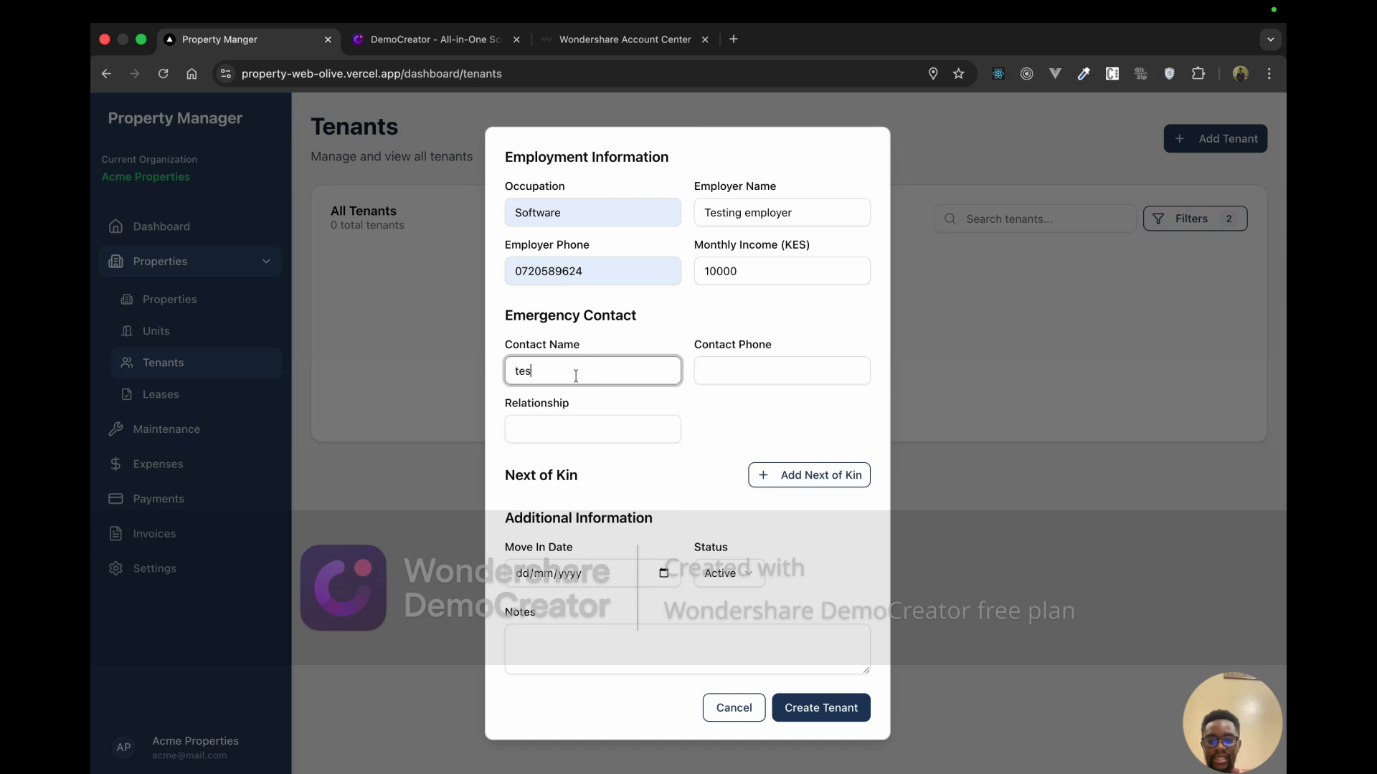
type("t")
left_click(751, 378)
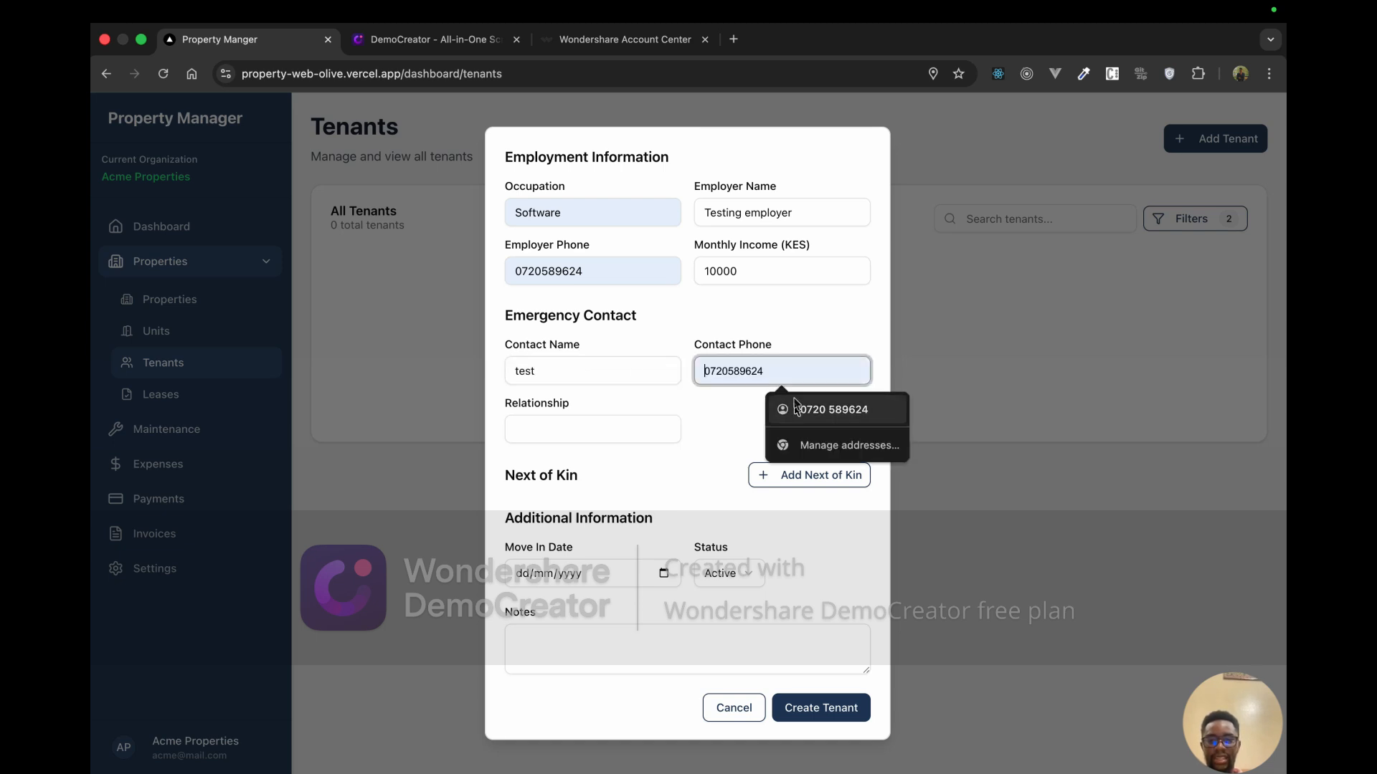
left_click(832, 410)
left_click(585, 437)
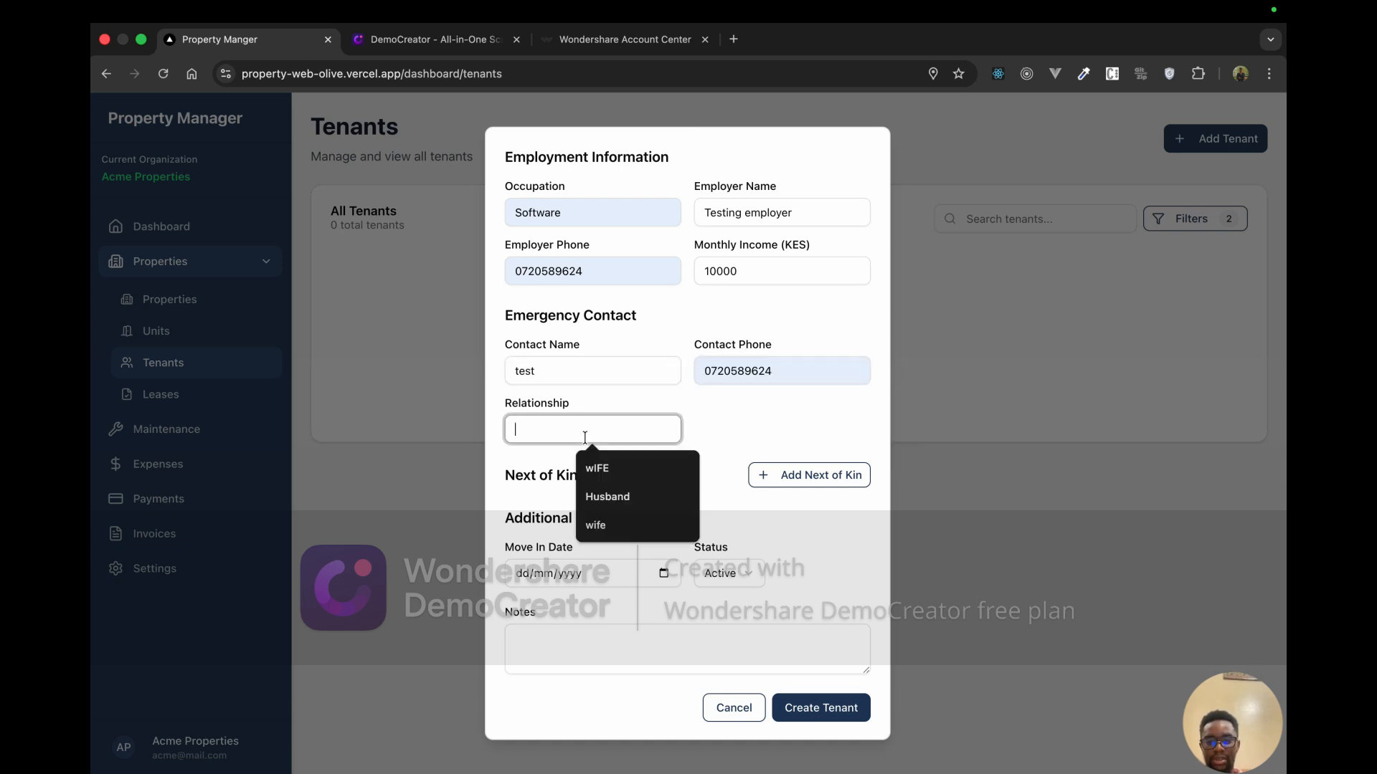
type("Wife")
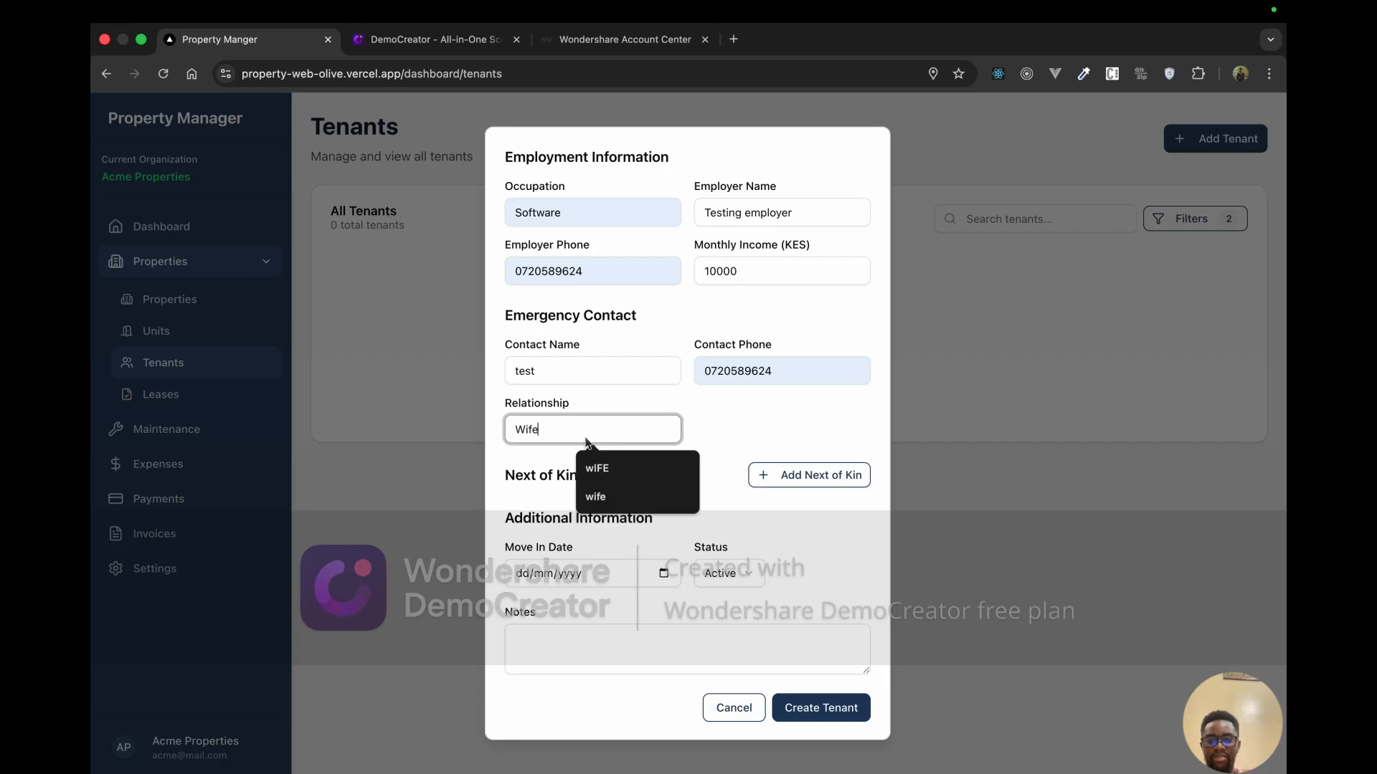
left_click(539, 457)
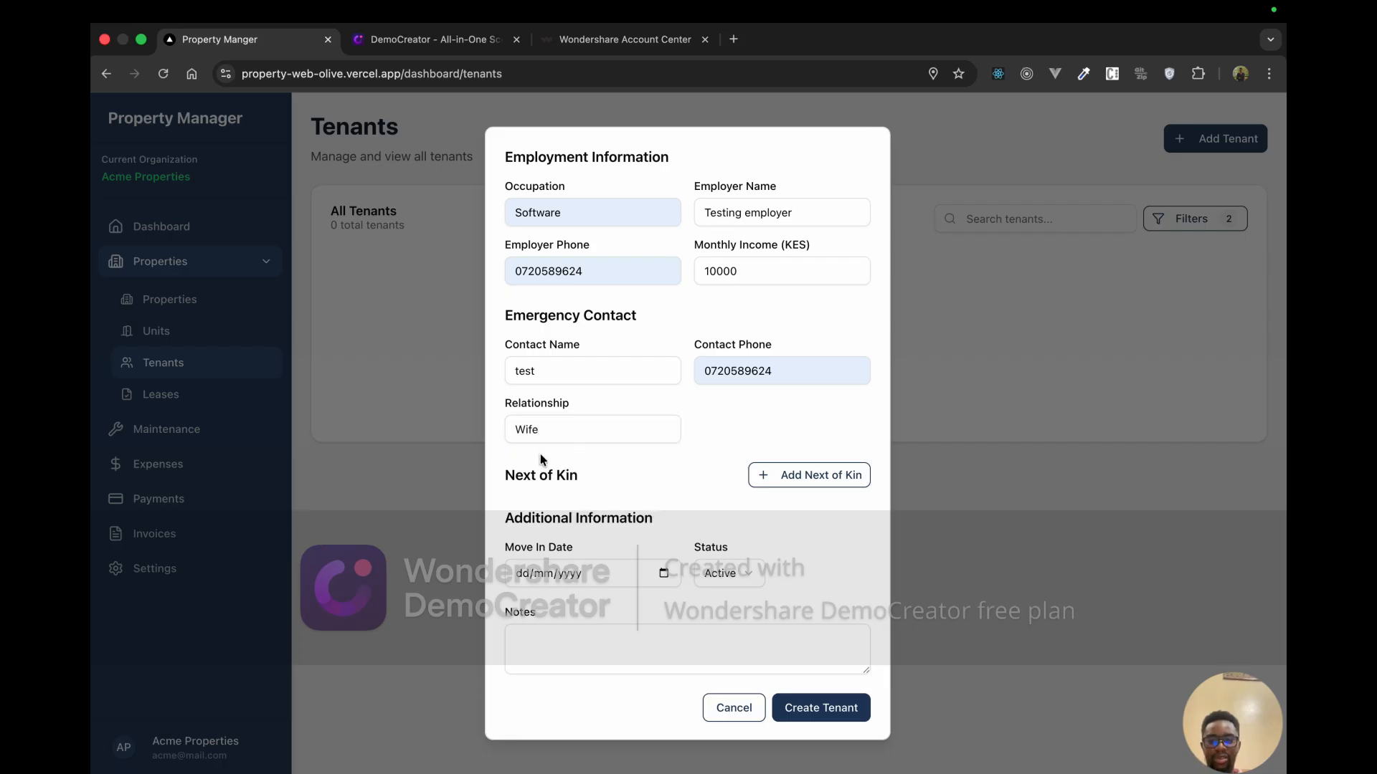
Step: Set the move-in date to 01/01/2026 and keep the status Active
scroll(604, 586, "down", 1)
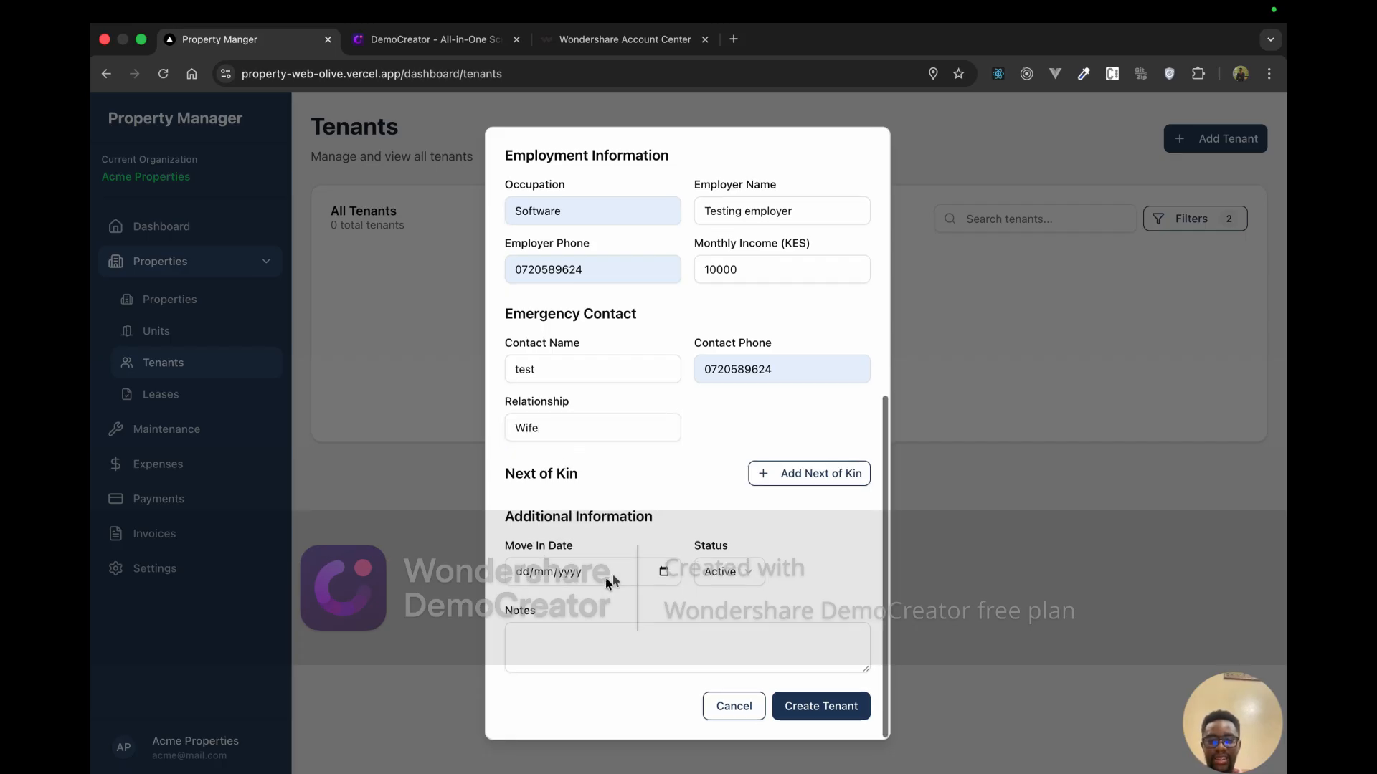
left_click(664, 571)
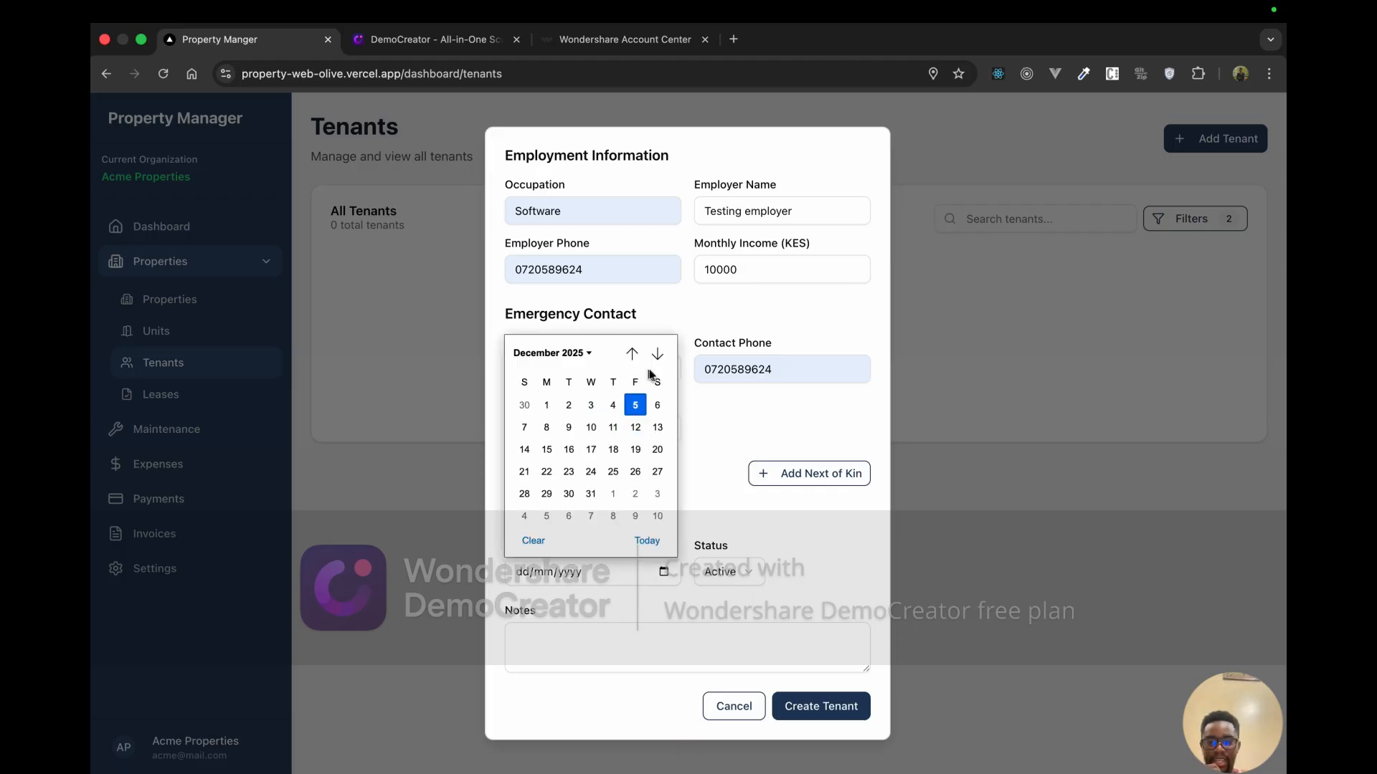
left_click(613, 495)
left_click(741, 578)
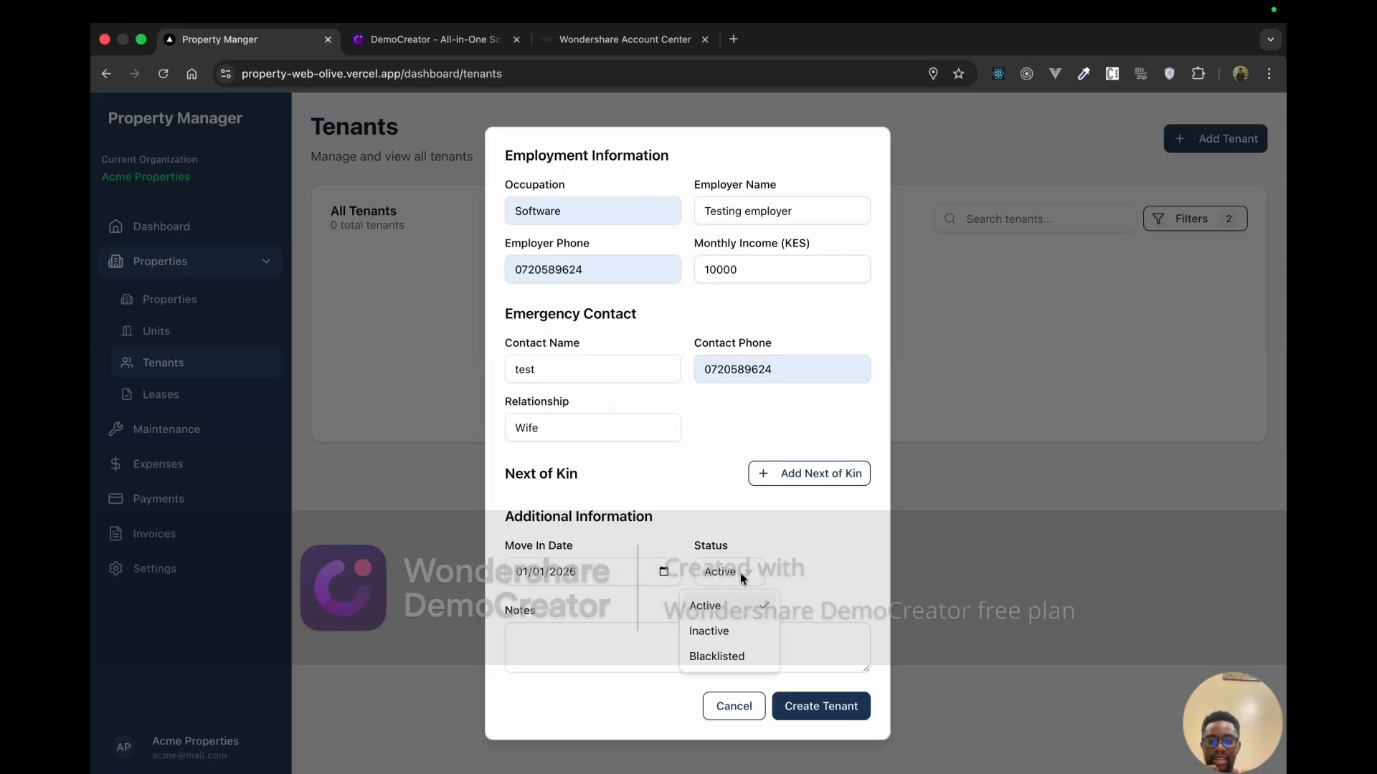
left_click(731, 610)
left_click(679, 633)
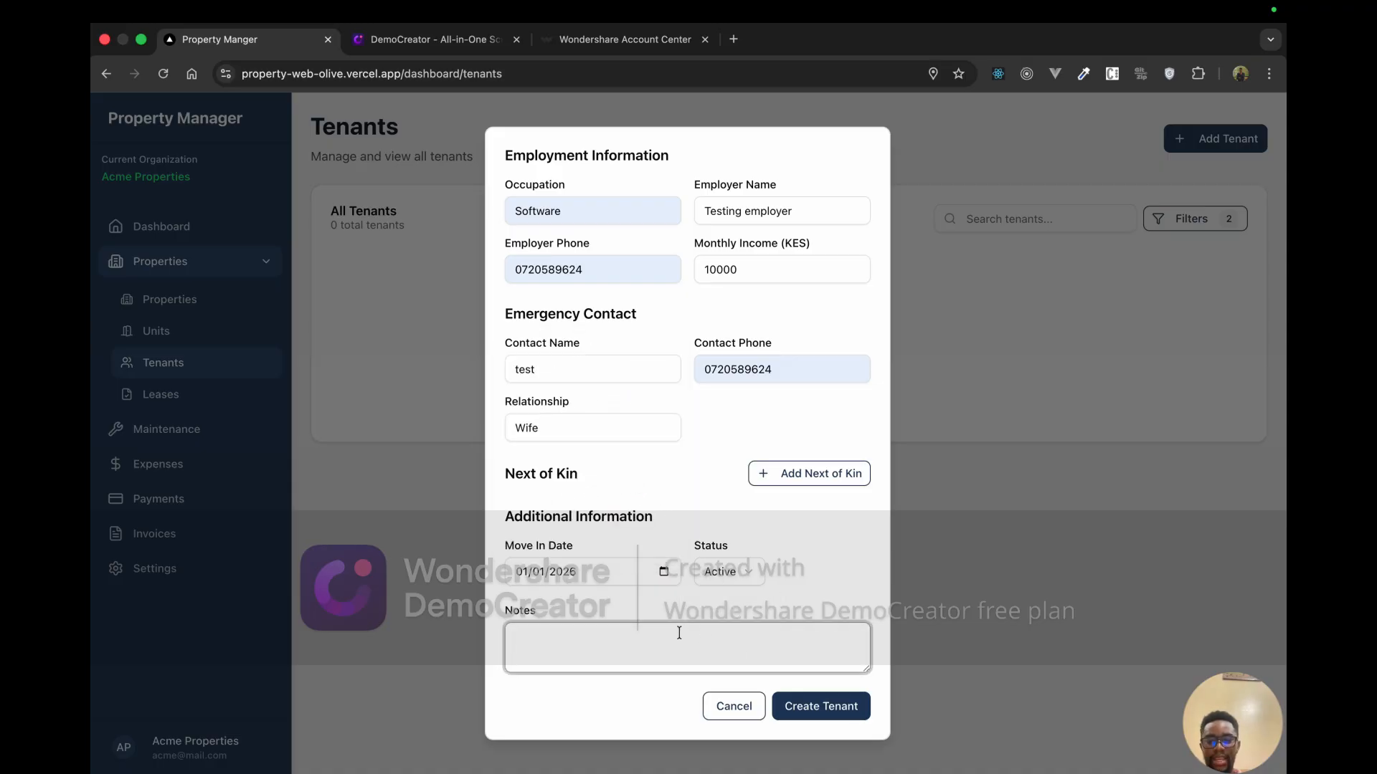
Step: Add a note that the tenant will come back and make some payments, then create the tenant
scroll(699, 411, "up", 7)
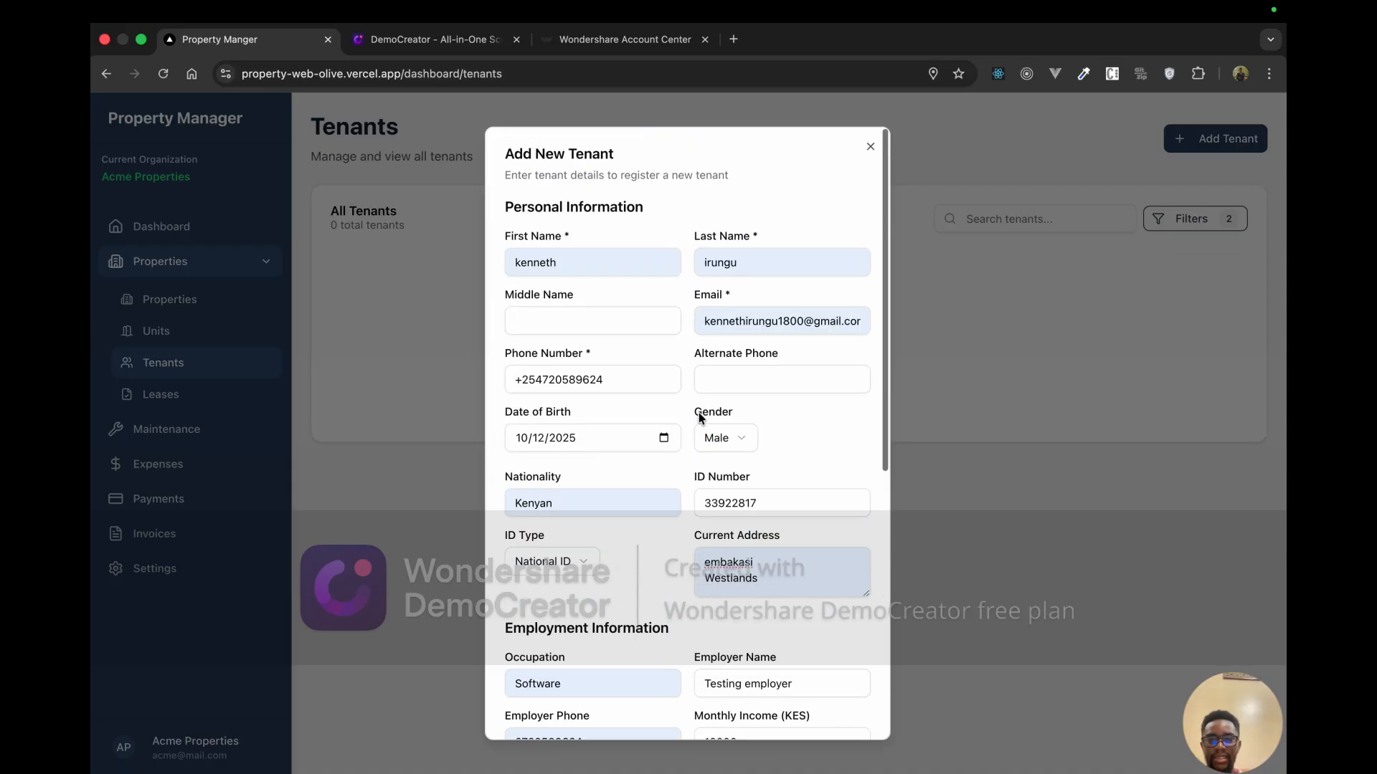
scroll(699, 412, "down", 1)
scroll(698, 412, "down", 6)
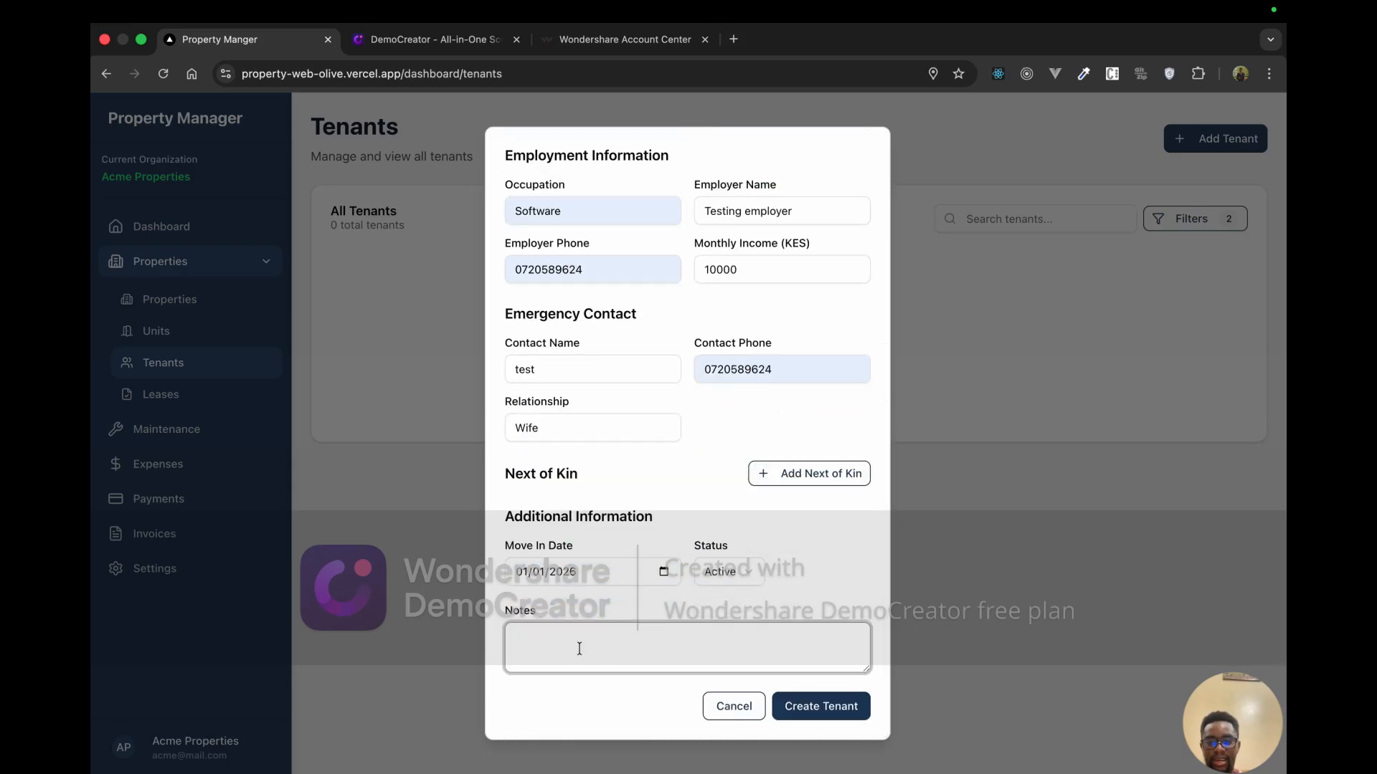
type("Th")
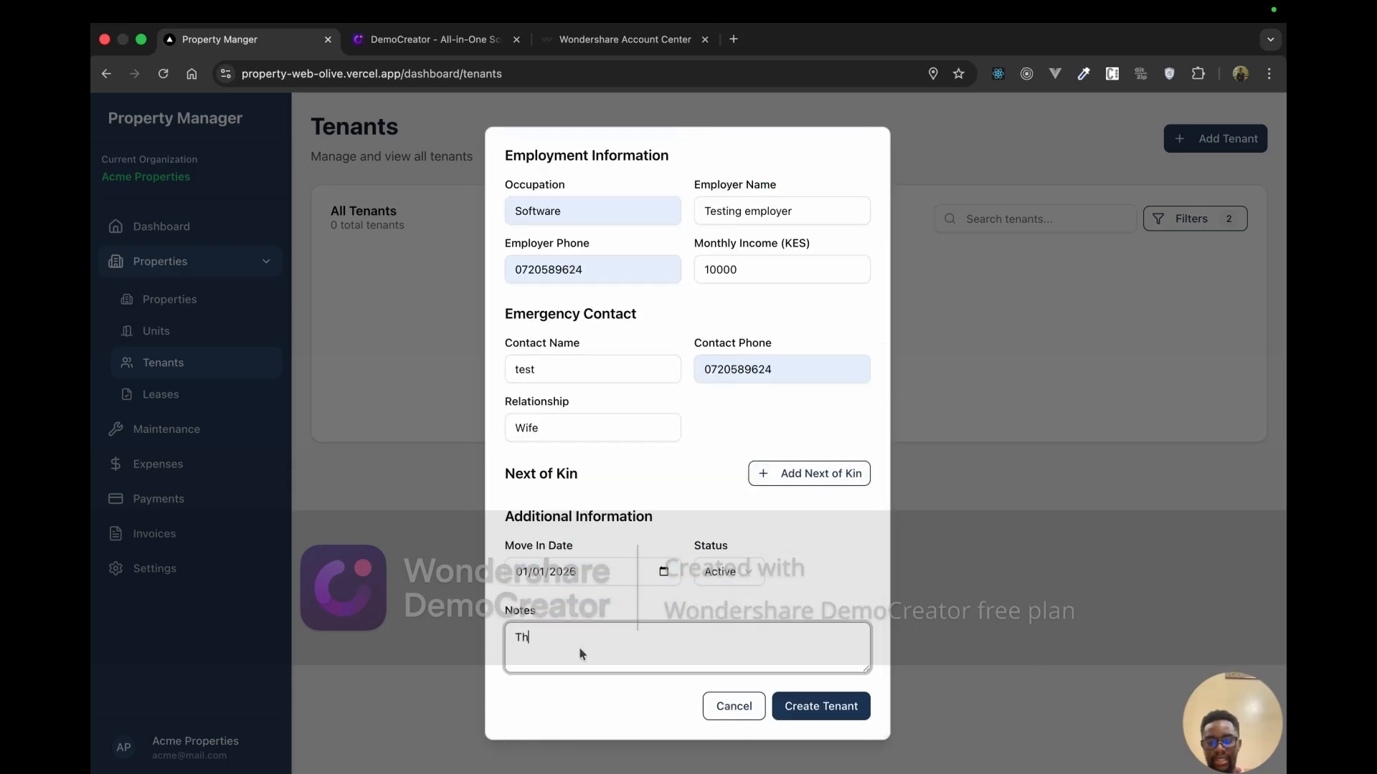
type("eb")
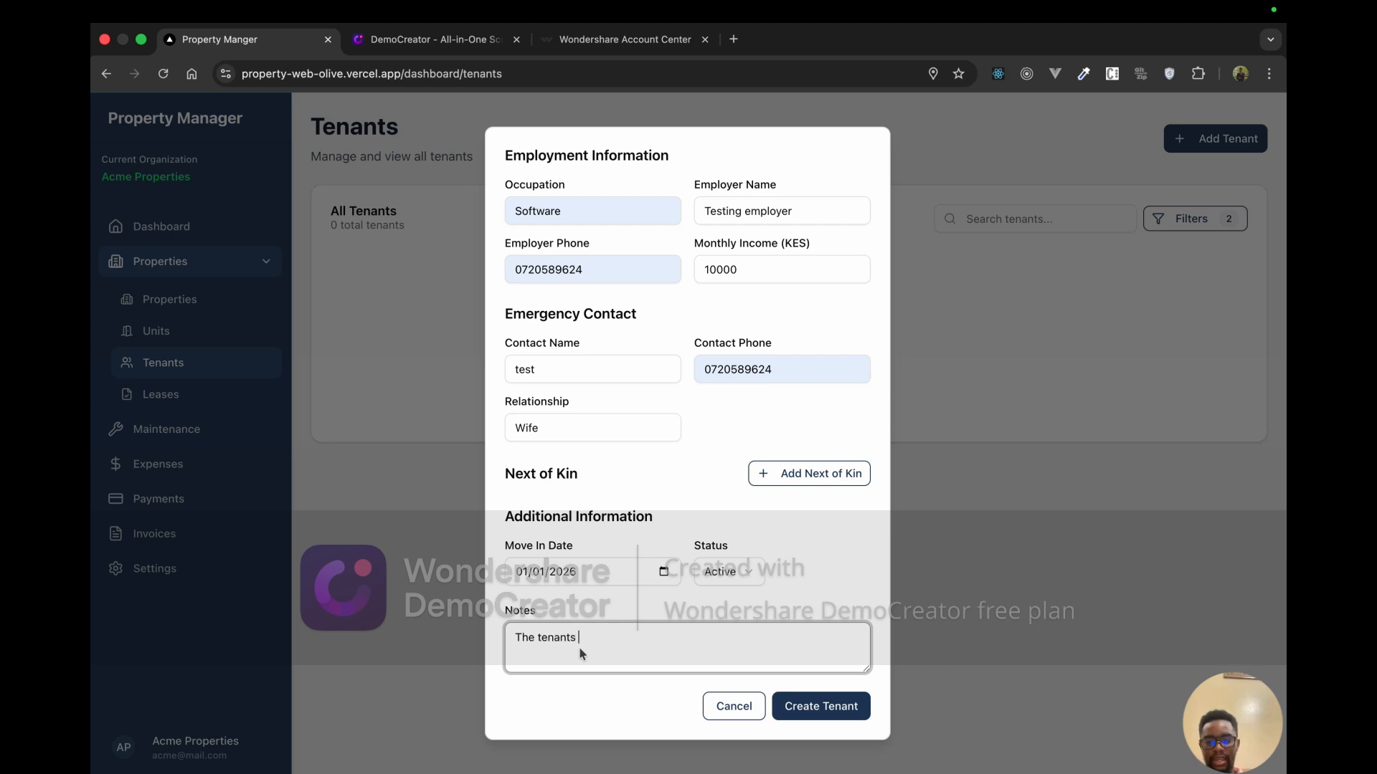
type("tenant agrred")
key("BackSpace")
key("BackSpace")
key("BackSpace")
type("w")
type("ill come ")
type("bacn")
type("k ne")
type("xt and make soe")
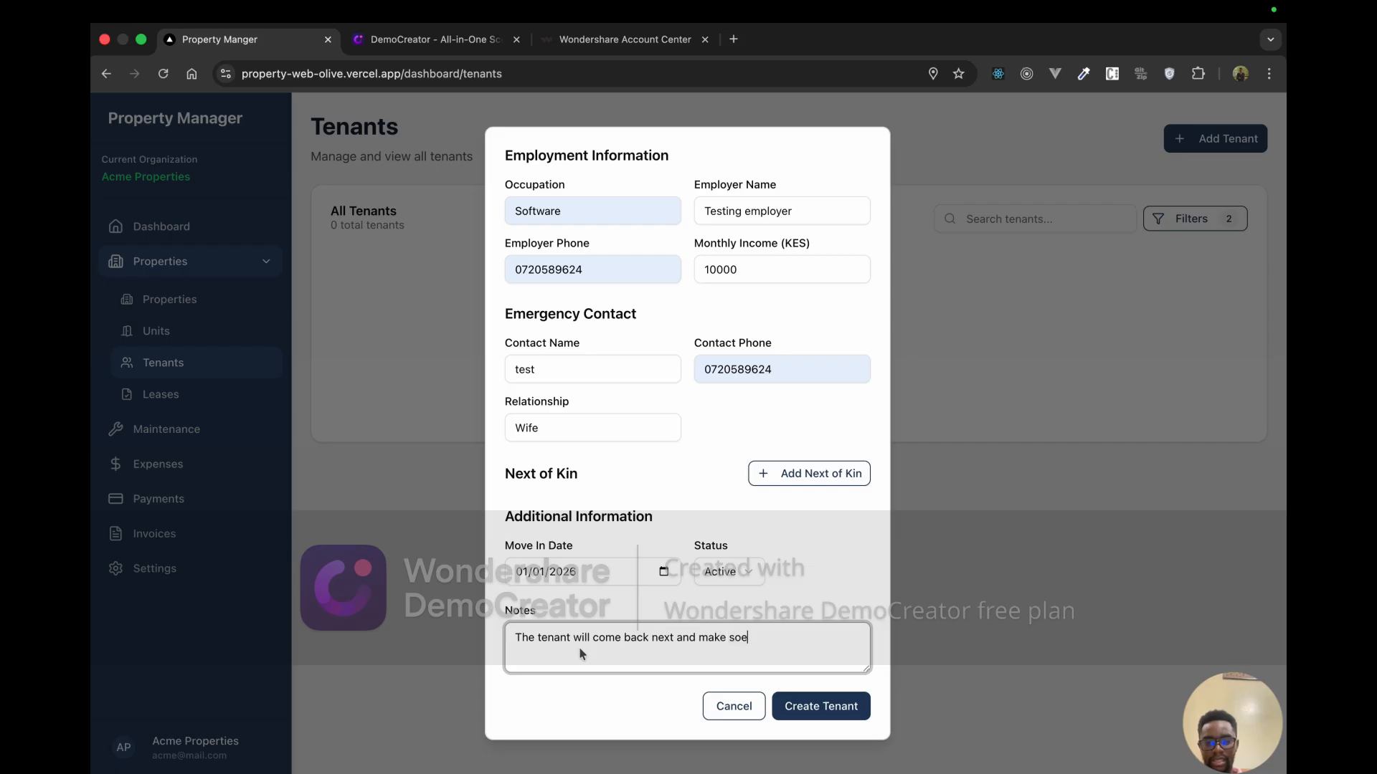
key("BackSpace")
type("me payments")
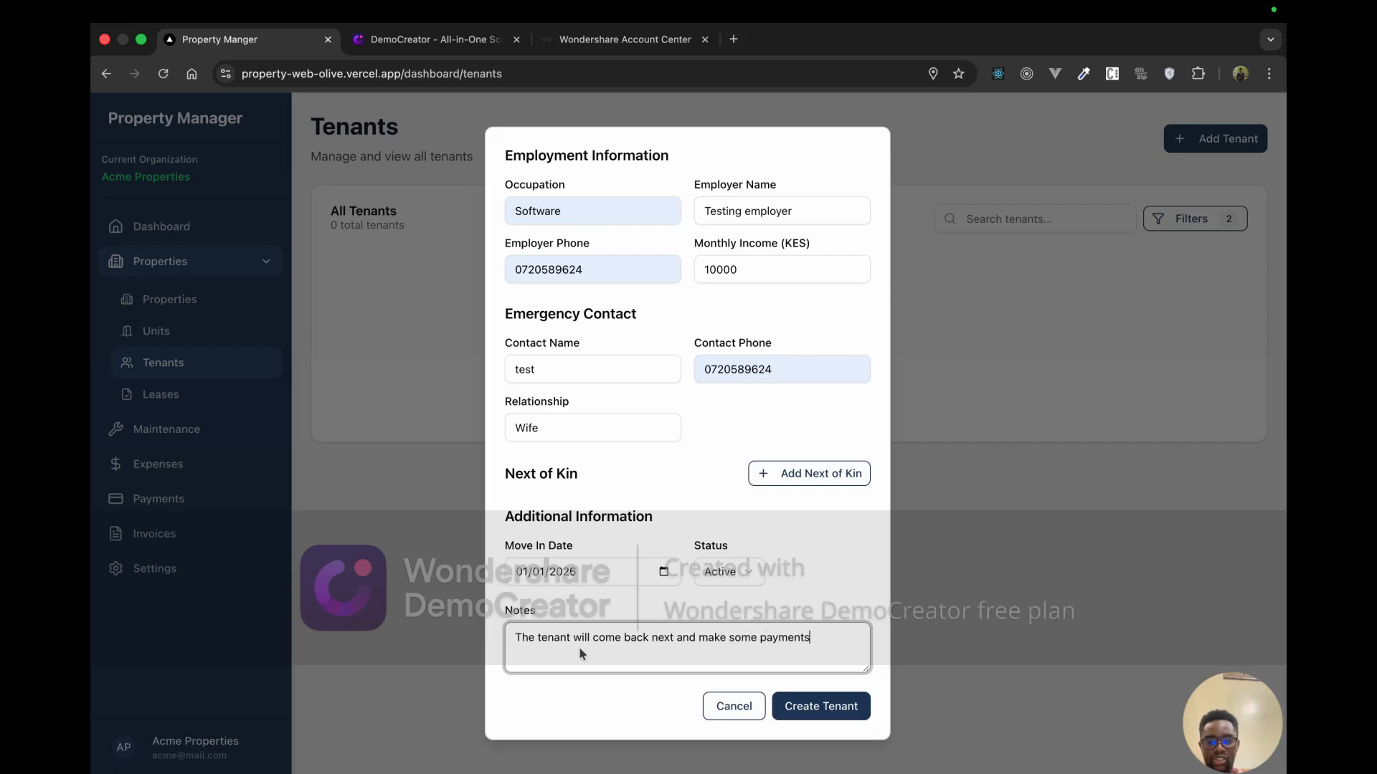
left_click(828, 710)
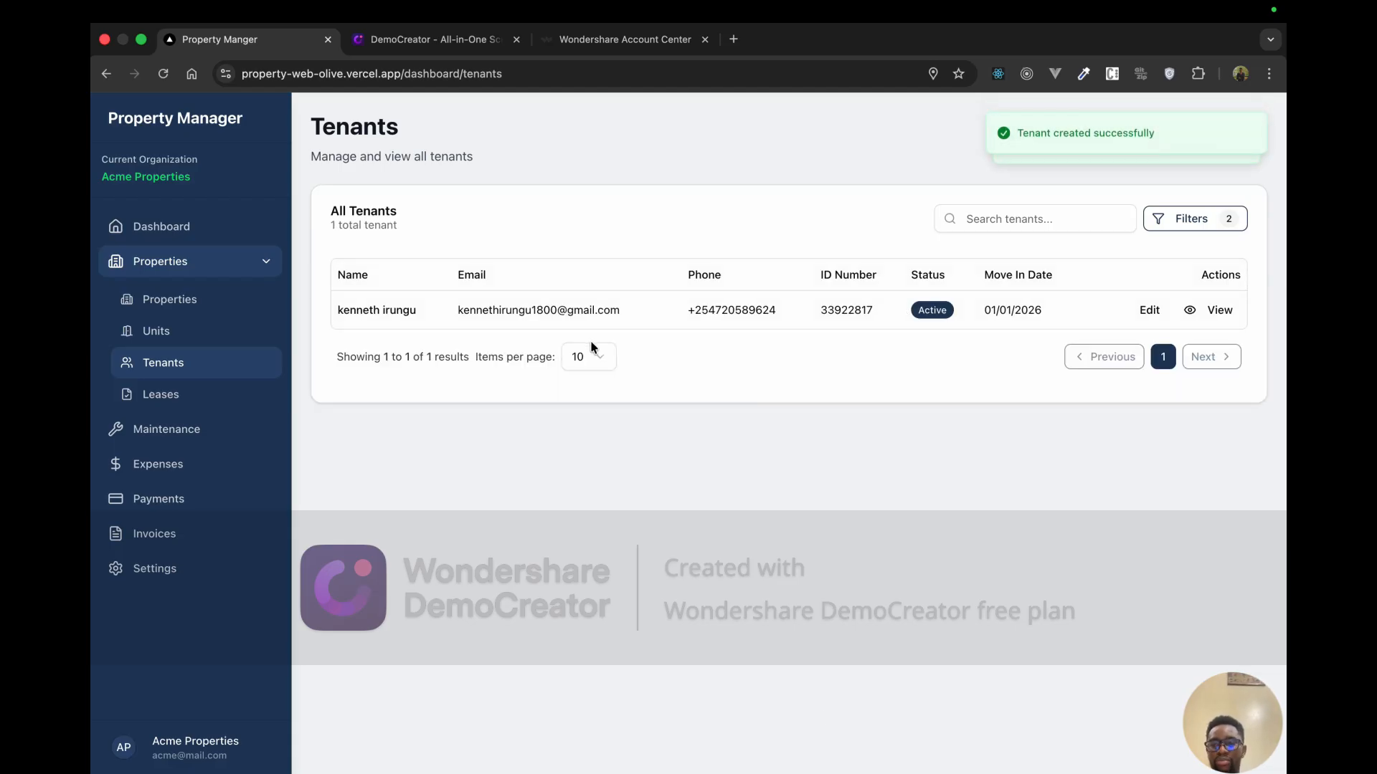
Step: Go through the Properties, Units and Tenants lists to the empty Leases page
left_click(147, 299)
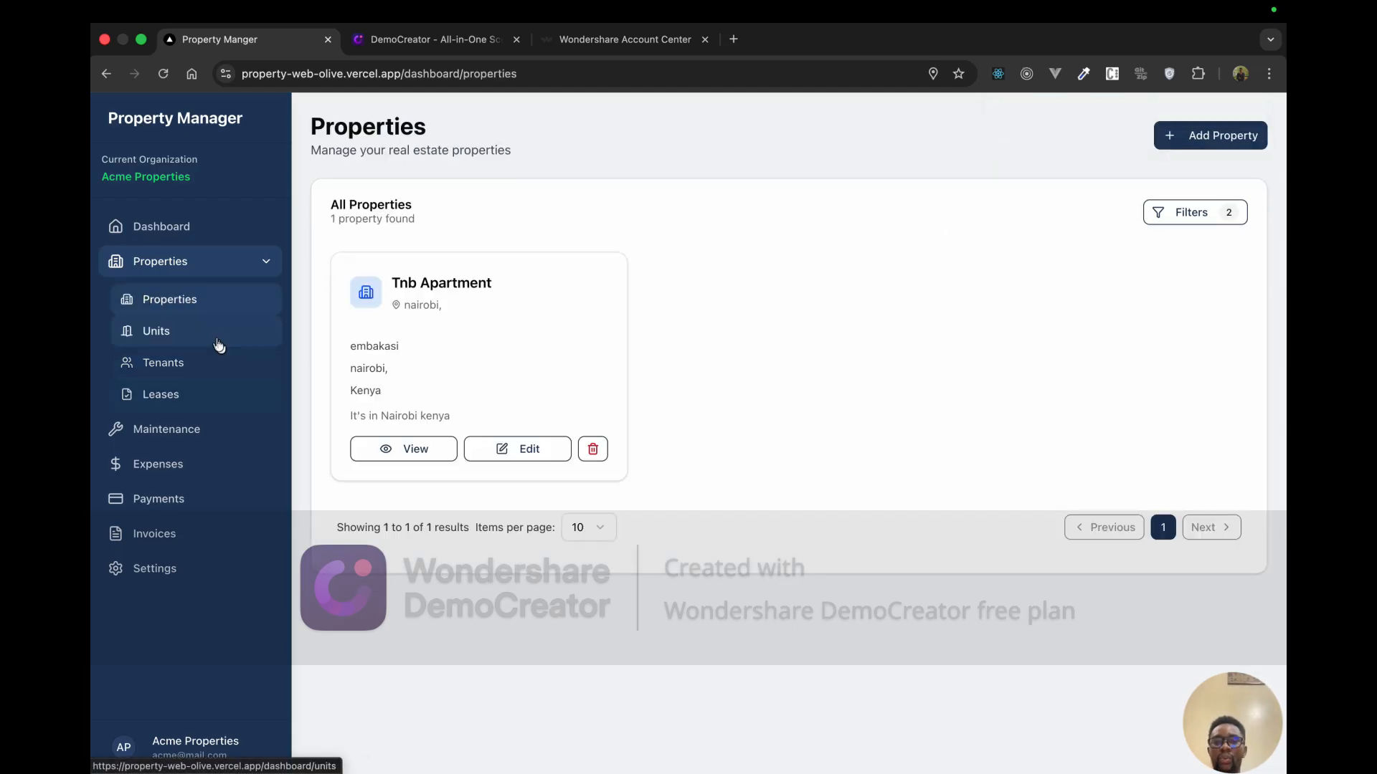
left_click(216, 342)
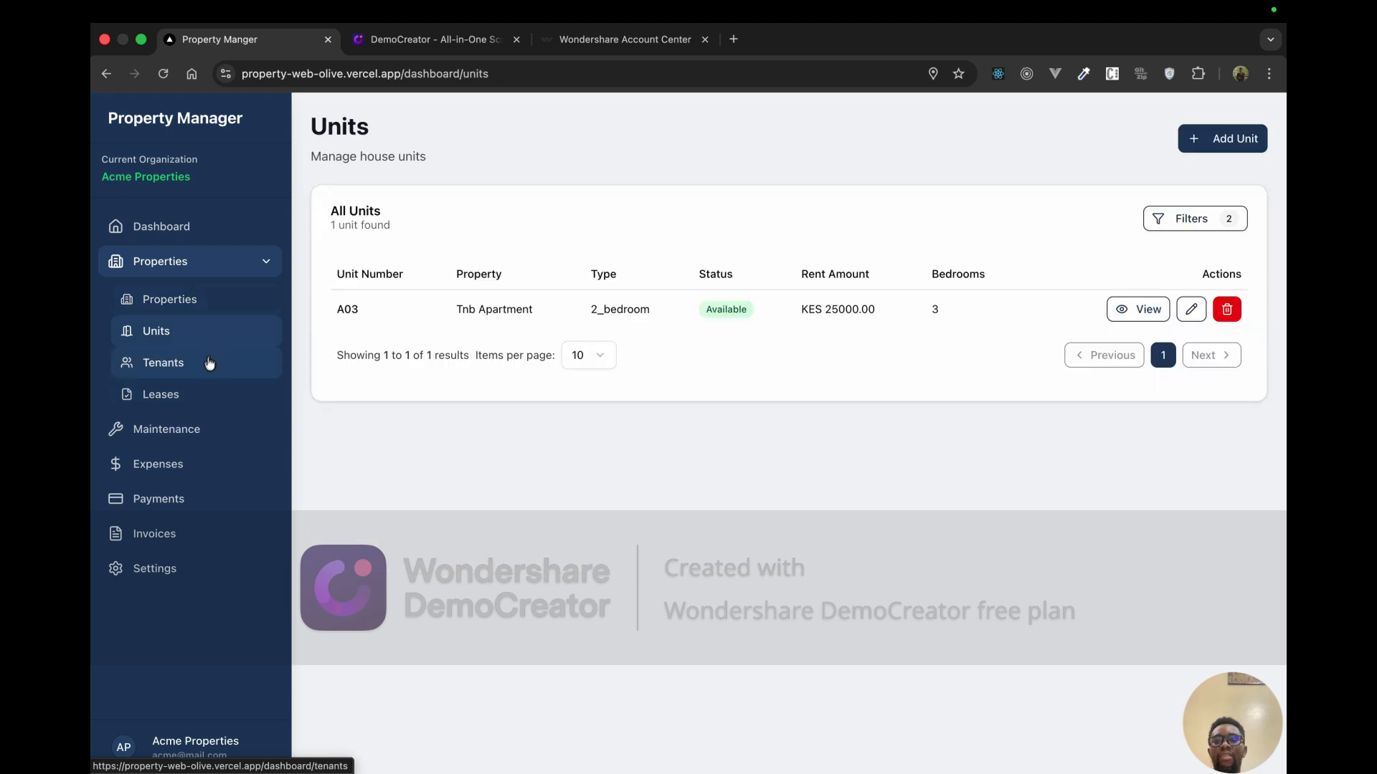
left_click(209, 364)
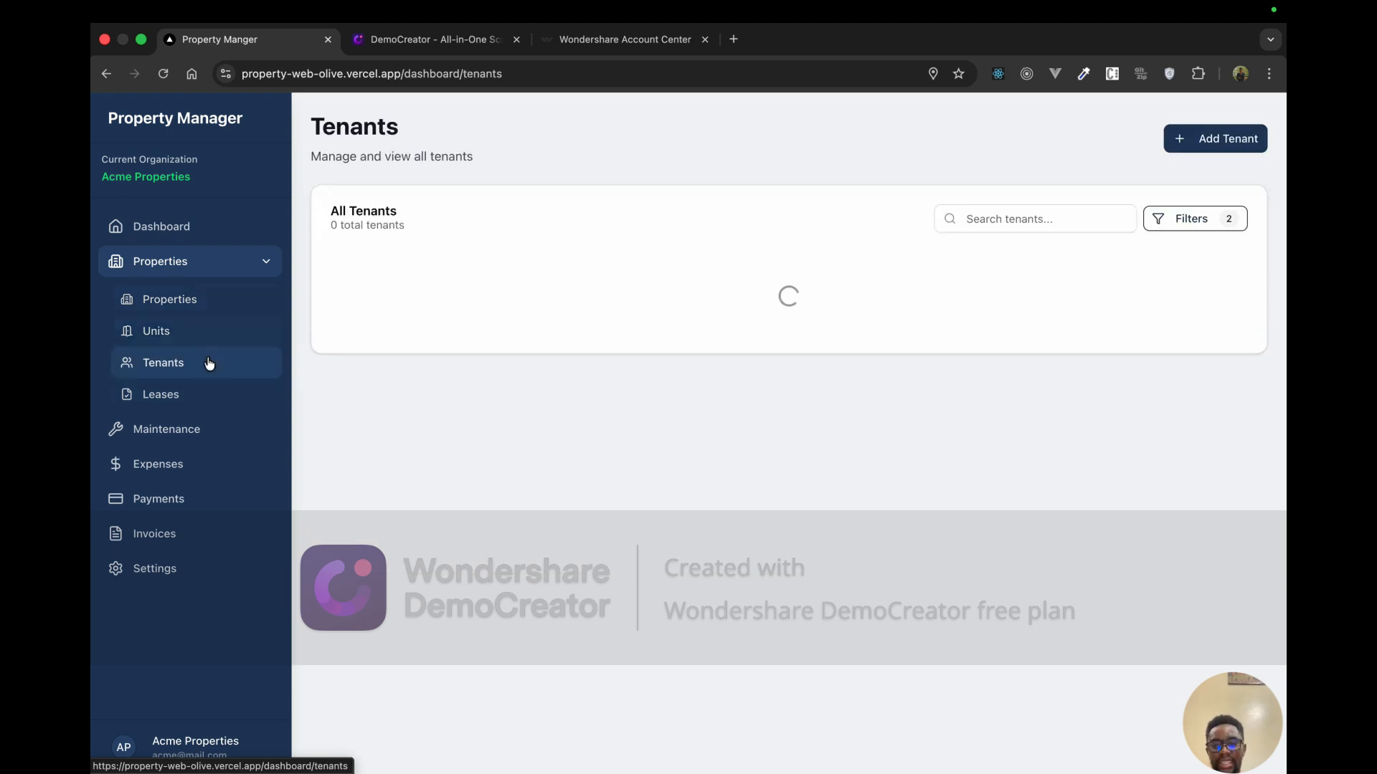
left_click(222, 401)
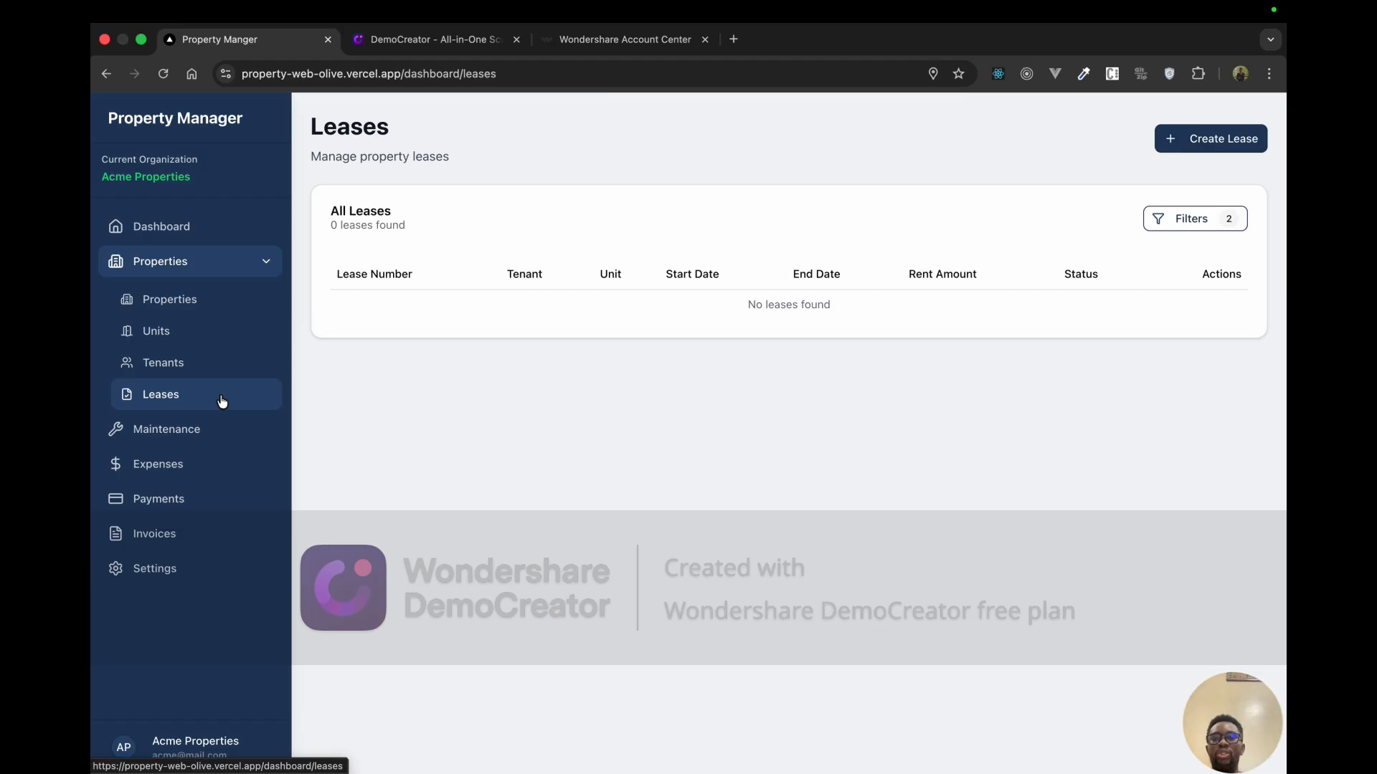
Step: Begin a lease, search for and pick the newly added tenant, and choose unit A03 - Tnb Apartment
left_click(1202, 140)
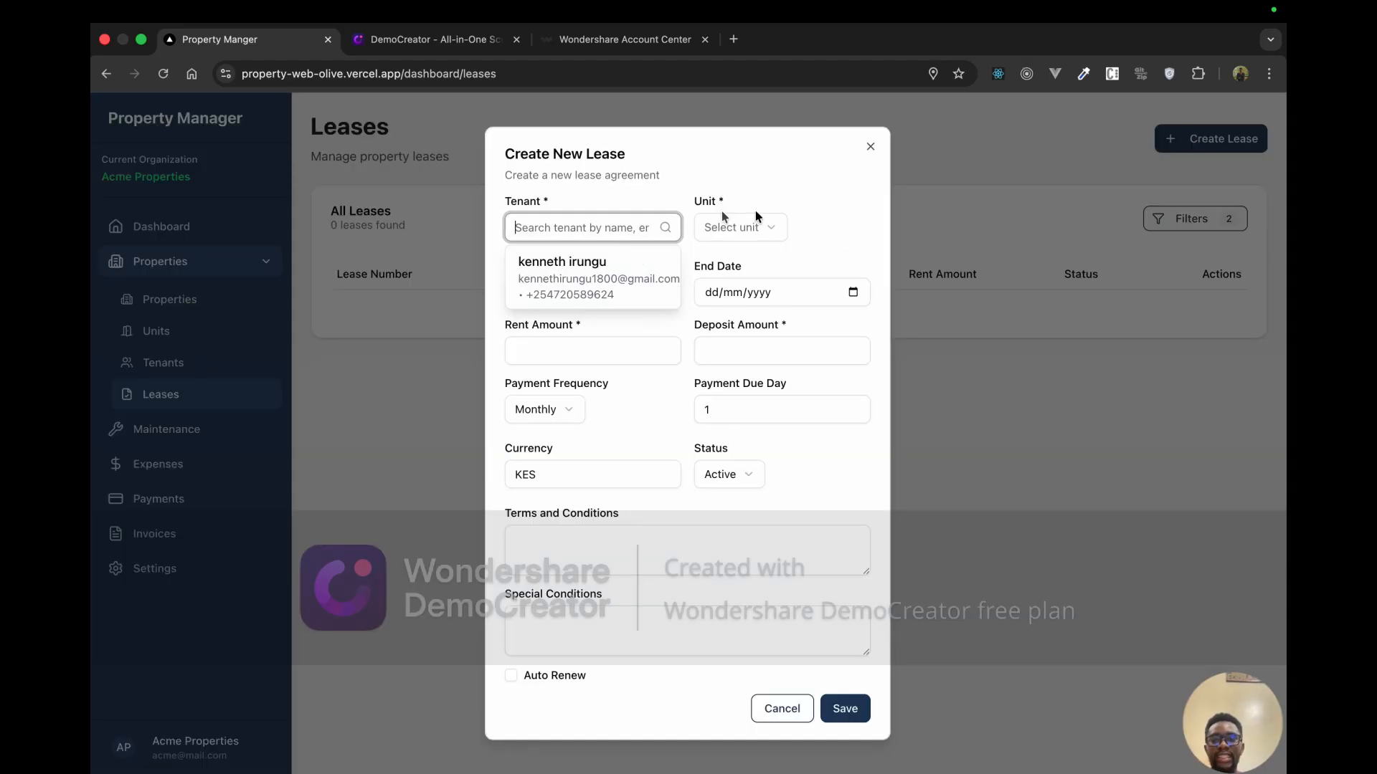
left_click(610, 229)
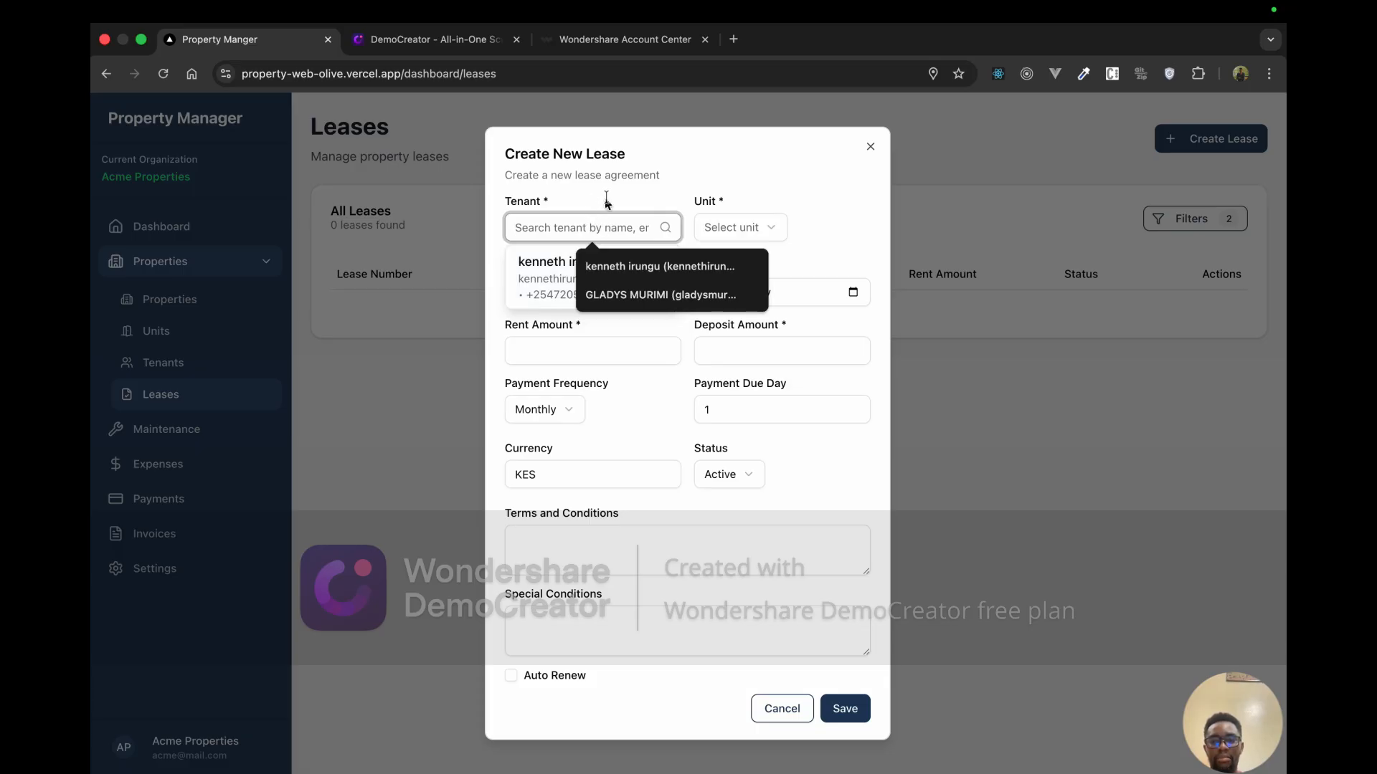
left_click(607, 202)
left_click(589, 228)
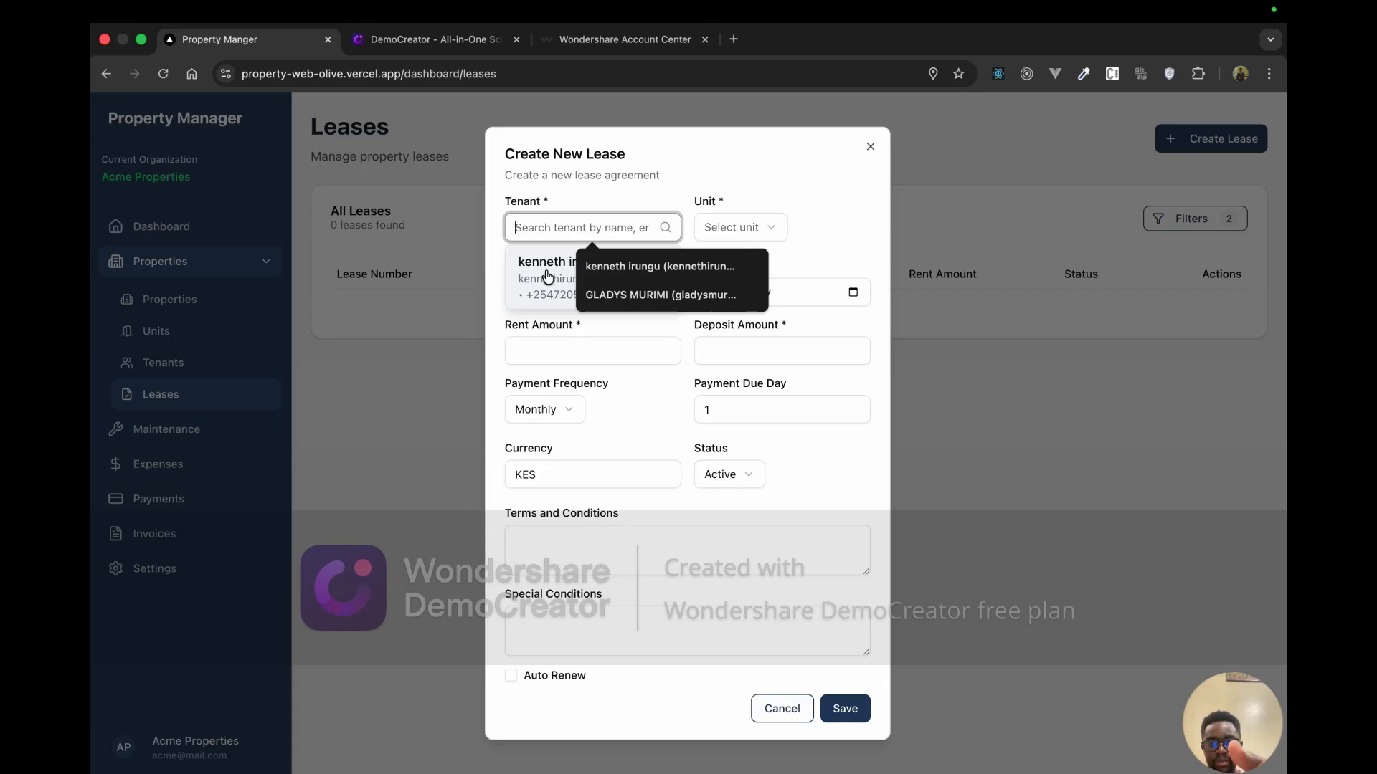
type("ke")
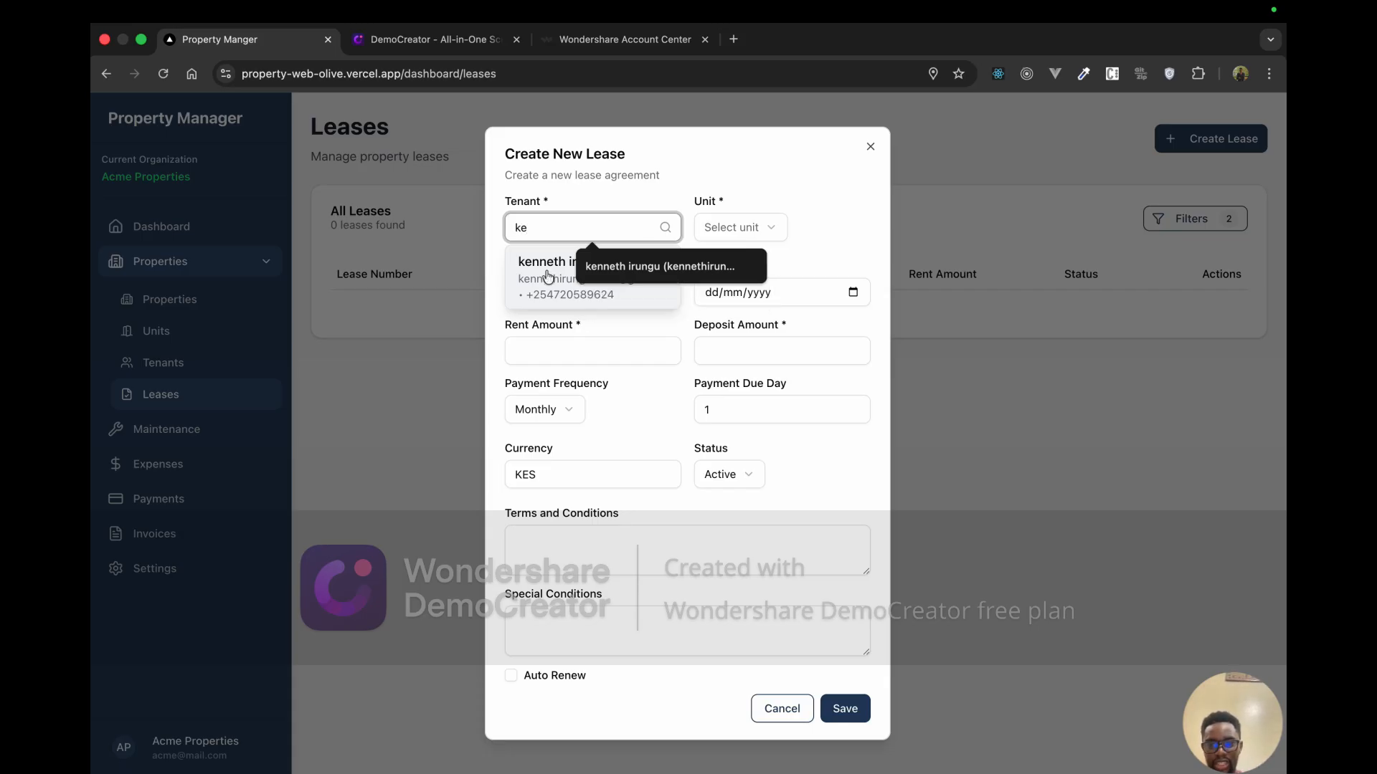
type("nn")
key("BackSpace")
key("BackSpace")
key("BackSpace")
key("BackSpace")
type("kenn")
left_click(566, 295)
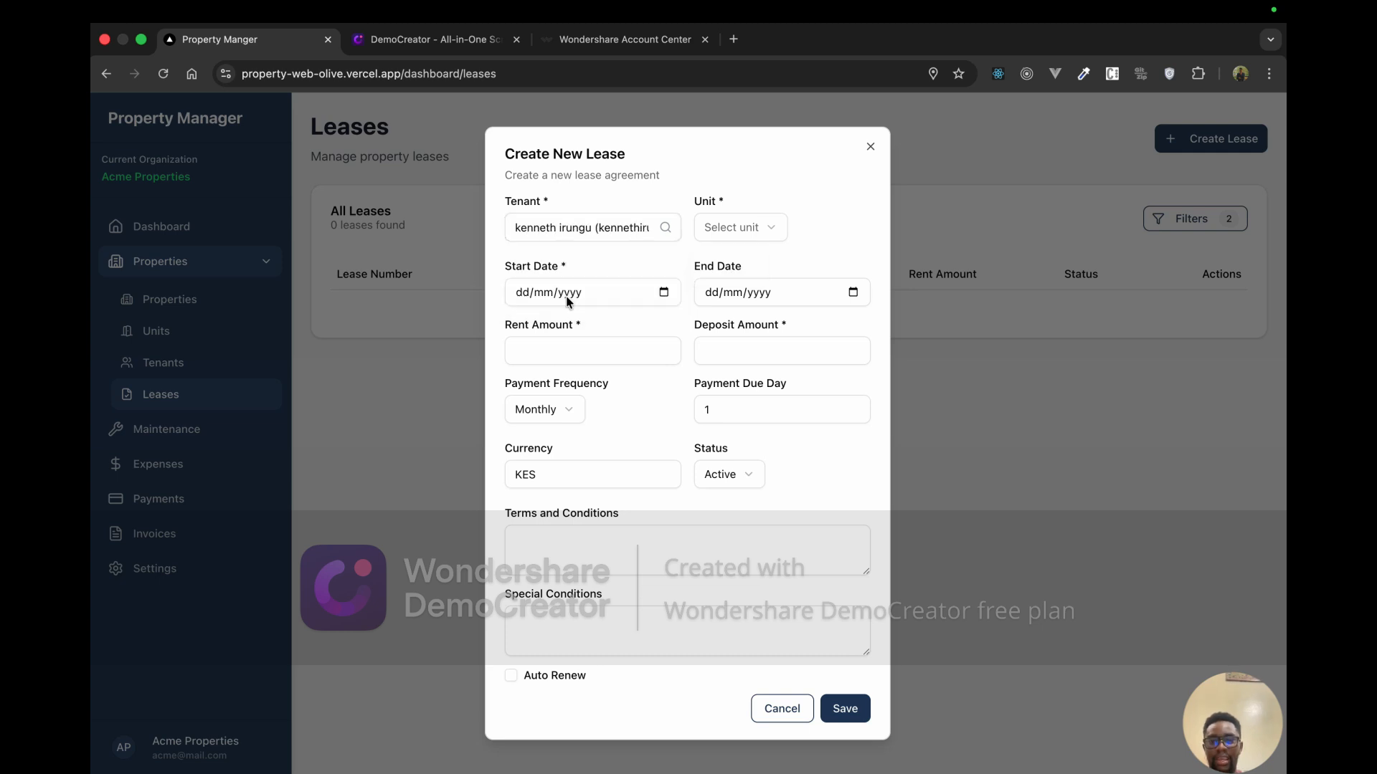
left_click(737, 227)
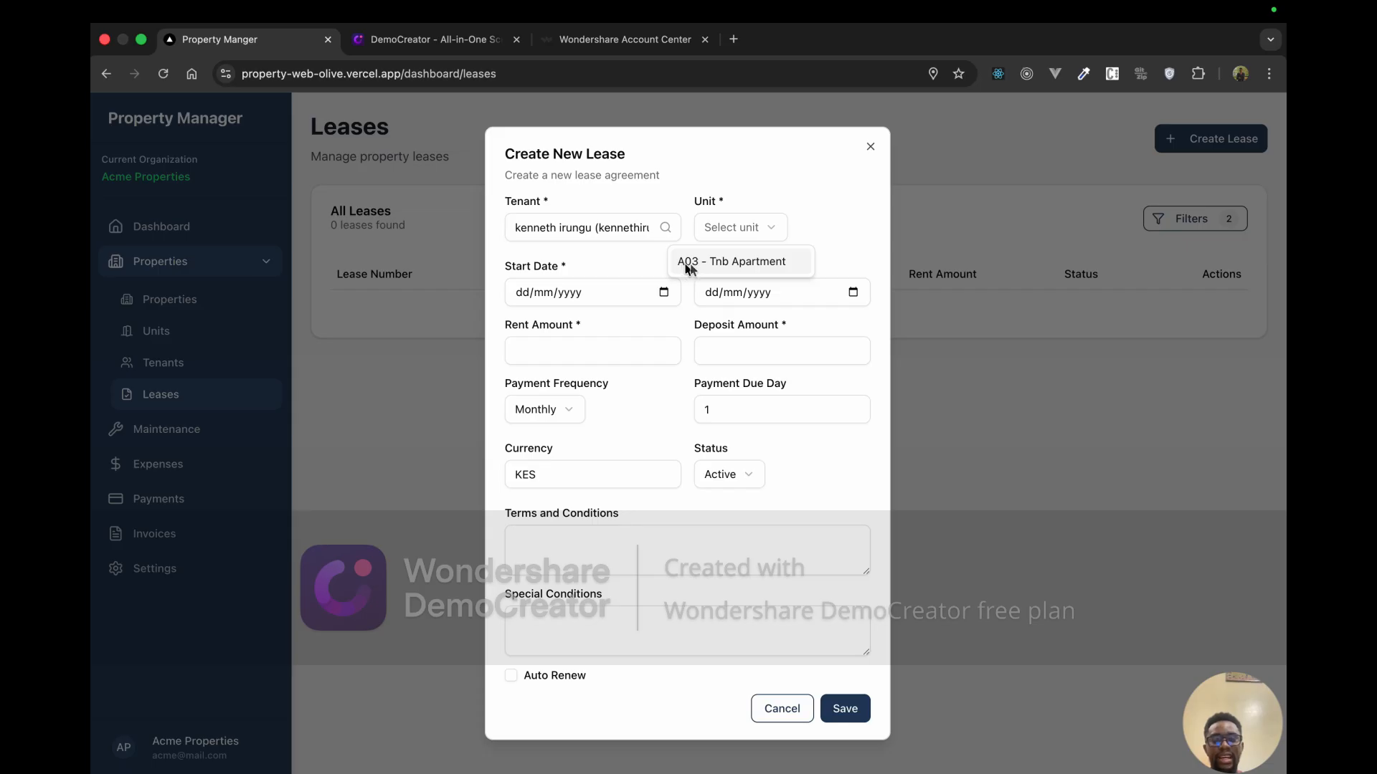
left_click(758, 262)
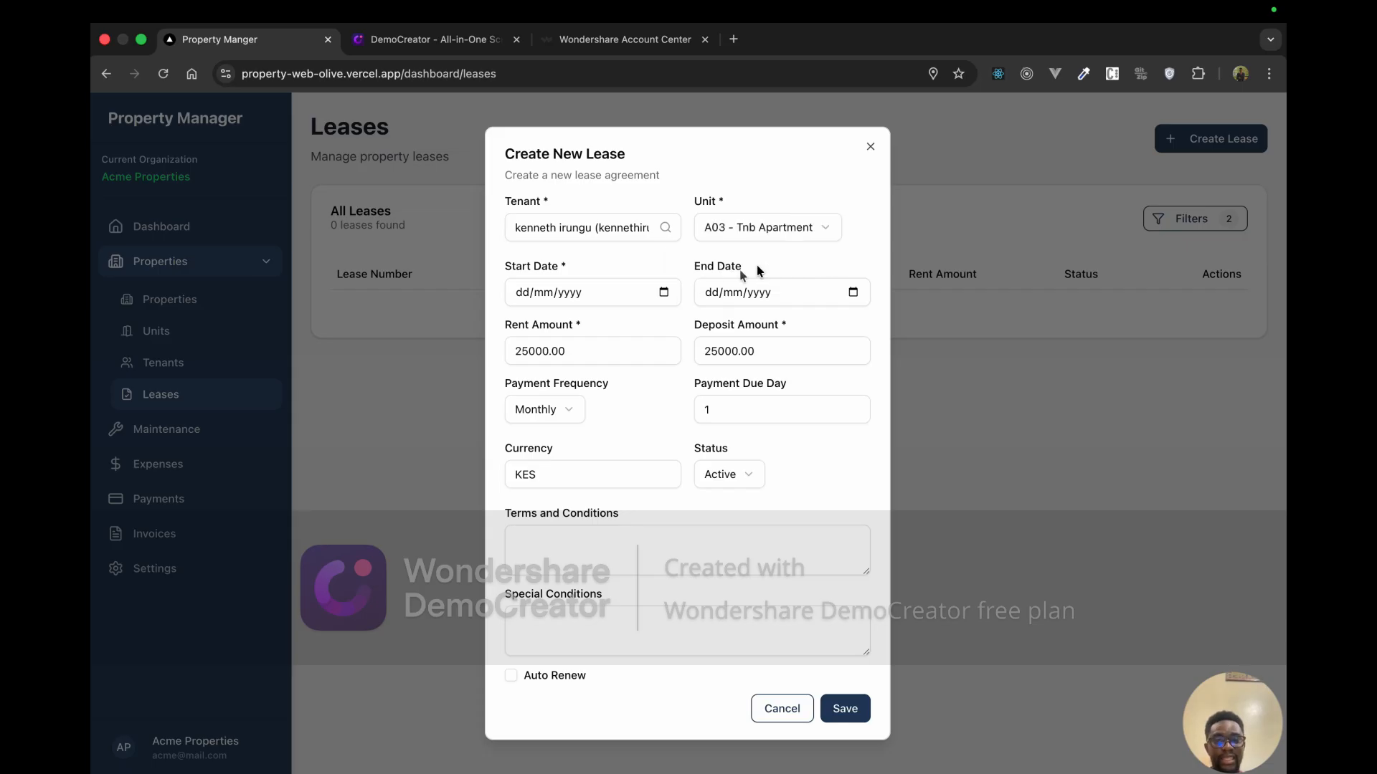
Step: Set the lease to run 10/12/2025–29/01/2026 and check rent and deposit of 25000.00
left_click(664, 292)
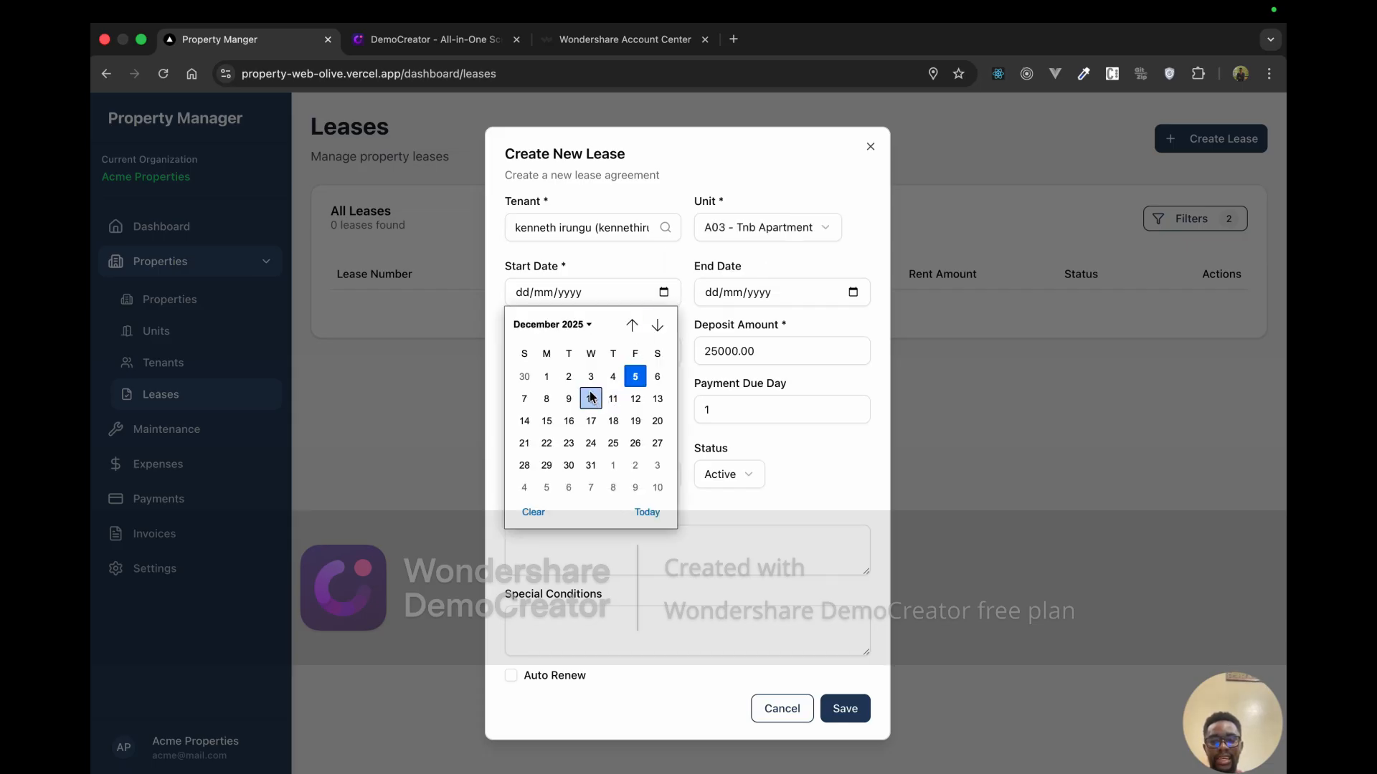
left_click(591, 398)
left_click(852, 293)
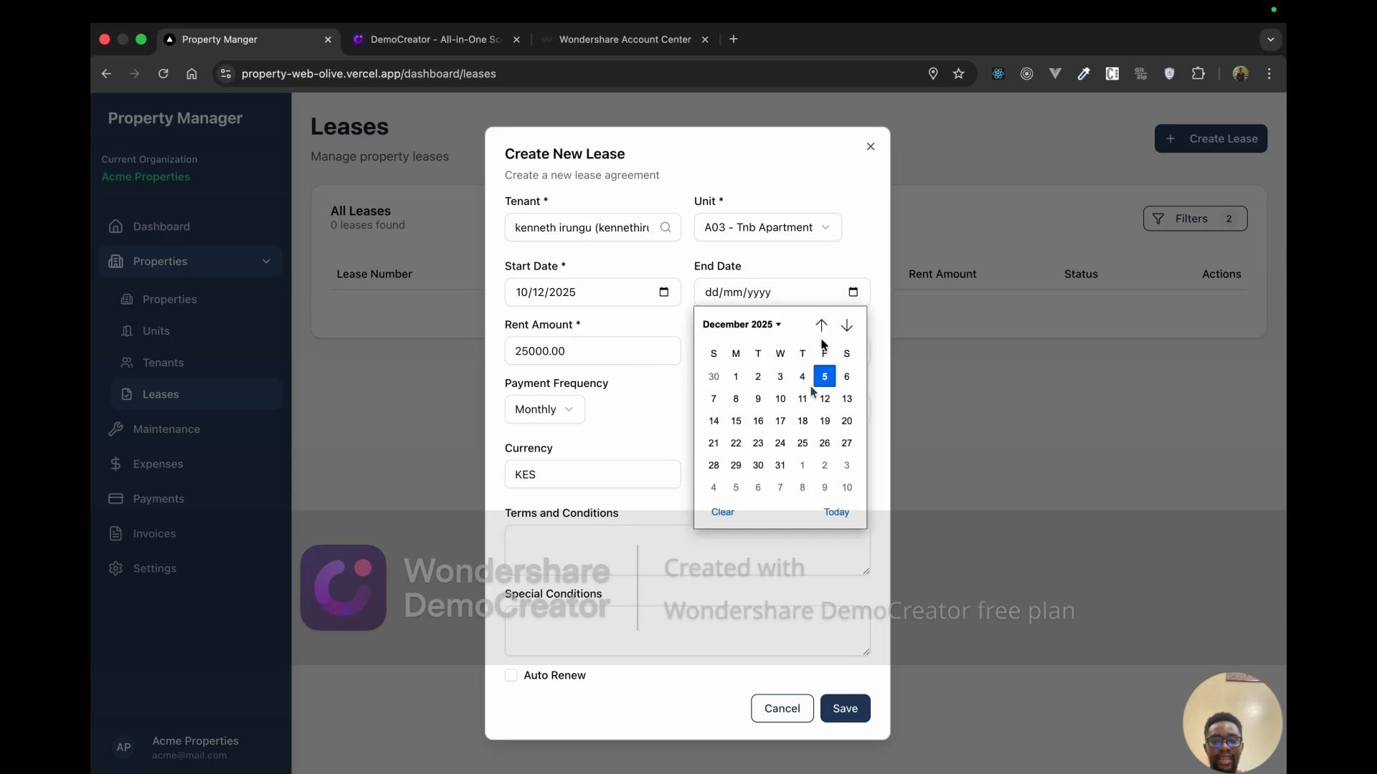
left_click(846, 326)
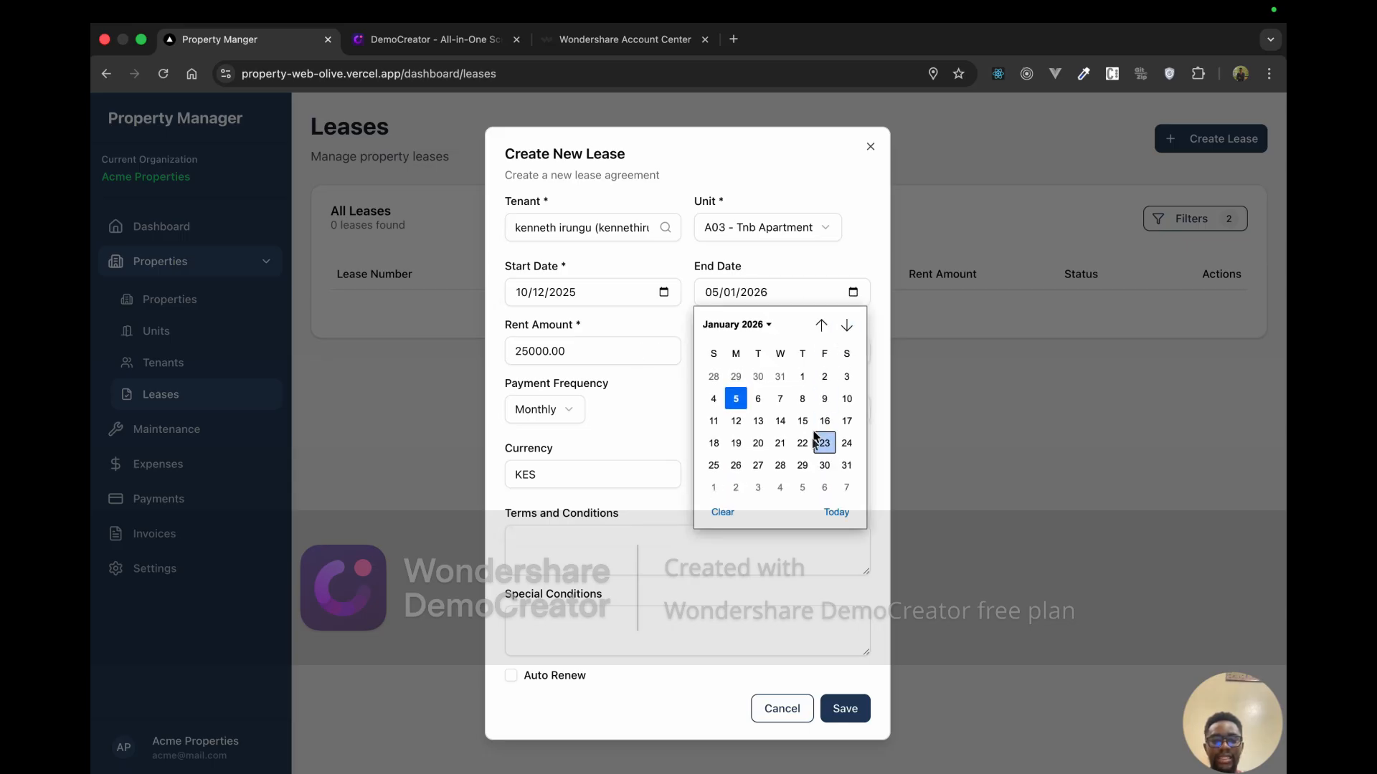
left_click(805, 461)
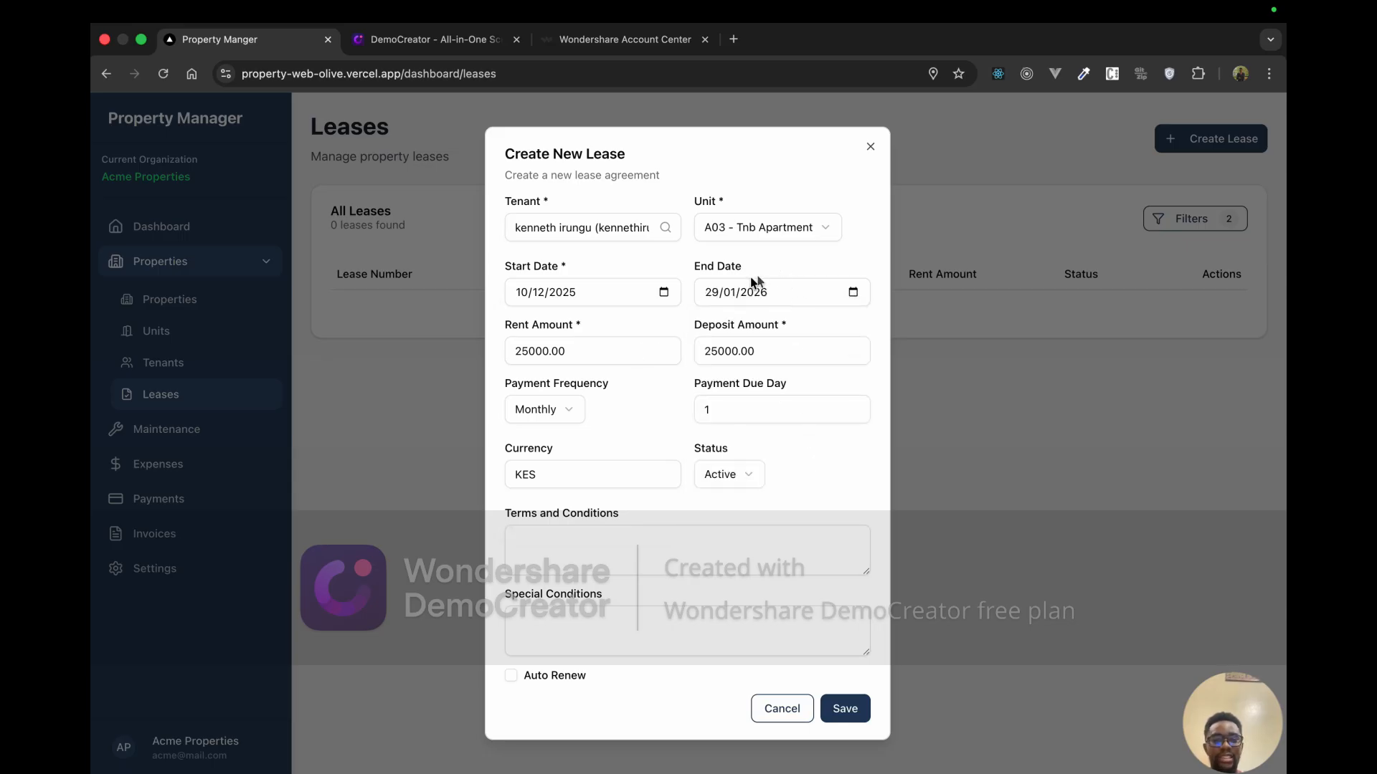
left_click(601, 351)
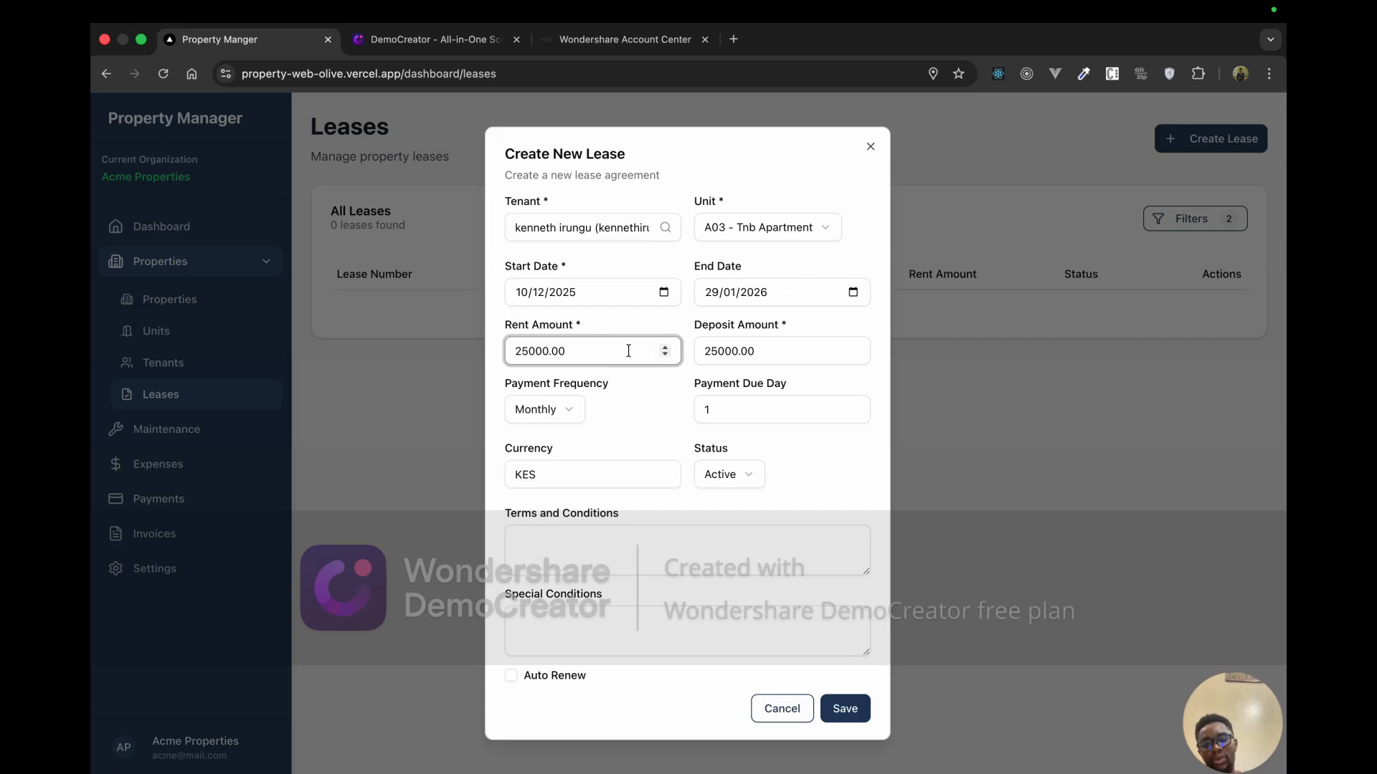
left_click(730, 351)
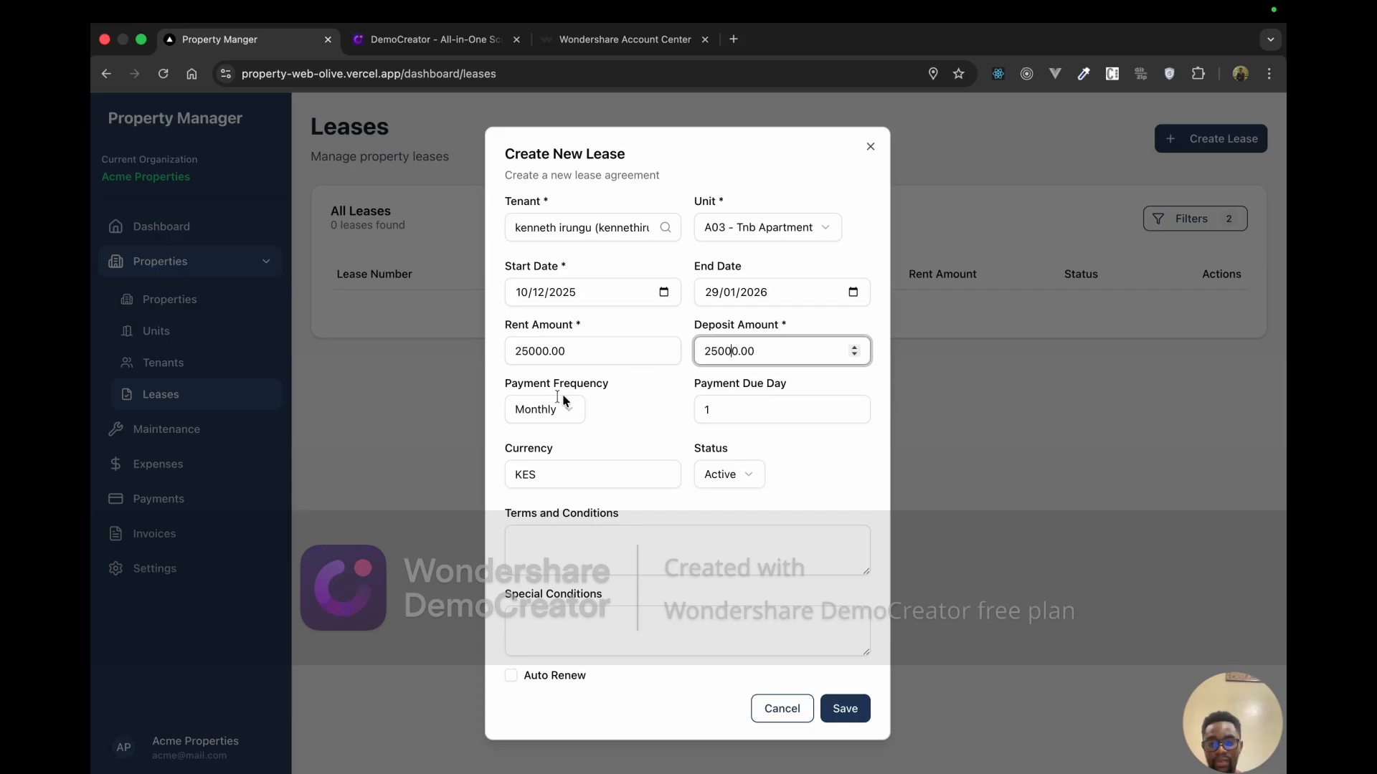
Step: Keep Monthly payments in KES with status Active, and set the payment due day to 5
left_click(553, 415)
left_click(557, 442)
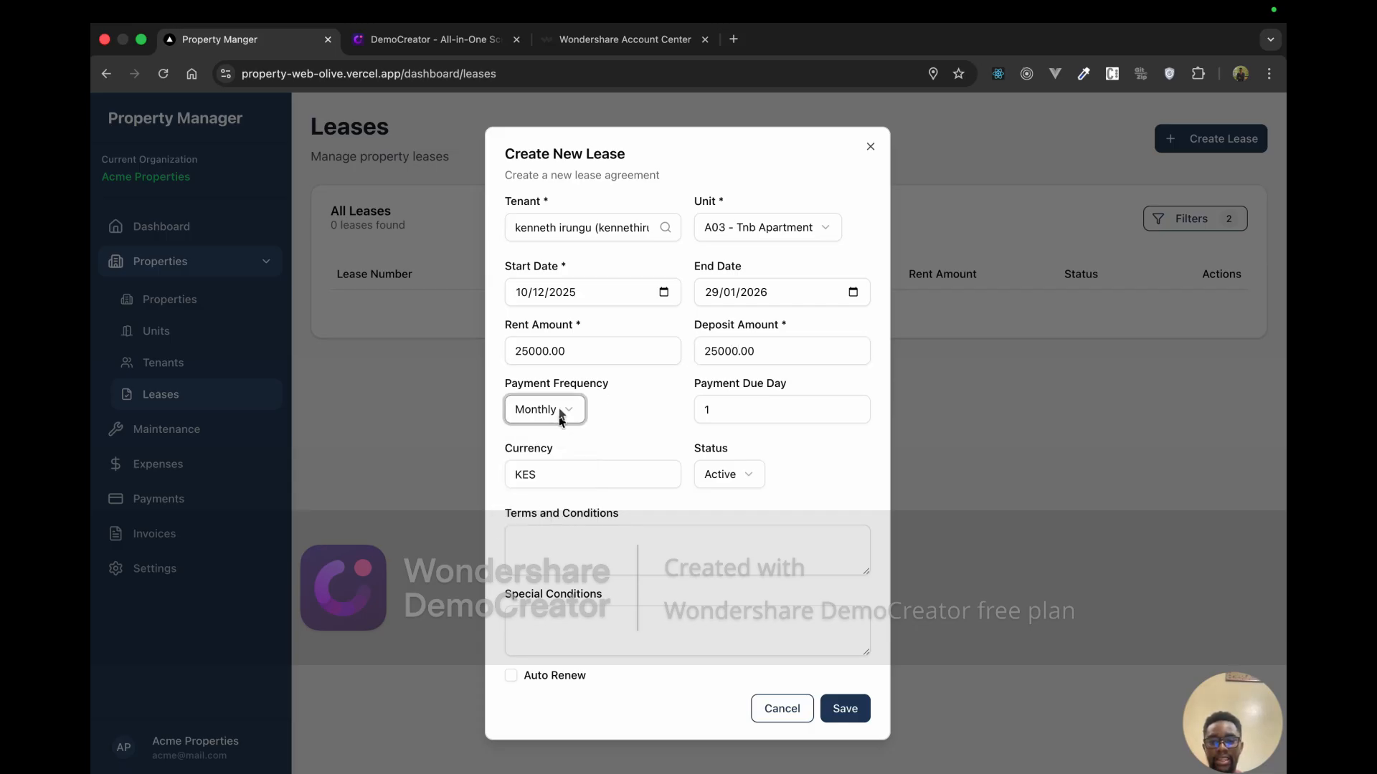
left_click(573, 414)
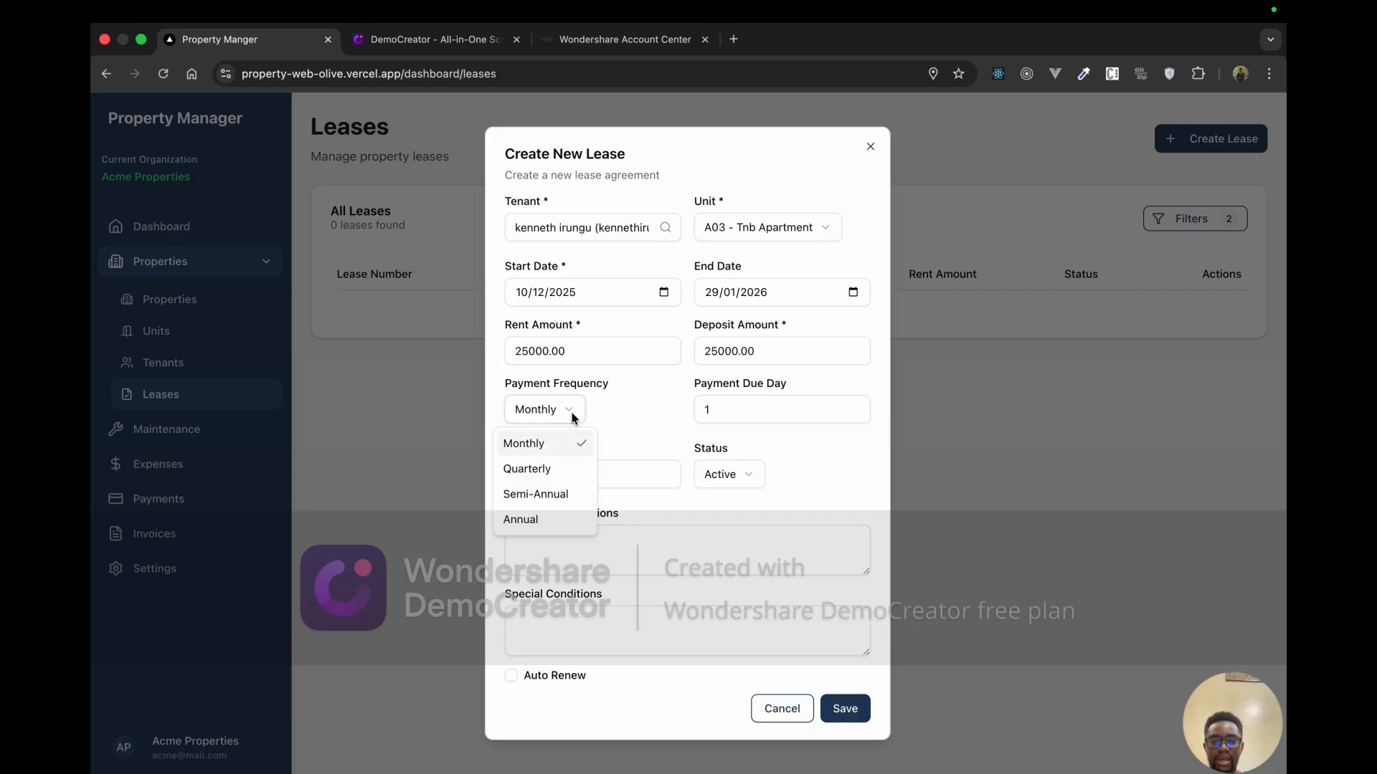
left_click(735, 413)
left_click(735, 412)
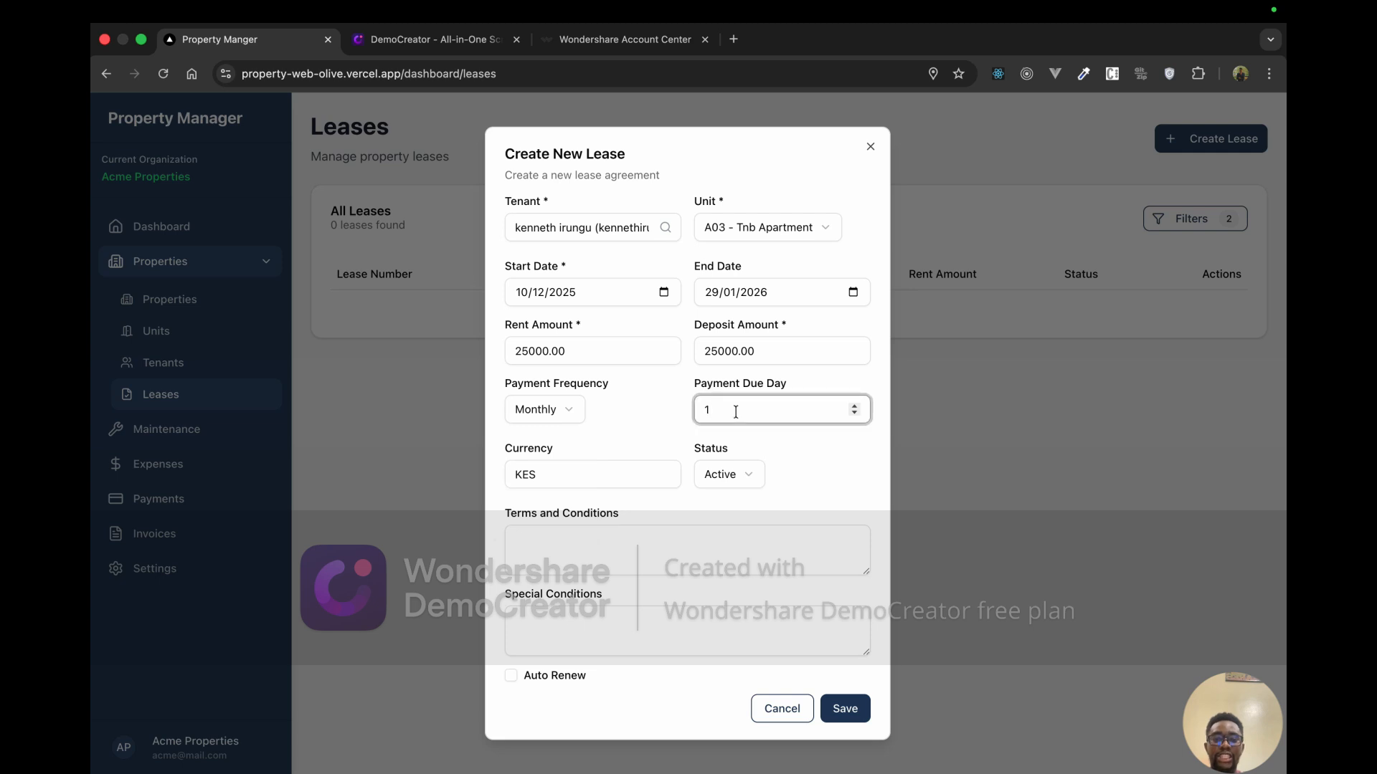
key("BackSpace")
type("5")
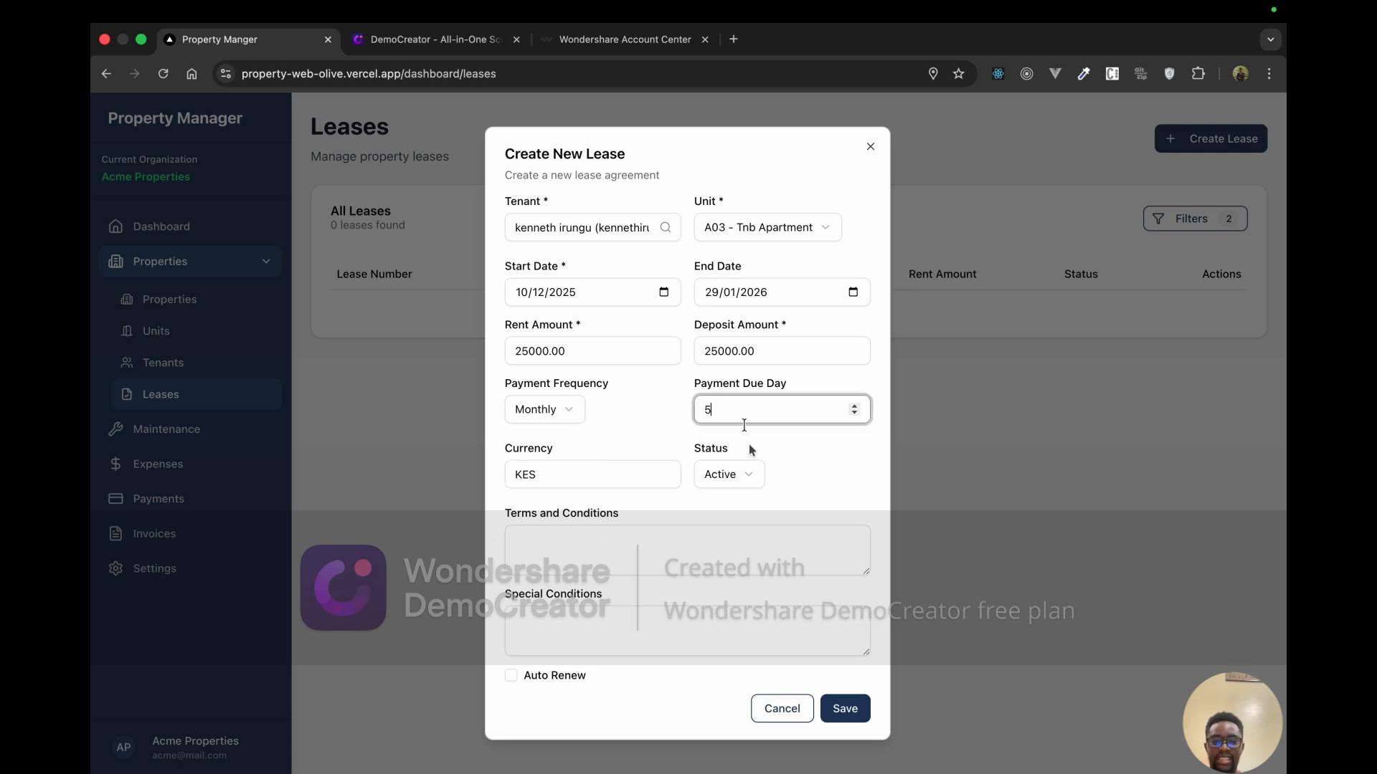
left_click(608, 477)
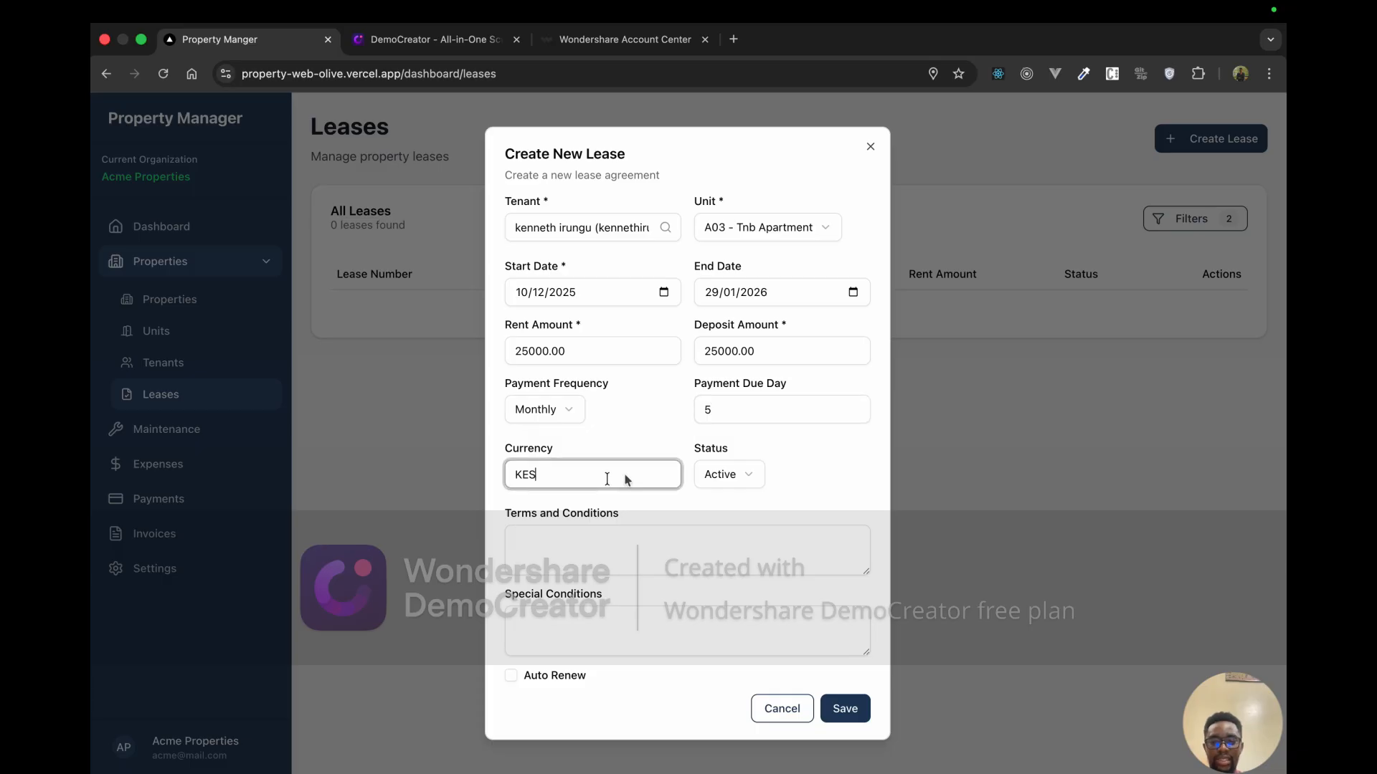
left_click(741, 473)
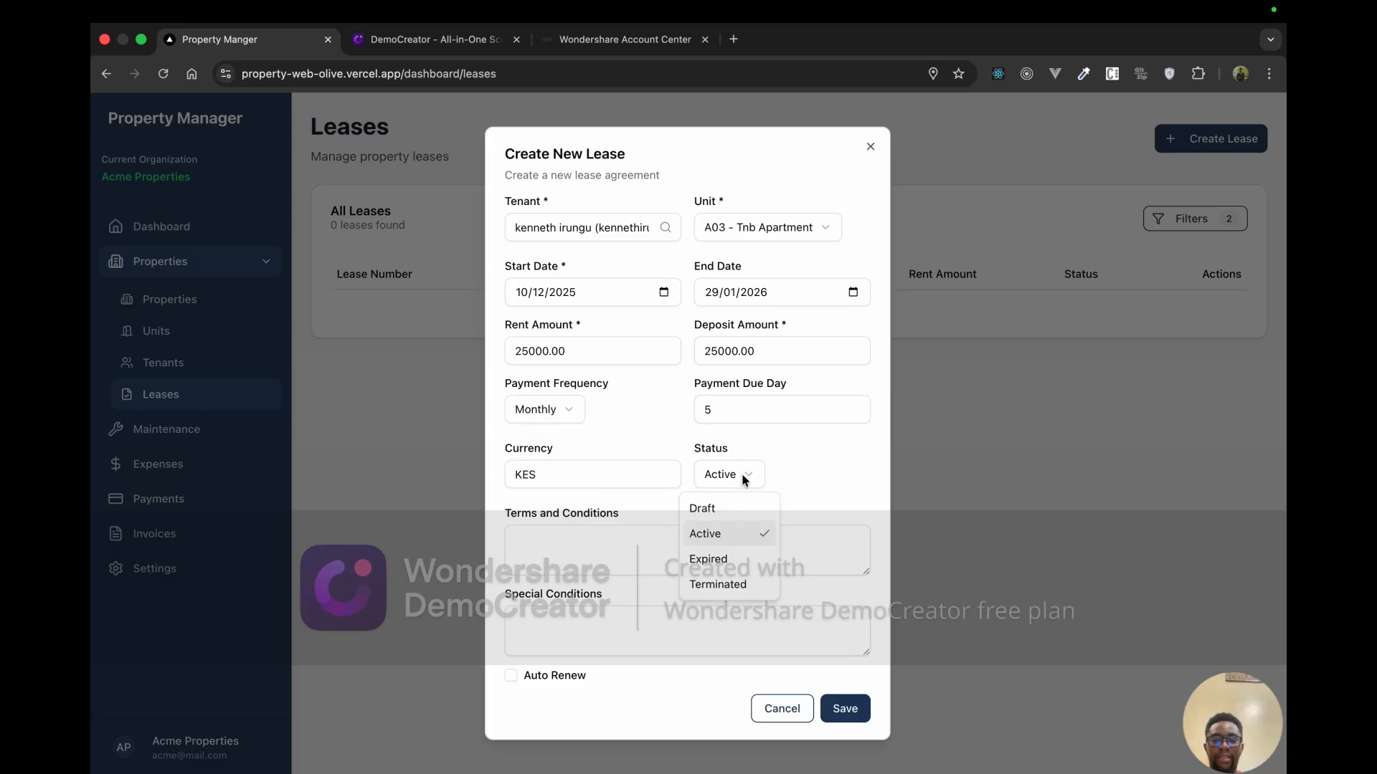
left_click(741, 533)
Step: Enter 'Agreed' for terms and special conditions and turn on auto-renew
left_click(668, 566)
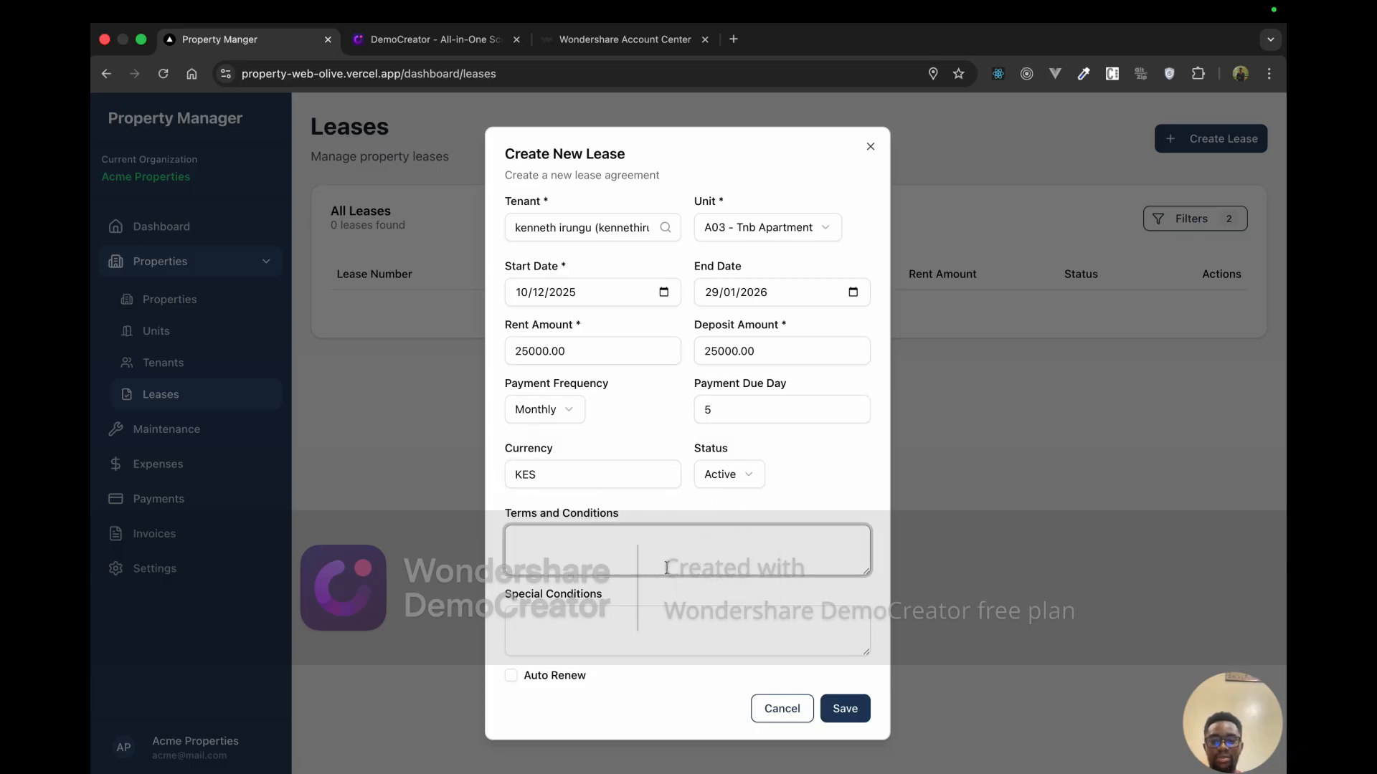
type("A")
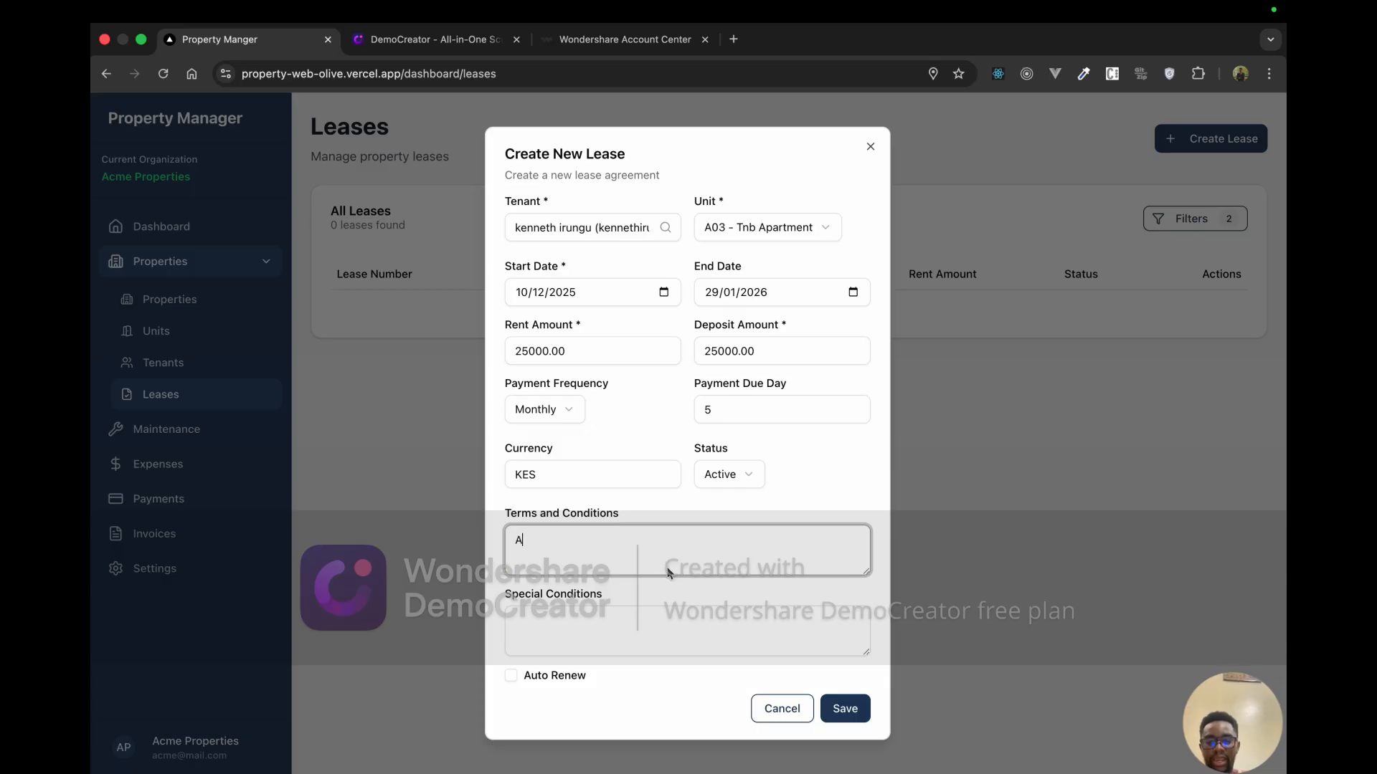
type("greed")
left_click(661, 617)
type("Agr")
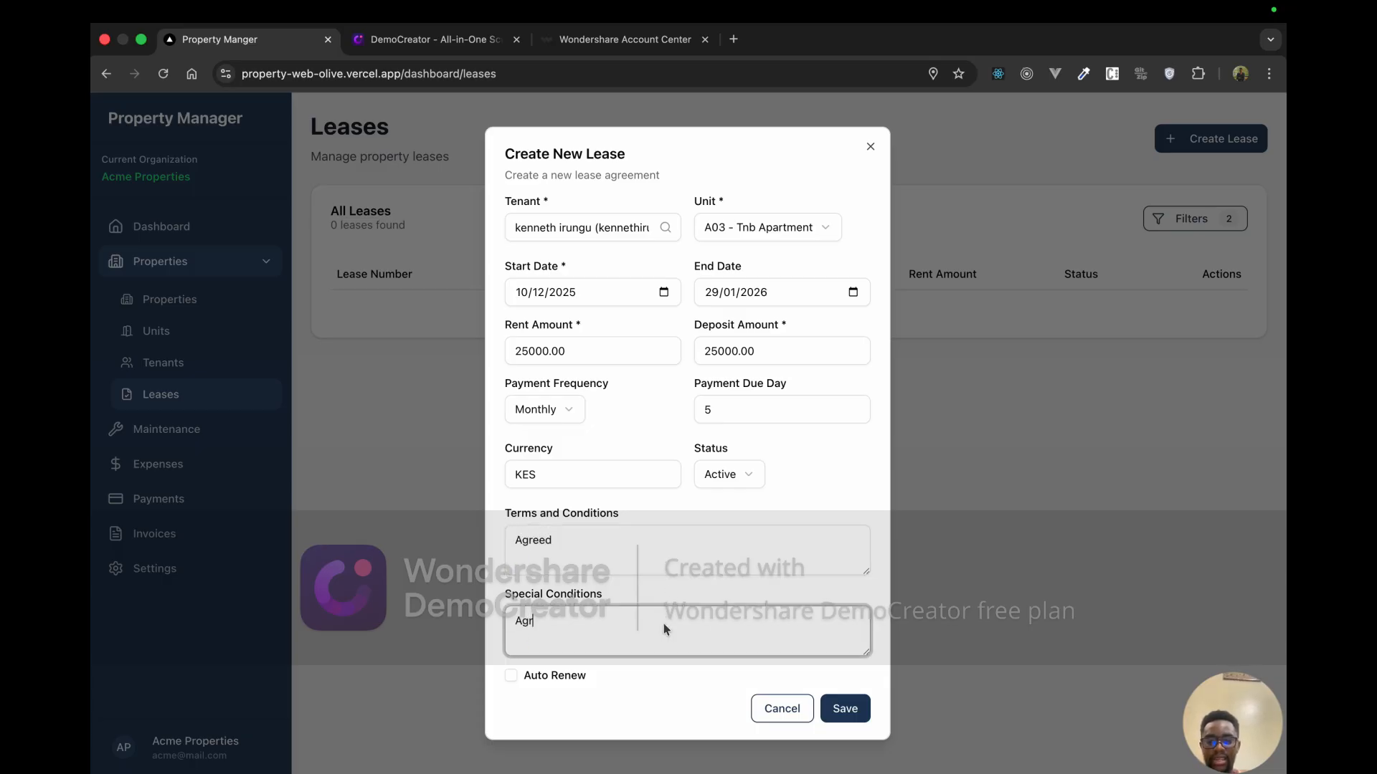
type("eed")
scroll(610, 615, "down", 1)
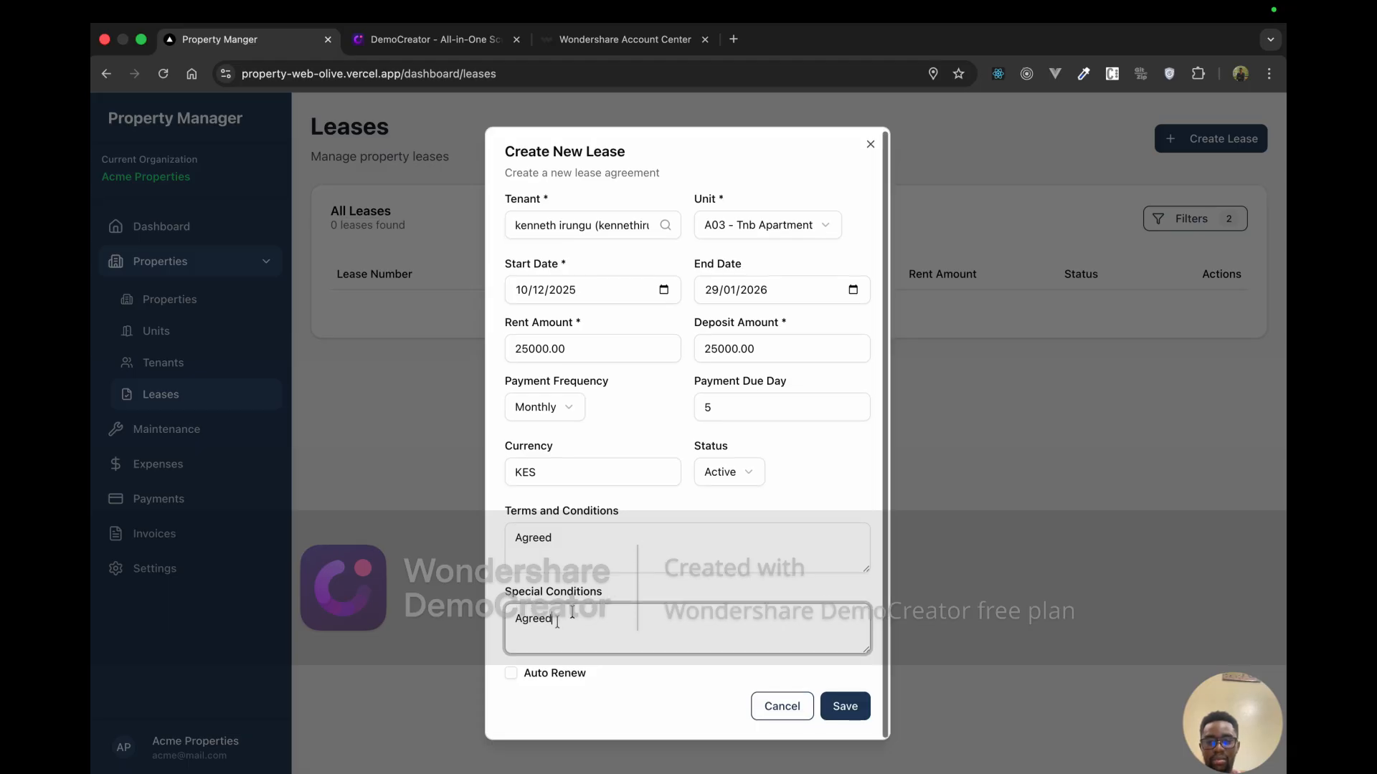
left_click(511, 673)
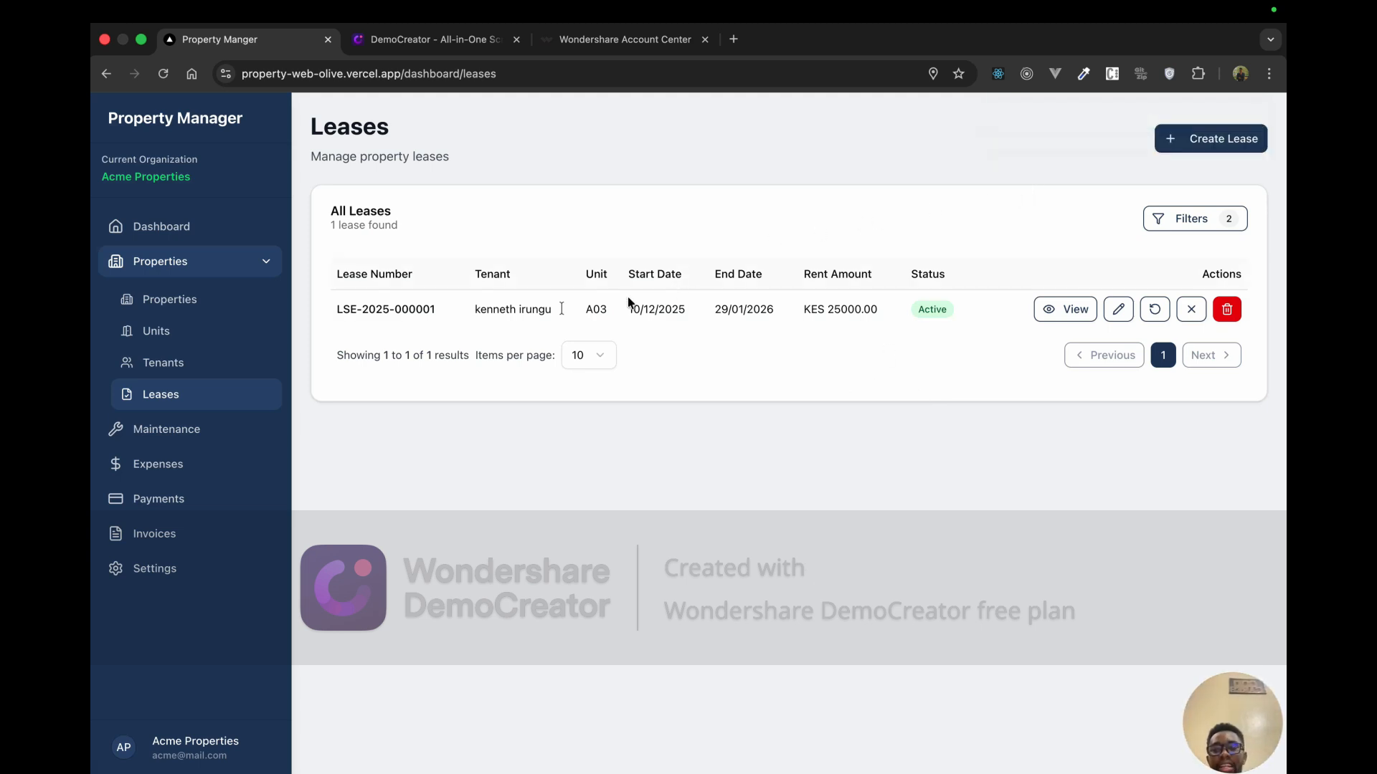
left_click_drag(435, 309, 357, 309)
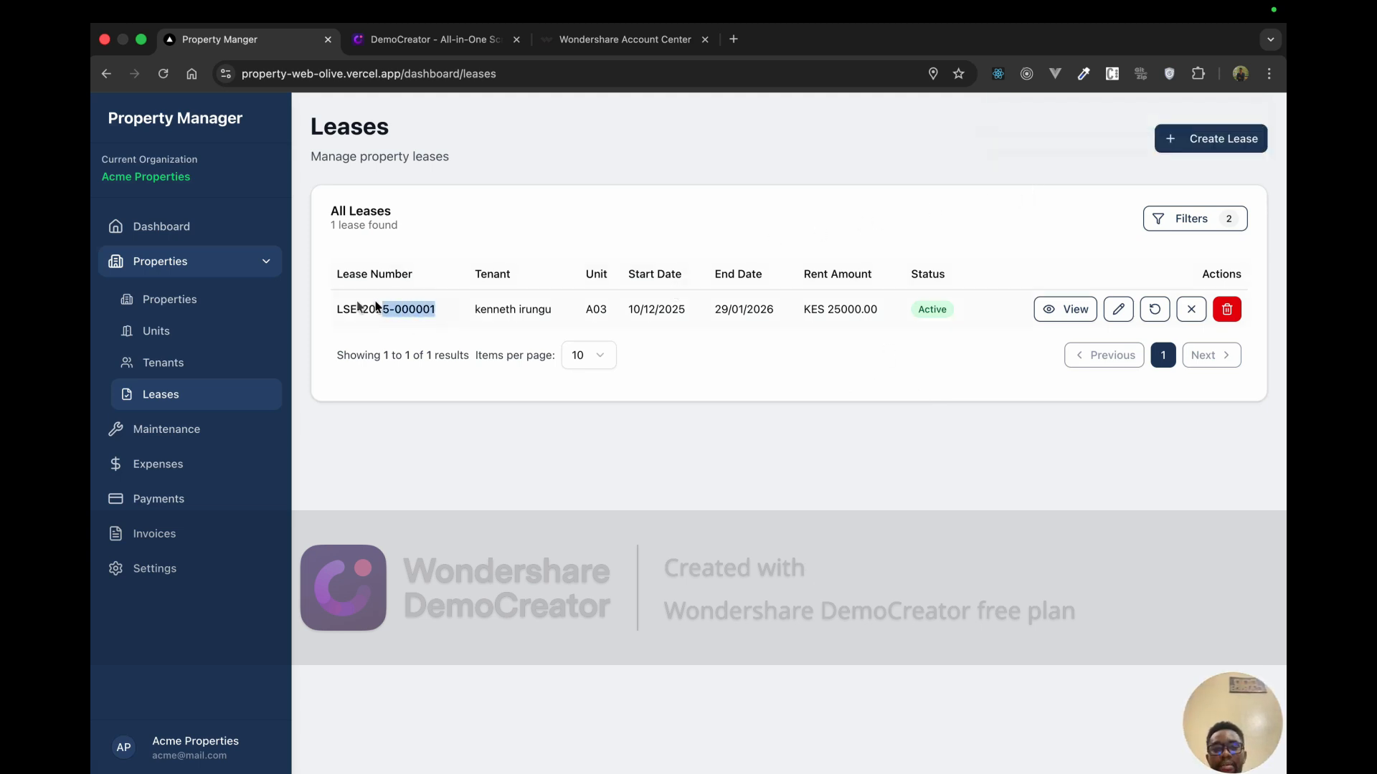
left_click(1064, 311)
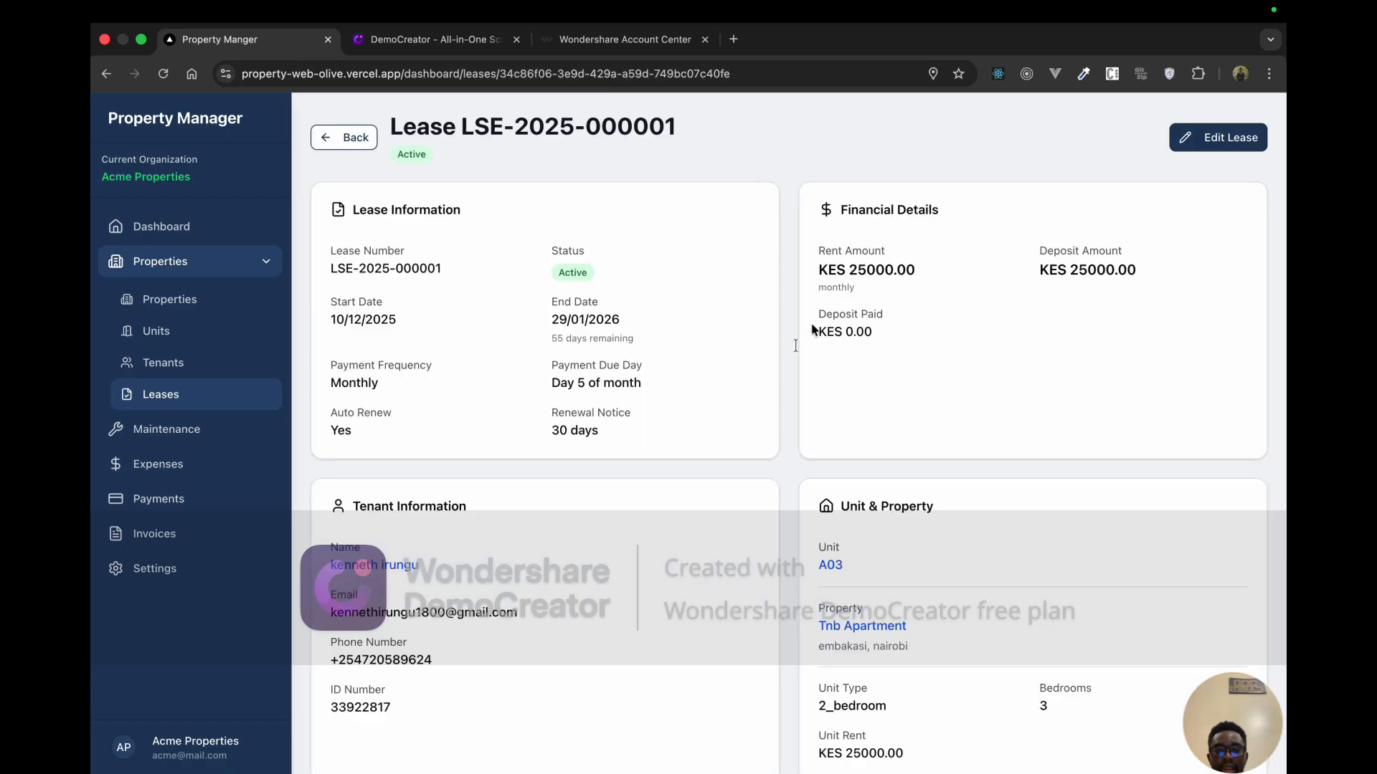
scroll(660, 514, "down", 4)
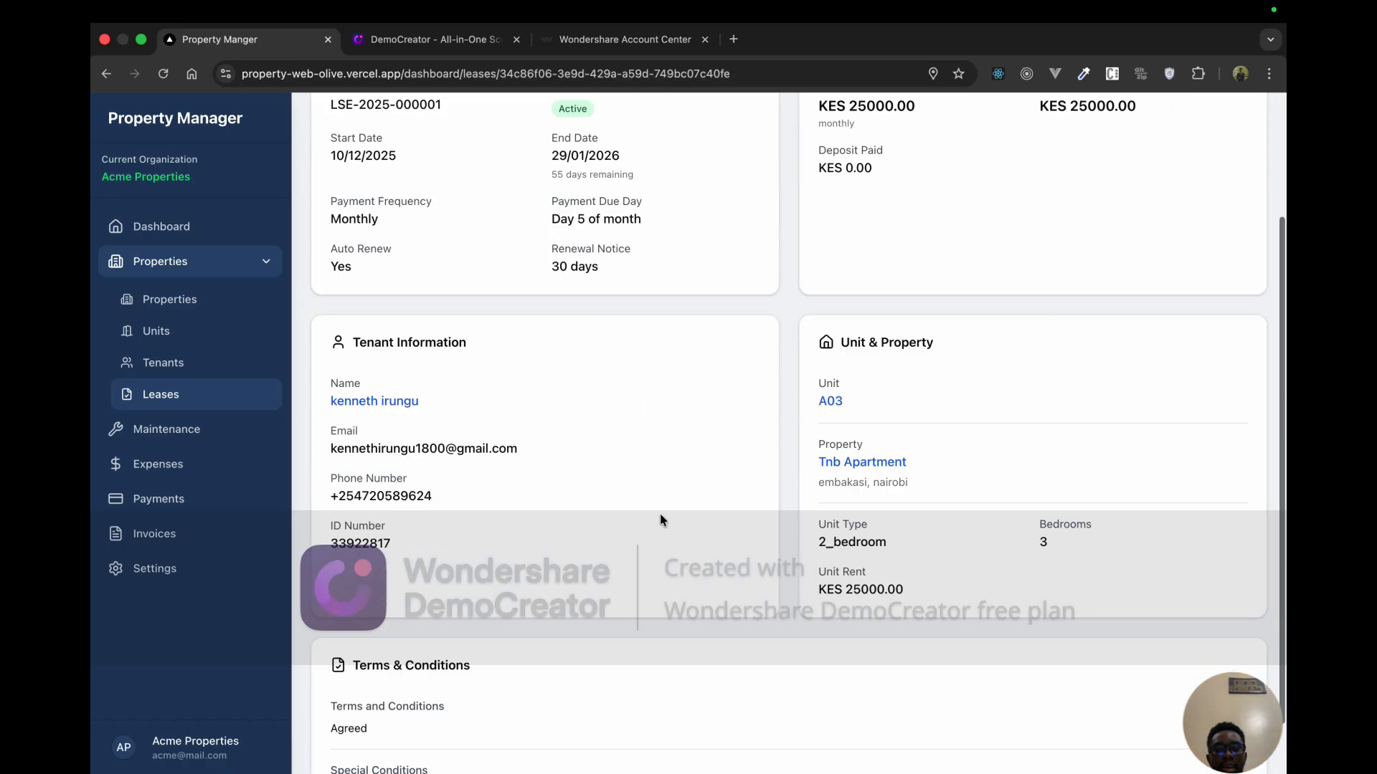
scroll(660, 513, "up", 4)
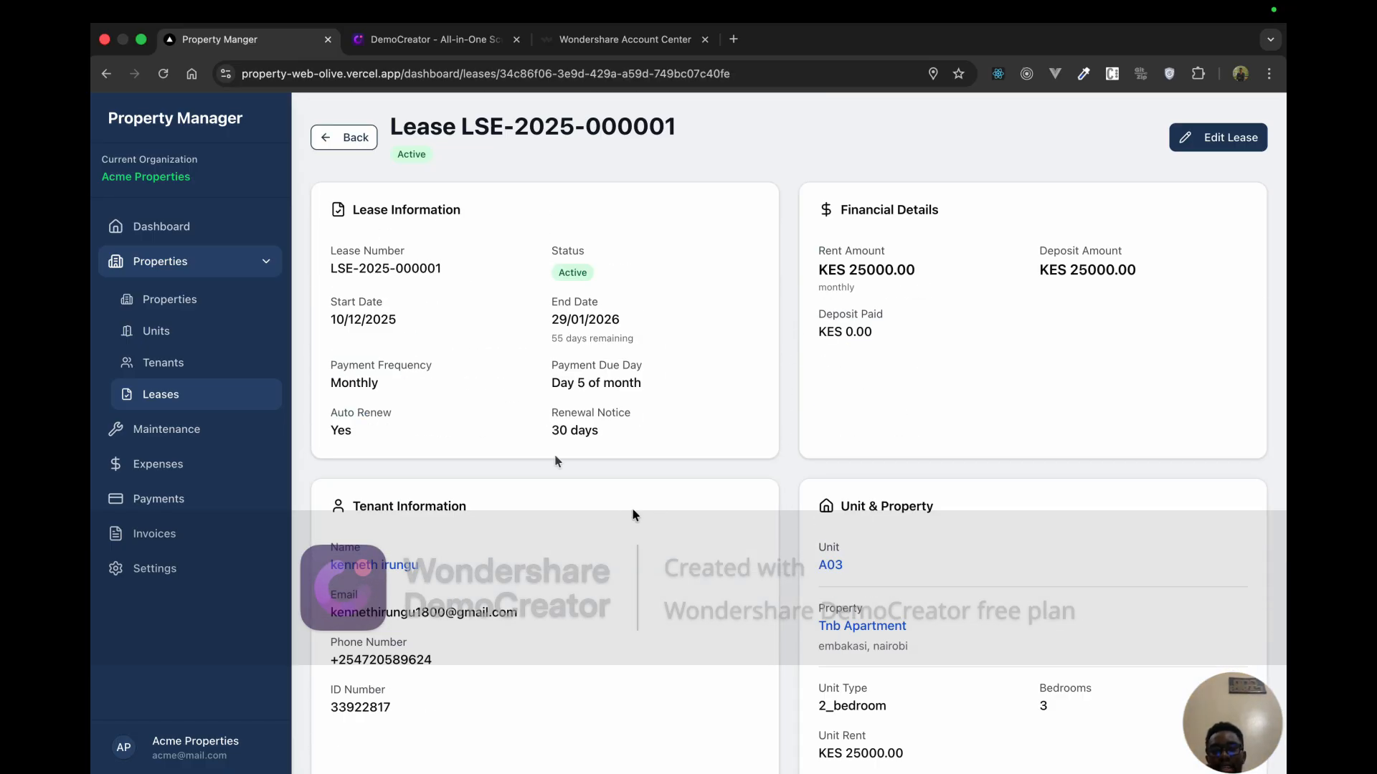
left_click_drag(456, 274, 329, 270)
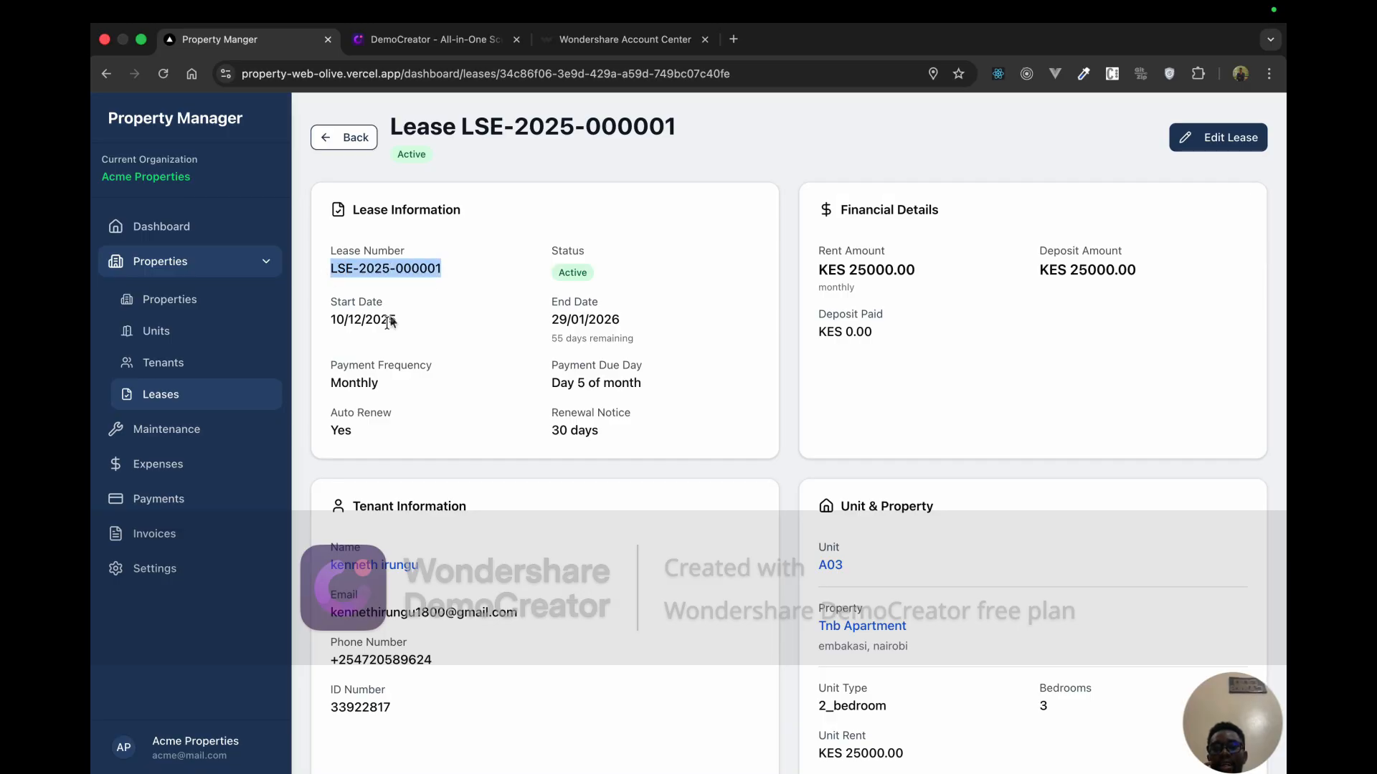
left_click_drag(396, 320, 370, 324)
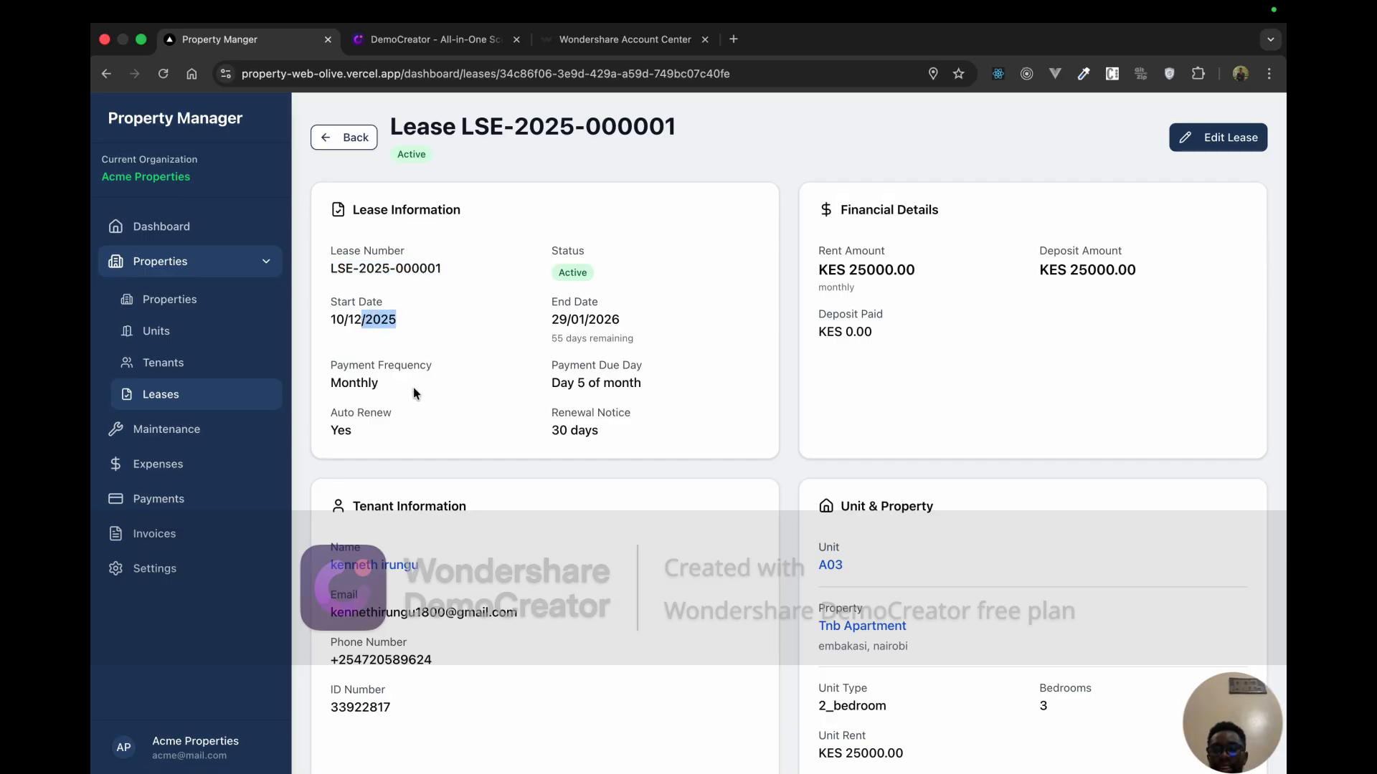
left_click_drag(379, 385, 331, 366)
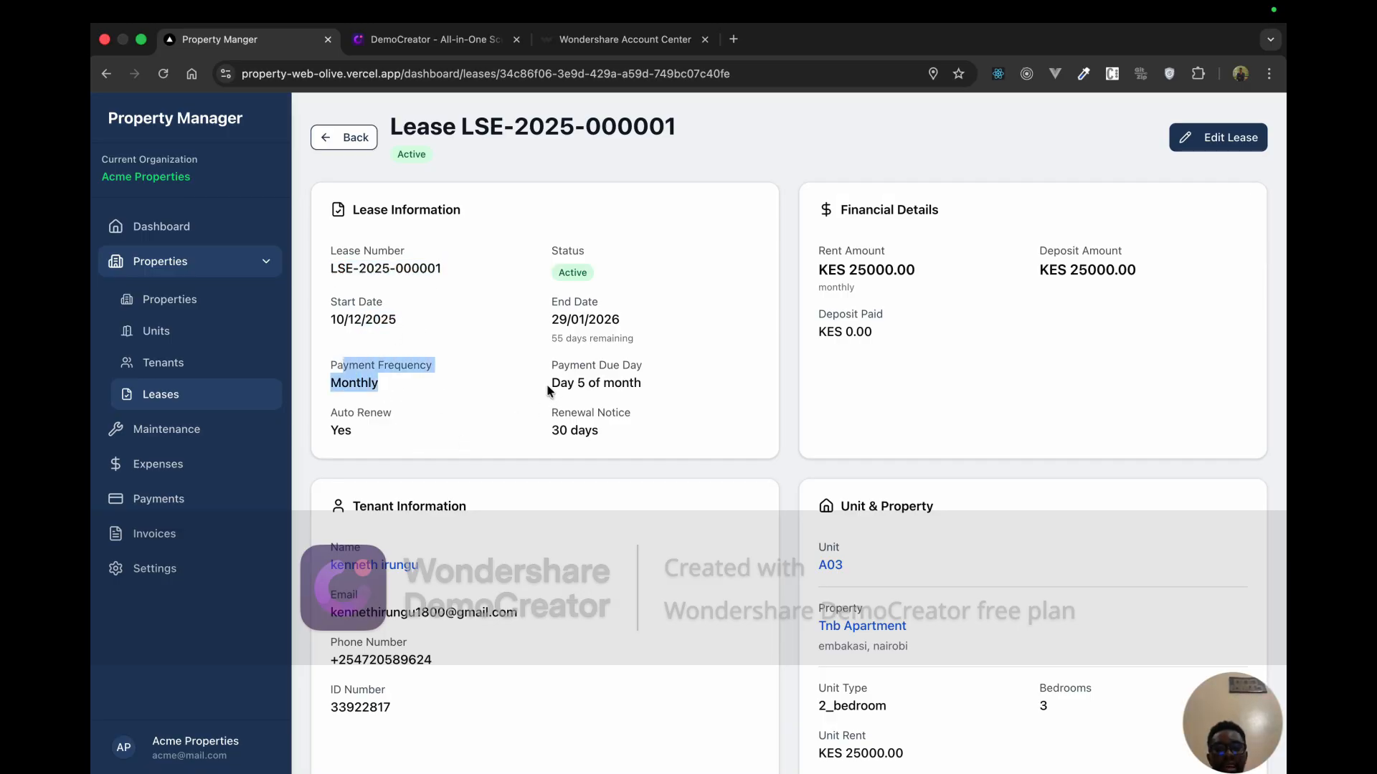
left_click_drag(549, 385, 539, 425)
scroll(850, 401, "down", 1)
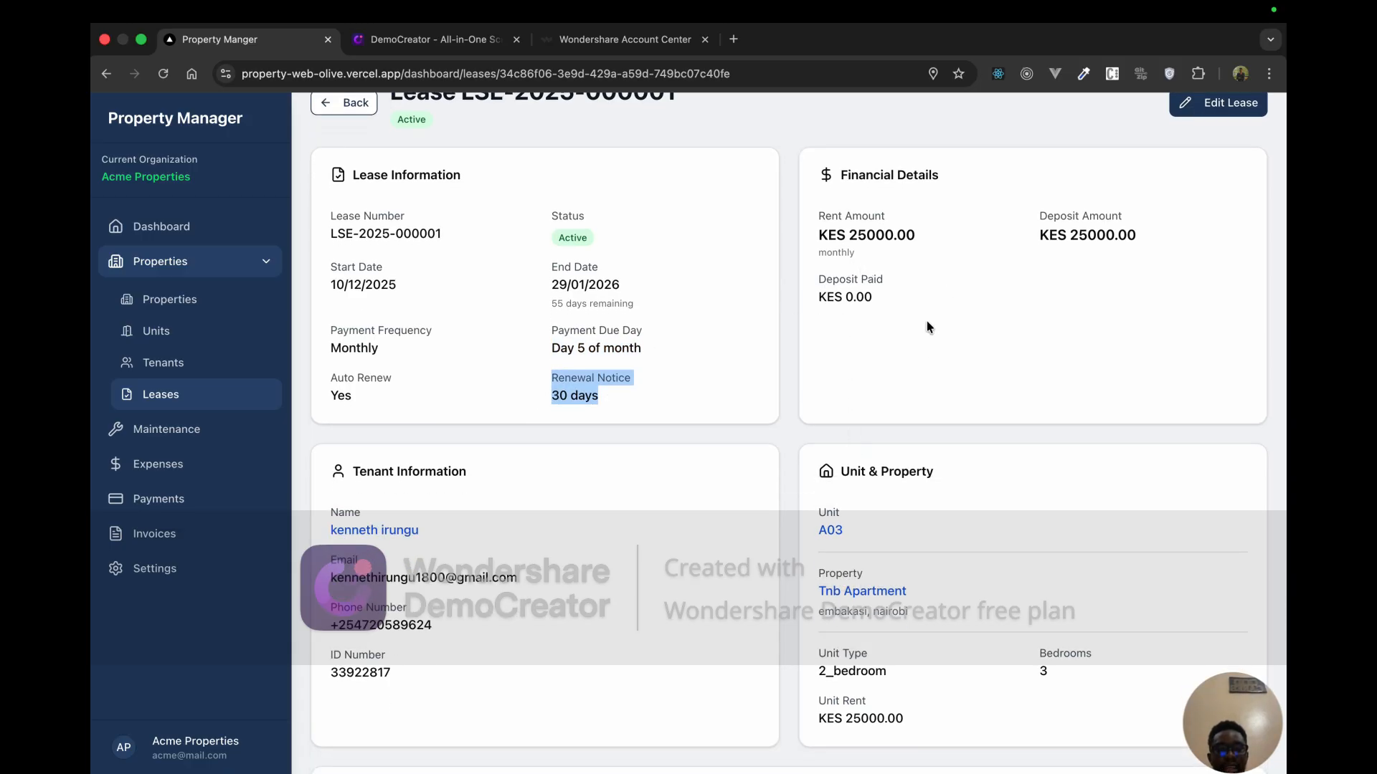
left_click_drag(858, 237, 897, 236)
scroll(848, 419, "down", 4)
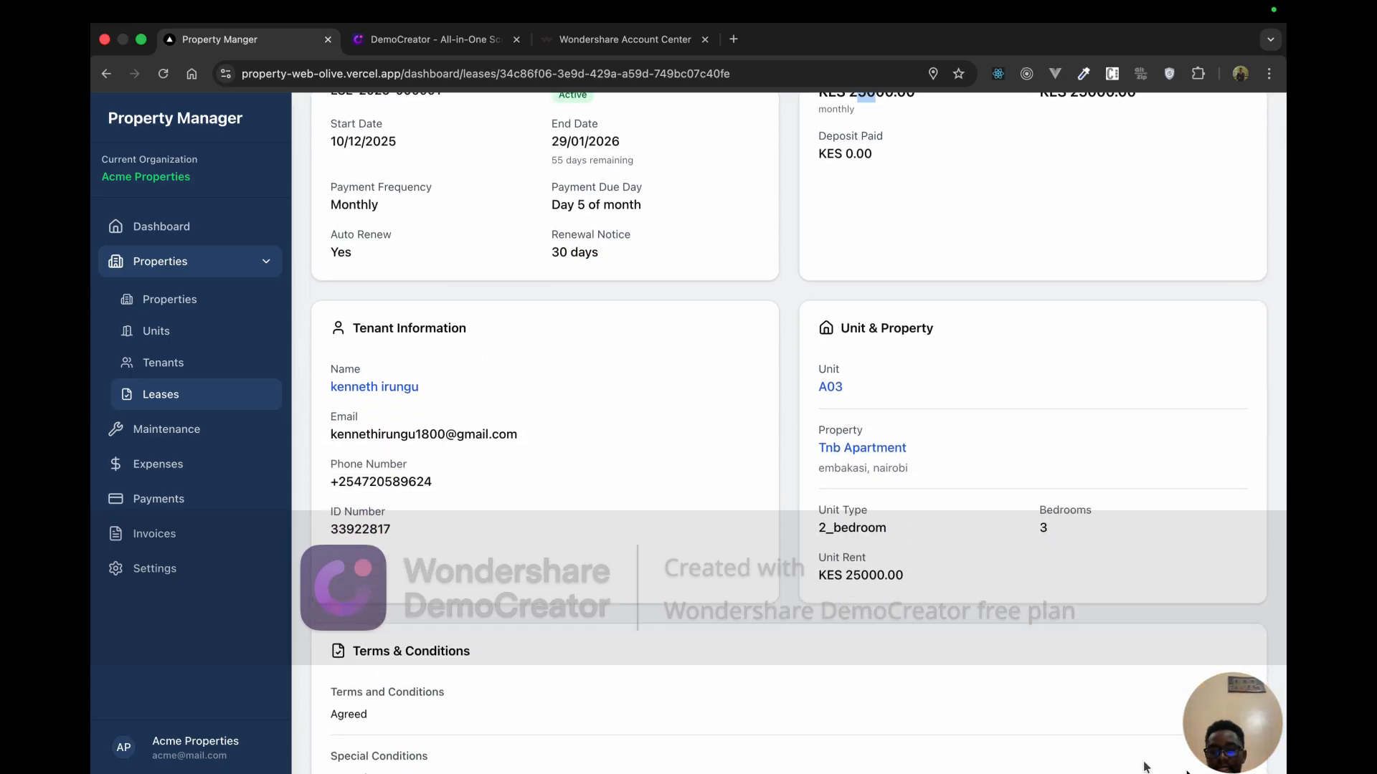
left_click(385, 382)
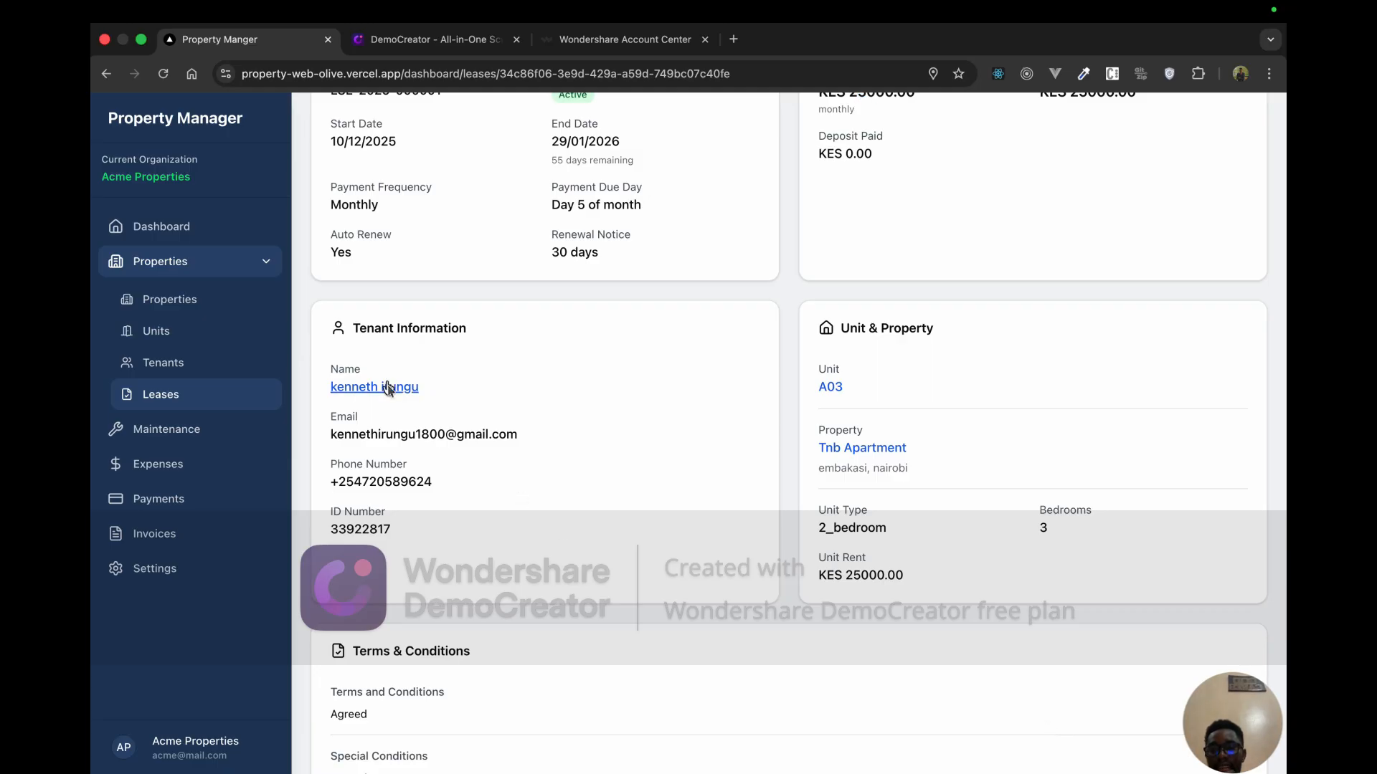
Step: Check the tenant profile and unit A03 from the lease, then review its 'Agreed' Terms & Conditions
left_click(387, 385)
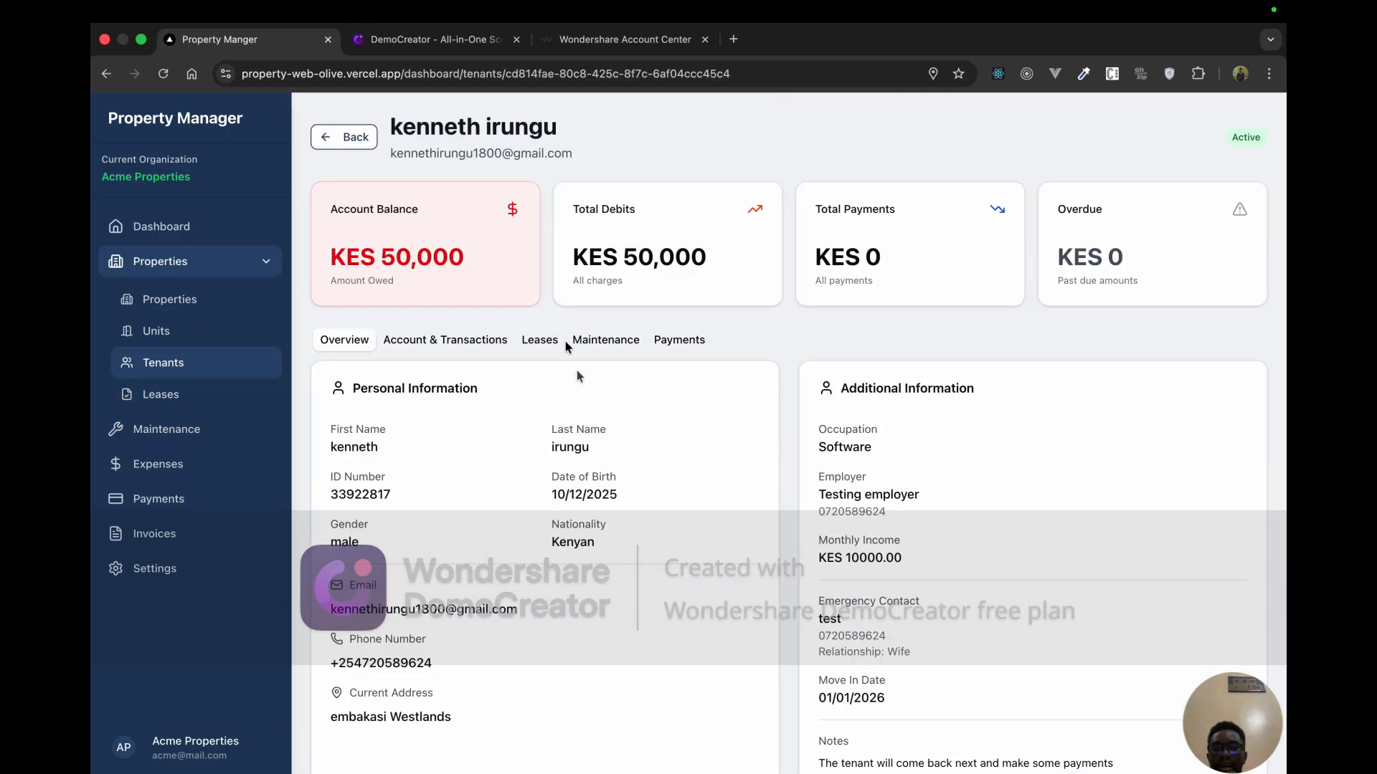
left_click(348, 139)
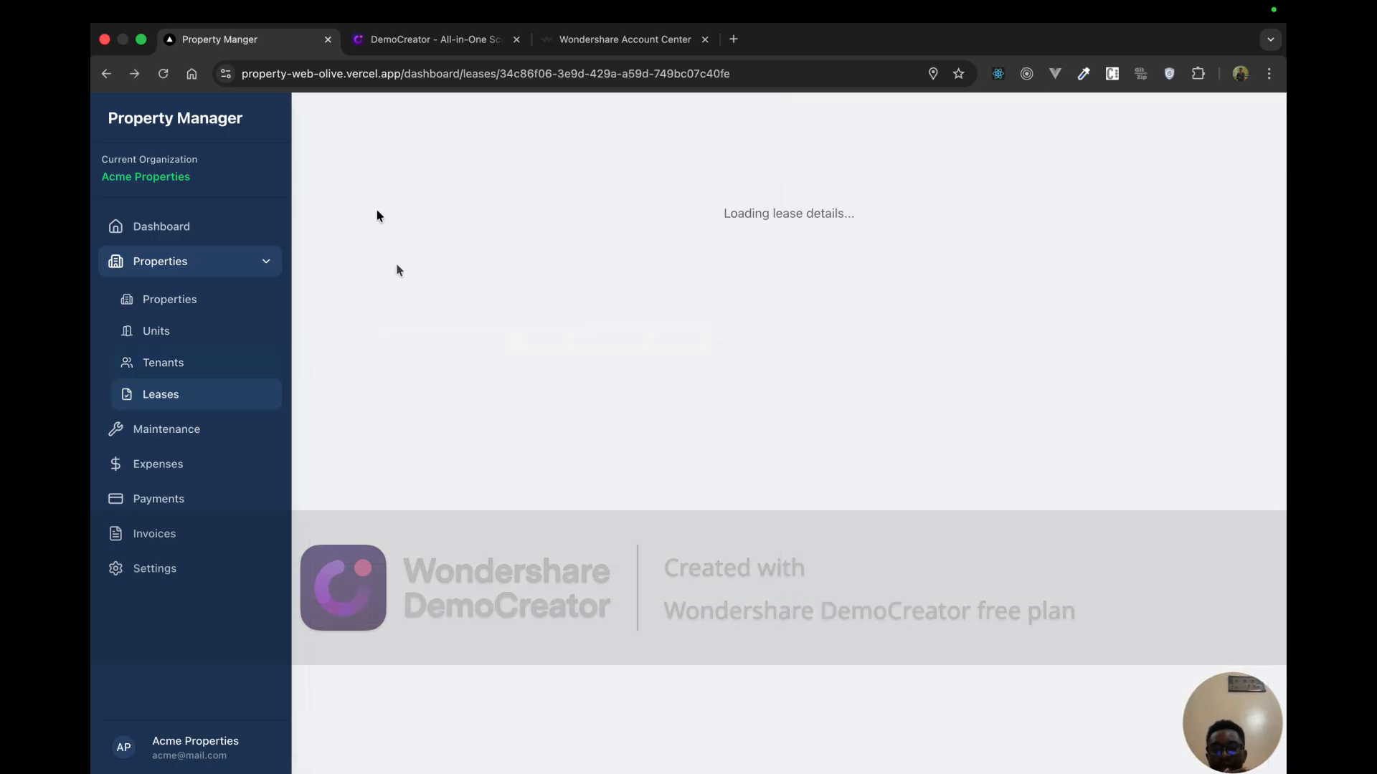
scroll(451, 527, "down", 2)
scroll(451, 526, "down", 2)
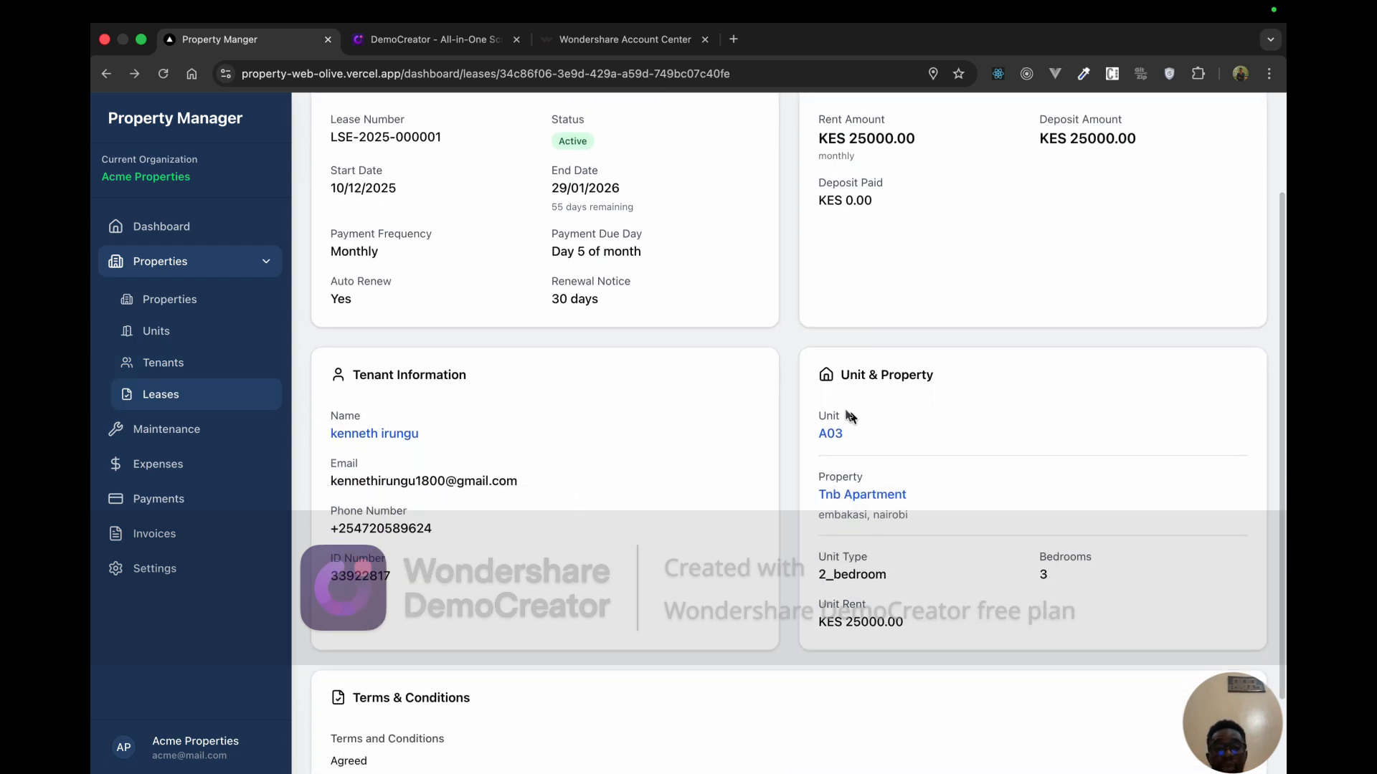
left_click(832, 432)
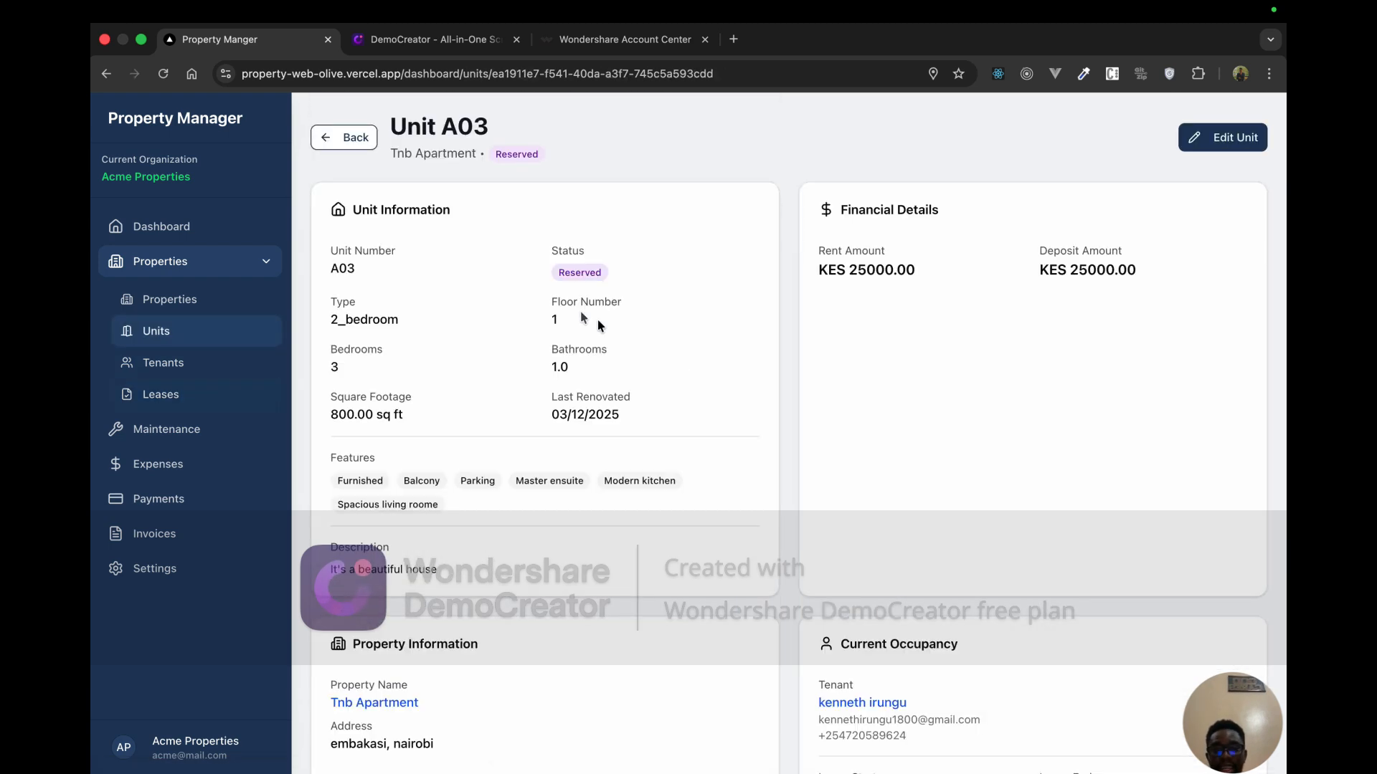
left_click(348, 139)
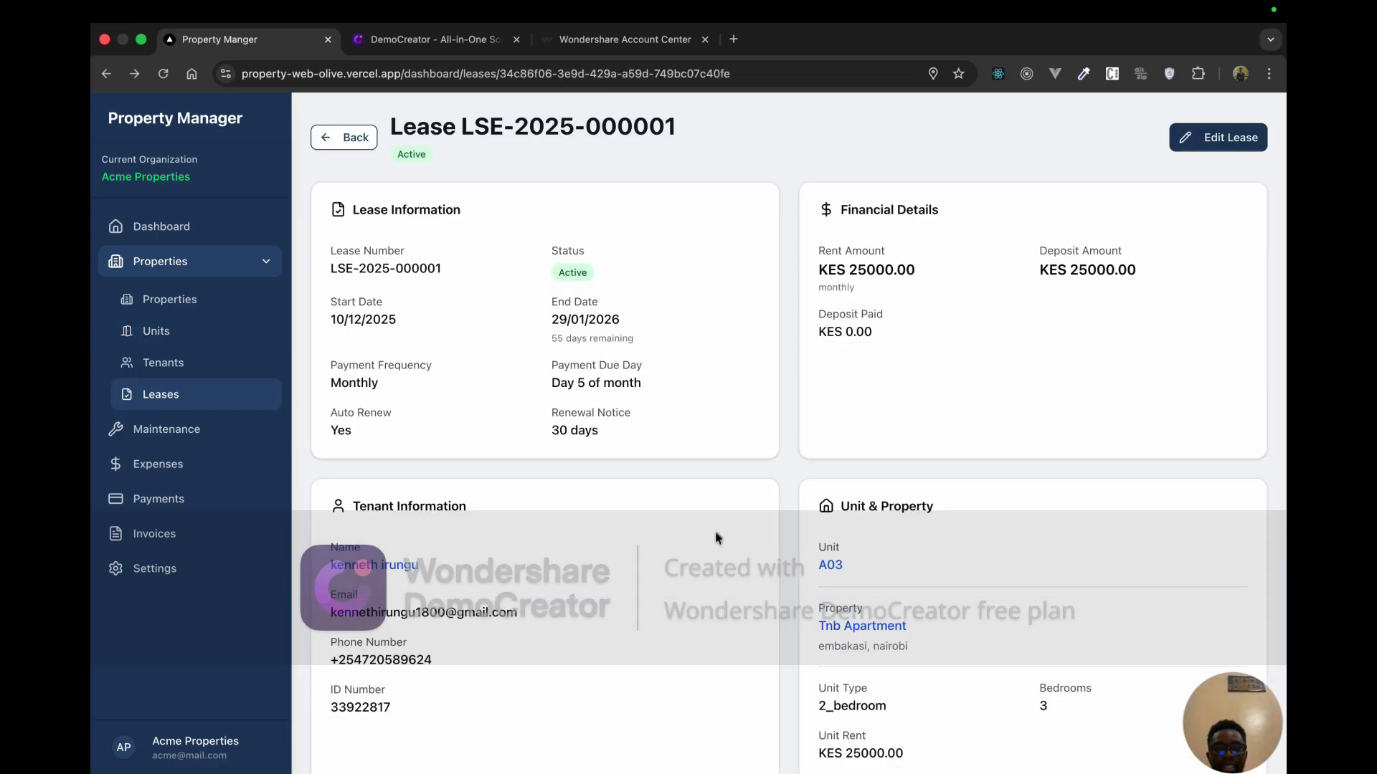
scroll(715, 532, "down", 4)
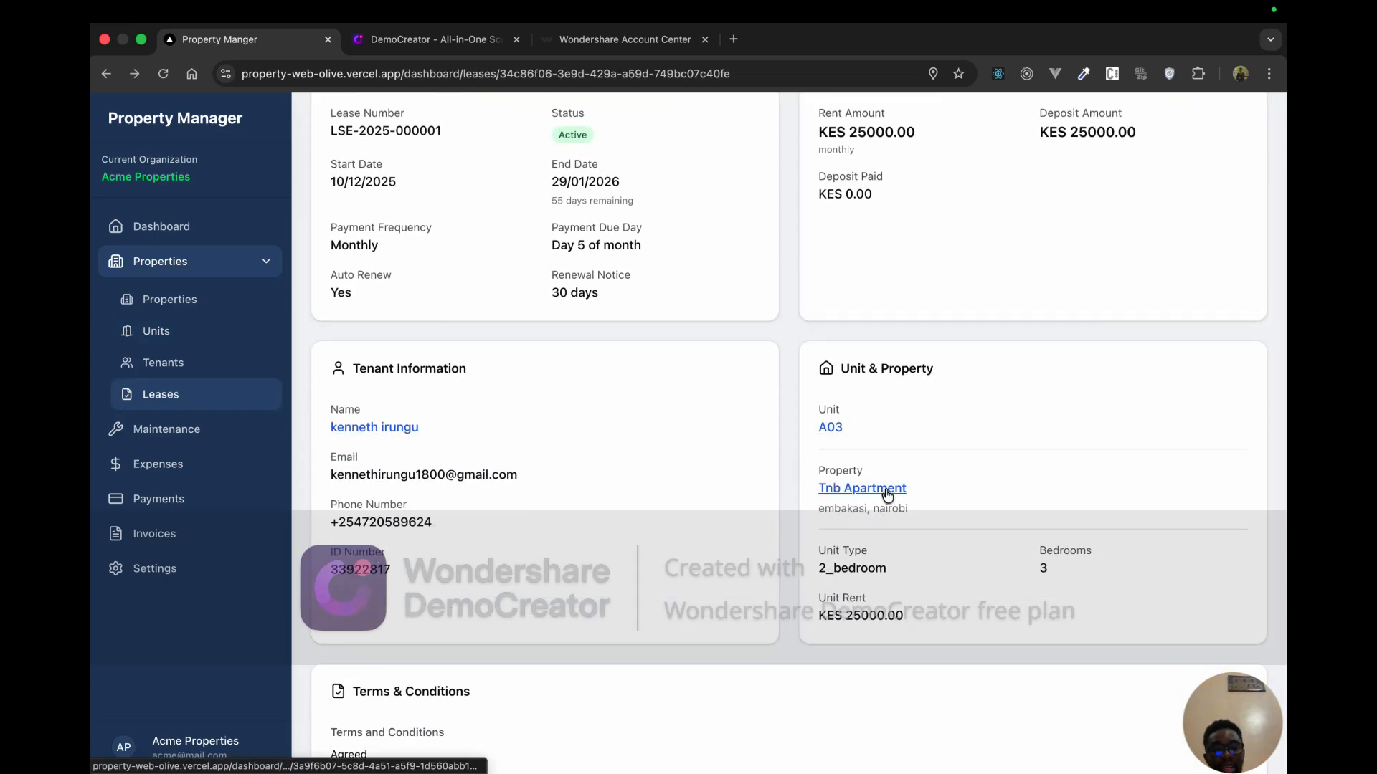
scroll(830, 523, "down", 2)
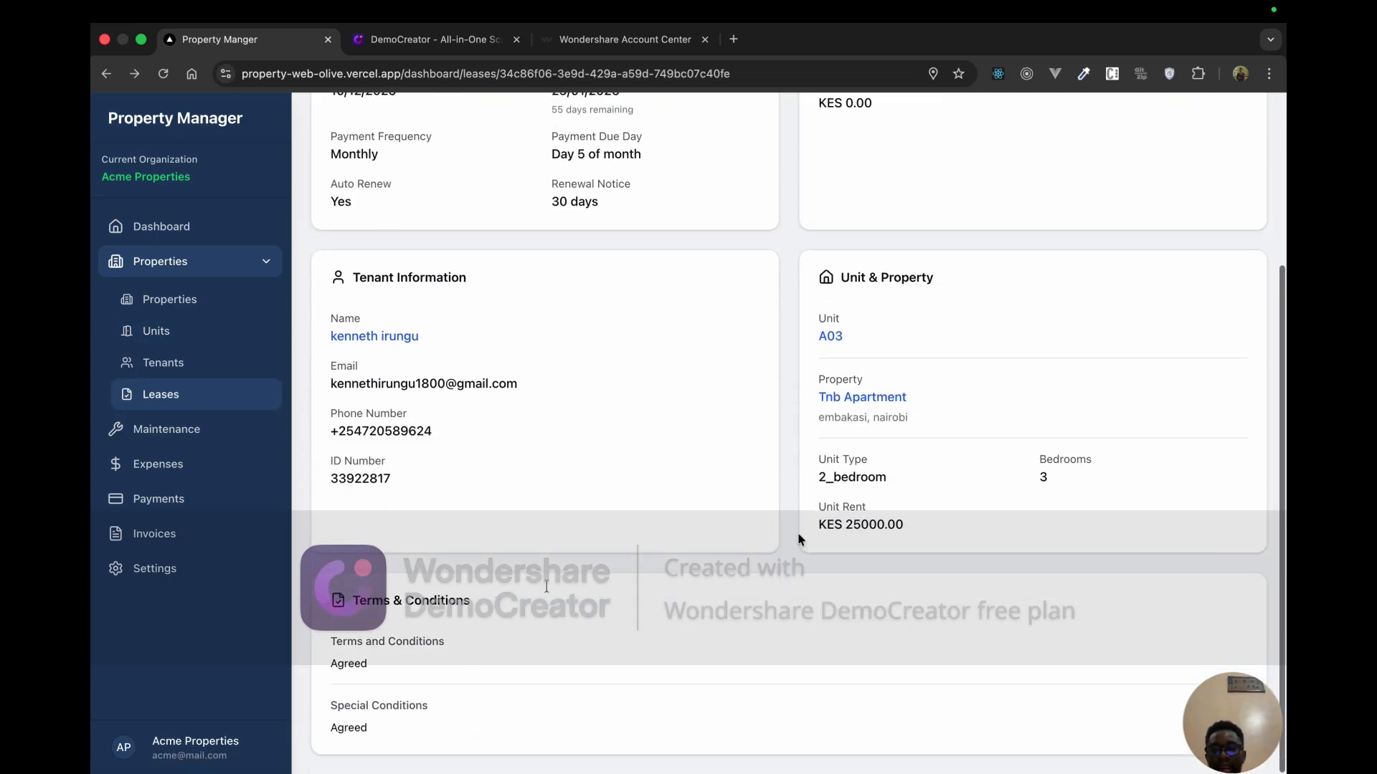
left_click_drag(368, 664, 360, 669)
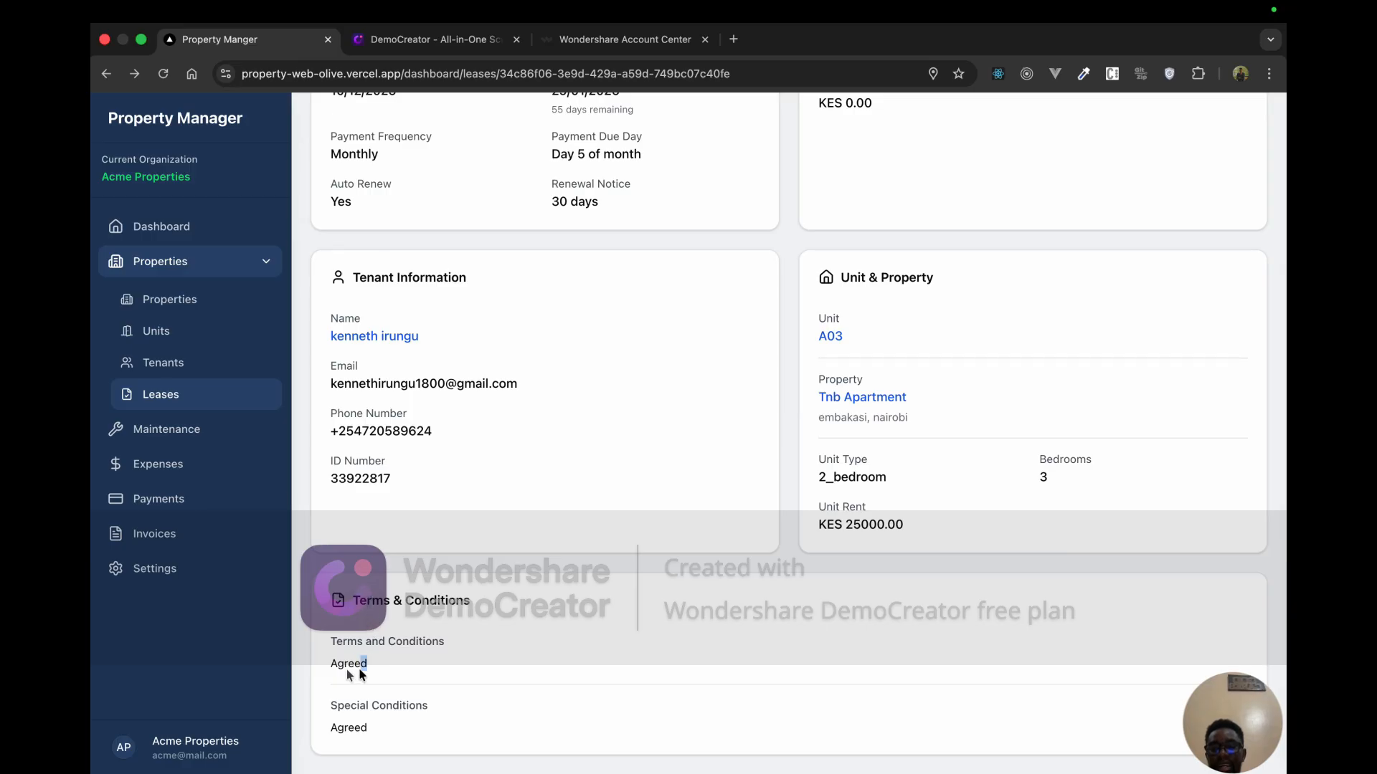
left_click(419, 677)
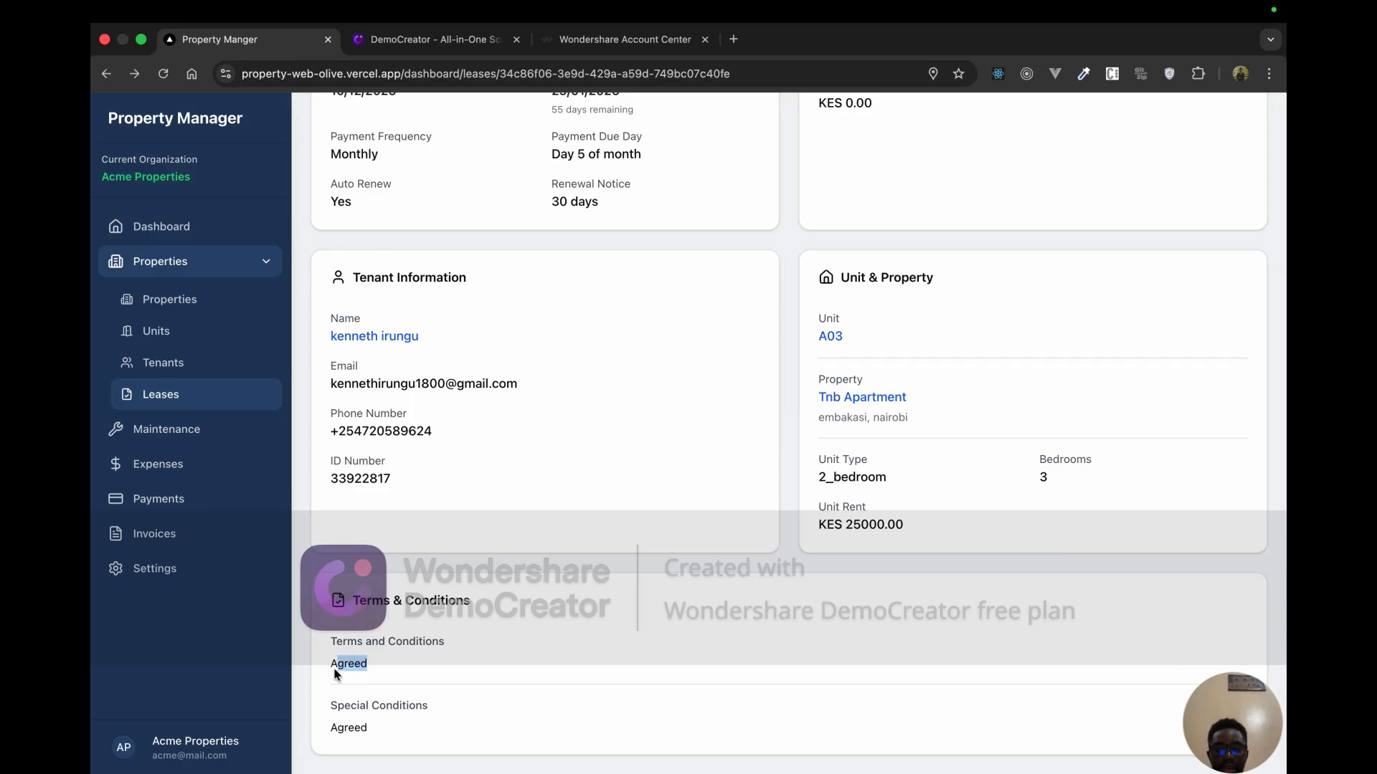
scroll(382, 717, "up", 5)
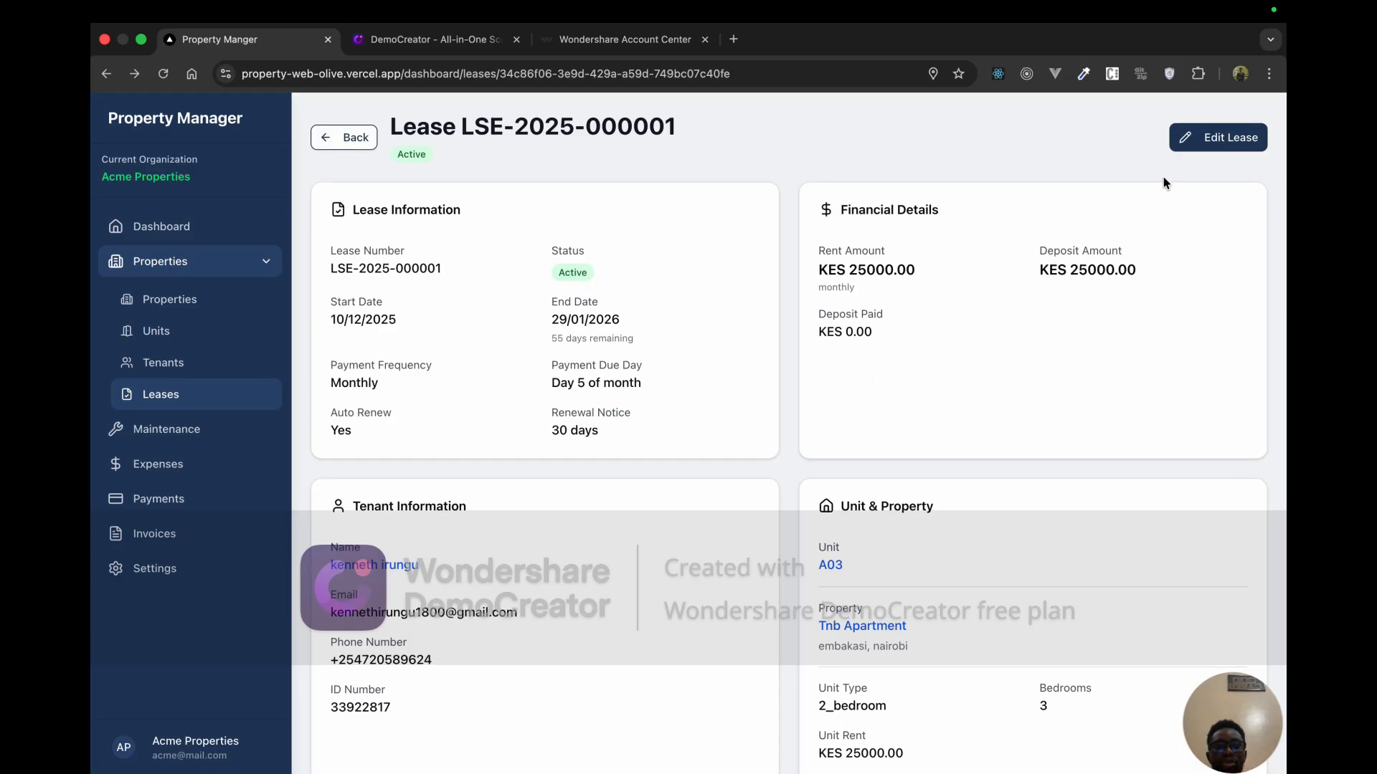
Step: Close the lease editor unchanged, revisit the lease details, then return to the Tenants list
left_click(1189, 144)
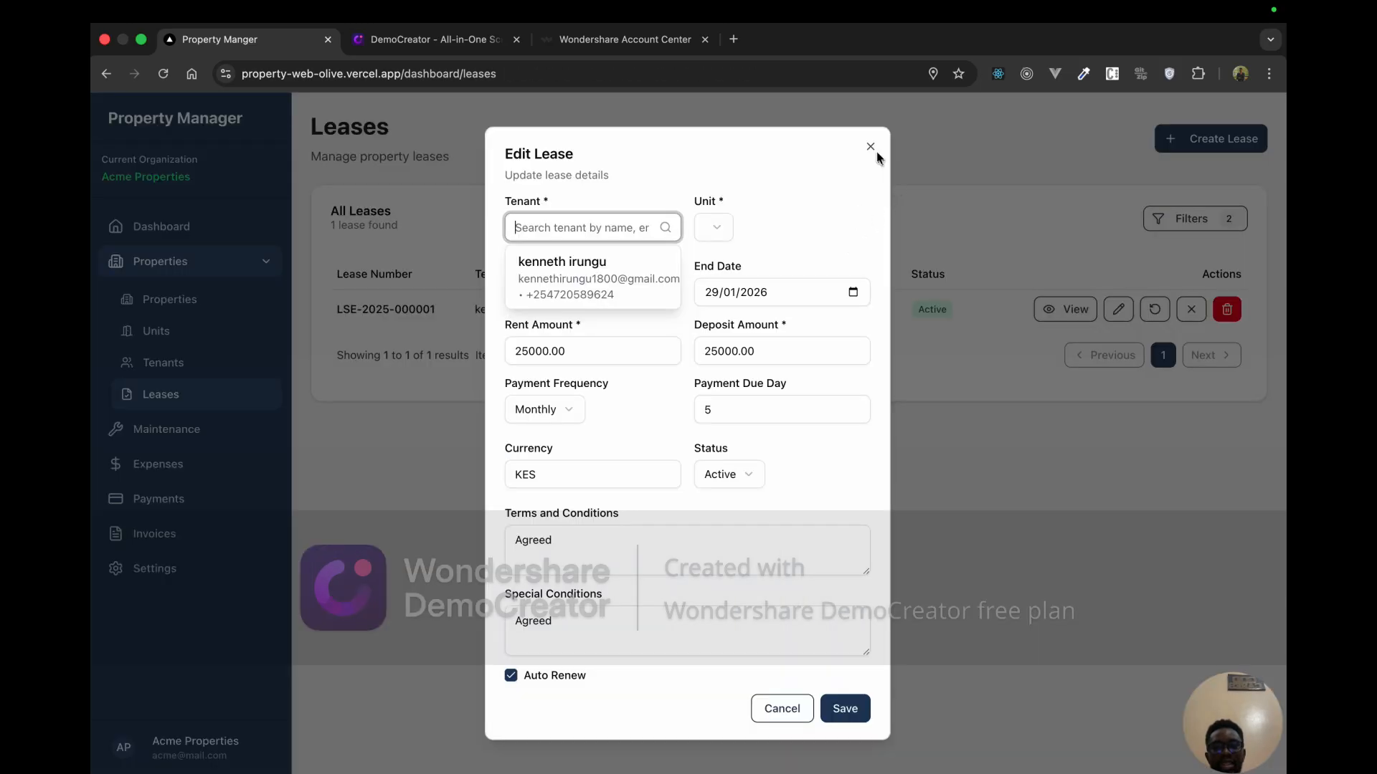
left_click(871, 147)
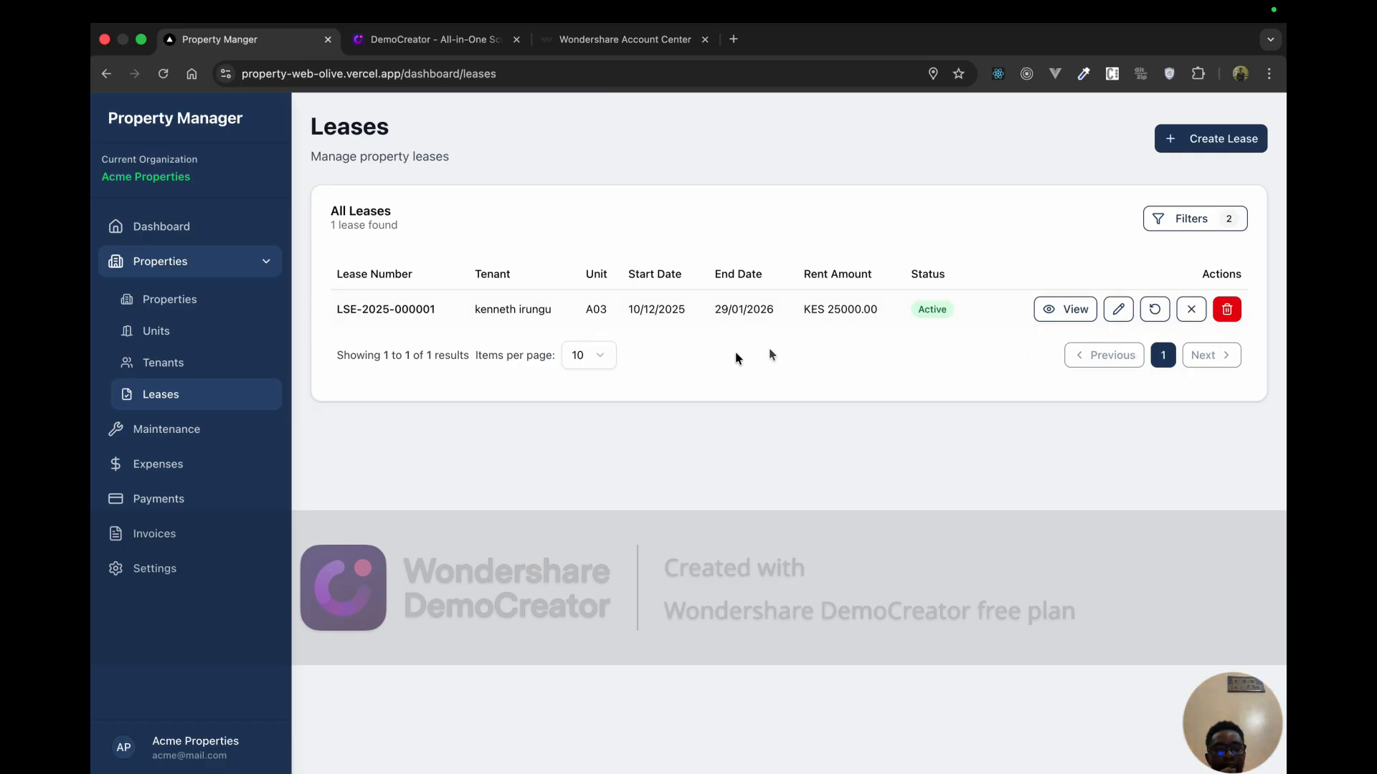
left_click(1062, 309)
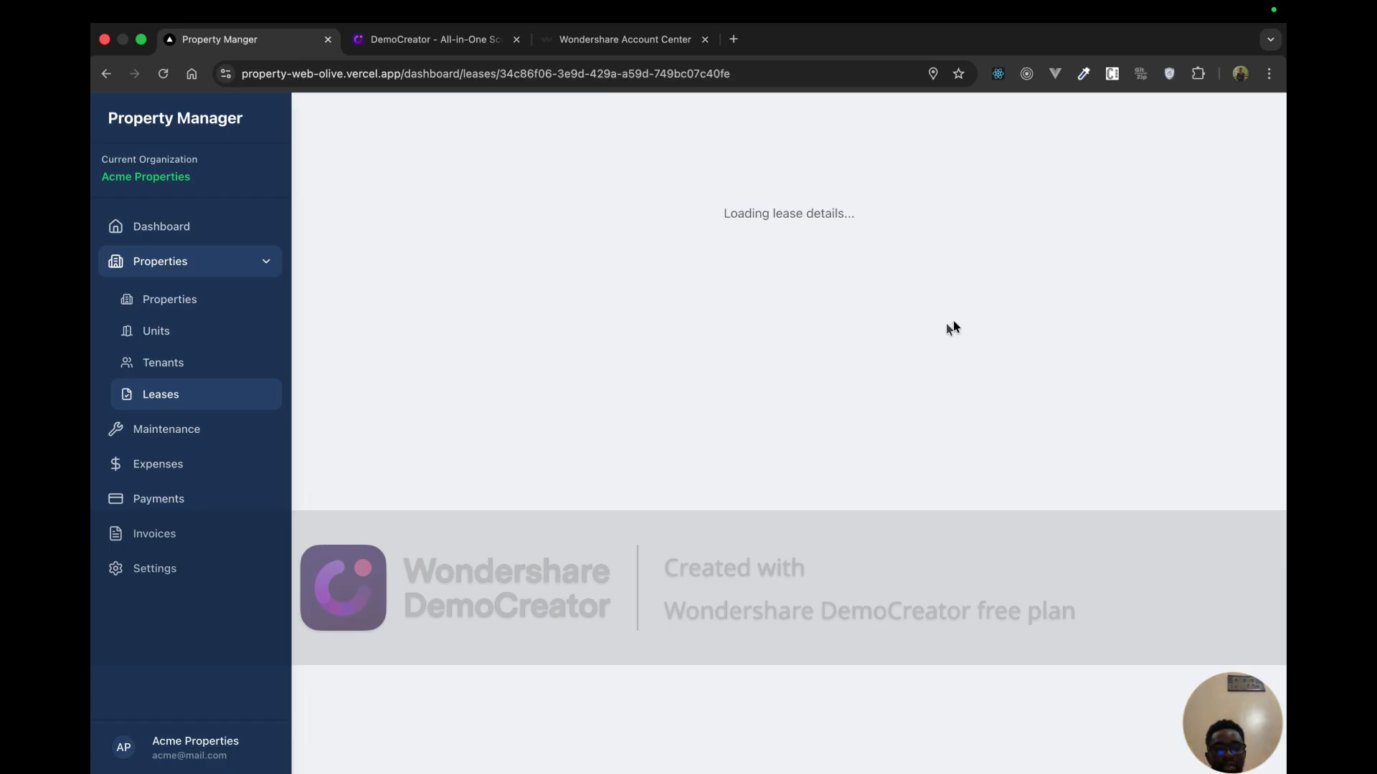
scroll(806, 584, "down", 3)
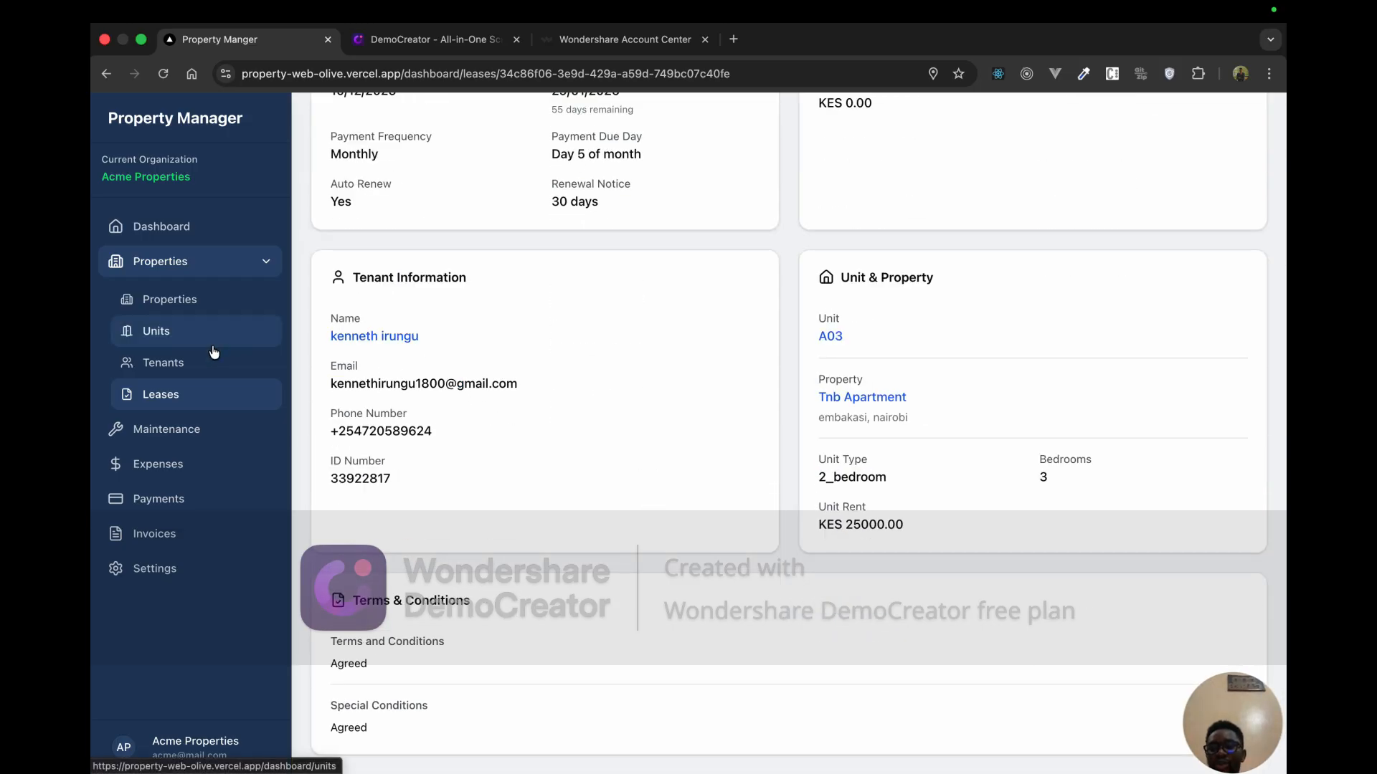
left_click(197, 364)
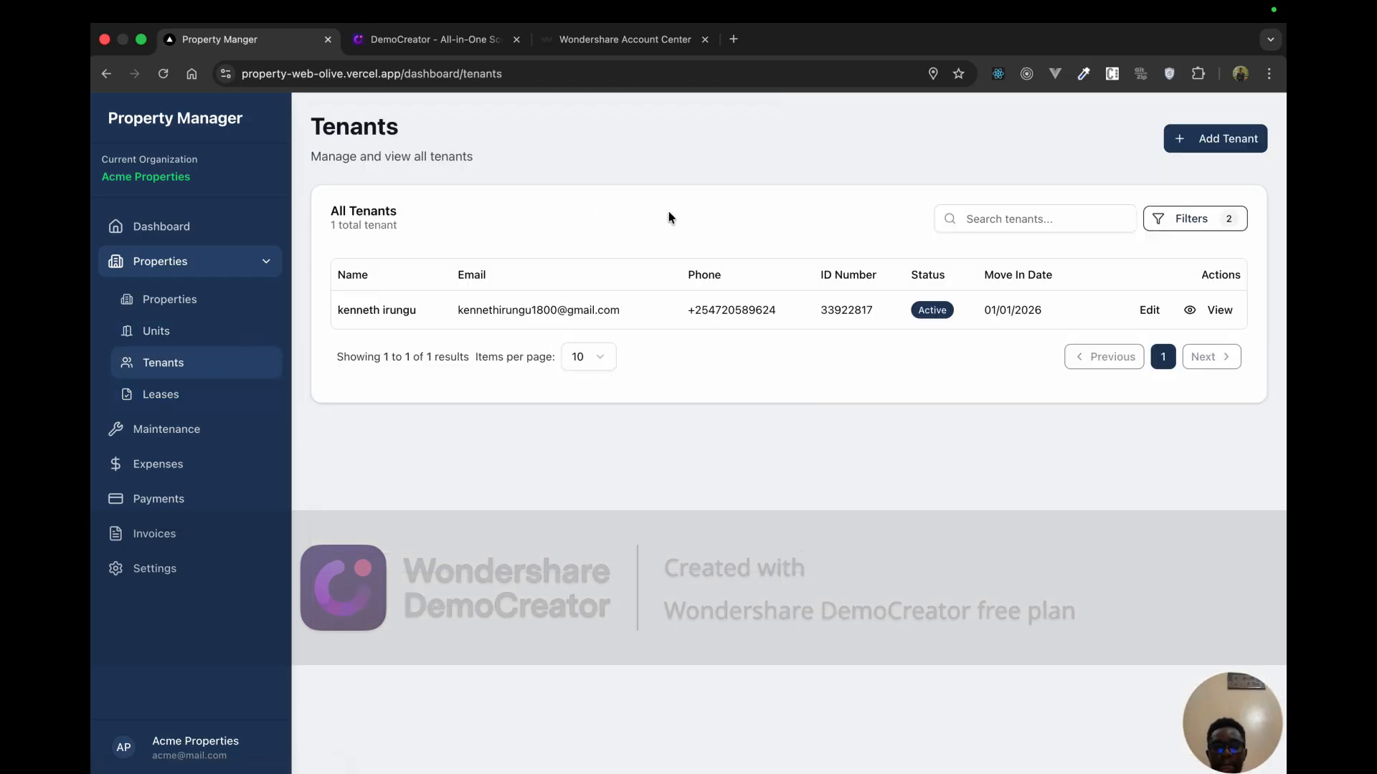
Step: Open the tenant's details page and highlight the KES 50,000 account balance owed
left_click(1189, 313)
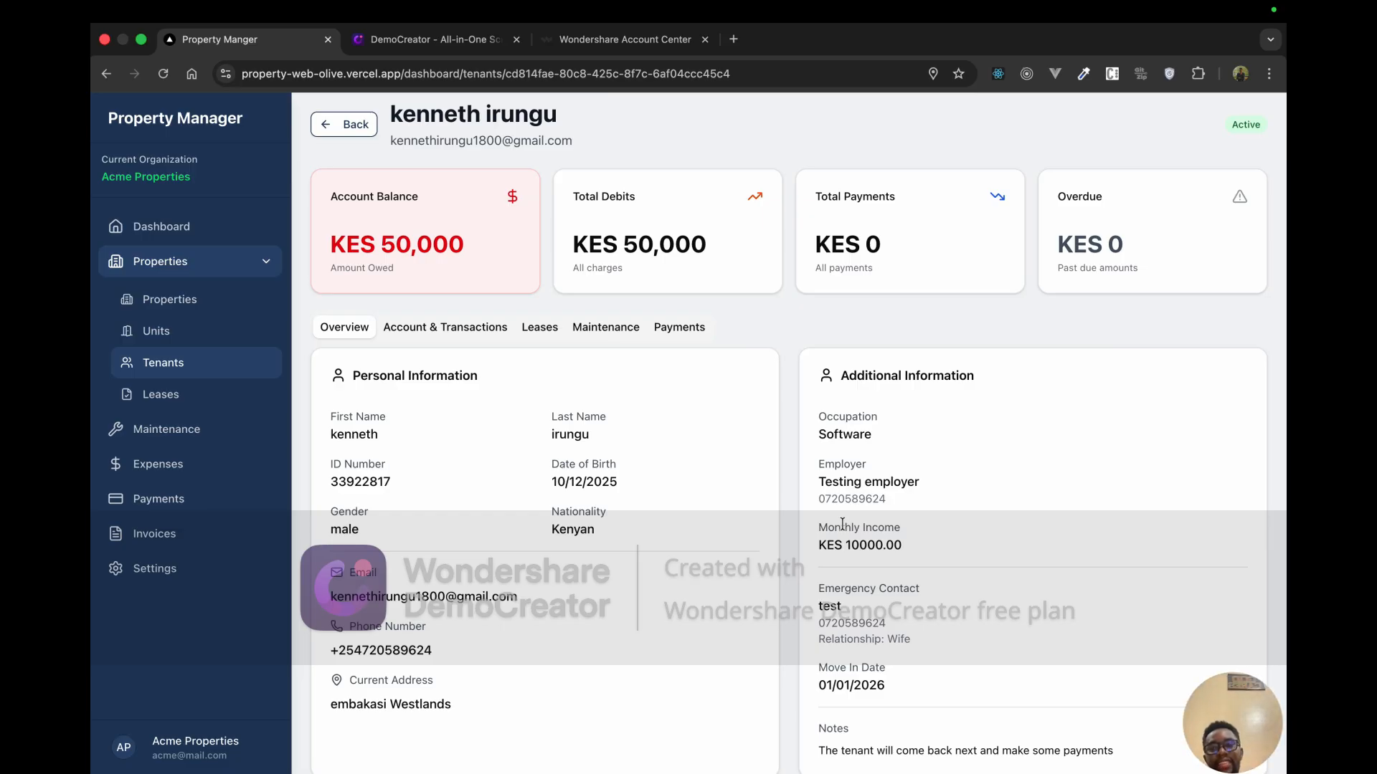
left_click_drag(431, 201, 319, 205)
left_click(469, 302)
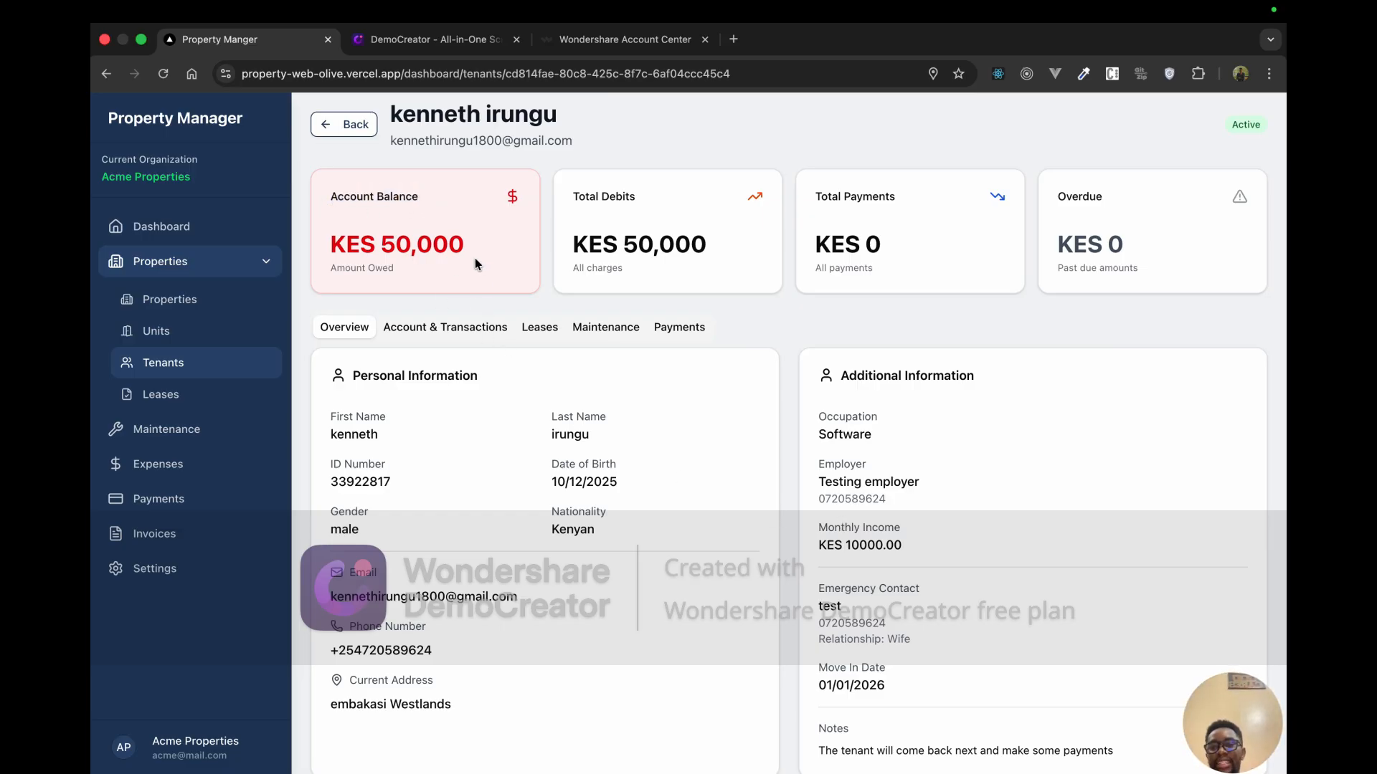
left_click_drag(470, 247, 380, 250)
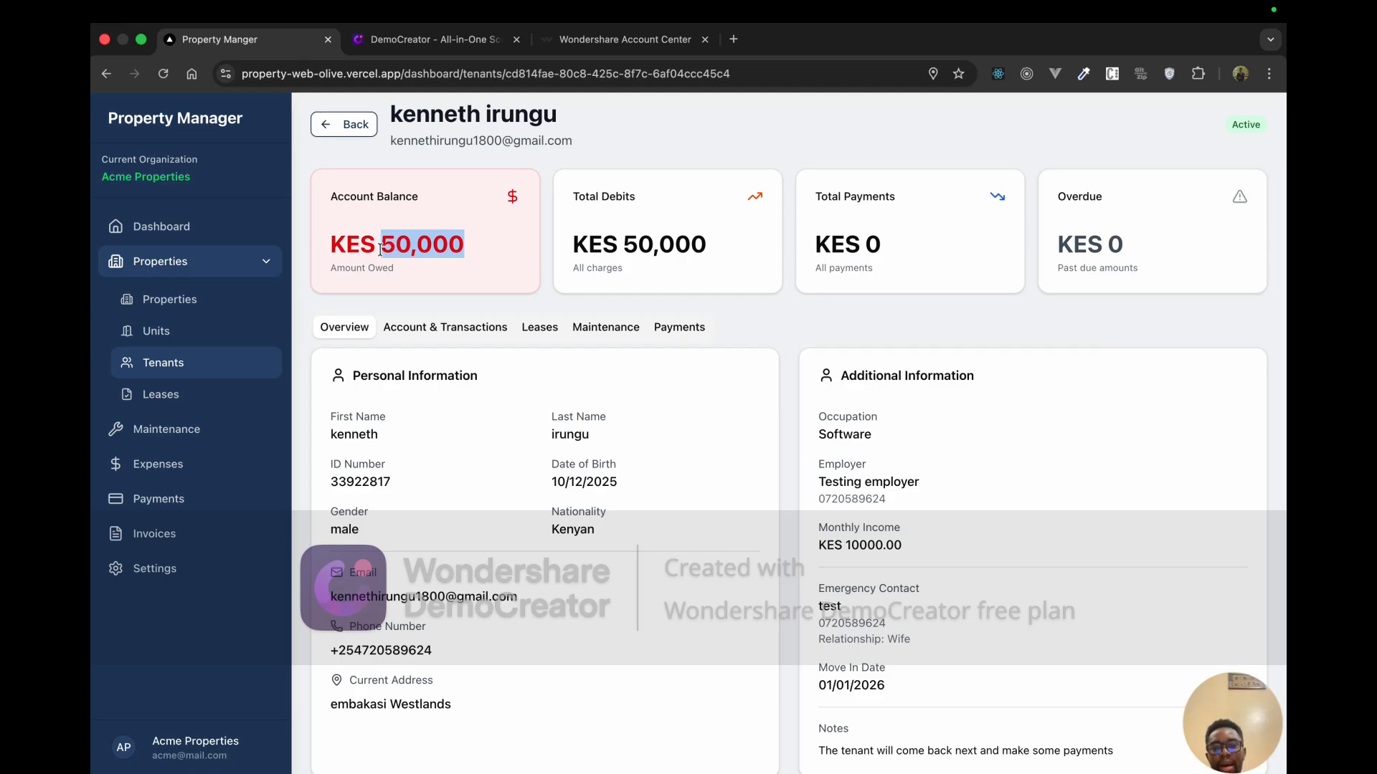
scroll(463, 484, "down", 1)
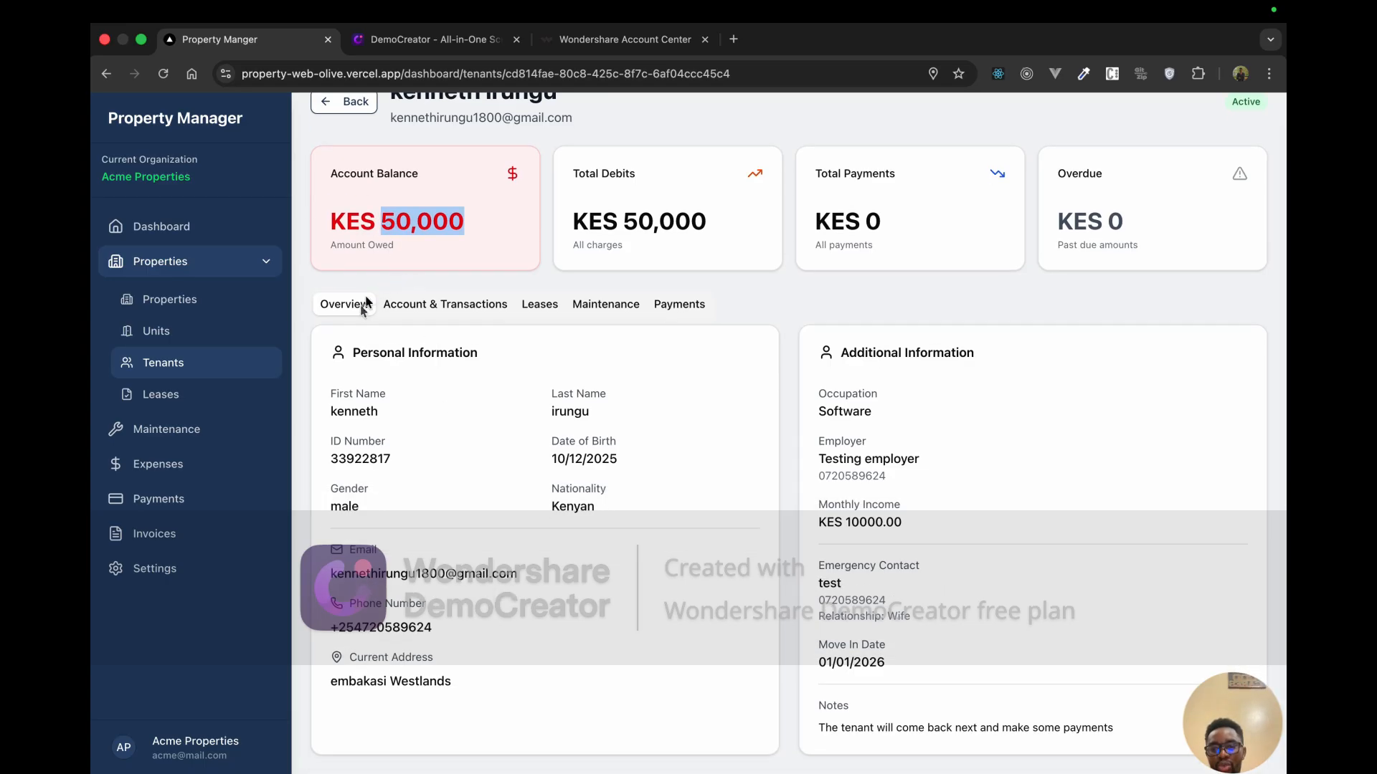
Step: Highlight the tenant's personal and additional information sections on the profile
left_click_drag(337, 354, 464, 588)
left_click(553, 535)
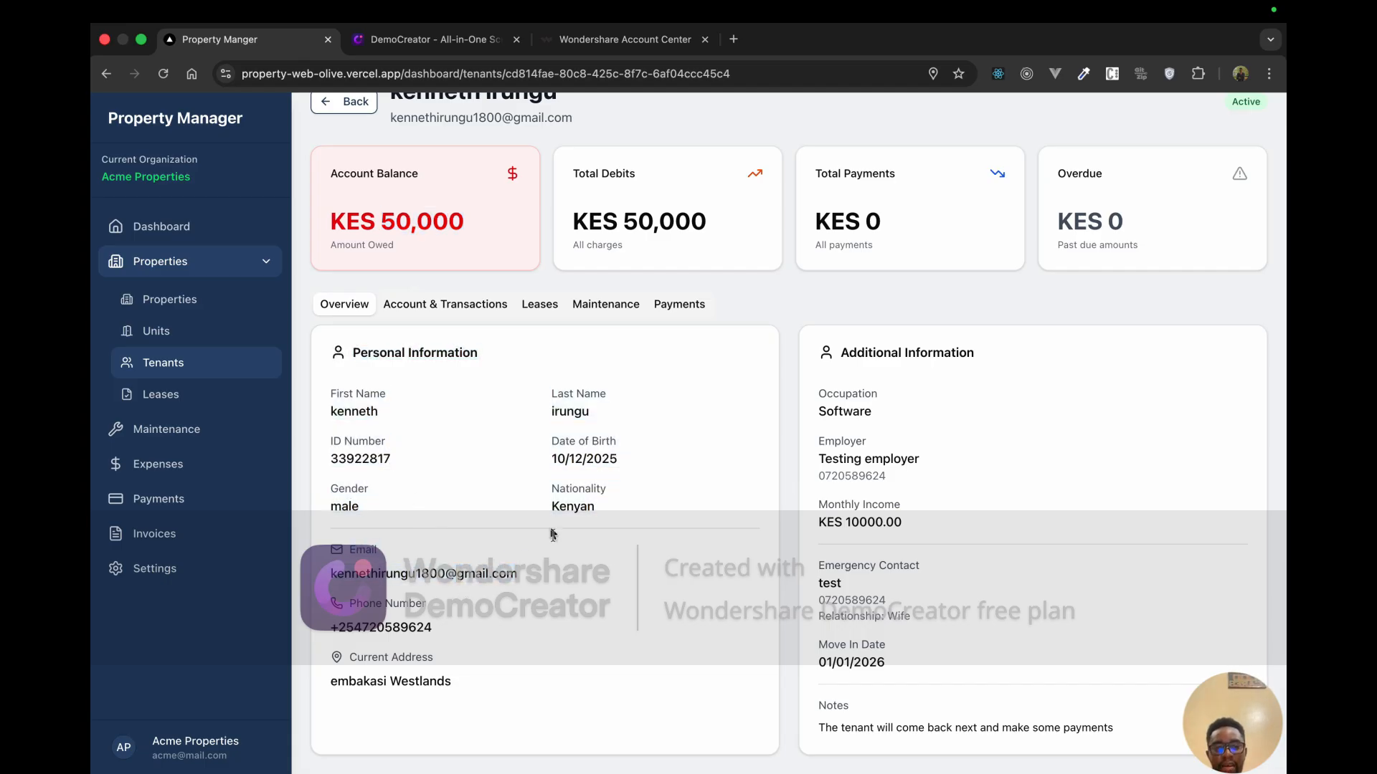
left_click_drag(844, 411, 837, 661)
left_click(837, 660)
scroll(658, 584, "up", 2)
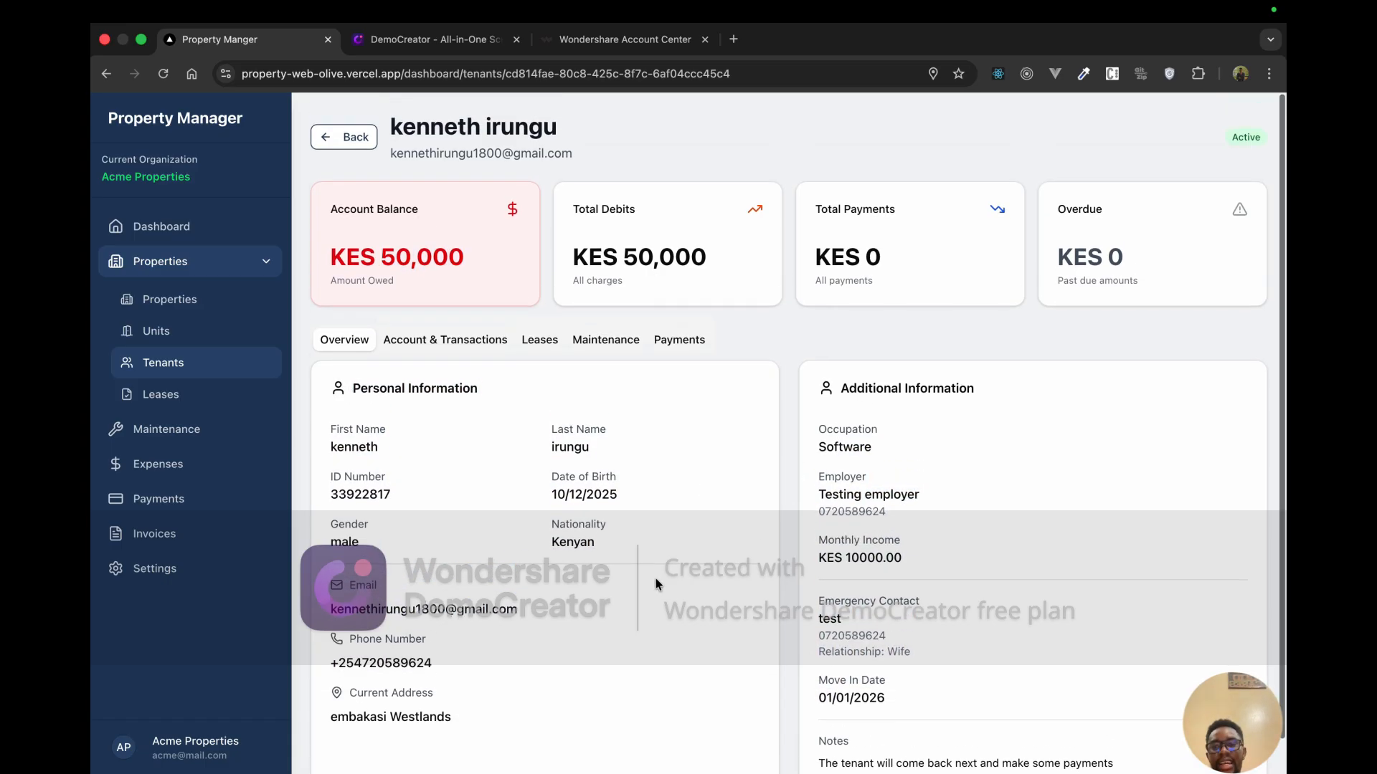
Step: Show Account & Transactions and highlight the KES 25,000 First Month Rent and Security Deposit charges and the 50,000 balance
left_click(491, 343)
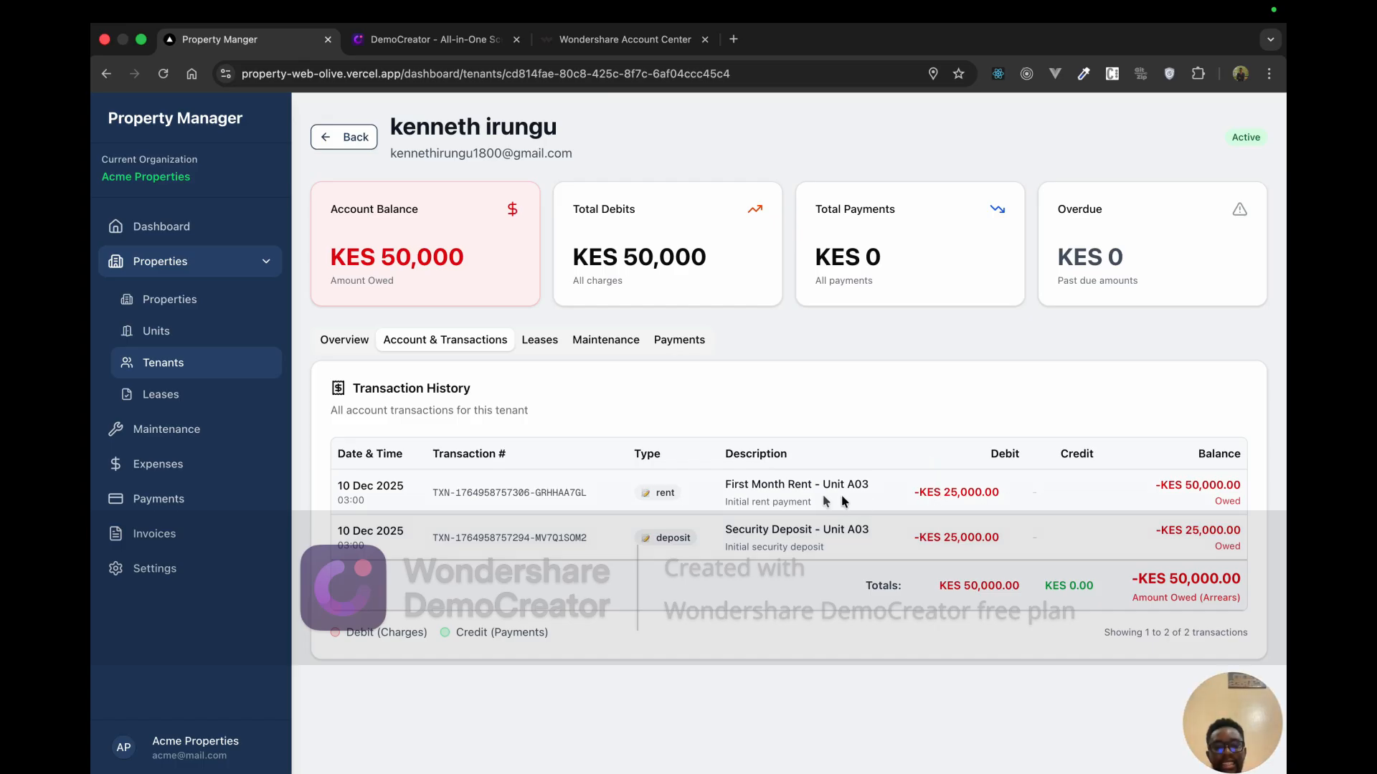
left_click_drag(815, 492, 726, 488)
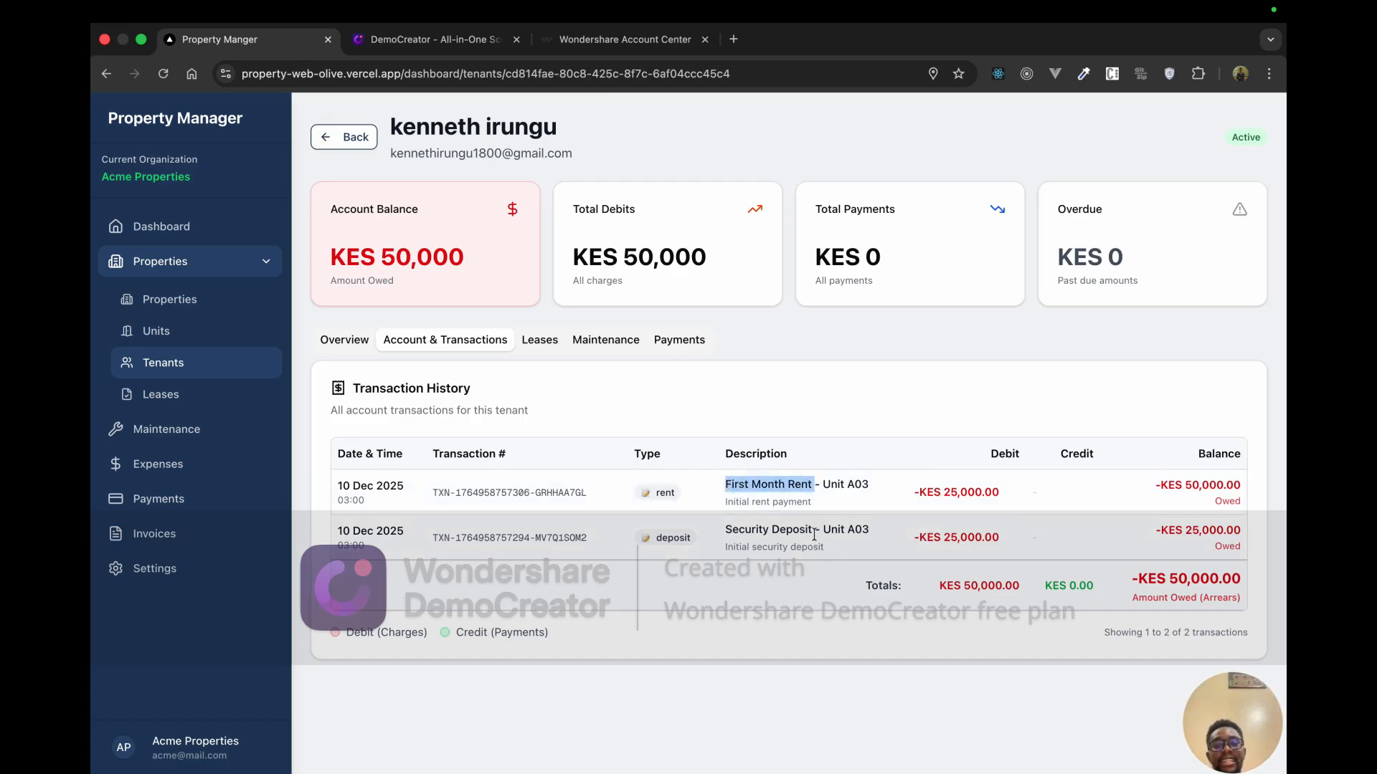
left_click_drag(811, 534, 724, 534)
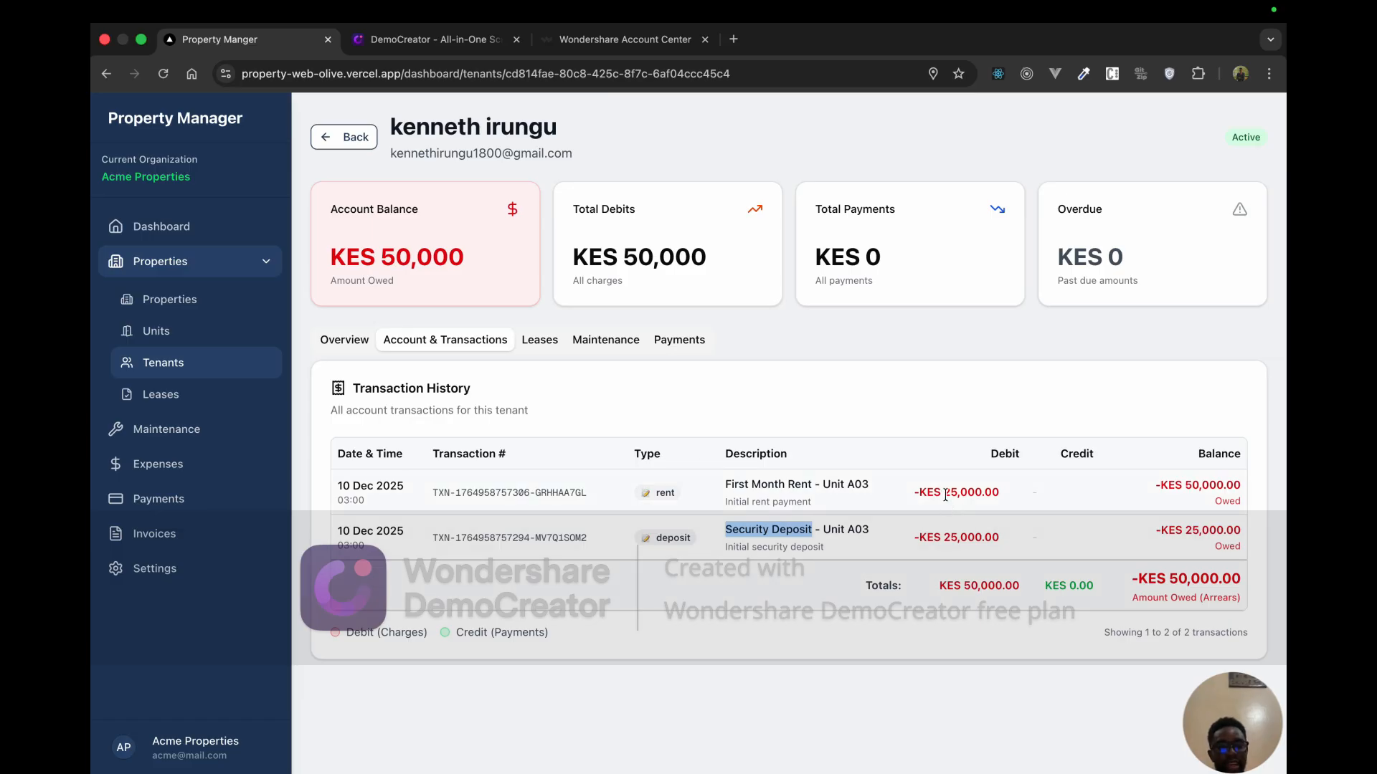
left_click_drag(944, 493, 980, 496)
left_click_drag(943, 538, 984, 543)
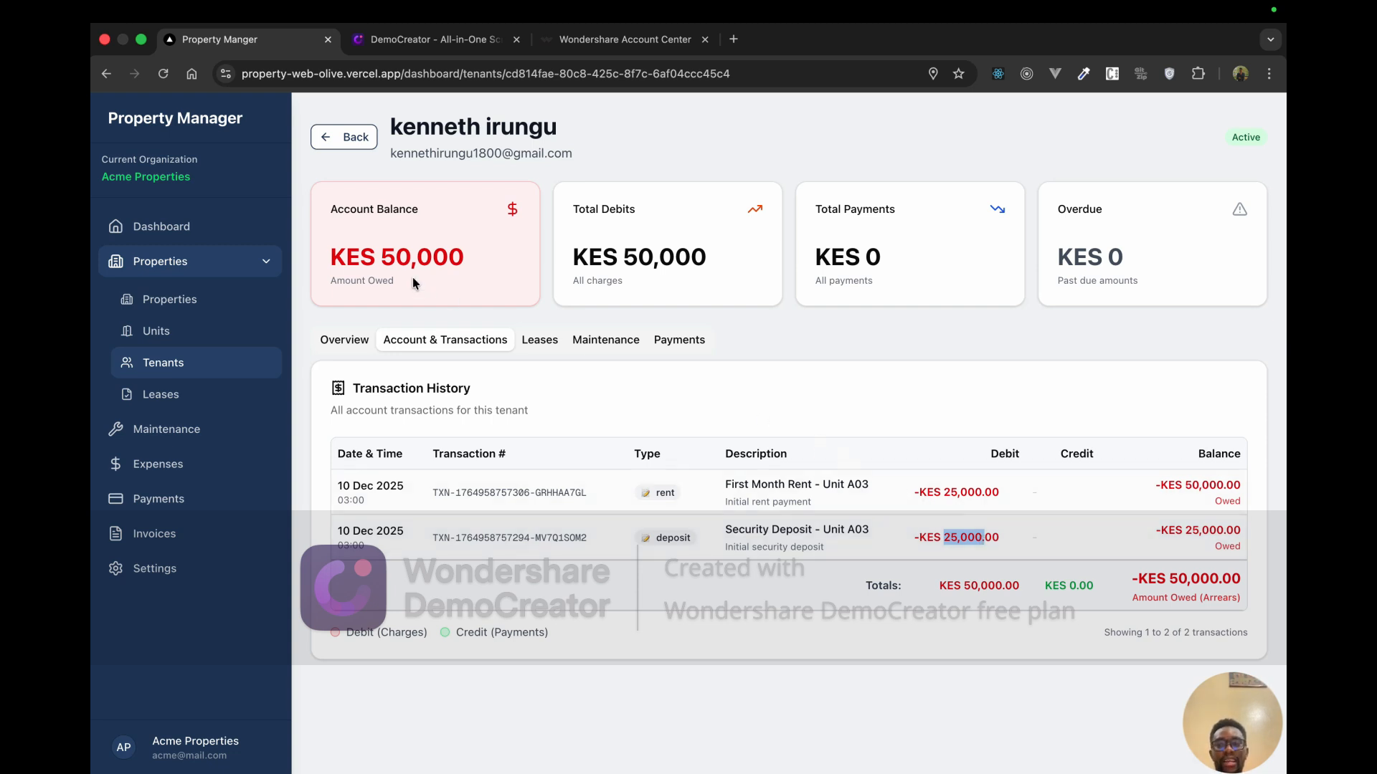
left_click(462, 268)
left_click_drag(393, 259, 381, 259)
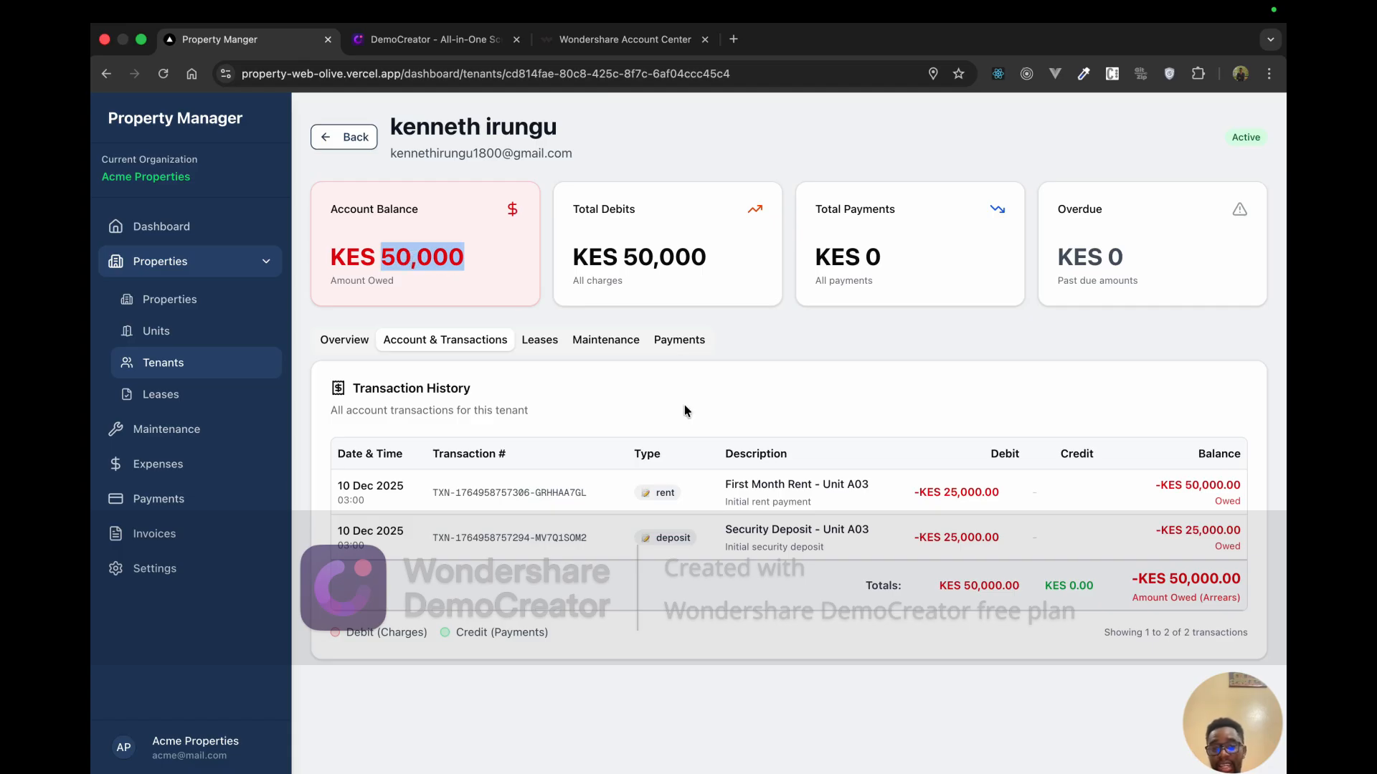
Step: Cycle through the Leases, Overview, Transactions and Maintenance tabs, ending on Payments with Payment History (0)
left_click(534, 343)
left_click(362, 343)
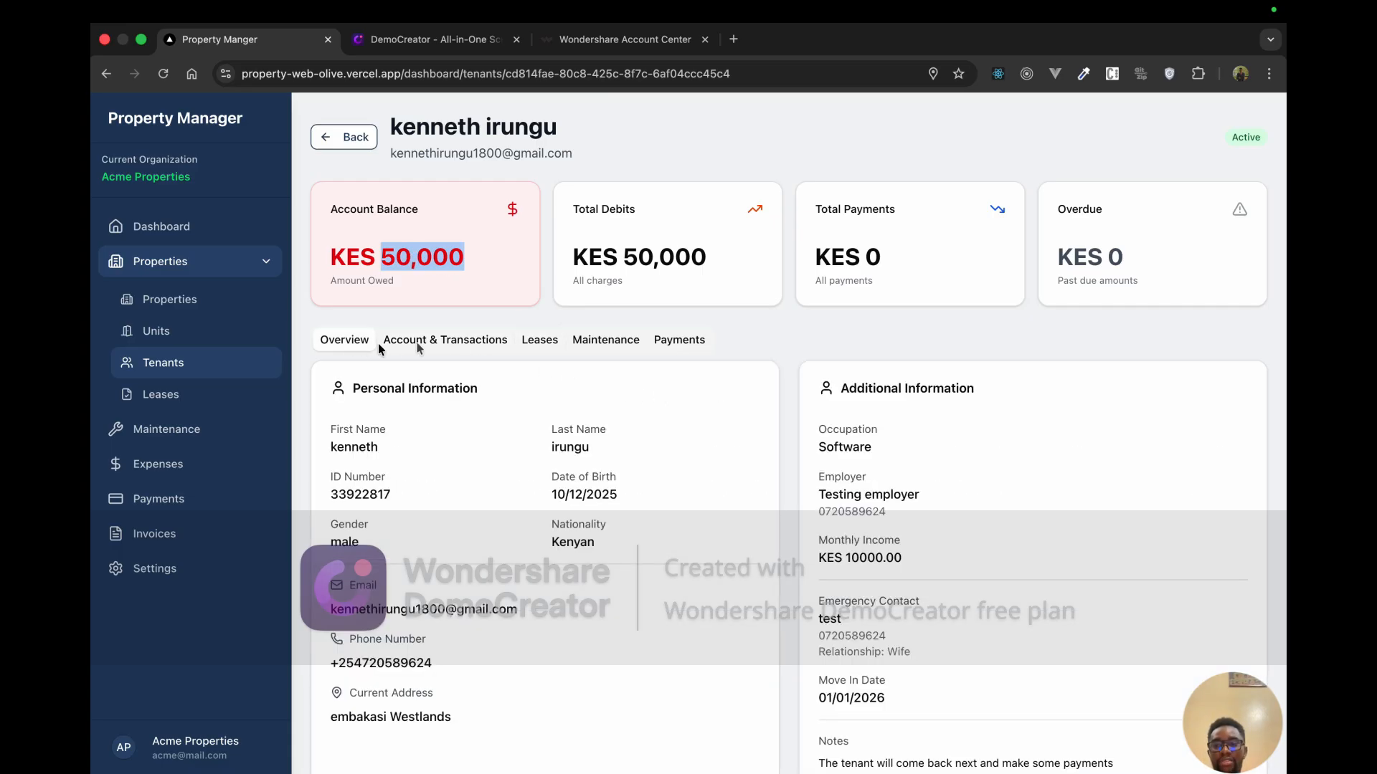
left_click(420, 343)
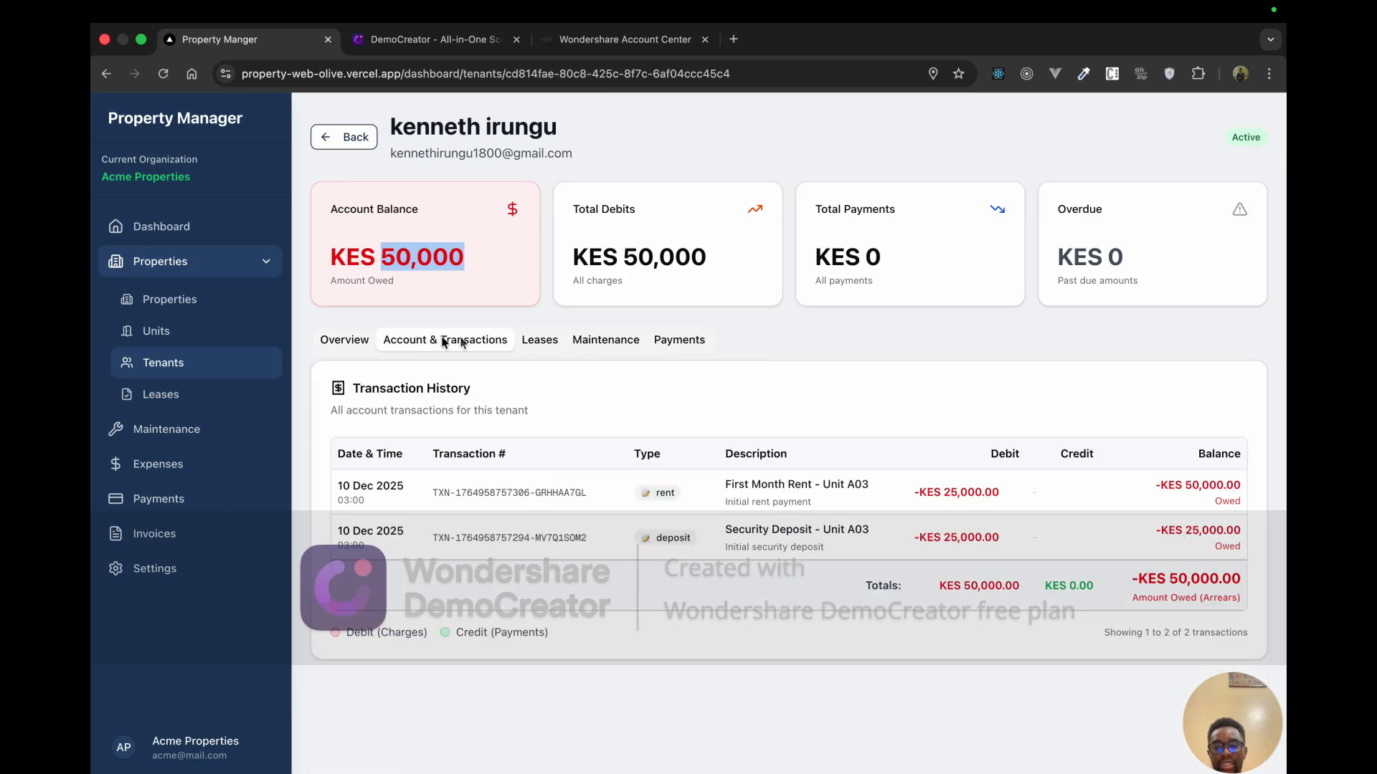
left_click(531, 341)
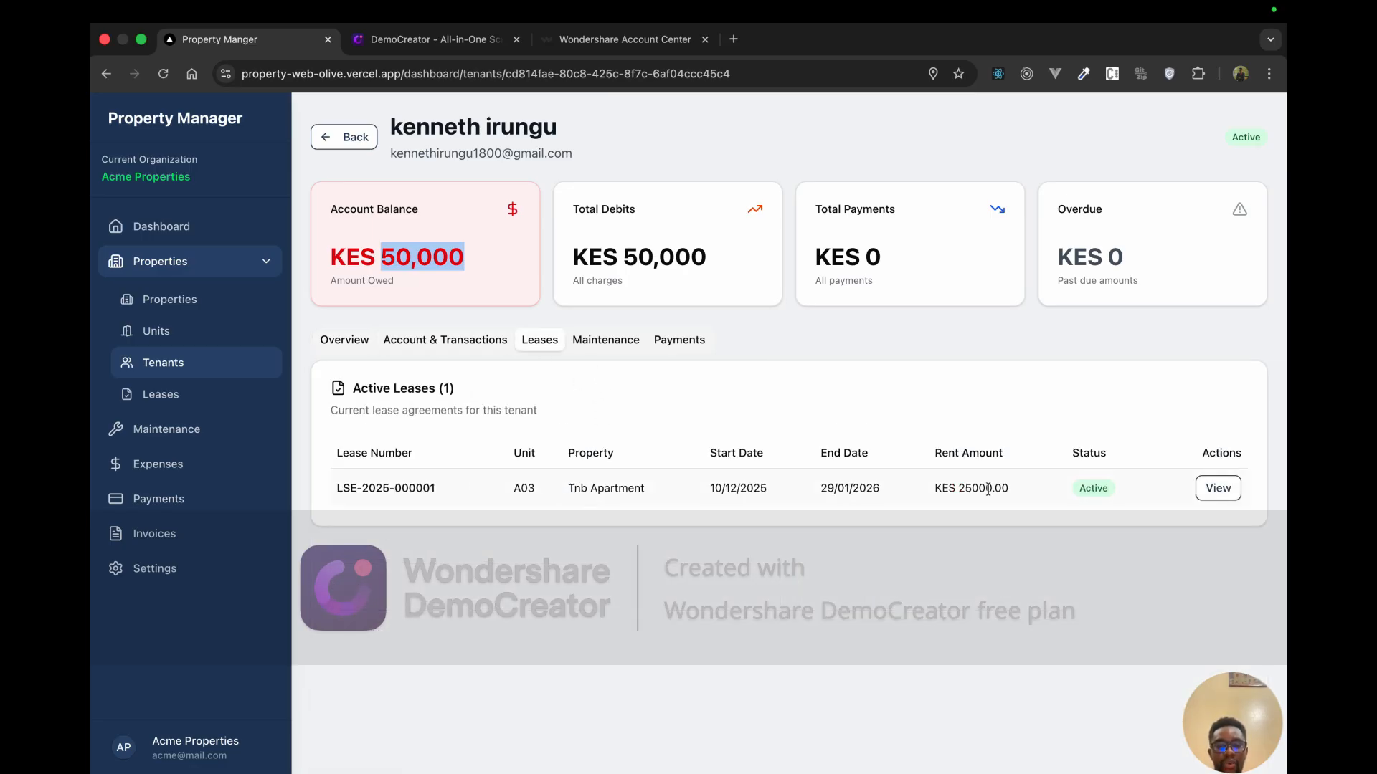
left_click(625, 340)
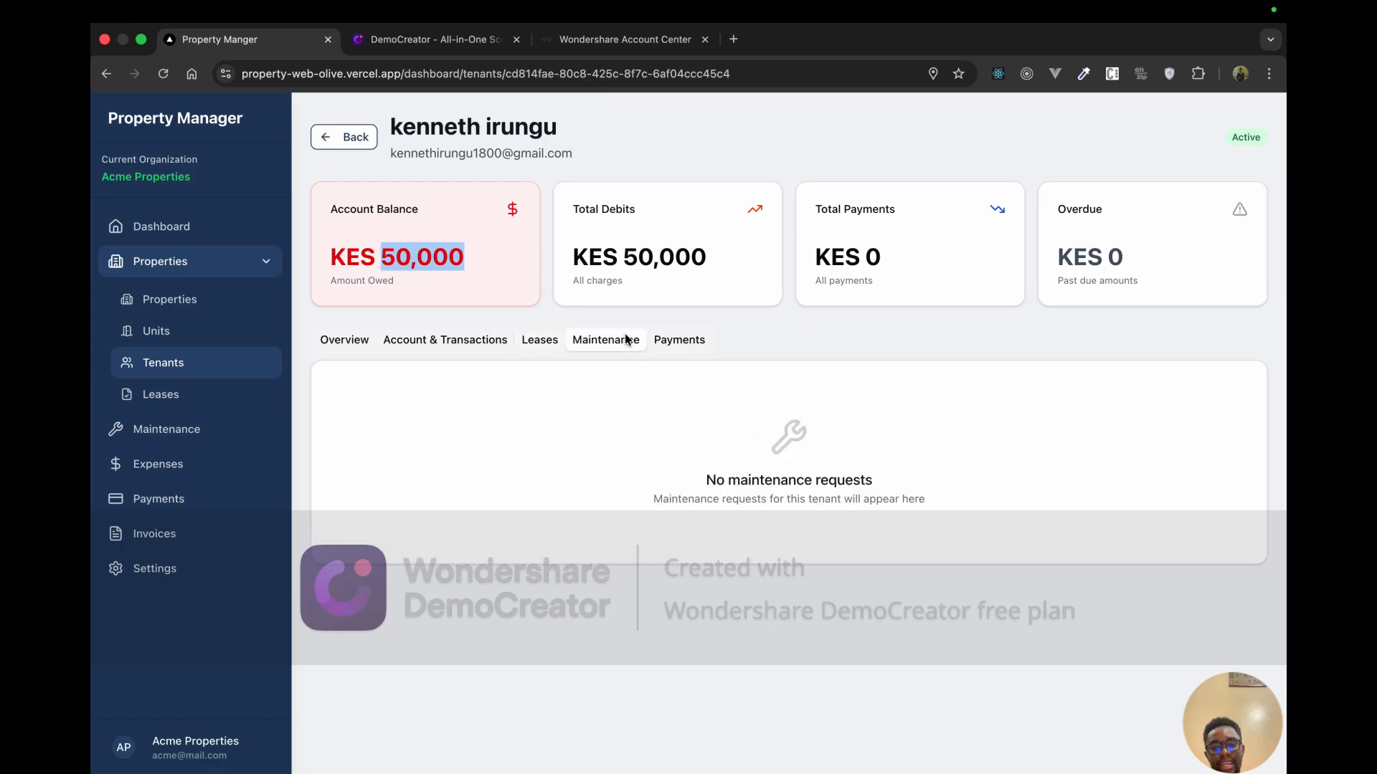
left_click(677, 339)
left_click(509, 299)
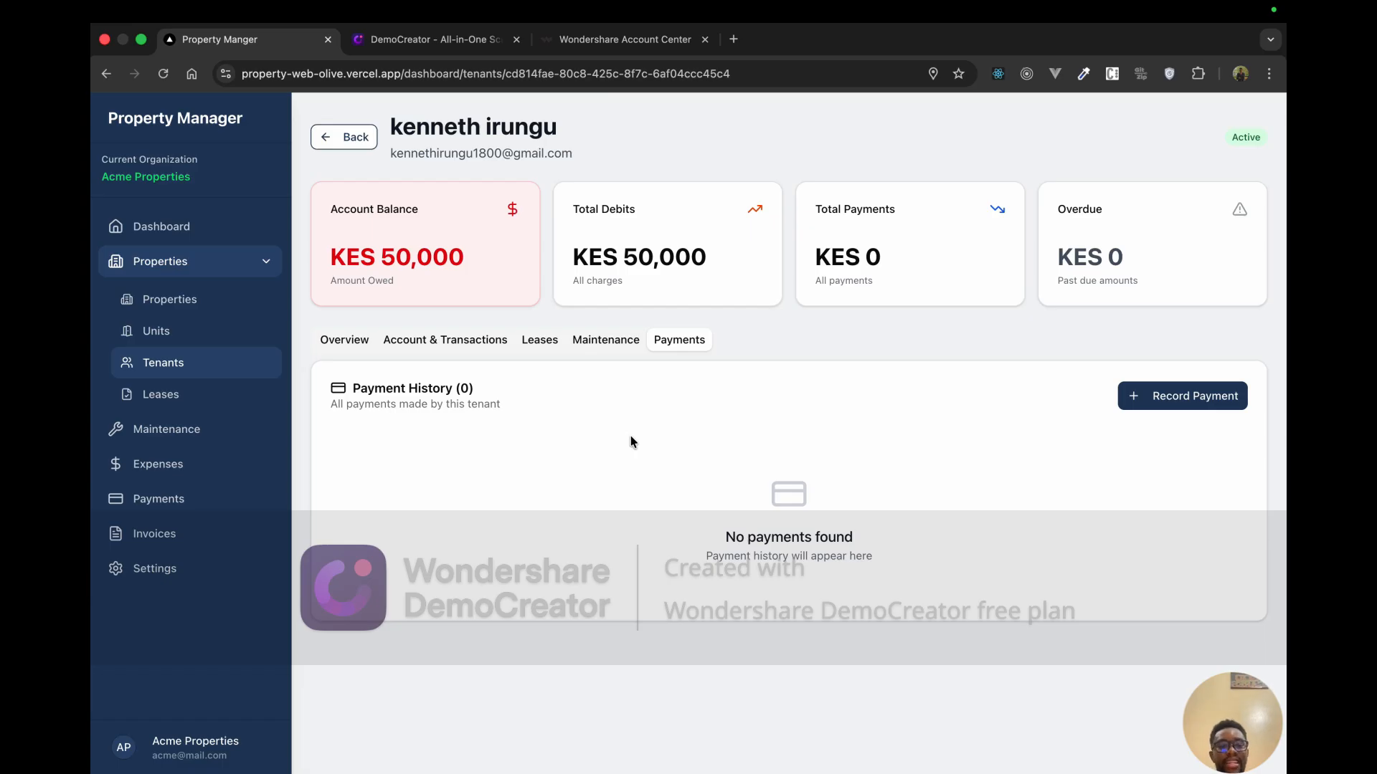
Step: Start a Record Payment for unit A03 and set the payment type to RENT
left_click(1197, 397)
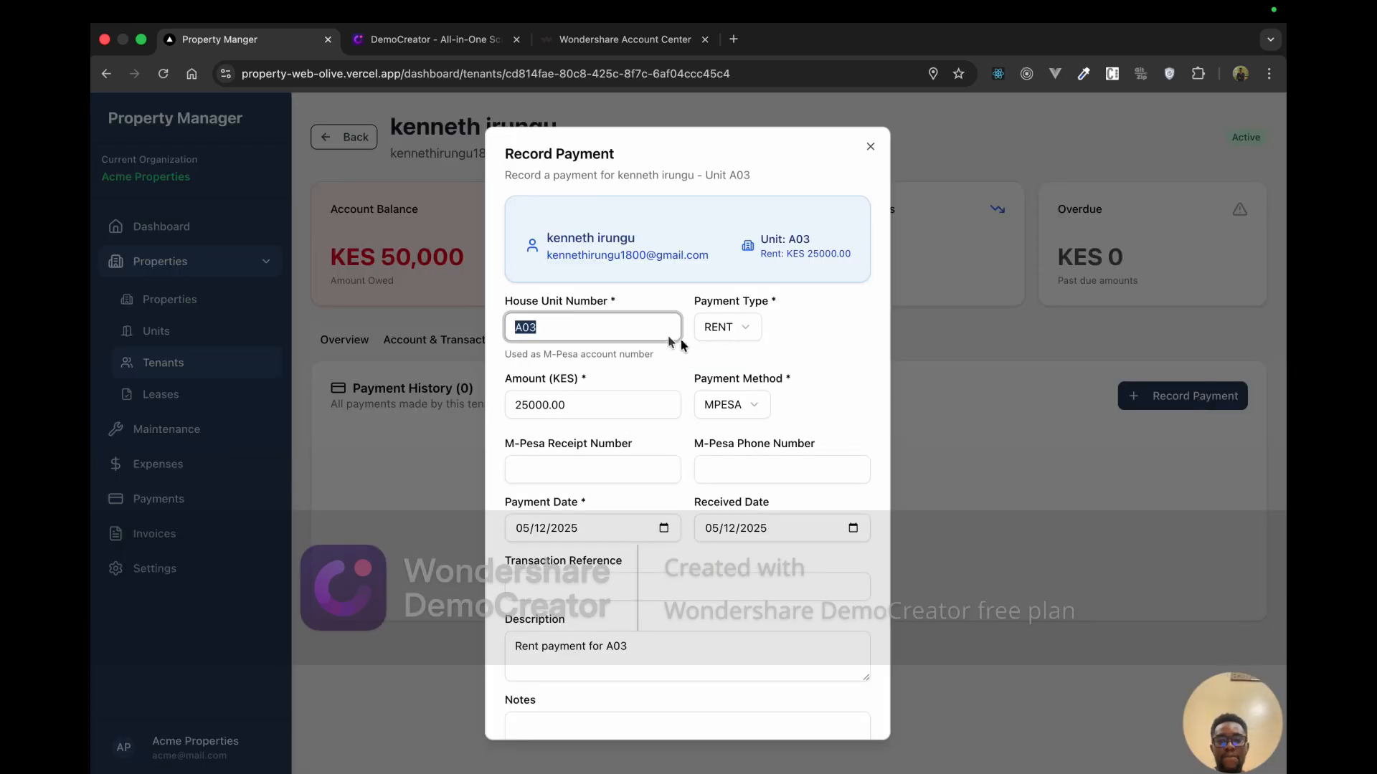
left_click(647, 327)
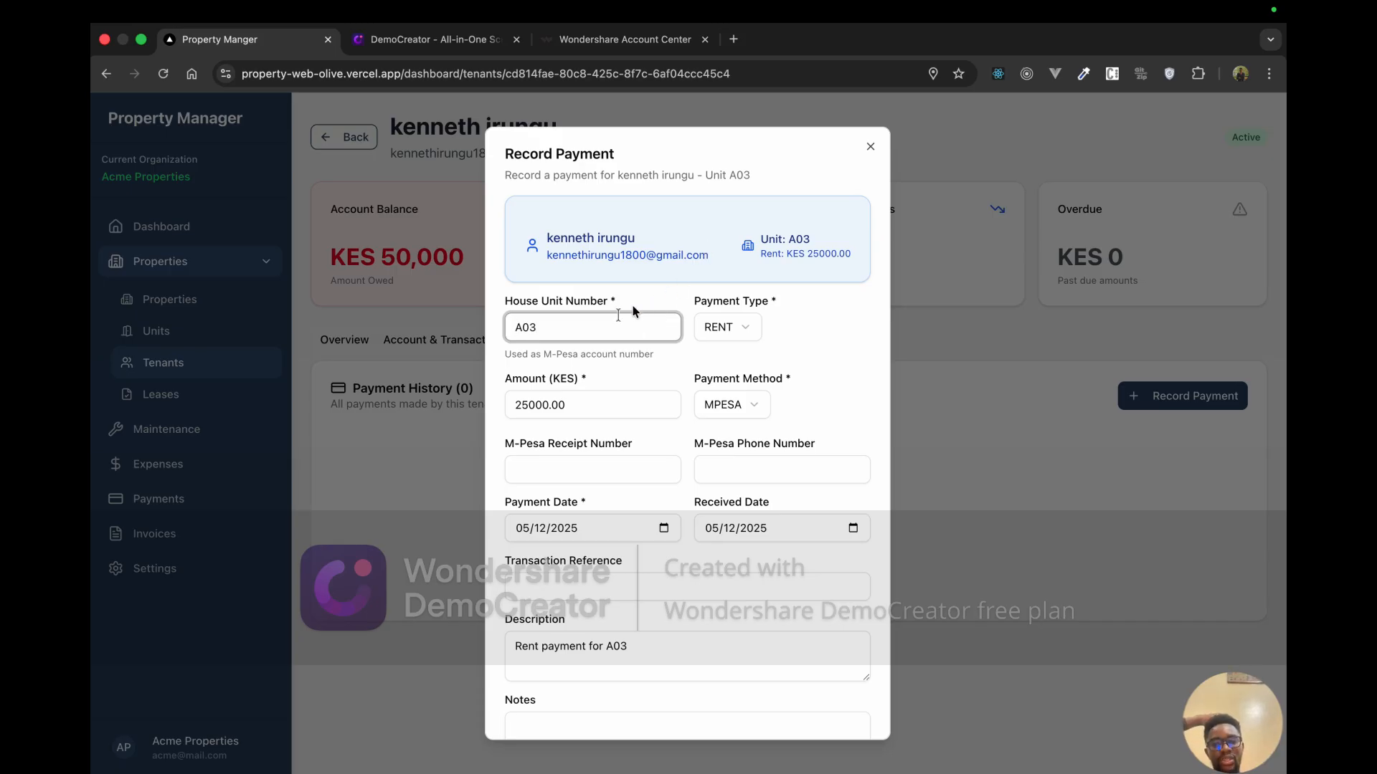
left_click(545, 239)
left_click_drag(545, 239, 785, 287)
left_click(786, 287)
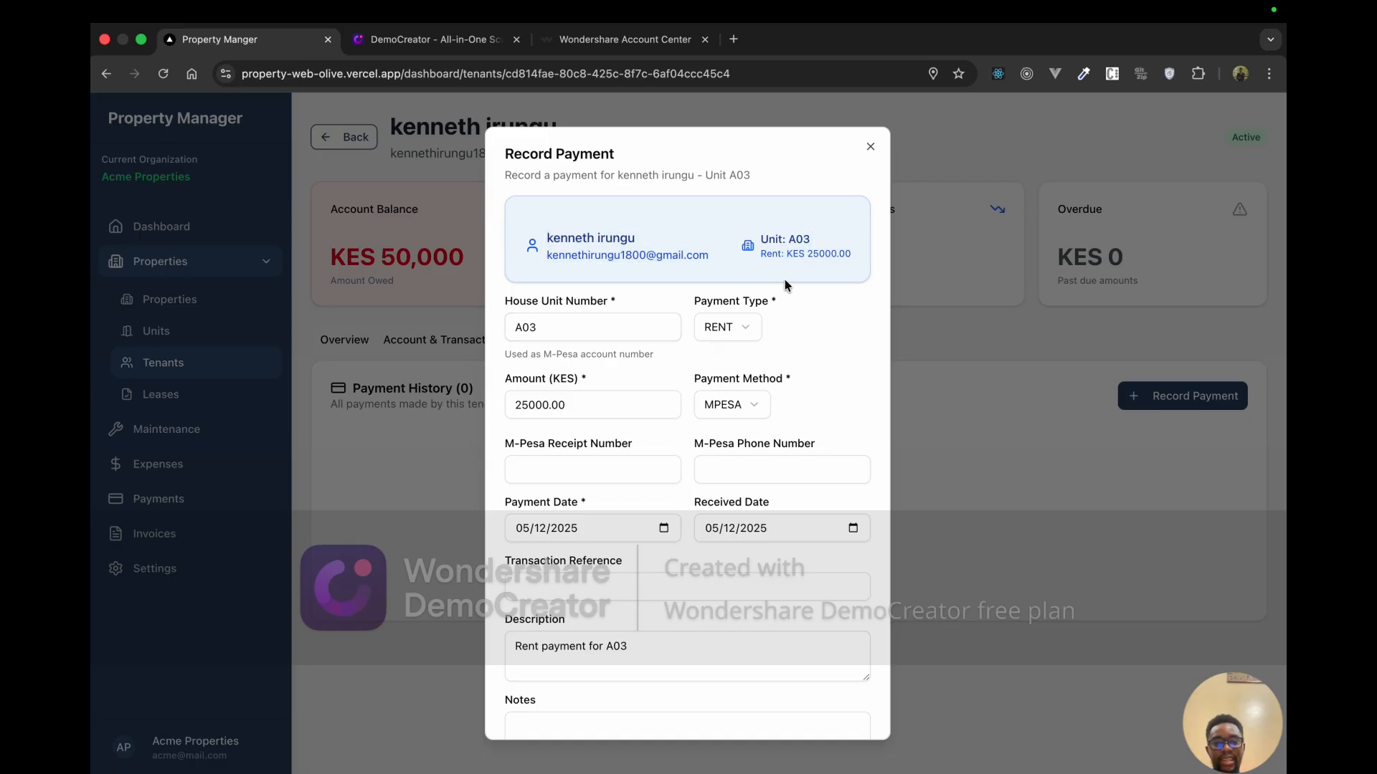
left_click(736, 334)
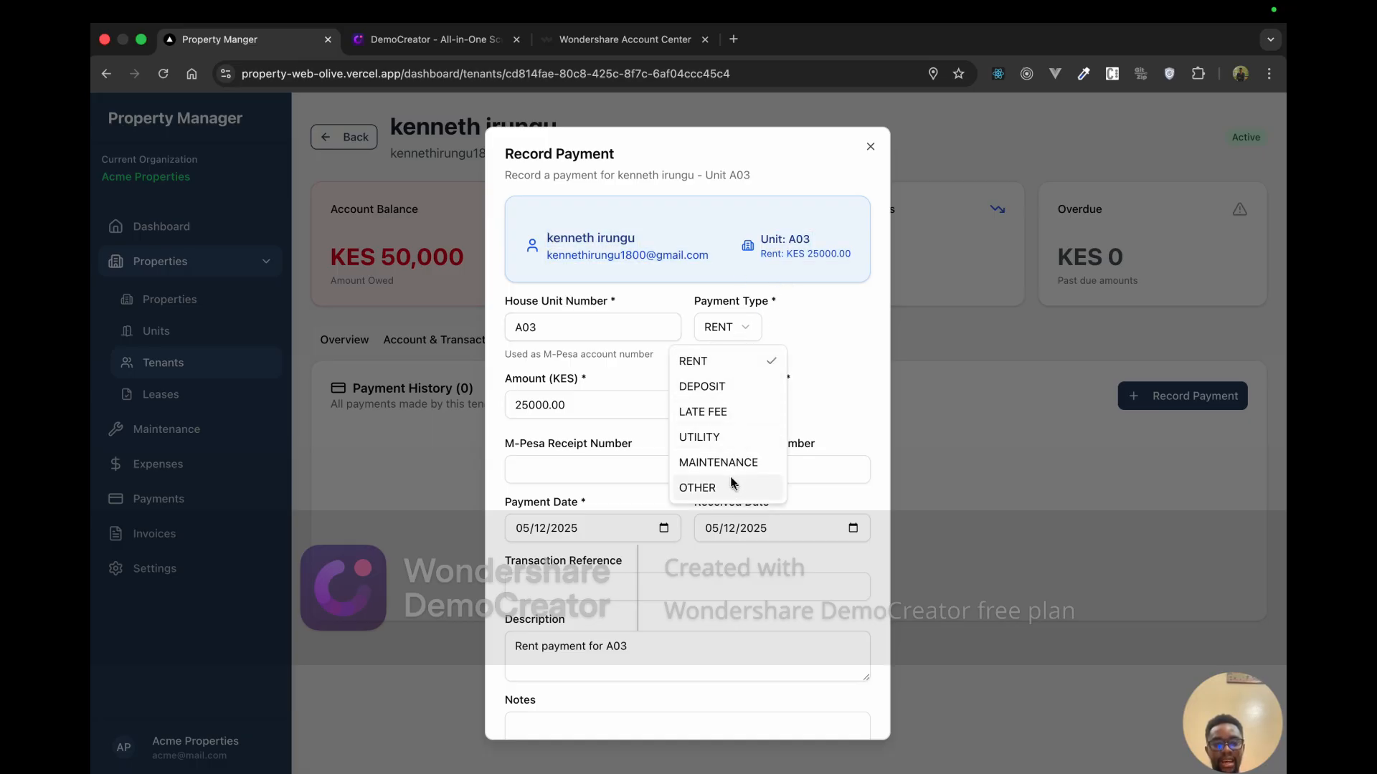
left_click(722, 388)
left_click(739, 330)
left_click(737, 365)
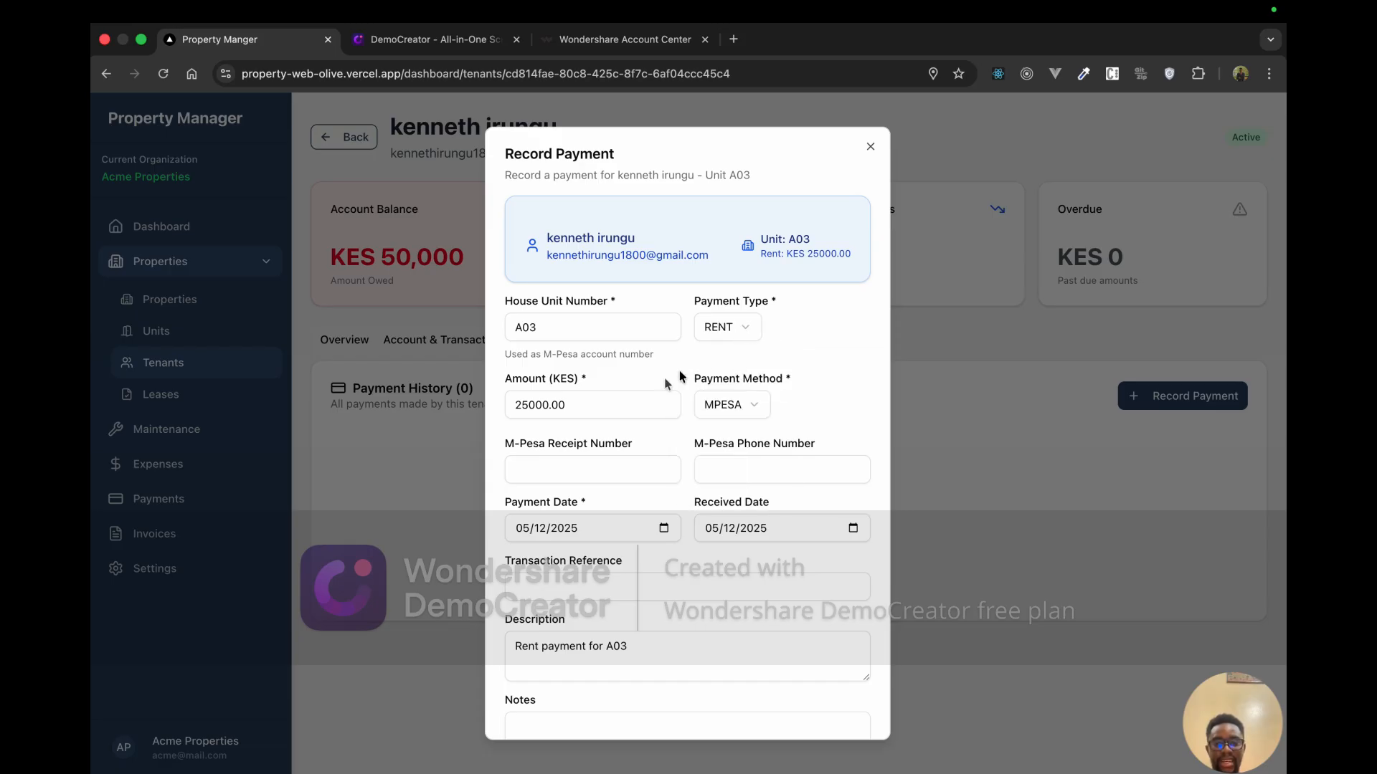
Step: Keep the 25000.00 amount, choose CASH as payment method, and leave both dates at 05/12/2025
left_click(618, 406)
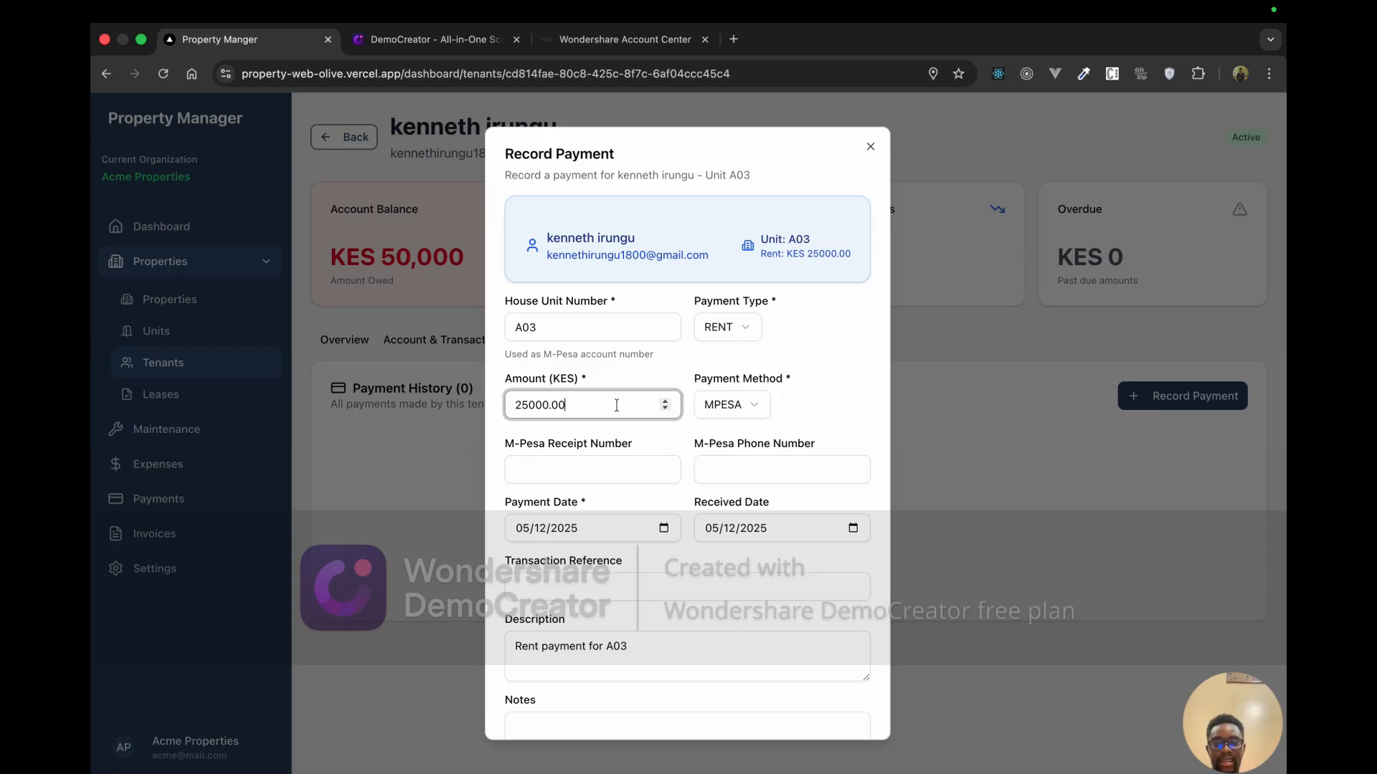
type("e")
key("BackSpace")
left_click(745, 406)
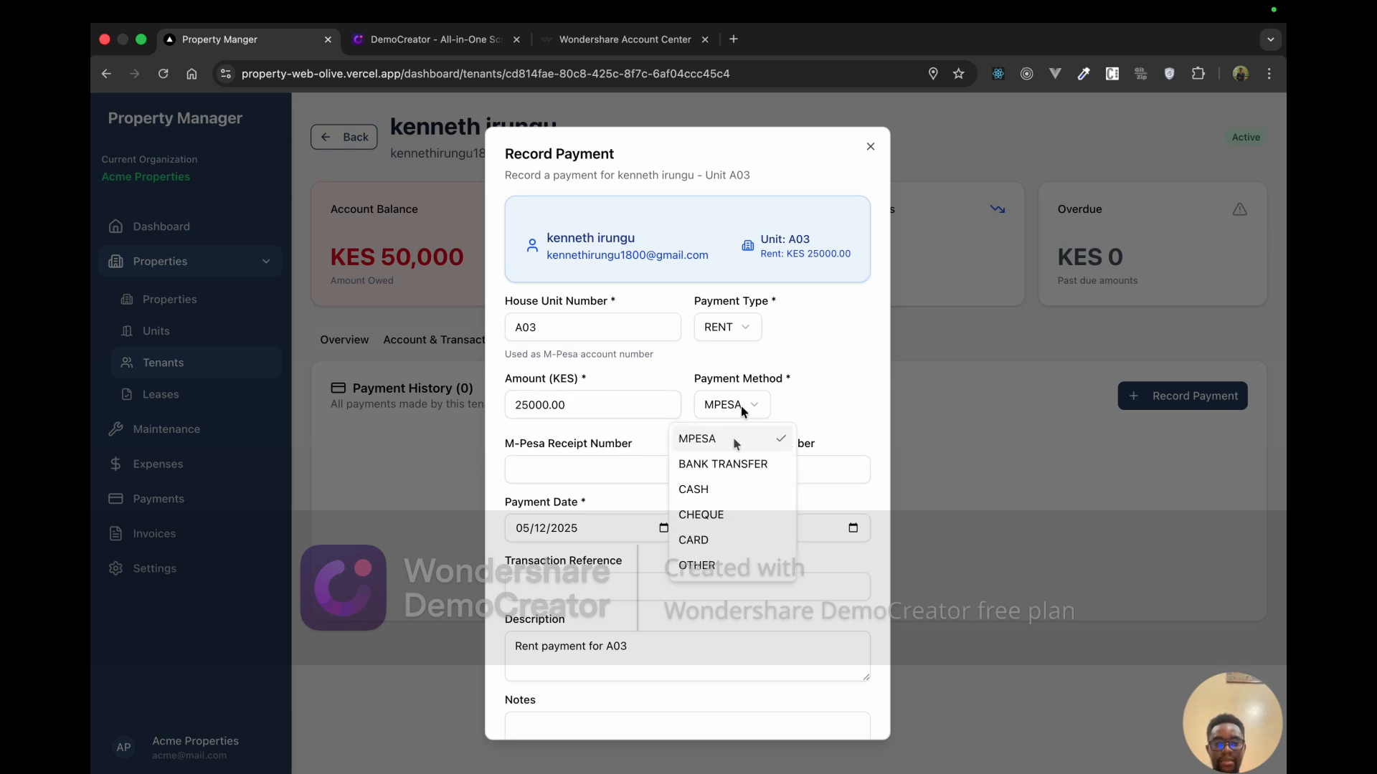
left_click(729, 491)
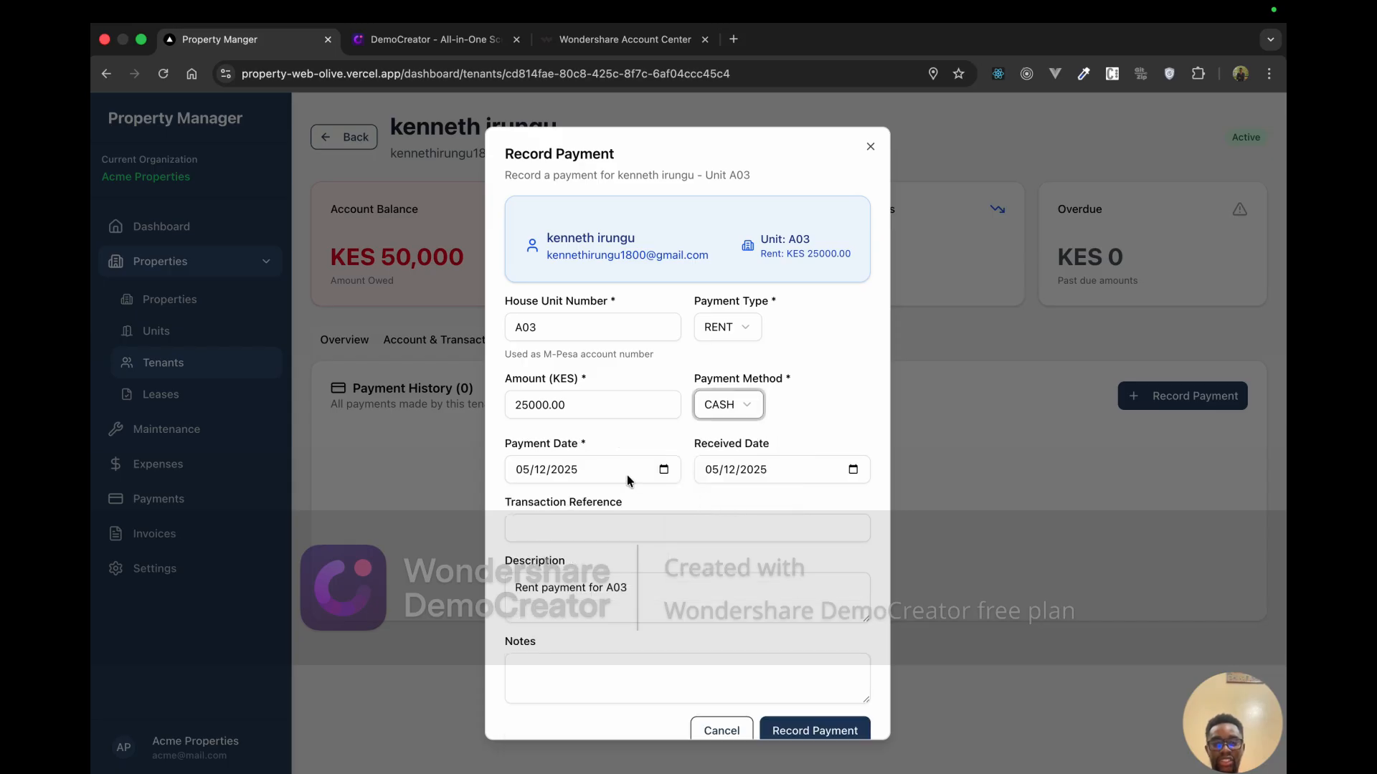
left_click(663, 471)
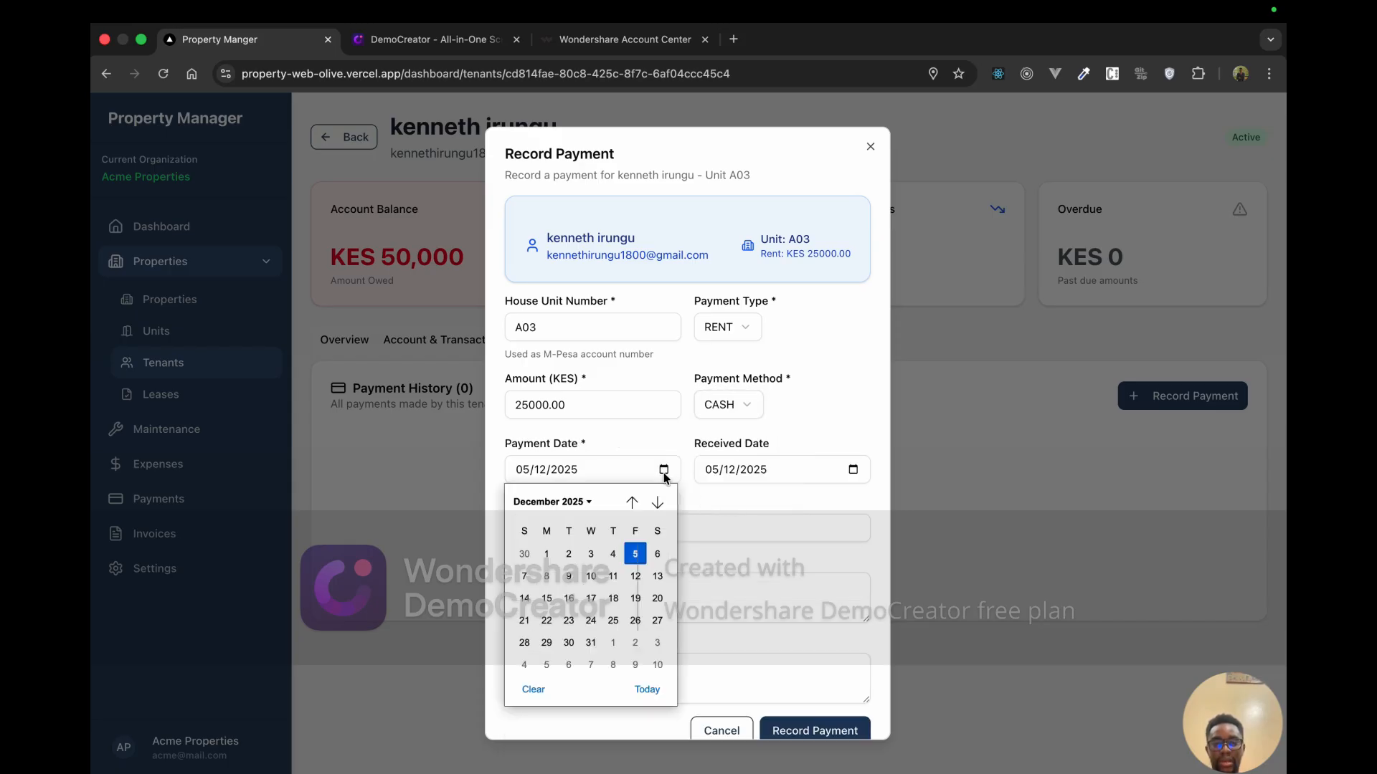
left_click(680, 547)
left_click(853, 470)
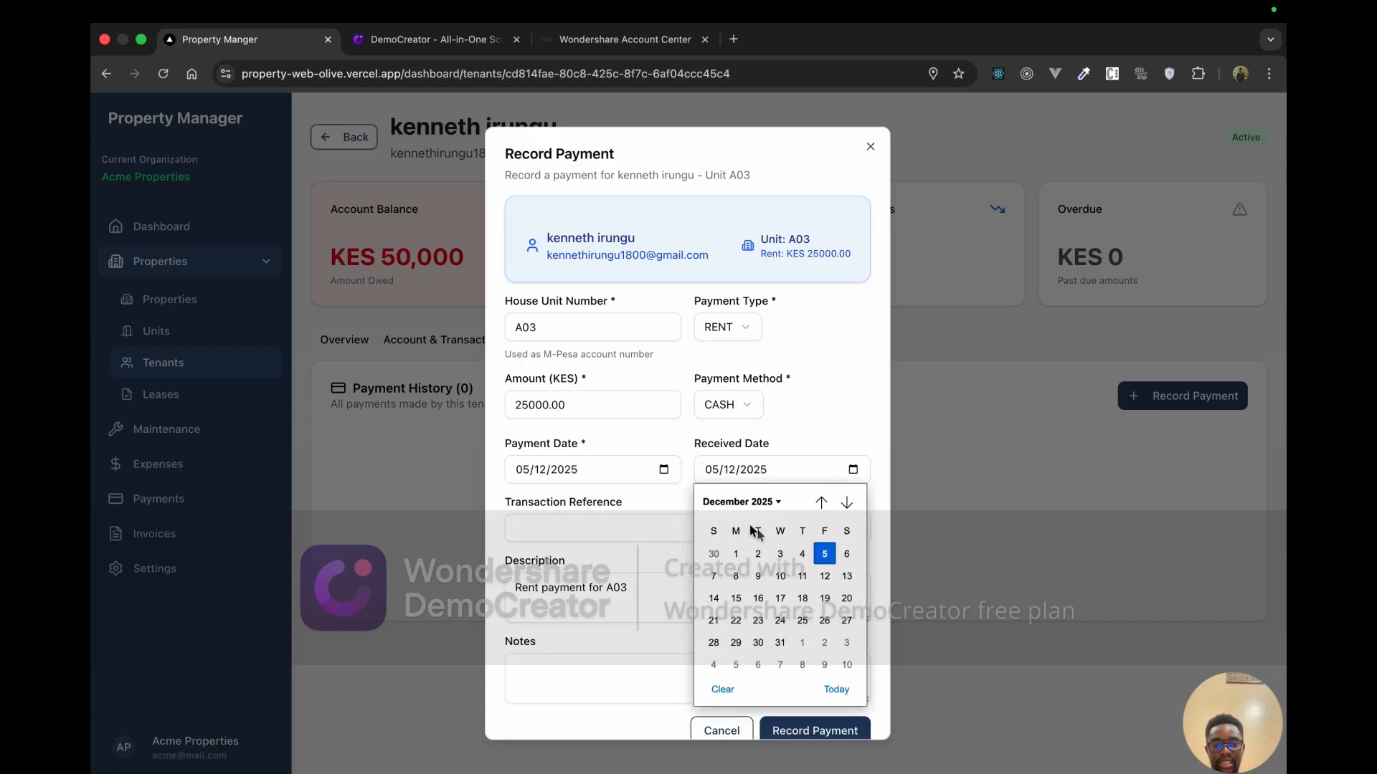
left_click(824, 550)
Step: Enter transaction reference TXT5678, keeping the description 'Rent payment for A03'
left_click(620, 529)
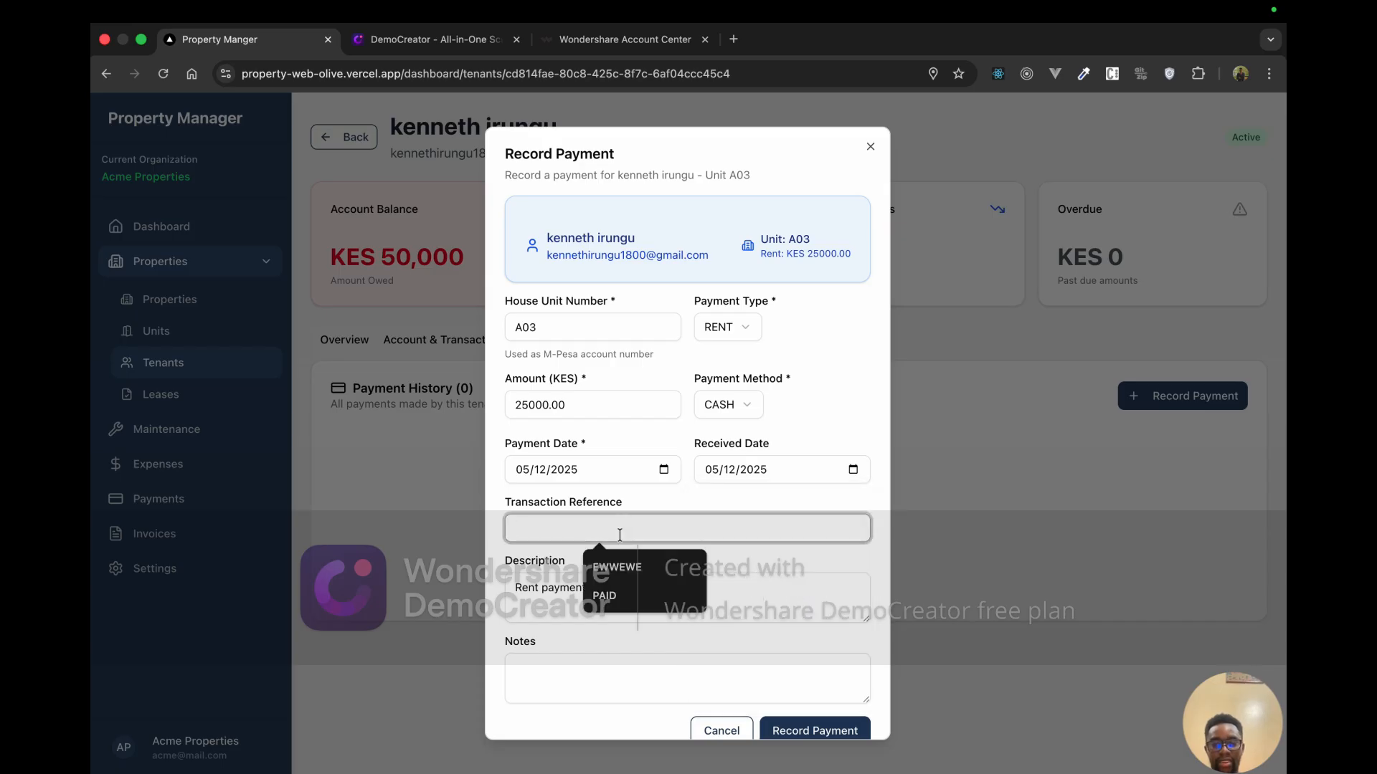
type("T")
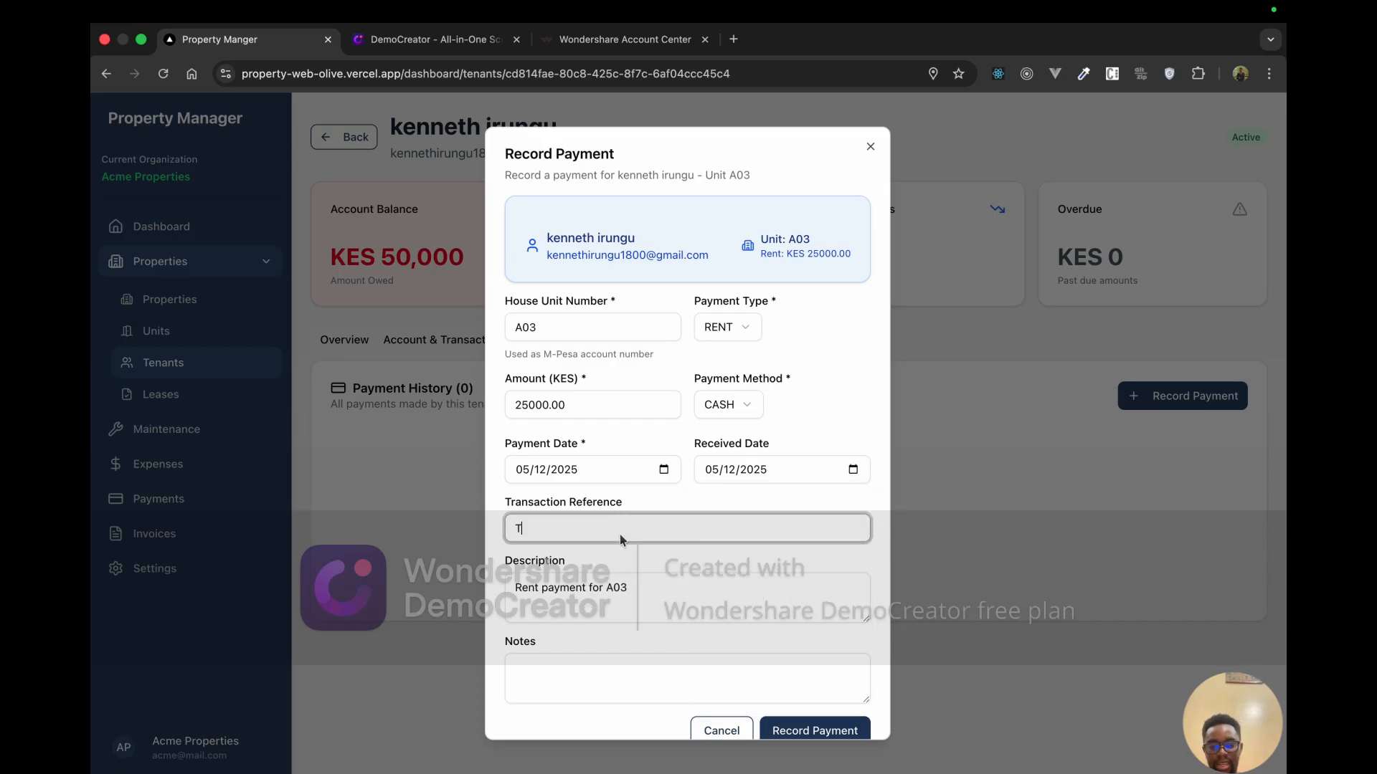
type("XT5678")
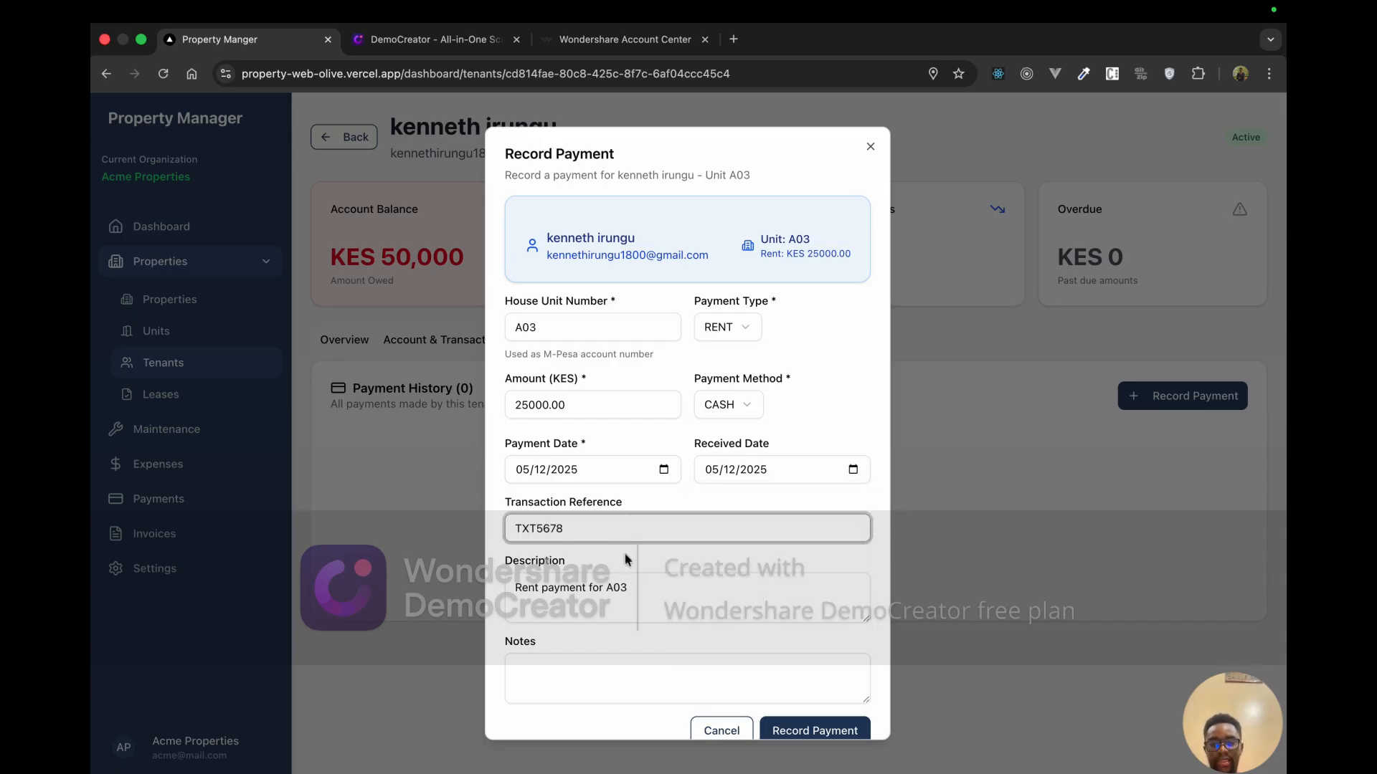
key("Tab")
scroll(620, 577, "down", 1)
key("Caps_Lock")
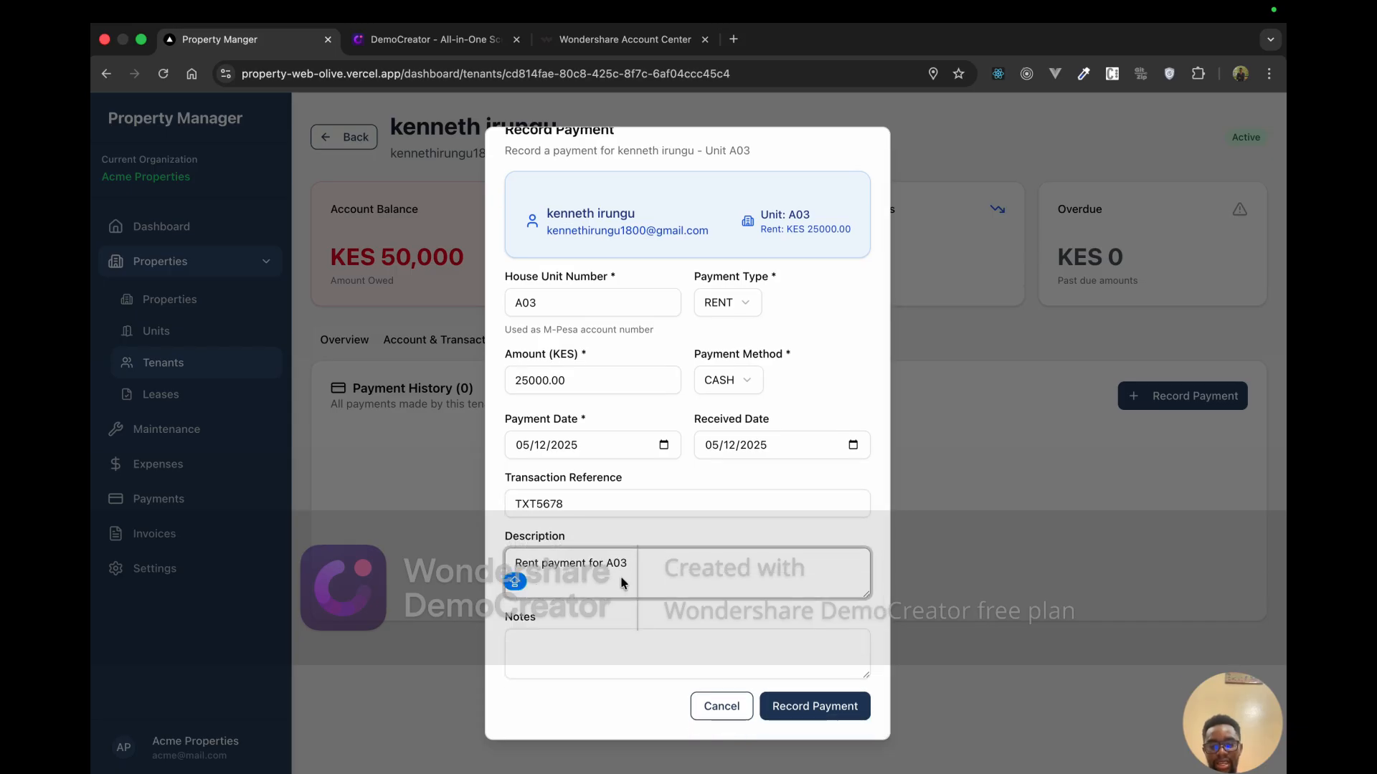
type("R")
key("Caps_Lock")
key("BackSpace")
key("super+a")
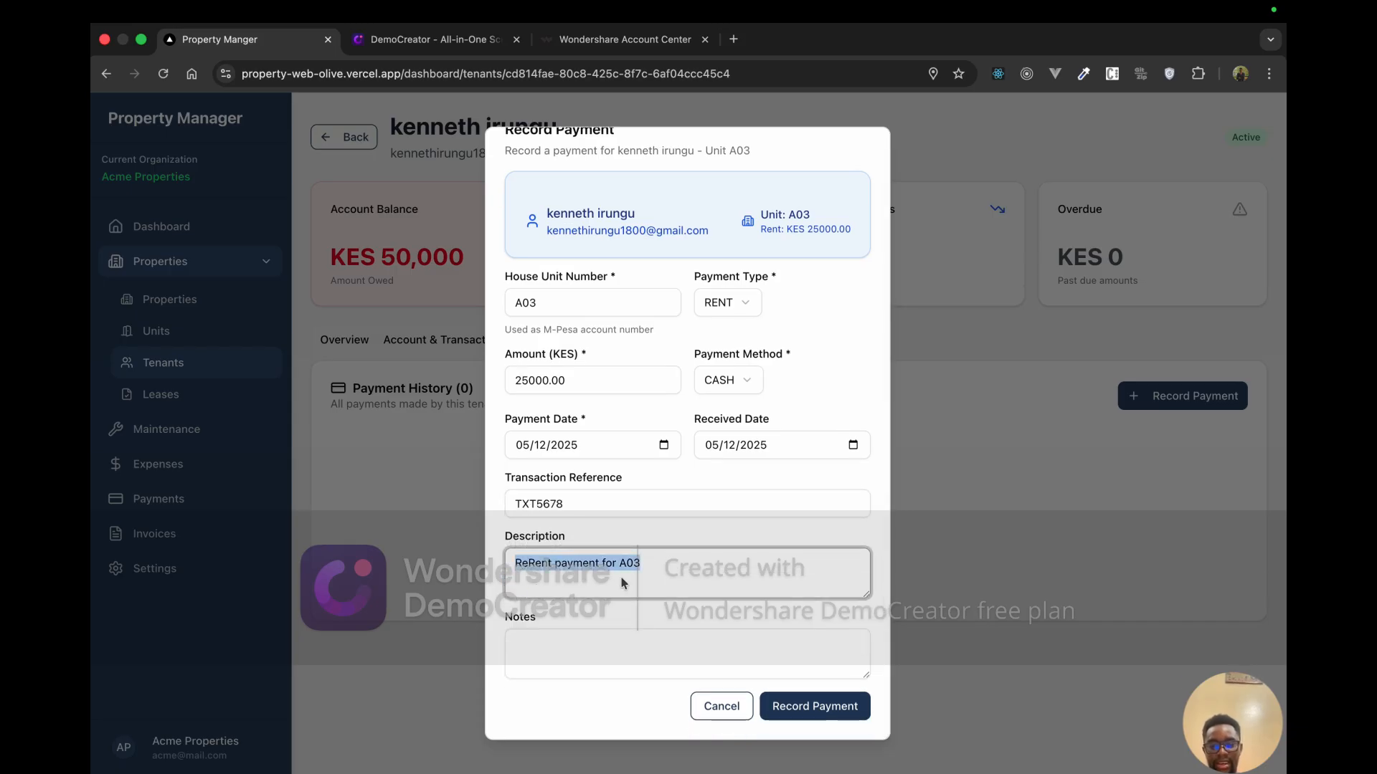
key("BackSpace")
key("Caps_Lock")
type("R")
key("Caps_Lock")
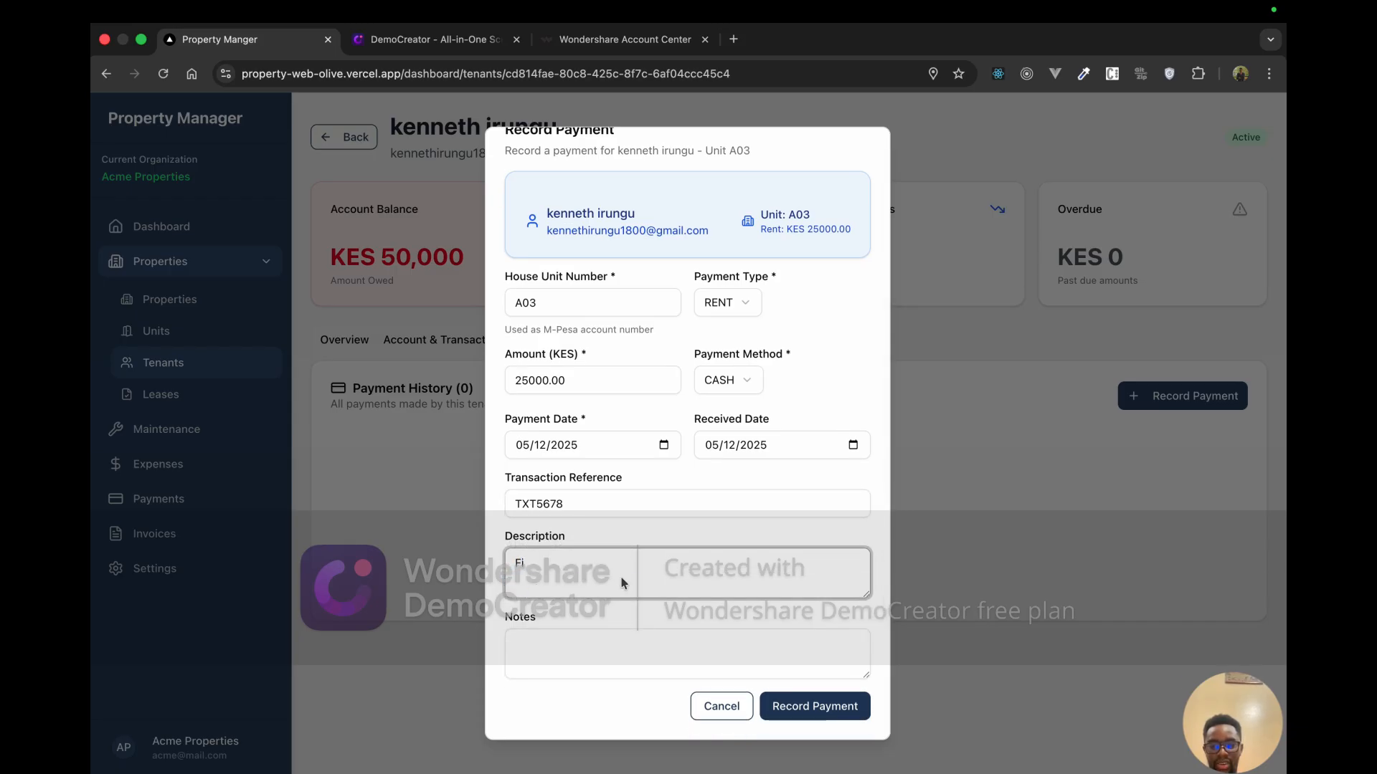
key("super+z")
key("super+z")
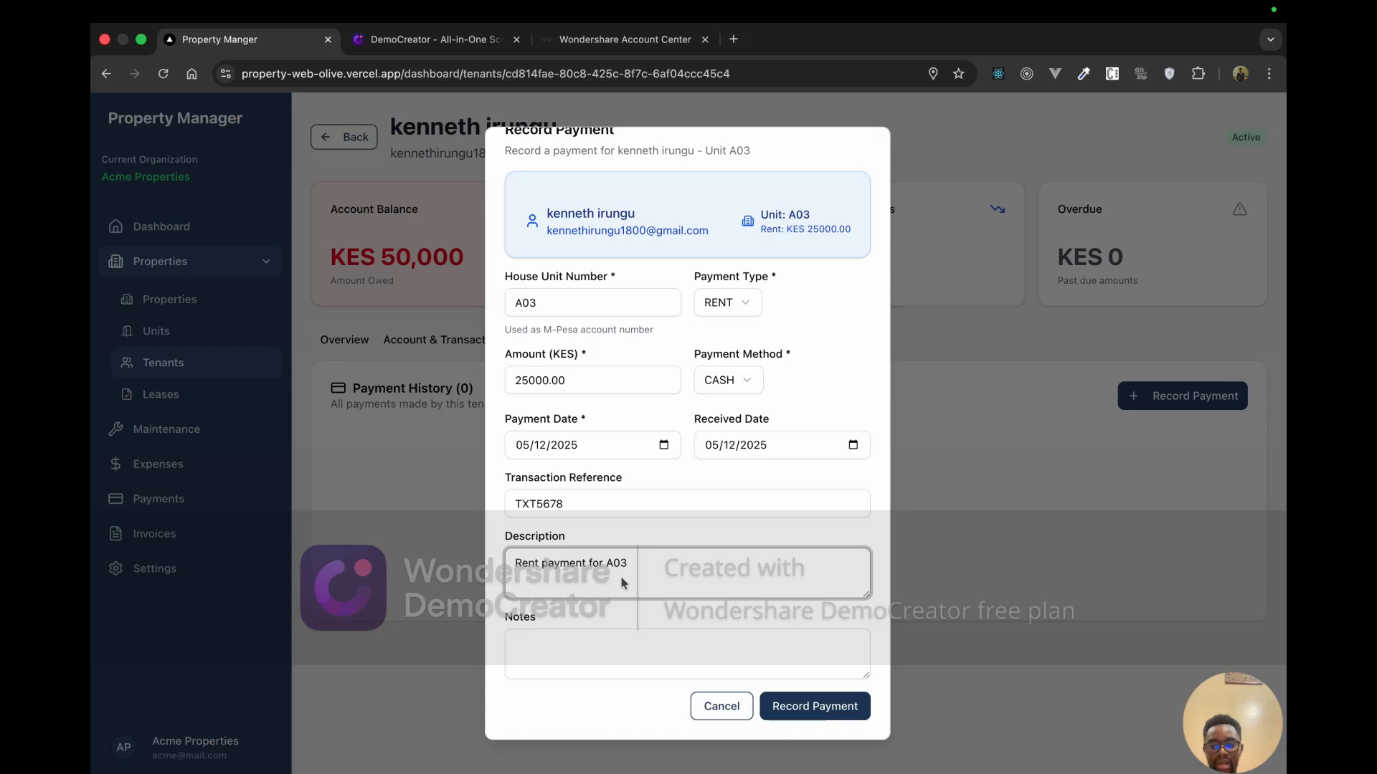
Step: Add the note 'Noted' to the payment
left_click(611, 643)
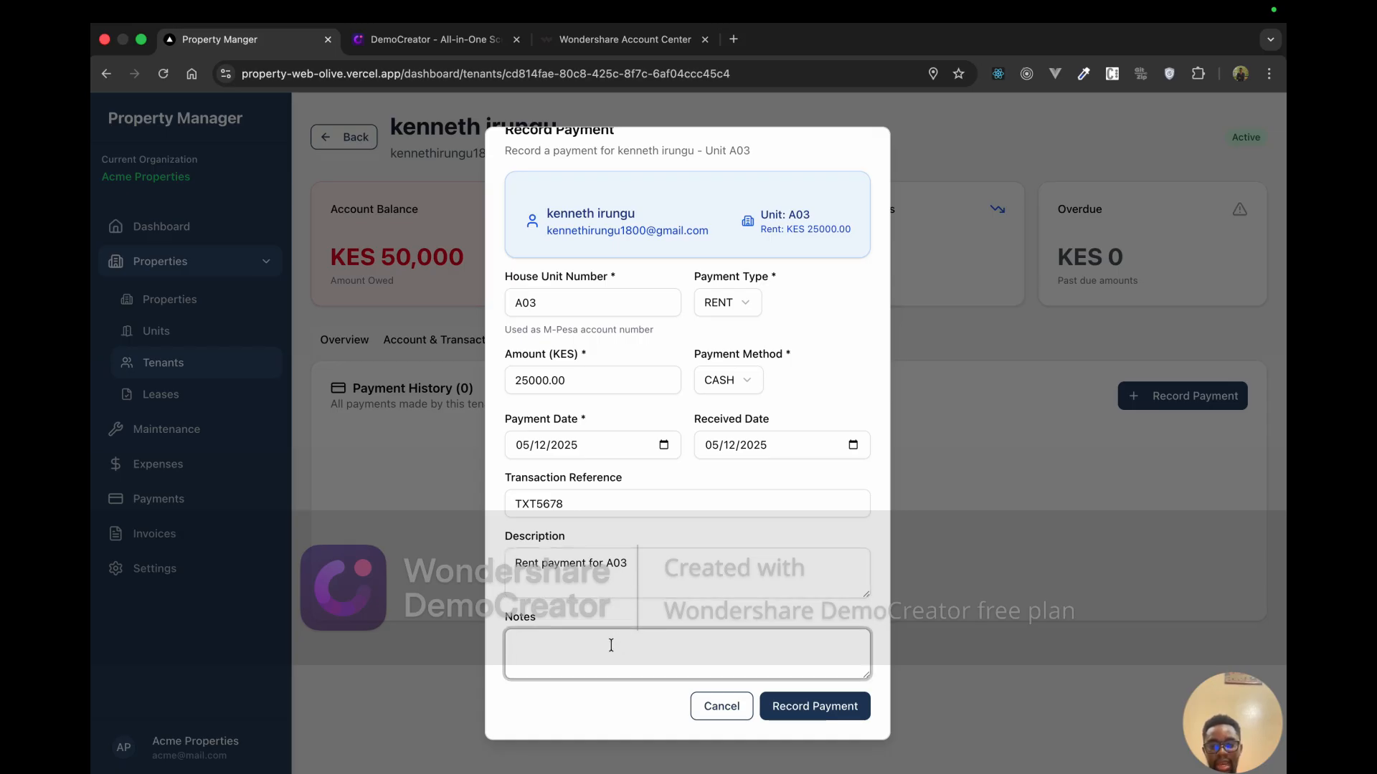
type("Noted")
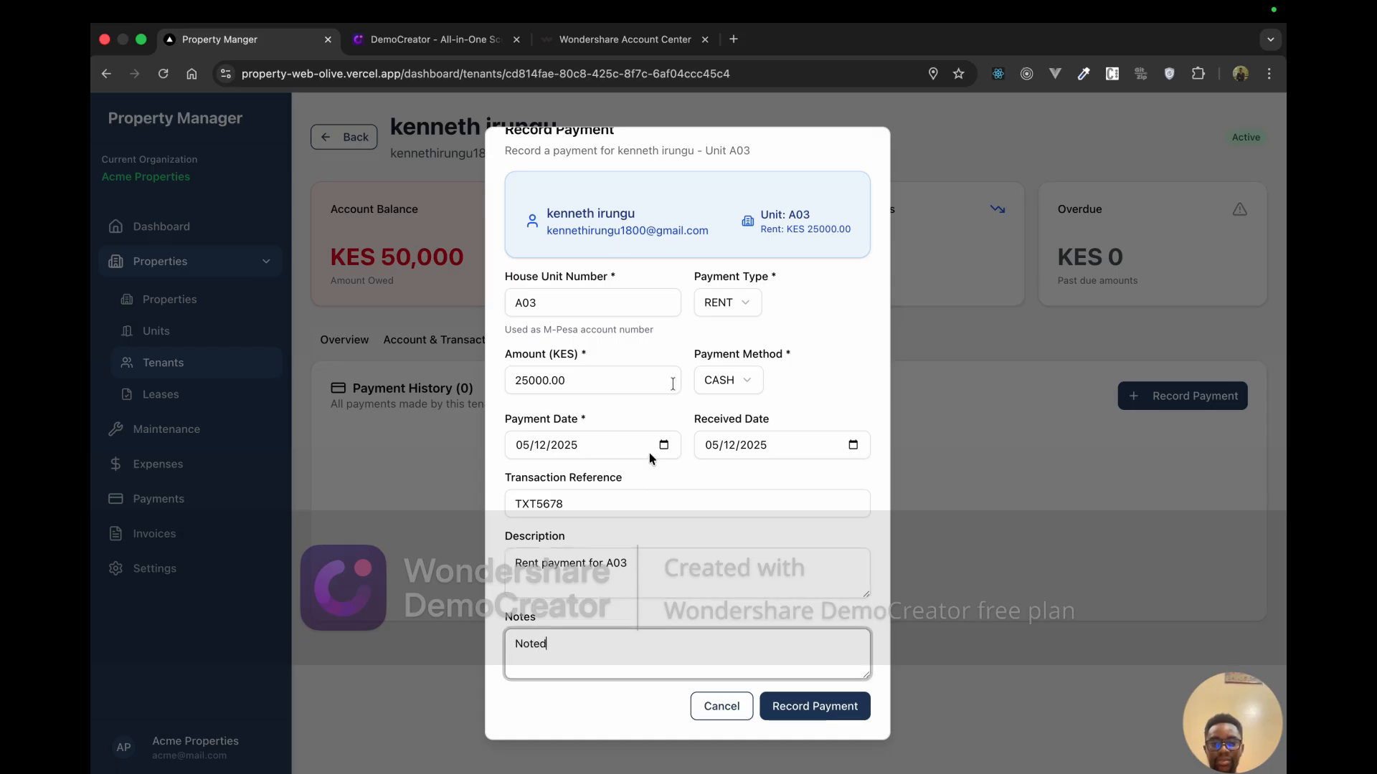
scroll(678, 384, "up", 1)
scroll(678, 384, "down", 1)
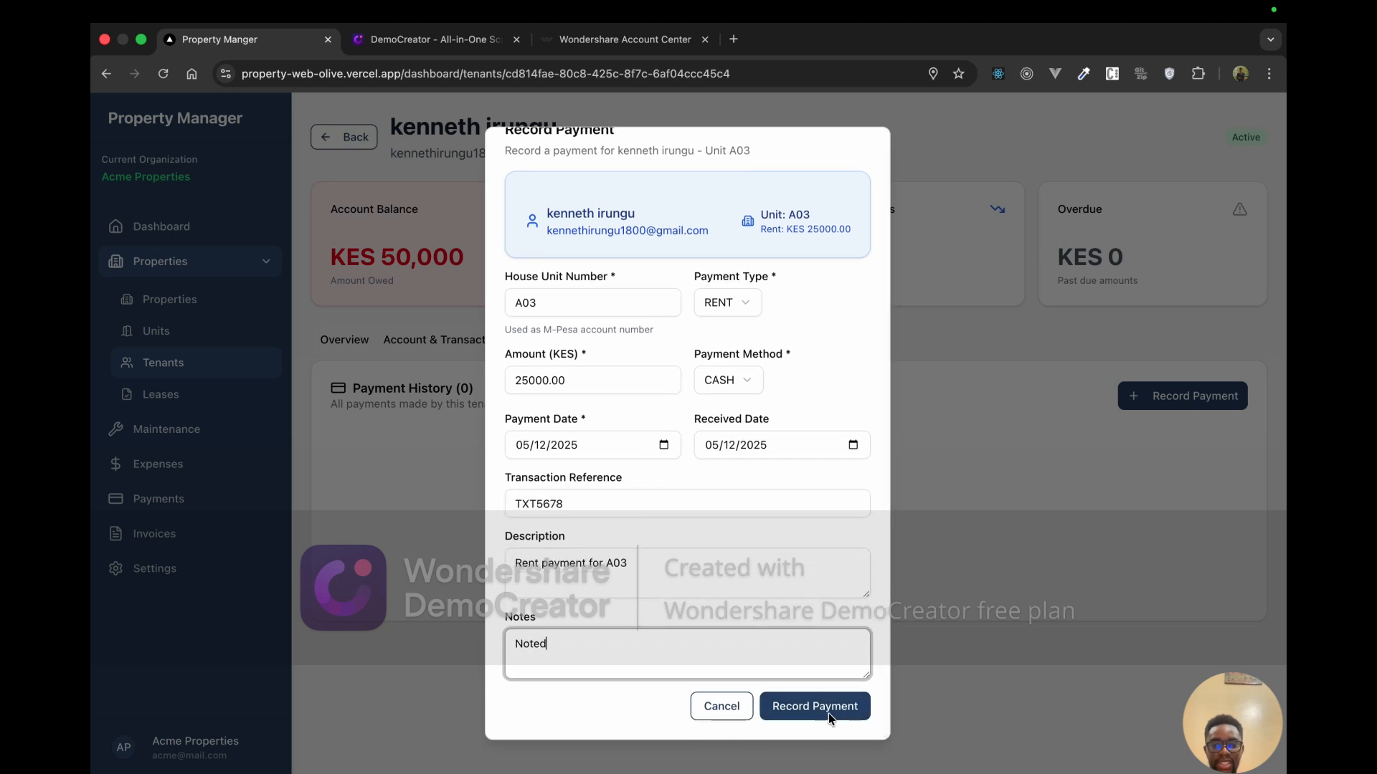
scroll(672, 362, "up", 1)
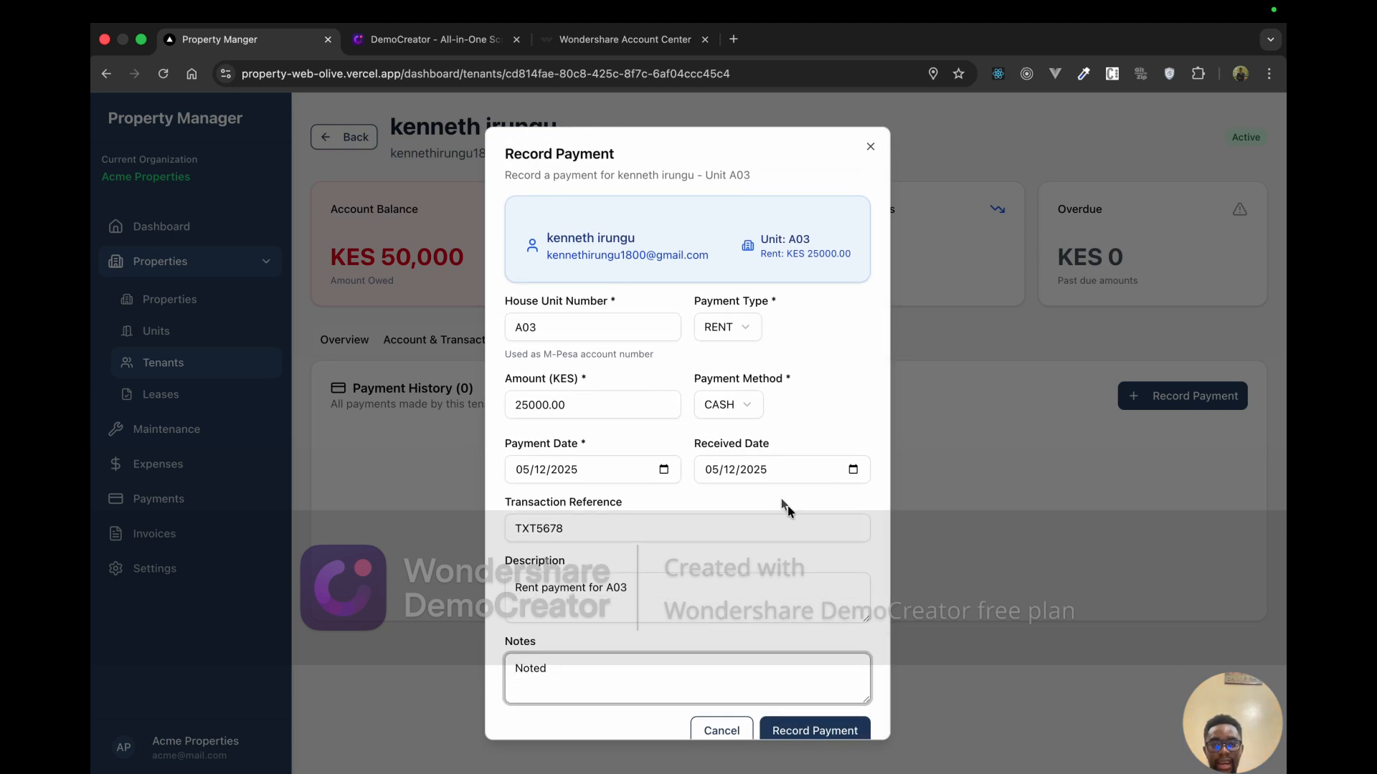
scroll(797, 624, "down", 1)
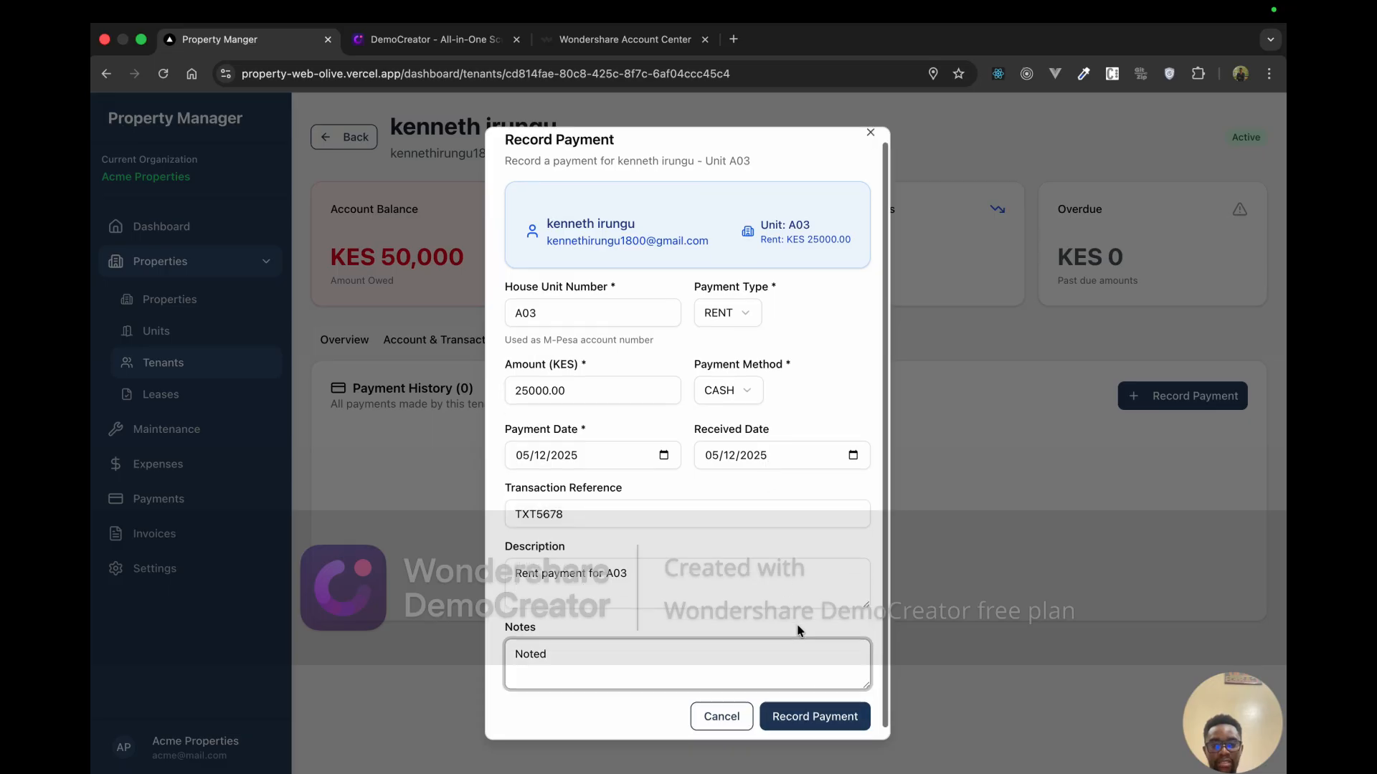
Step: Submit the 25,000 cash rent payment and check the balance now shows KES 25,000 owed
left_click(817, 707)
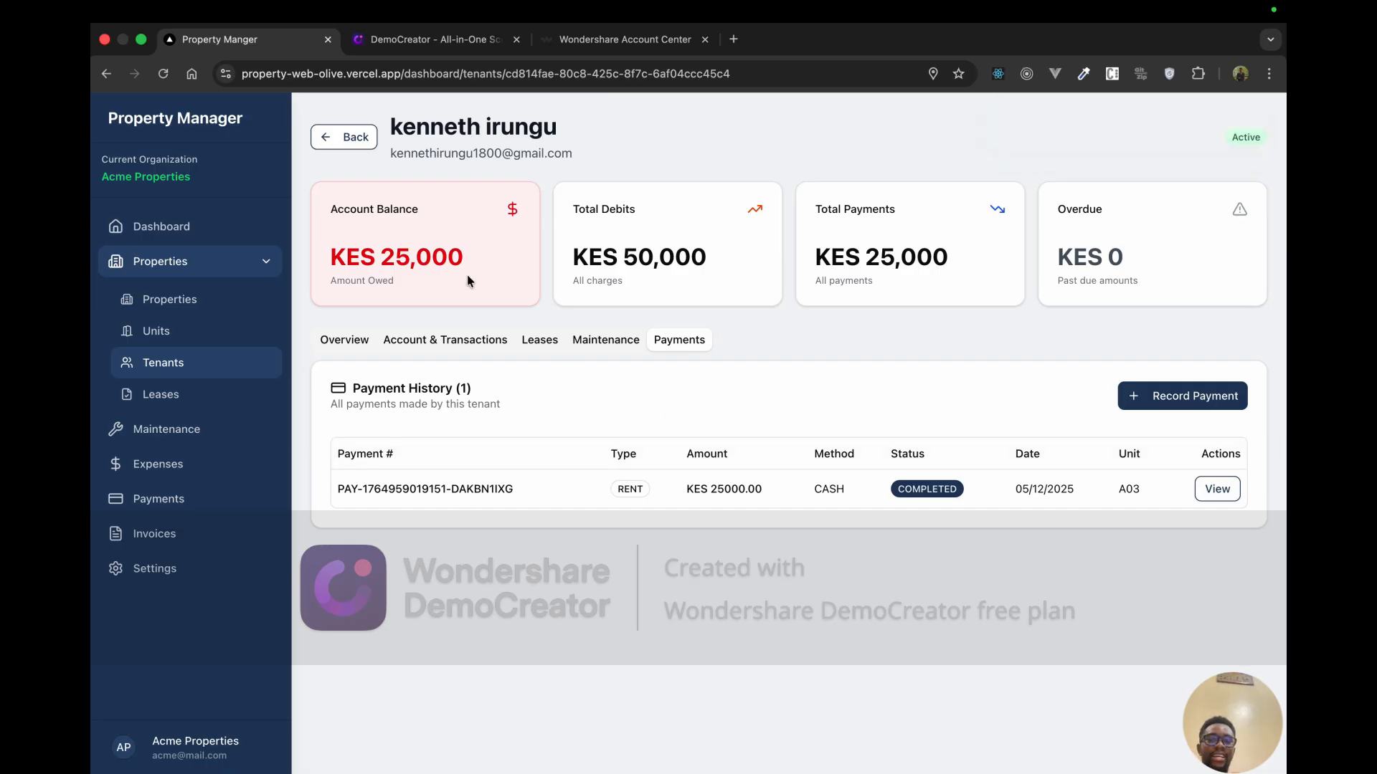
left_click_drag(481, 273, 366, 262)
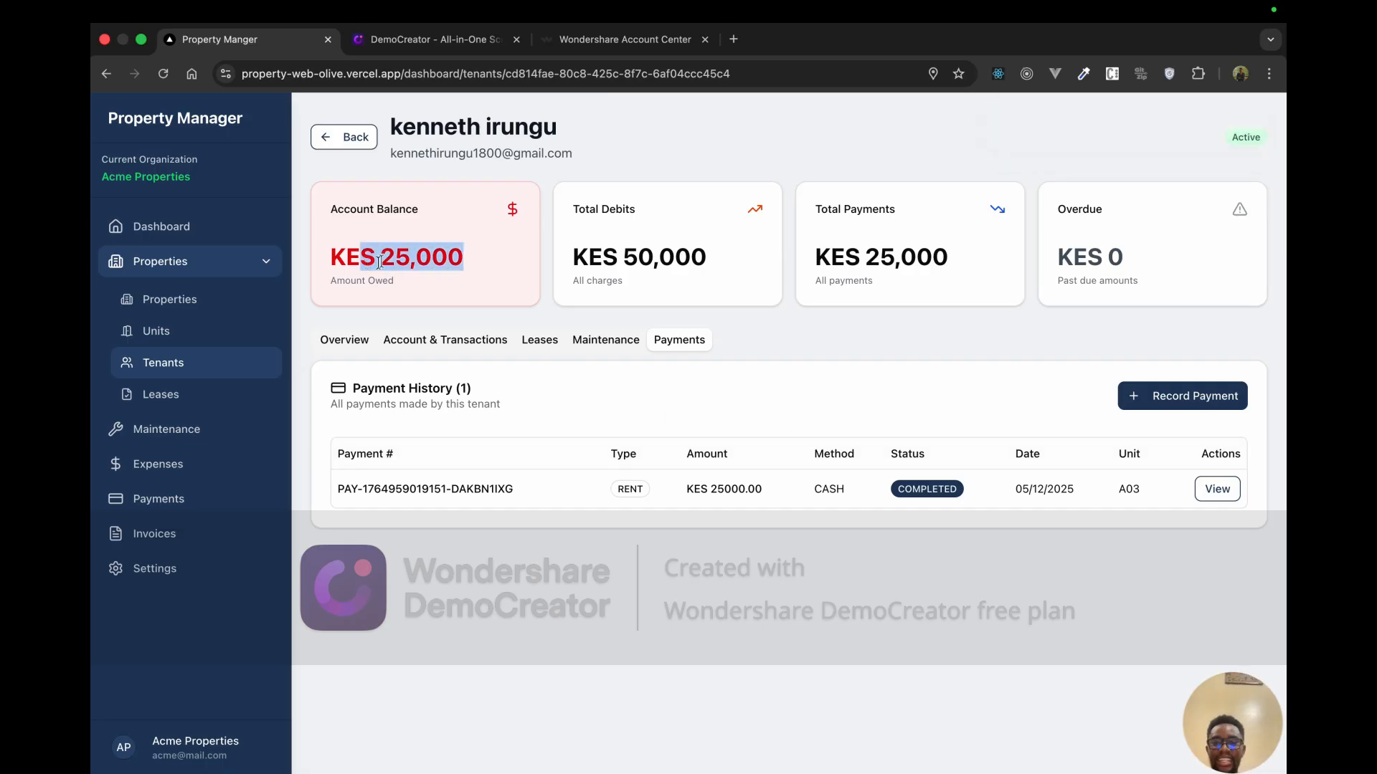
left_click(391, 259)
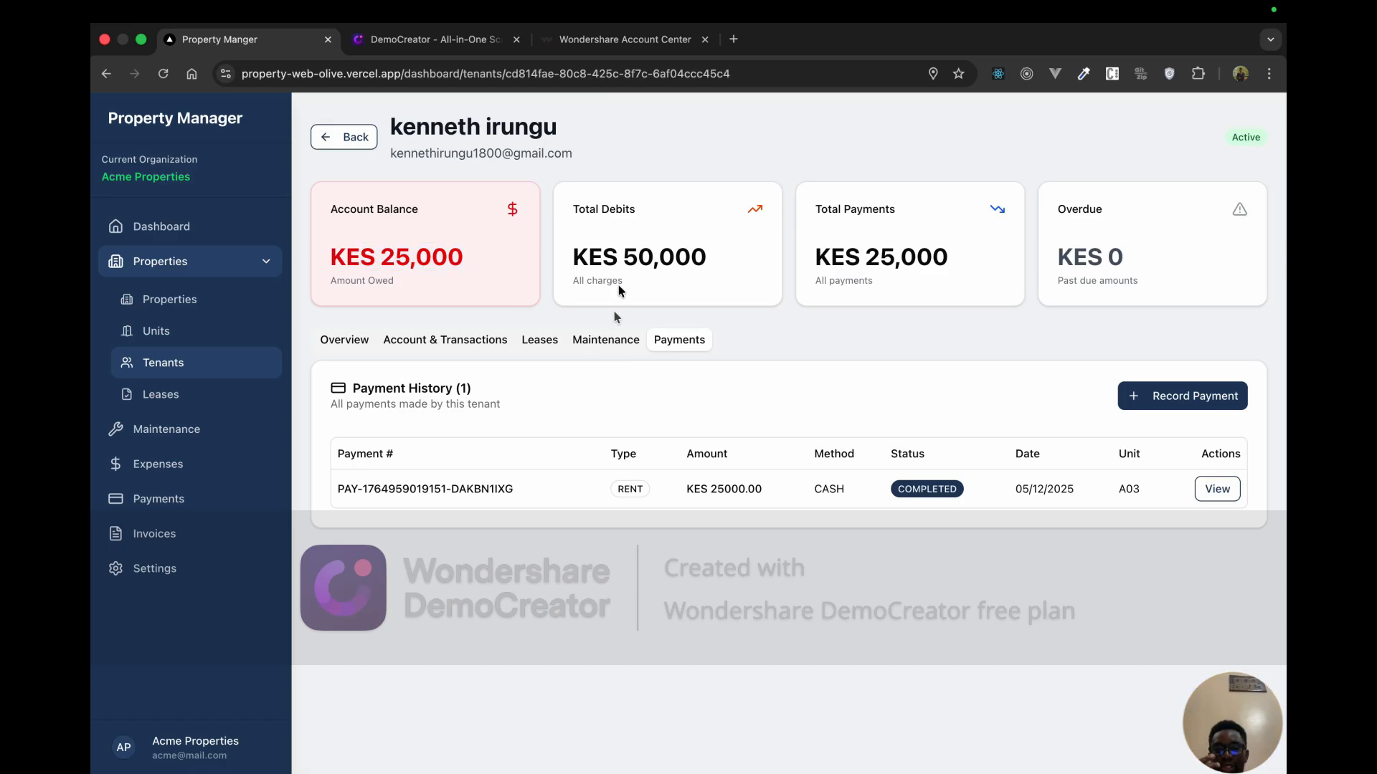
left_click(490, 346)
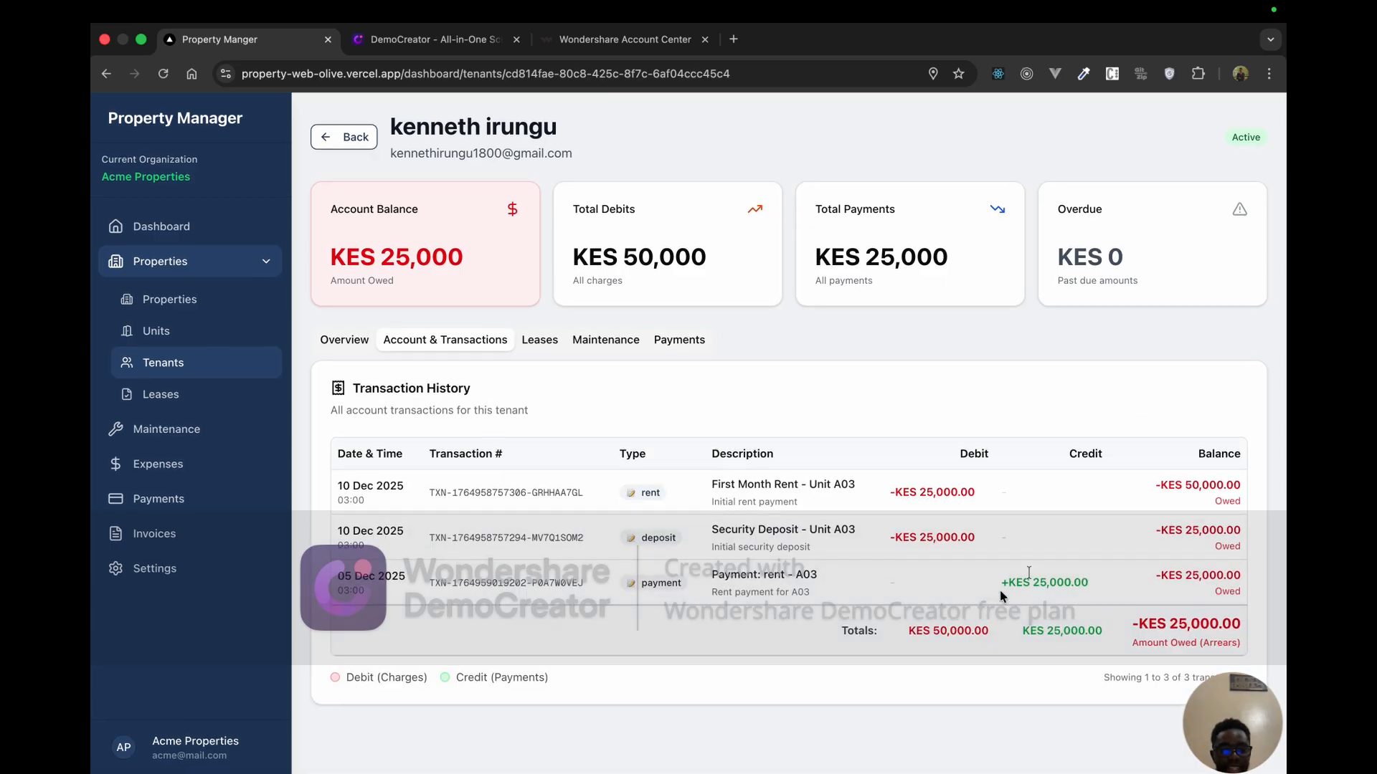
mouse_move(1001, 582)
left_mouse_down()
mouse_move(1082, 584)
mouse_move(1005, 587)
left_mouse_up()
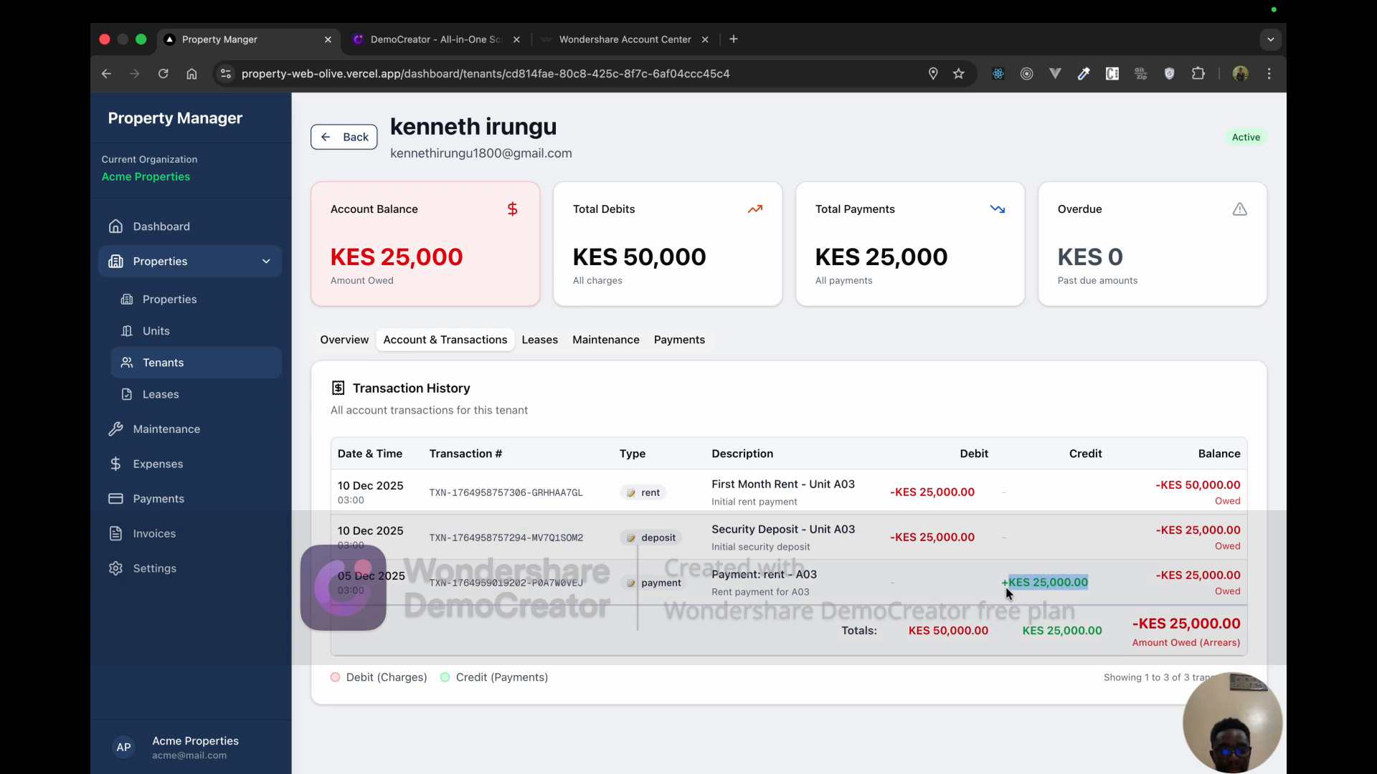
left_click(1020, 585)
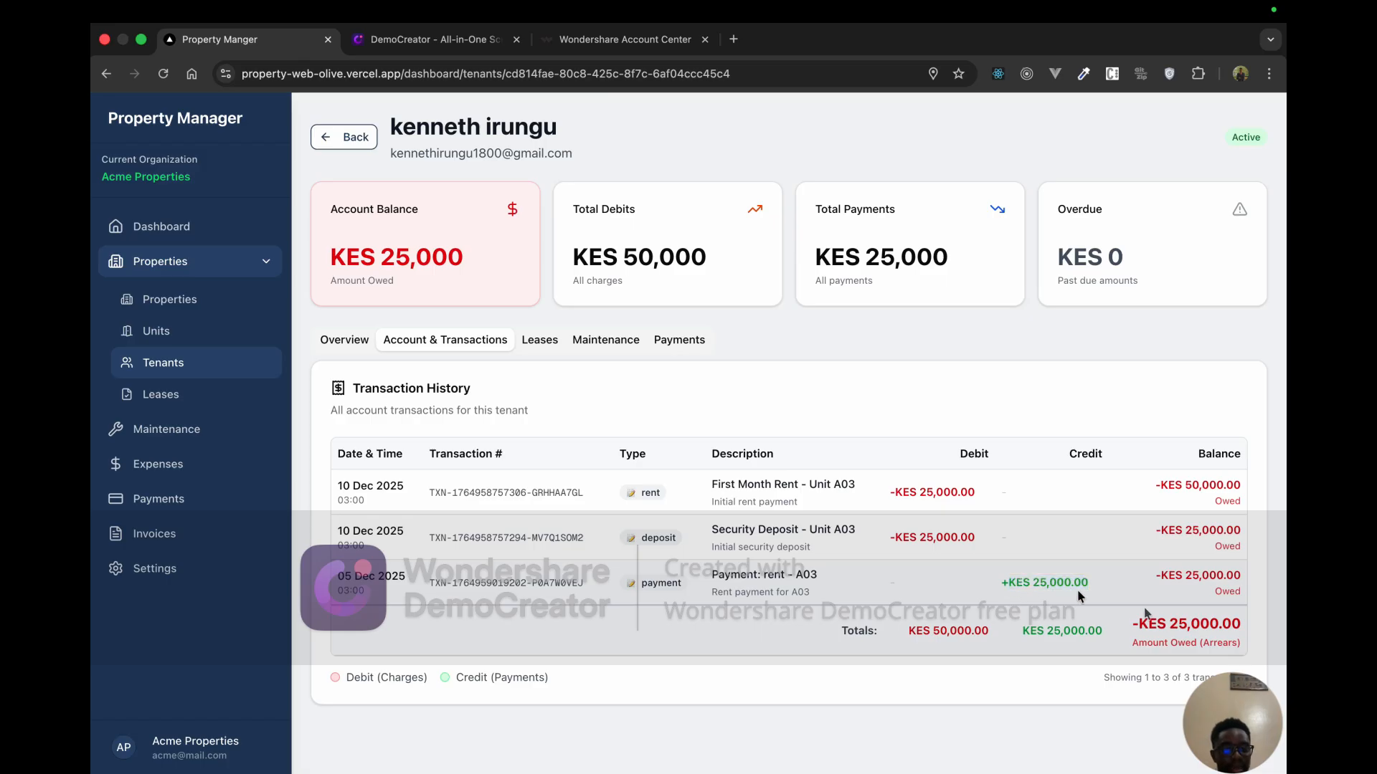
left_click_drag(1135, 624, 1240, 628)
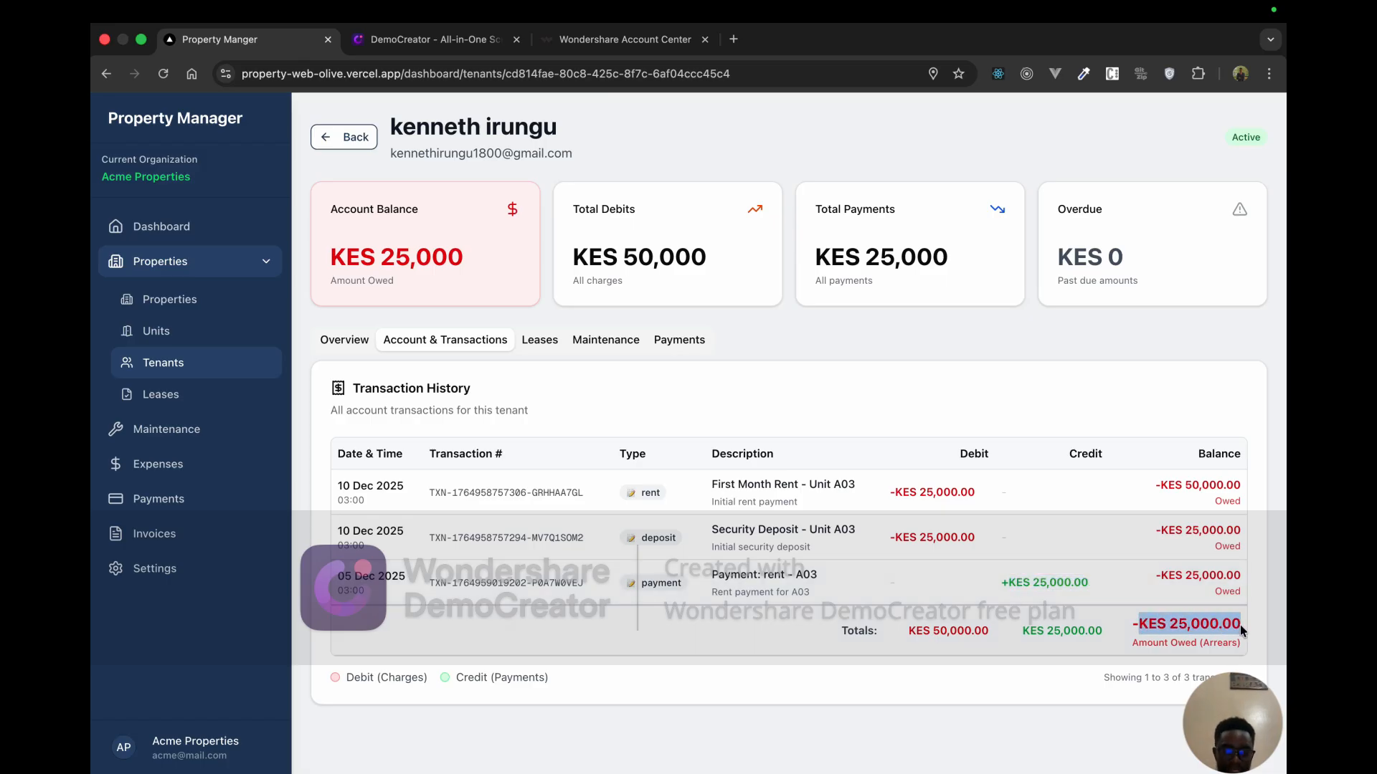
left_click(691, 343)
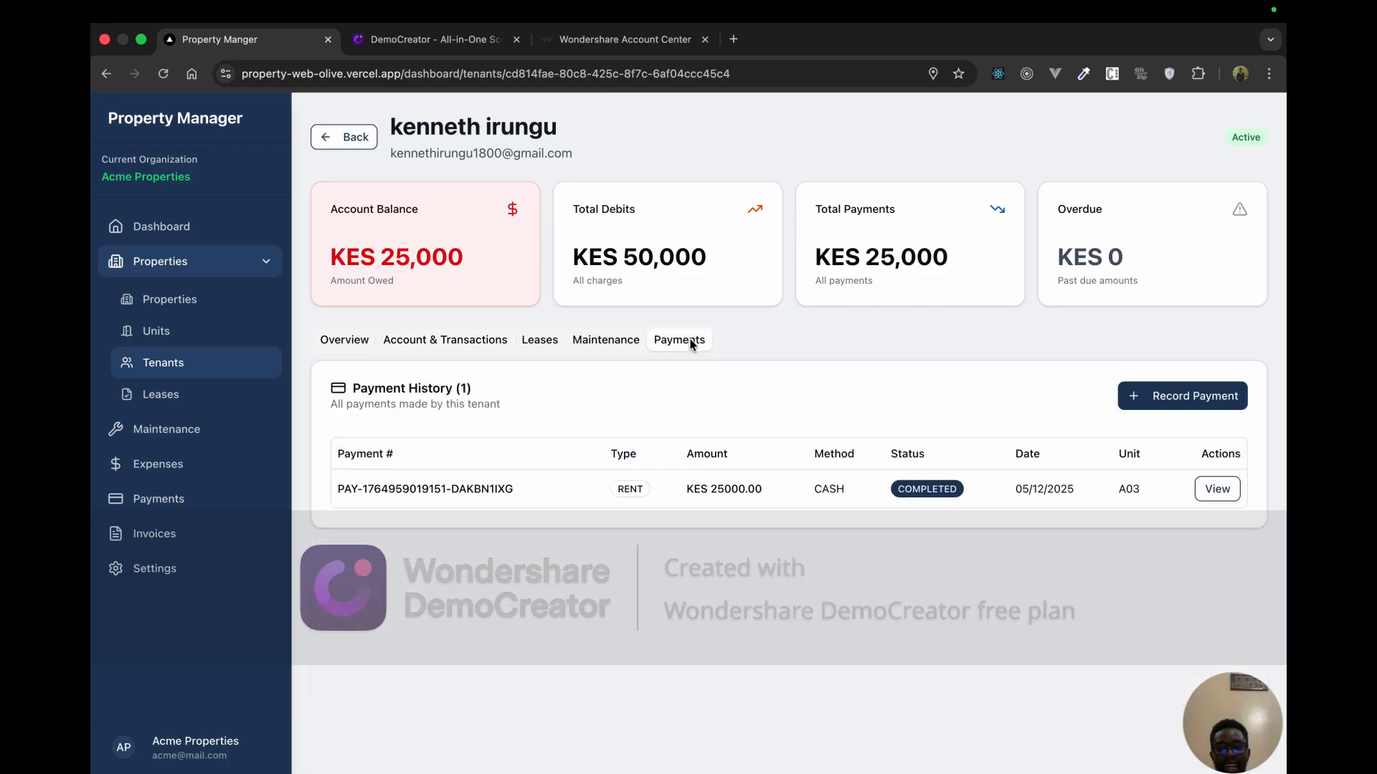
Step: View the recorded payment, then return to the tenant's Account & Transactions showing KES 25,000 arrears
left_click(1217, 488)
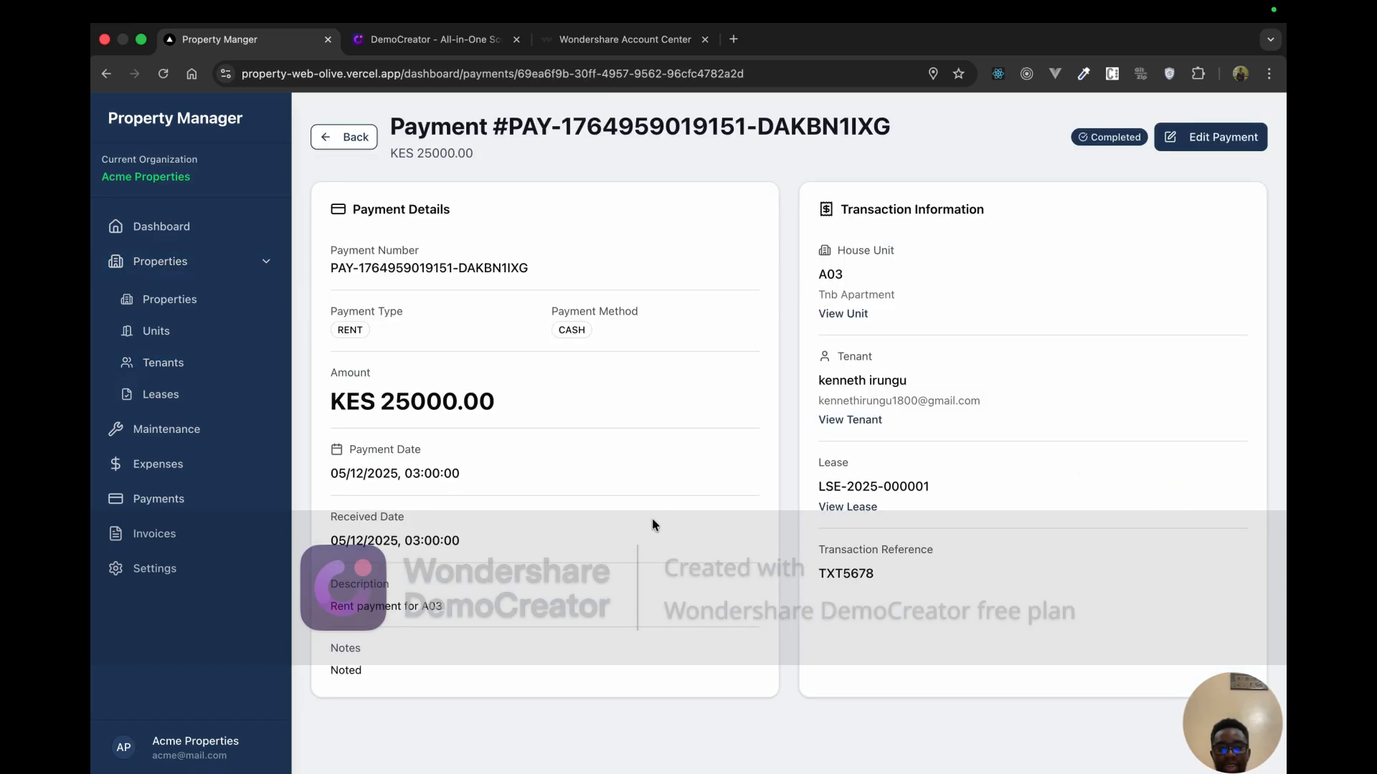
left_click(342, 136)
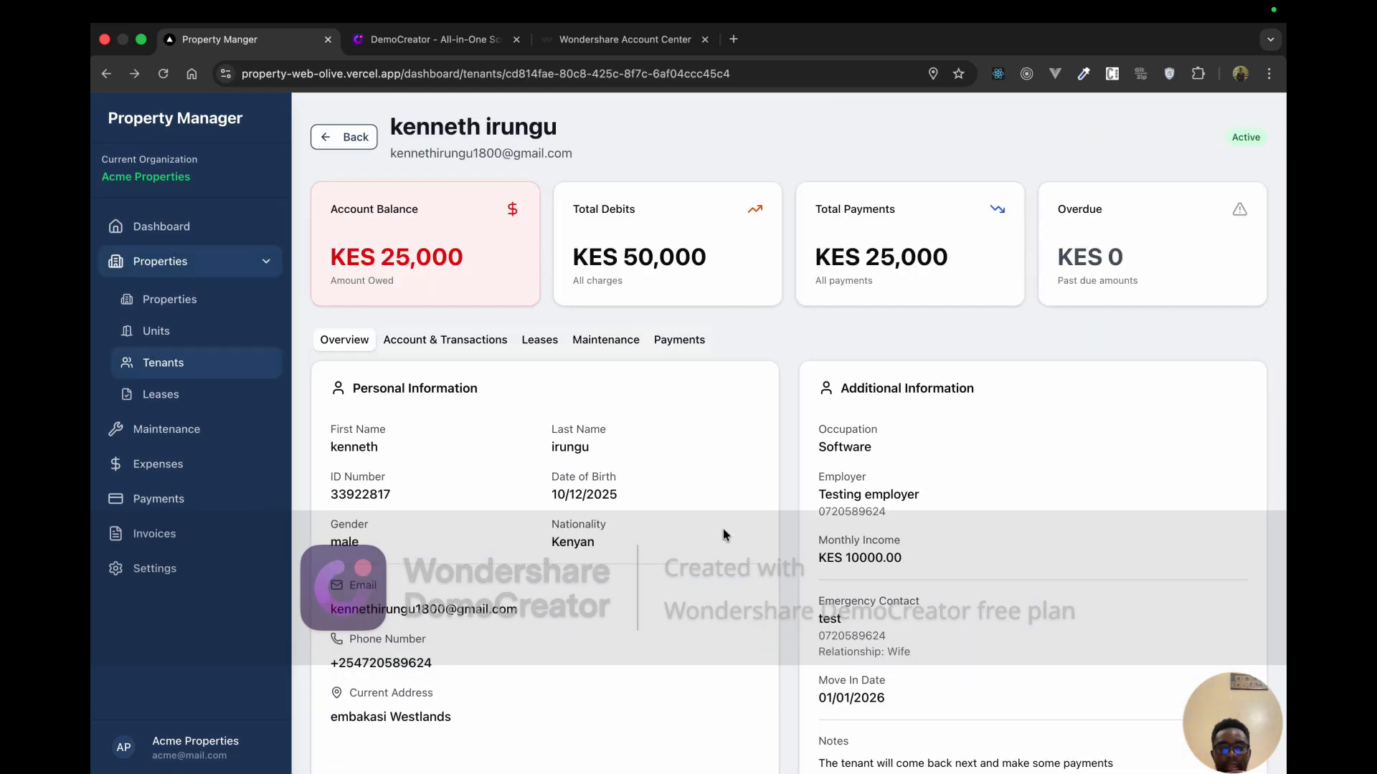
scroll(724, 532, "down", 1)
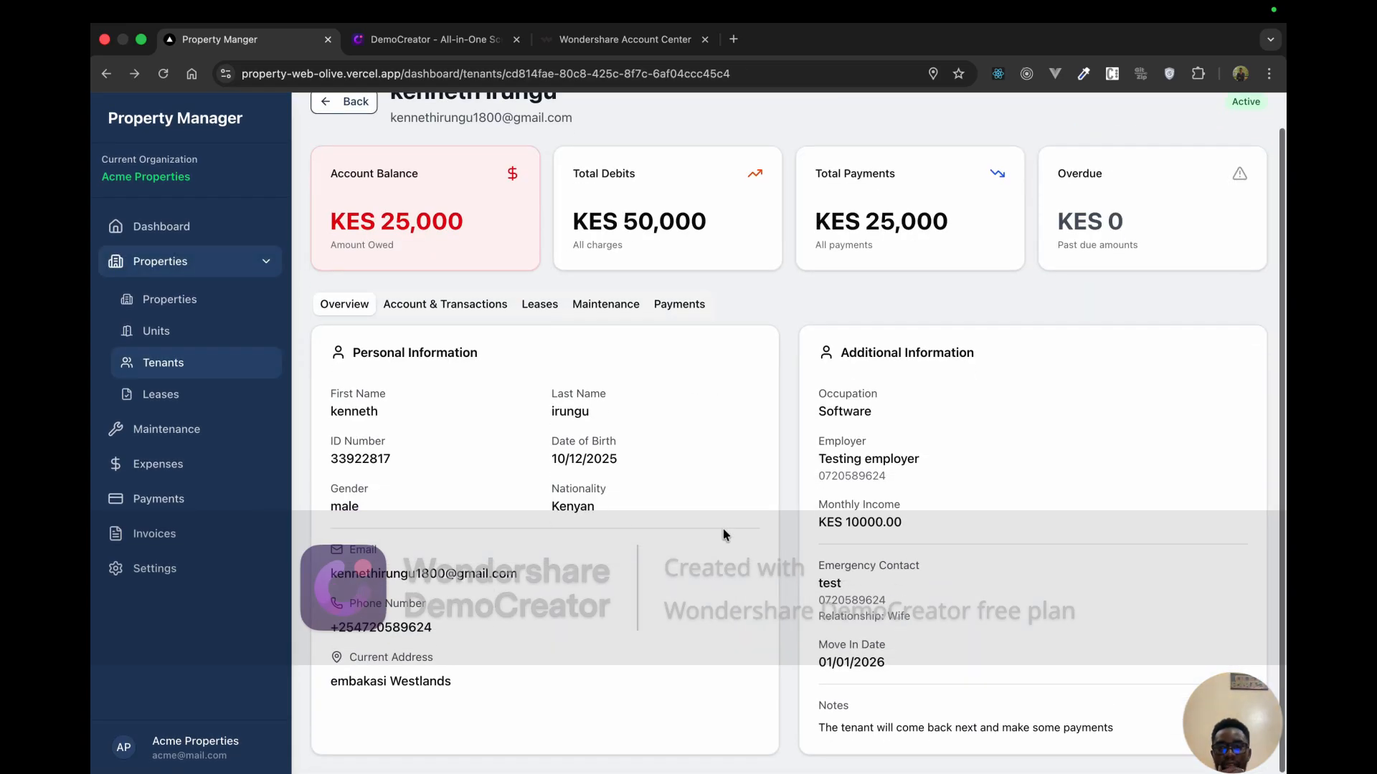
left_click(617, 304)
left_click(679, 340)
left_click(542, 344)
left_click(455, 345)
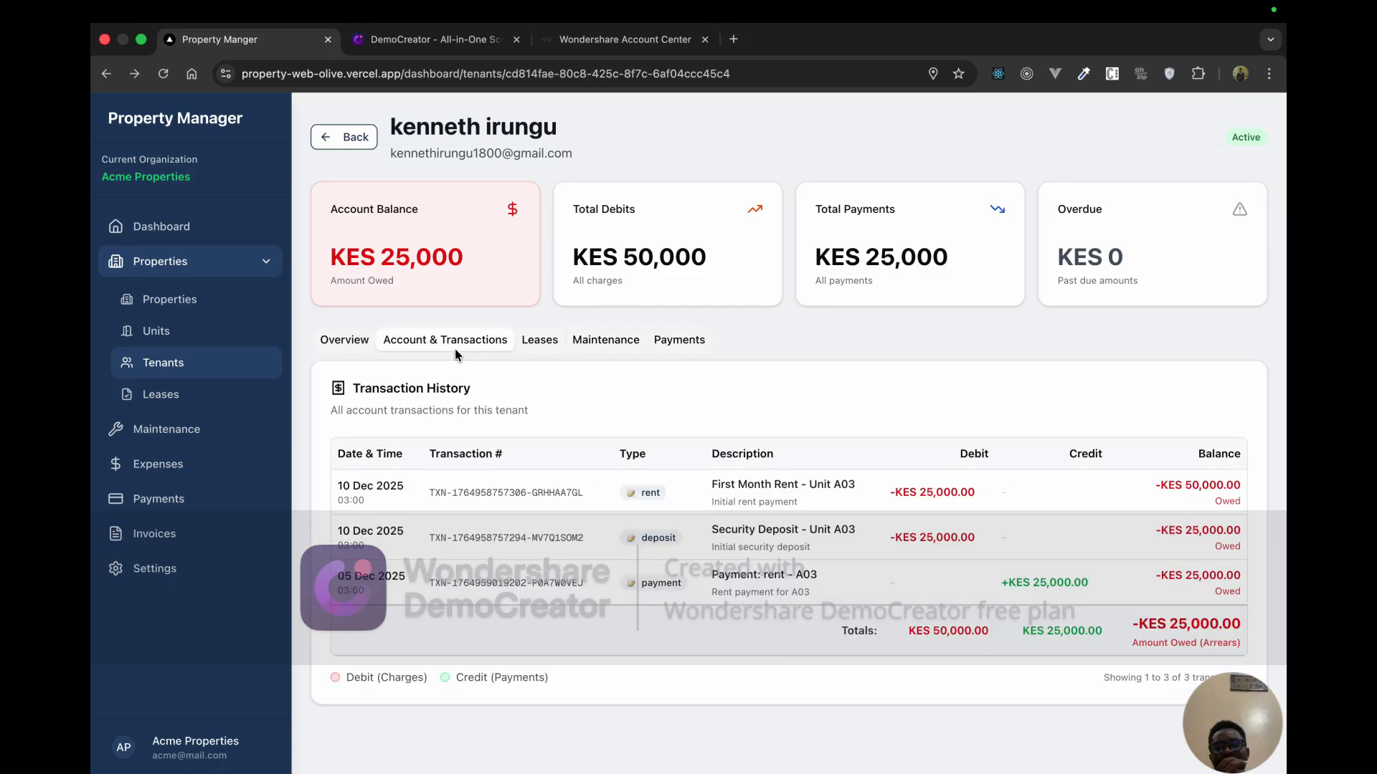
left_click(352, 349)
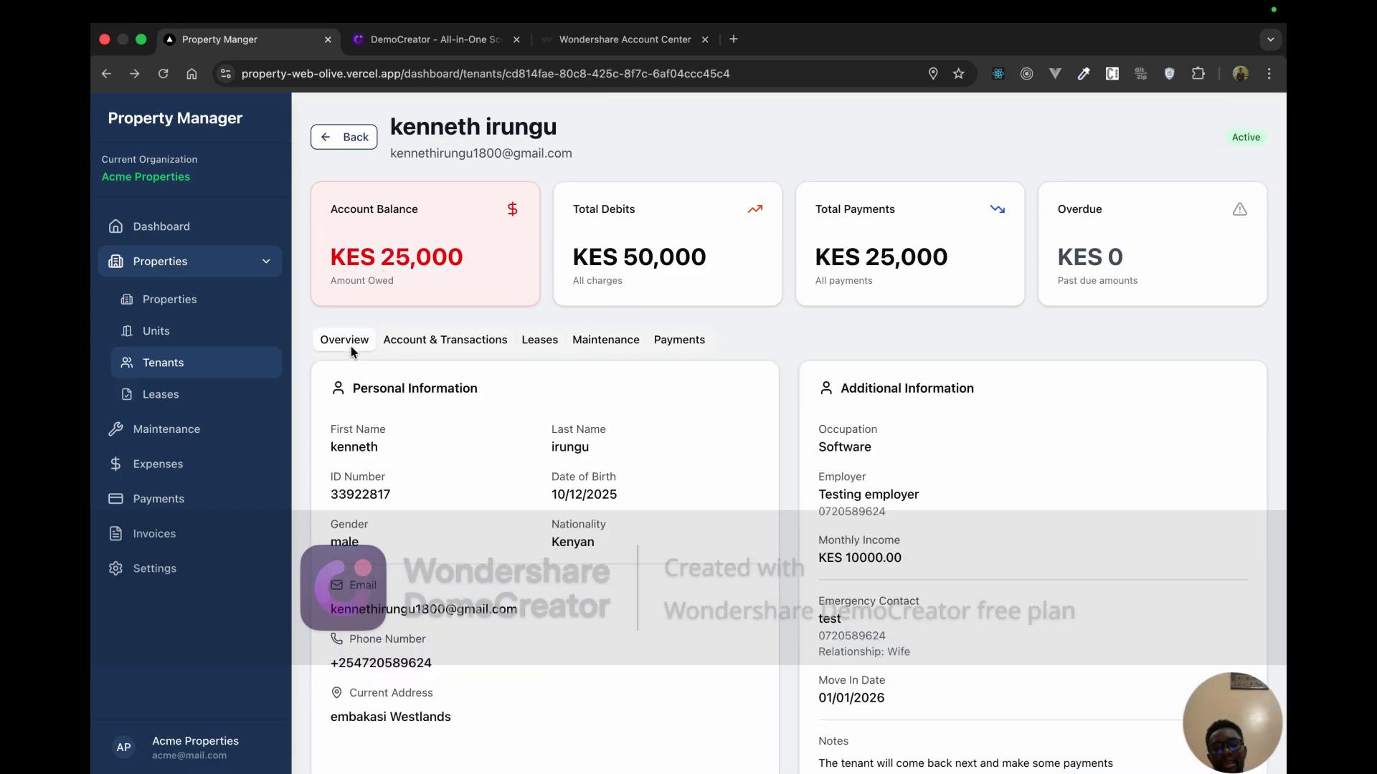
left_click(465, 342)
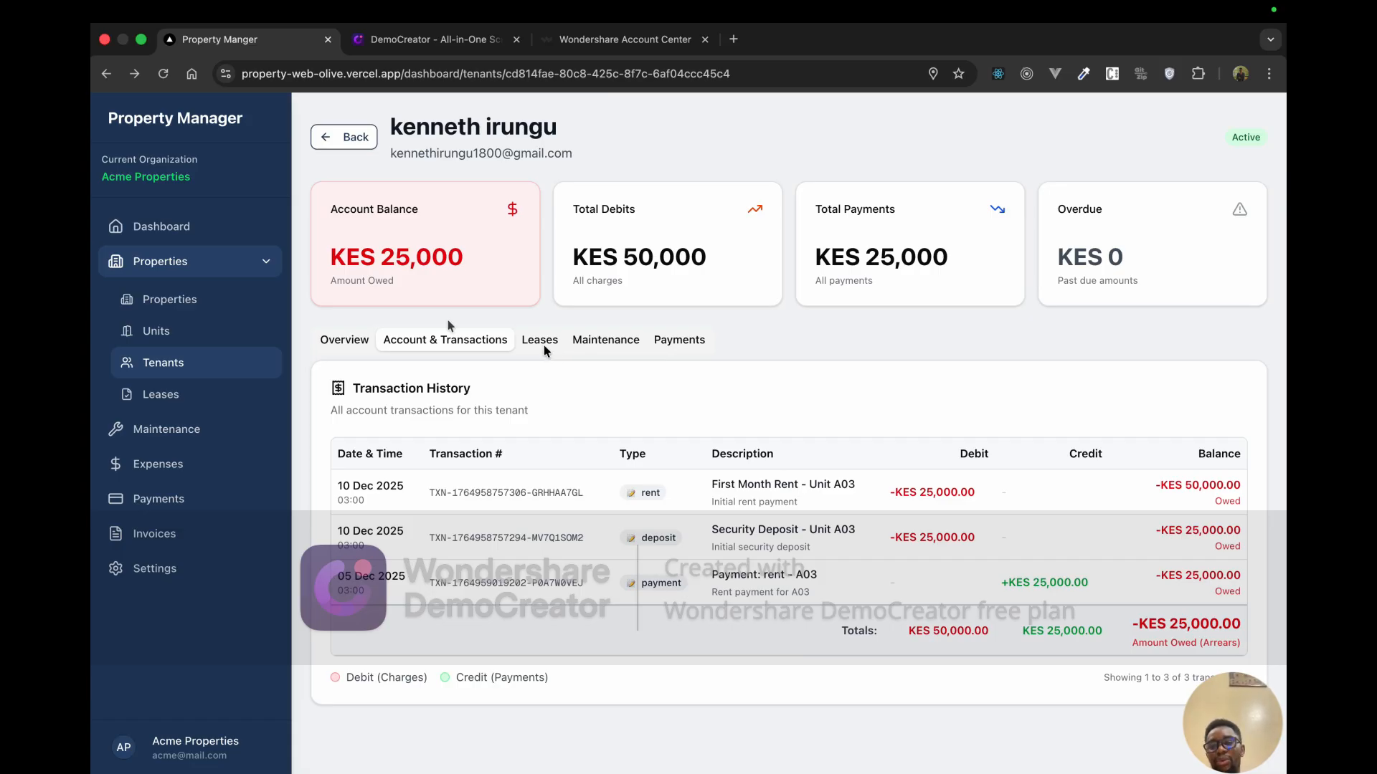
Step: Create a new invoice for the tenant on house unit A03
left_click(154, 534)
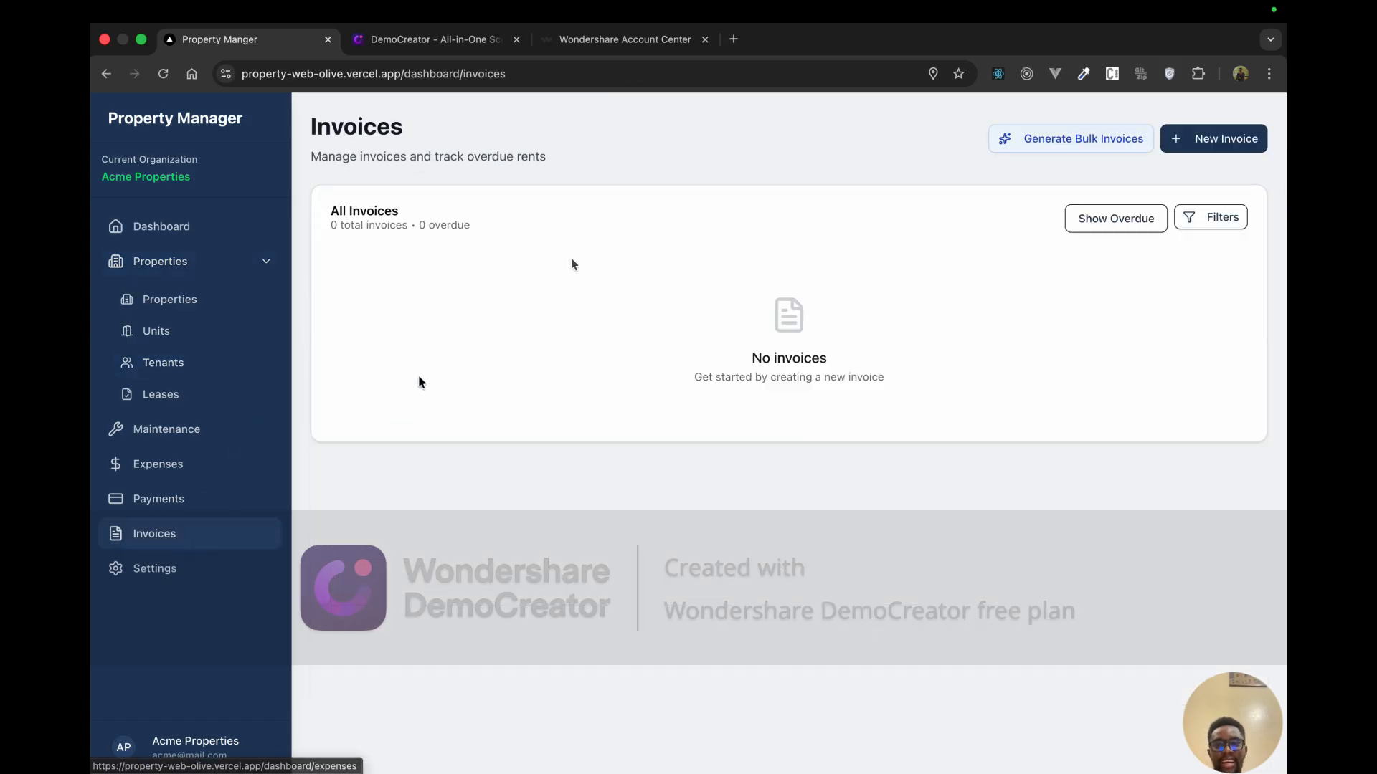
left_click(1213, 142)
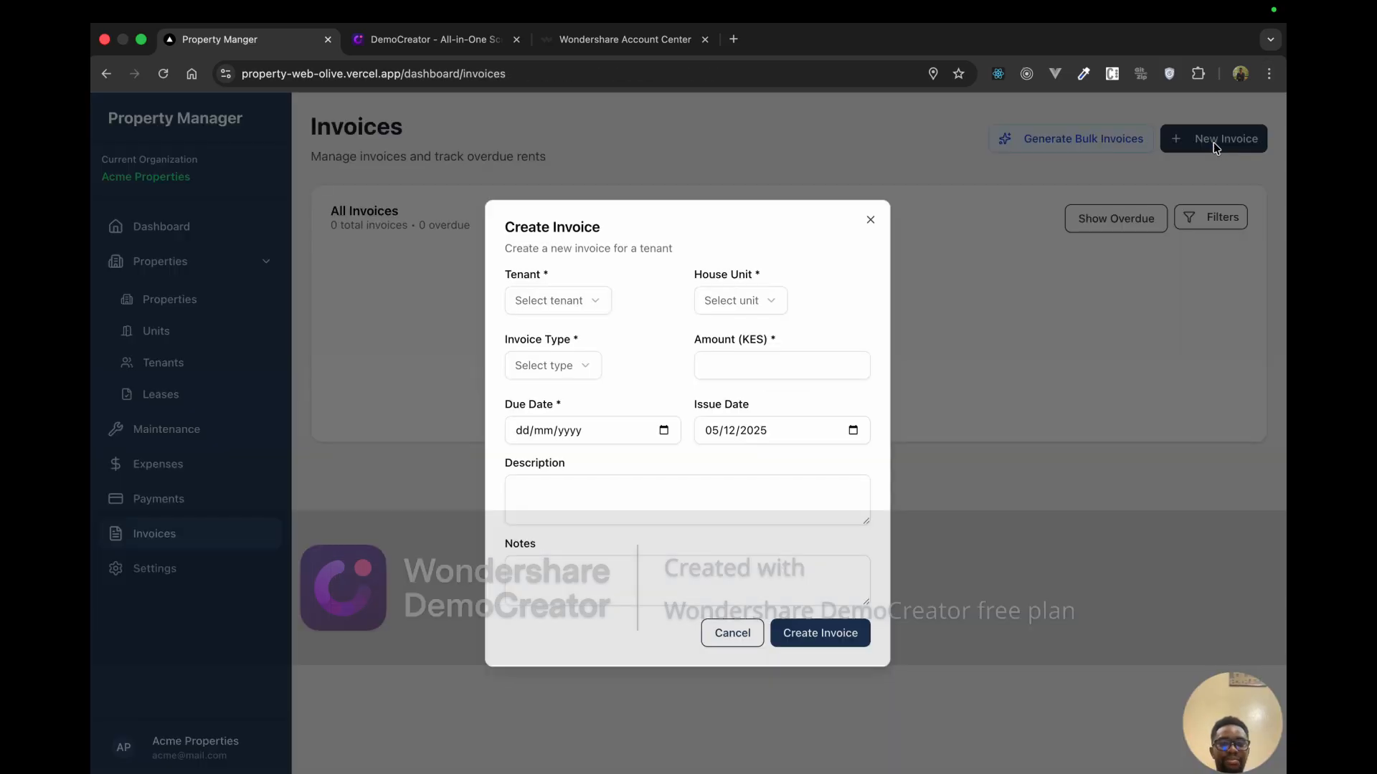
left_click(592, 300)
left_click(587, 334)
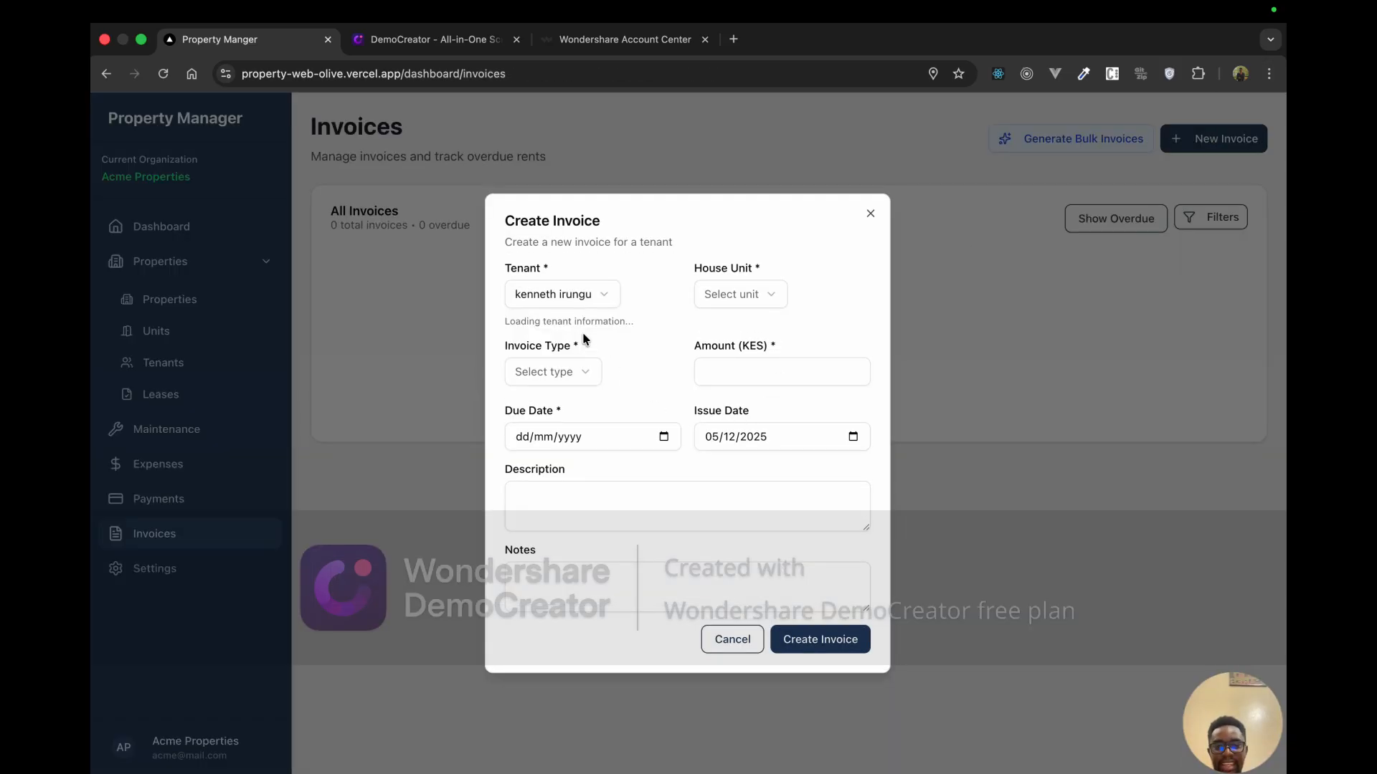
left_click(748, 298)
left_click(746, 327)
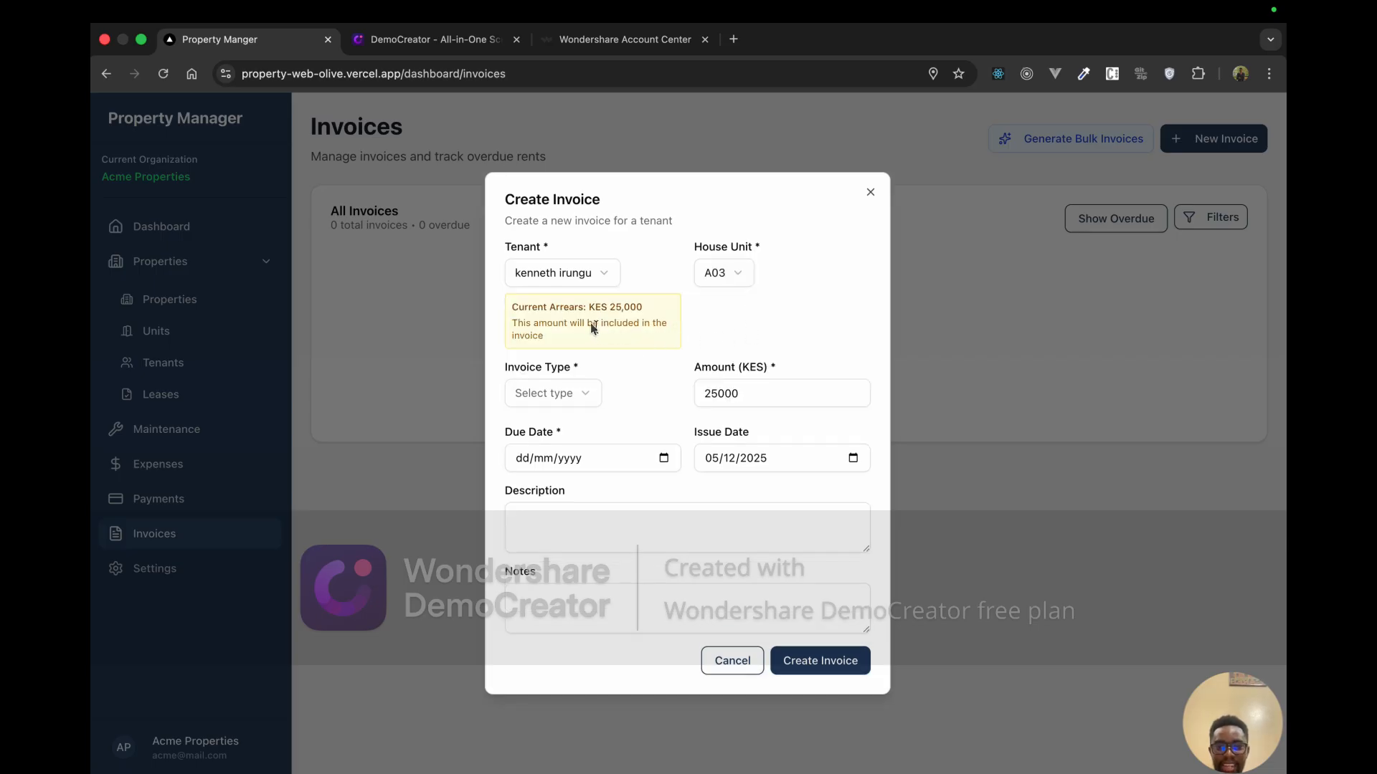
Step: Set the invoice type to DEPOSIT, keeping the prefilled 25000 arrears amount
left_click_drag(608, 306, 656, 316)
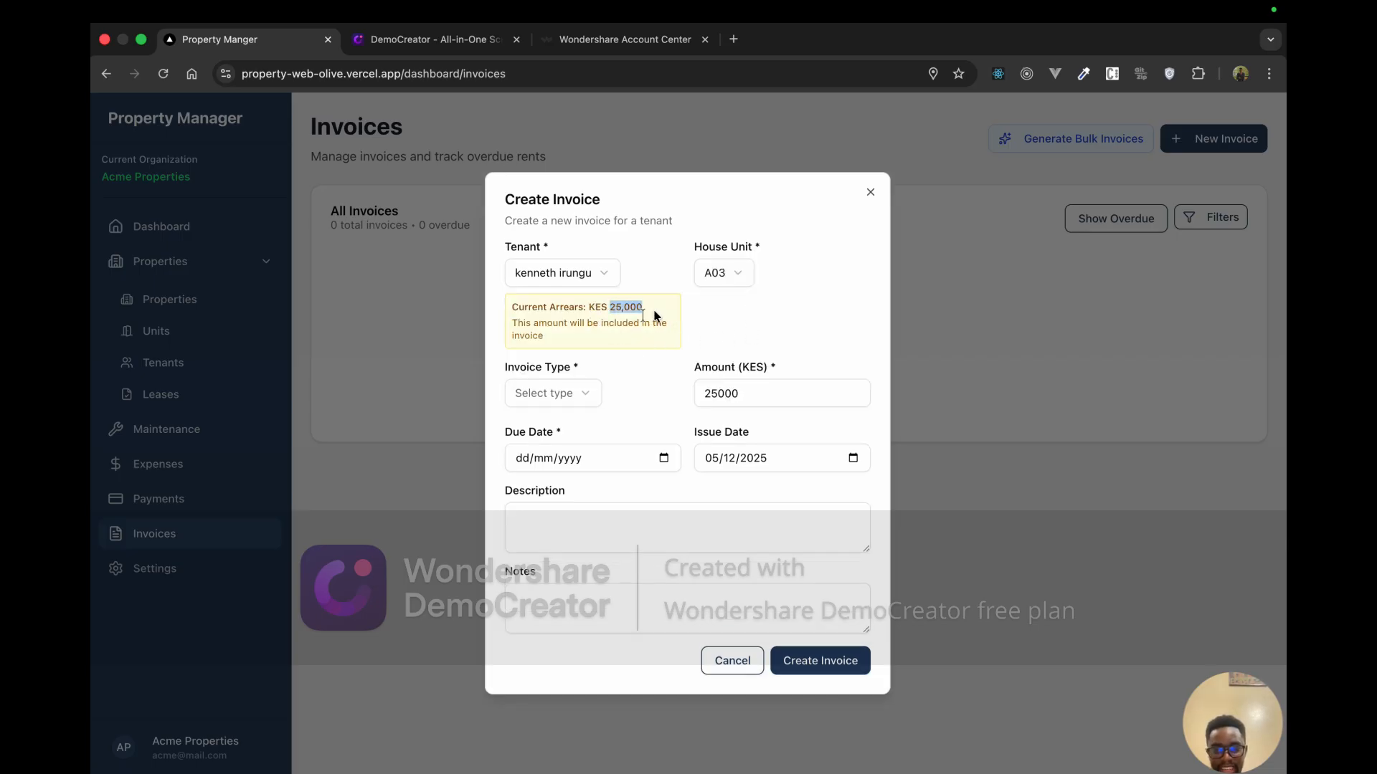
left_click(565, 395)
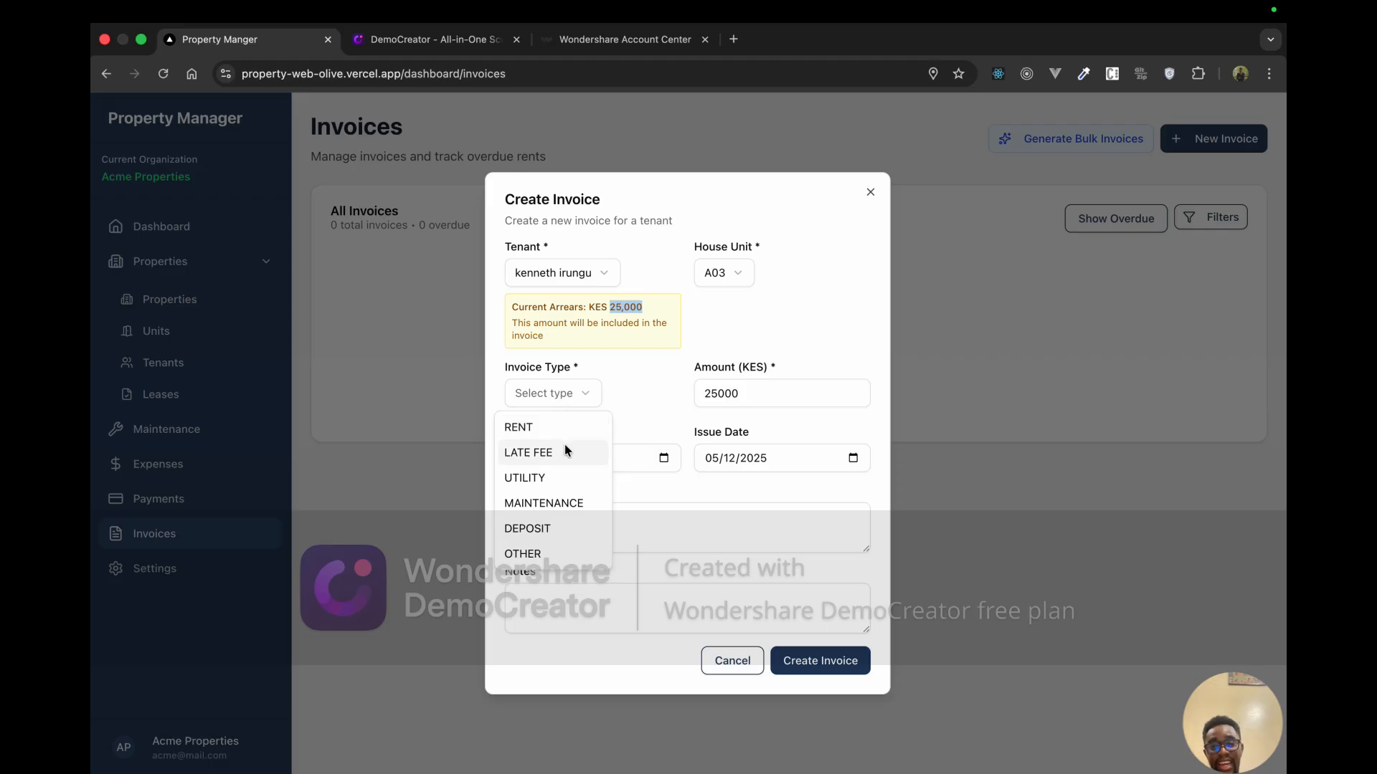
left_click(563, 528)
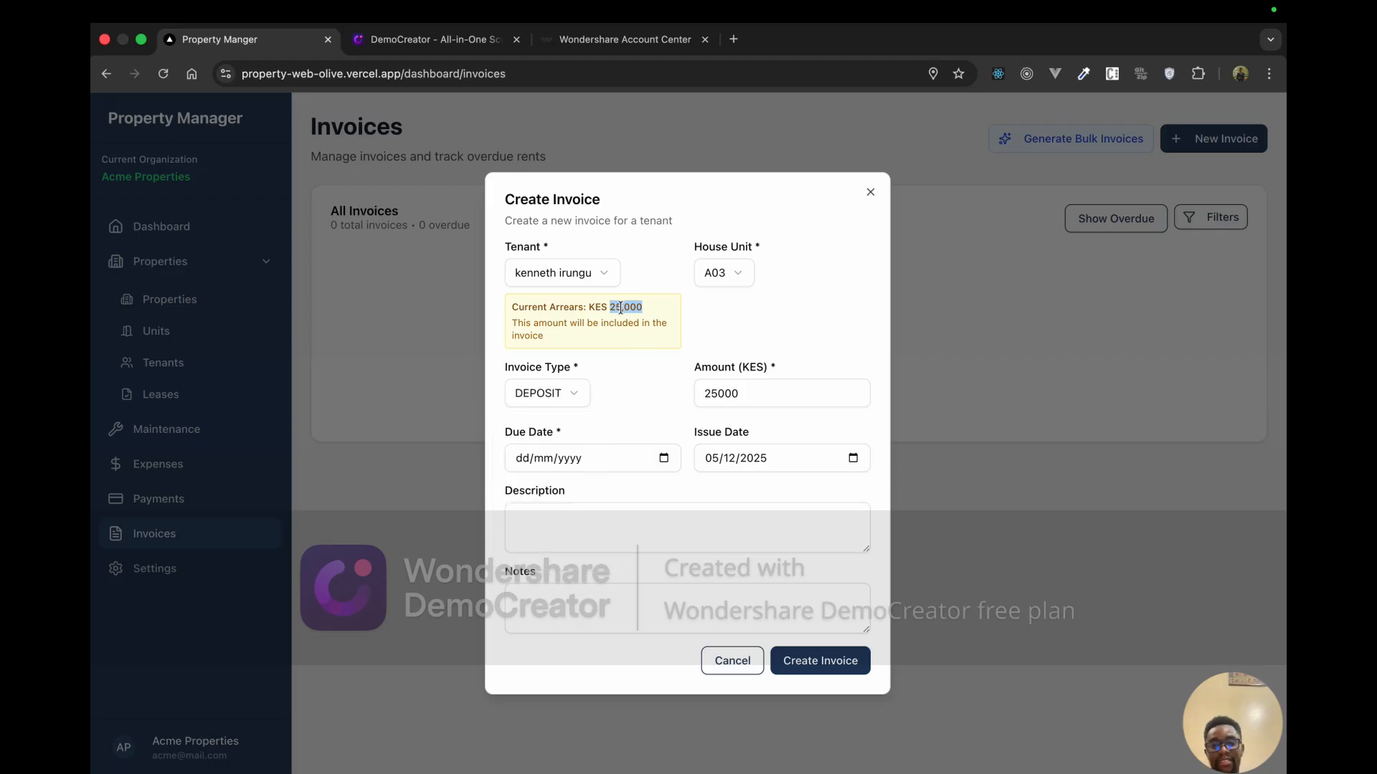
left_click(731, 394)
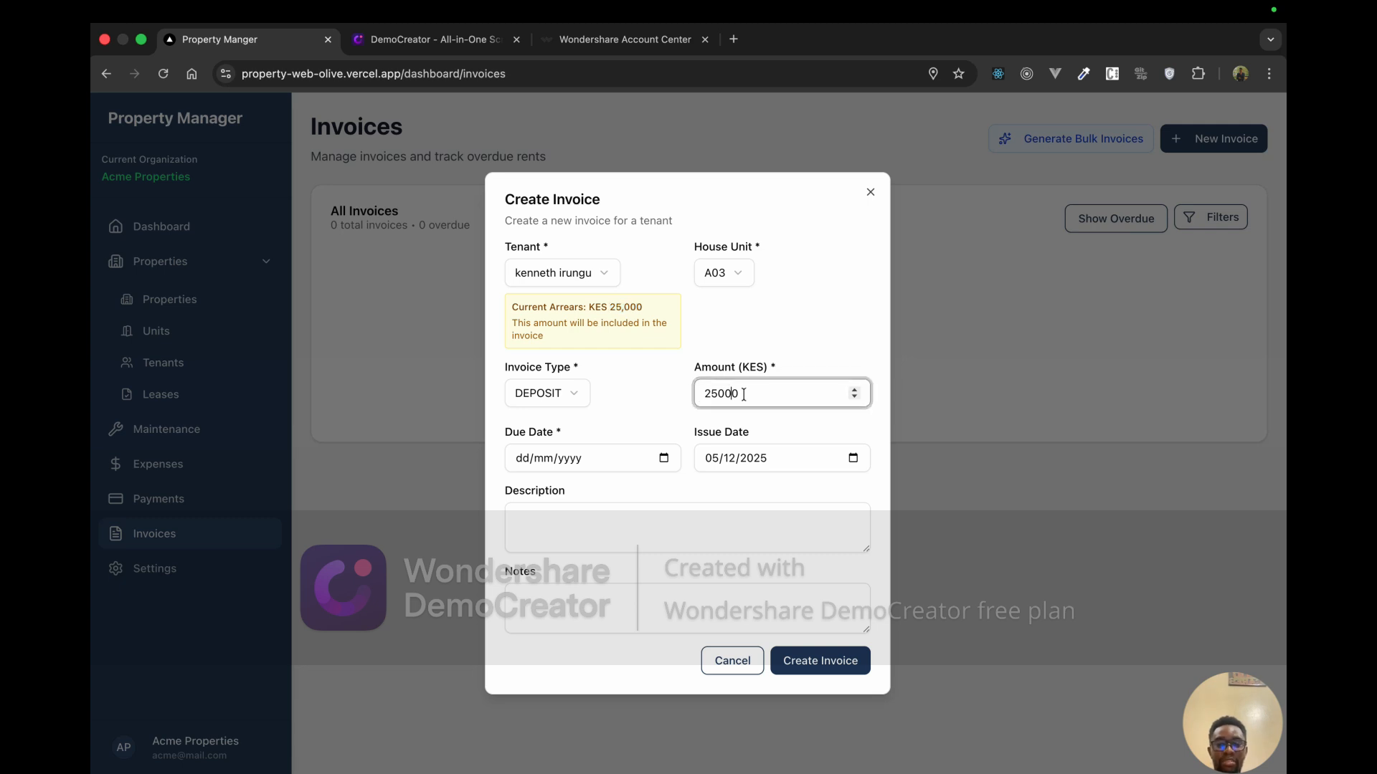
Step: Set the due date to 04/12/2025 and keep the issue date at 05/12/2025
left_click(663, 458)
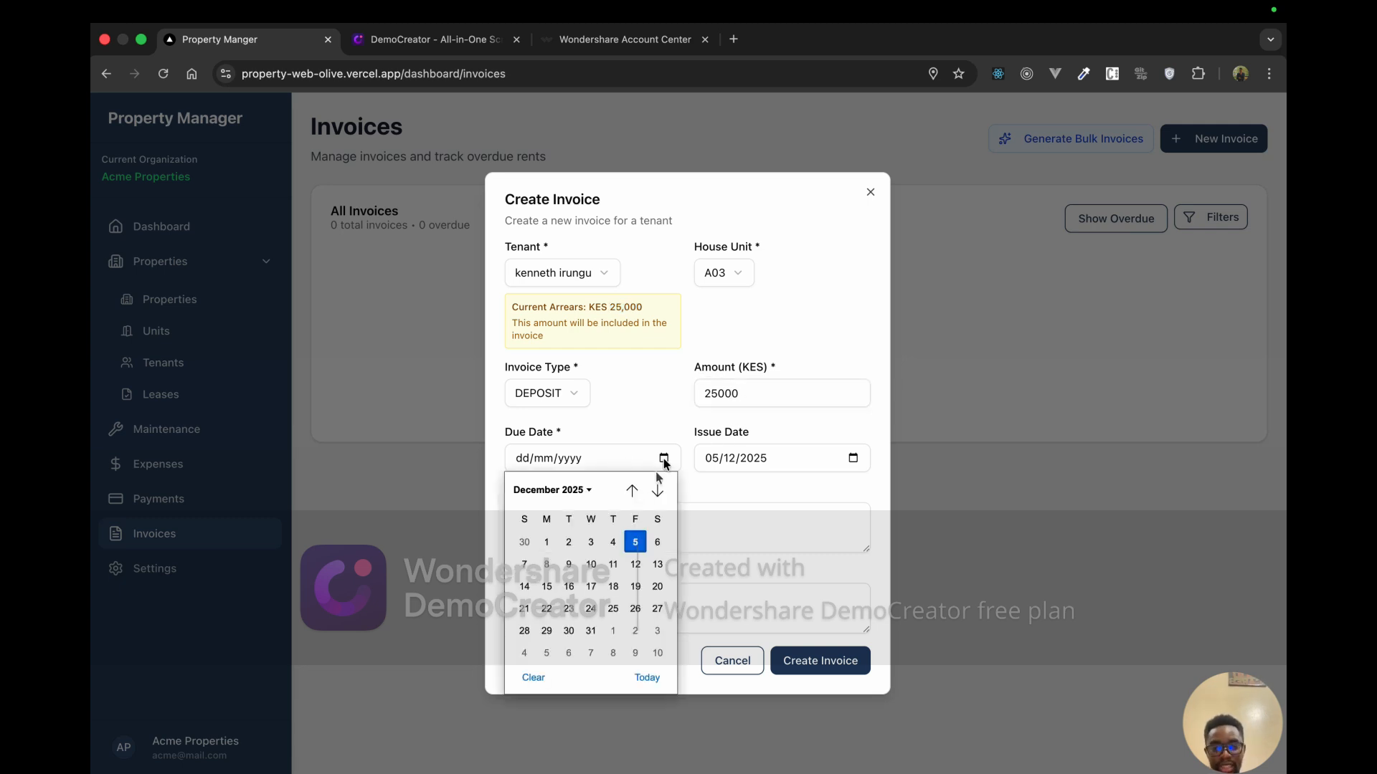
left_click(613, 543)
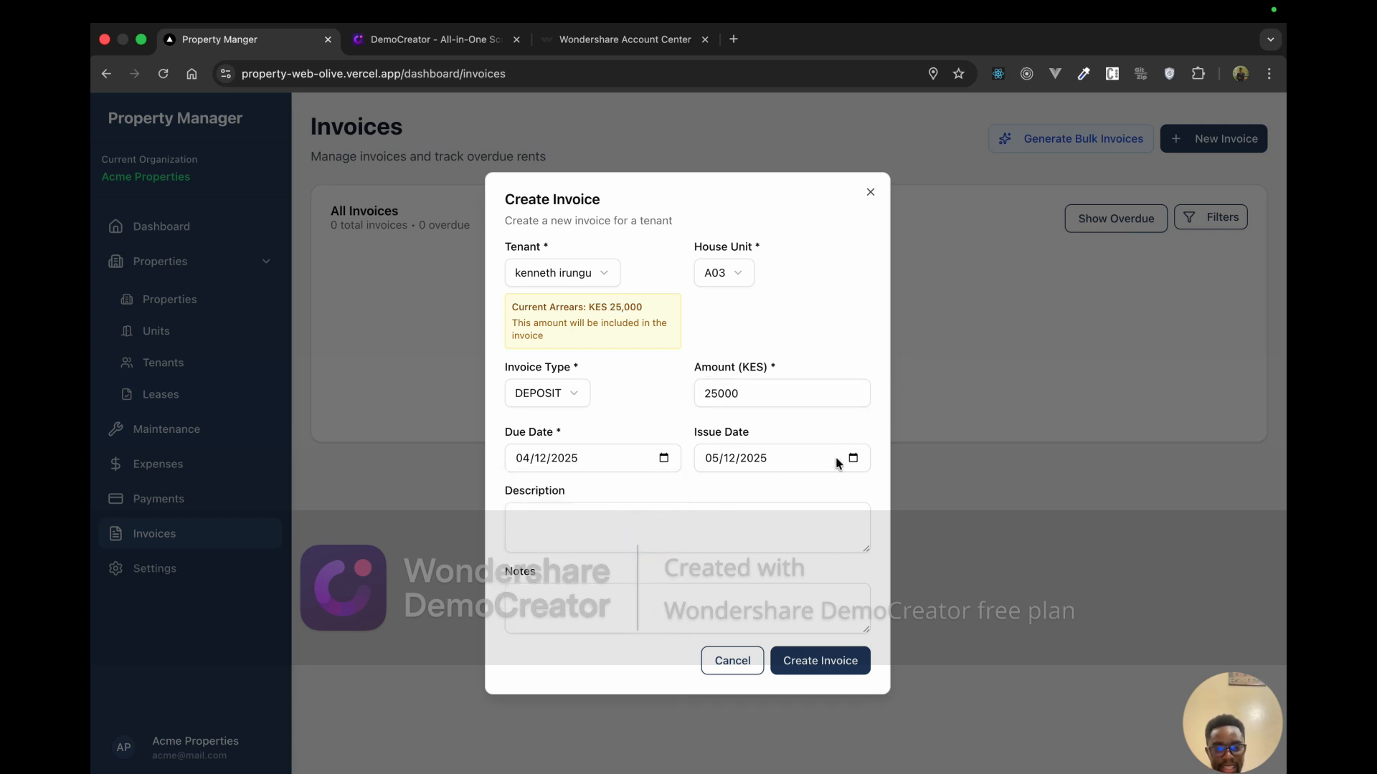
left_click(853, 458)
left_click(824, 542)
Step: Add a 'Please pay for your rent' description and note, then create the invoice
left_click(693, 519)
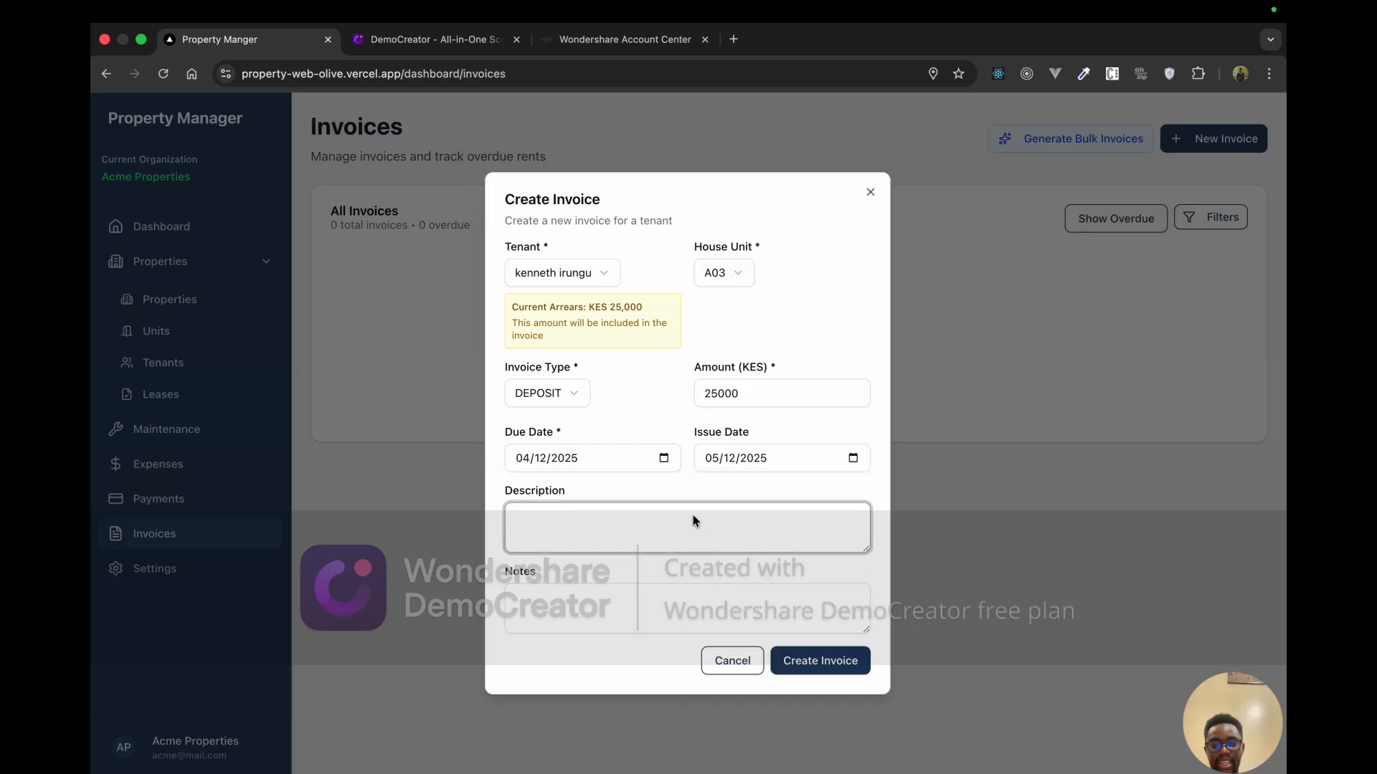
type("Please pay for")
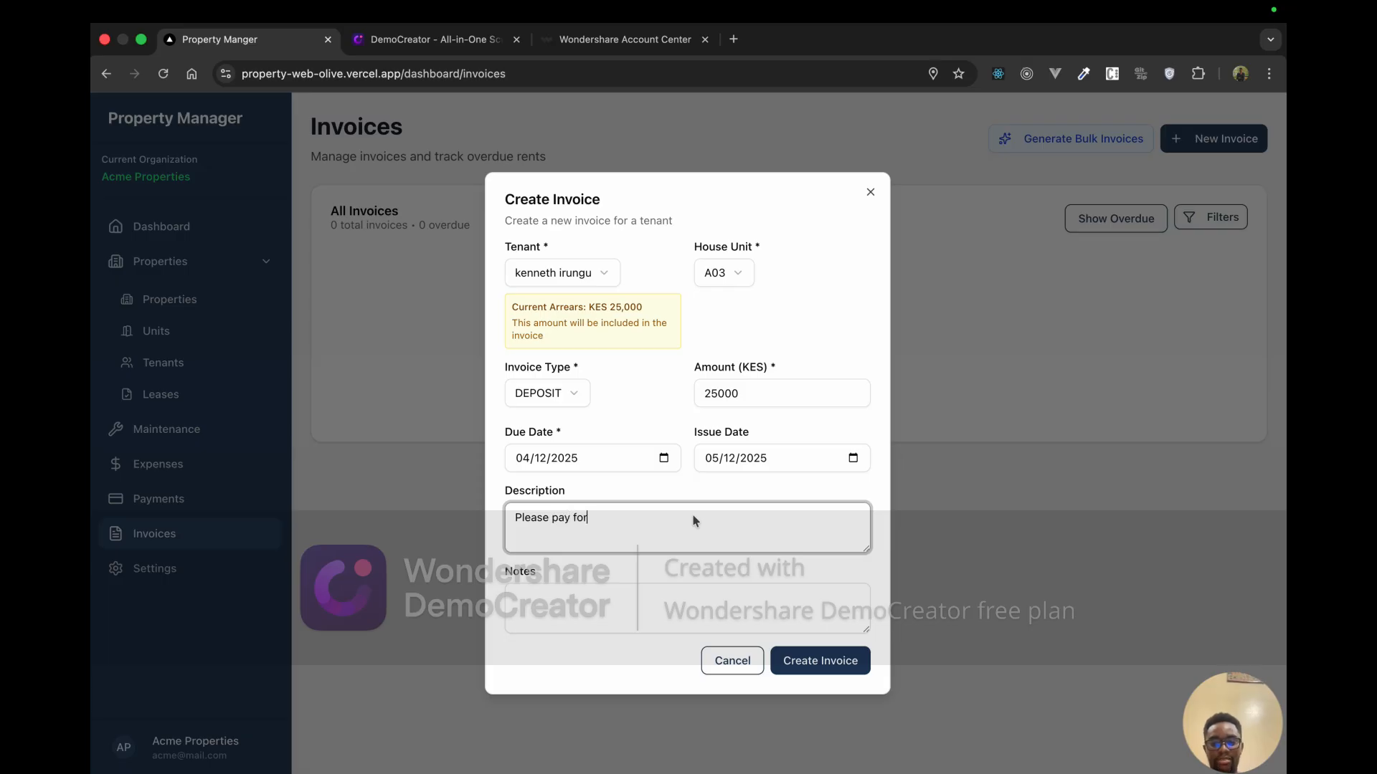
type(" your rent")
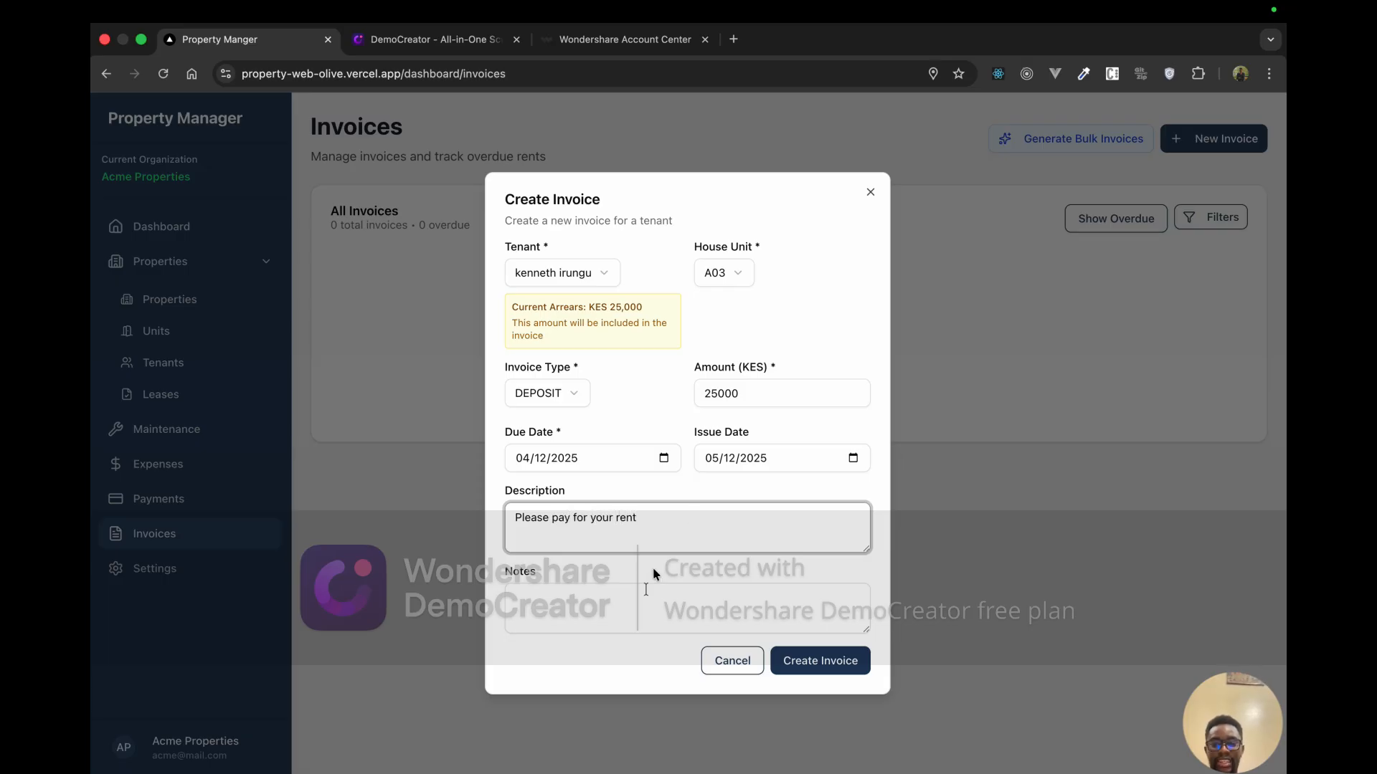
left_click(628, 598)
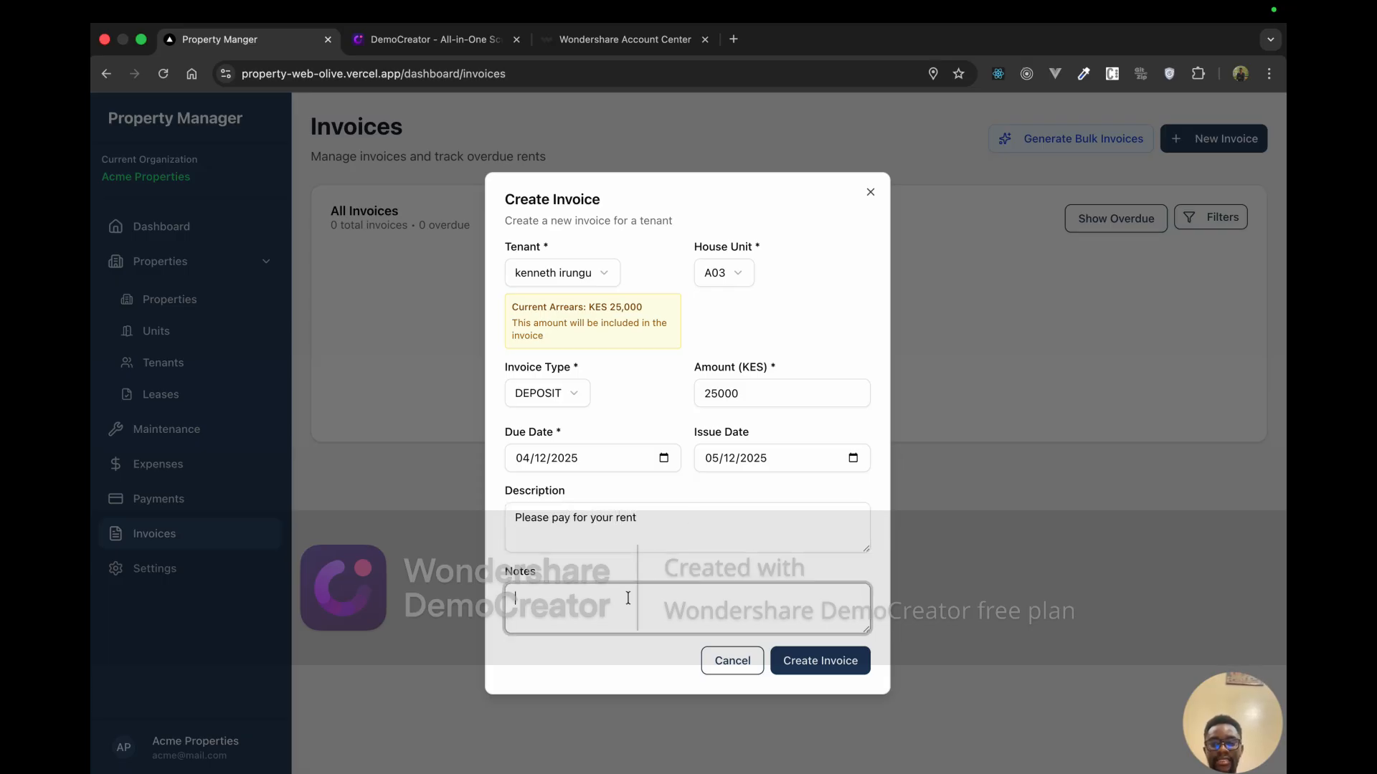
type("Pleas")
type("e pay")
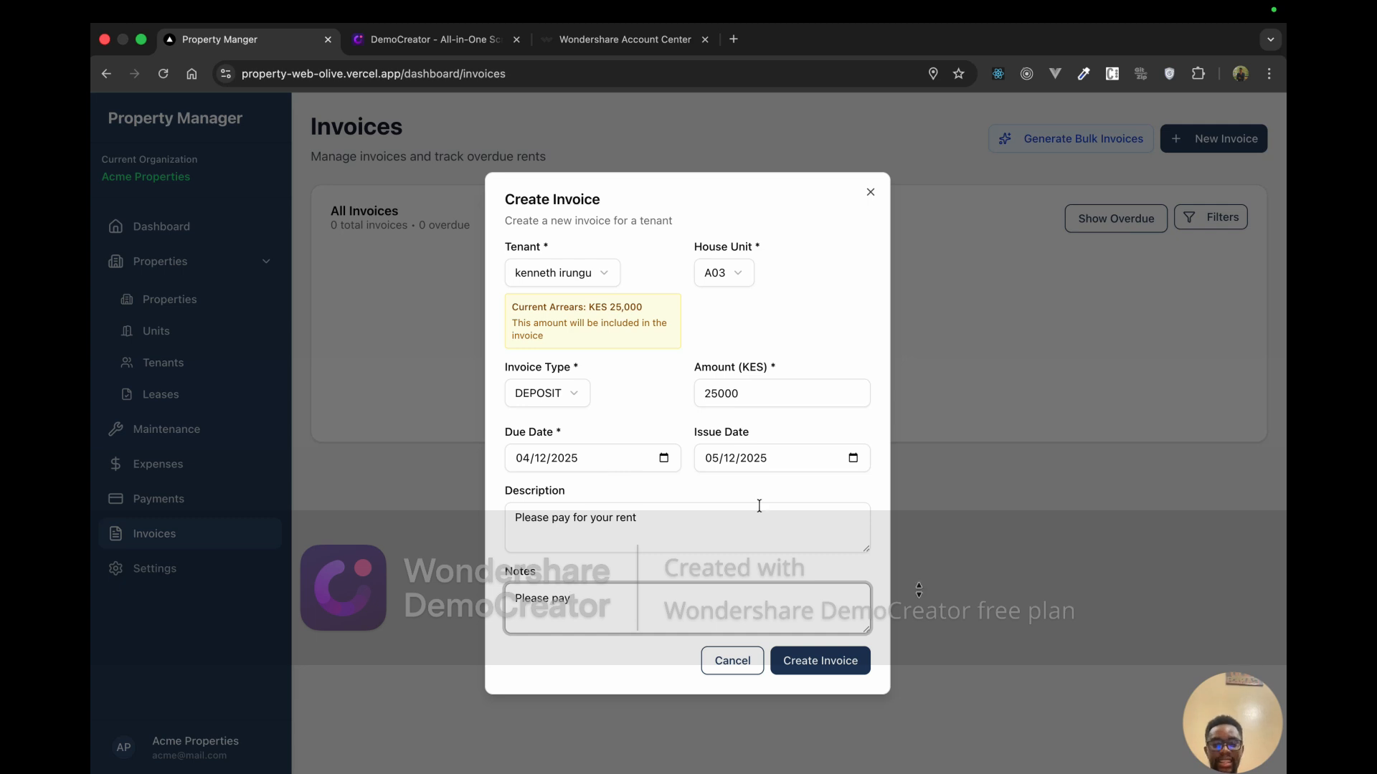
left_click(843, 667)
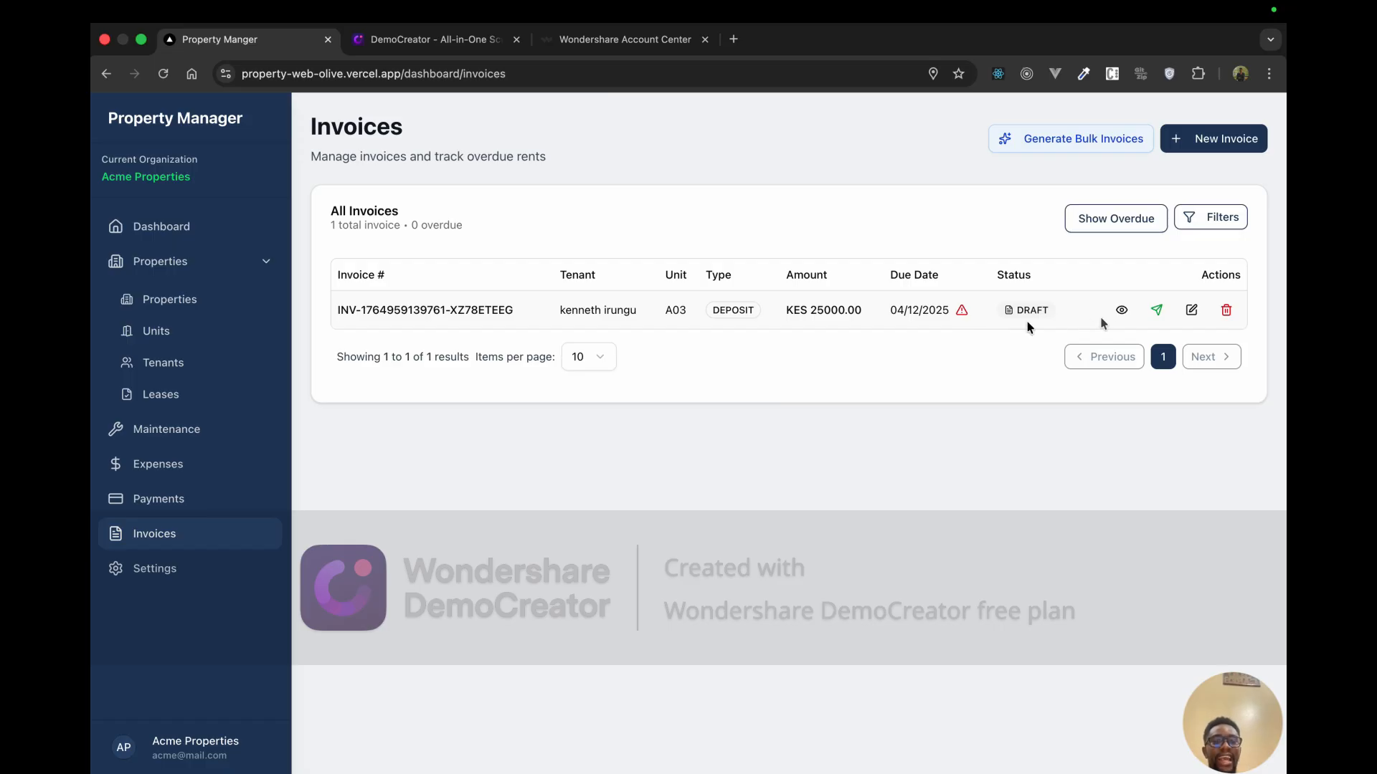
Step: Open the new DRAFT invoice's details page and scroll through it
left_click(912, 326)
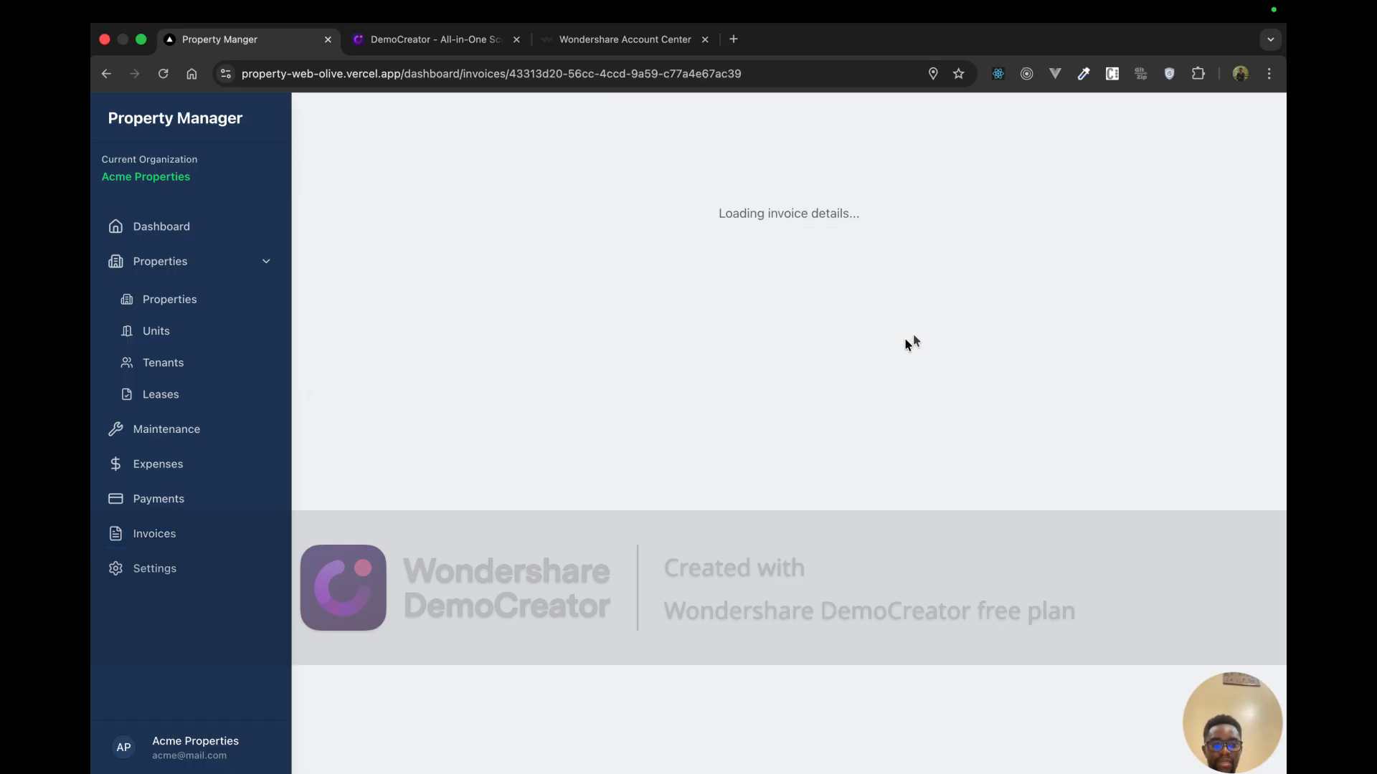
scroll(681, 509, "down", 1)
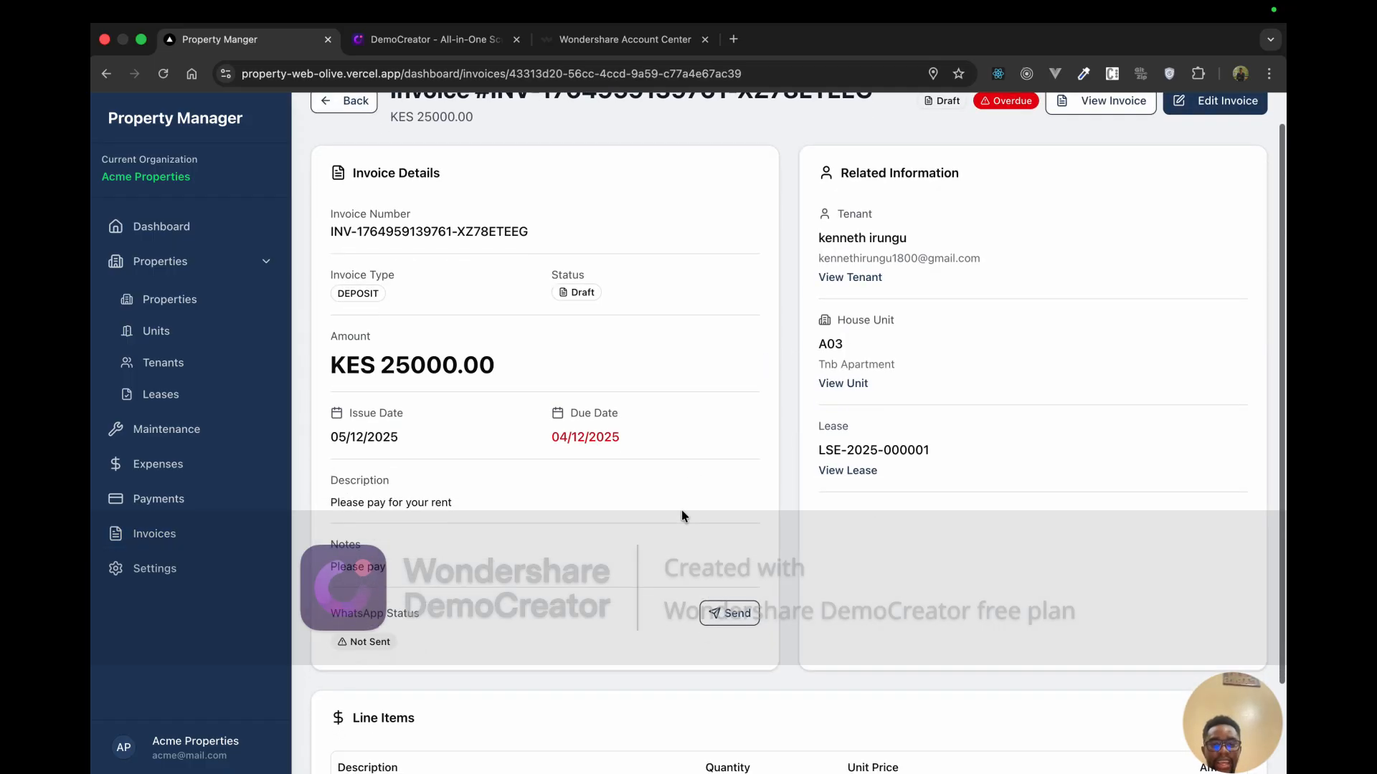
scroll(682, 512, "down", 5)
scroll(692, 498, "up", 6)
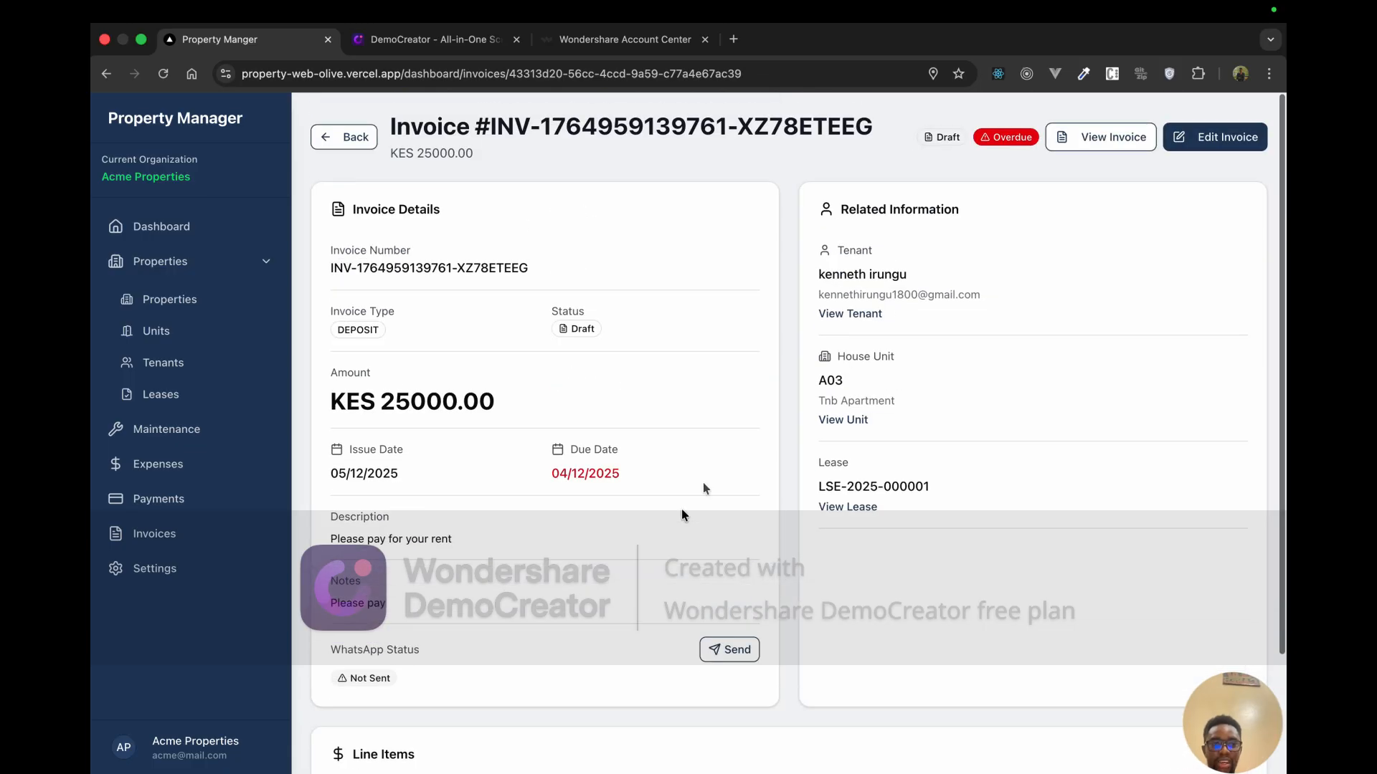
Step: Preview the tenant-facing invoice with the KES 25,000.00 previous balance, then check WhatsApp status Not Sent
left_click(1088, 144)
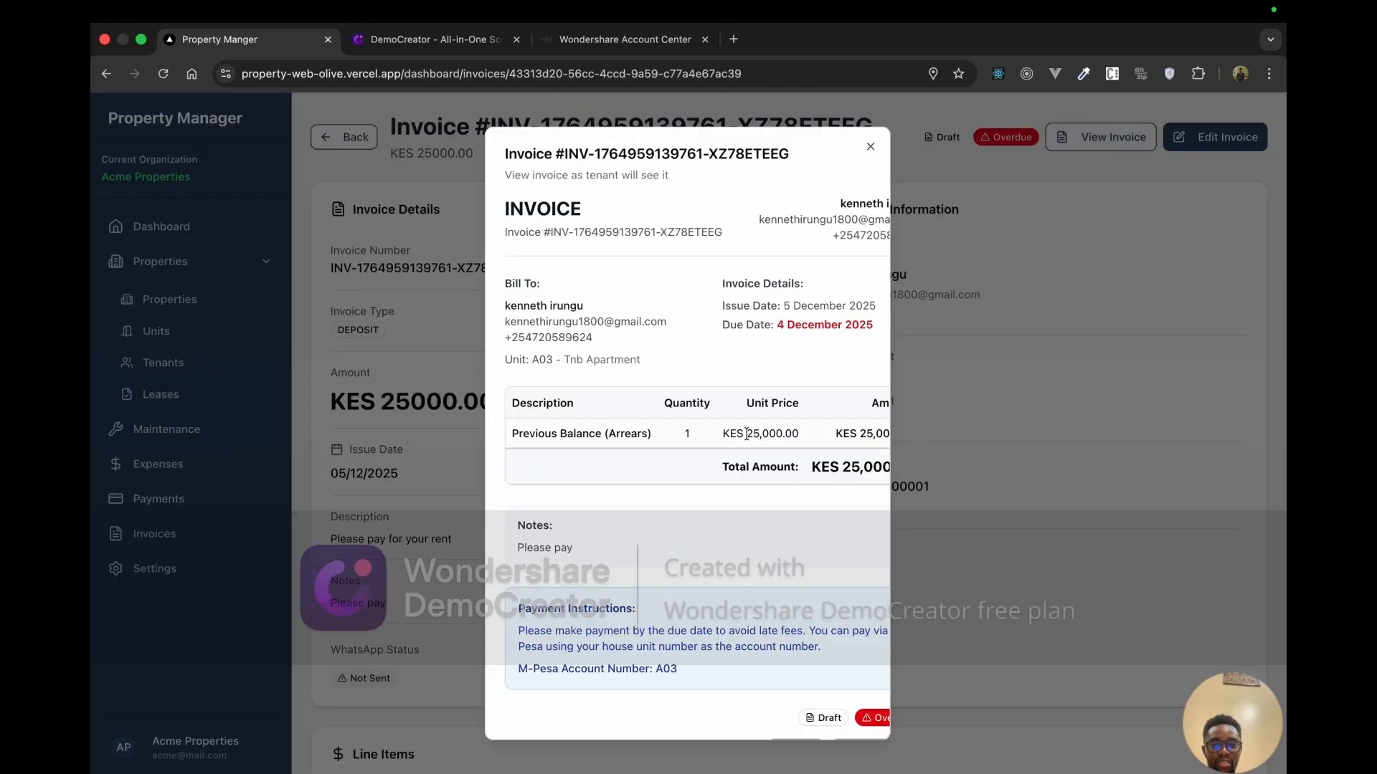
scroll(766, 396, "right", 2)
scroll(760, 408, "left", 2)
scroll(747, 434, "right", 2)
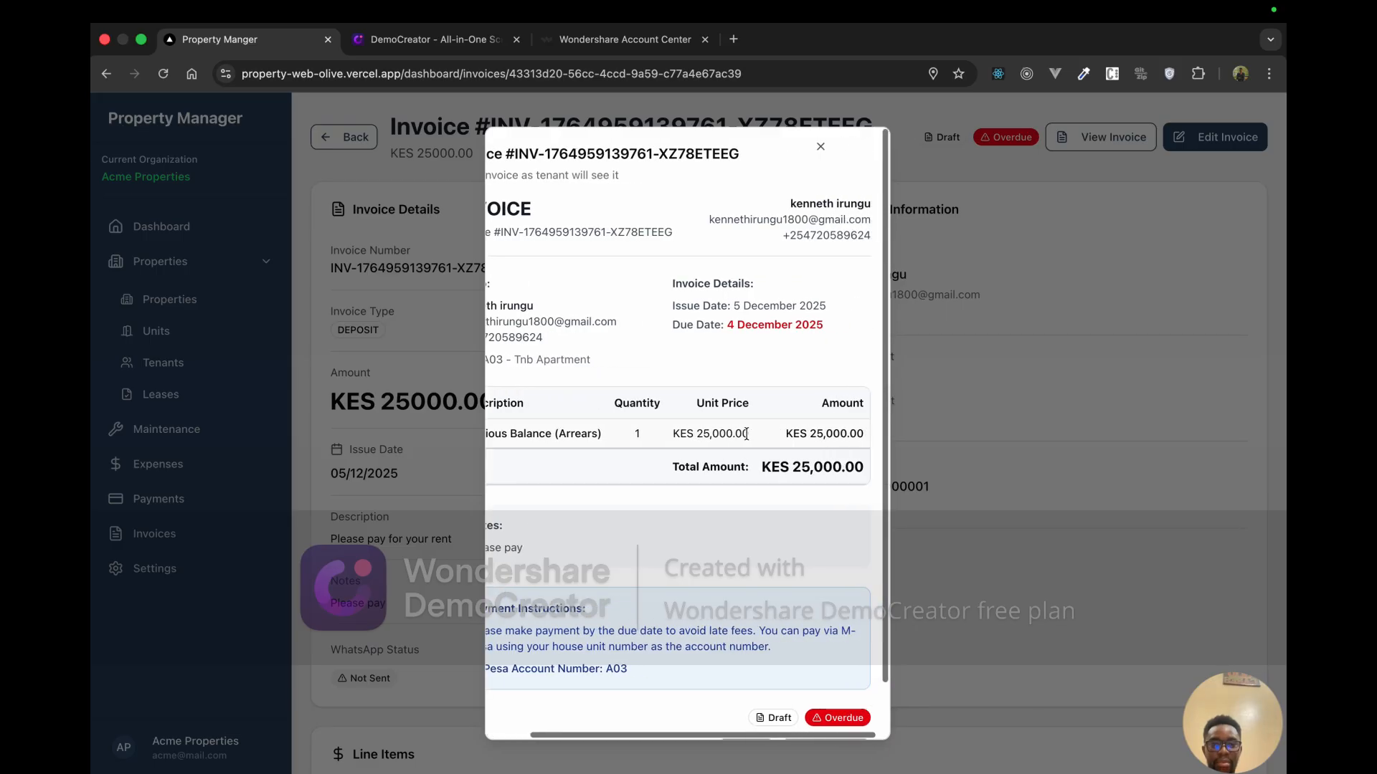
scroll(747, 434, "left", 2)
scroll(746, 434, "right", 2)
scroll(746, 434, "down", 1)
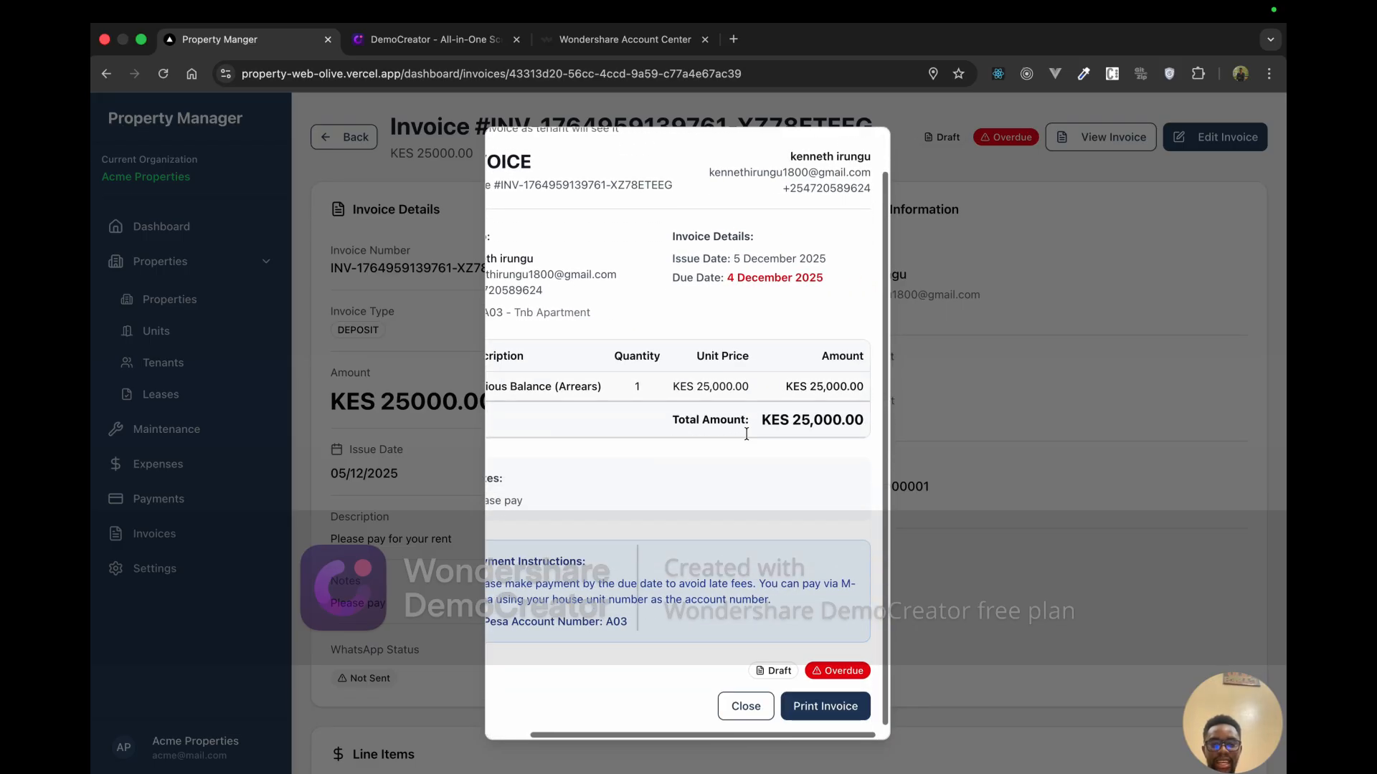
scroll(747, 433, "left", 2)
left_click(800, 712)
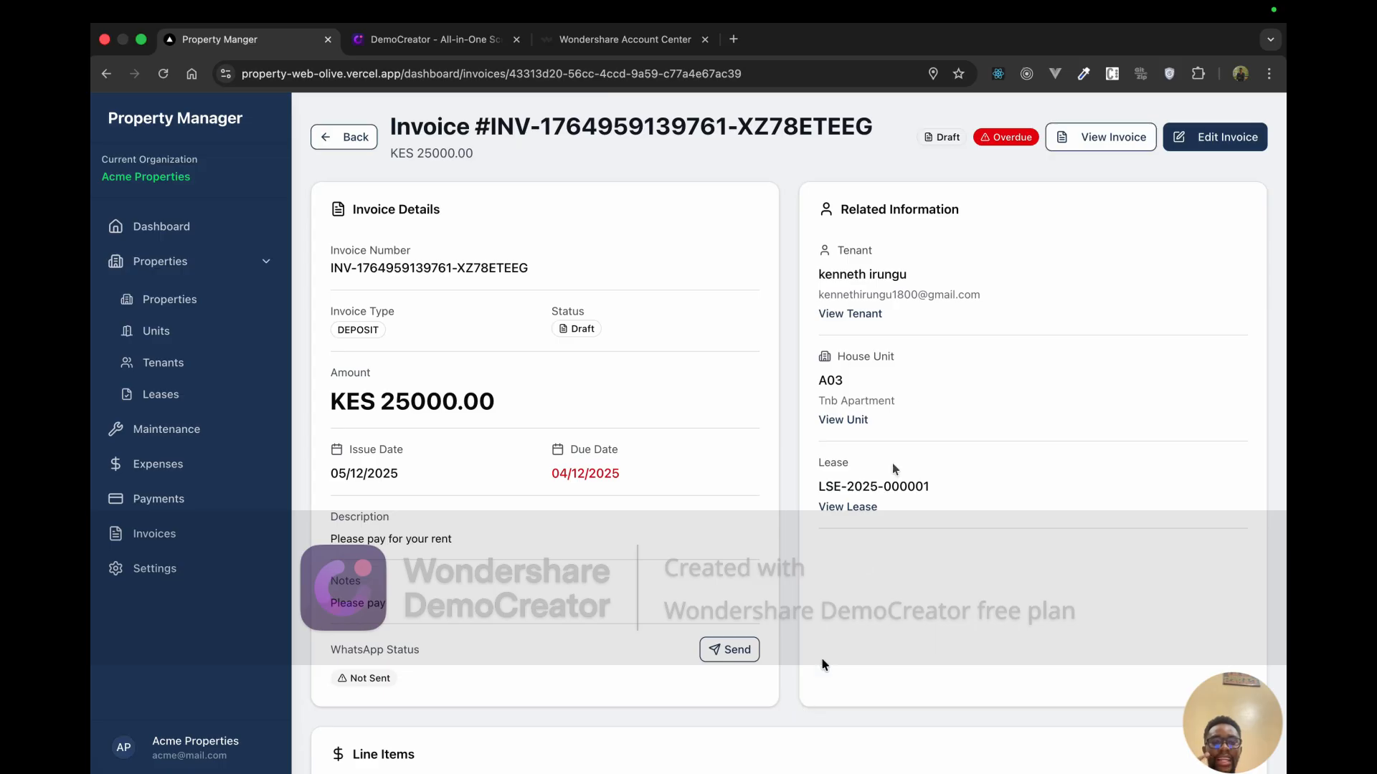
scroll(729, 506, "down", 2)
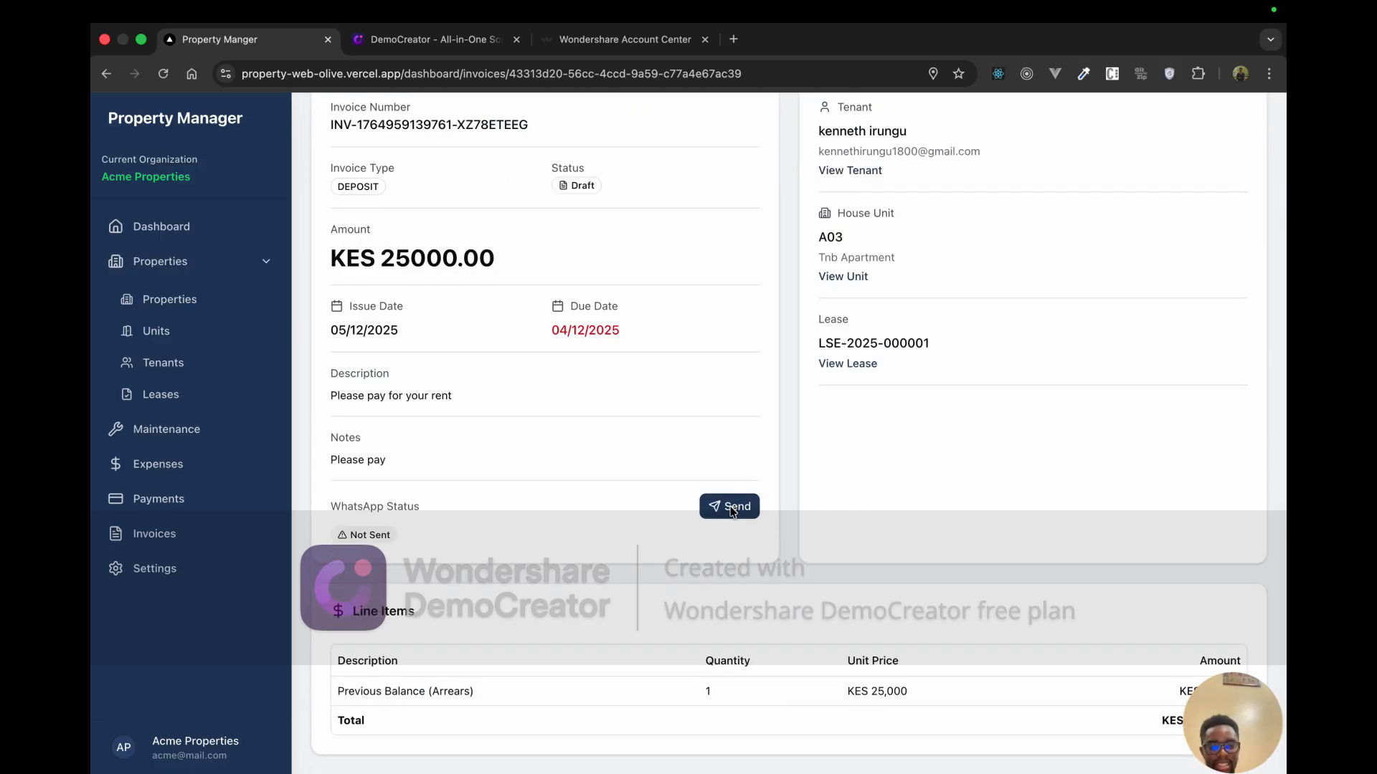
Step: Send the invoice to the tenant's prefilled WhatsApp number so its status becomes Sent
left_click(735, 506)
left_click(638, 388)
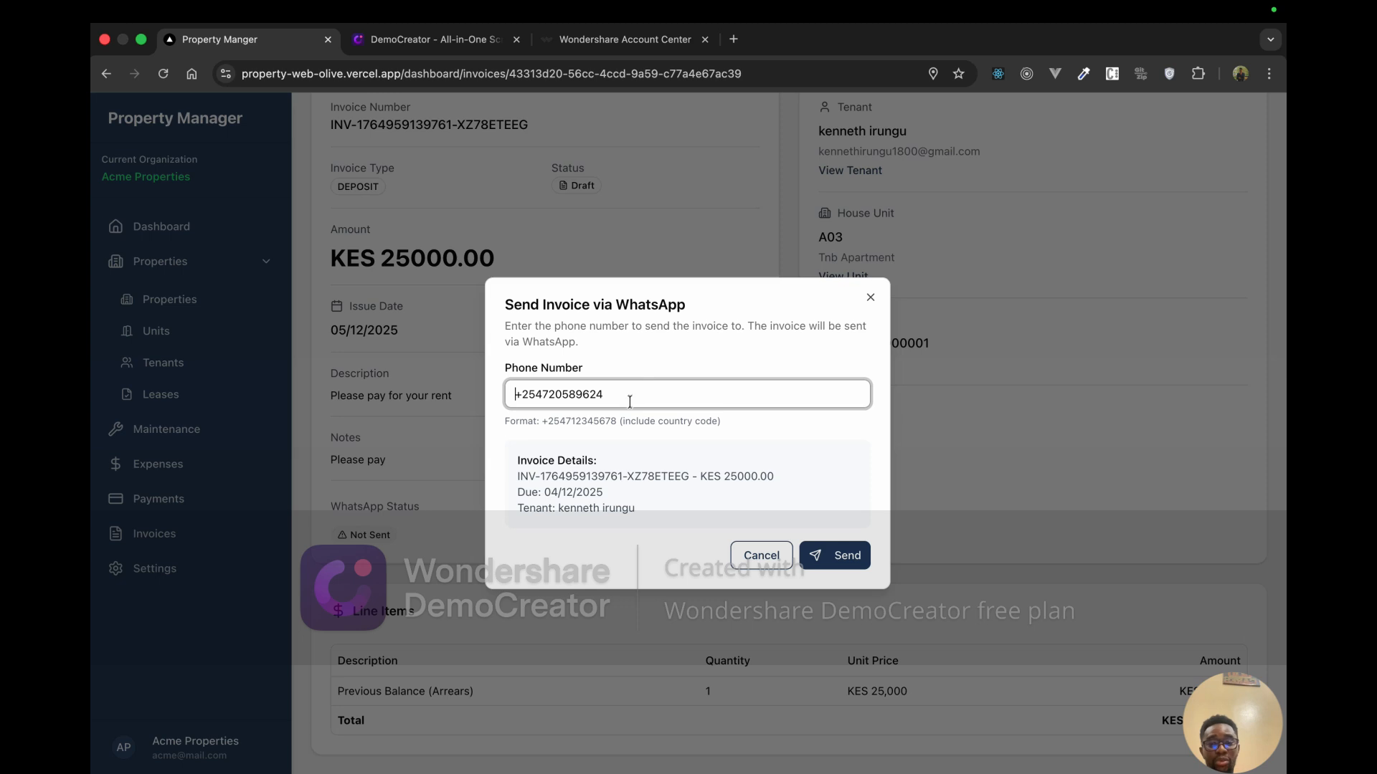
left_click(853, 557)
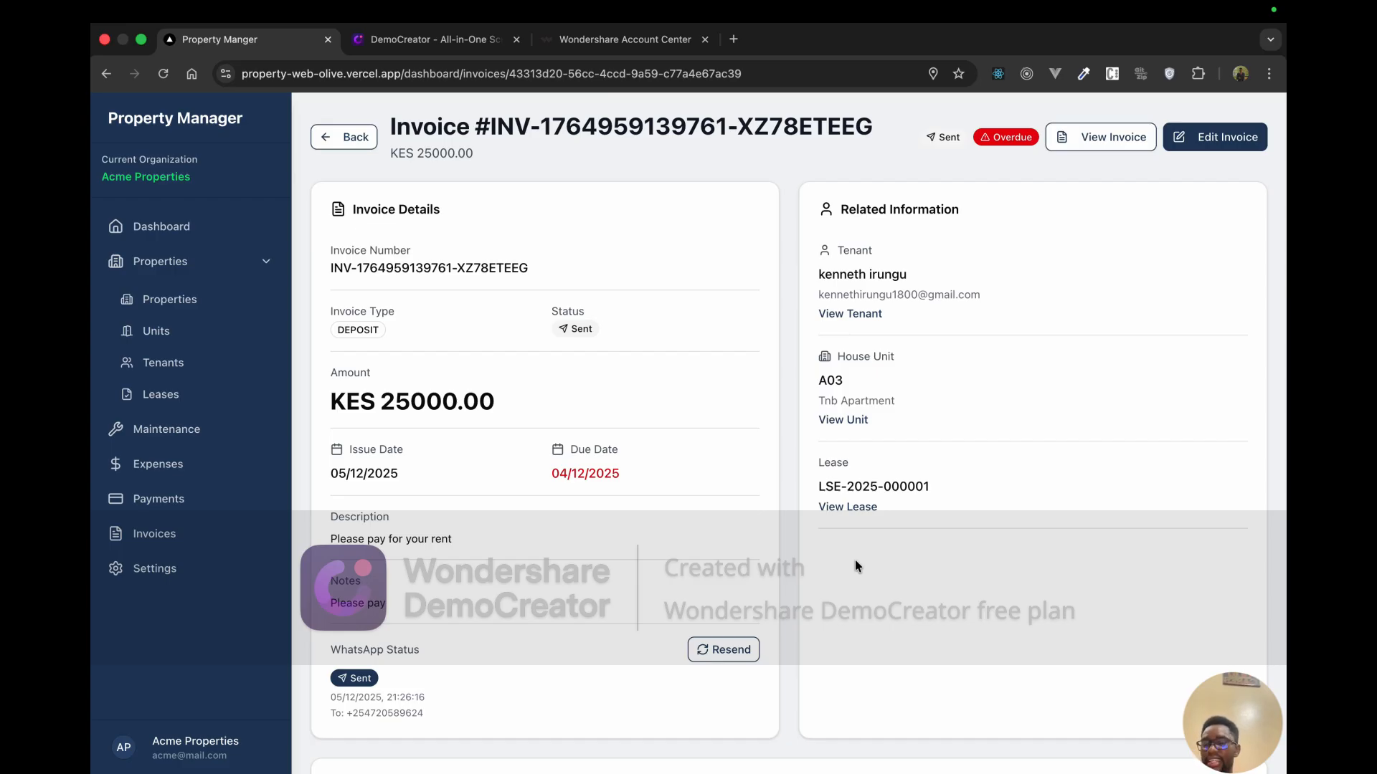
key("ctrl+Up")
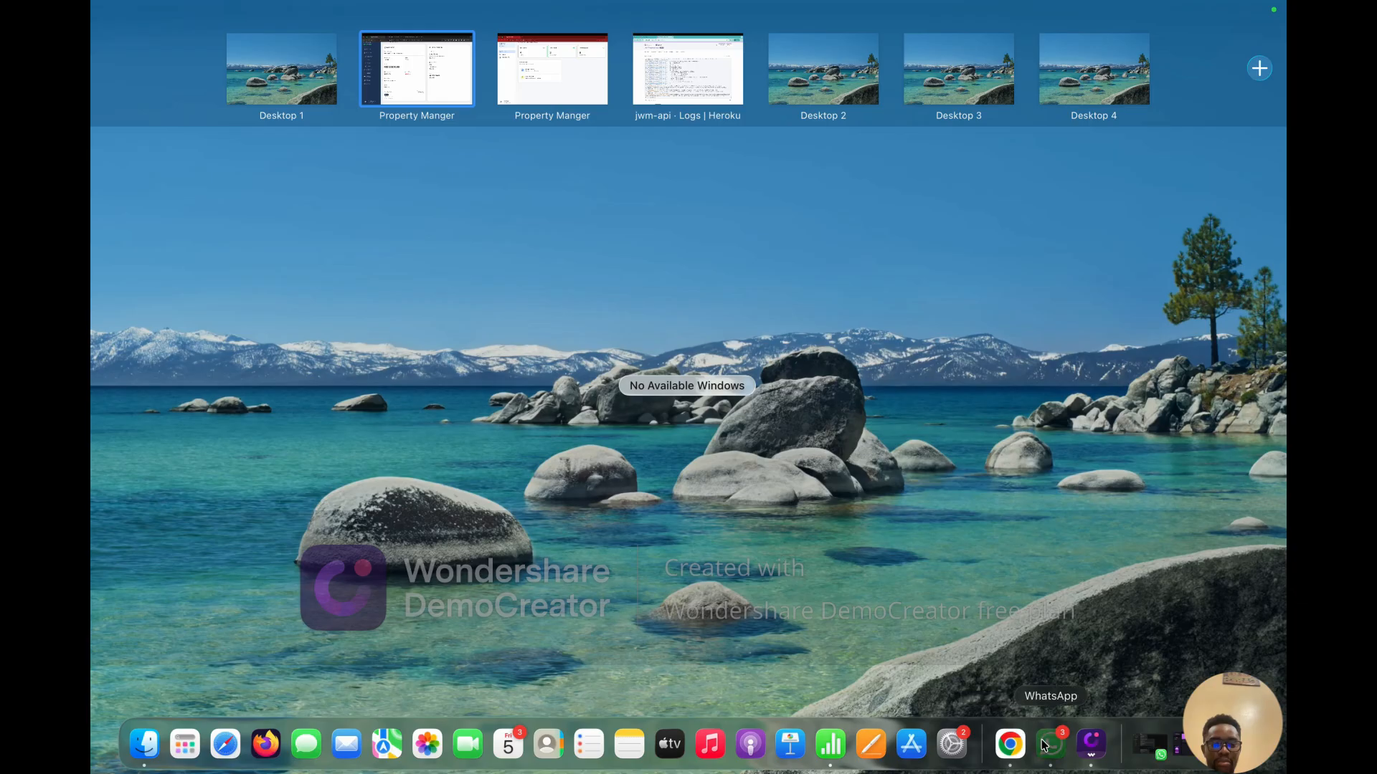
Step: Switch to WhatsApp and expand the newest arrears invoice message with Read more
left_click(1051, 744)
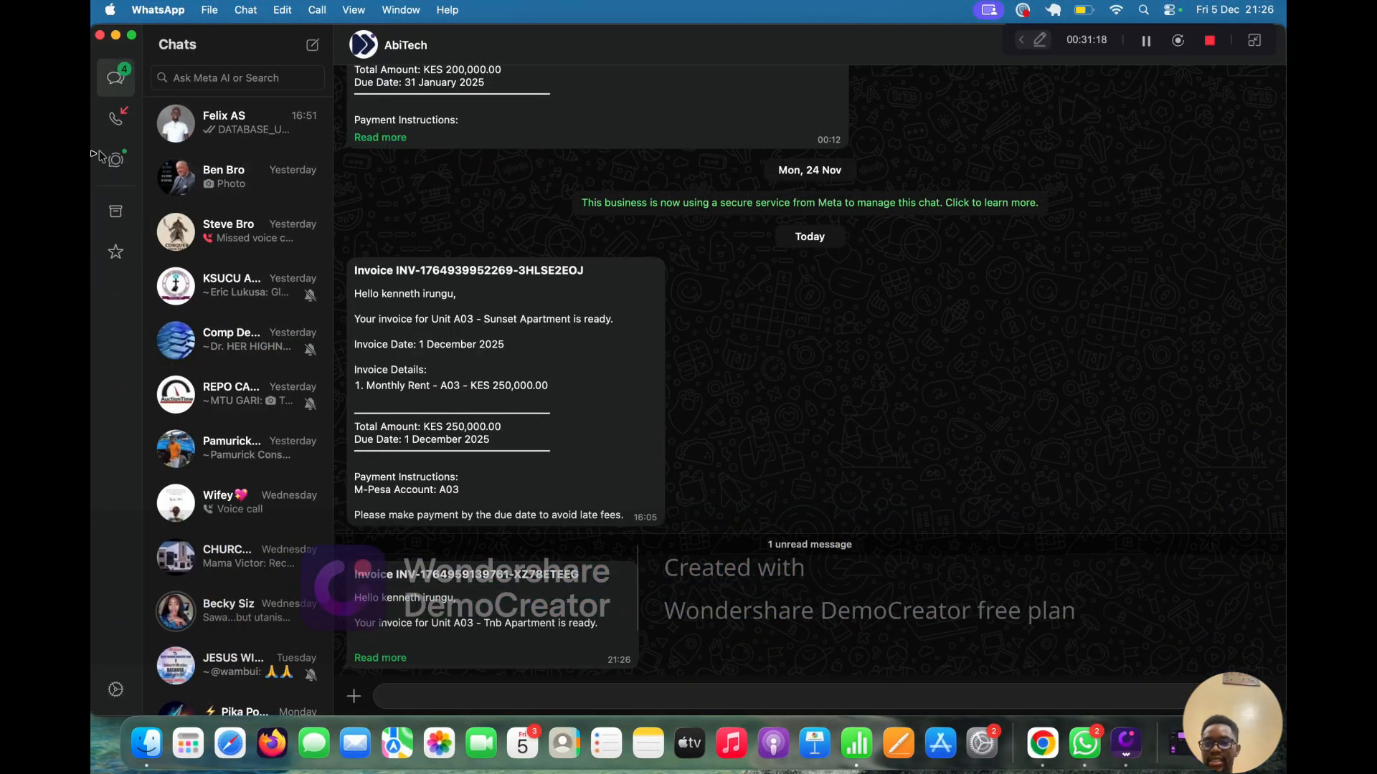
left_click(180, 77)
type("e")
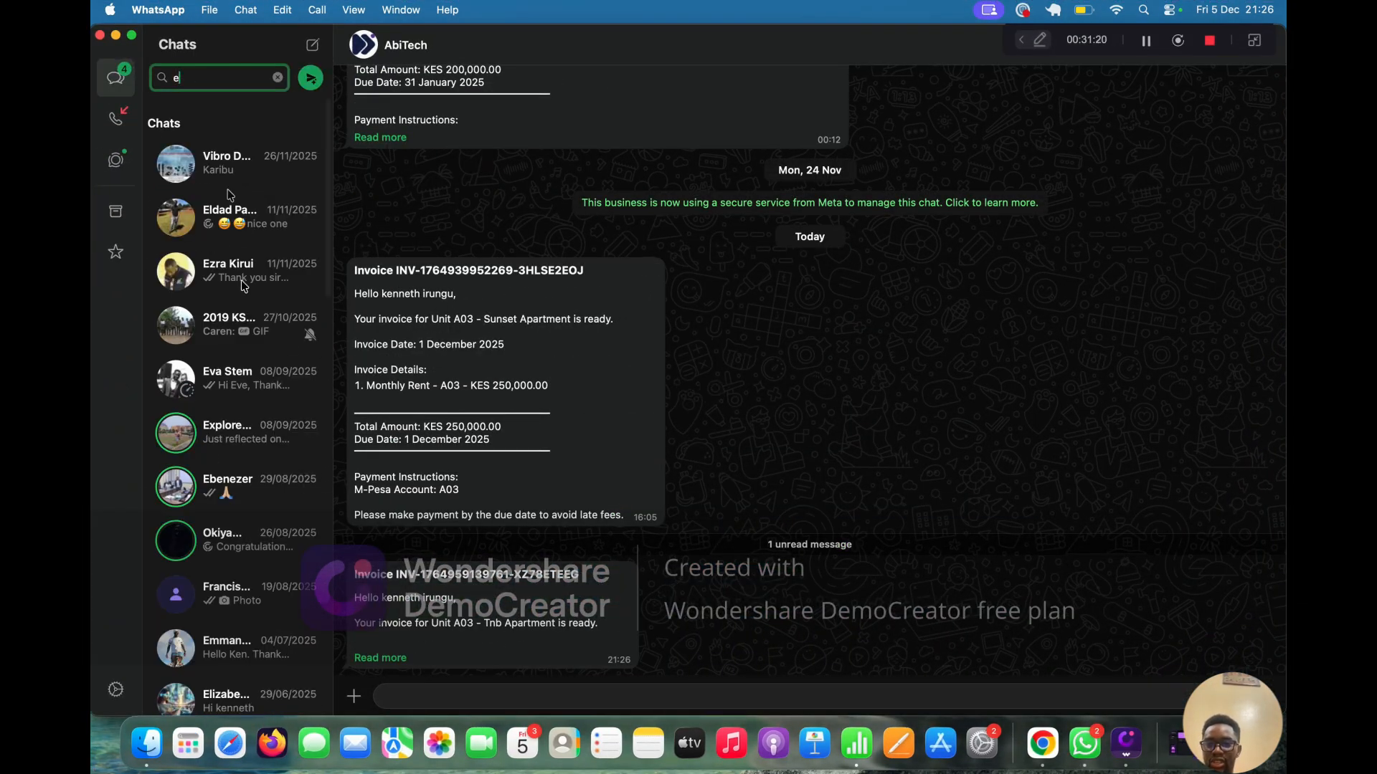
key("BackSpace")
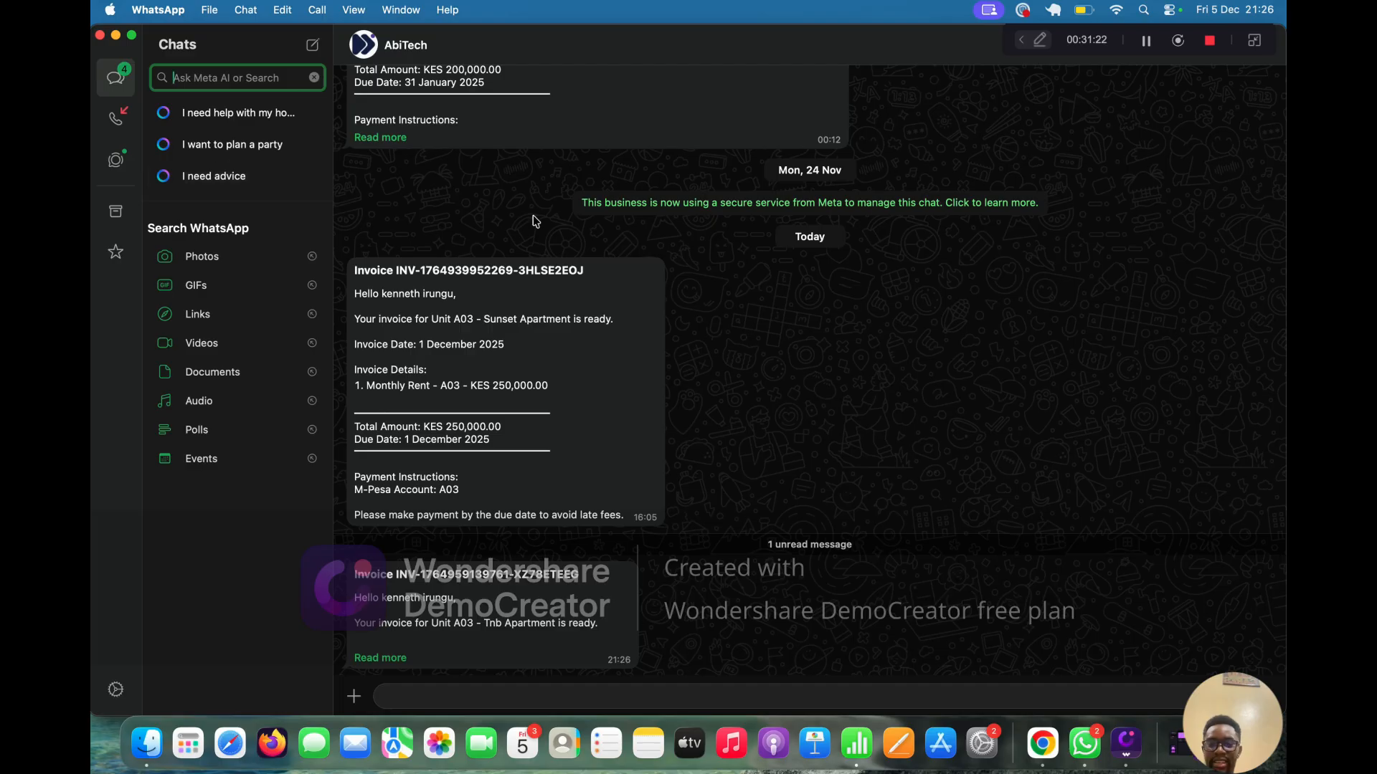
left_click(397, 658)
scroll(397, 658, "down", 5)
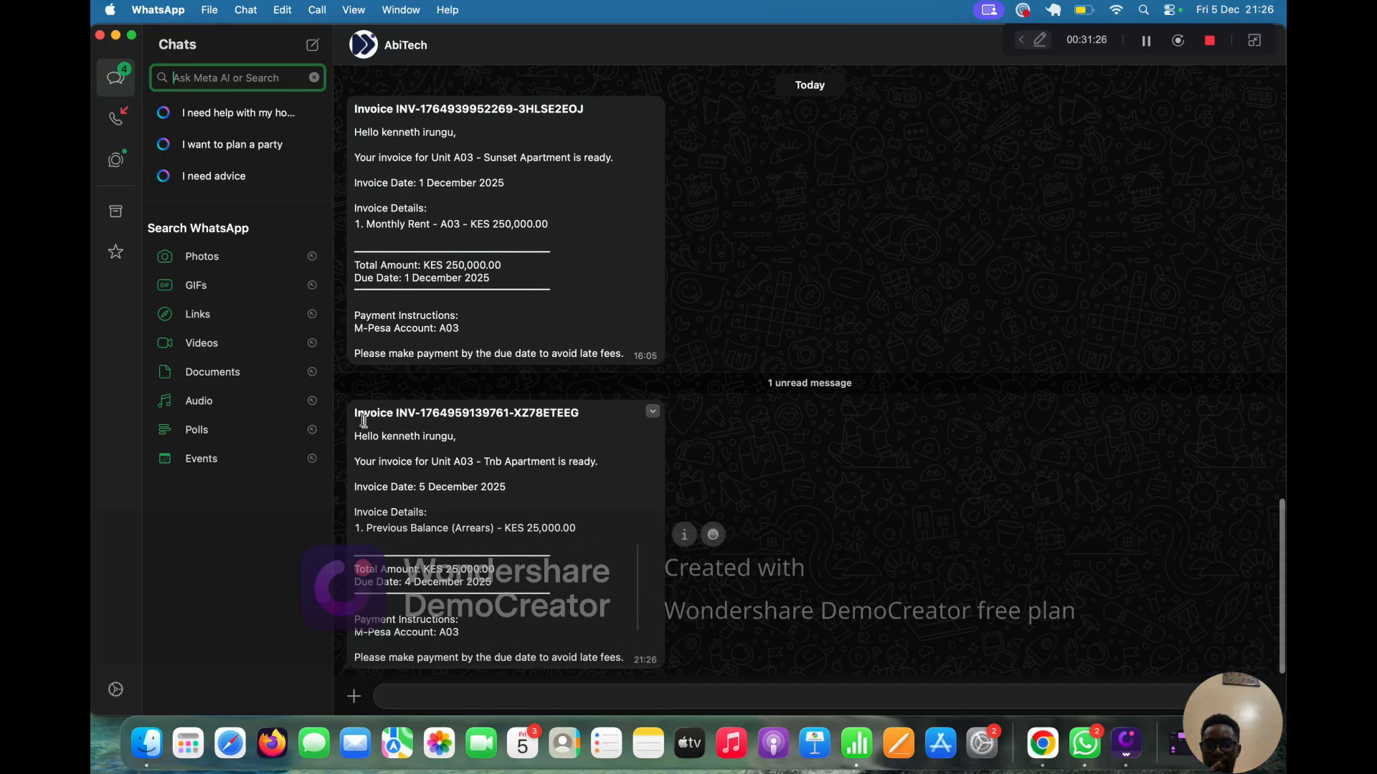
Step: Highlight the invoice's unit A03, date, KES 25,000.00 total, due date and late-fees lines
left_click_drag(358, 414, 482, 496)
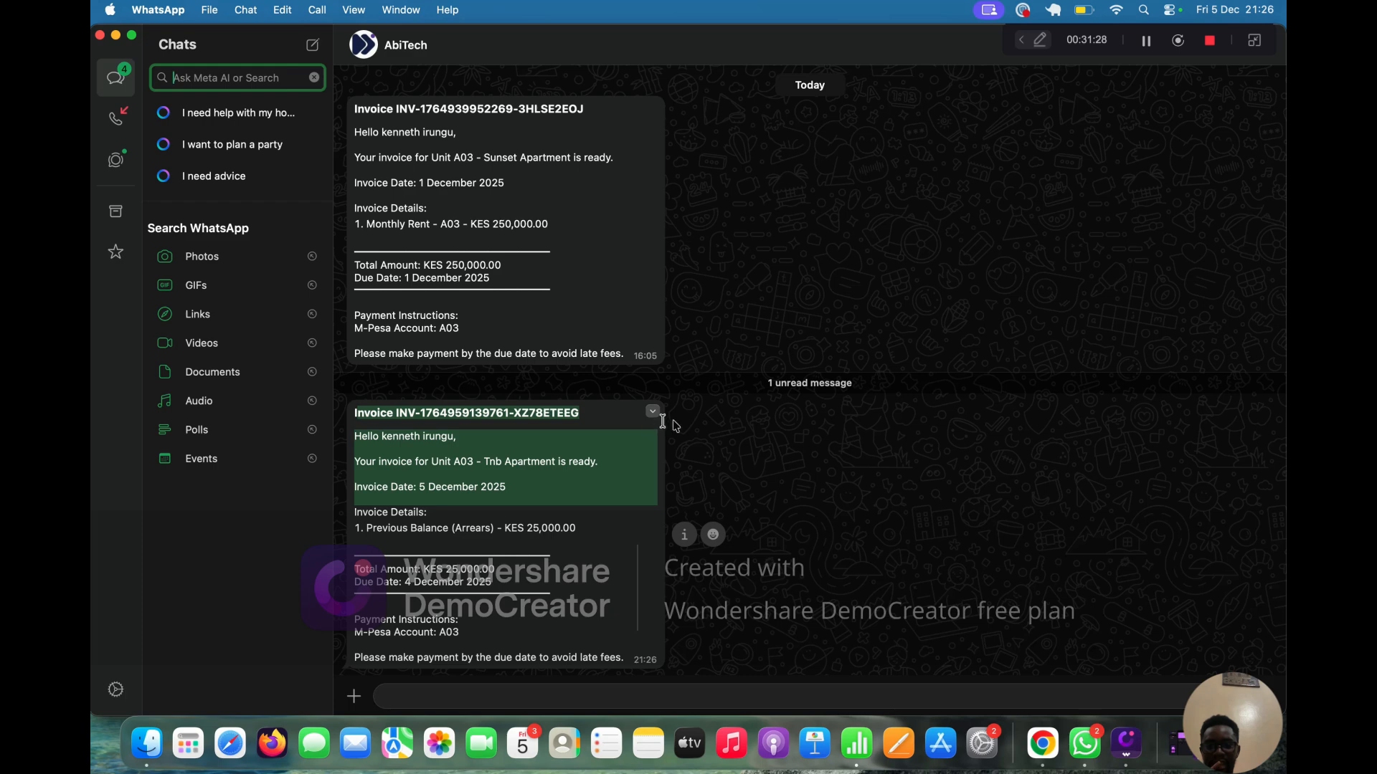
left_click(626, 664)
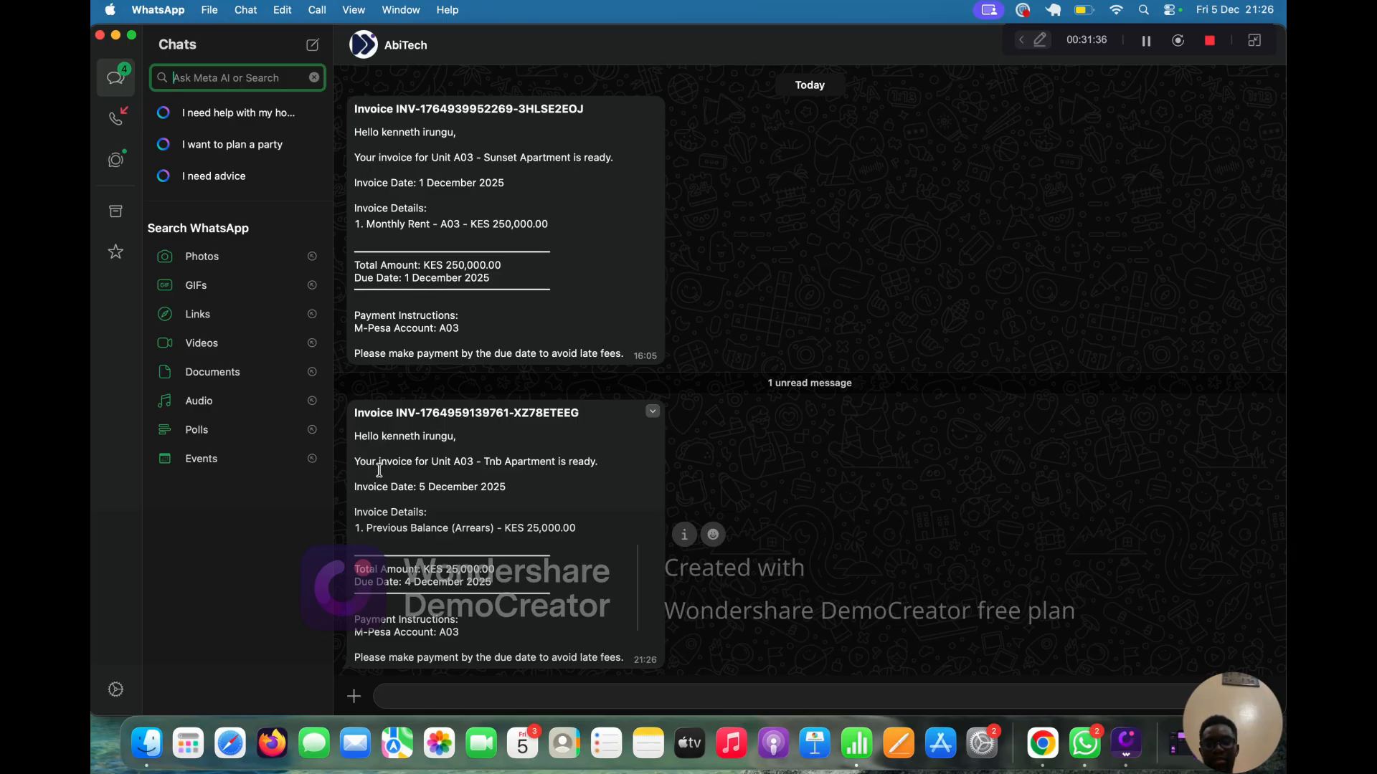
triple_click(454, 467)
left_click_drag(451, 499, 410, 524)
left_click_drag(534, 581, 374, 559)
left_click(434, 649)
left_click_drag(372, 662, 509, 656)
key("ctrl+Up")
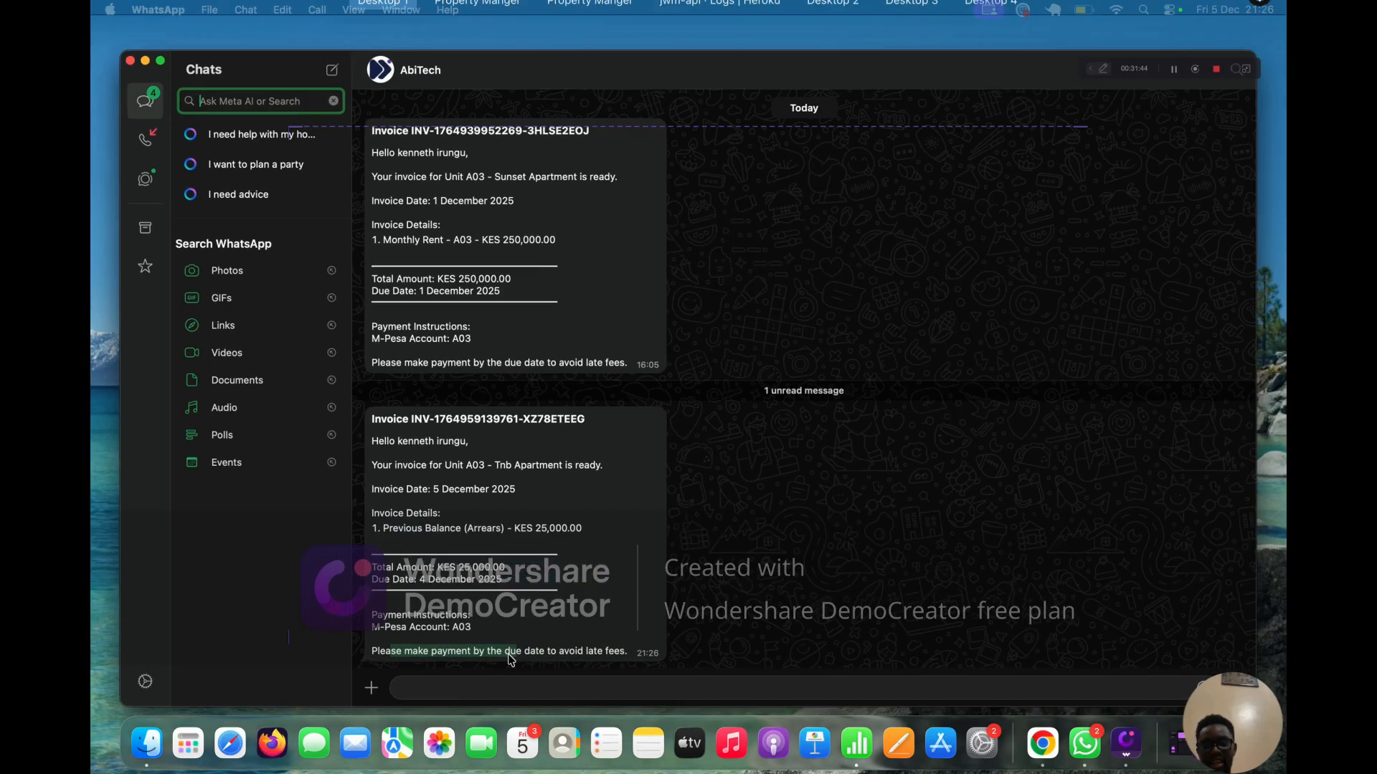
Step: Return to Property Manager and open the tenant's profile from the Tenants list
mouse_move(653, 65)
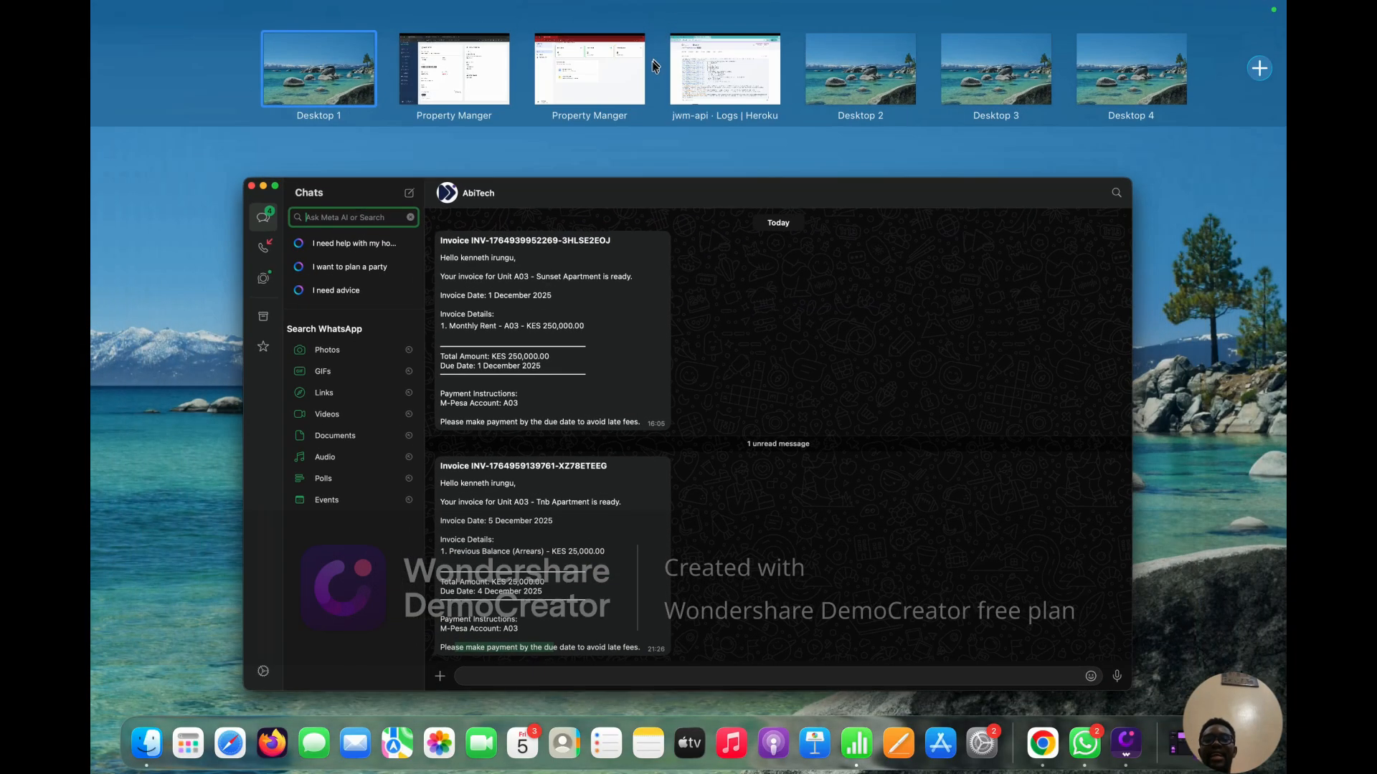
left_click(505, 93)
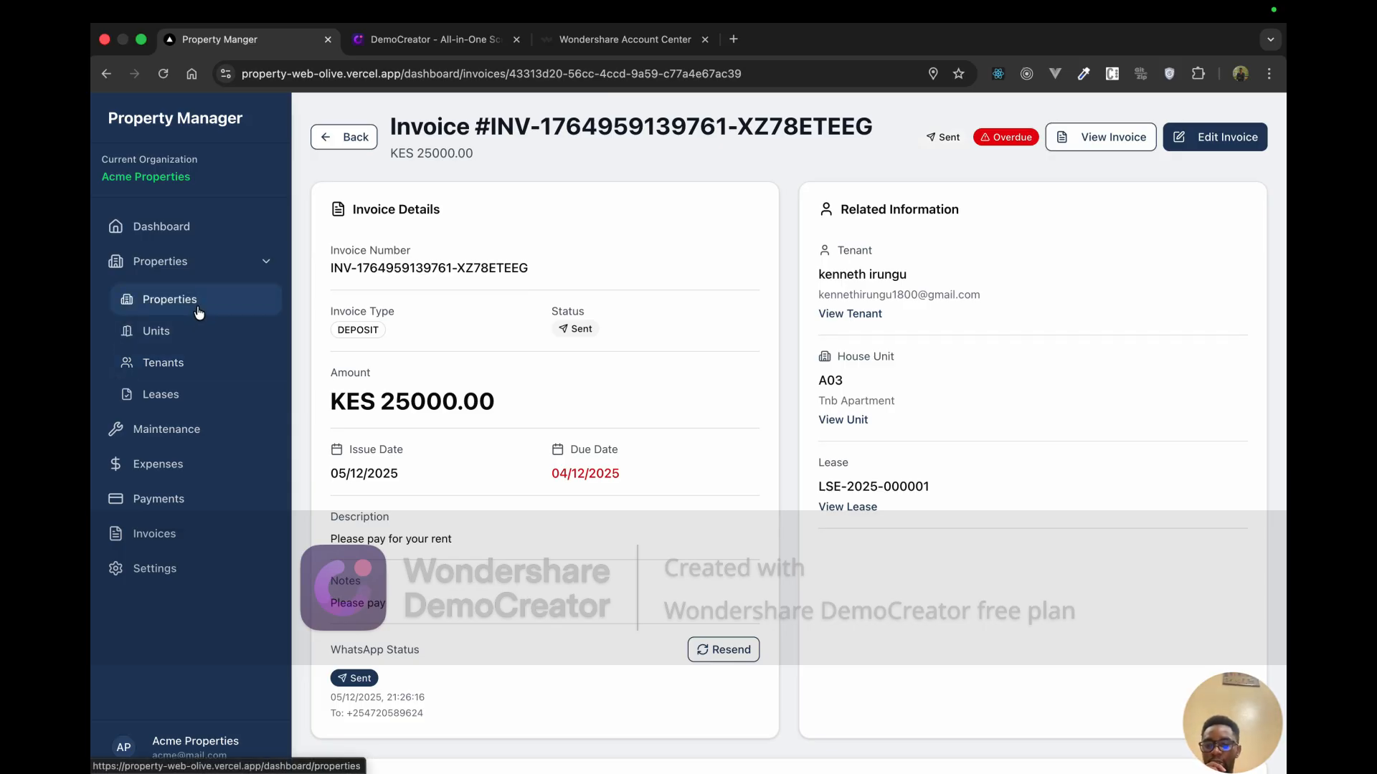
left_click(197, 362)
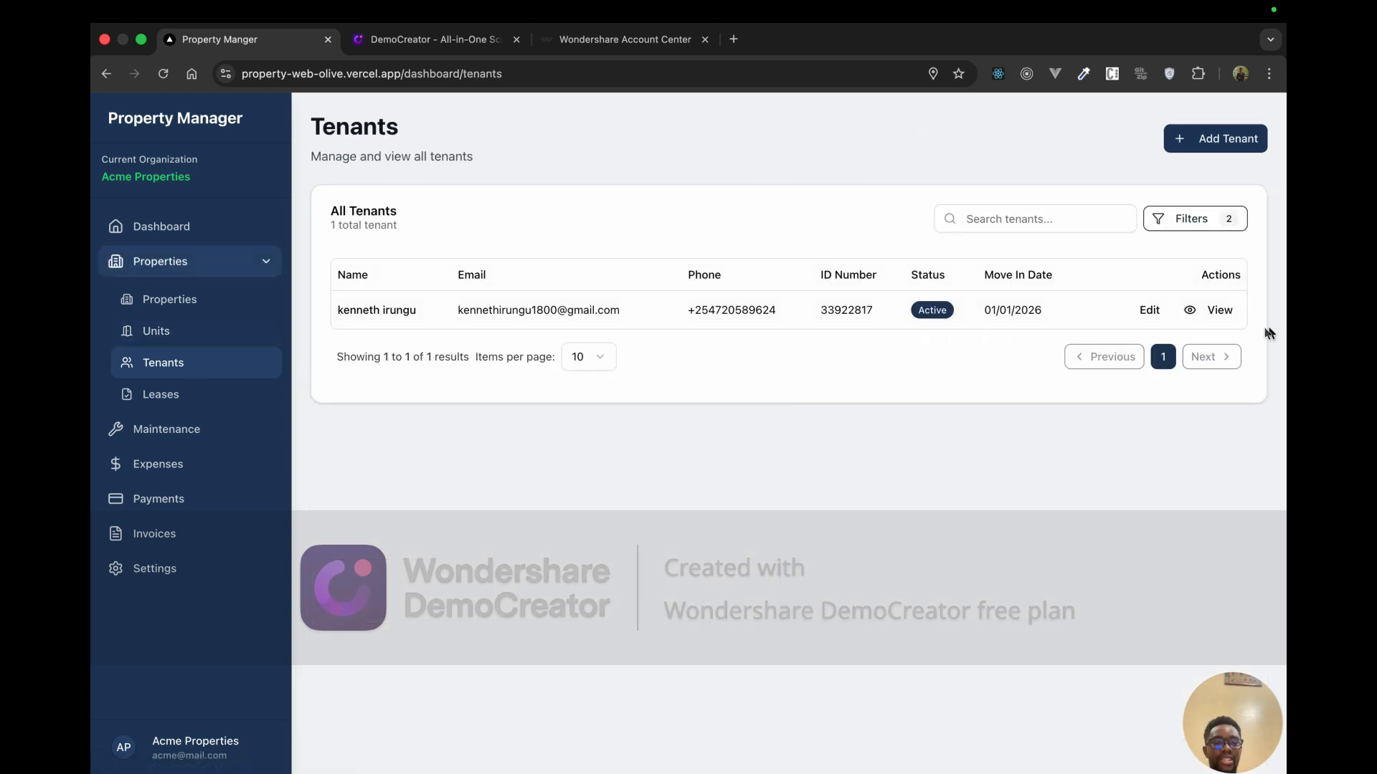
left_click(1185, 316)
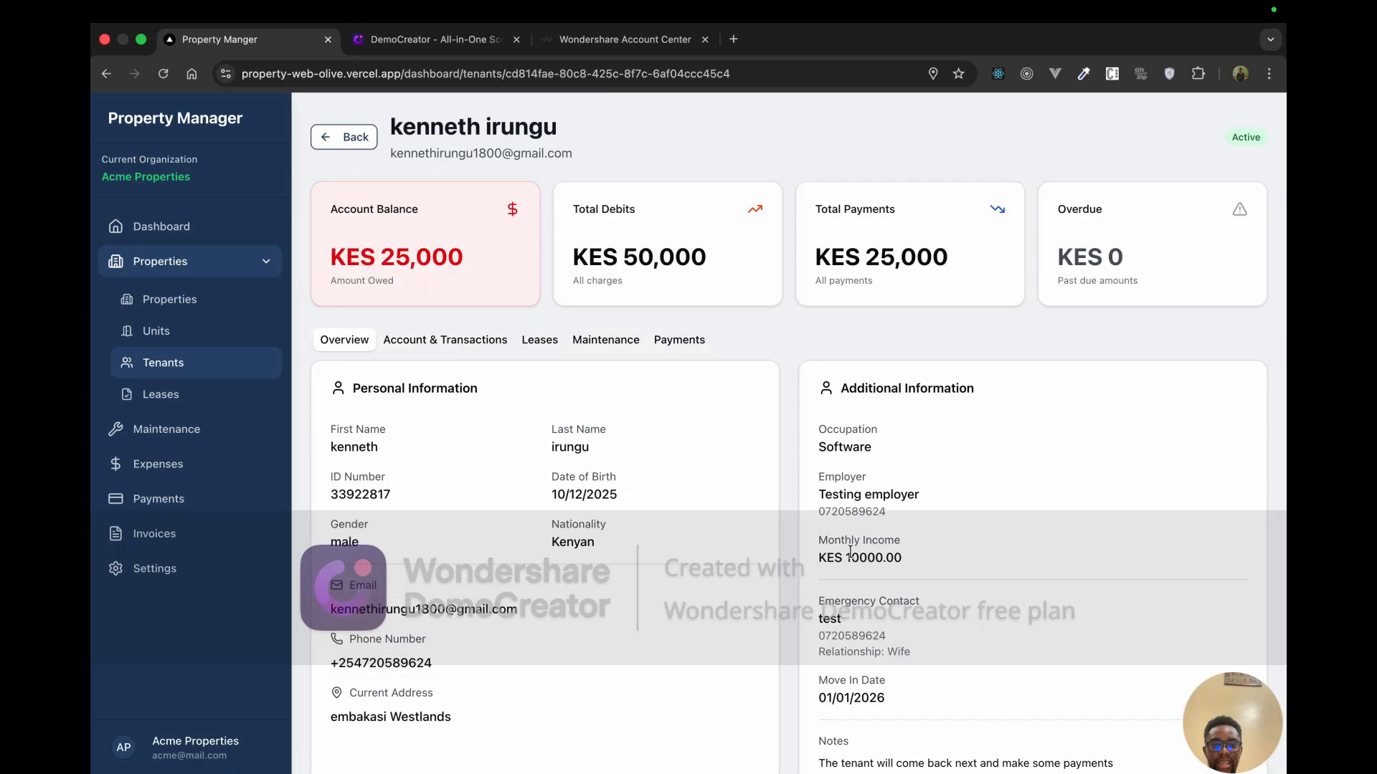
Step: Start a payment from the Payments tab, accepting suggested M-Pesa receipt, phone and transaction reference
scroll(717, 401, "down", 1)
left_click(679, 304)
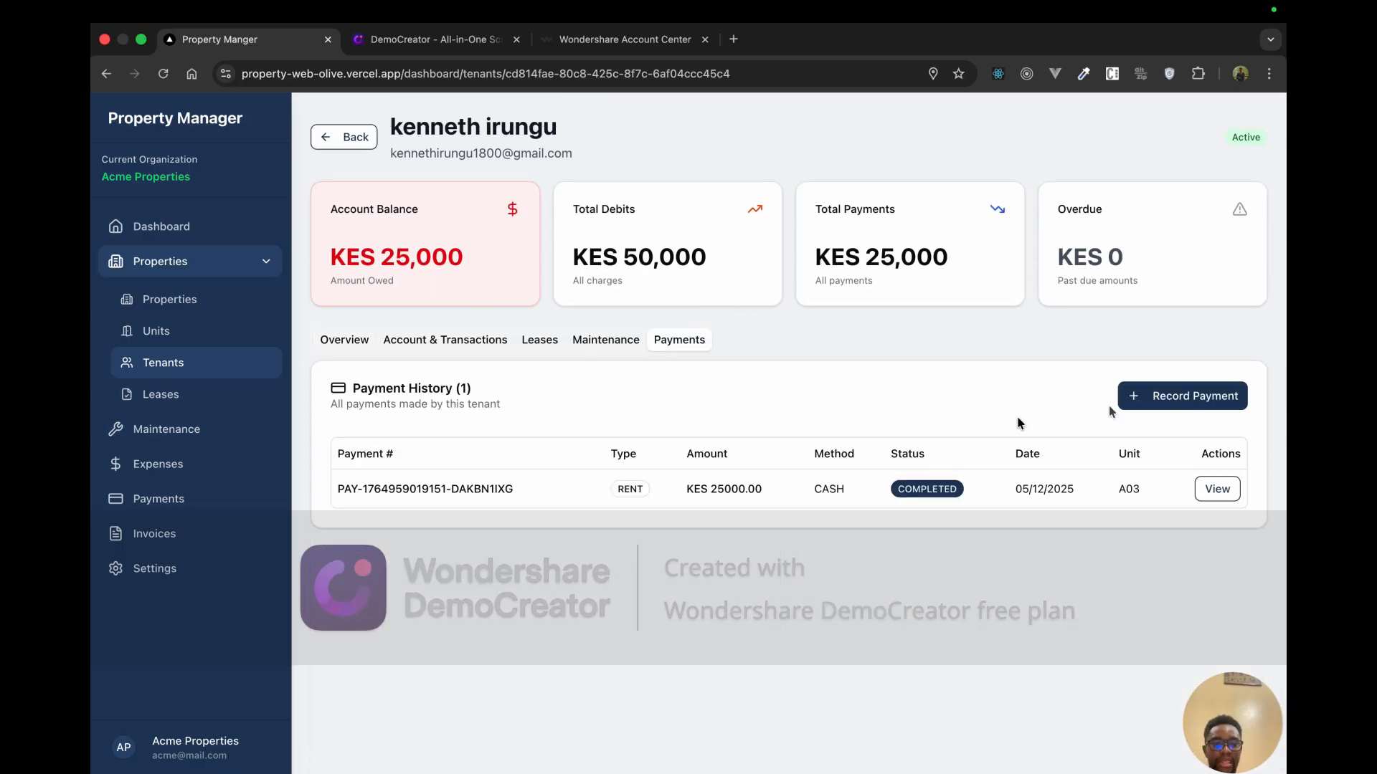
left_click(1212, 396)
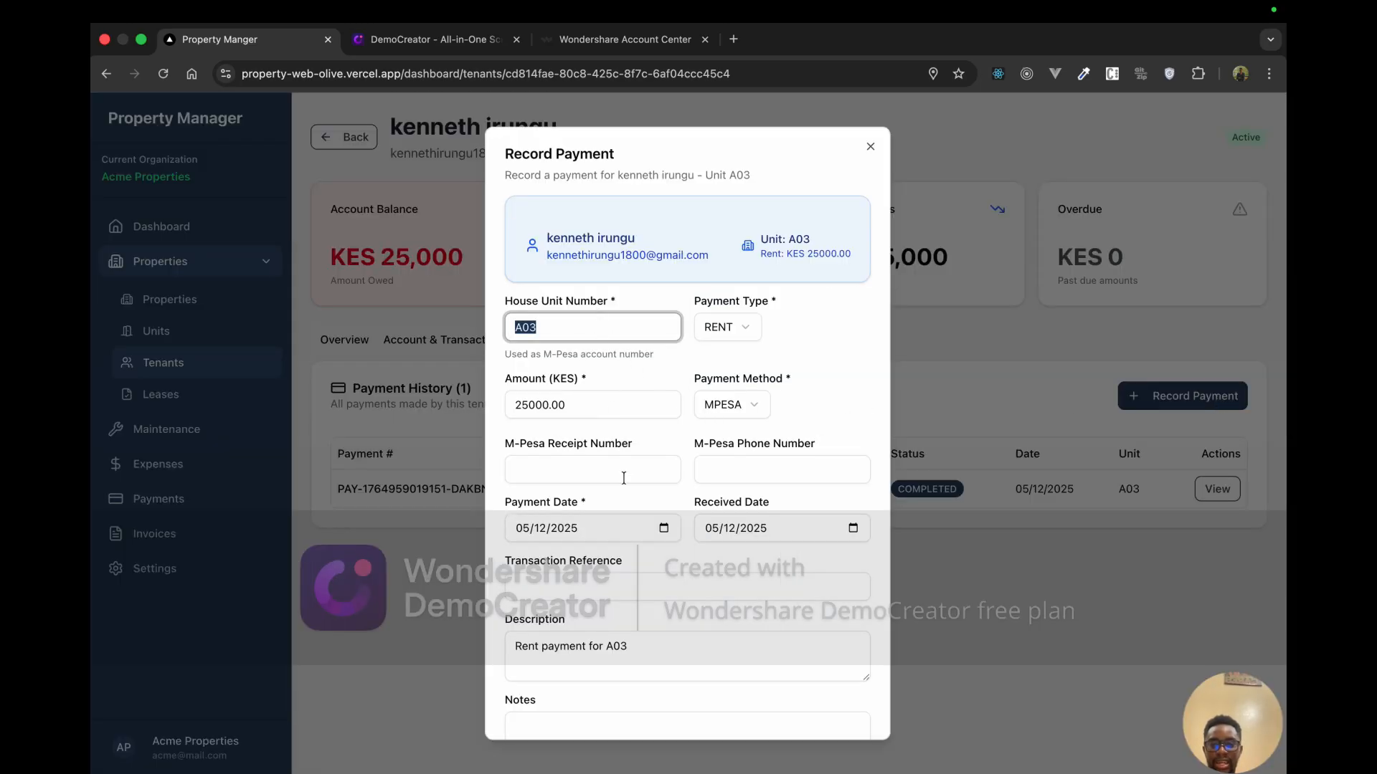
left_click(569, 470)
left_click(606, 508)
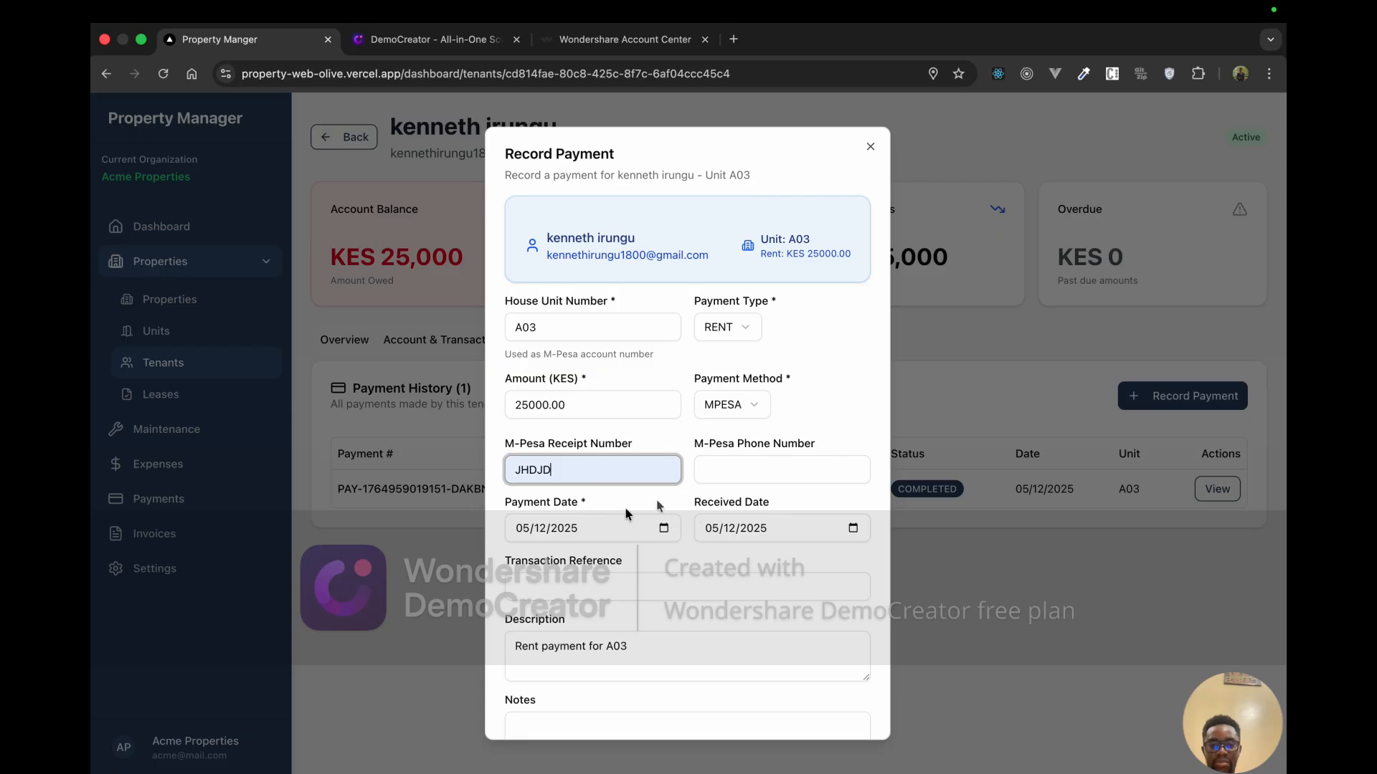
left_click(717, 470)
left_click(805, 511)
scroll(691, 608, "down", 1)
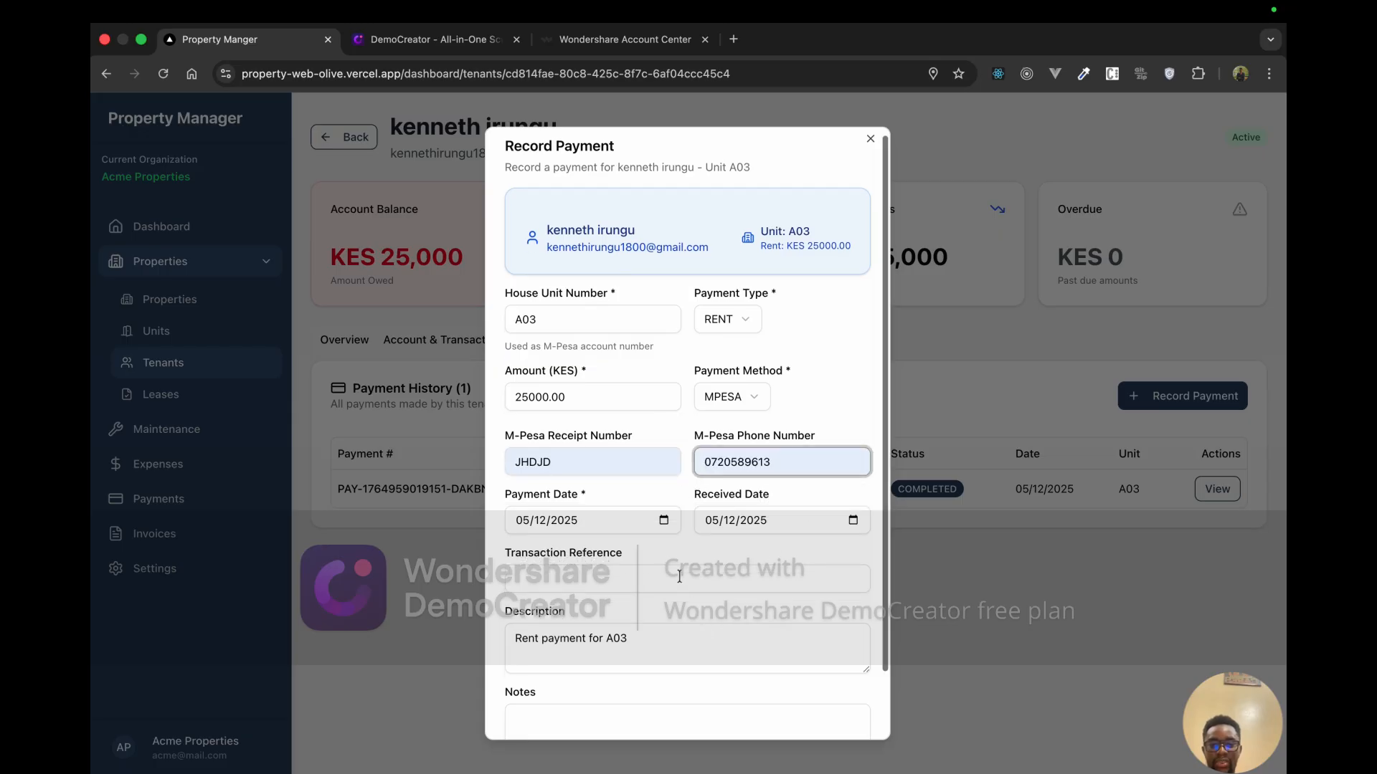
left_click(680, 578)
left_click(651, 618)
Step: Add the note 'Paid', save the payment, and check the KES 0 account balance
scroll(633, 665, "down", 1)
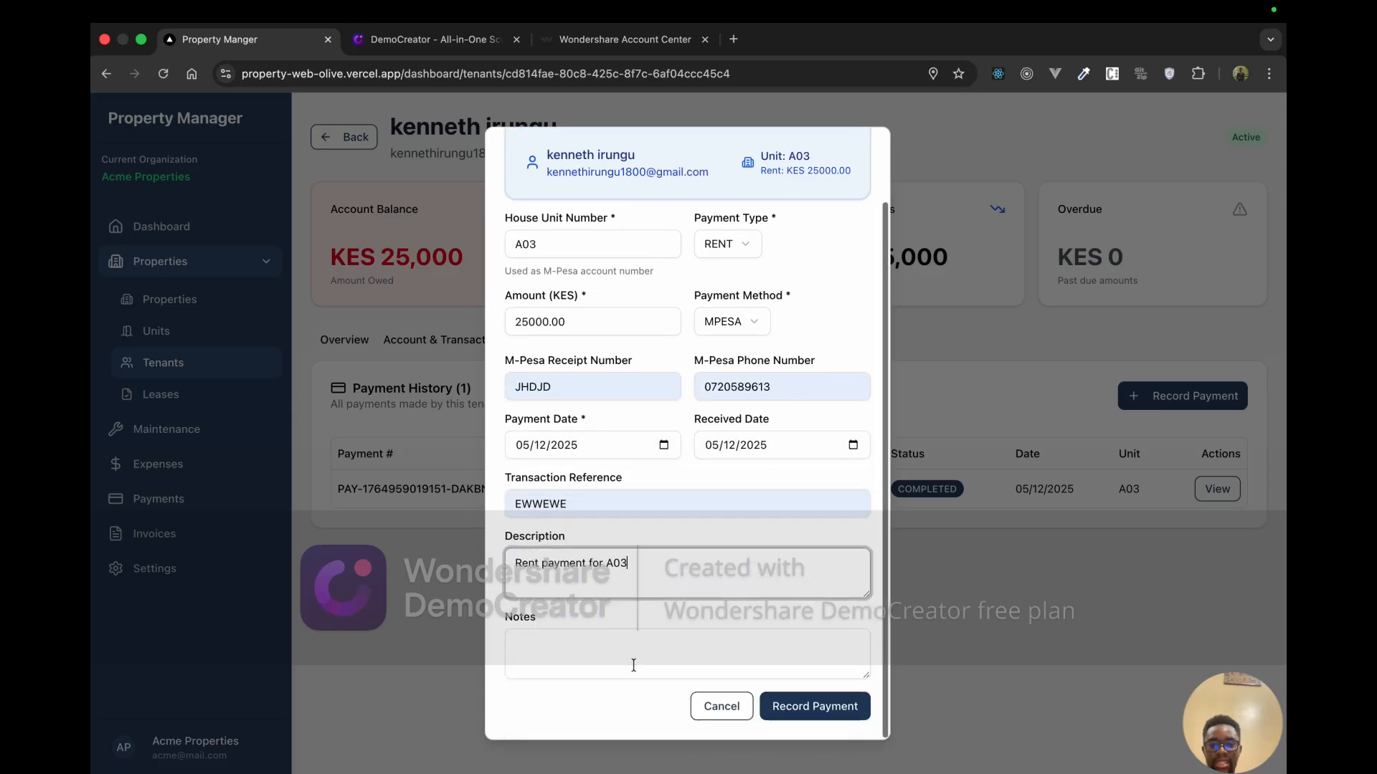
left_click(627, 651)
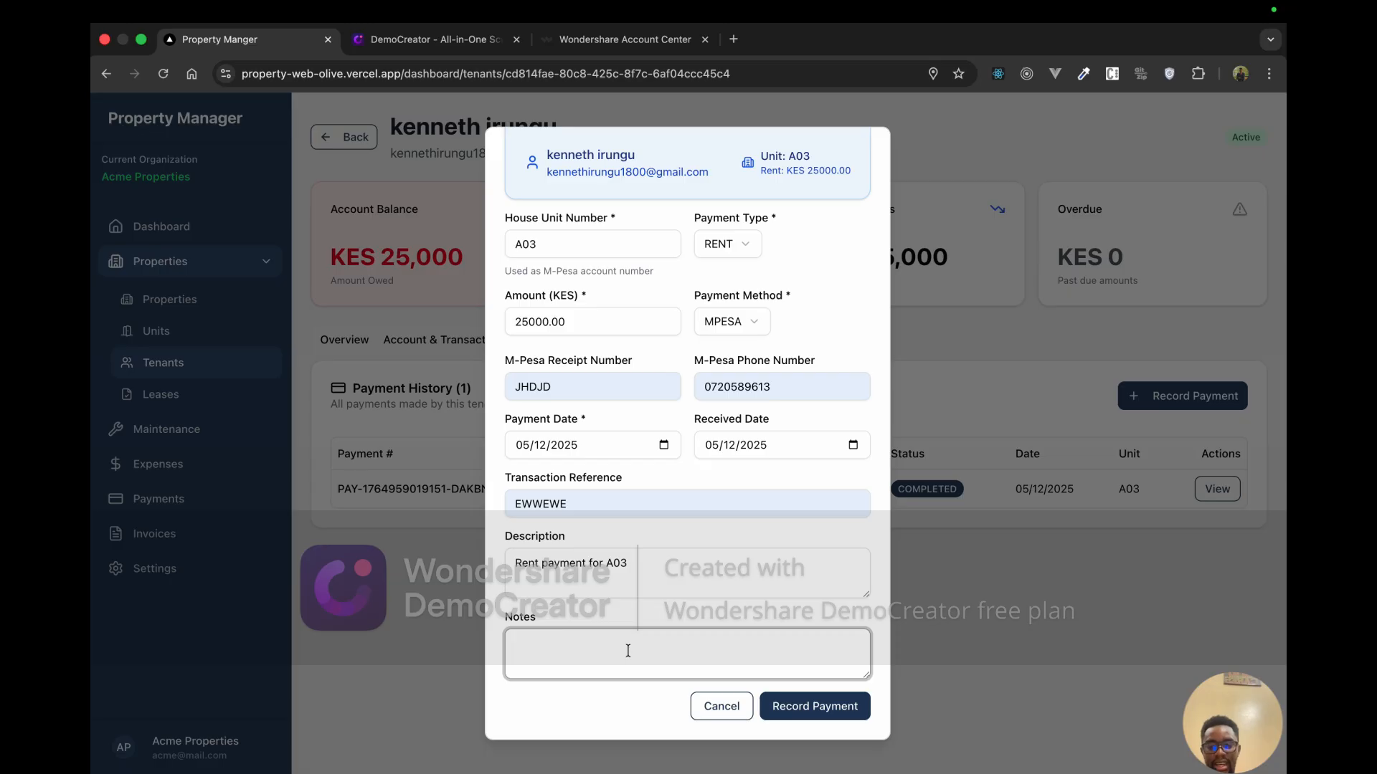
type("Paid")
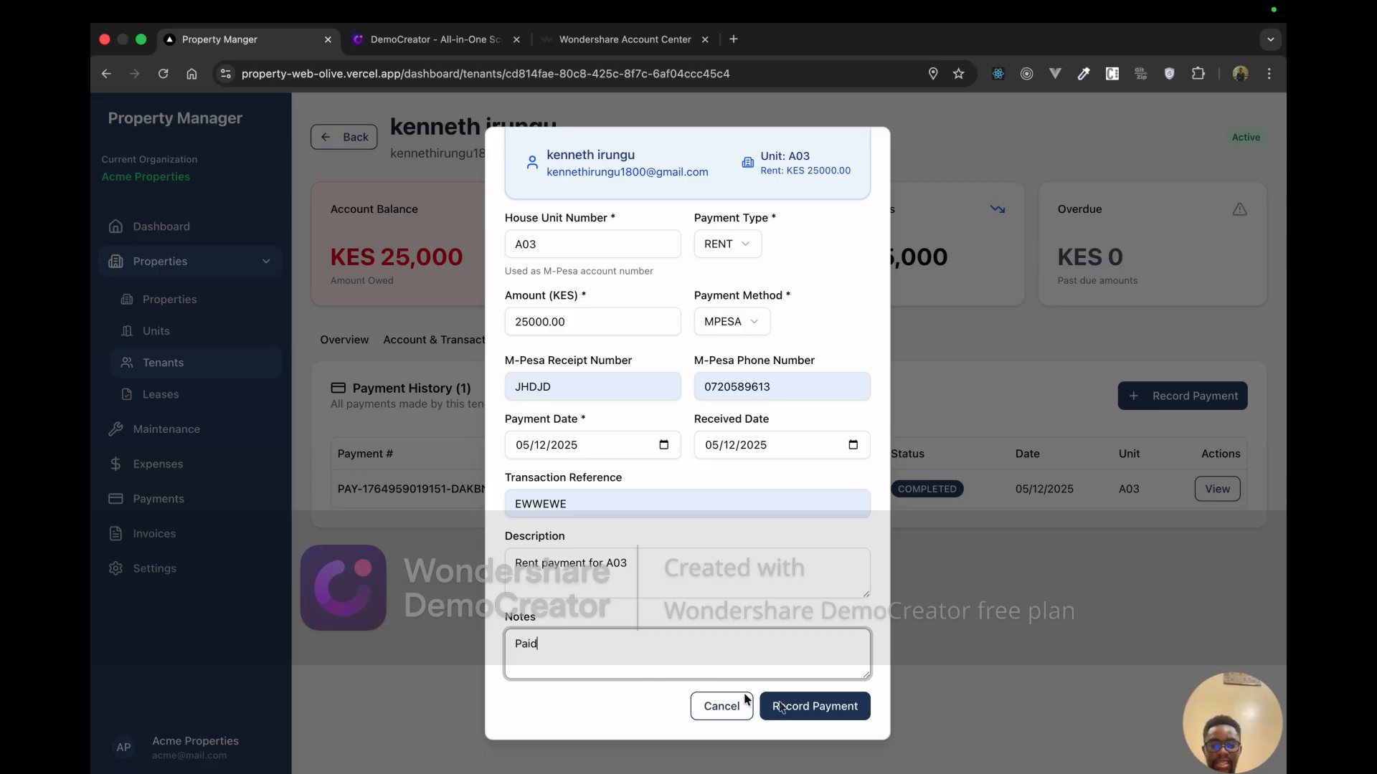
left_click(795, 709)
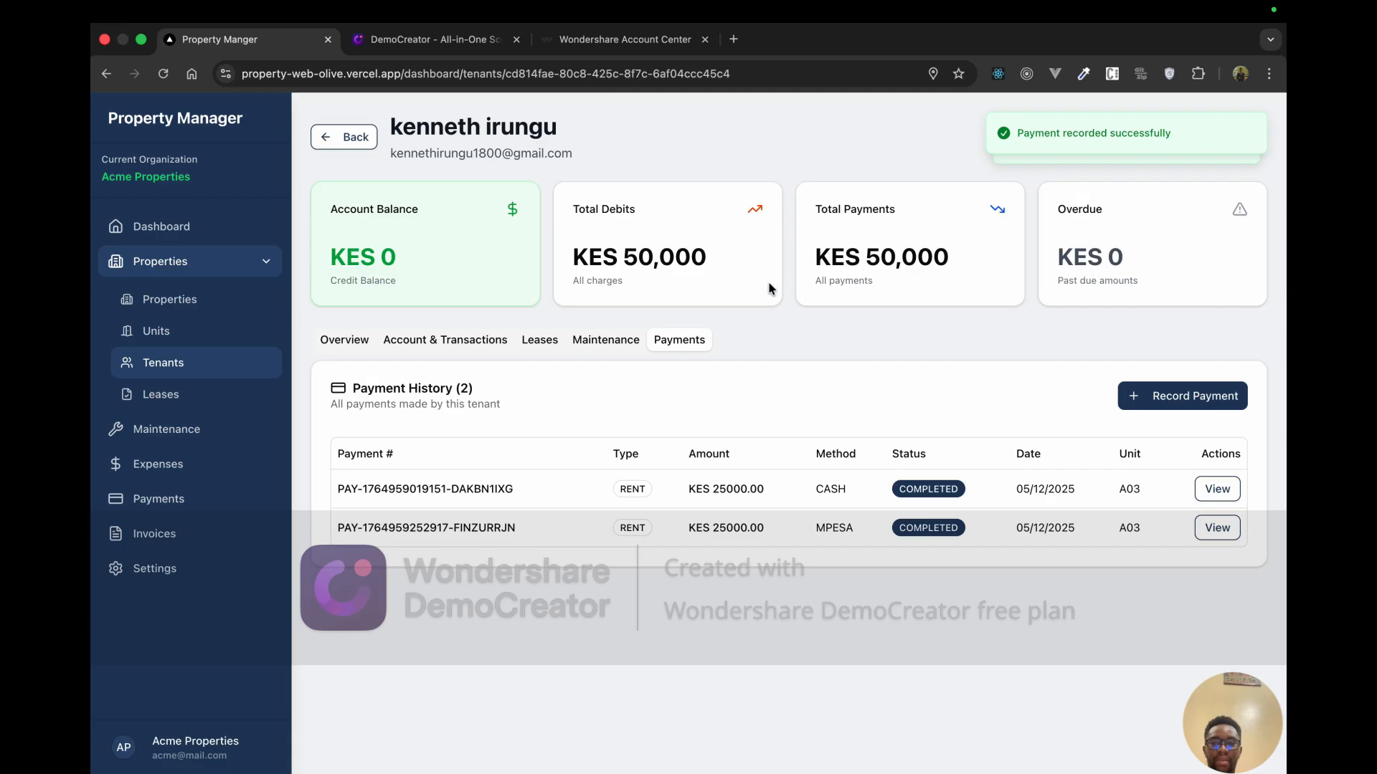
left_click_drag(331, 210, 469, 212)
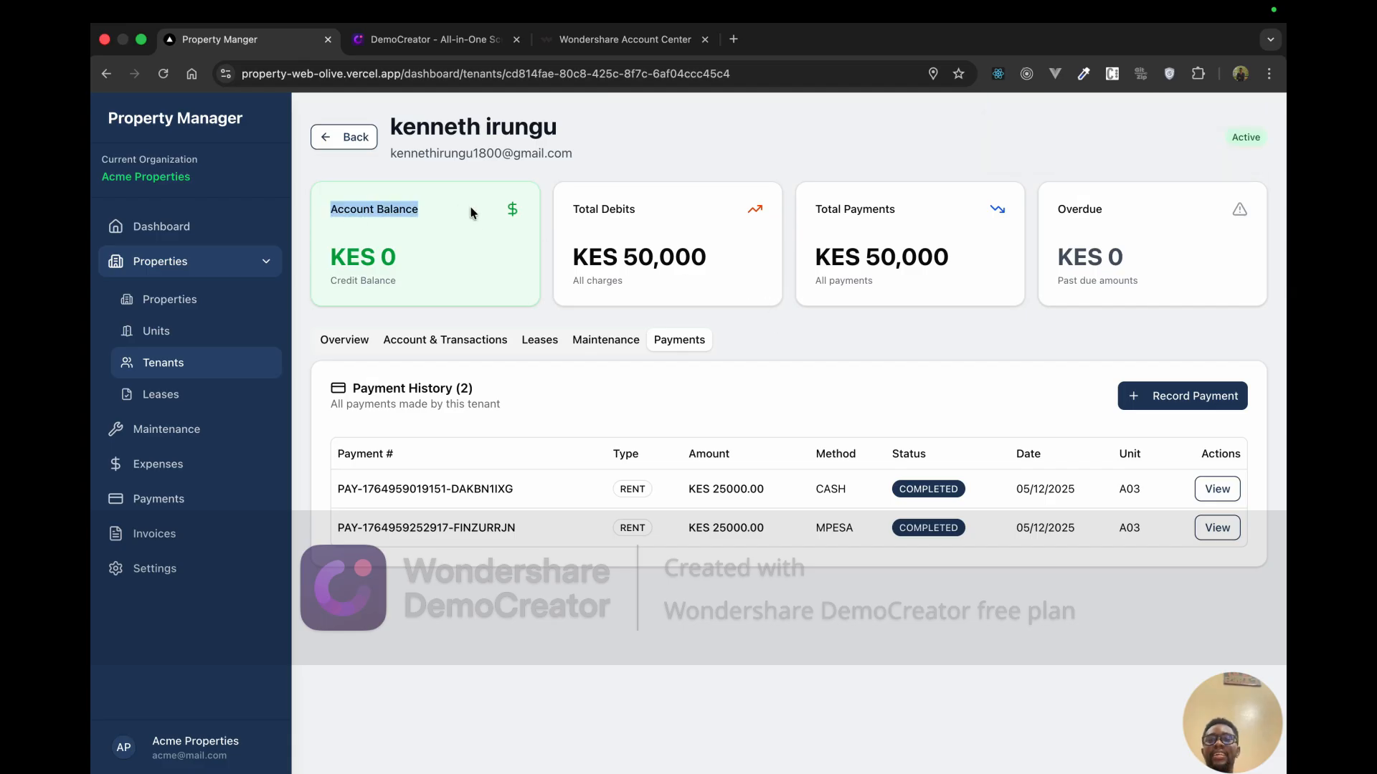
left_click_drag(426, 266, 344, 210)
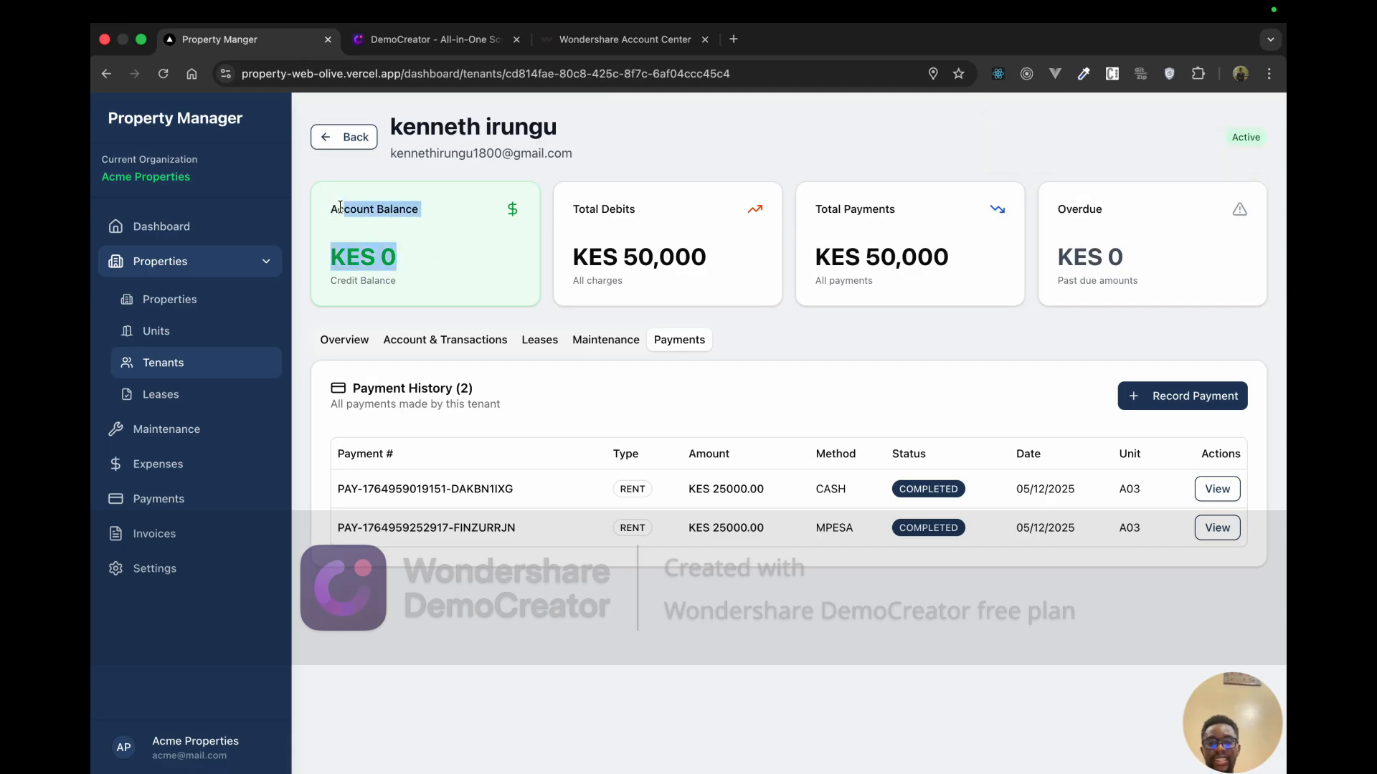
left_click(451, 235)
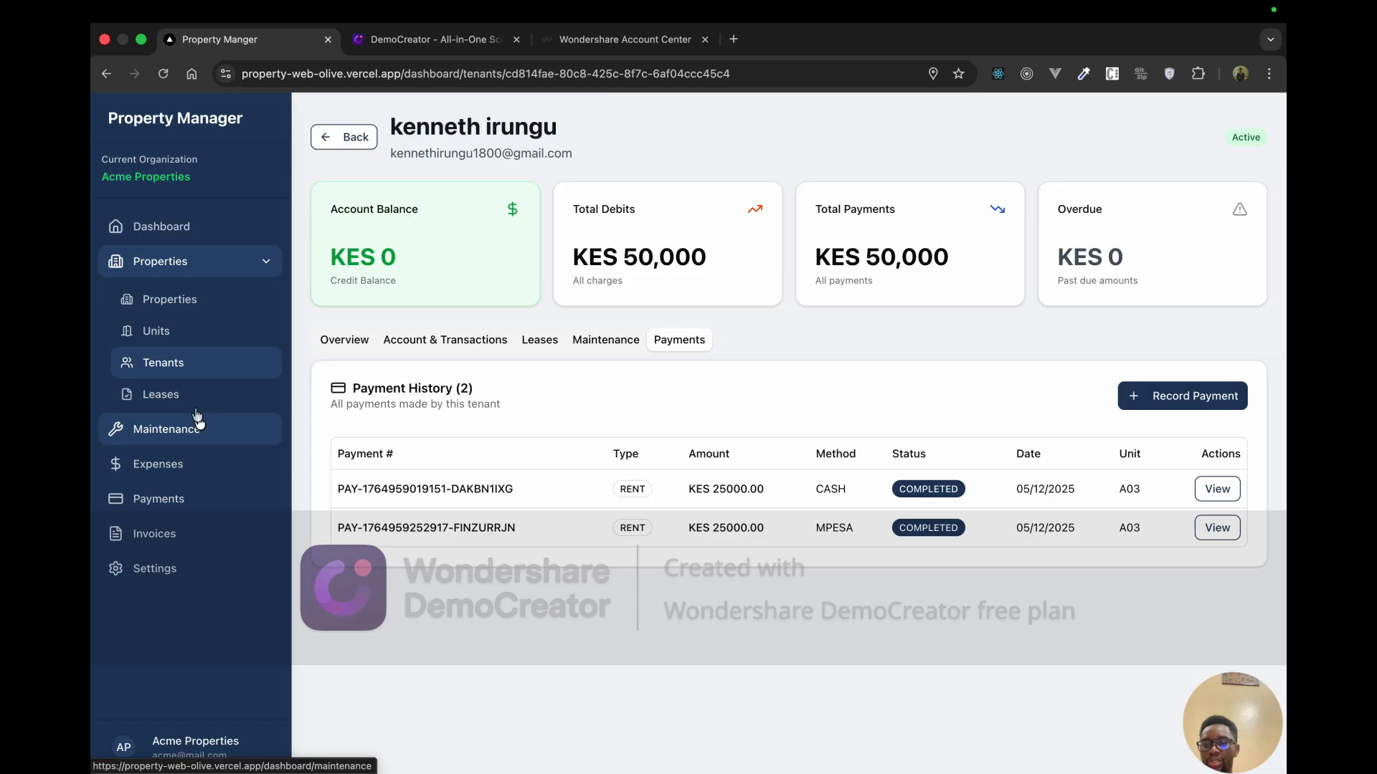
Step: Visit Maintenance, open and cancel a new request form, then browse Leases and Tenants
left_click(195, 434)
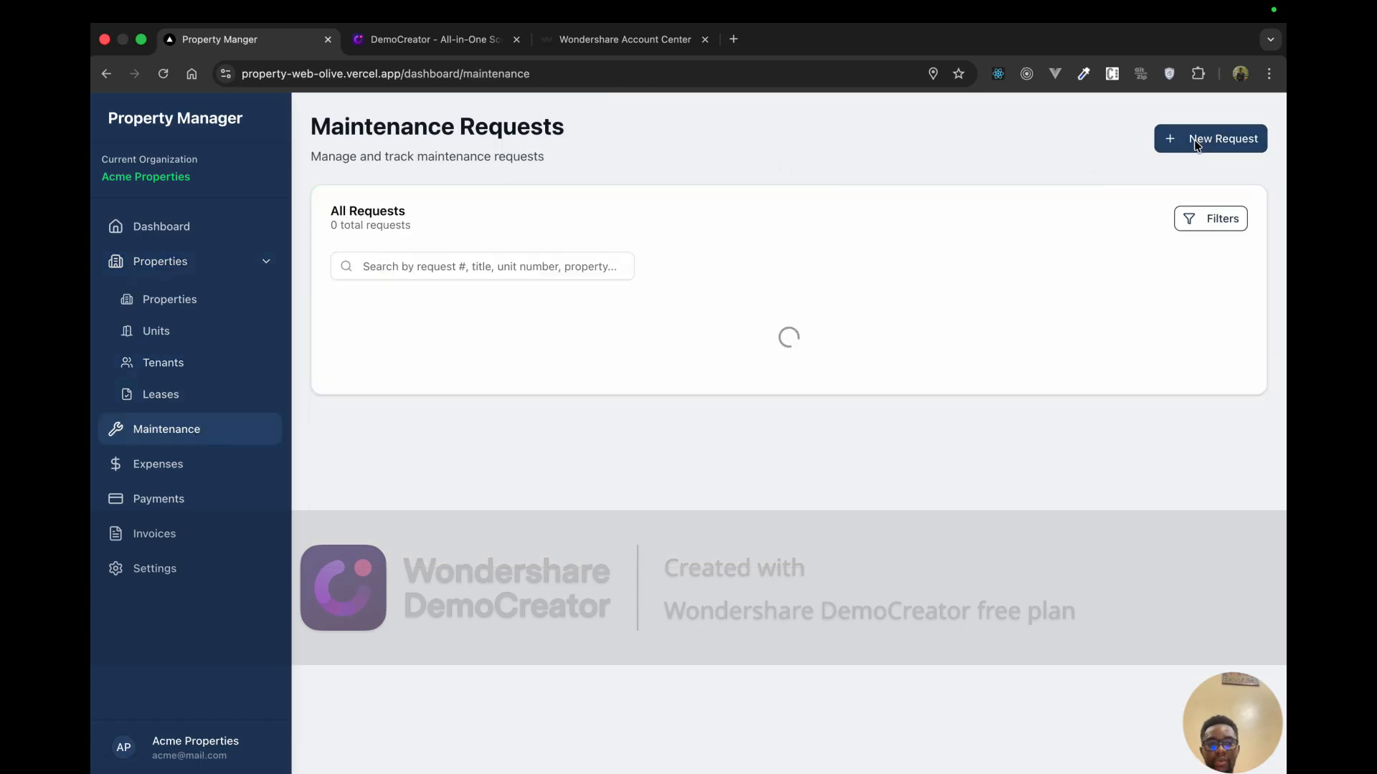
left_click(1196, 142)
left_click(870, 144)
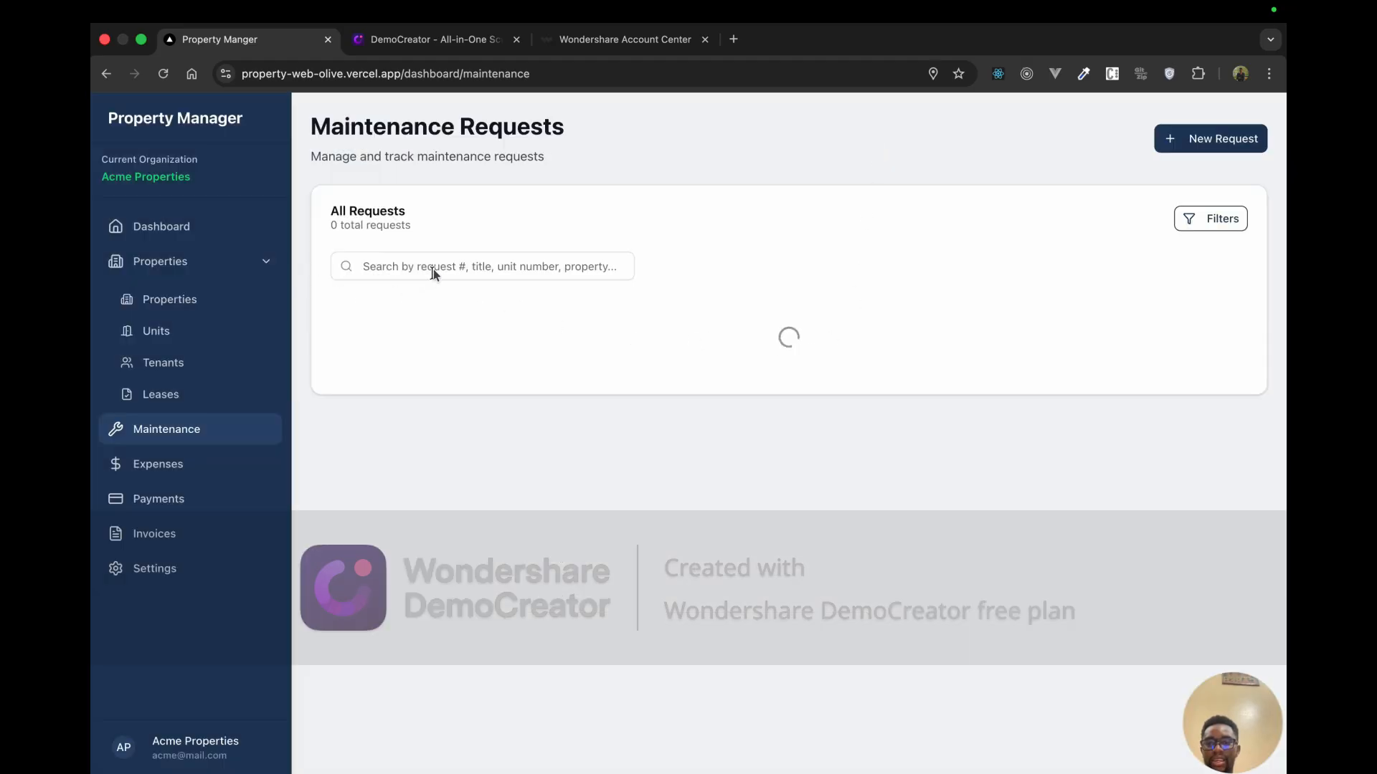
left_click(176, 404)
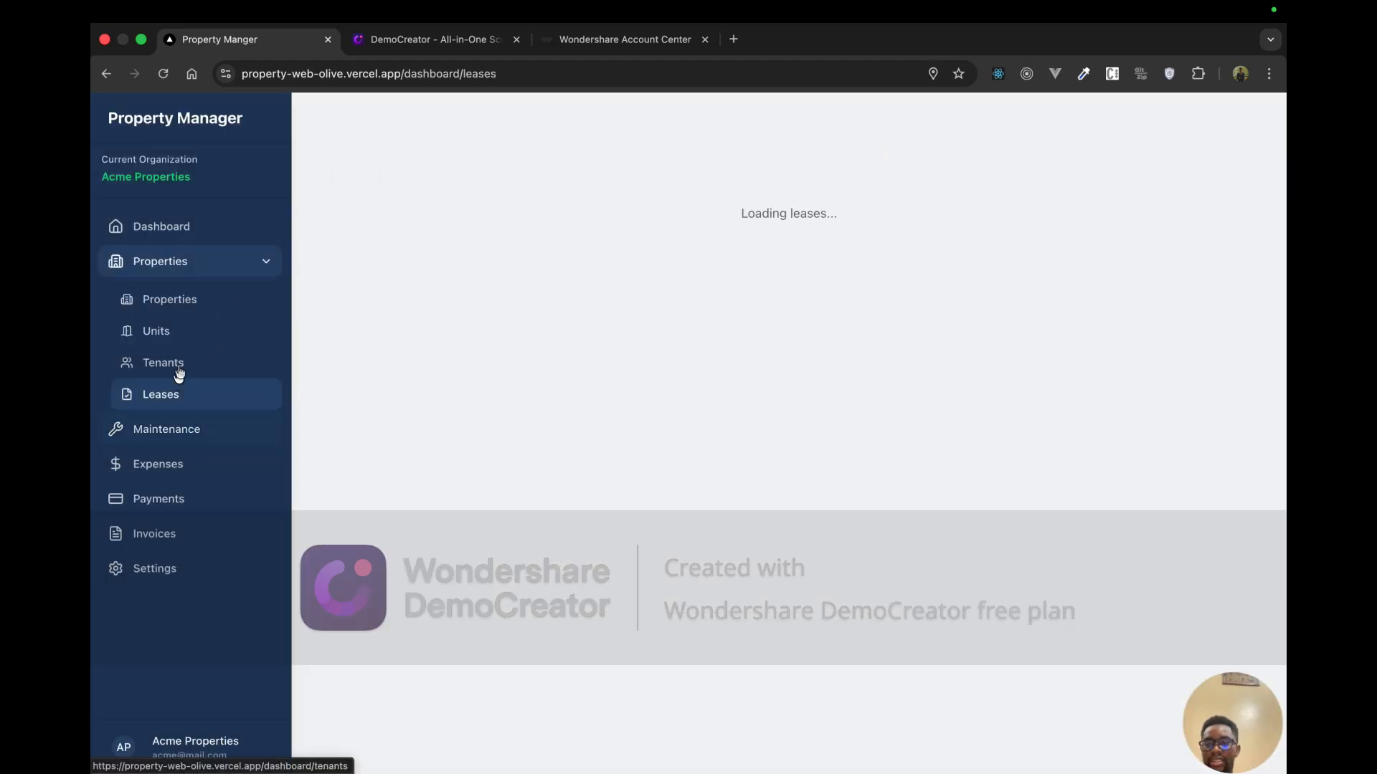
left_click(179, 372)
left_click(184, 428)
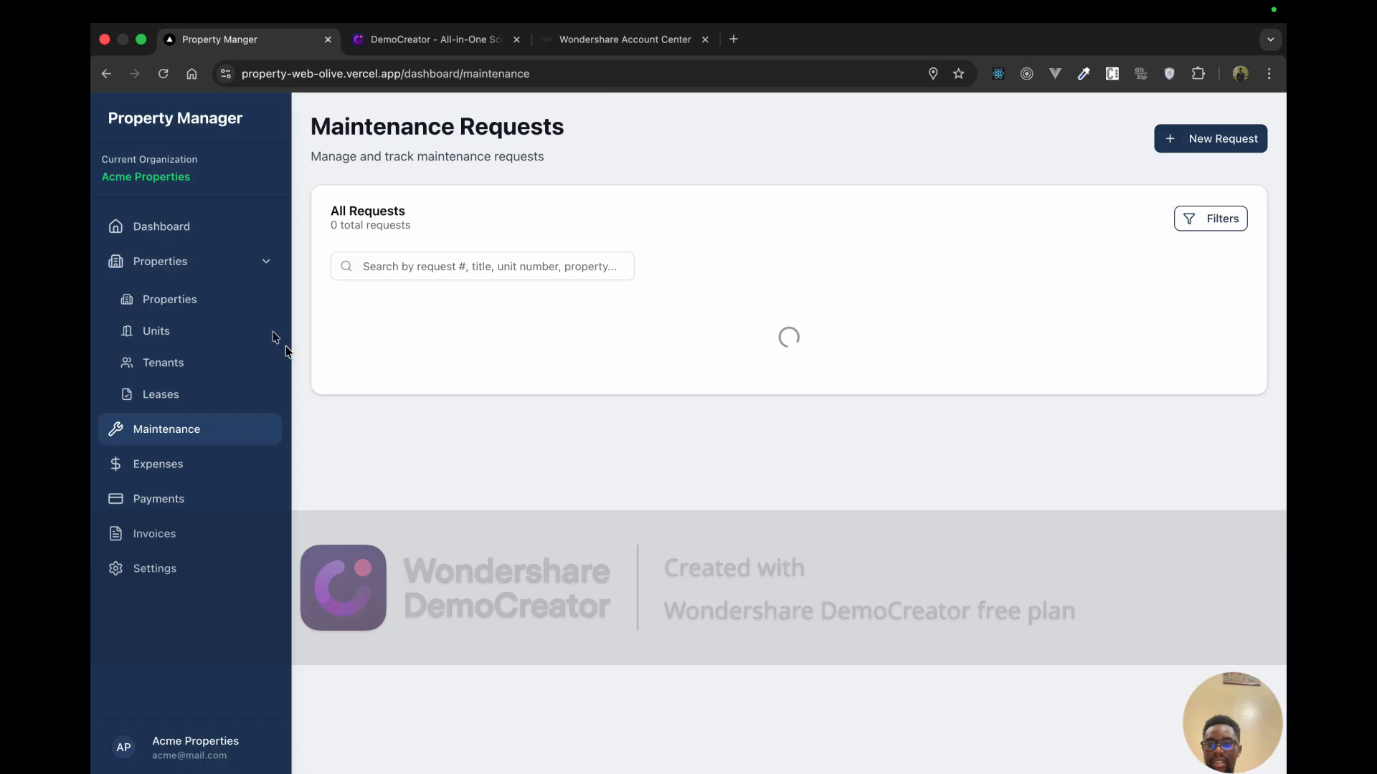
Step: Browse Properties, Units and the Dashboard, then return to Maintenance Requests
left_click(246, 304)
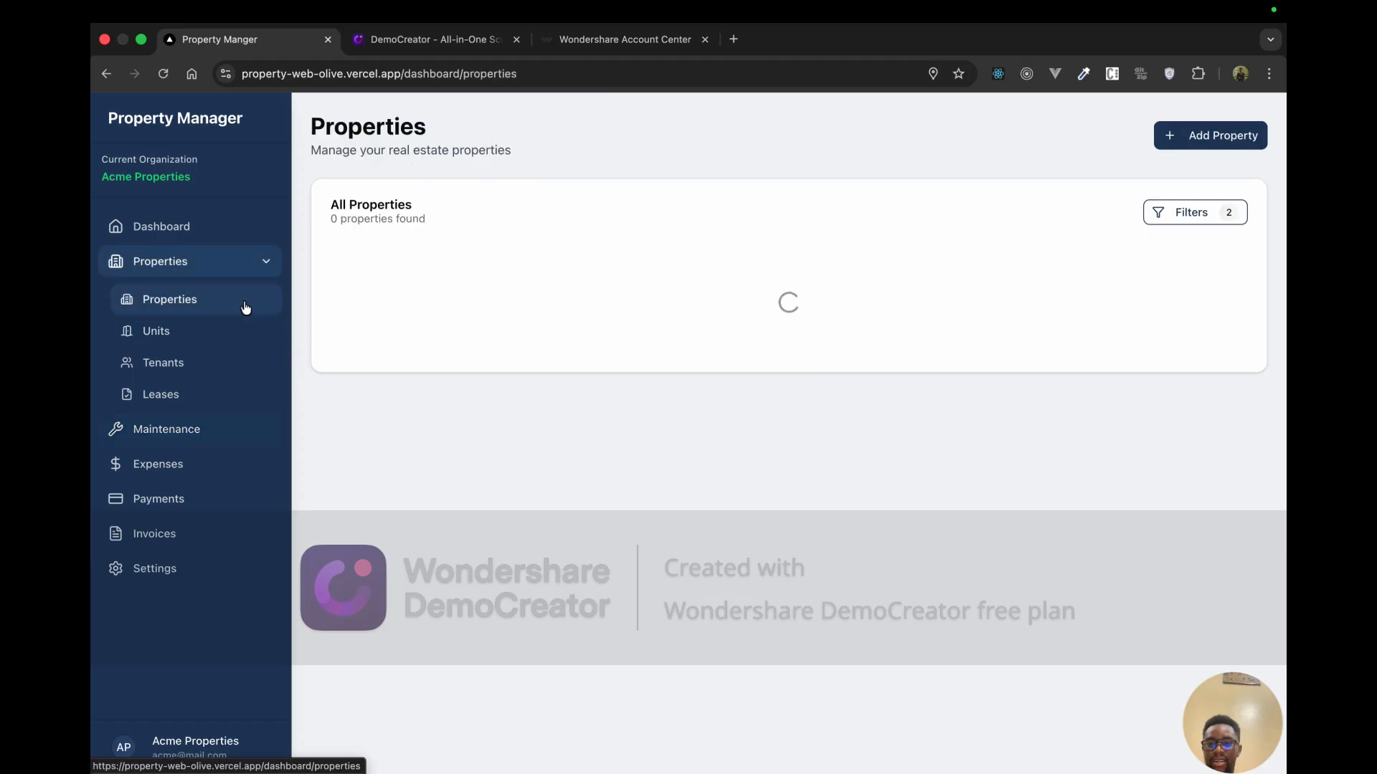
left_click(211, 334)
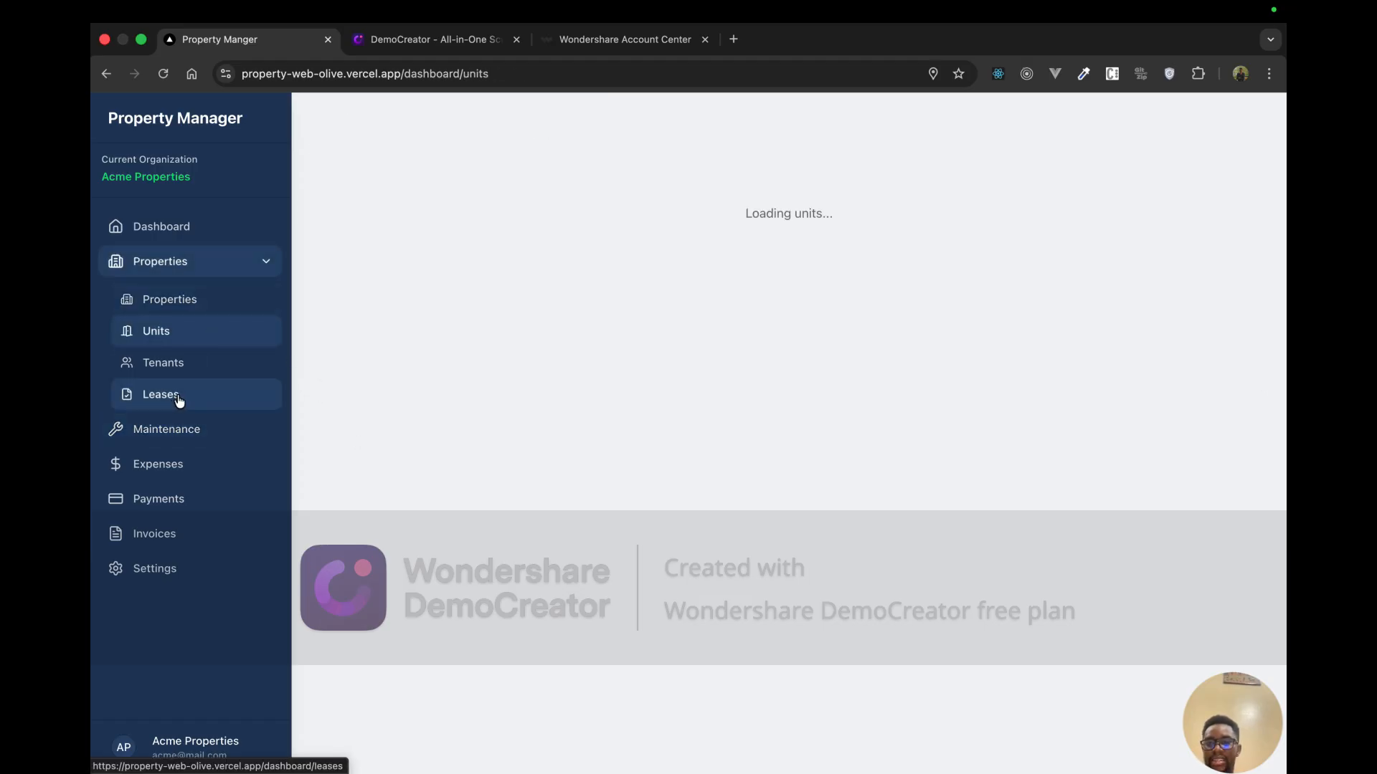
left_click(183, 428)
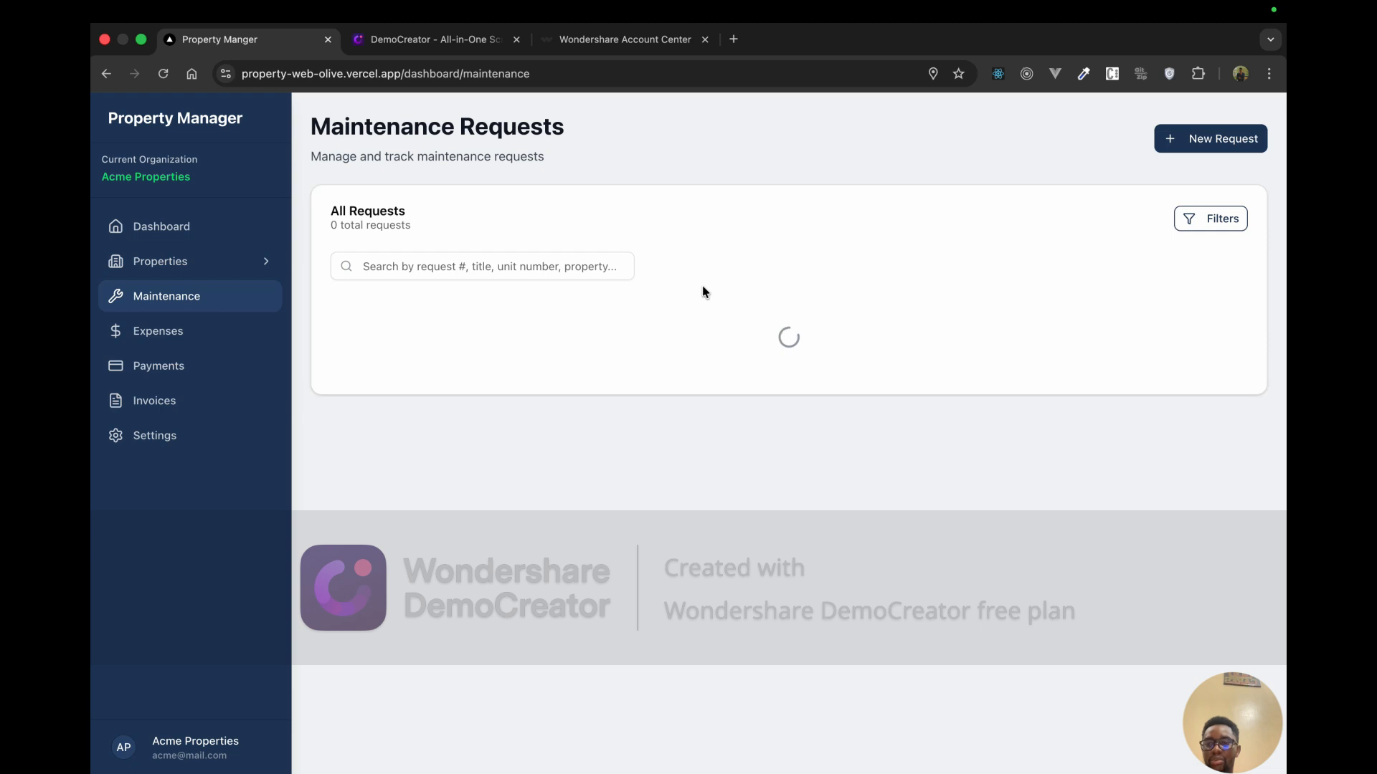
left_click(192, 265)
left_click(212, 240)
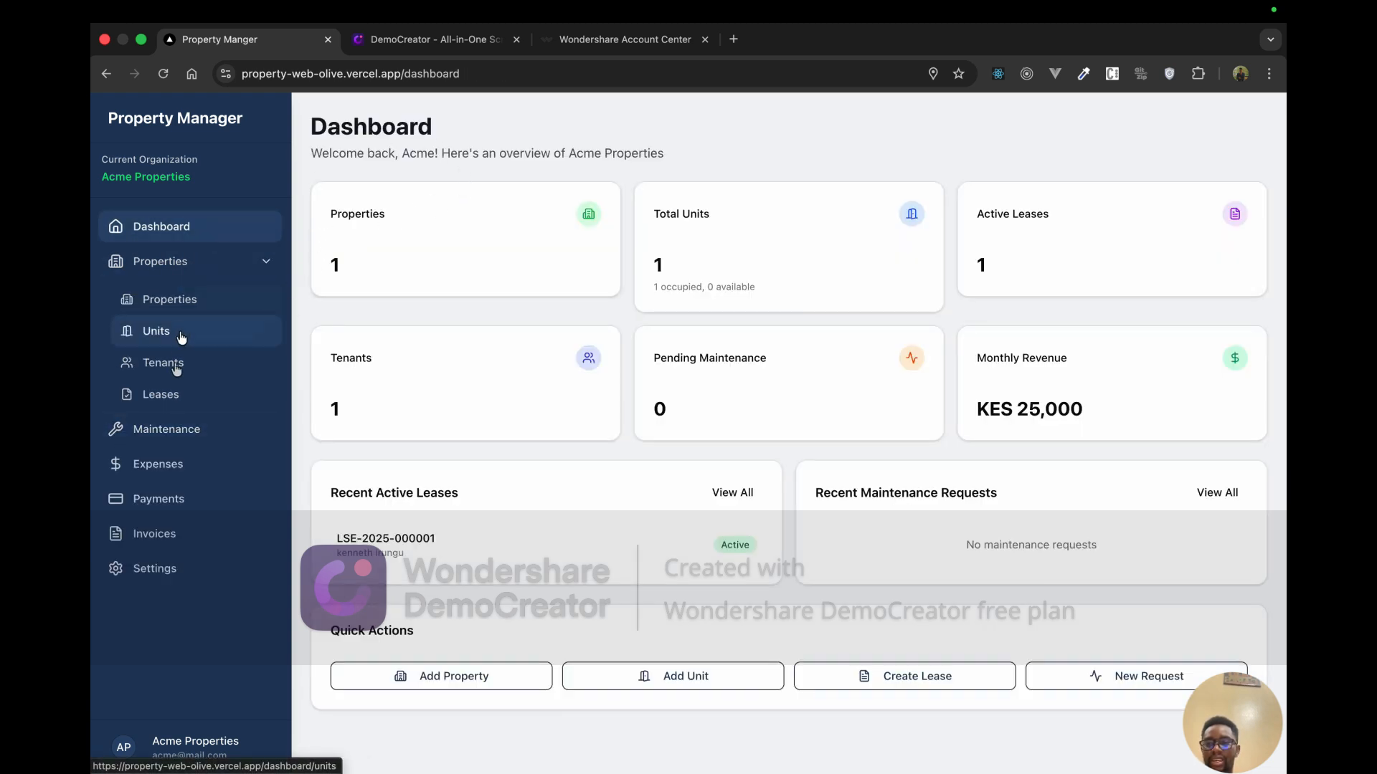
left_click(172, 430)
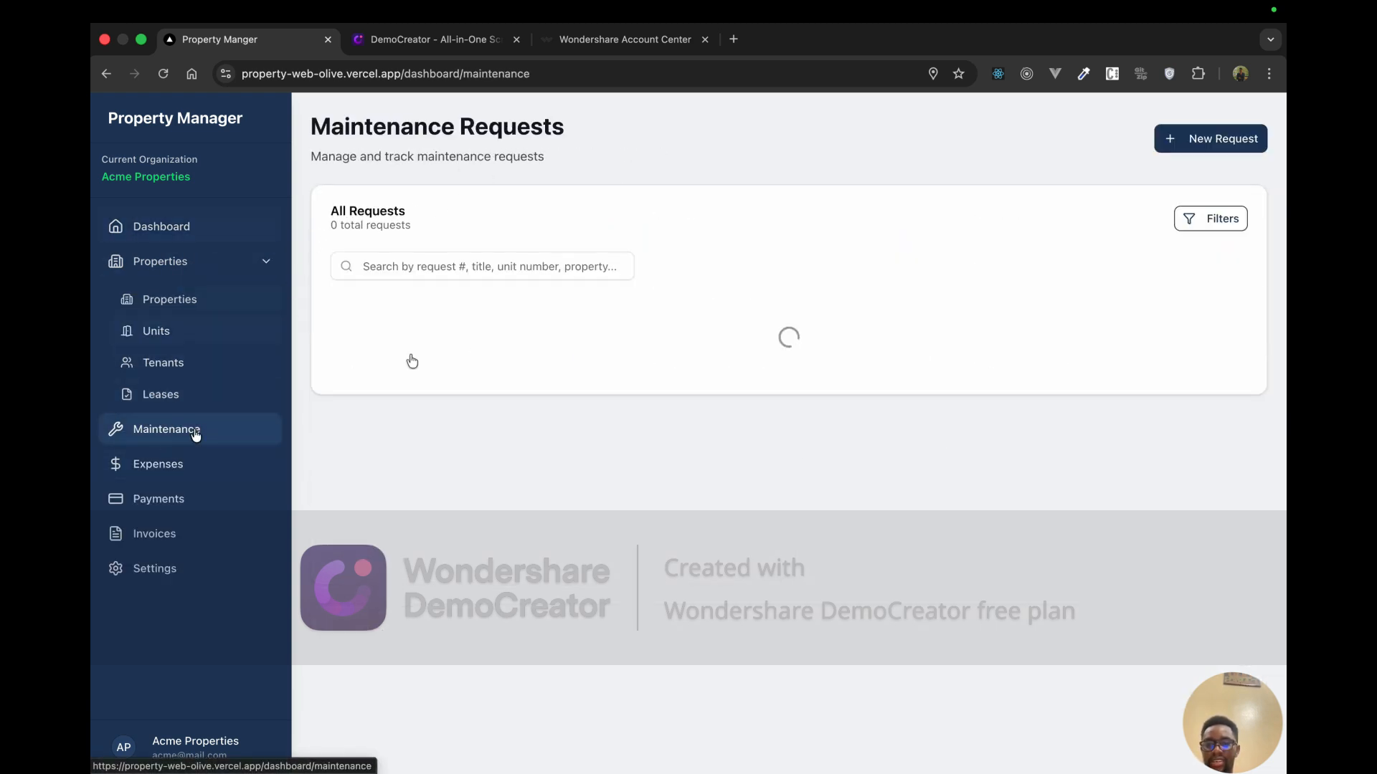
Step: Start a new request for unit A03 - Tnb Apartment with category PLUMBING
left_click(1206, 144)
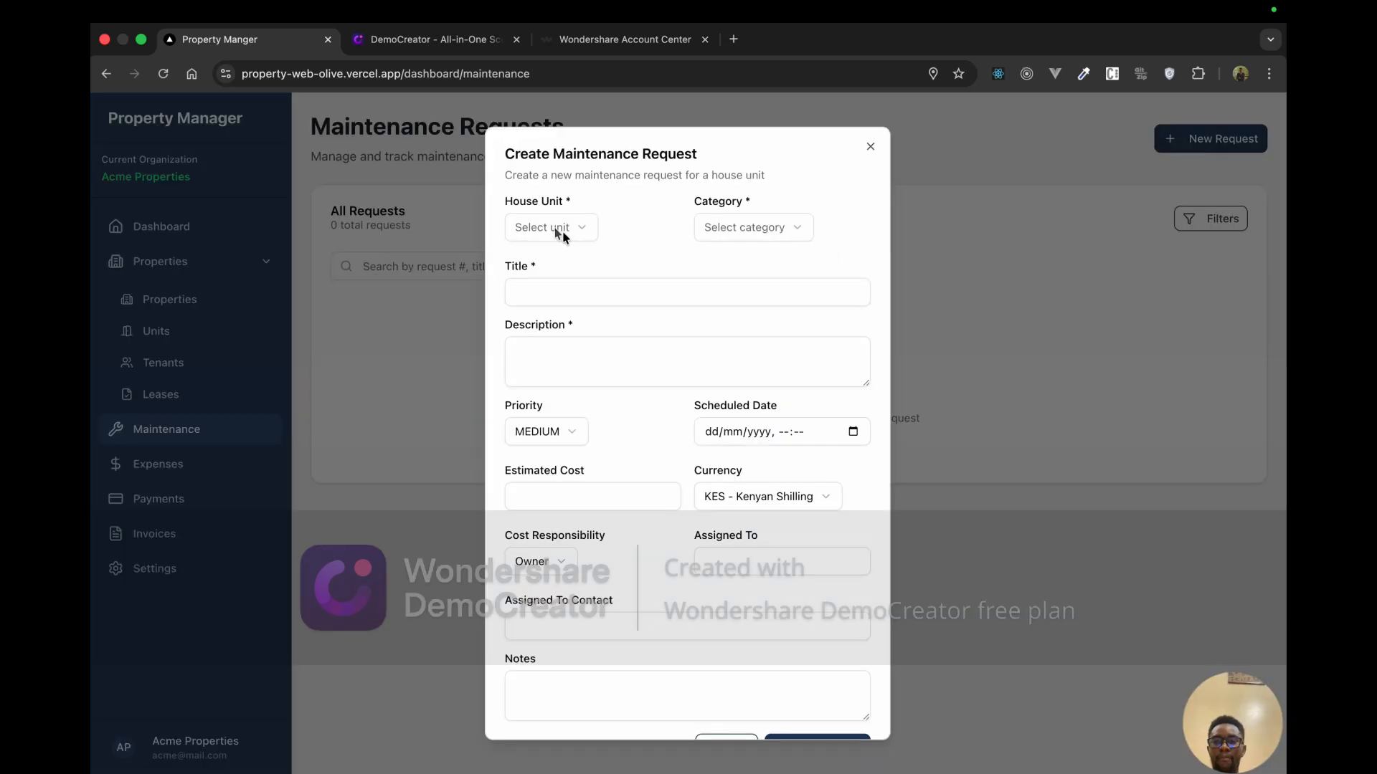
left_click(870, 146)
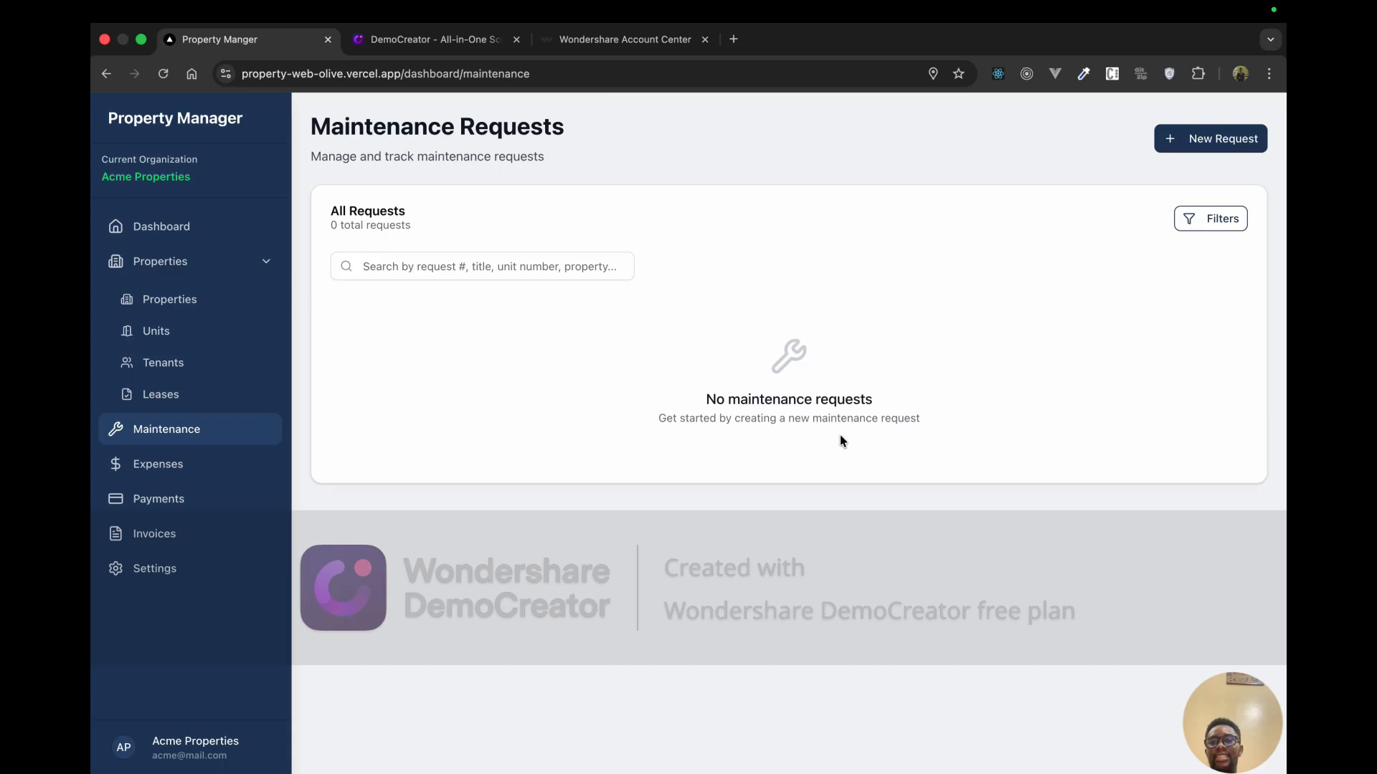
left_click(1223, 144)
left_click(567, 228)
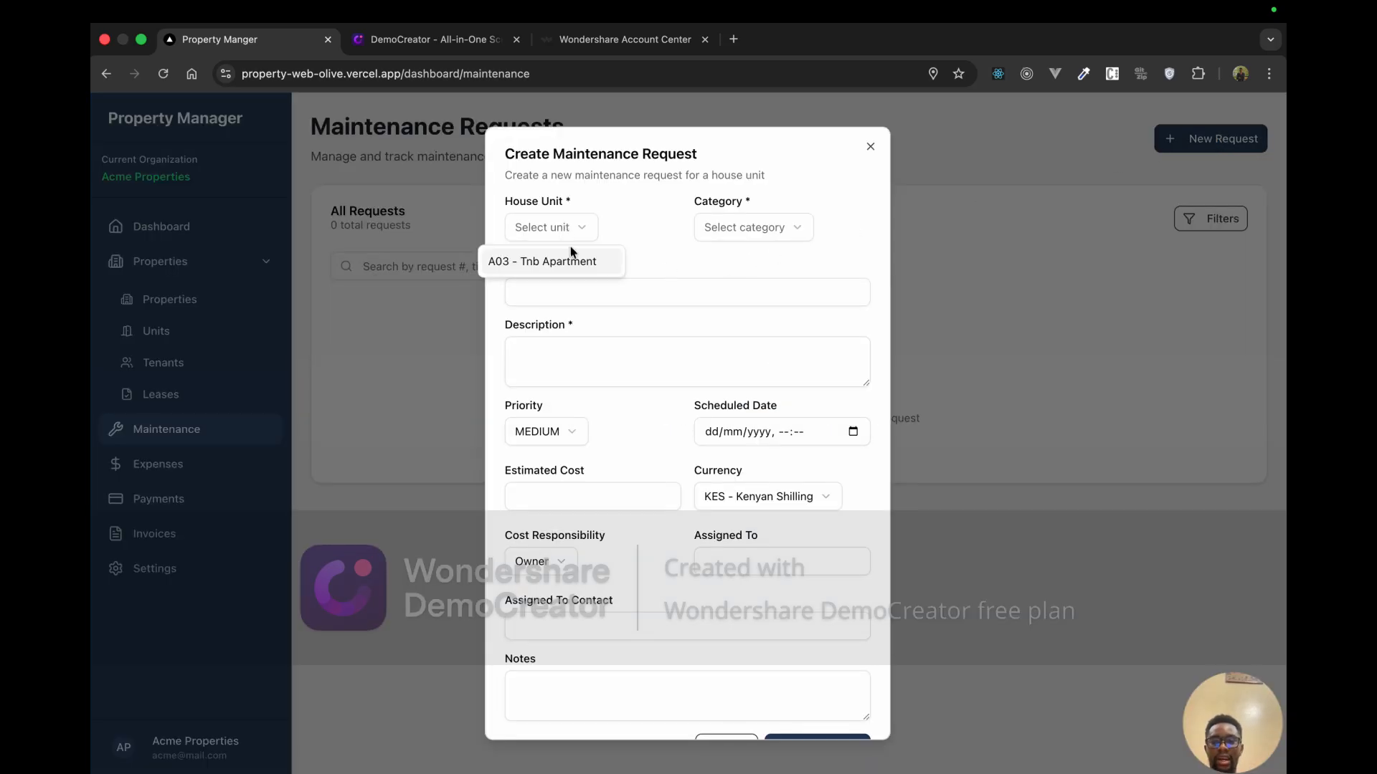
left_click(572, 259)
left_click(780, 228)
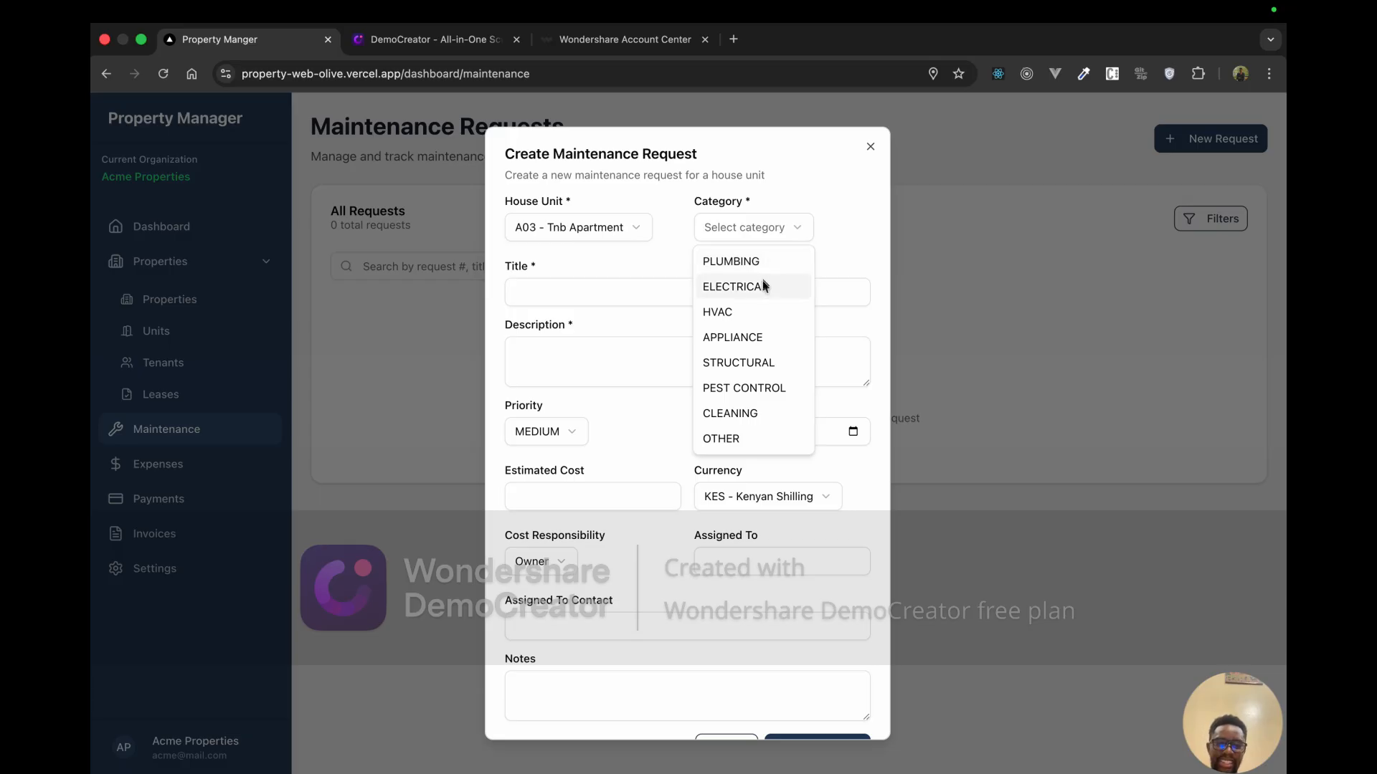
left_click(759, 268)
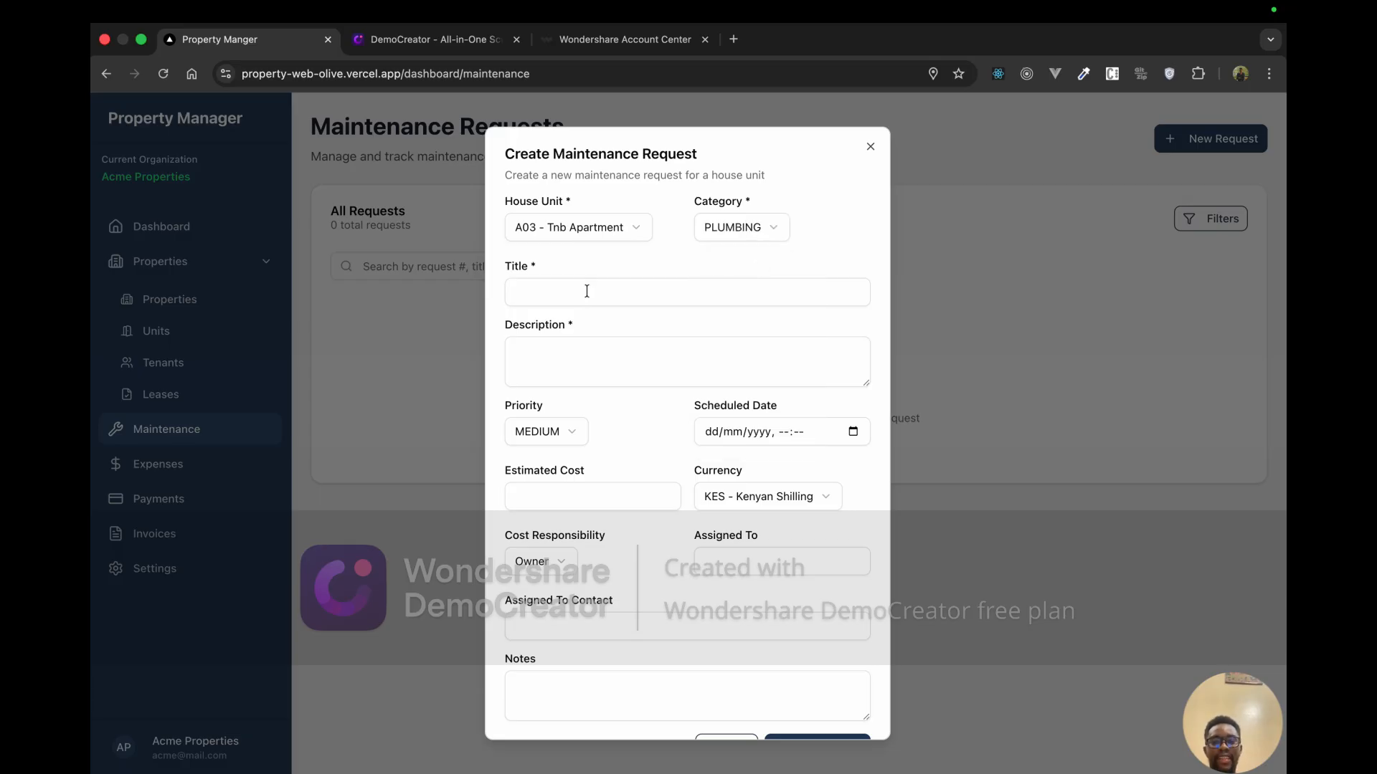
left_click(586, 291)
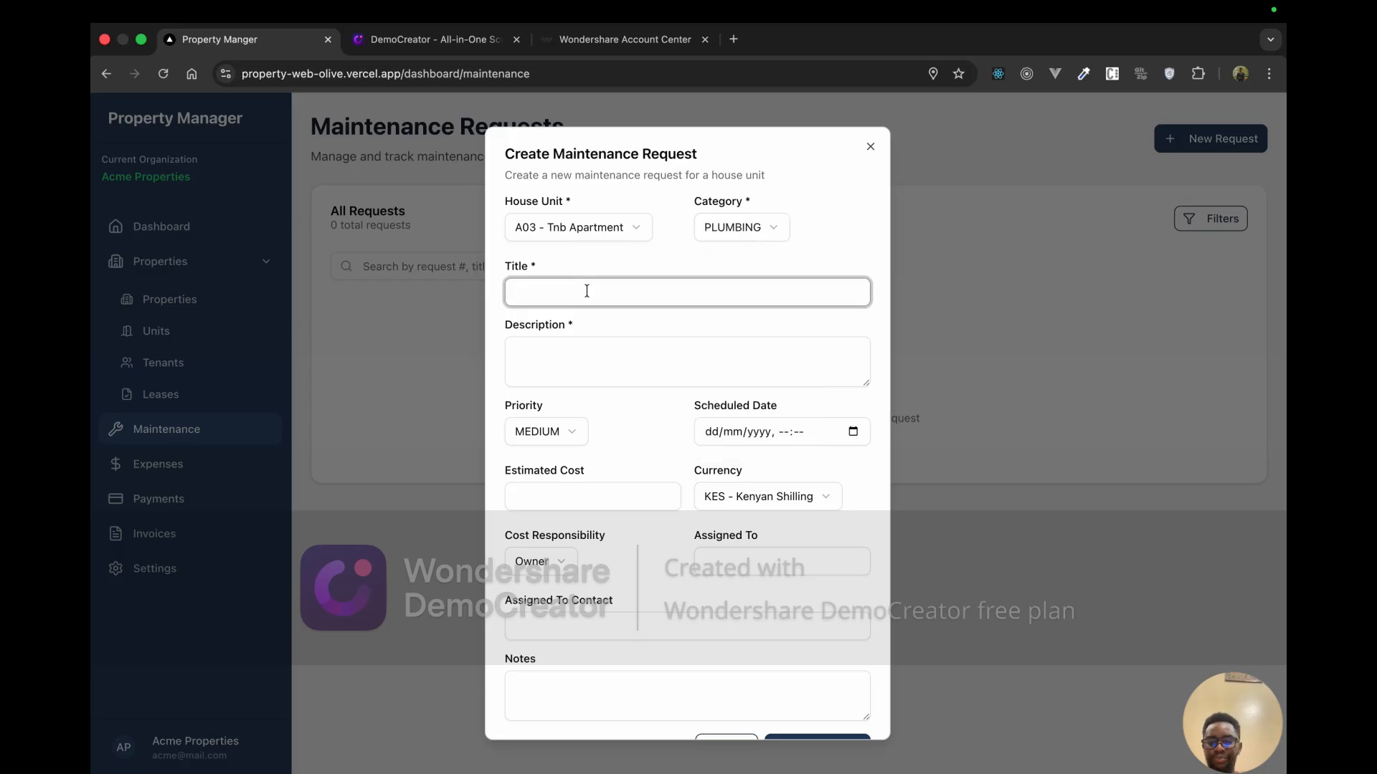
left_click(723, 226)
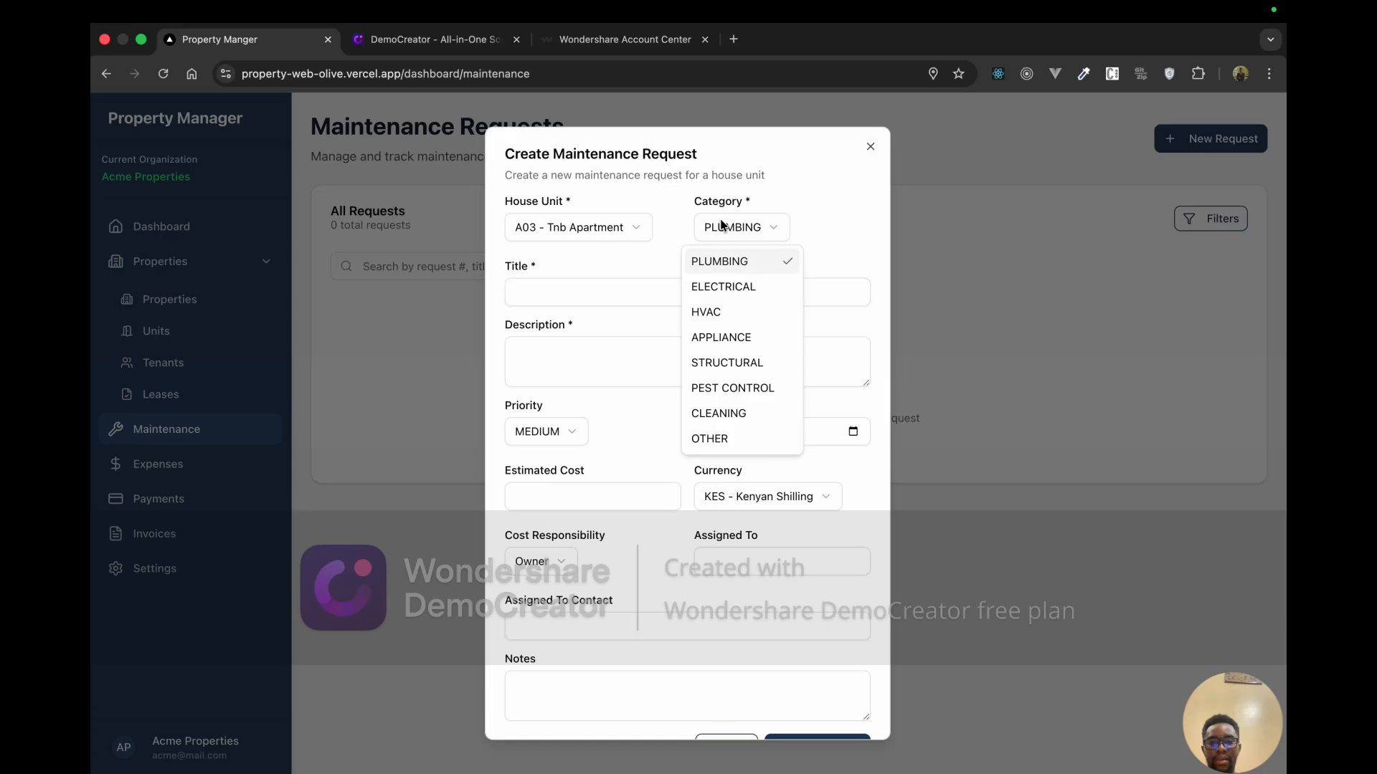
left_click(604, 290)
Step: Title the request 'Water leakage' and describe the water leak, correcting a typo
left_click(601, 292)
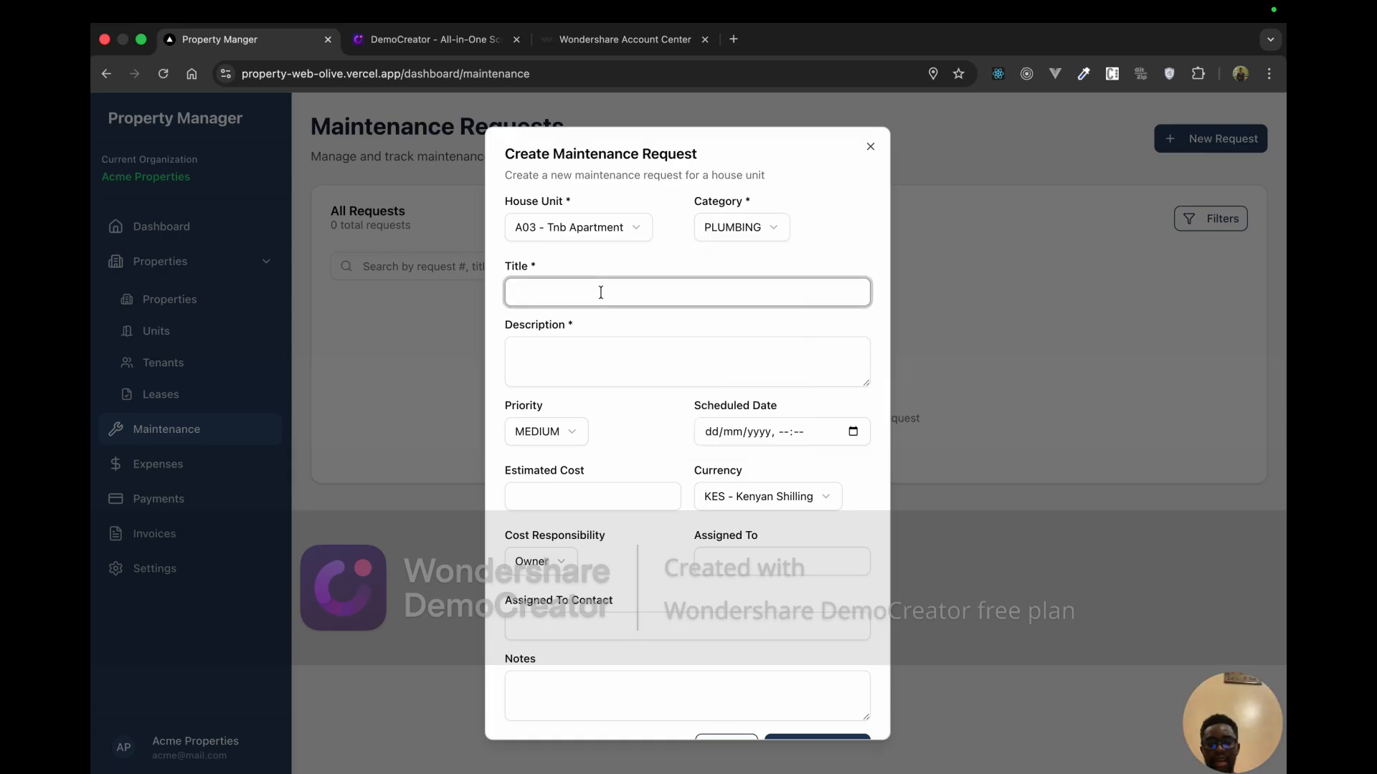
type("Water le")
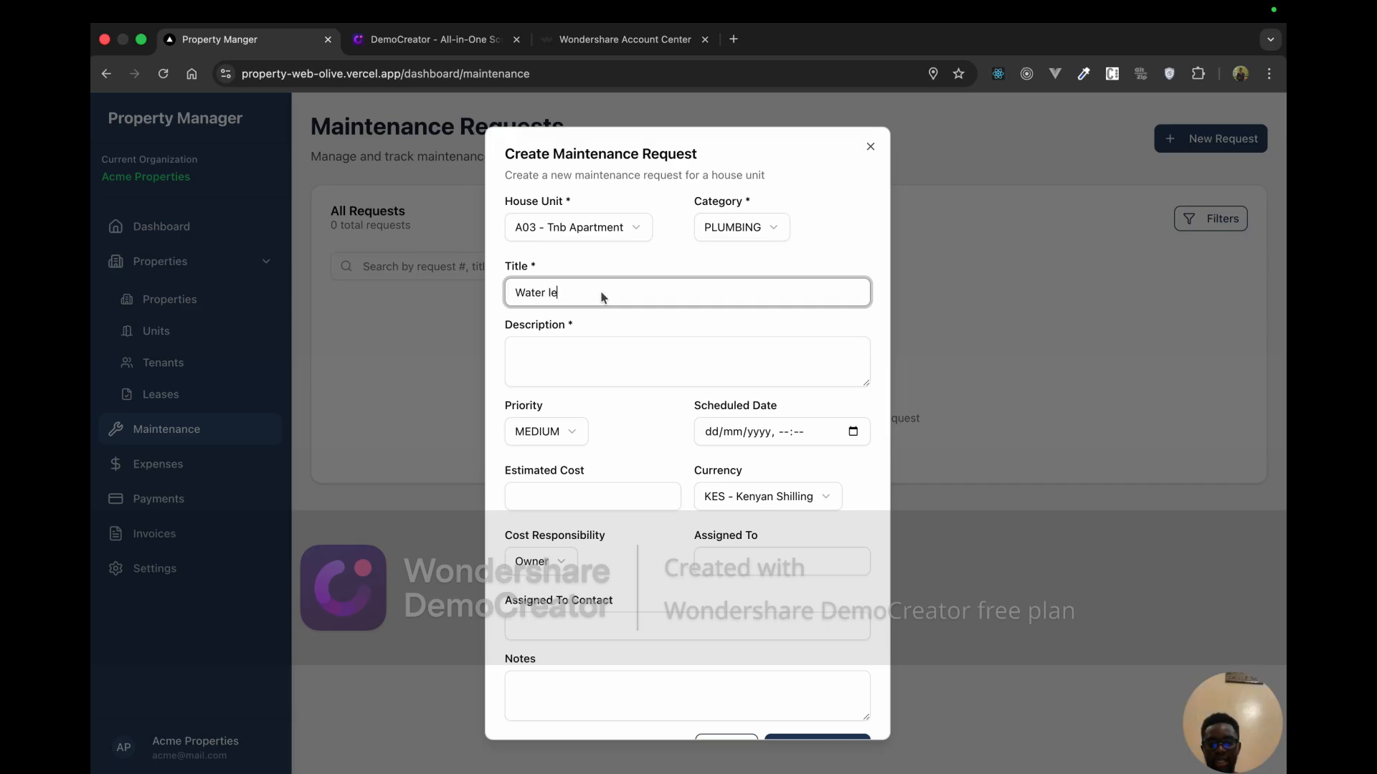
type("akage")
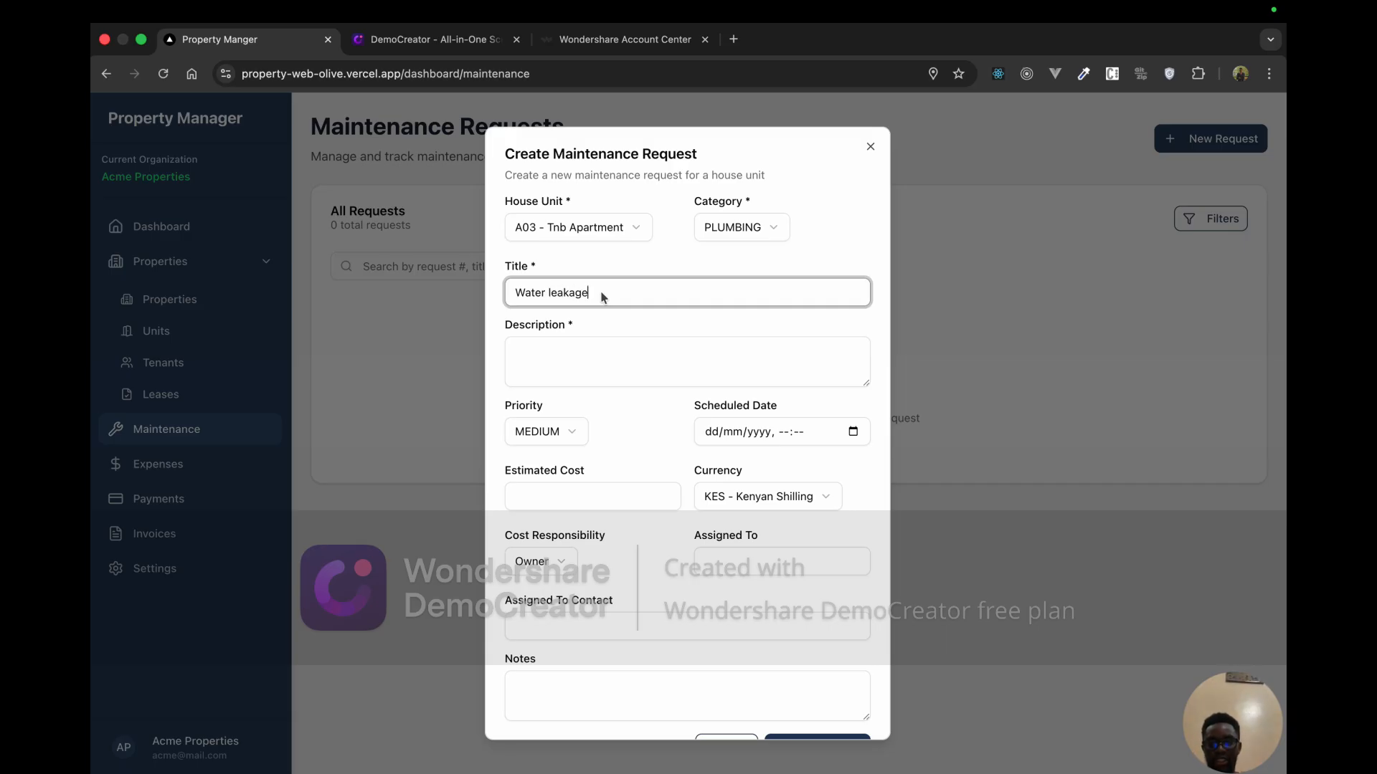
left_click(581, 336)
type("W")
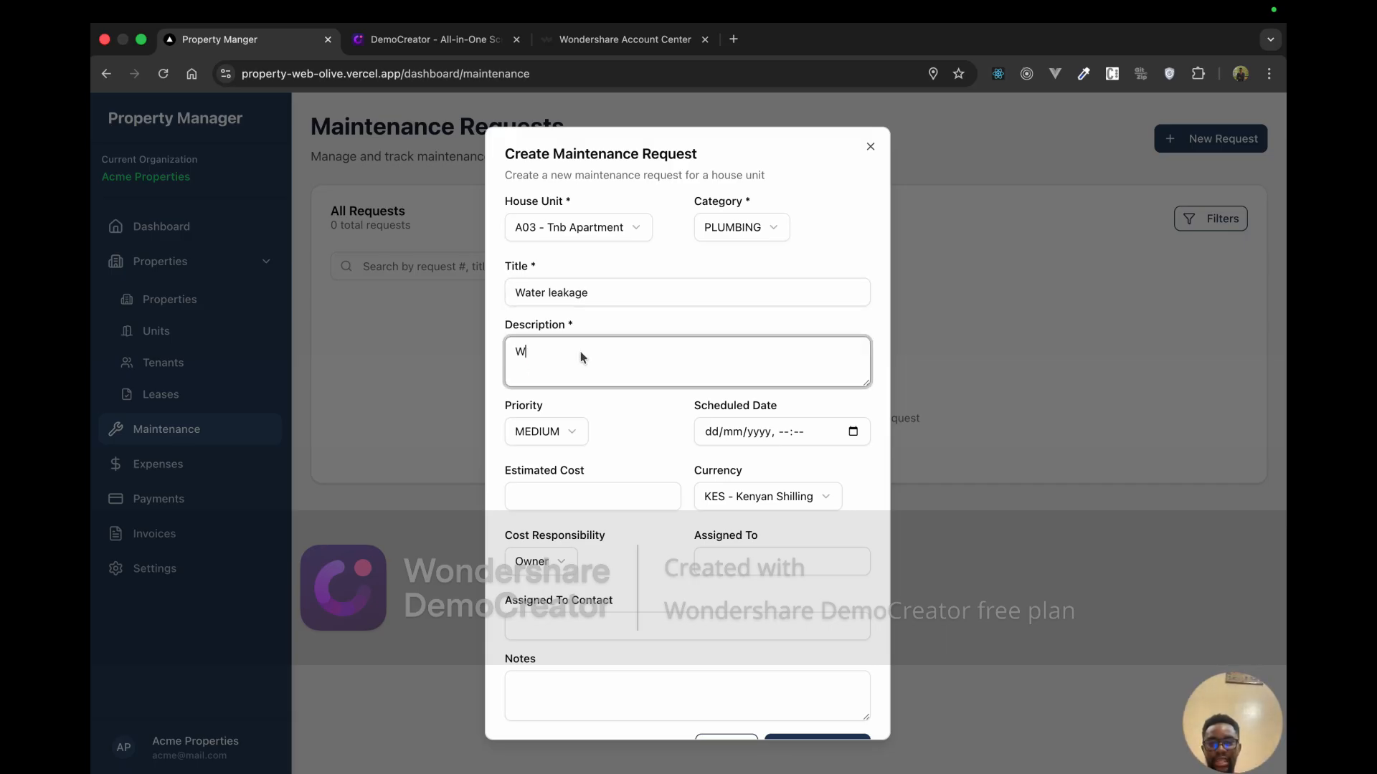
type("ata")
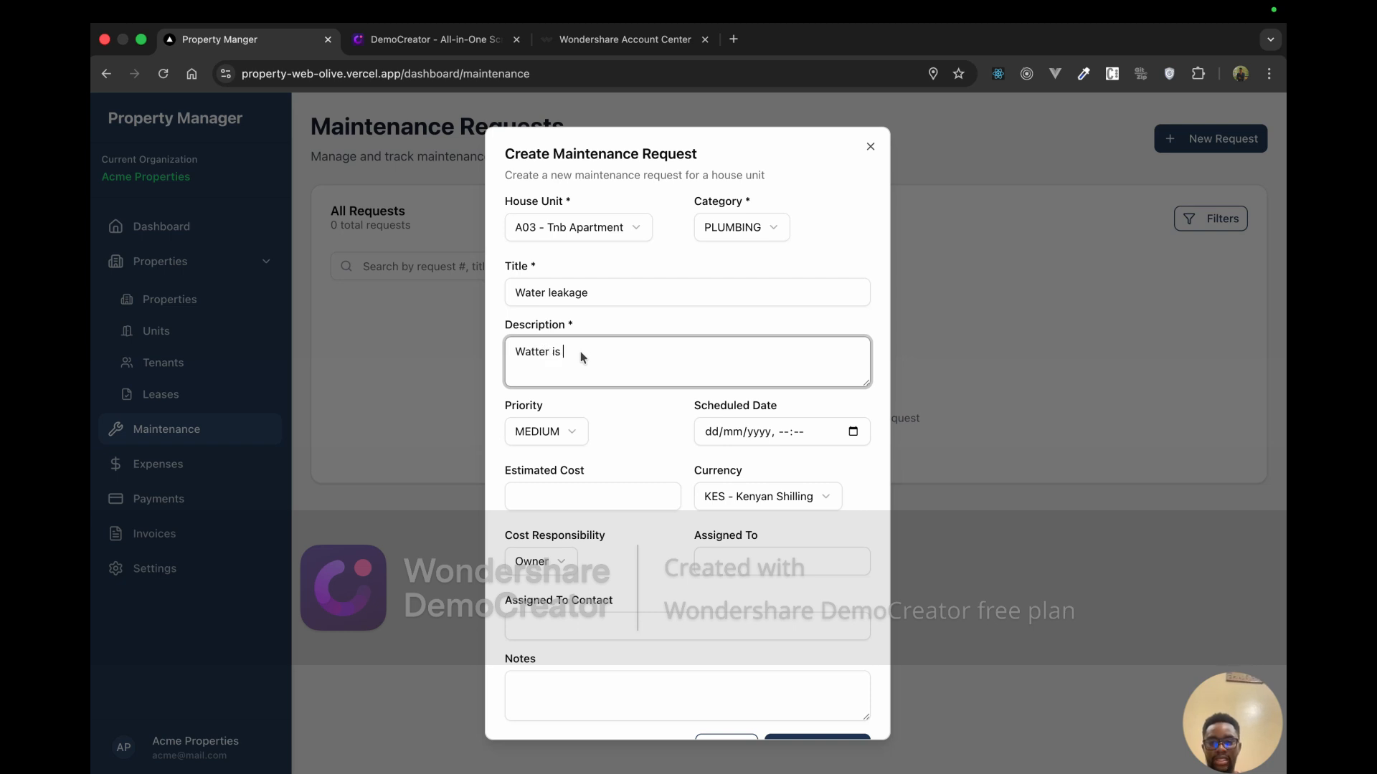
type("er is leaking i")
left_click(540, 353)
key("BackSpace")
type("om")
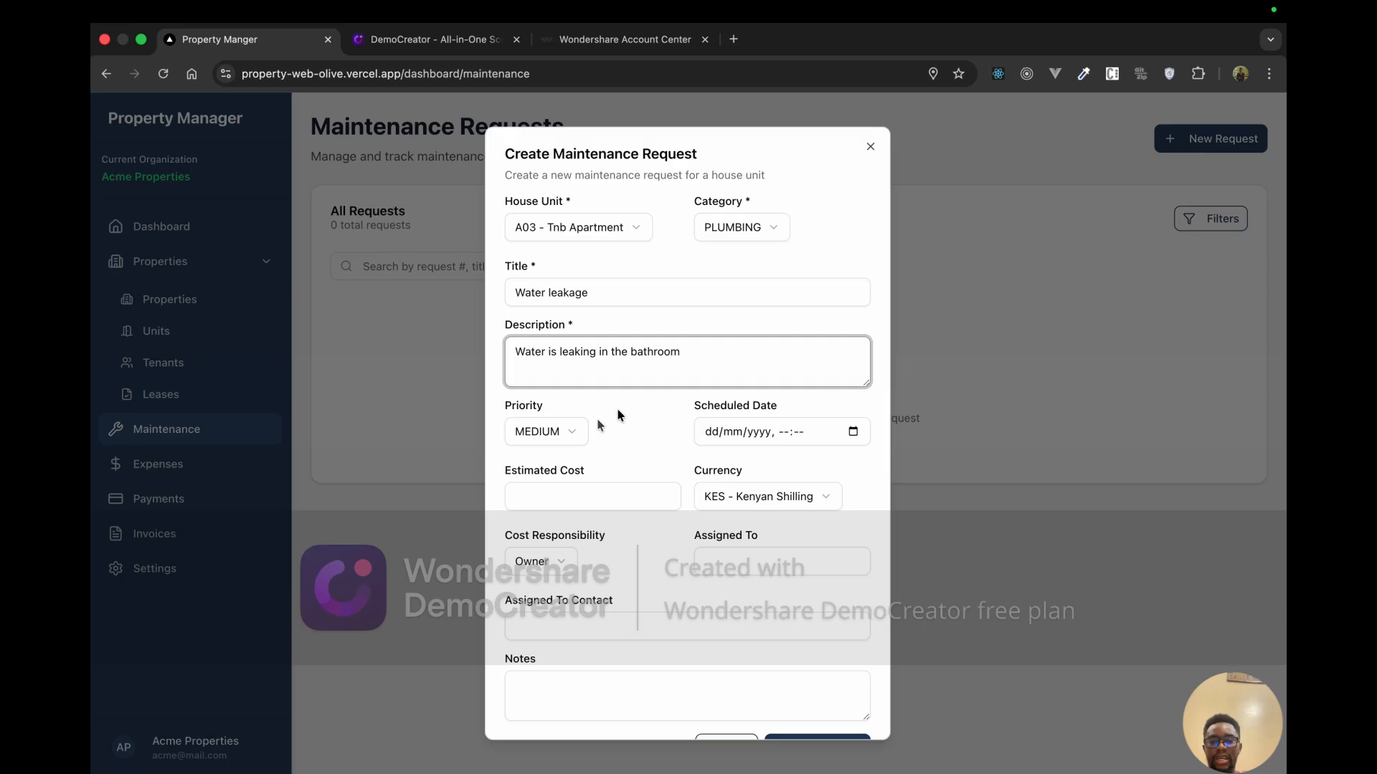
Step: Set HIGH priority, schedule it for 6 December 2025, and enter estimated cost 5000 KES
left_click(571, 431)
left_click(543, 516)
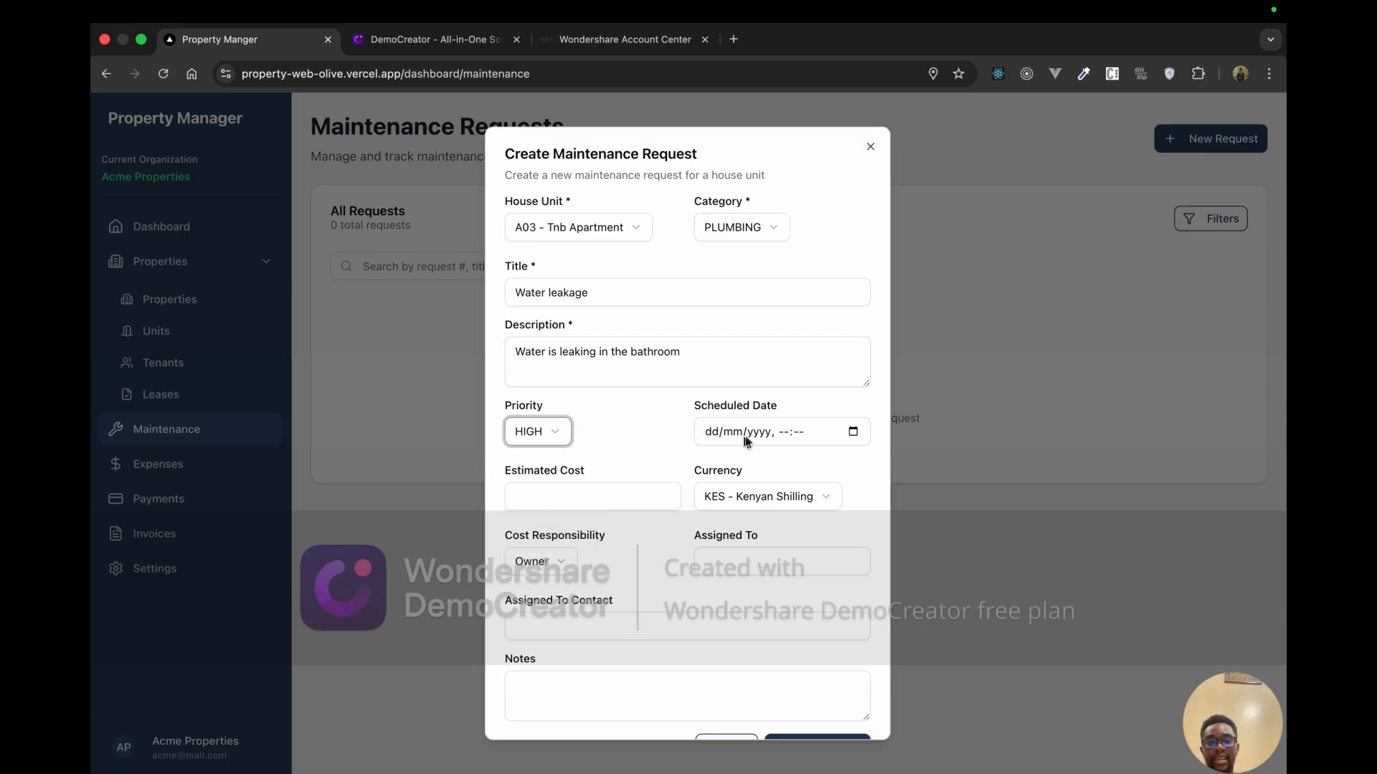
left_click(852, 431)
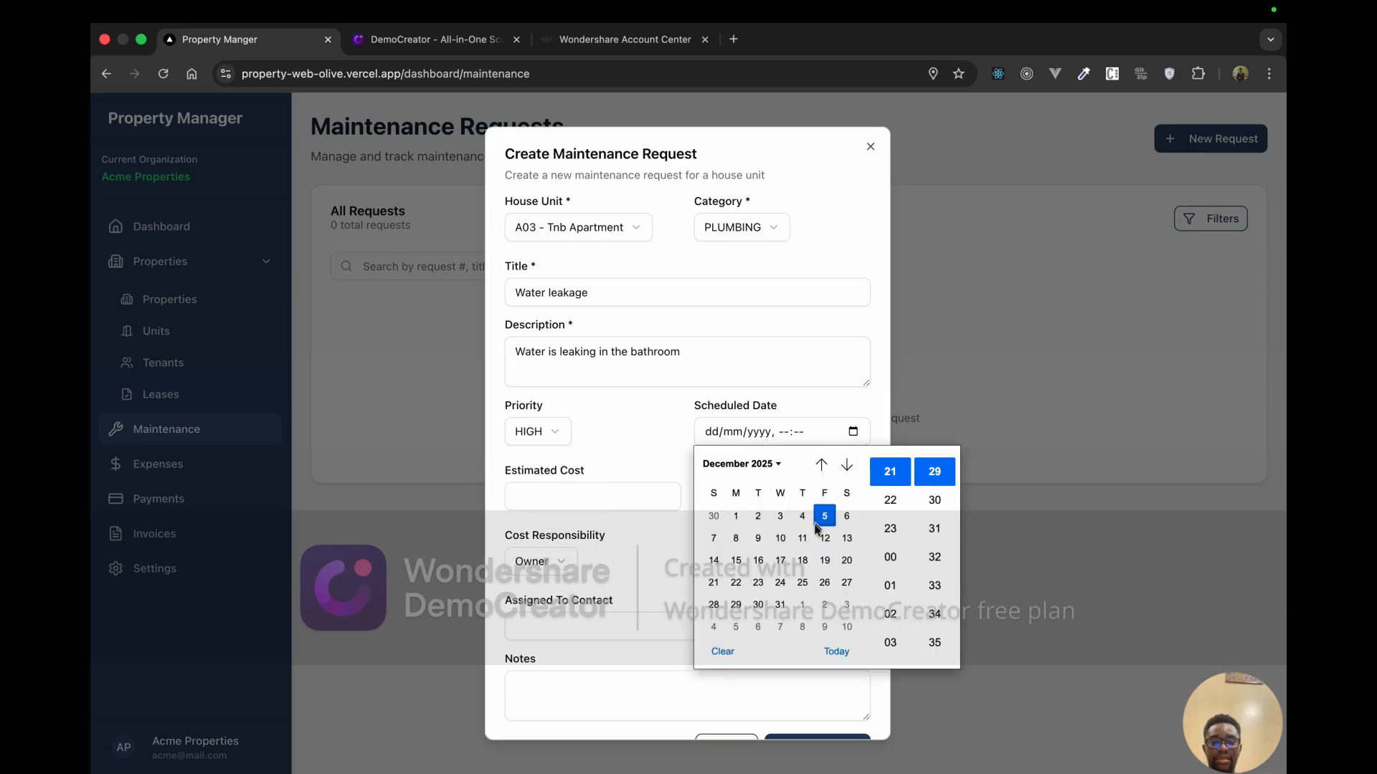
left_click(837, 517)
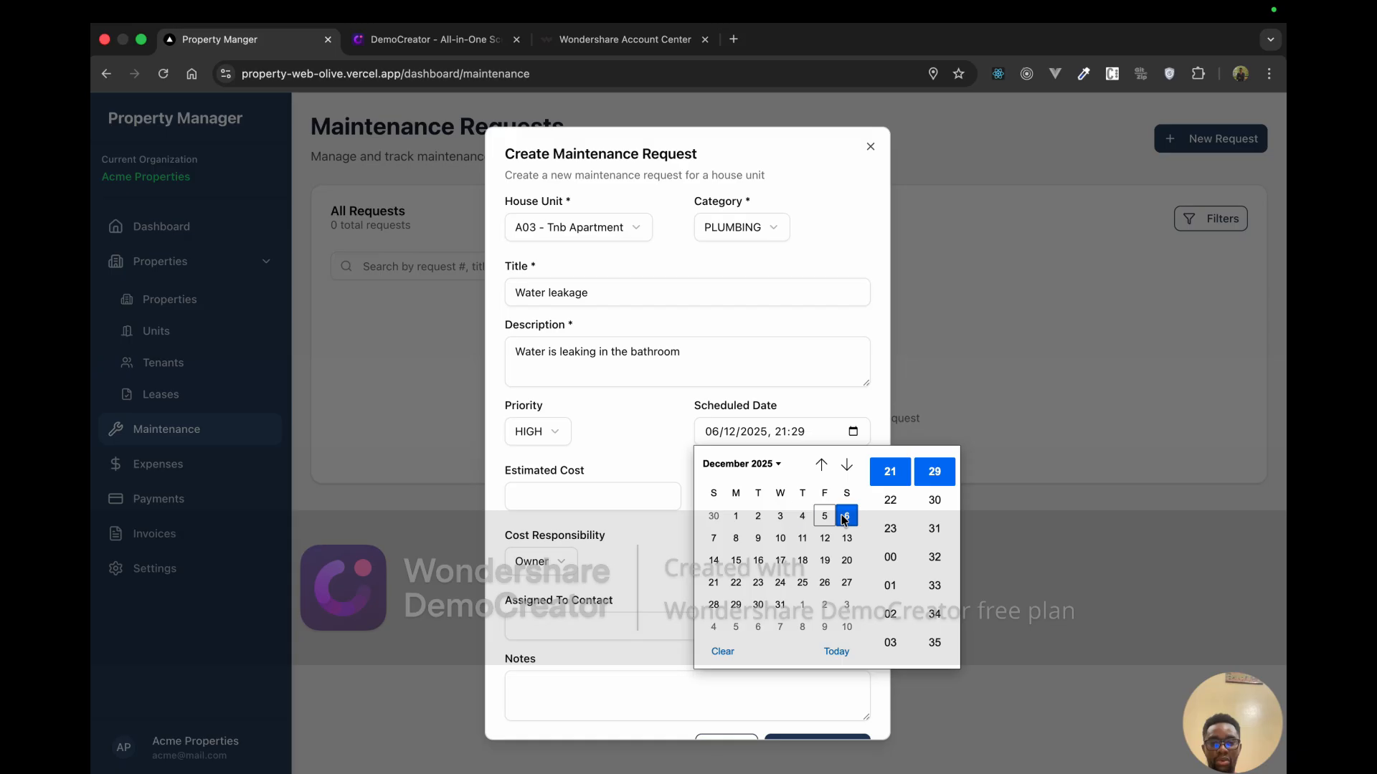
left_click(656, 454)
left_click(618, 498)
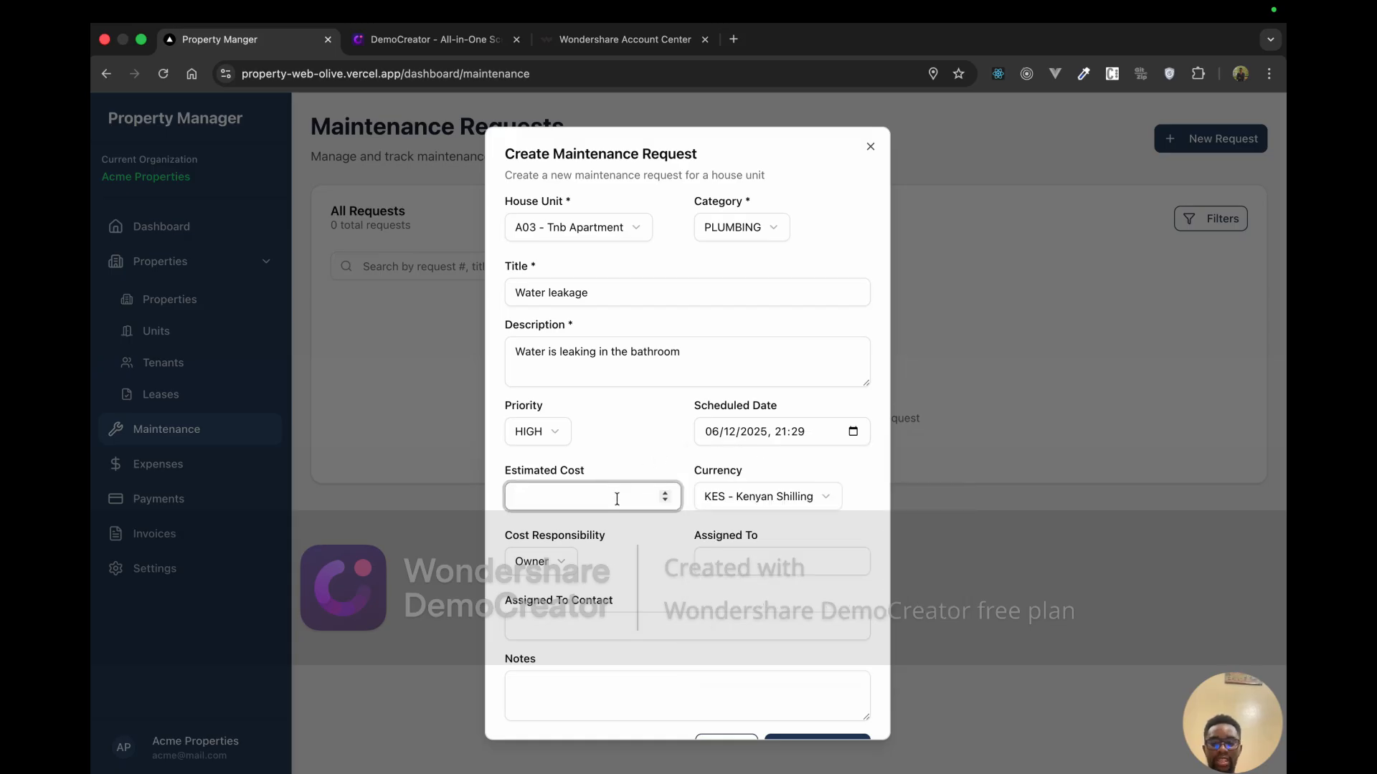
type("5000")
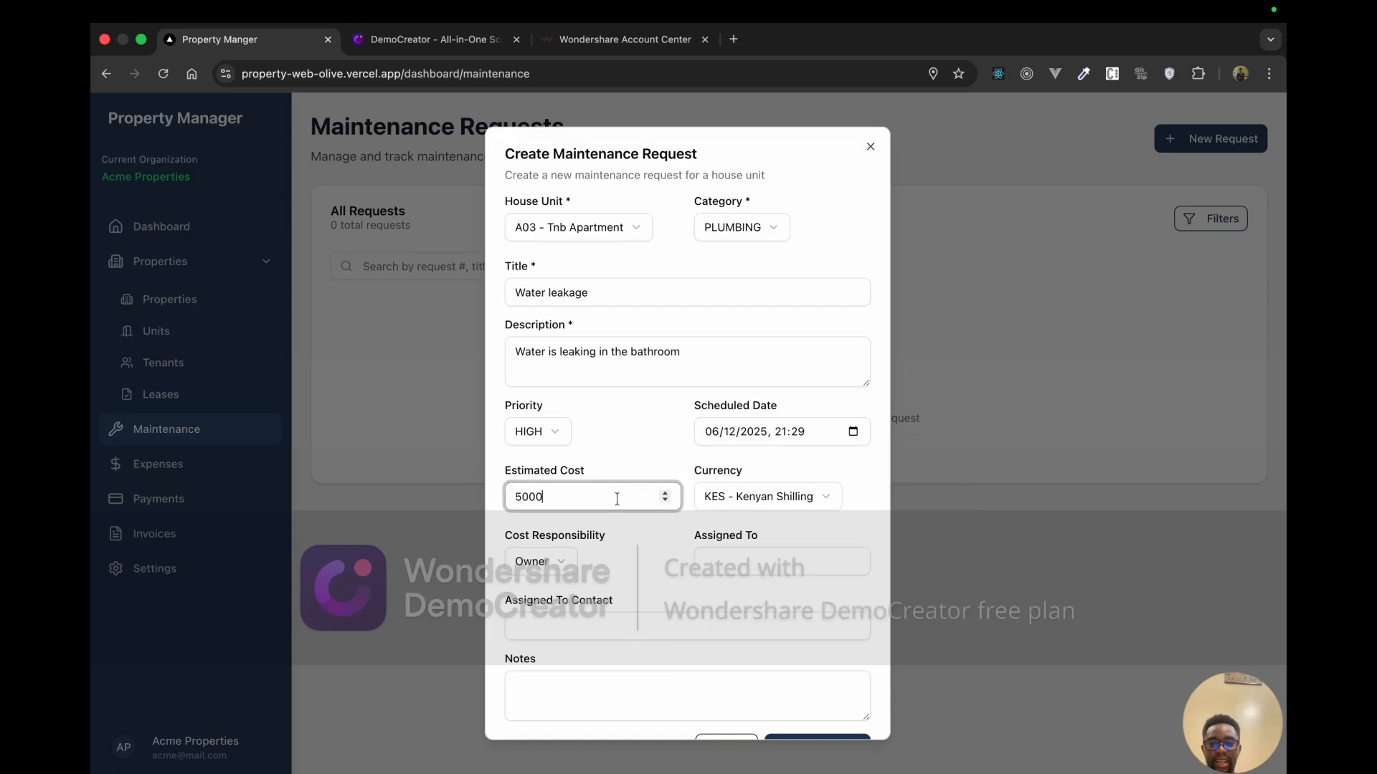
left_click(794, 504)
left_click(794, 505)
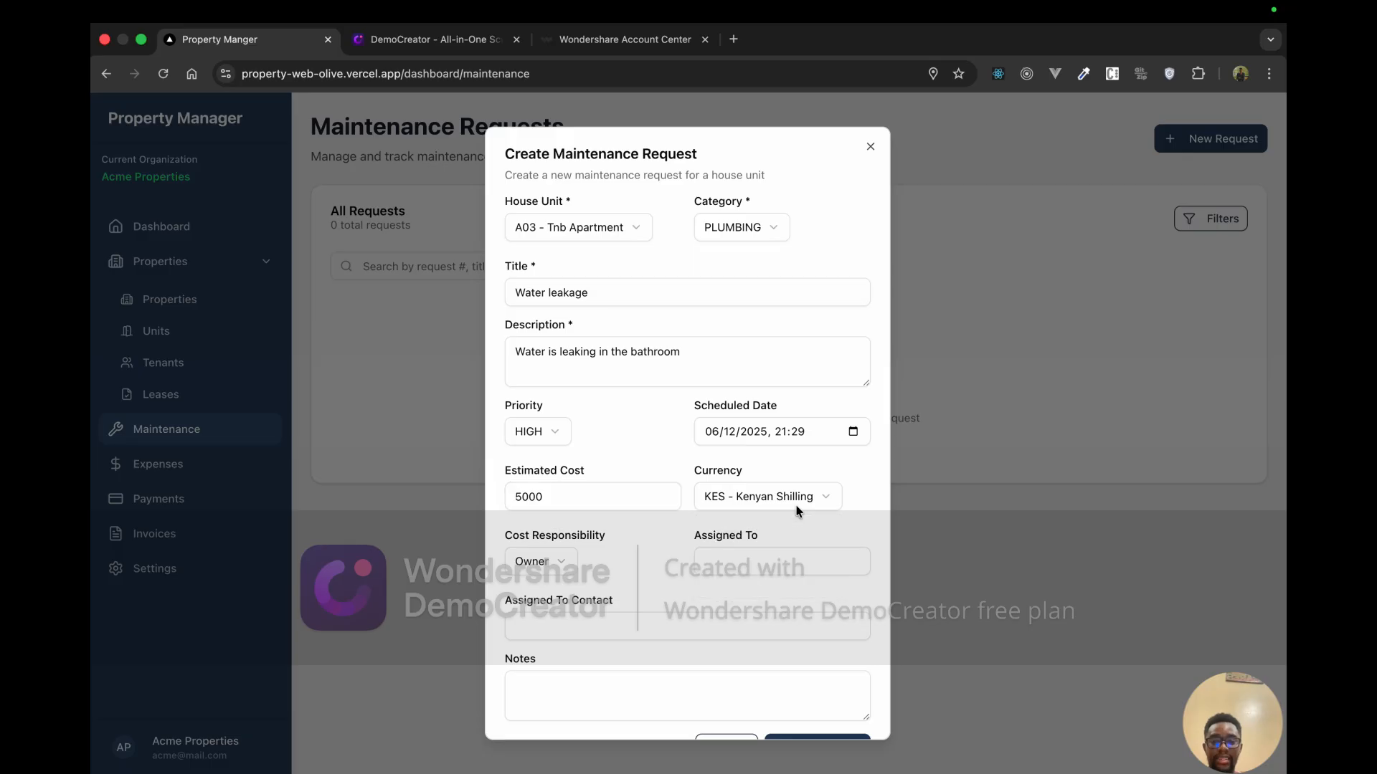
left_click(563, 569)
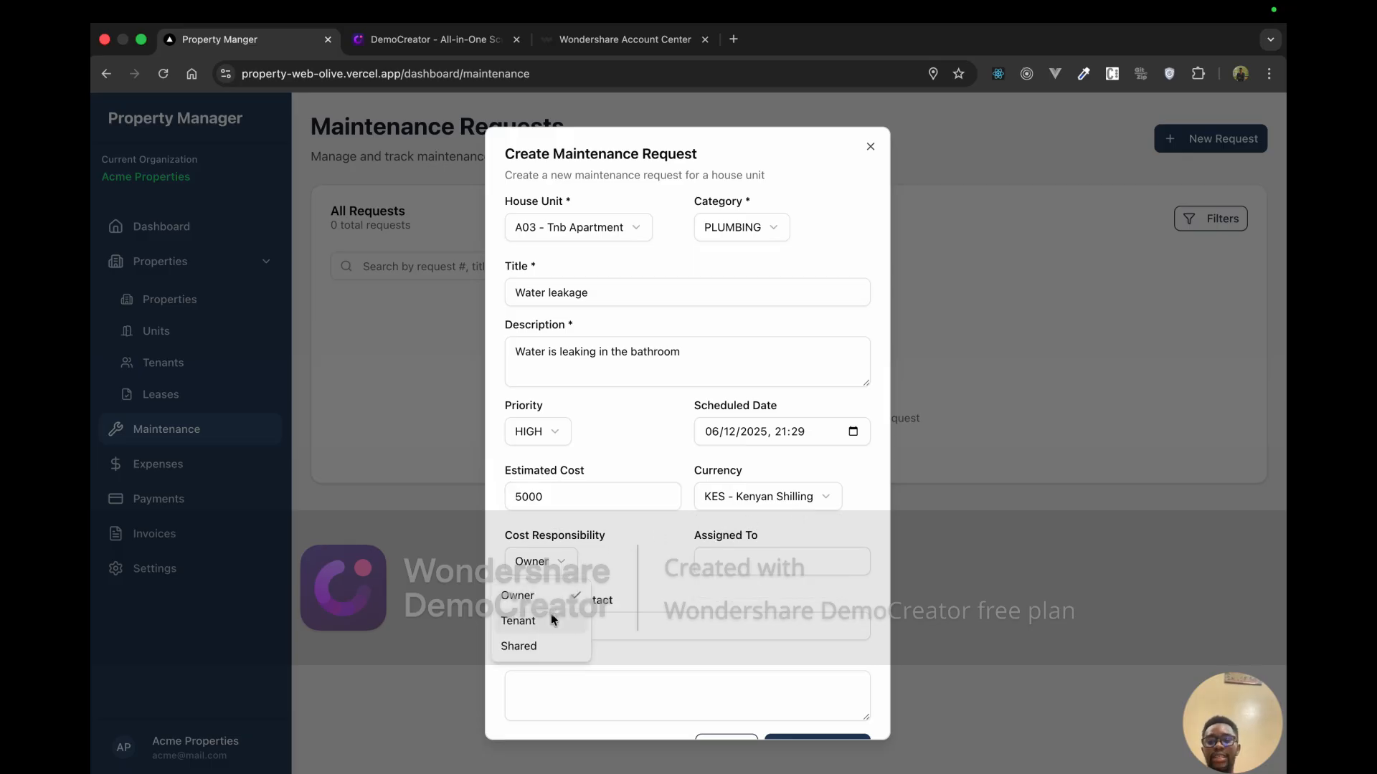
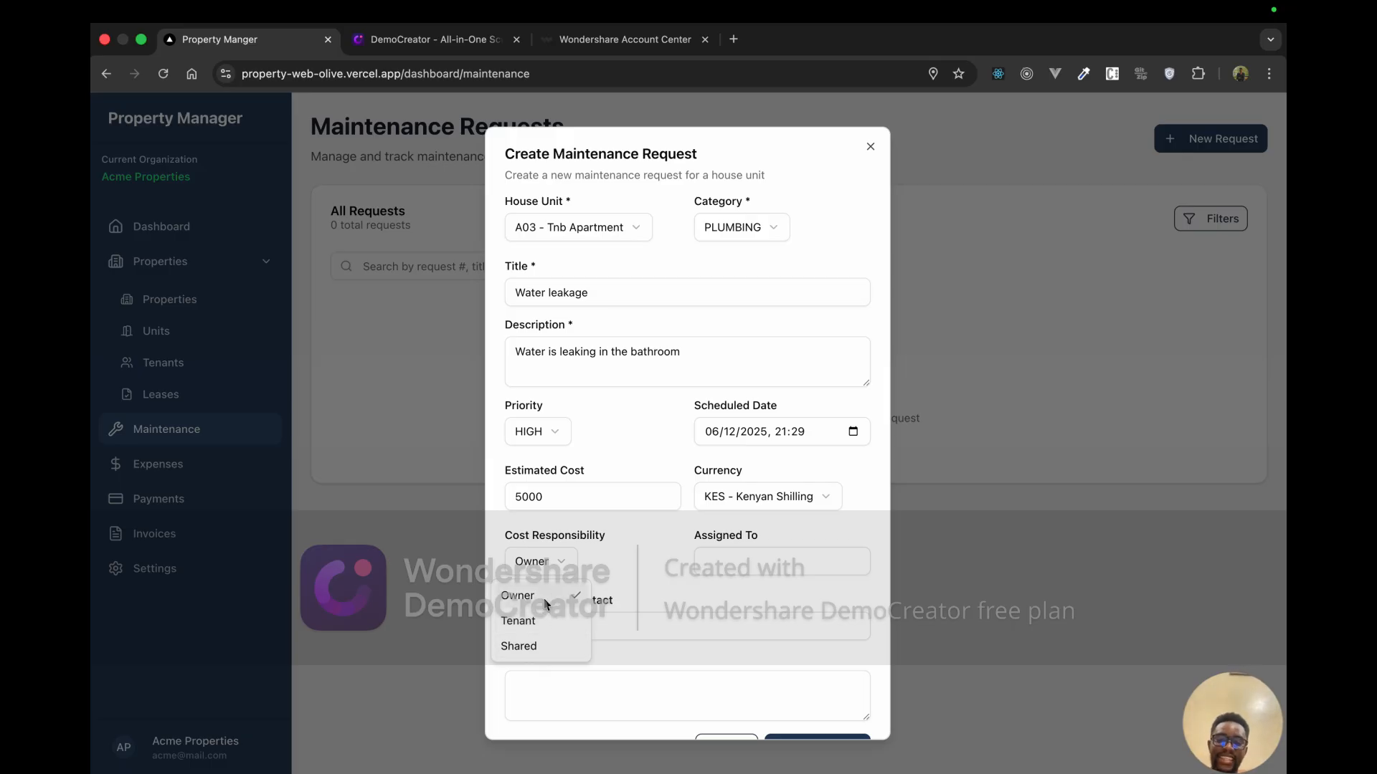
Step: Make the cost responsibility Shared and assign the job to the plumber
left_click(545, 646)
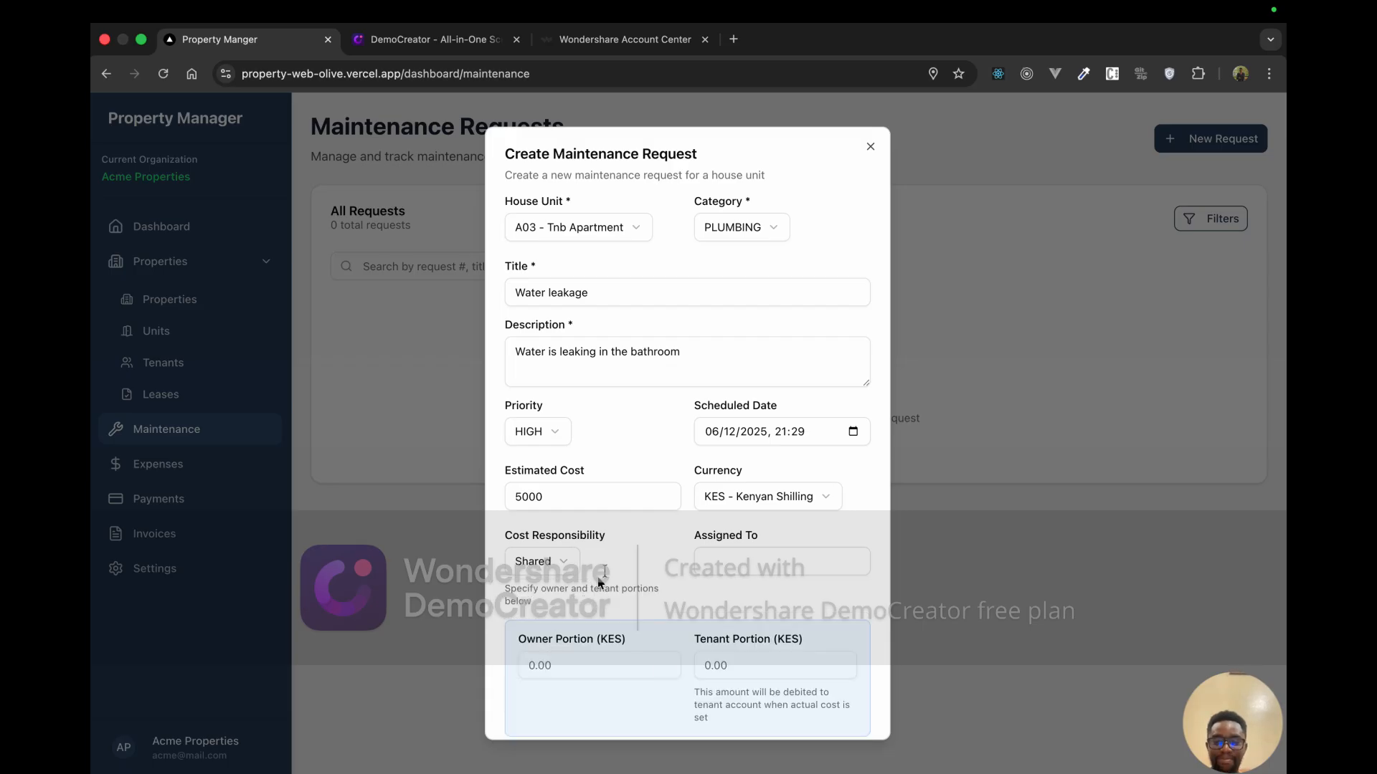
scroll(740, 570, "down", 3)
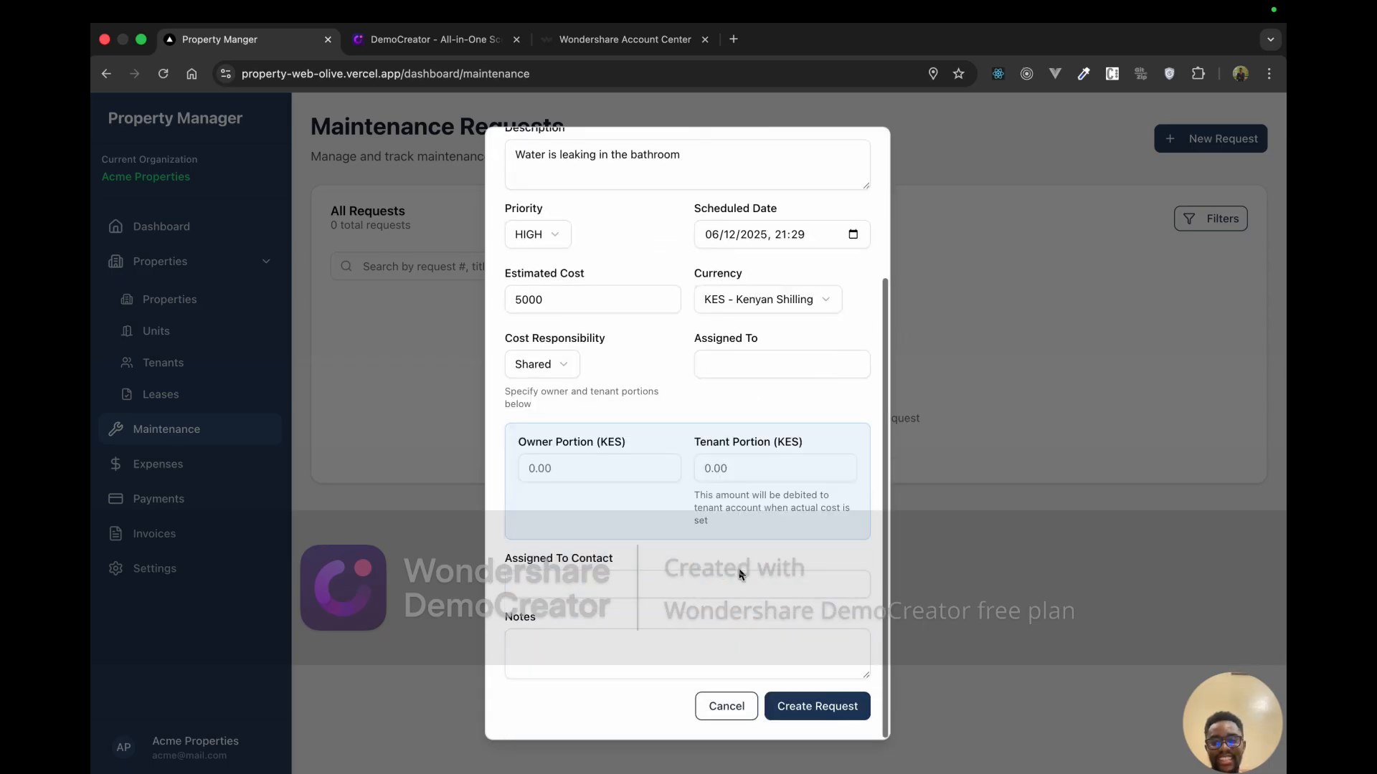
left_click(721, 370)
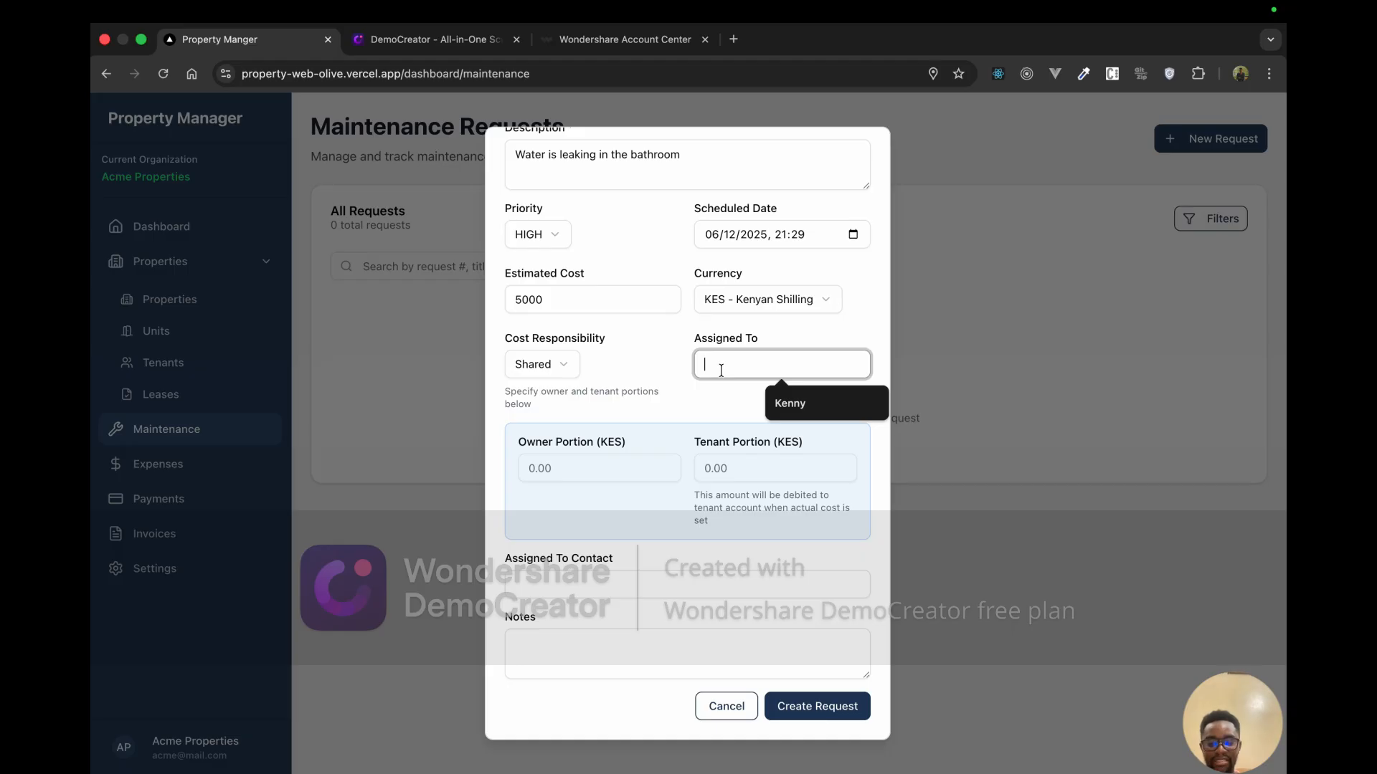
type("Plum")
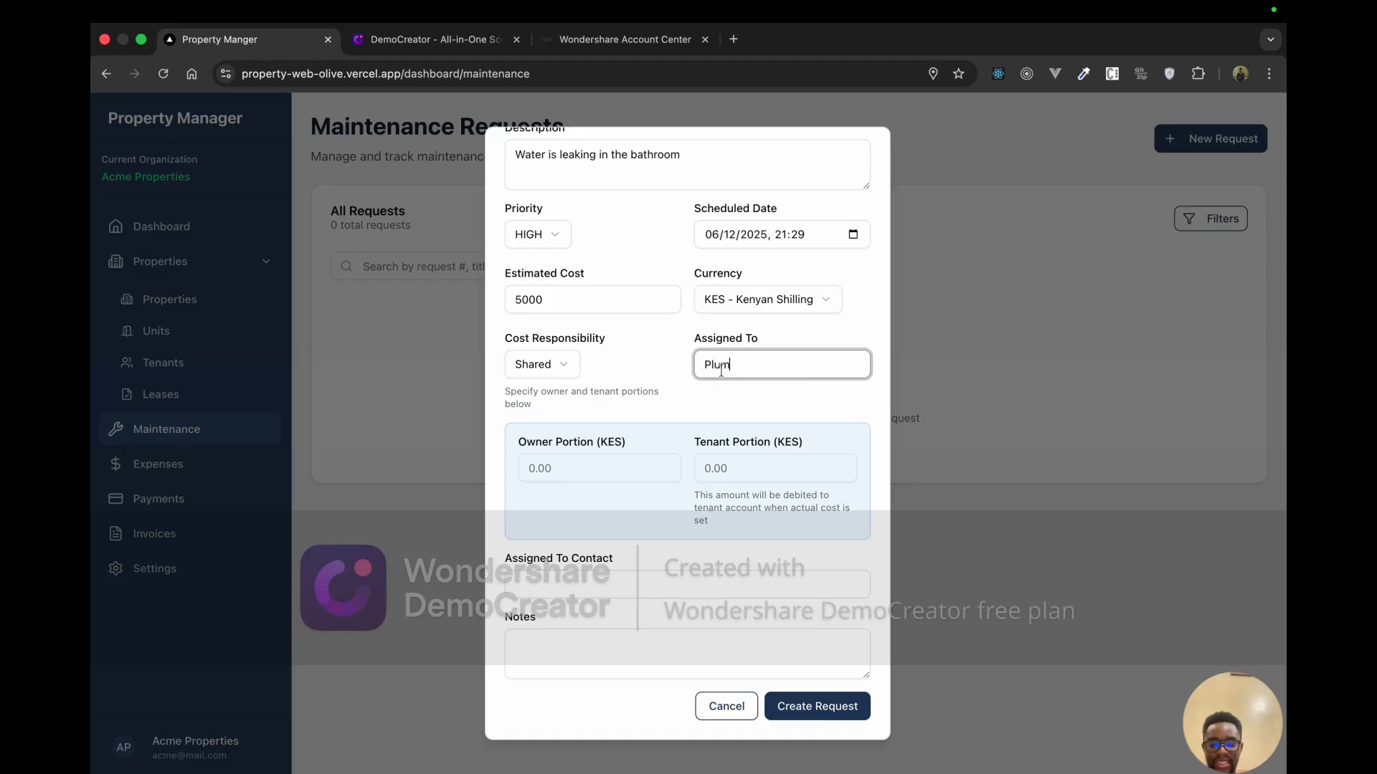
type("ber-ke")
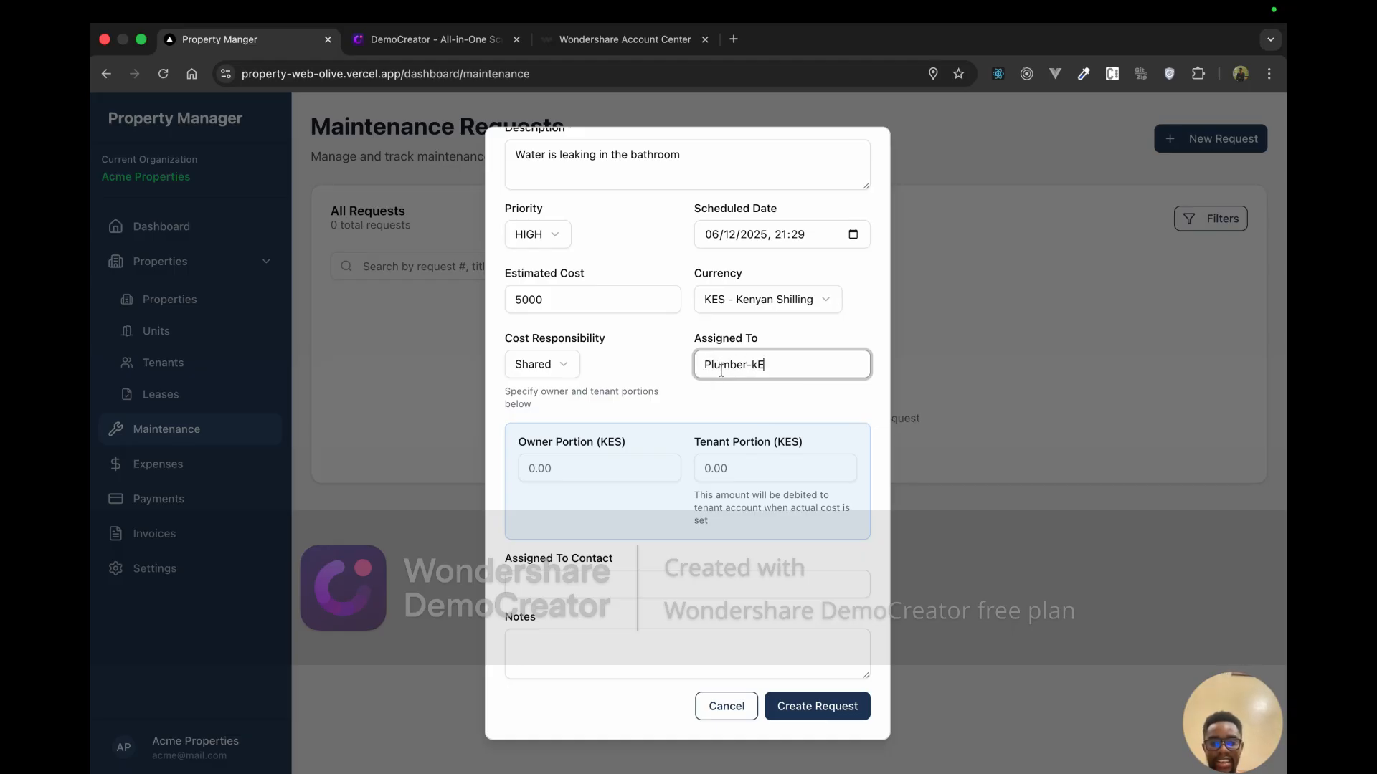
key("BackSpace")
type("Kenny")
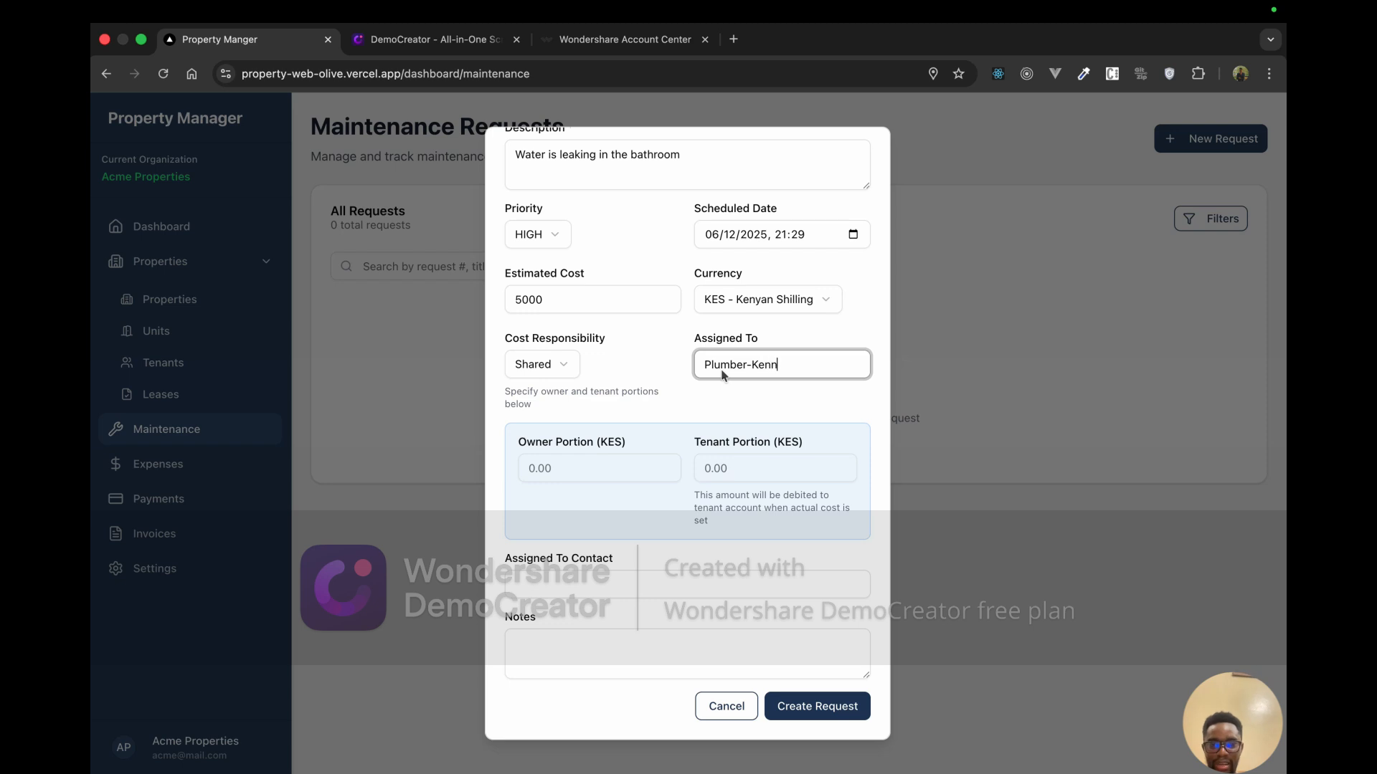
Step: Split the cost as 3000 KES owner portion and 2000 KES tenant portion
left_click(583, 475)
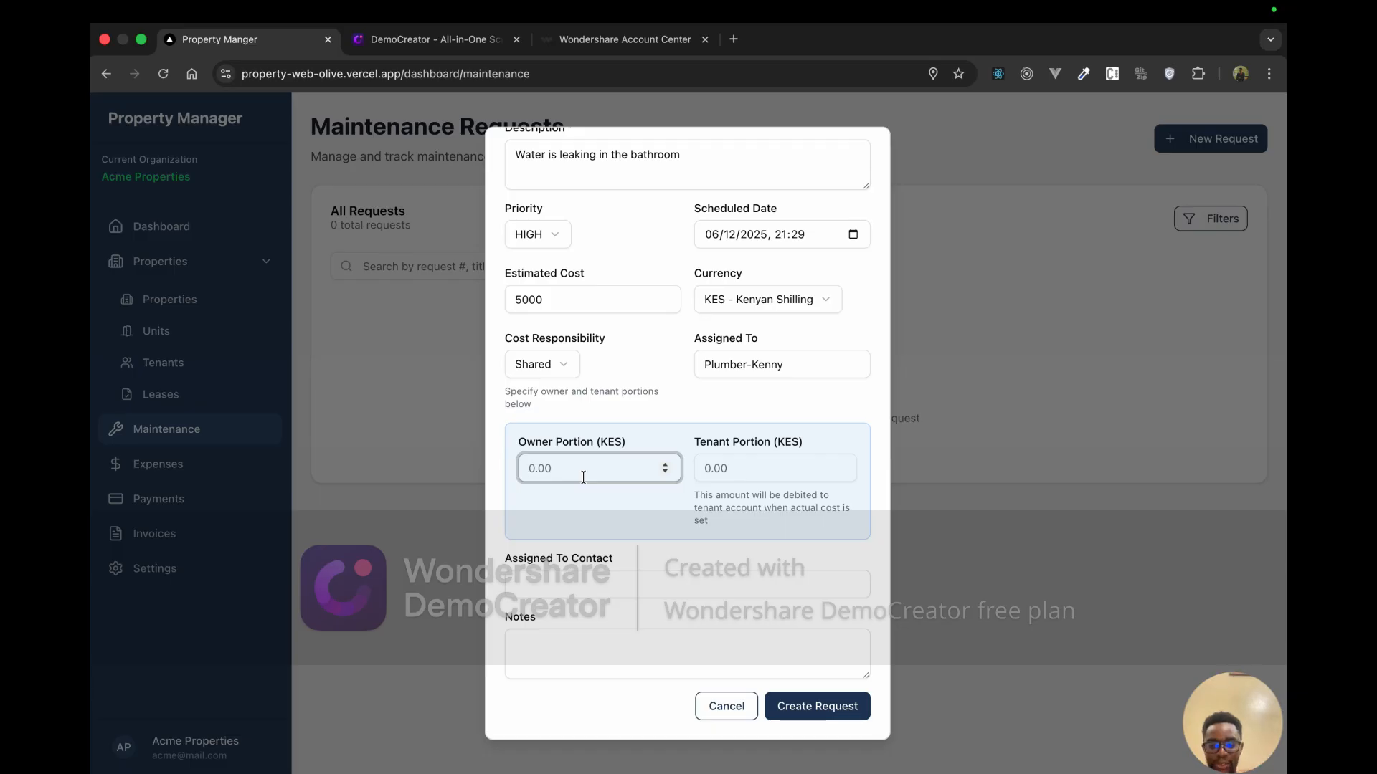
type("30000")
key("BackSpace")
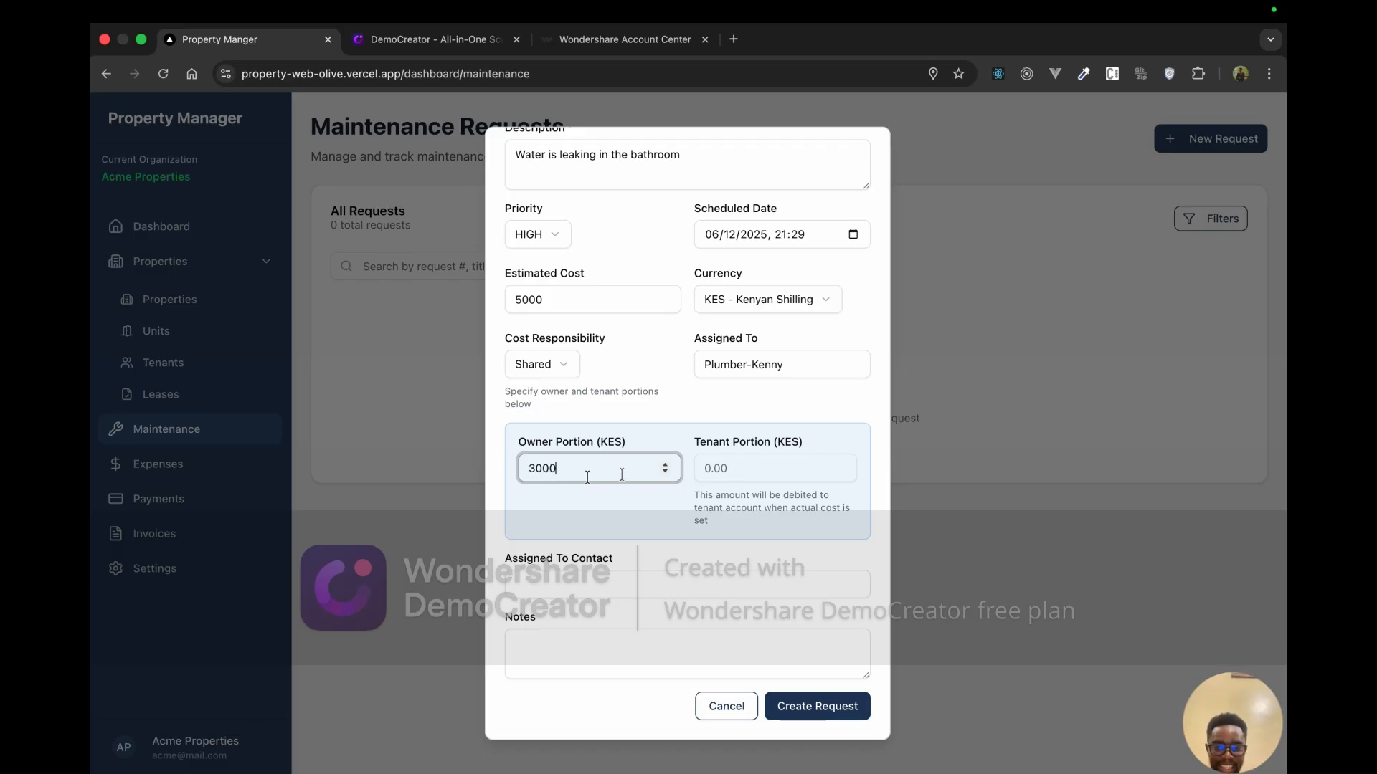
left_click(717, 475)
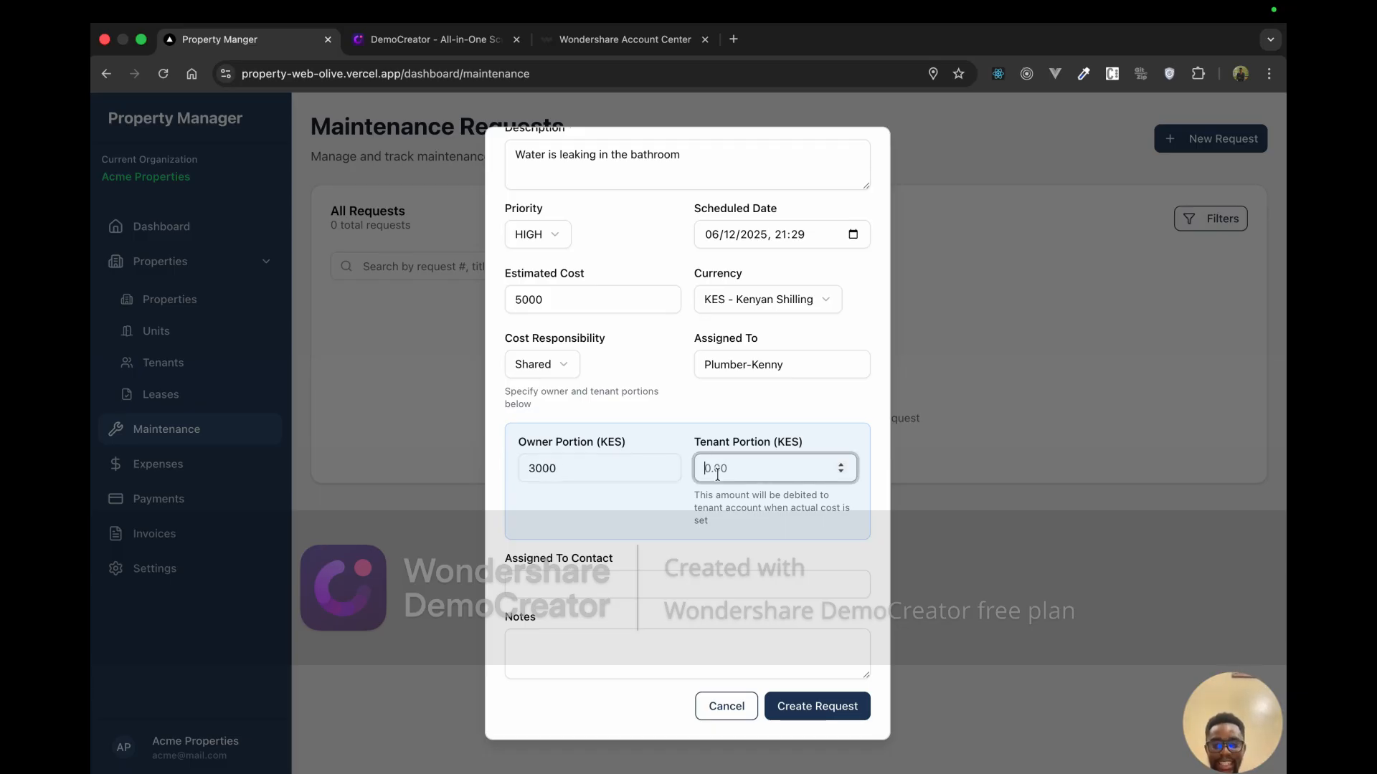
type("2000")
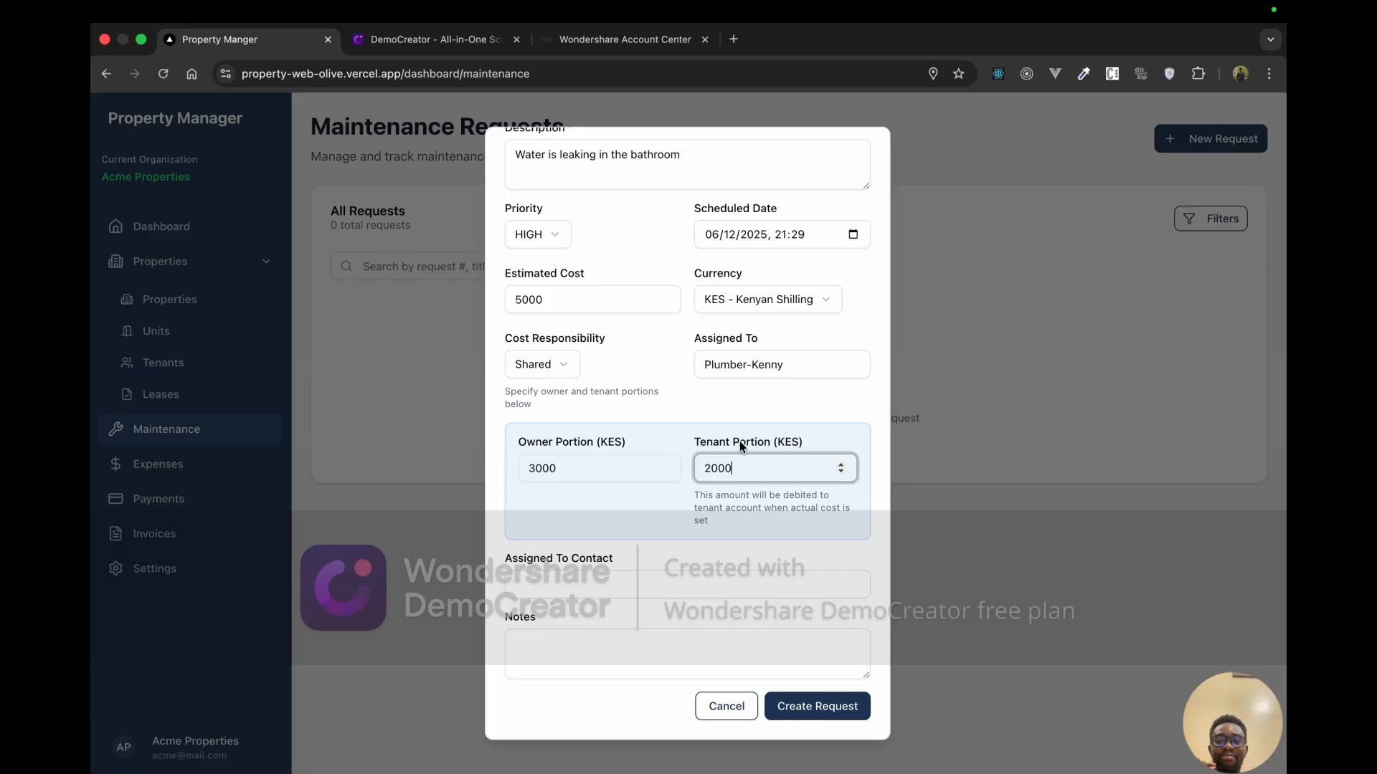
scroll(739, 441, "up", 3)
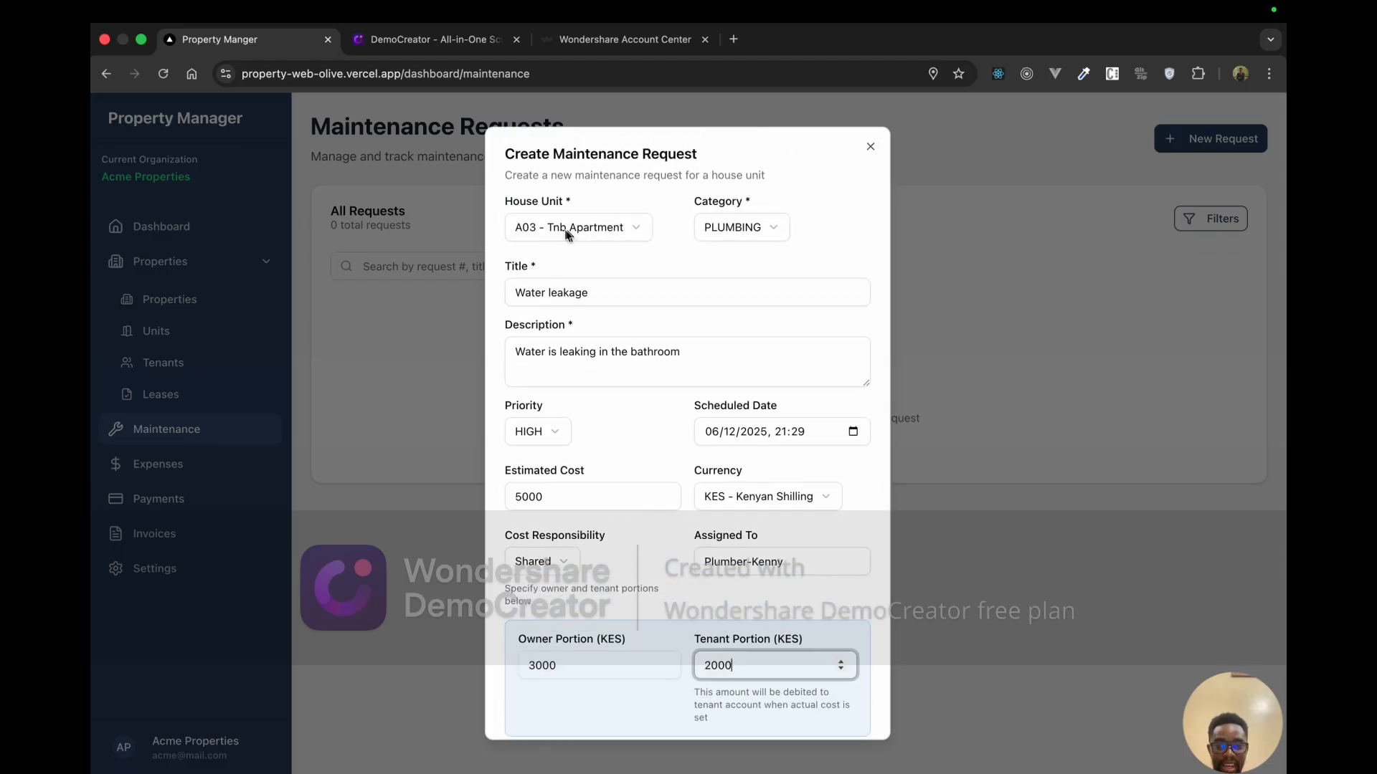
scroll(660, 393, "down", 3)
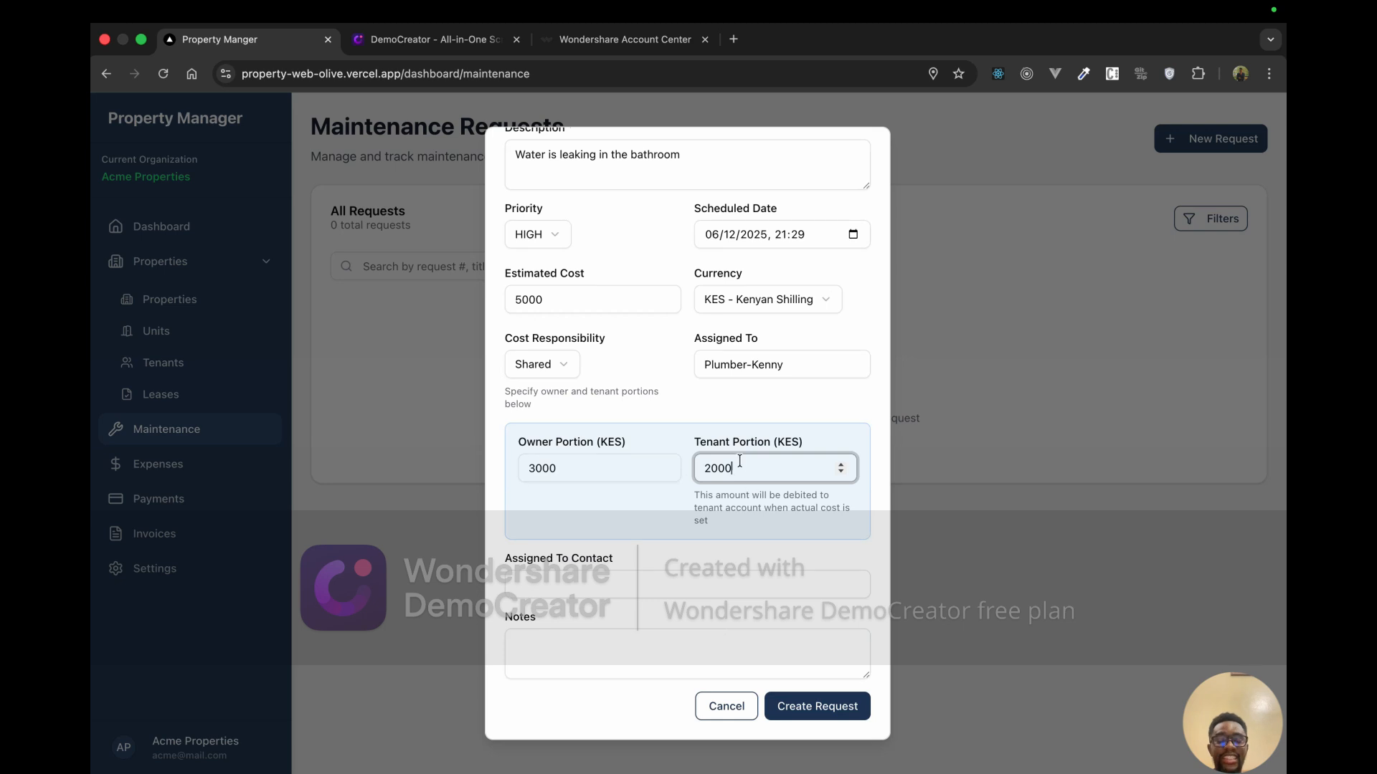
left_click_drag(740, 465, 704, 468)
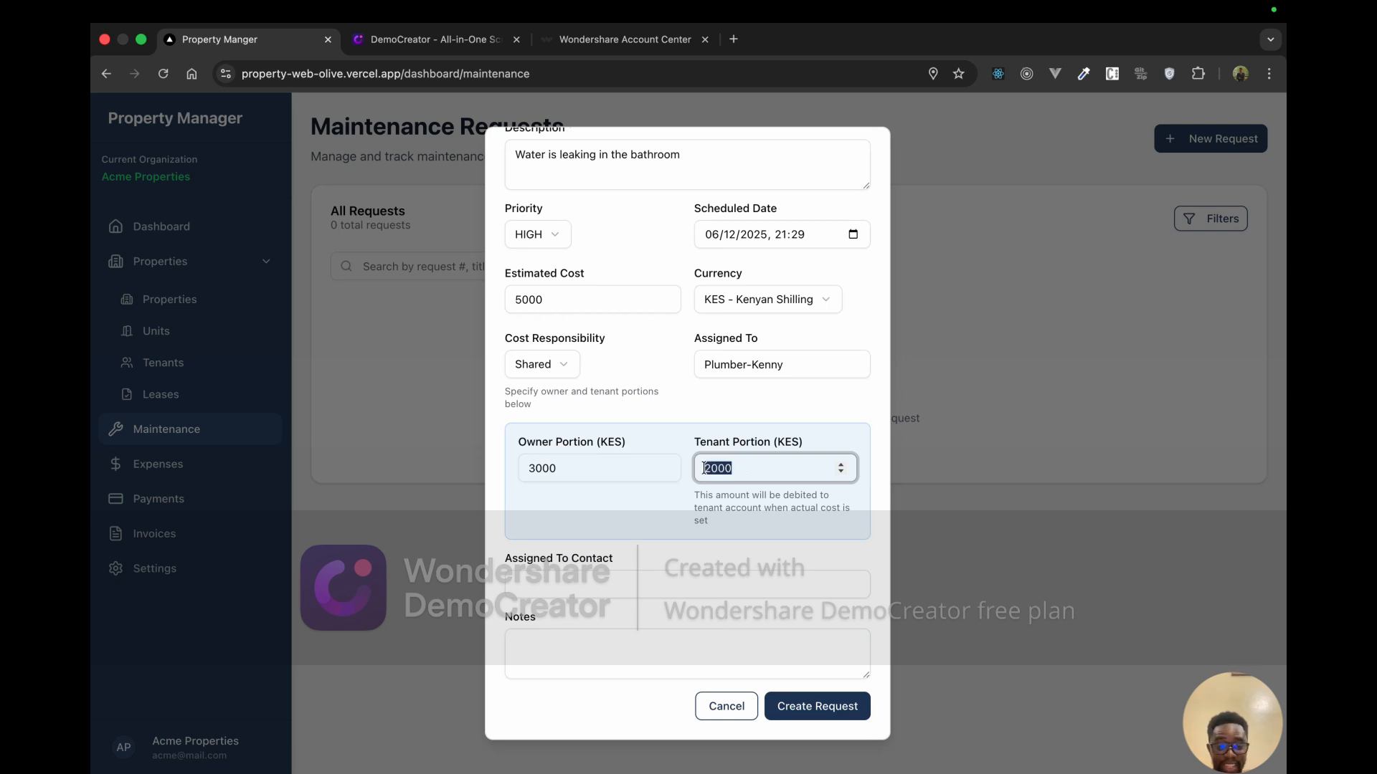
Step: Fill the suggested contact number and add the note 'This will be done tommorow'
left_click(622, 588)
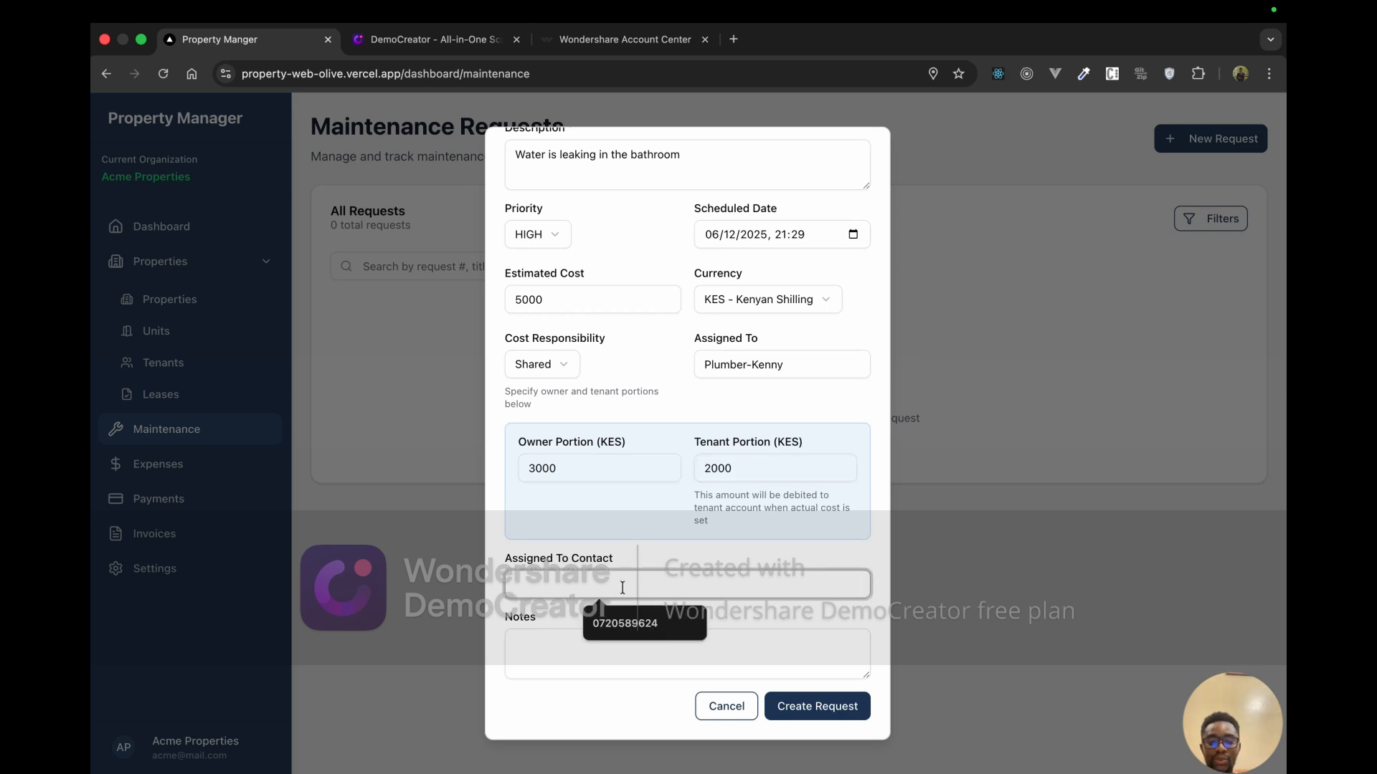
left_click(637, 634)
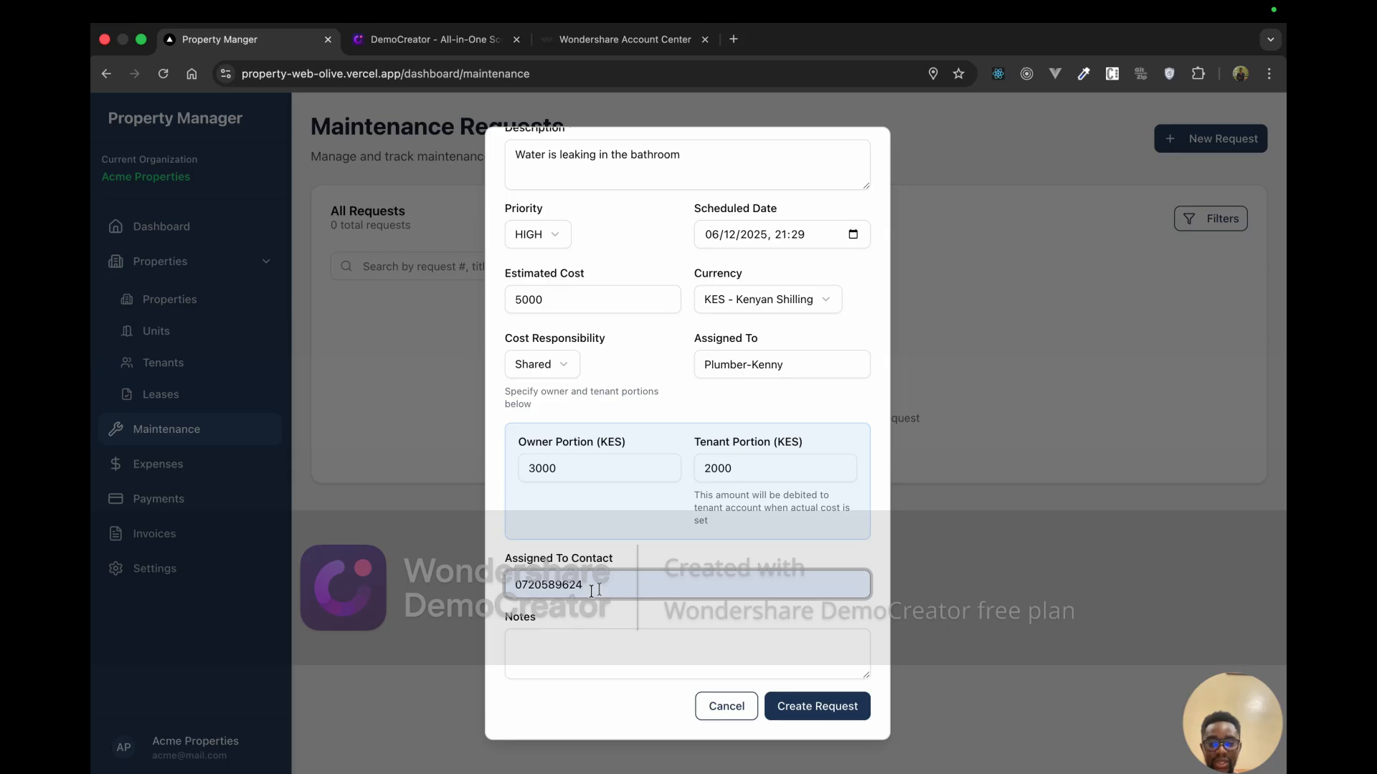
left_click(580, 644)
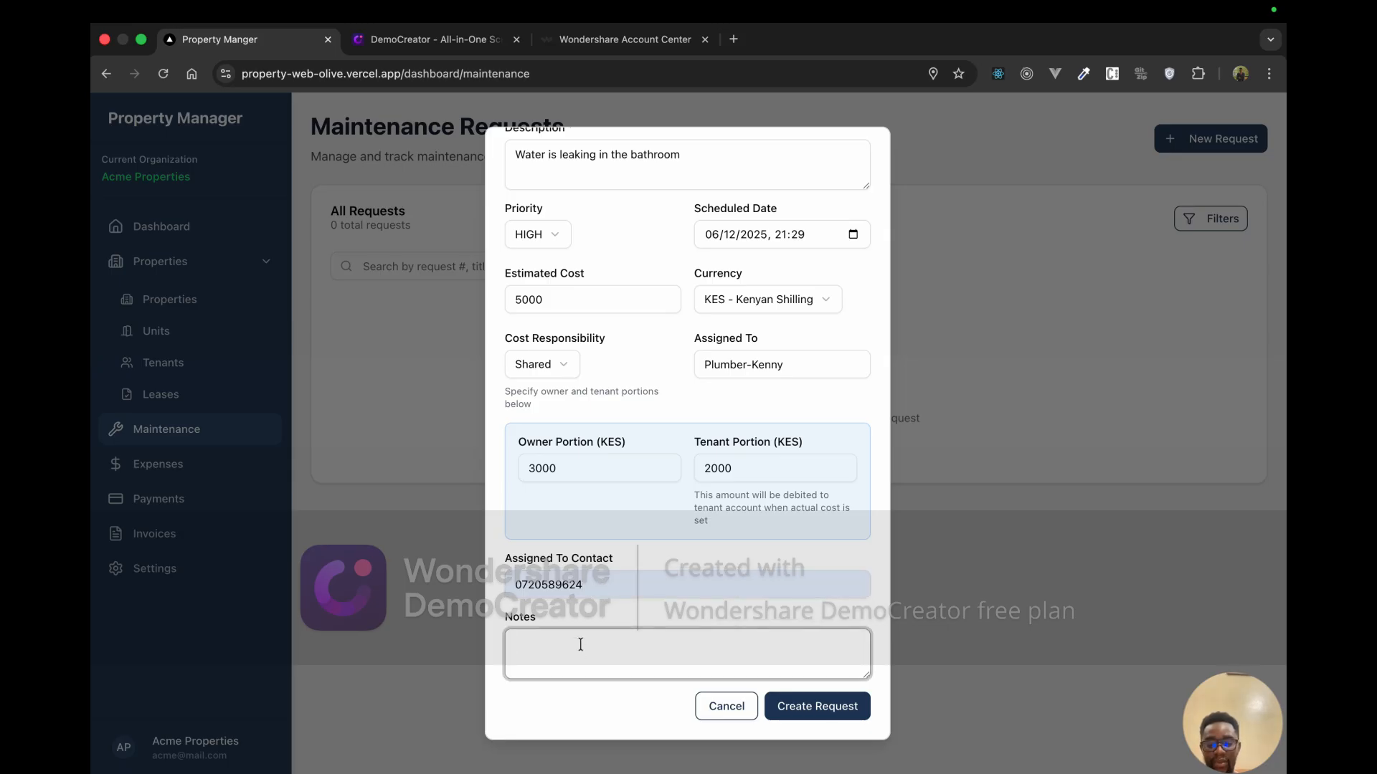
type("Test")
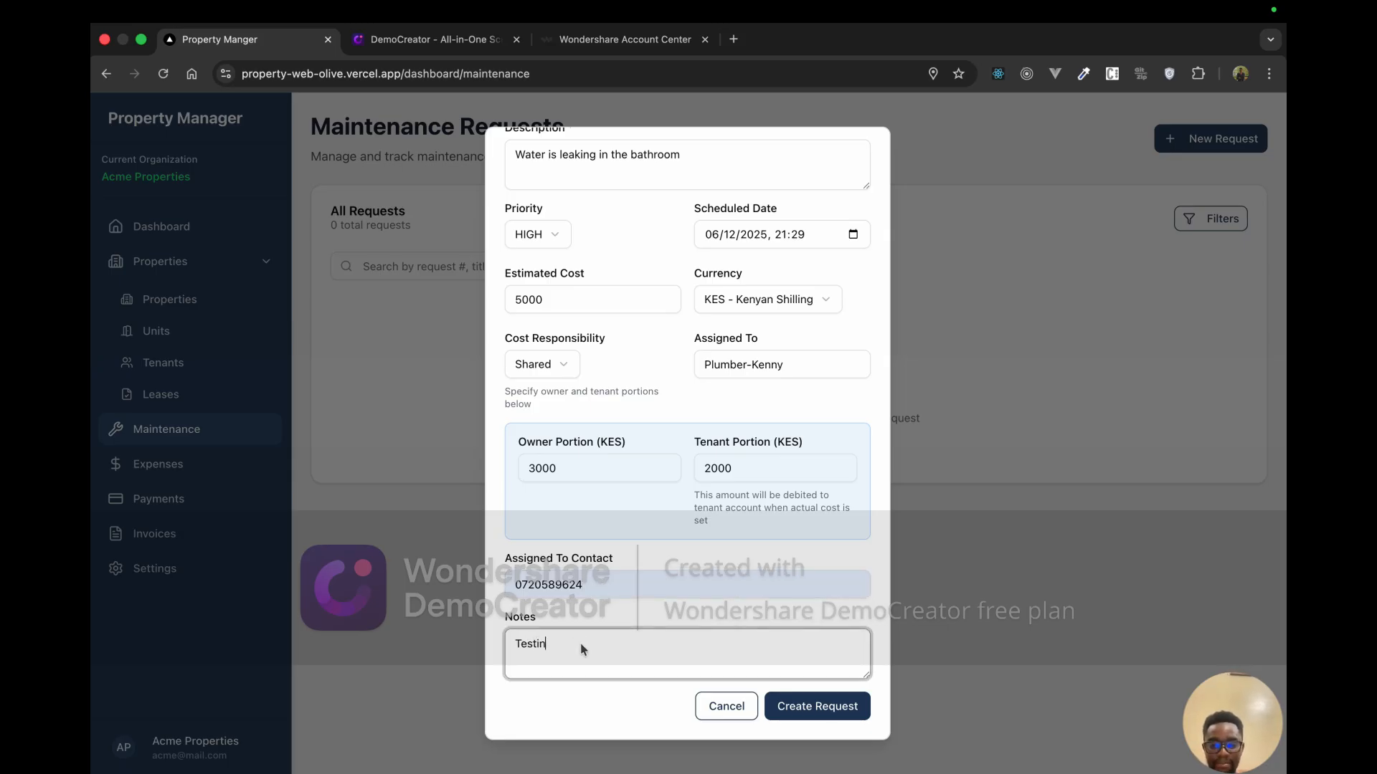
type("in")
key("BackSpace")
key("BackSpace")
key("BackSpace")
key("BackSpace")
key("BackSpace")
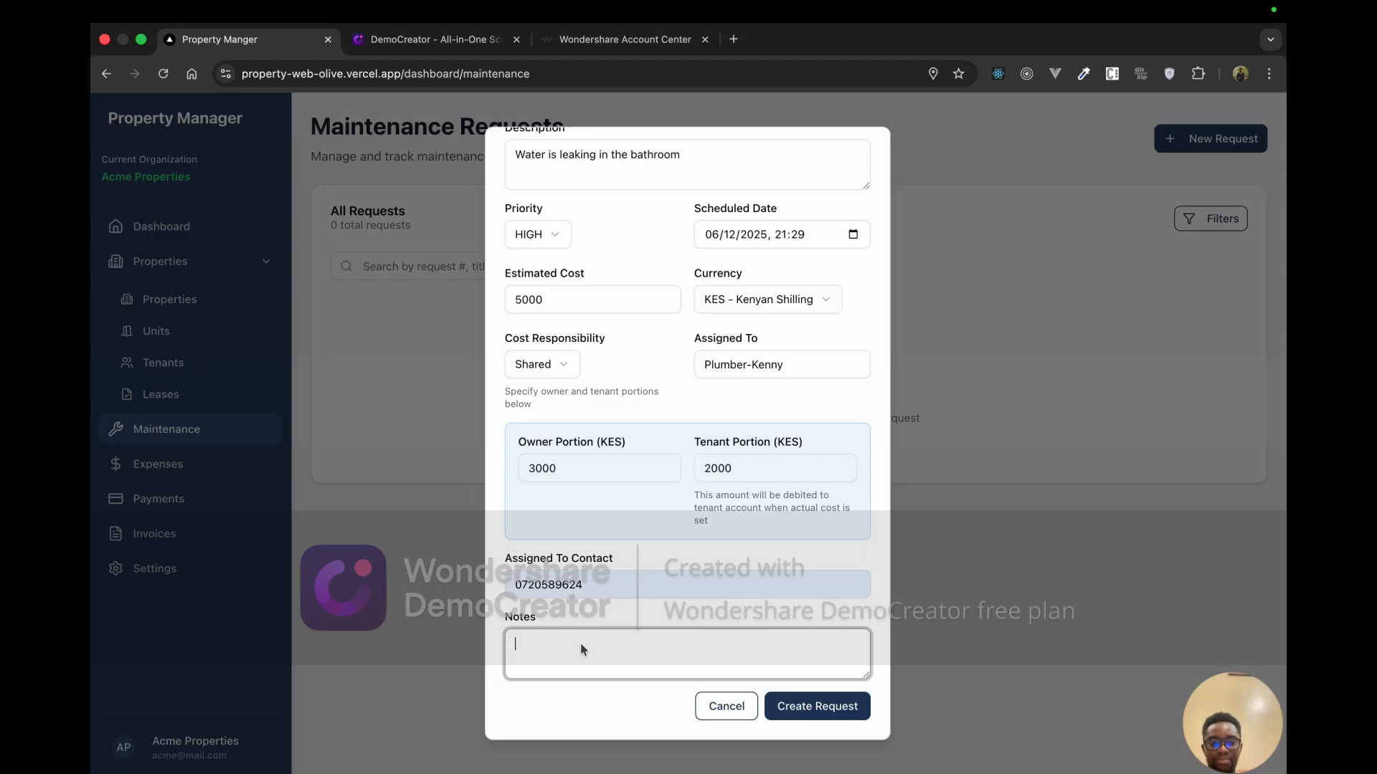
type("This will be")
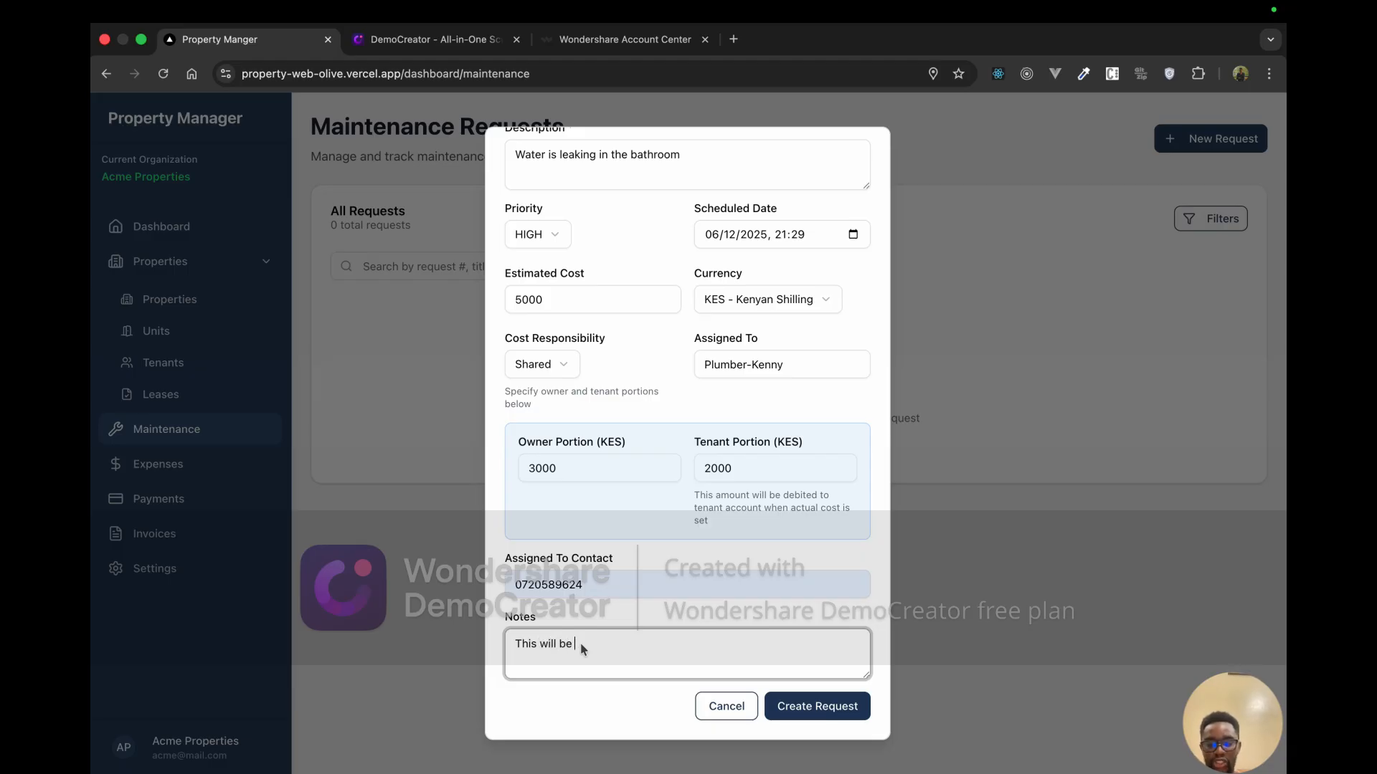
type(" done tommorow")
Step: Create the Water leakage request and open the tenant's details page
left_click(800, 699)
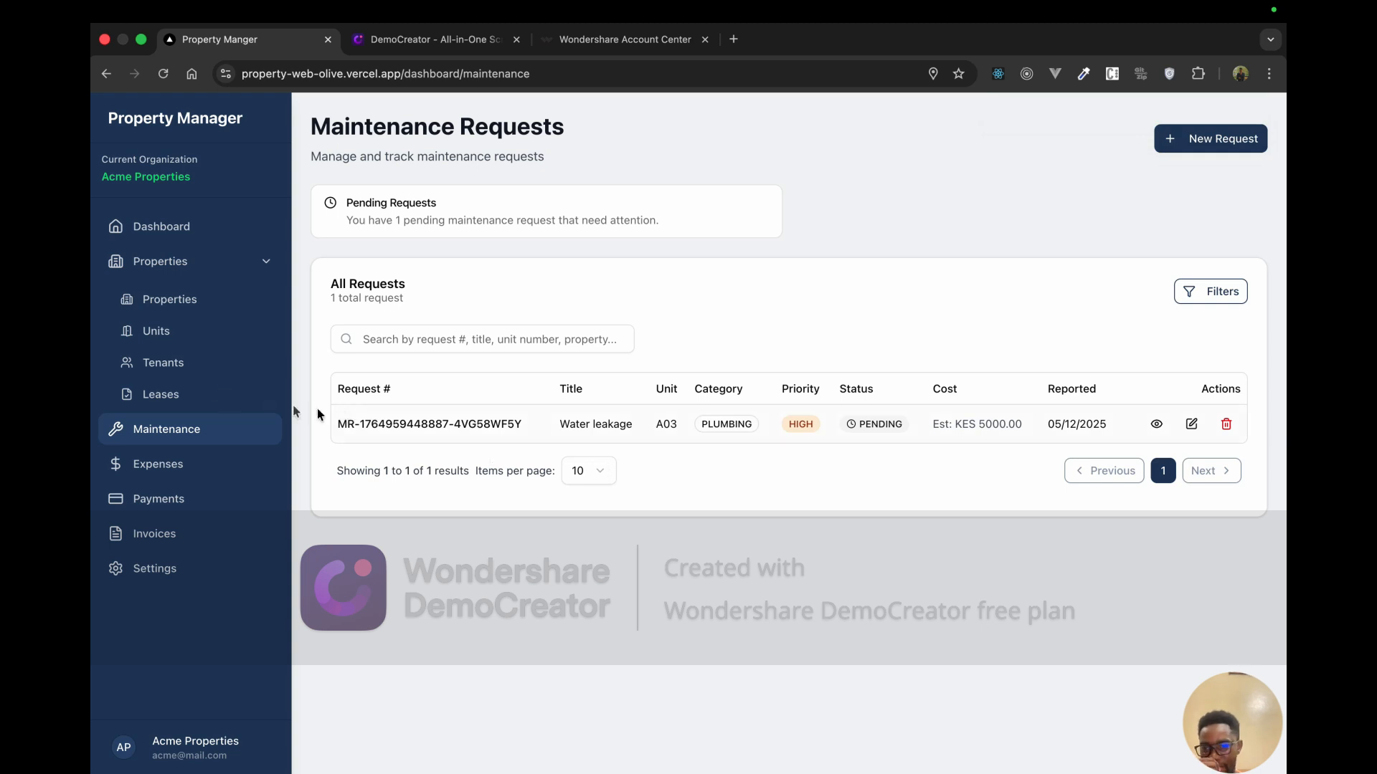
left_click(185, 371)
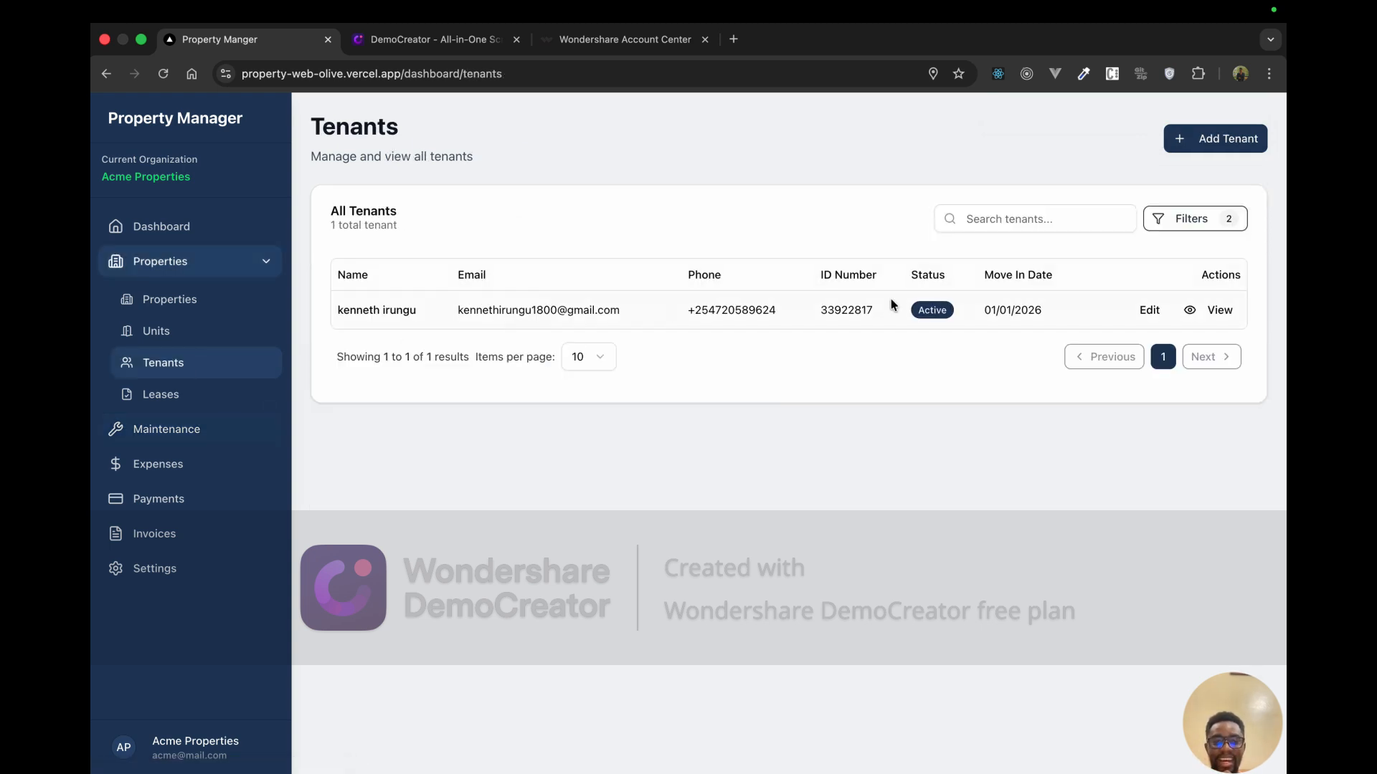
left_click(1191, 313)
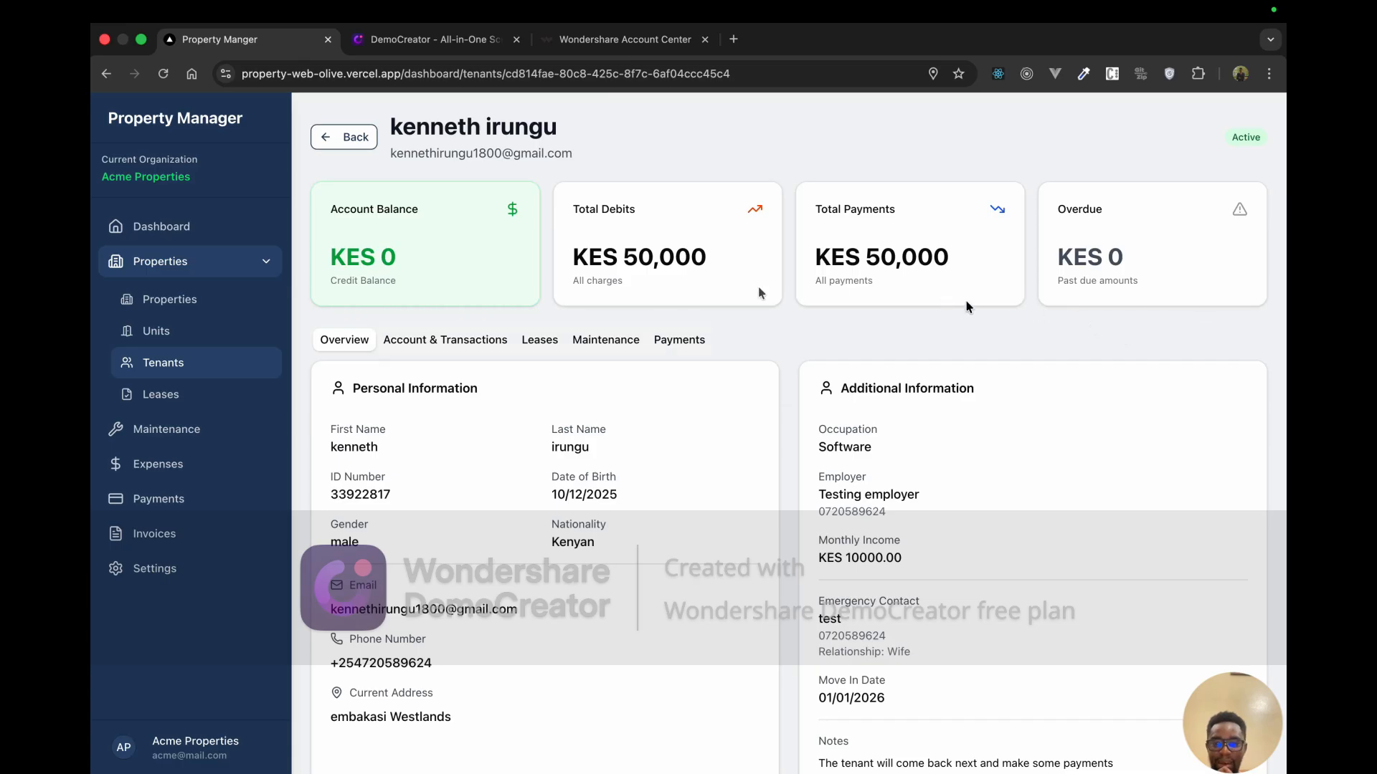
Step: Review the tenant's Leases and Maintenance tabs
left_click(553, 341)
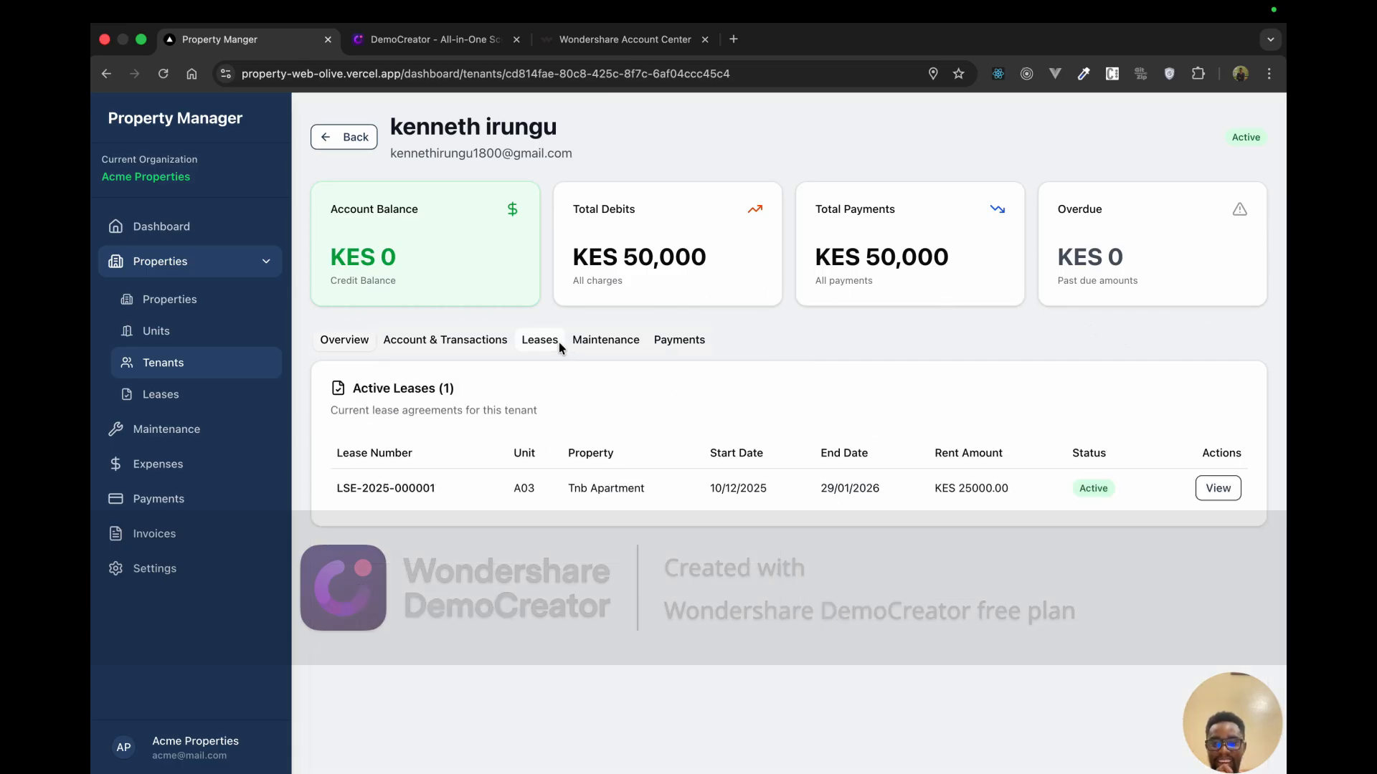
left_click(618, 345)
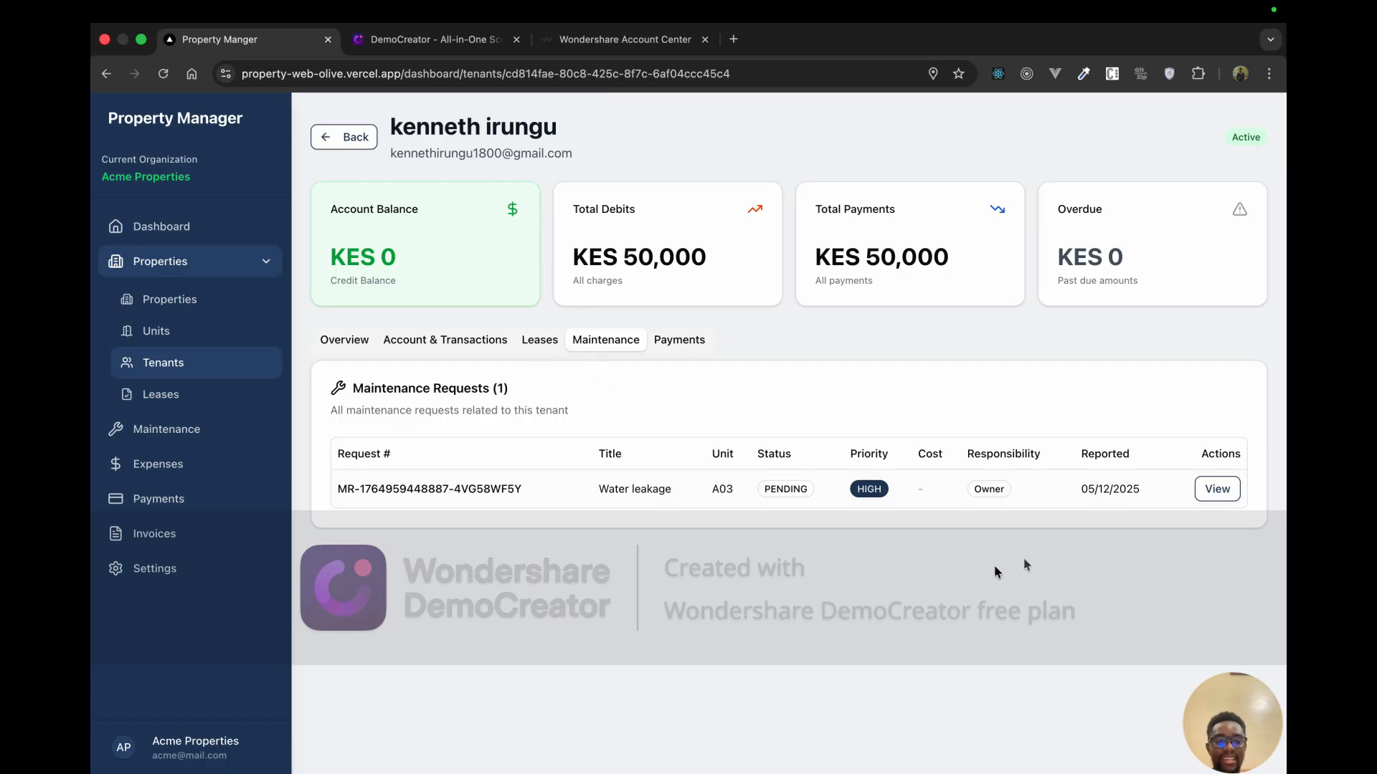
left_click_drag(601, 489, 674, 484)
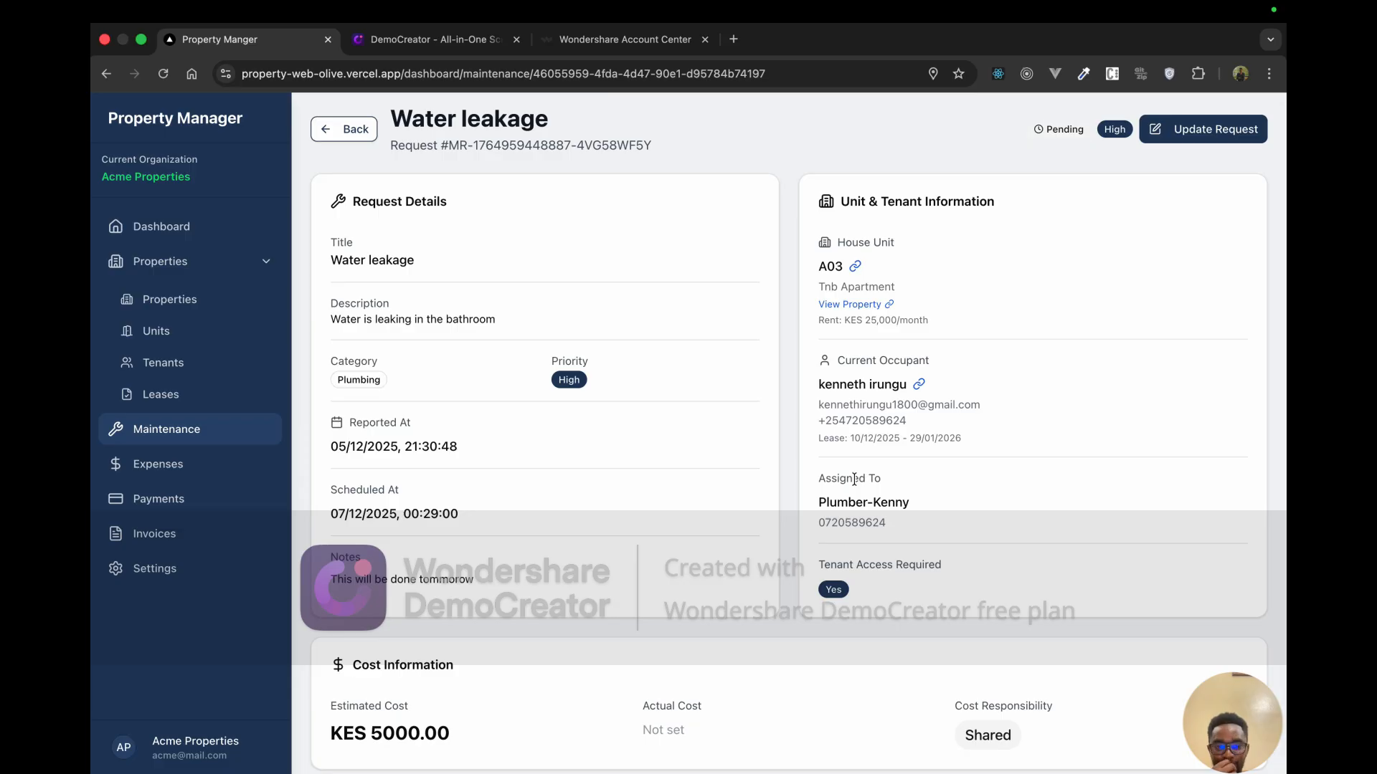
Step: Go back to Maintenance and open the Water leakage request's details page
scroll(854, 479, "up", 1)
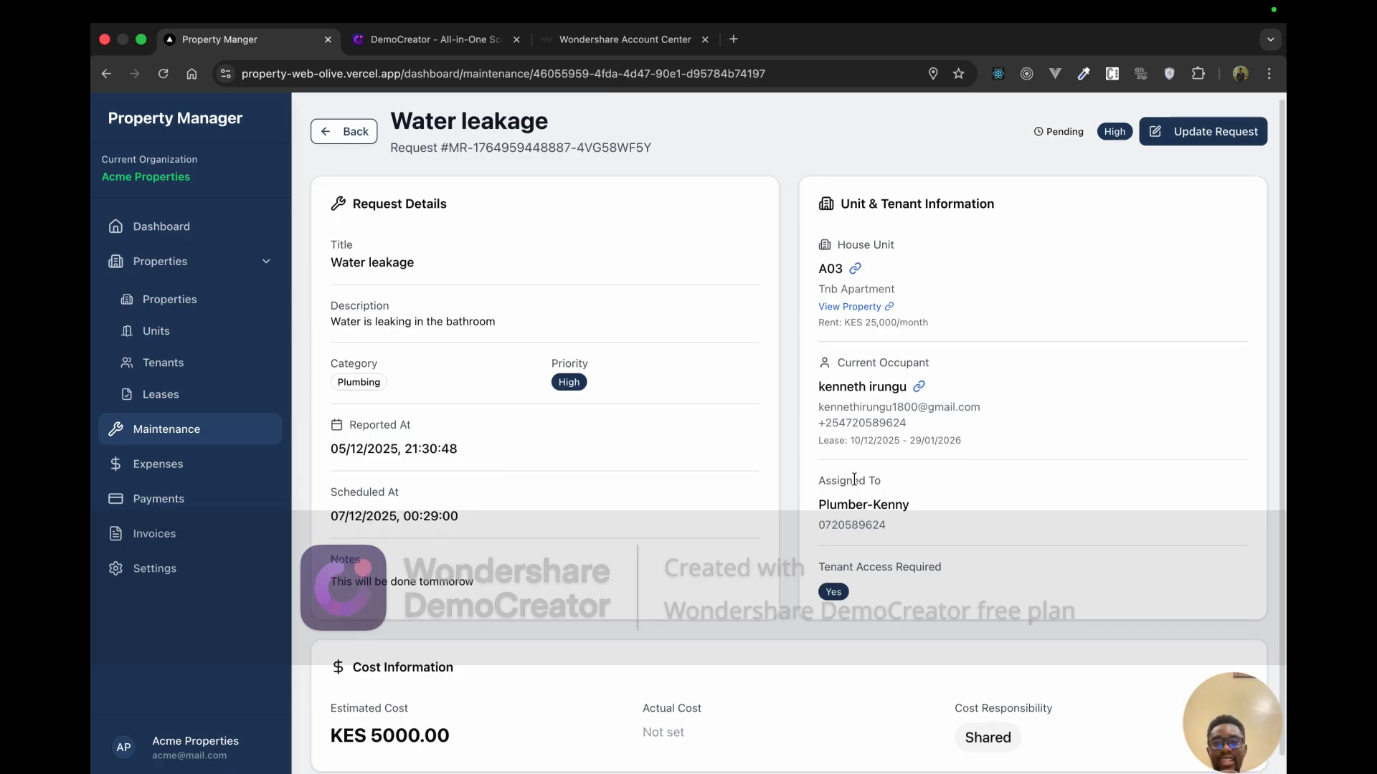
scroll(854, 479, "down", 1)
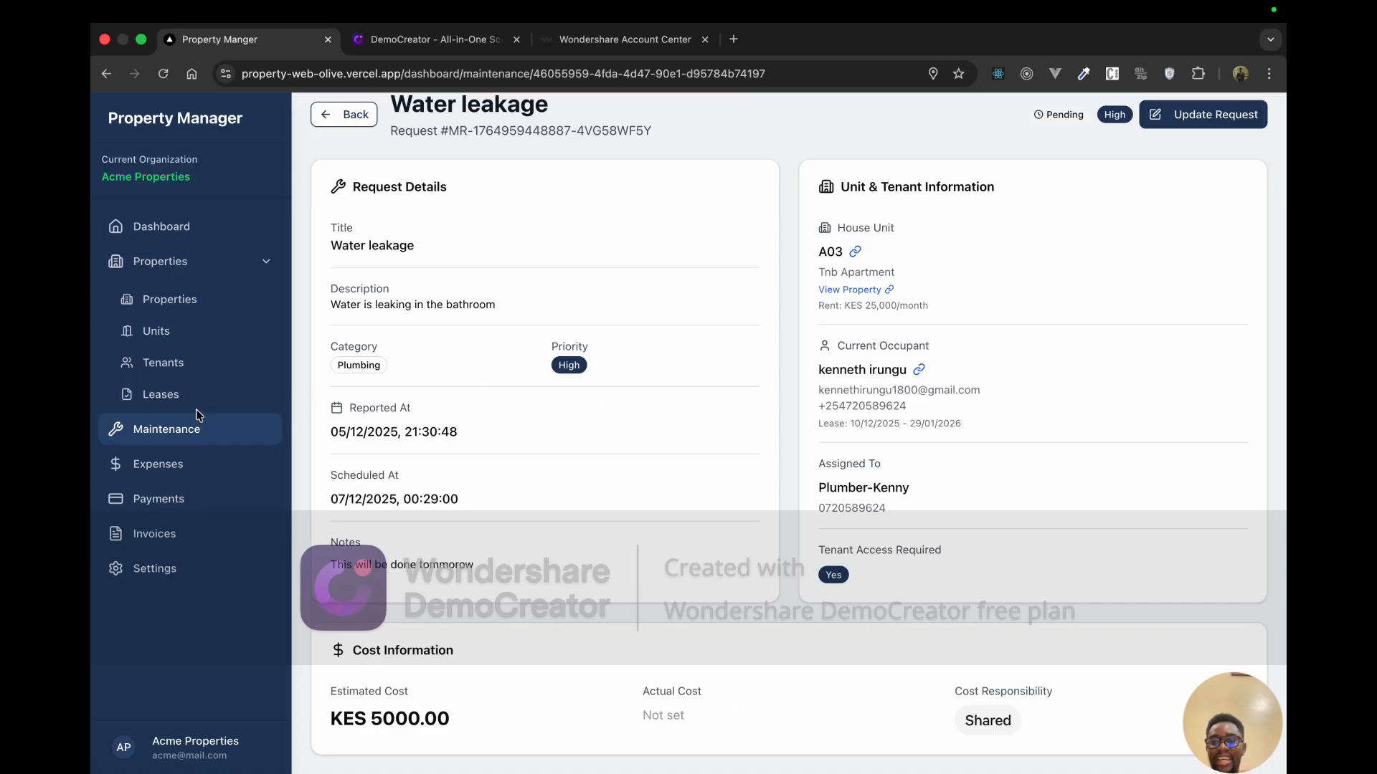
left_click(185, 430)
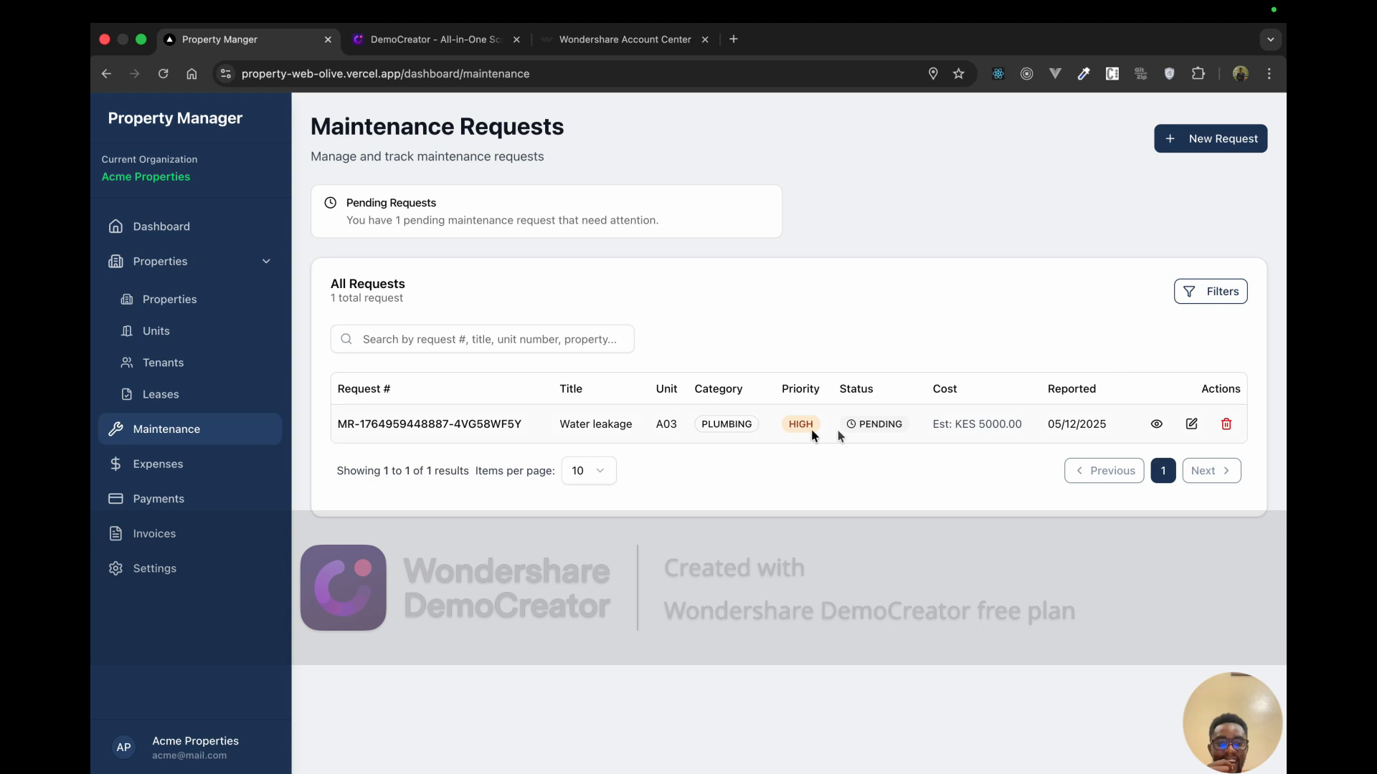
left_click(1156, 423)
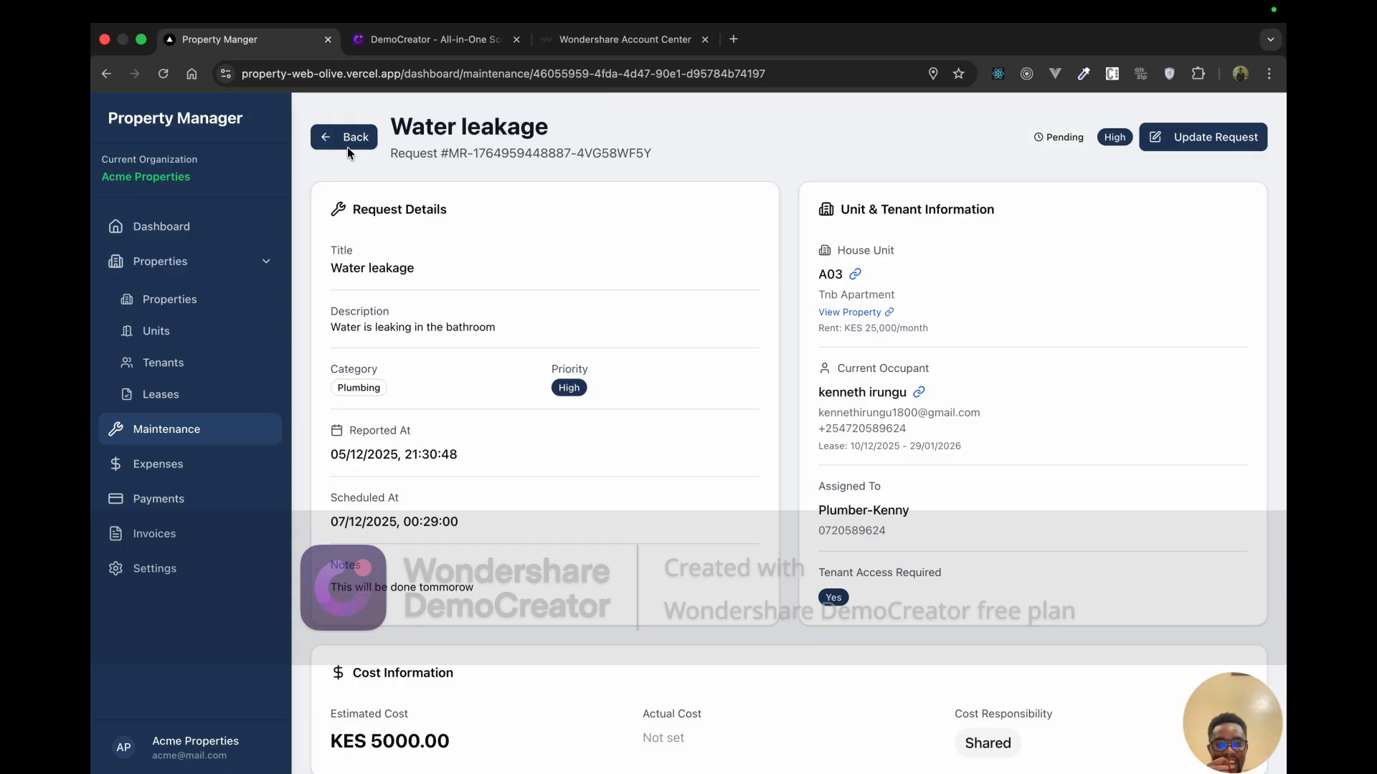
Step: In the update form, set Started At and Completed At to 12/12/2025
left_click(1205, 138)
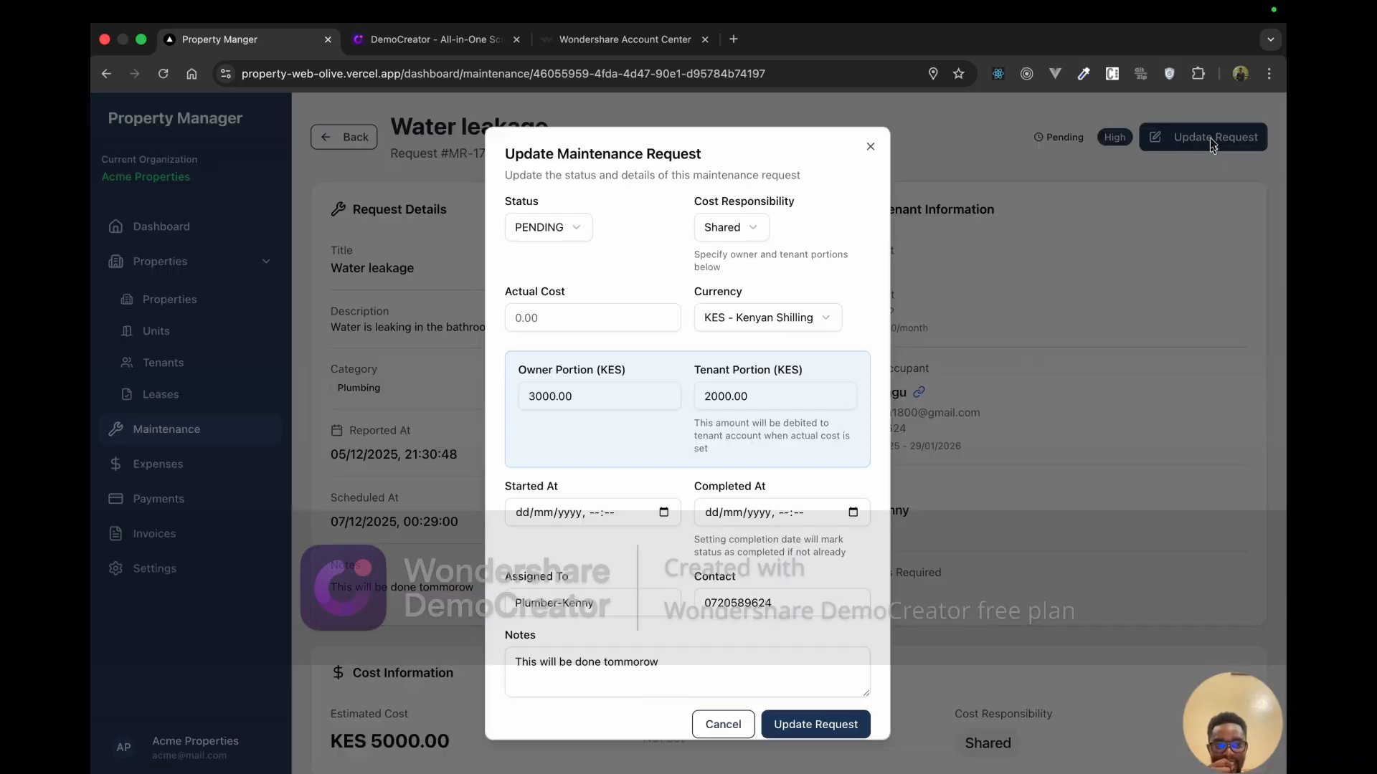
scroll(796, 495, "down", 1)
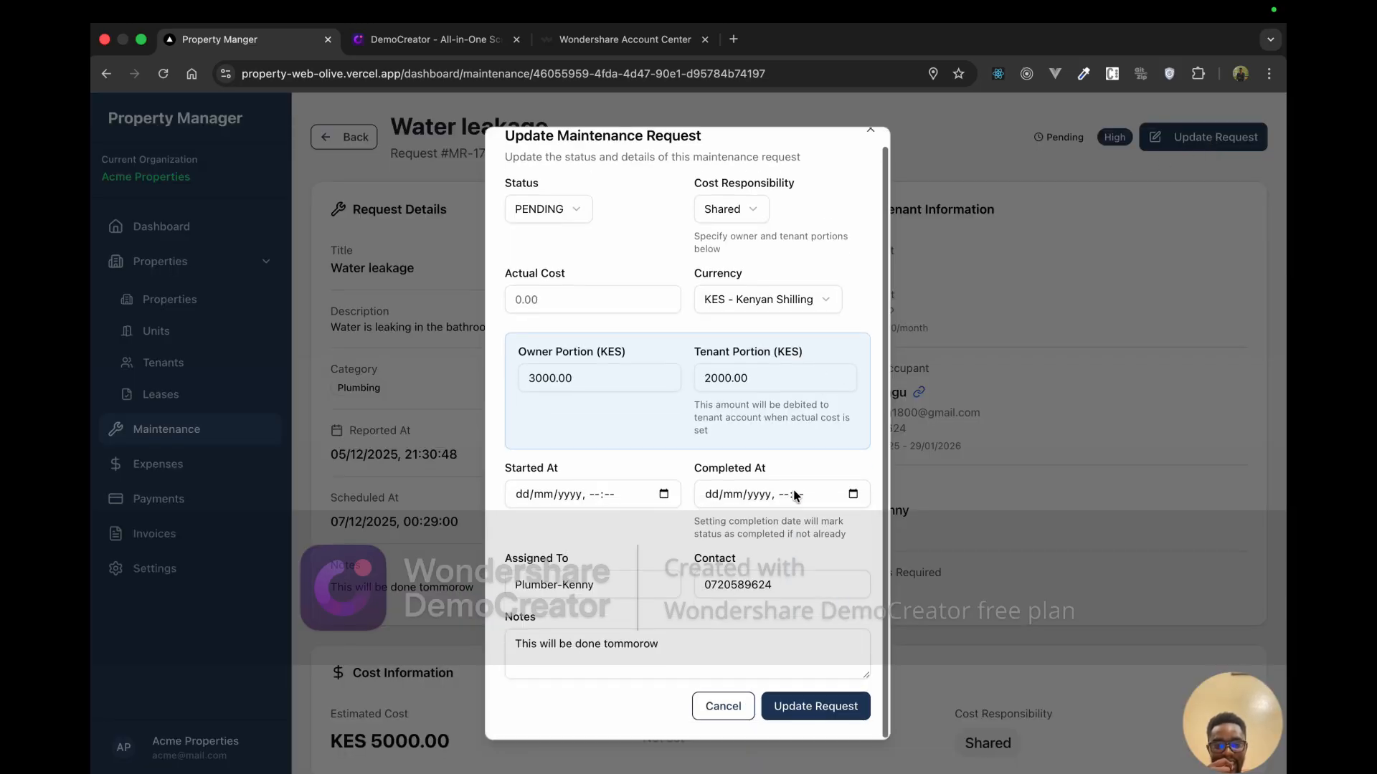
scroll(748, 440, "up", 1)
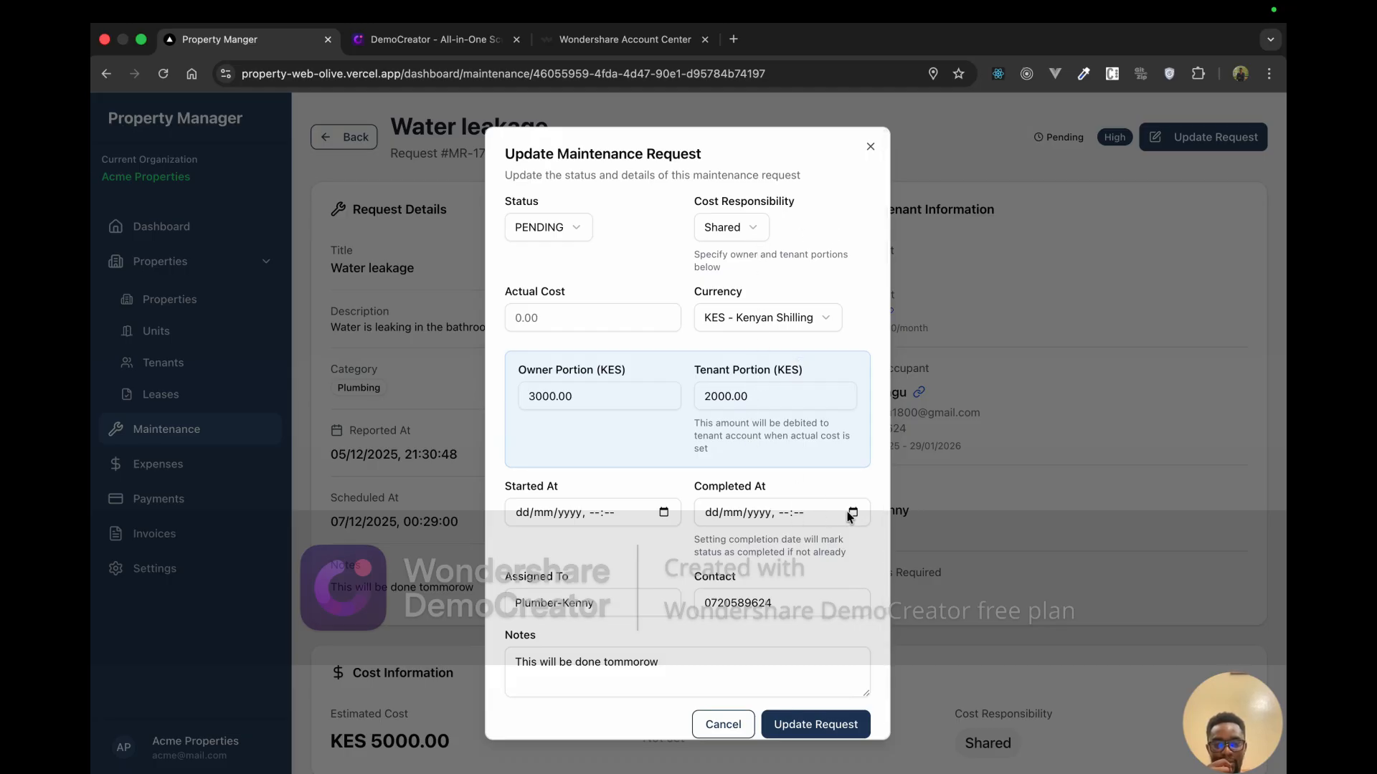
left_click(663, 512)
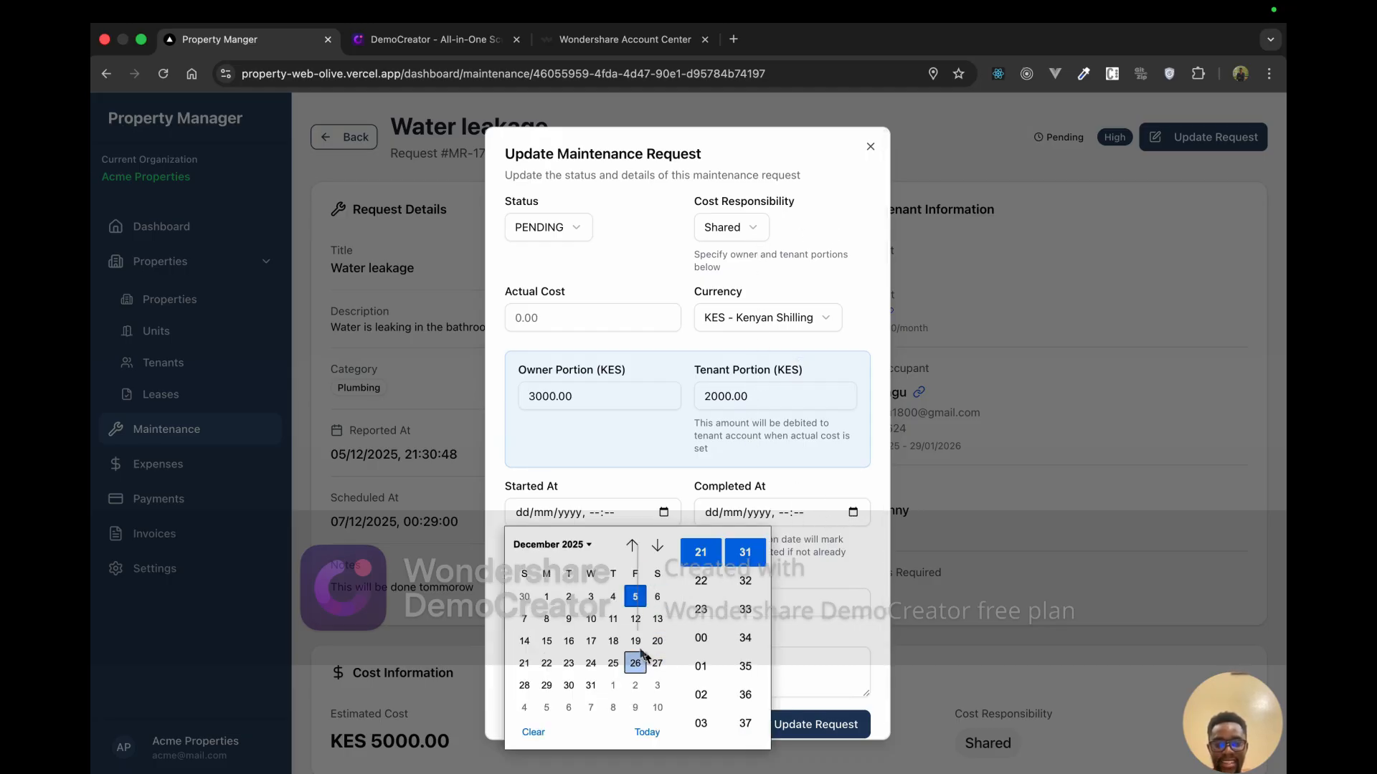
left_click(635, 619)
left_click(744, 580)
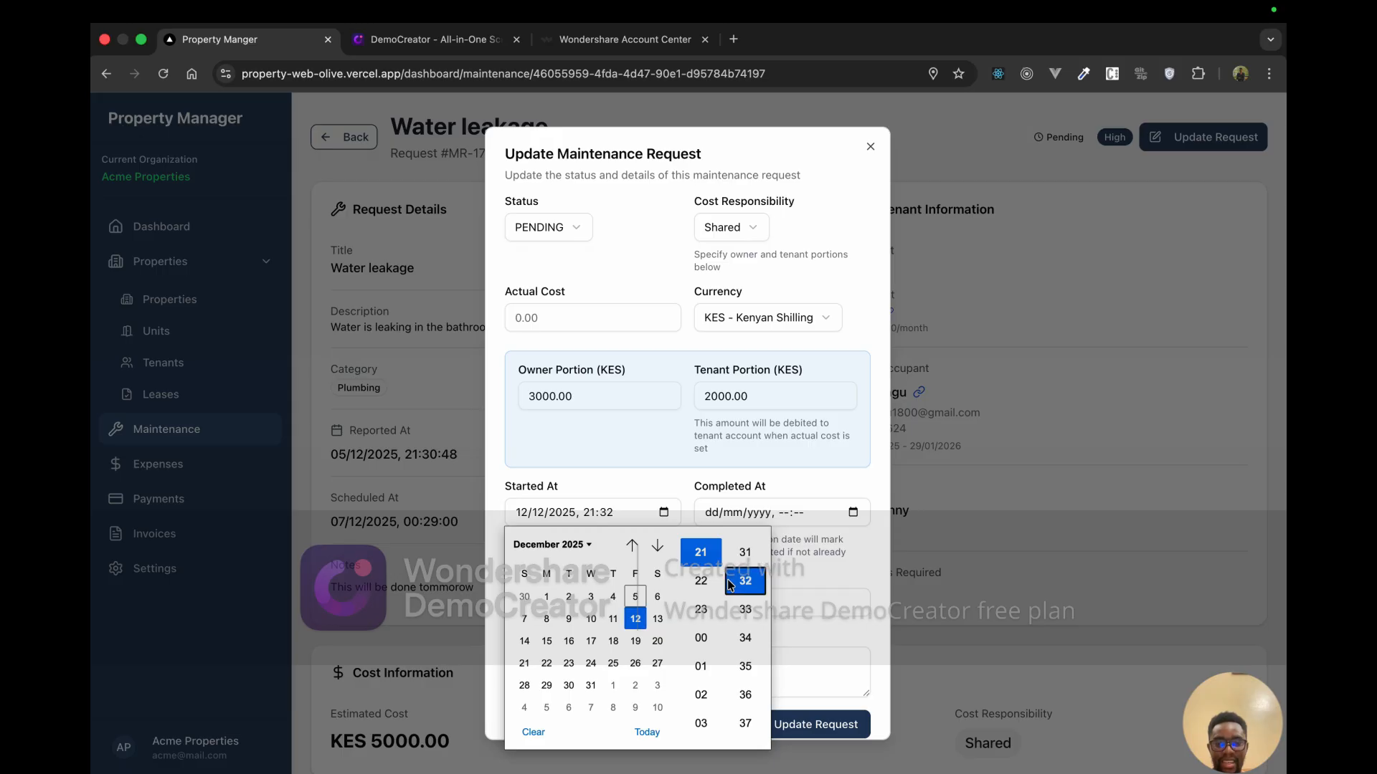
left_click(834, 520)
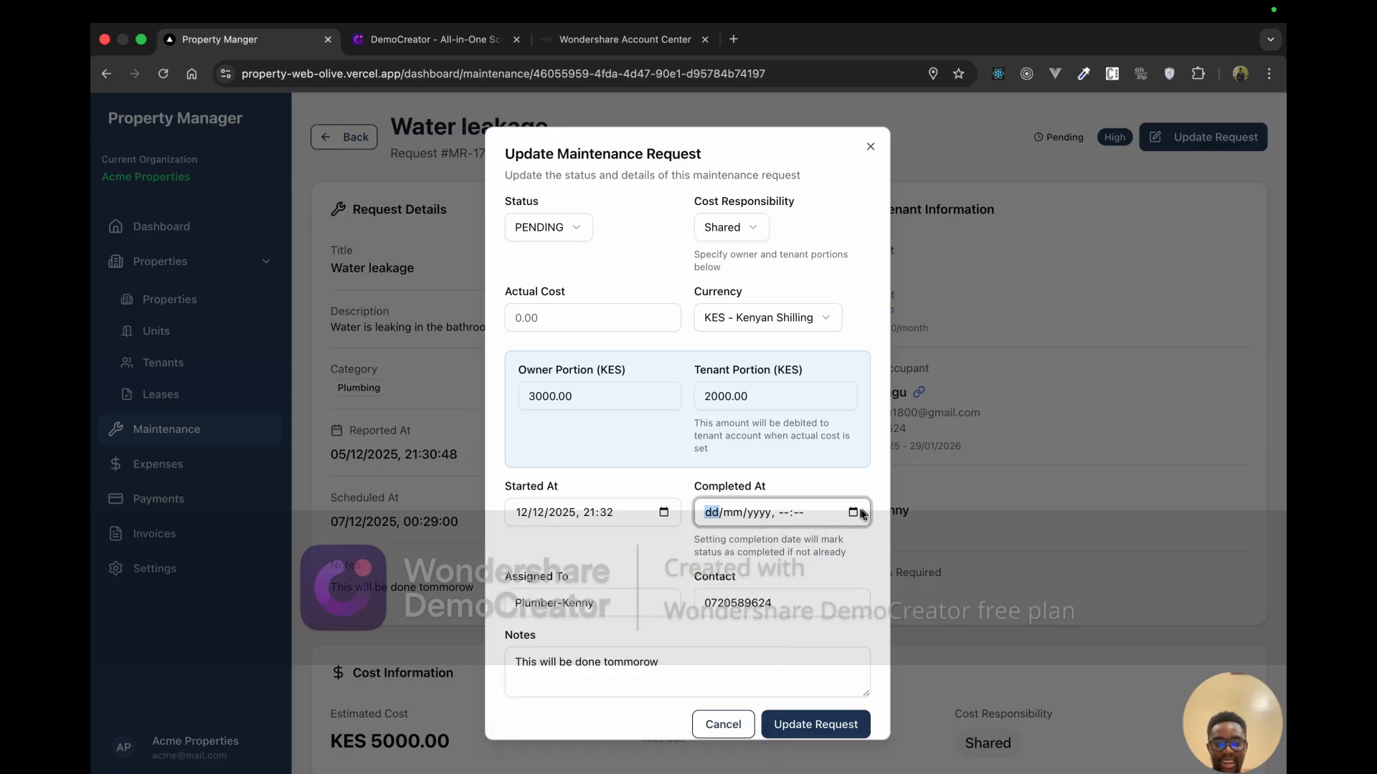
left_click(859, 513)
left_click(825, 619)
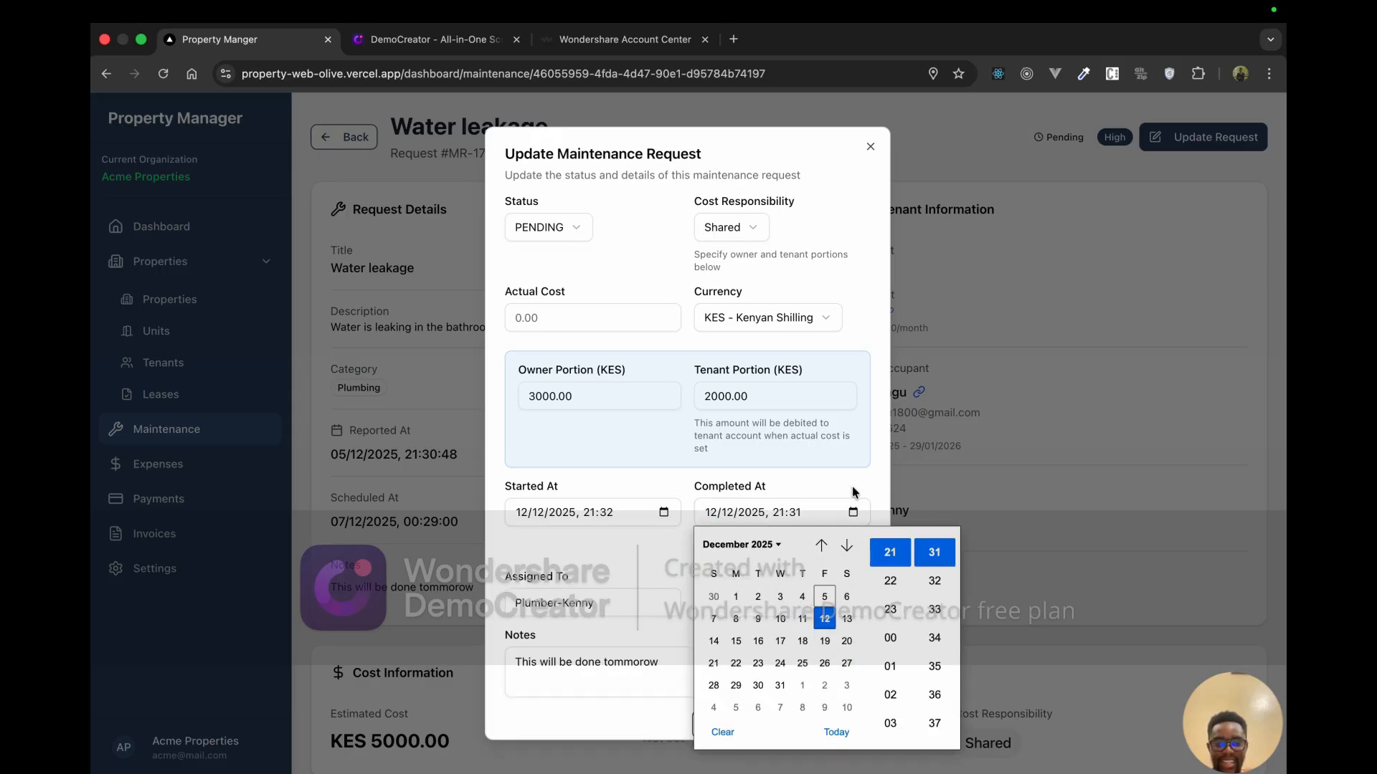
left_click(855, 493)
left_click(560, 210)
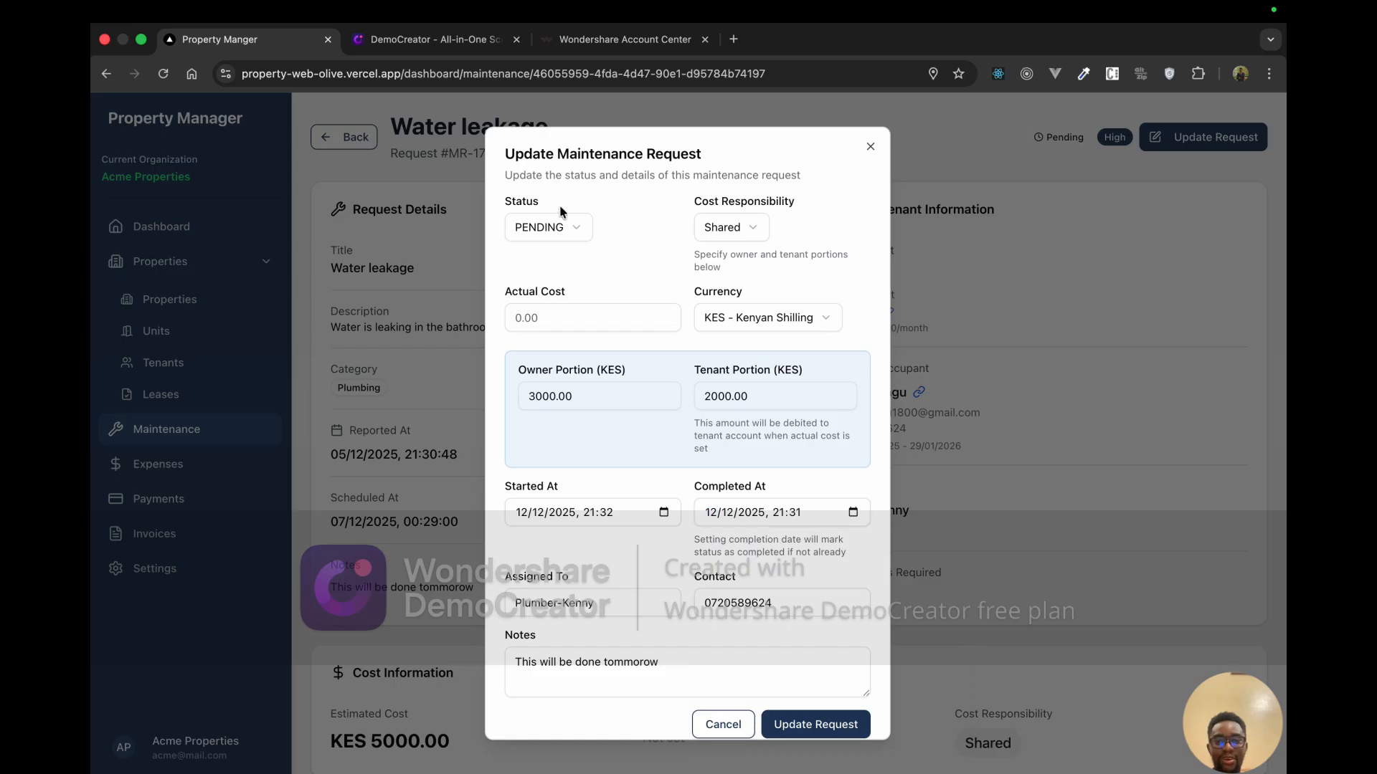
Step: Set status to COMPLETED, enter actual cost 5000, and save the request
left_click(565, 231)
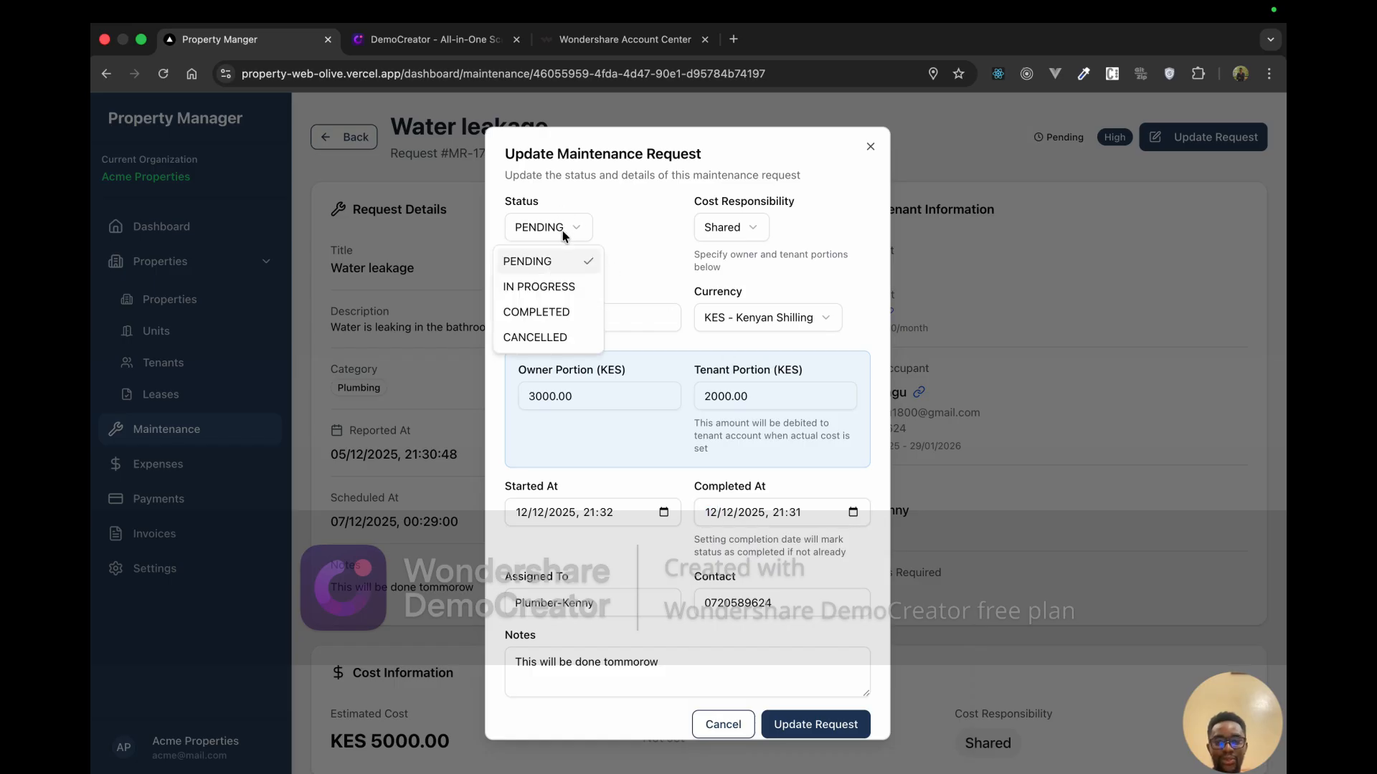
left_click(569, 315)
left_click(822, 721)
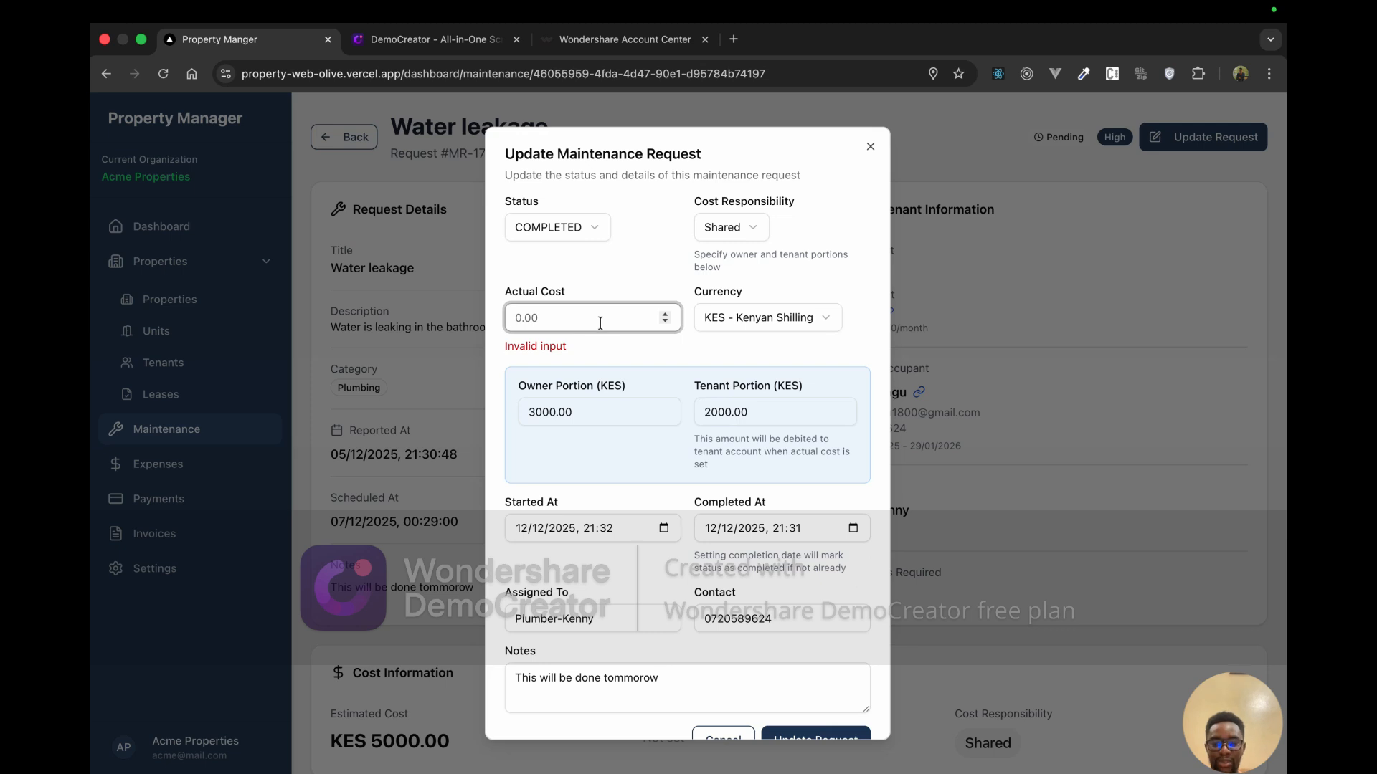
type("5000")
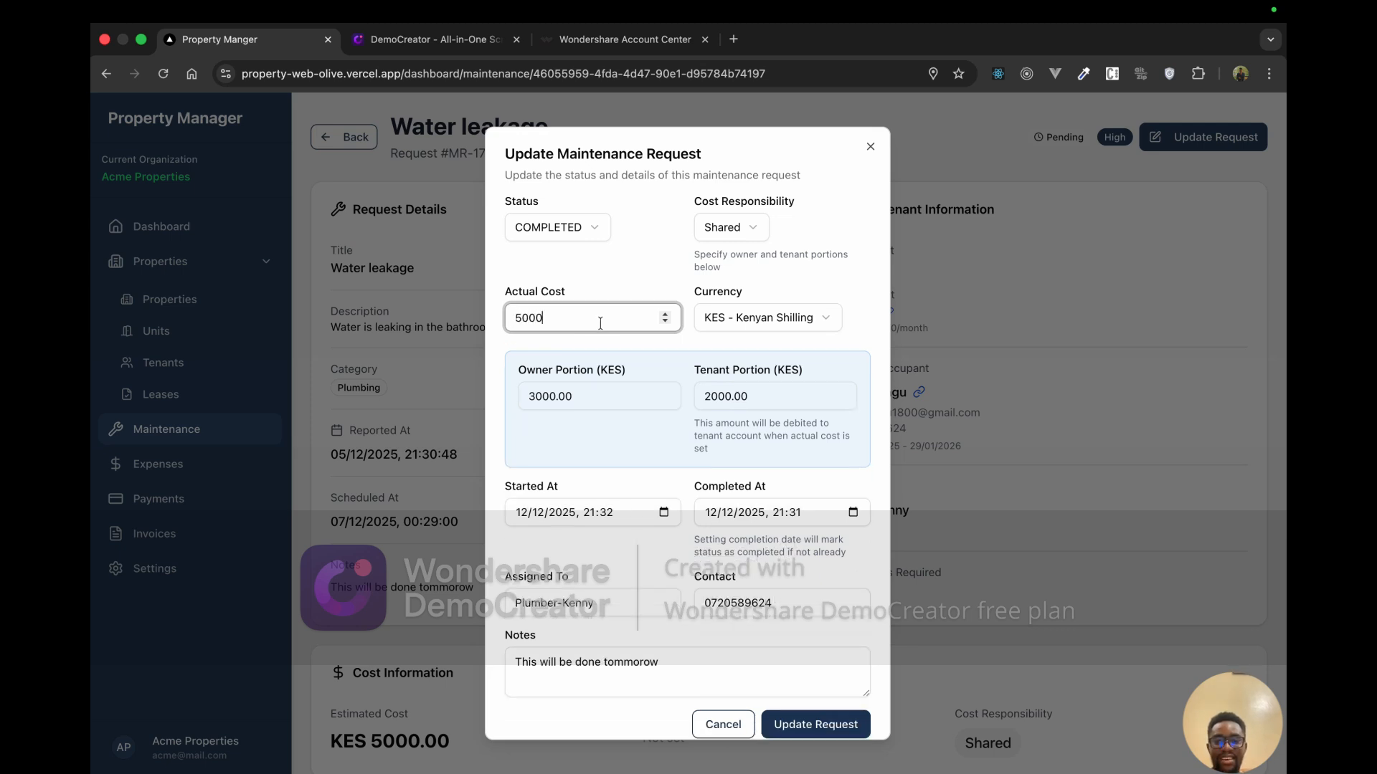
scroll(775, 634, "down", 1)
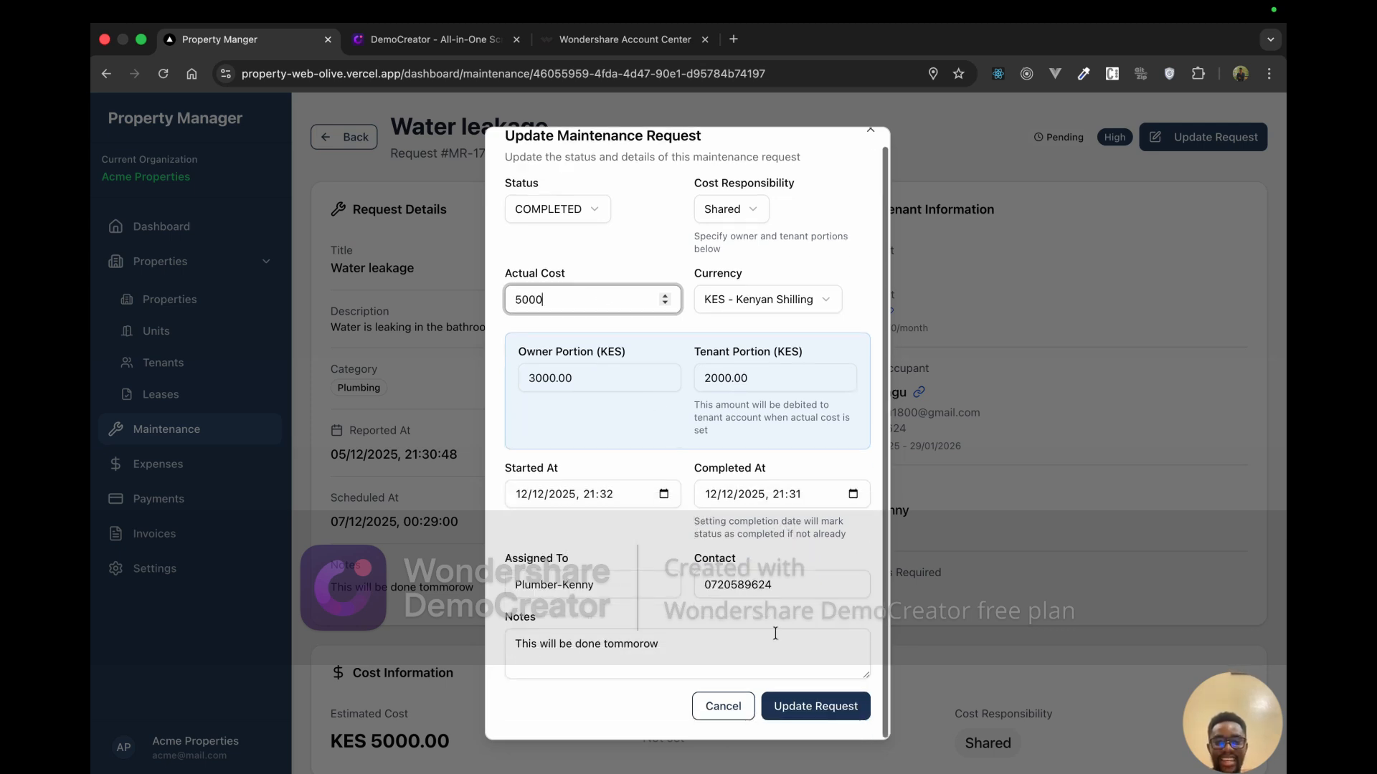
left_click(813, 699)
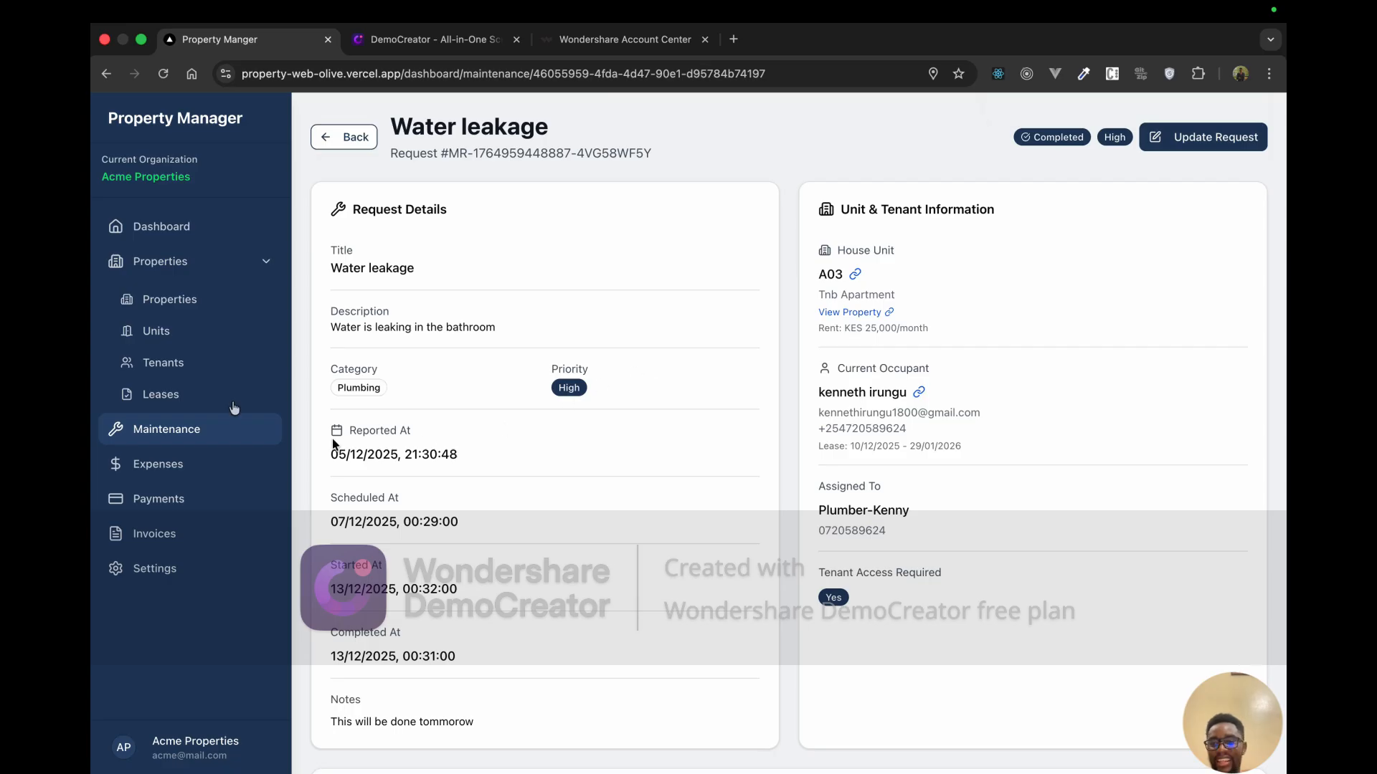
Step: Open the tenant's details, note the 2,000 balance owed, and check Maintenance
left_click(199, 360)
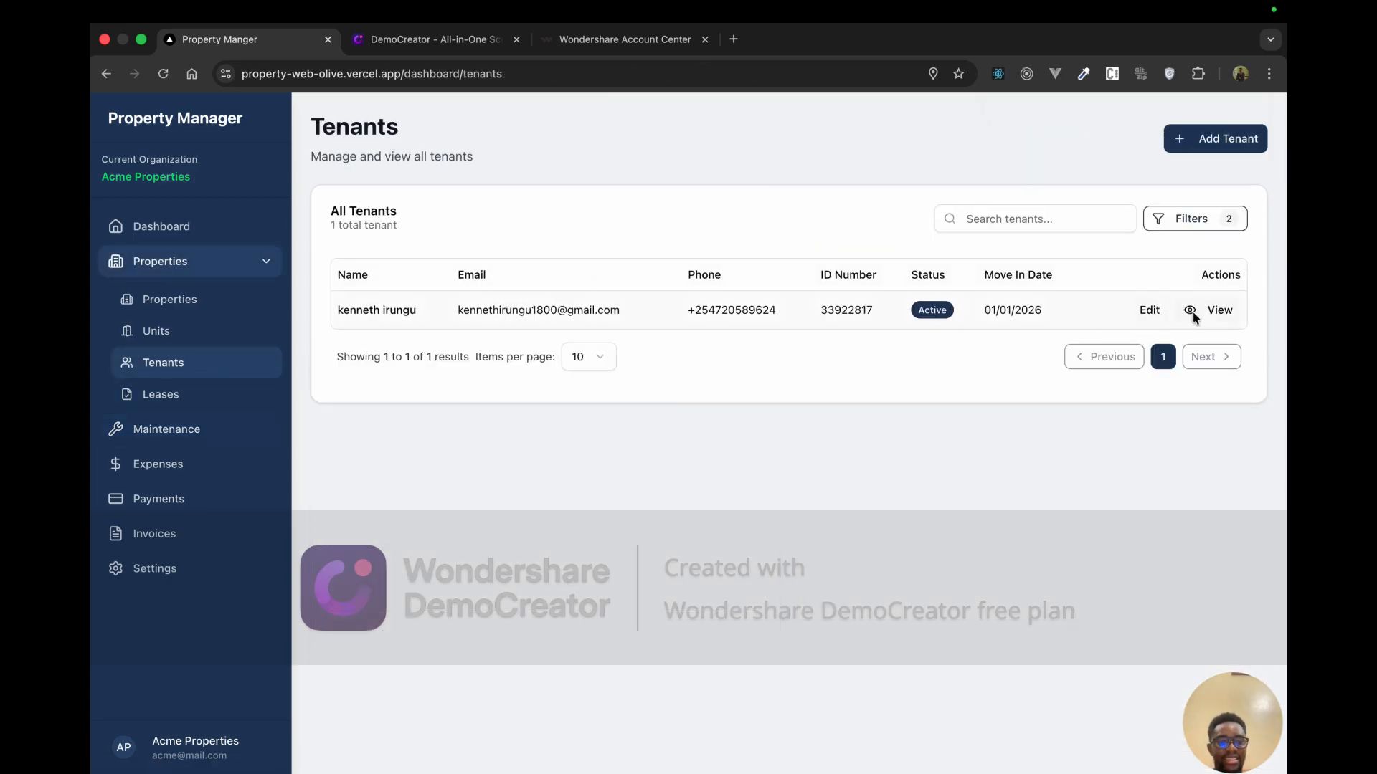
left_click(1193, 312)
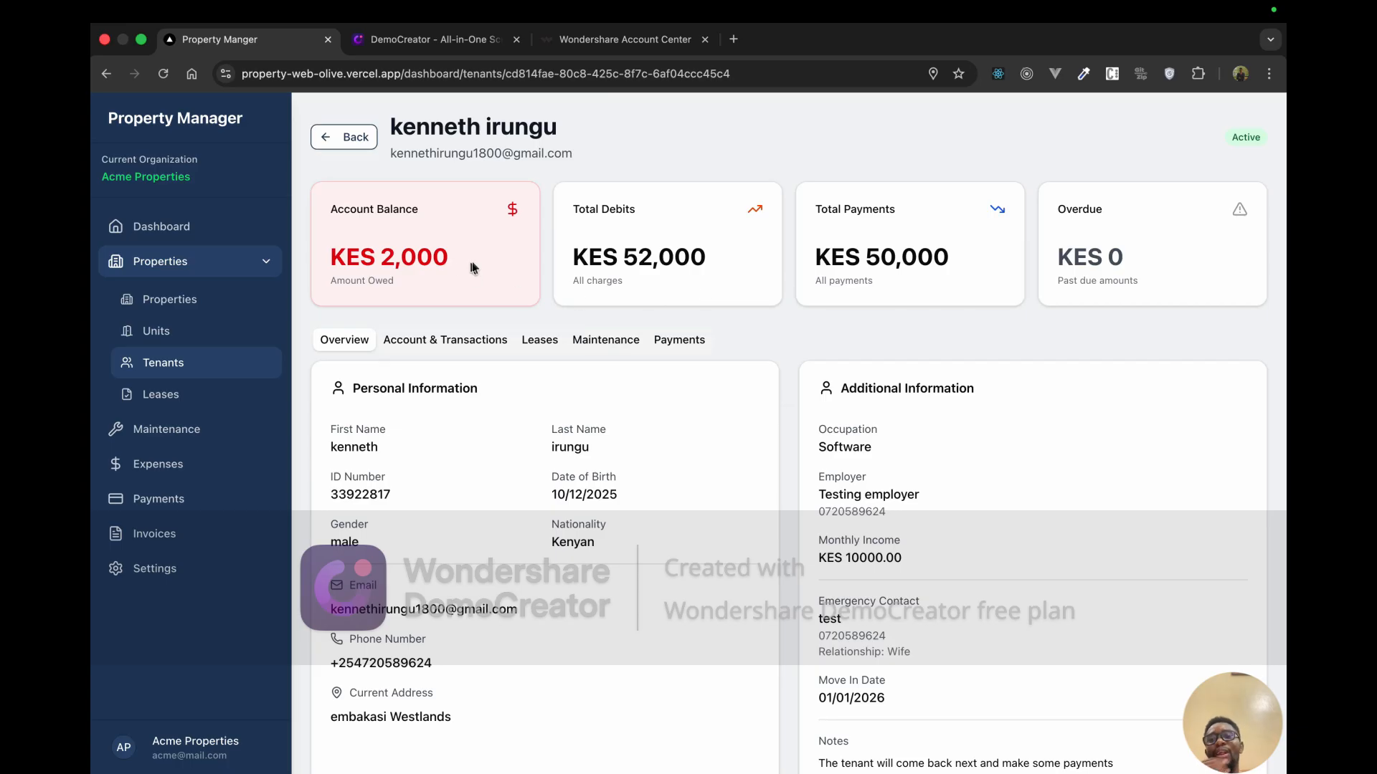
left_click_drag(473, 267, 378, 262)
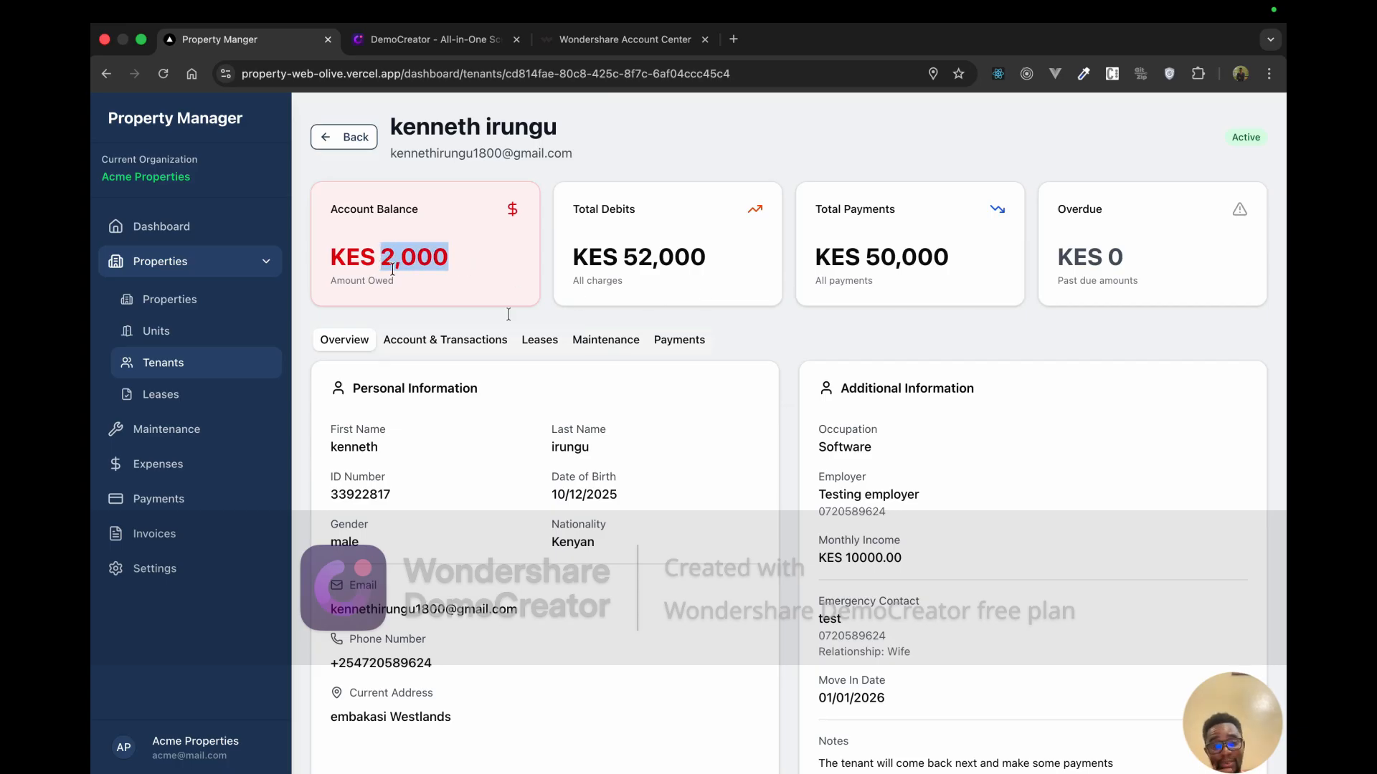
left_click(631, 347)
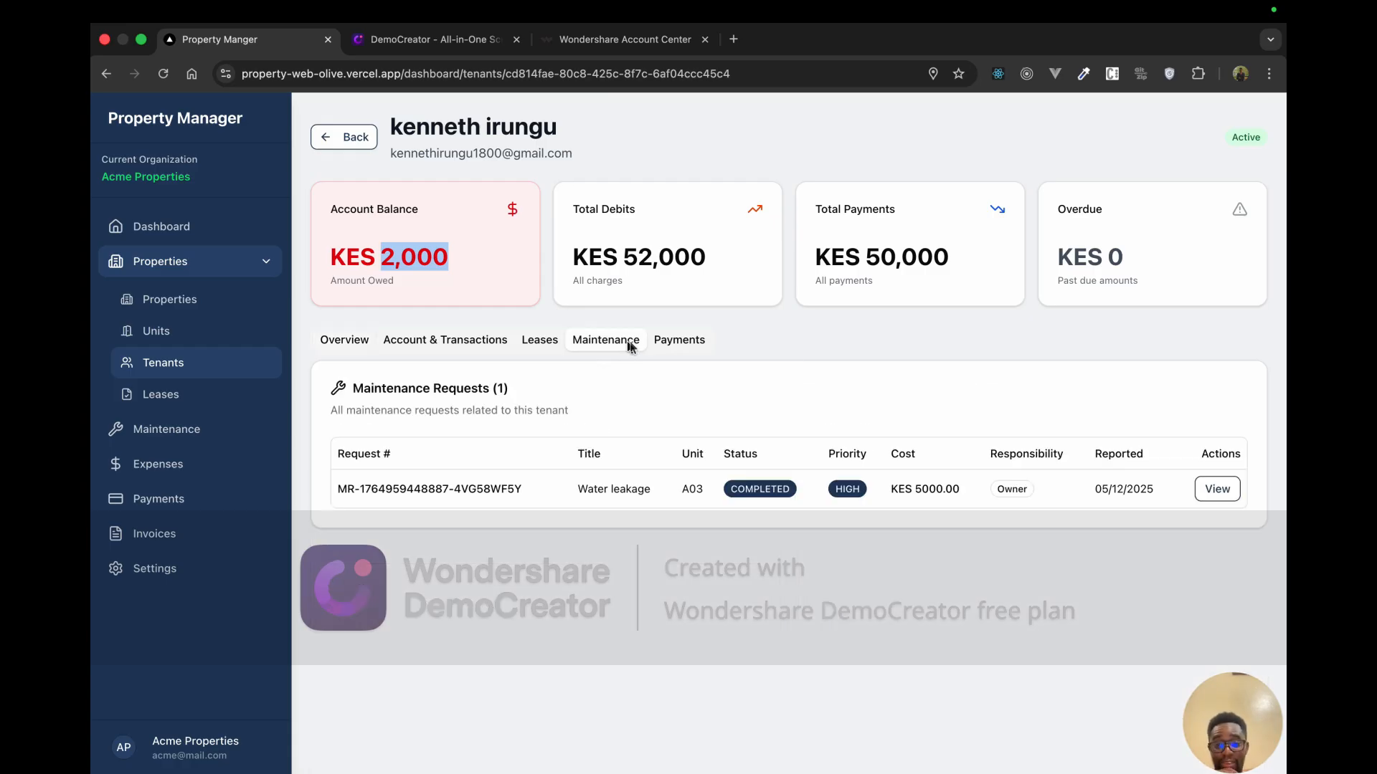
Step: Review the tenant's transactions, highlighting the KES 2,000.00 maintenance charge and total owed
left_click(459, 339)
scroll(698, 592, "down", 1)
scroll(698, 593, "down", 1)
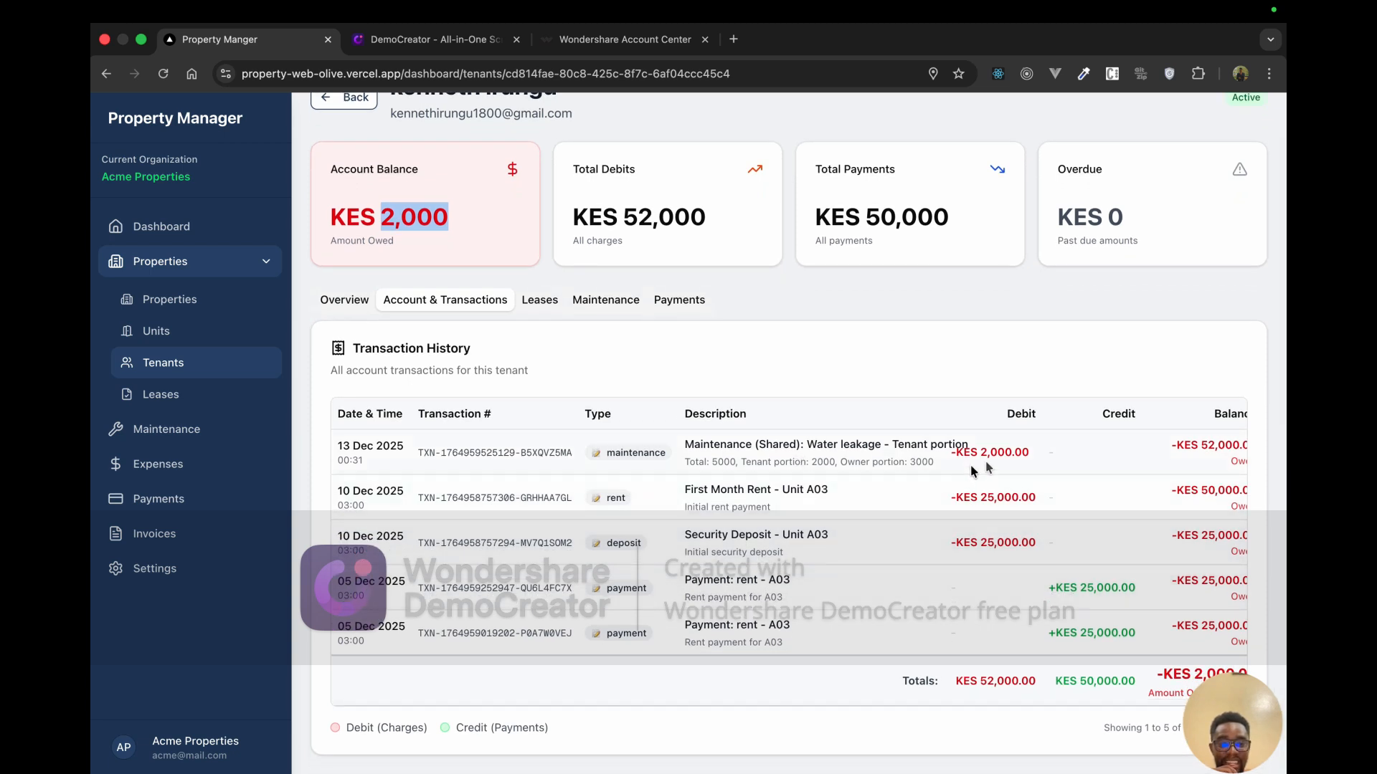
left_click_drag(1028, 453, 954, 457)
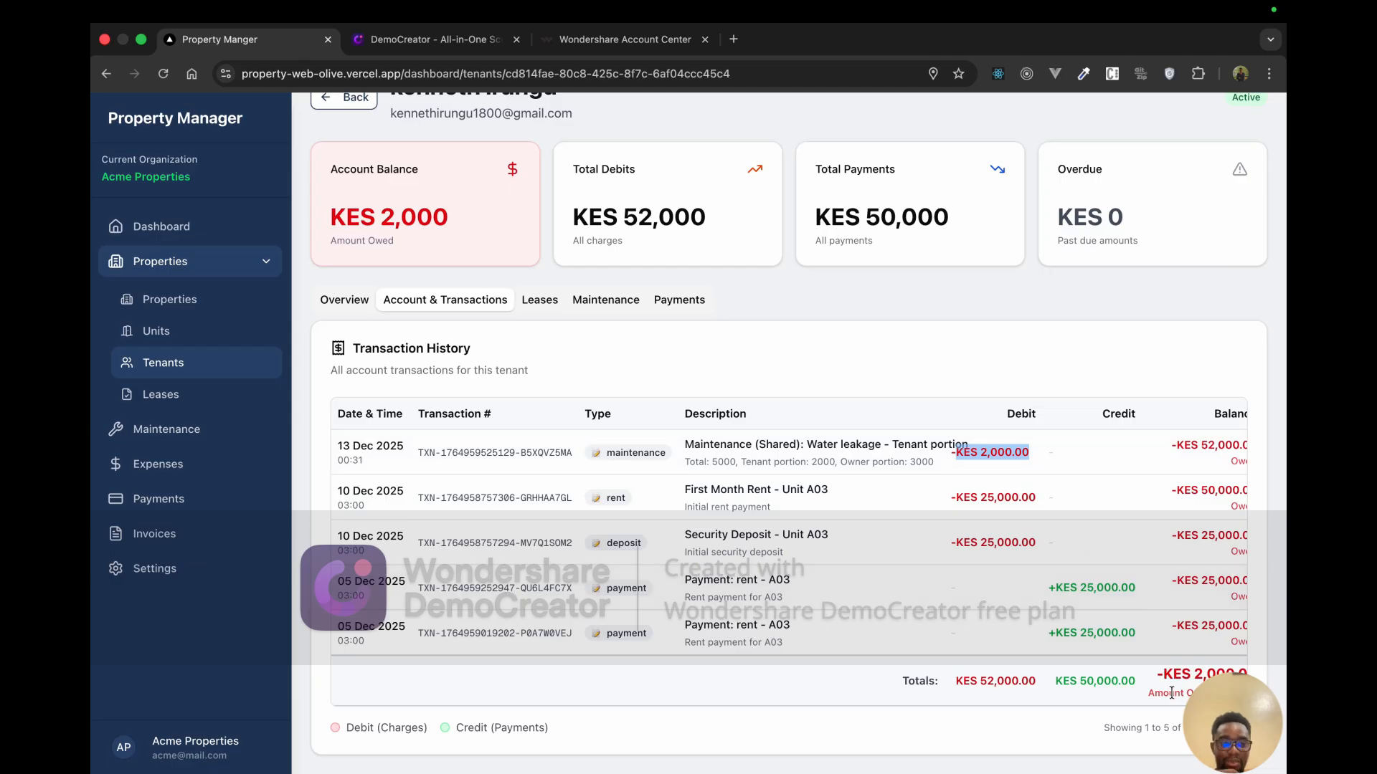
left_click_drag(1163, 675, 1233, 675)
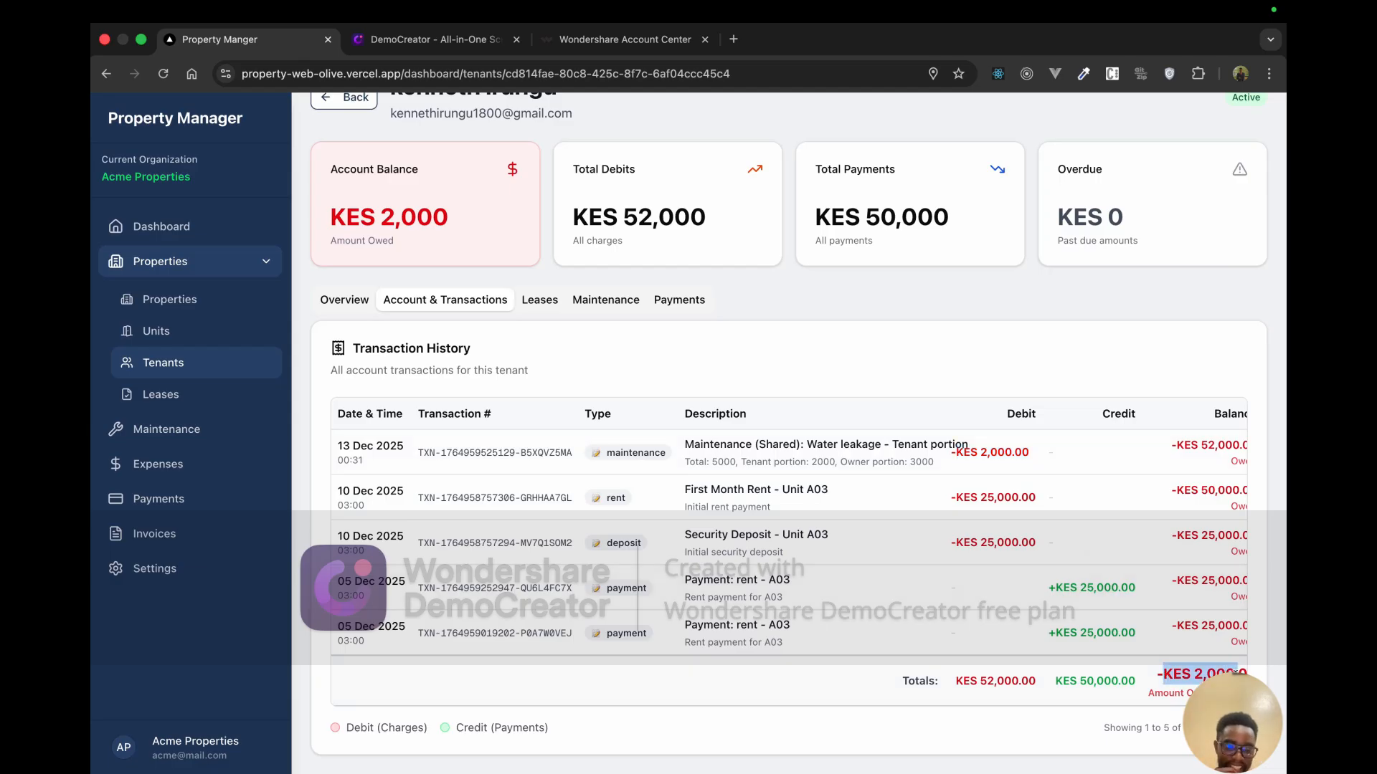
left_click(1172, 661)
left_click_drag(1168, 665, 1200, 669)
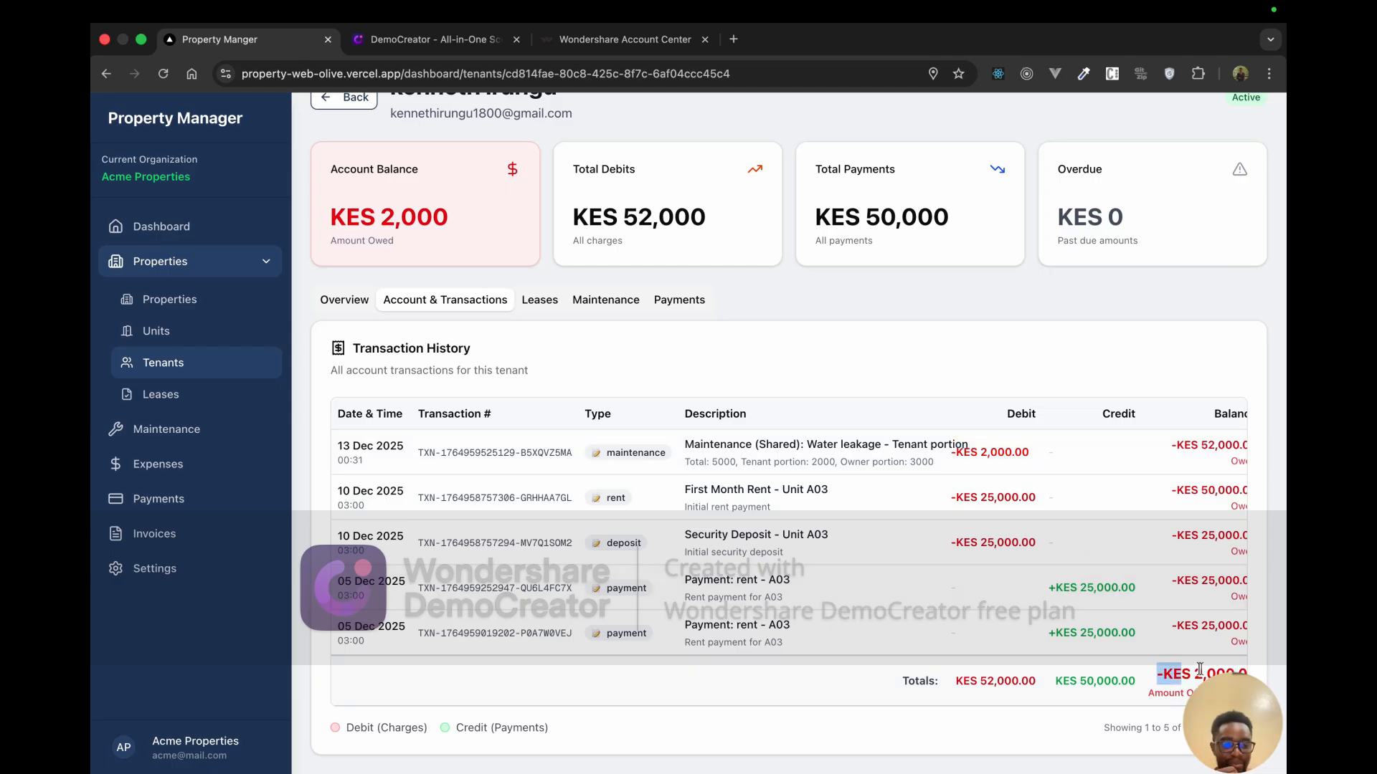
scroll(1169, 631, "up", 1)
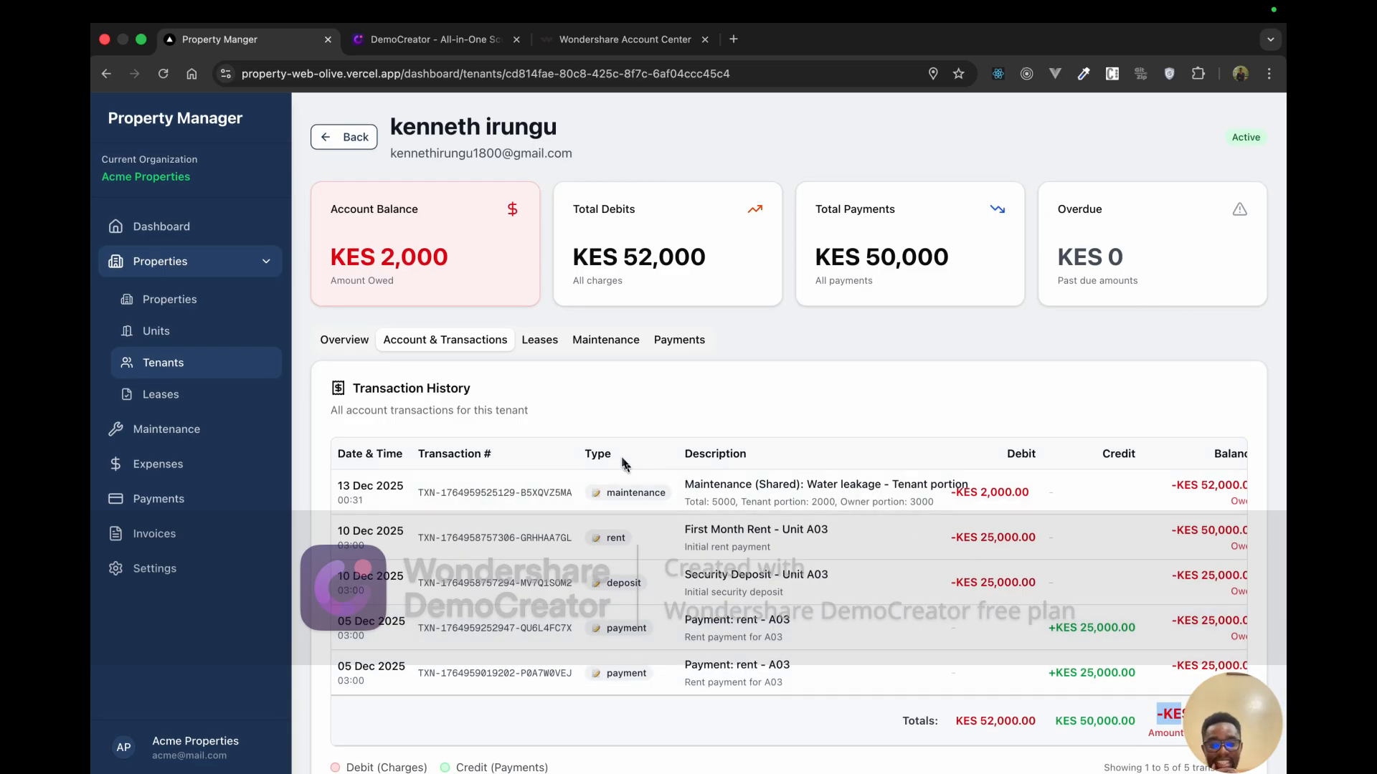
scroll(616, 454, "down", 1)
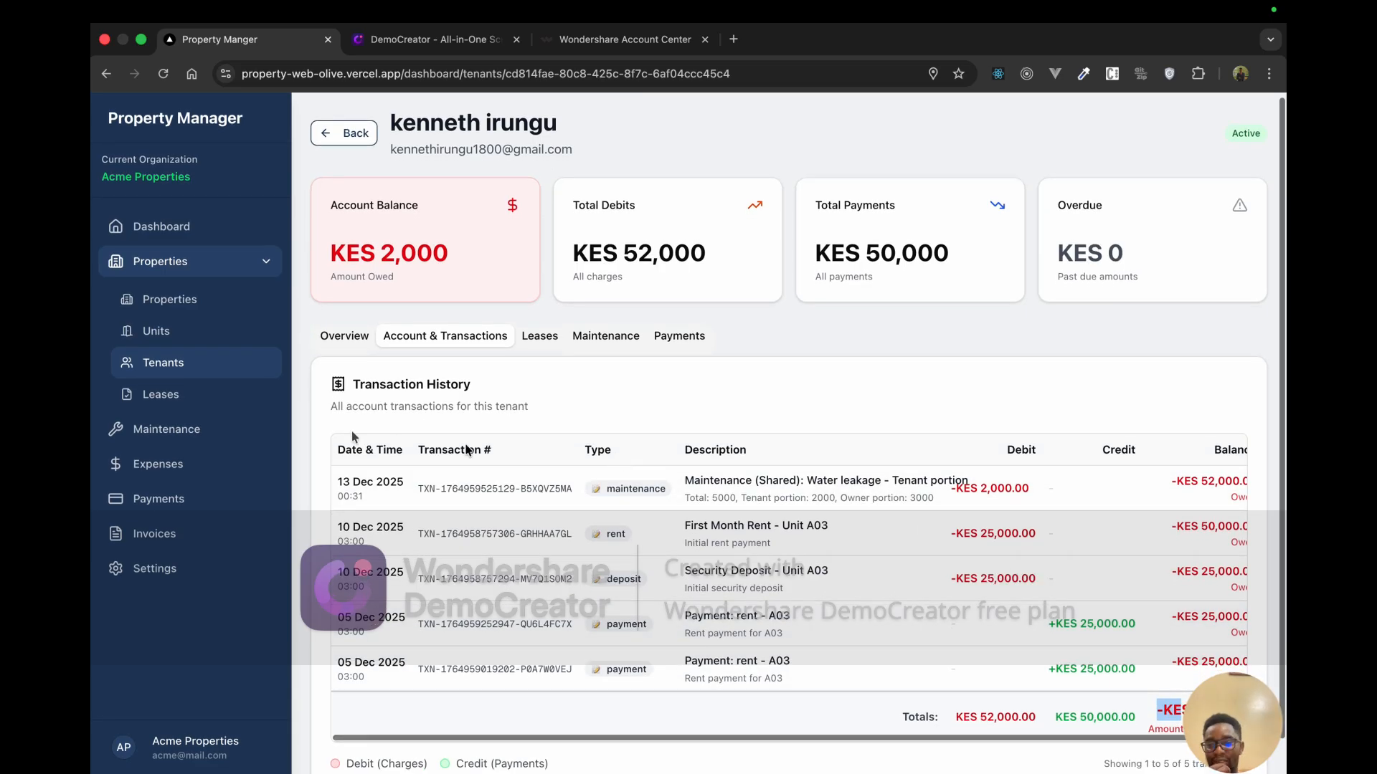
Step: Open the Invoices page and try the overdue filter and filter options
left_click(154, 534)
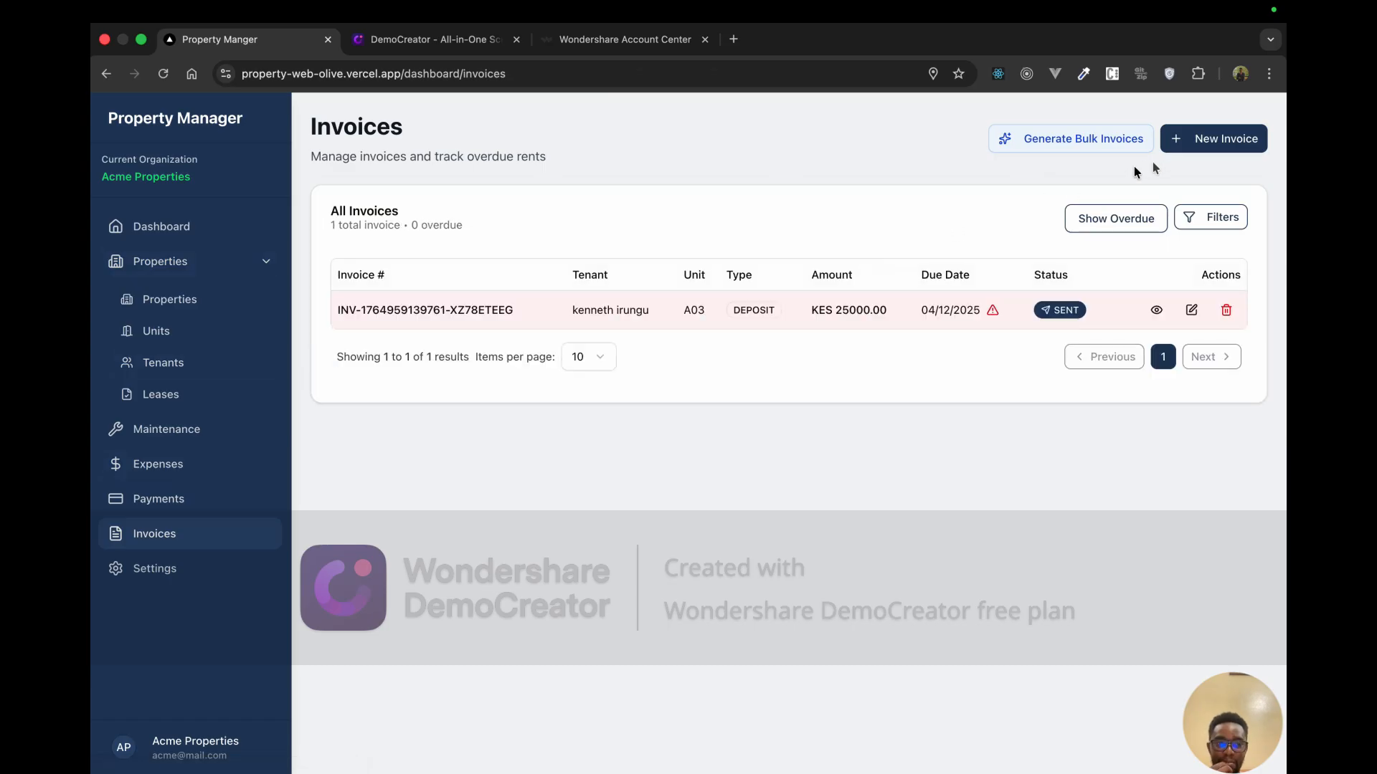
left_click(1126, 225)
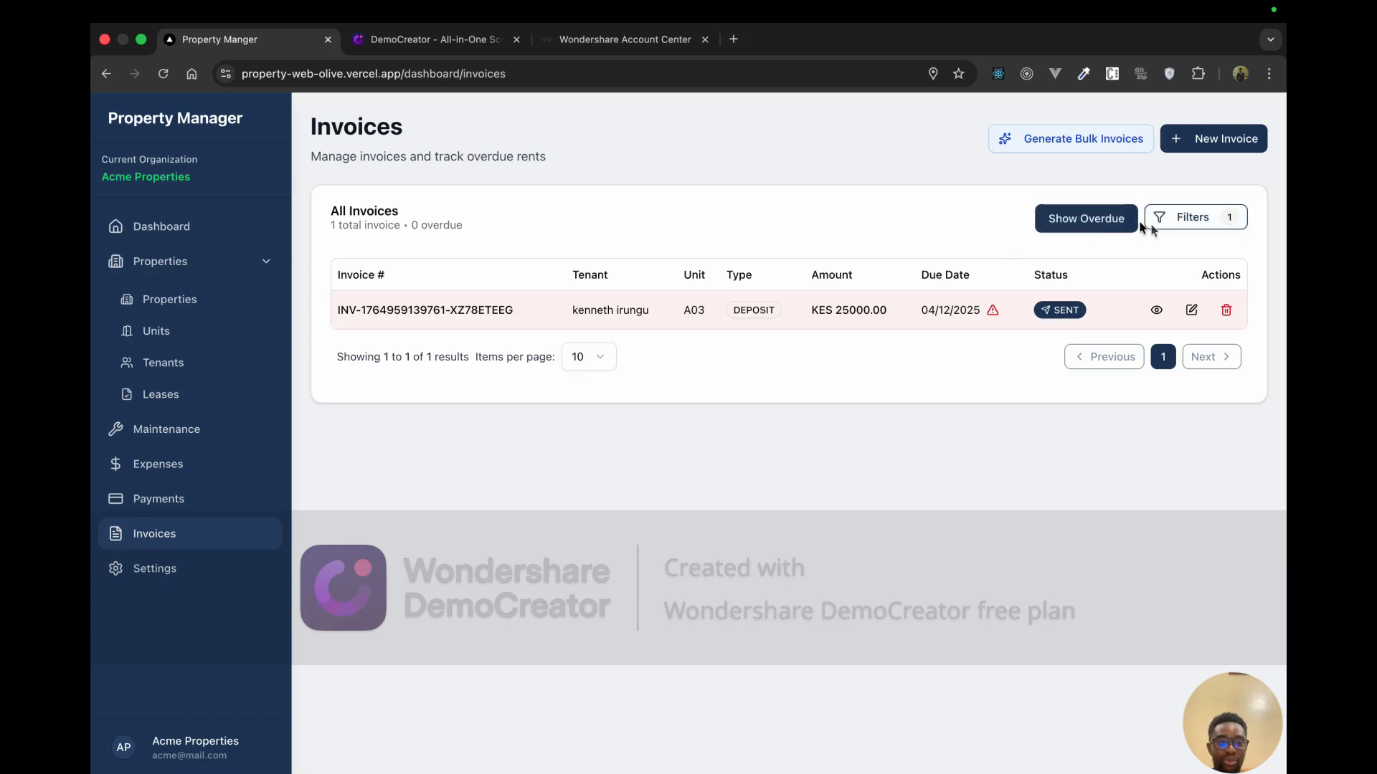
left_click(1177, 219)
left_click(1266, 109)
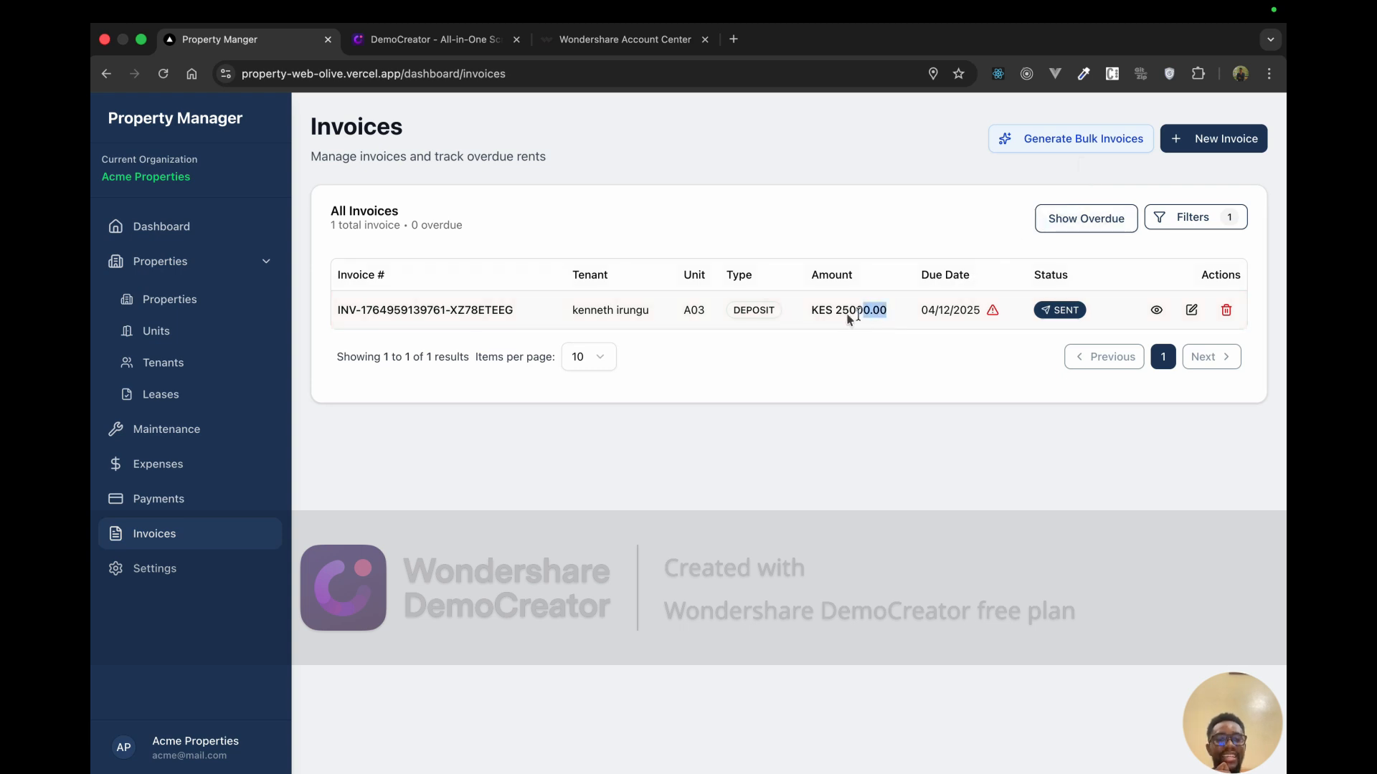
Step: Delete the old KES 25000.00 deposit invoice for A03
left_click_drag(858, 314, 830, 316)
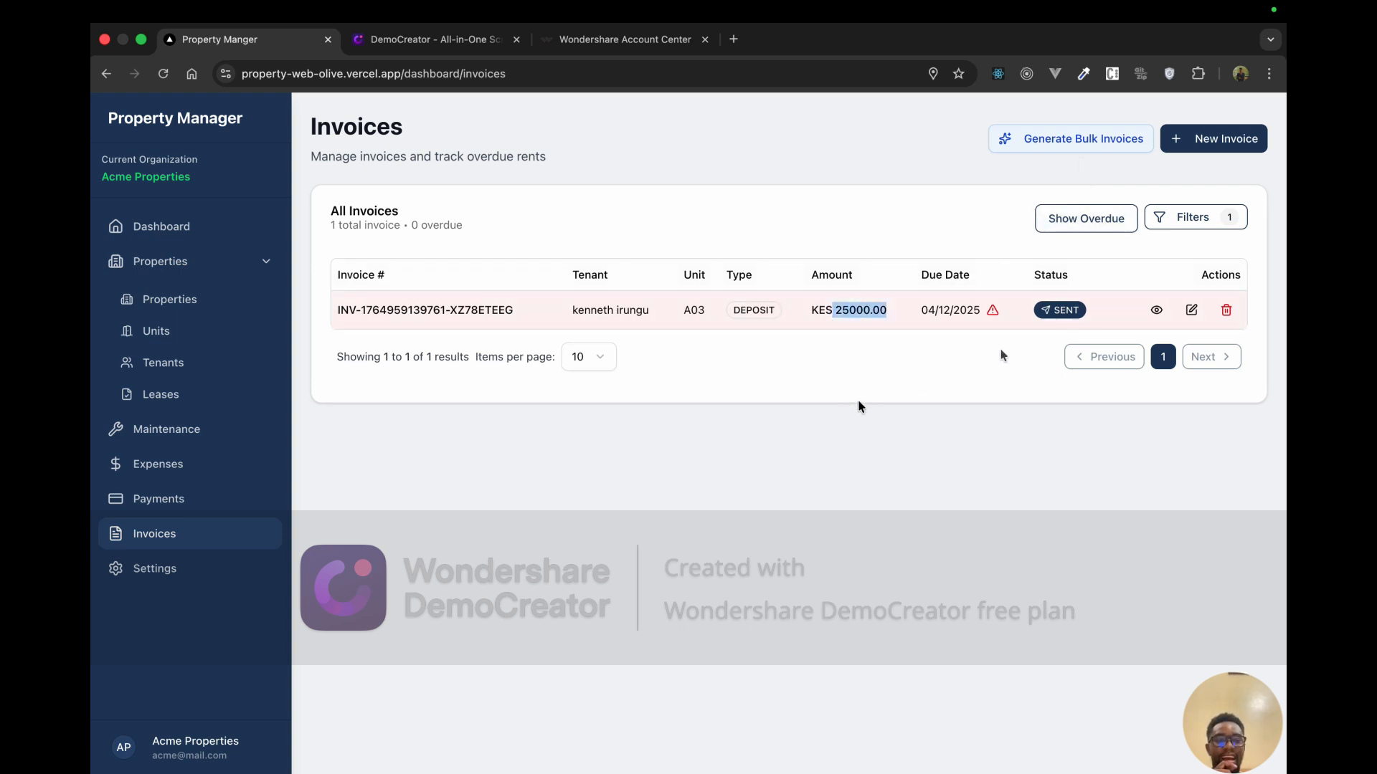
left_click(1226, 309)
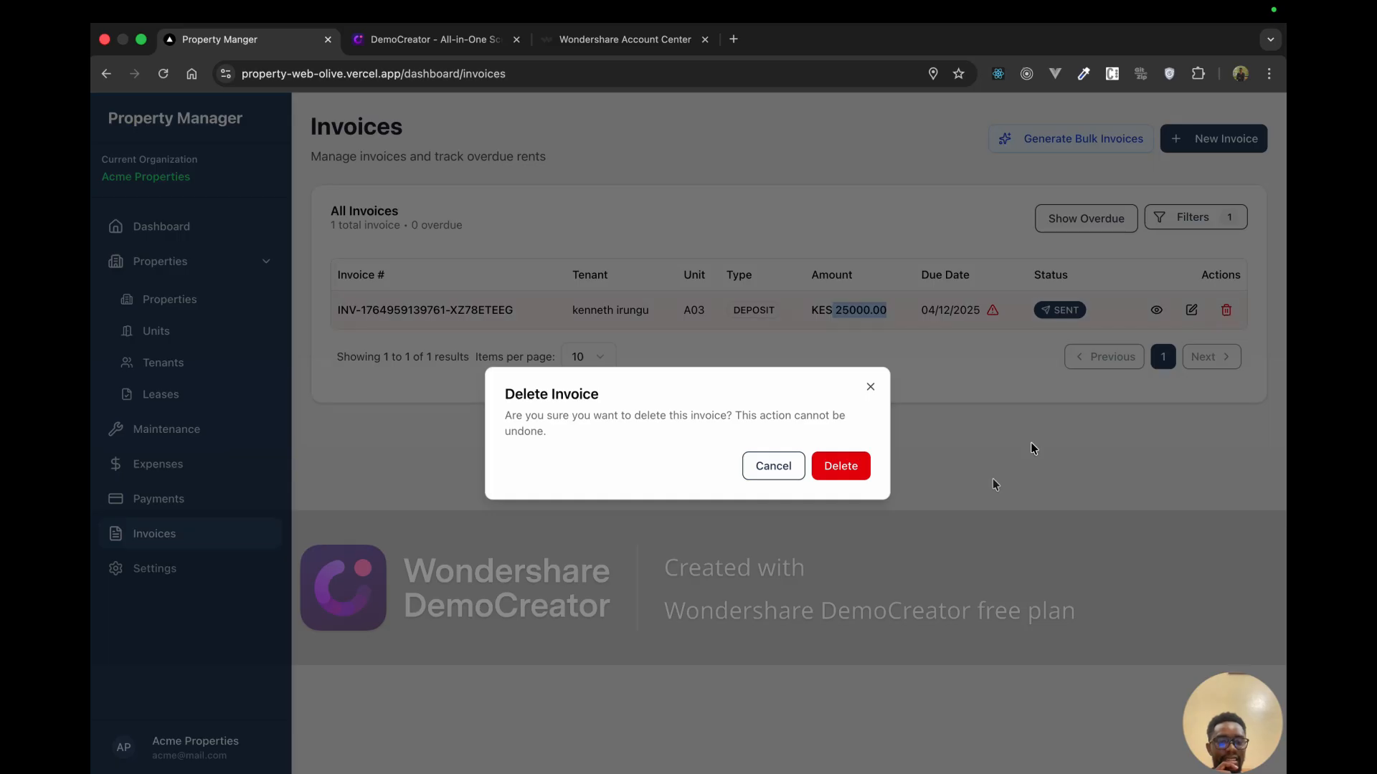
left_click(848, 476)
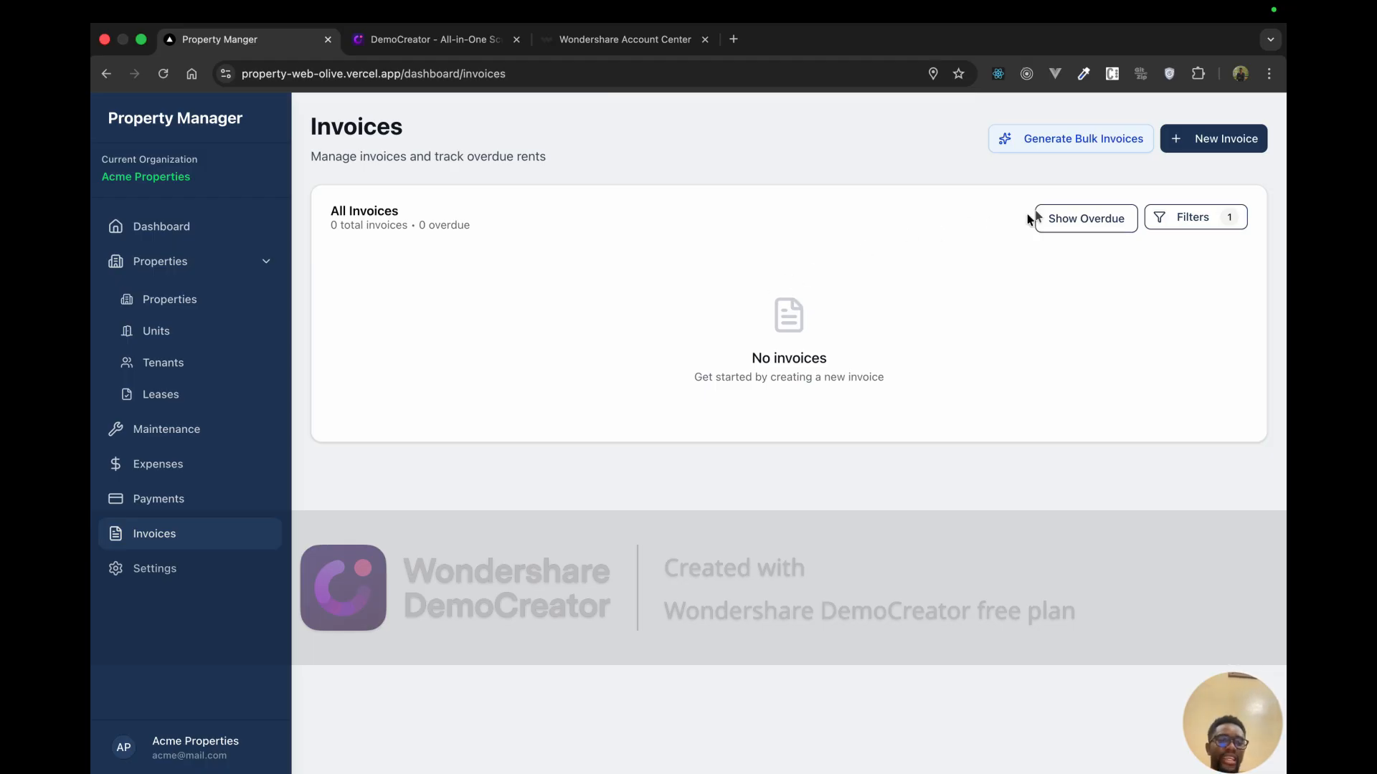
Step: Bulk-generate December 2025 invoices for Tnb Apartment via WhatsApp, skipping zero-amount ones
left_click(1054, 144)
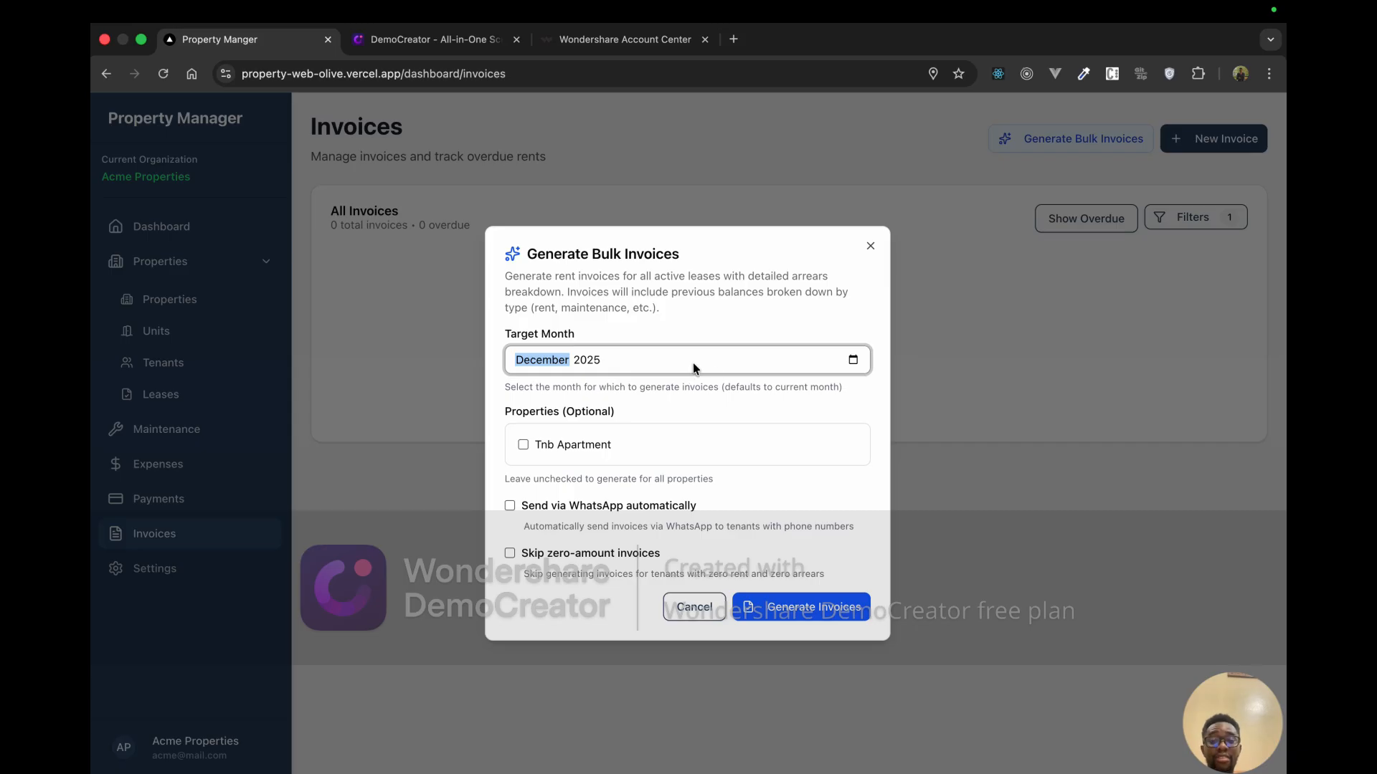
left_click(852, 360)
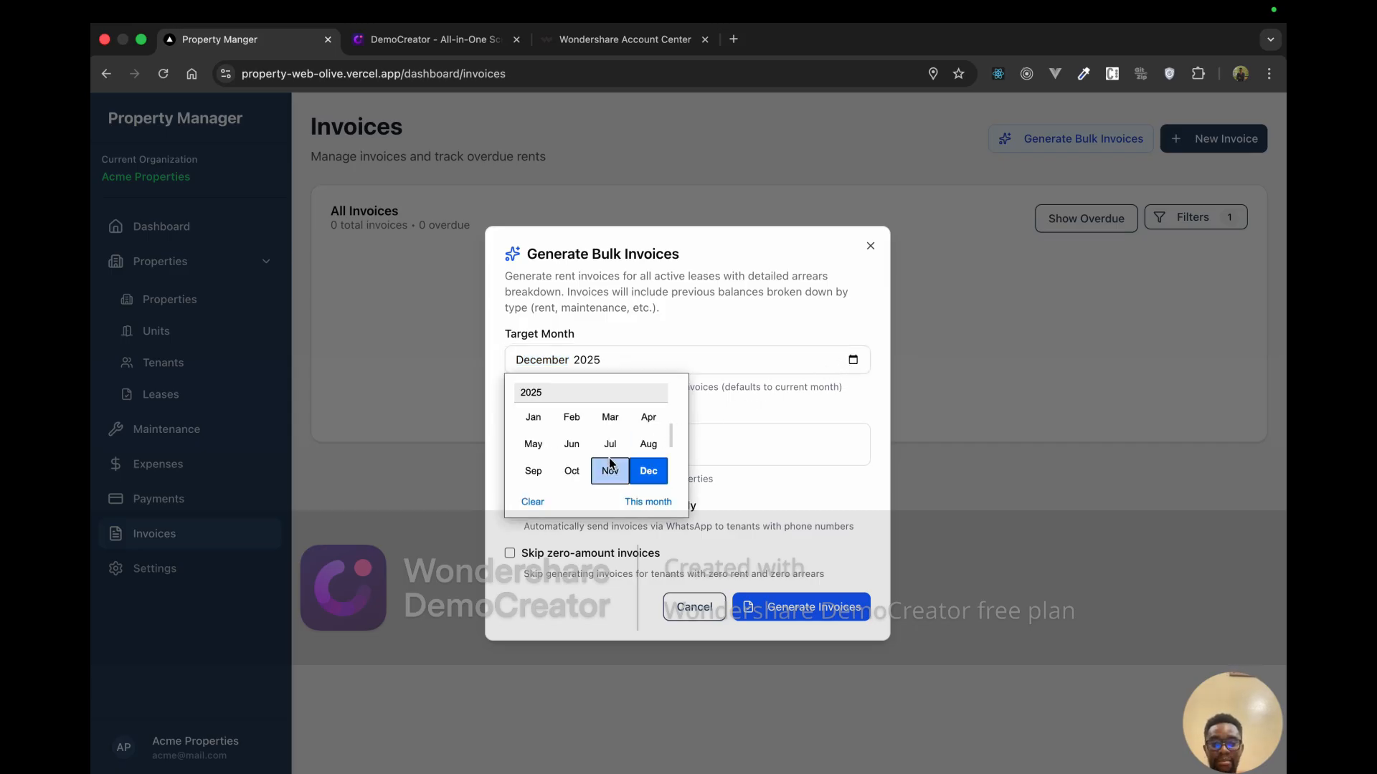
left_click(649, 471)
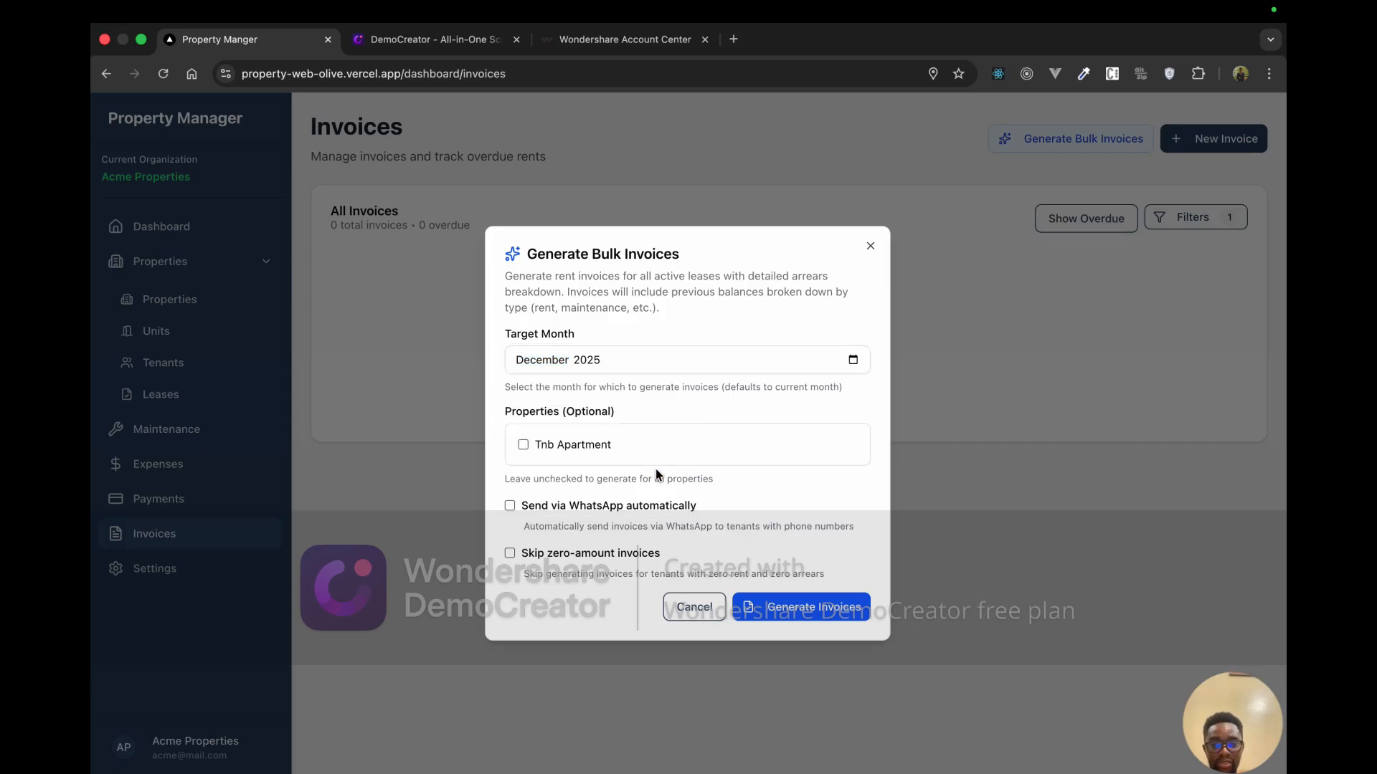
left_click(529, 447)
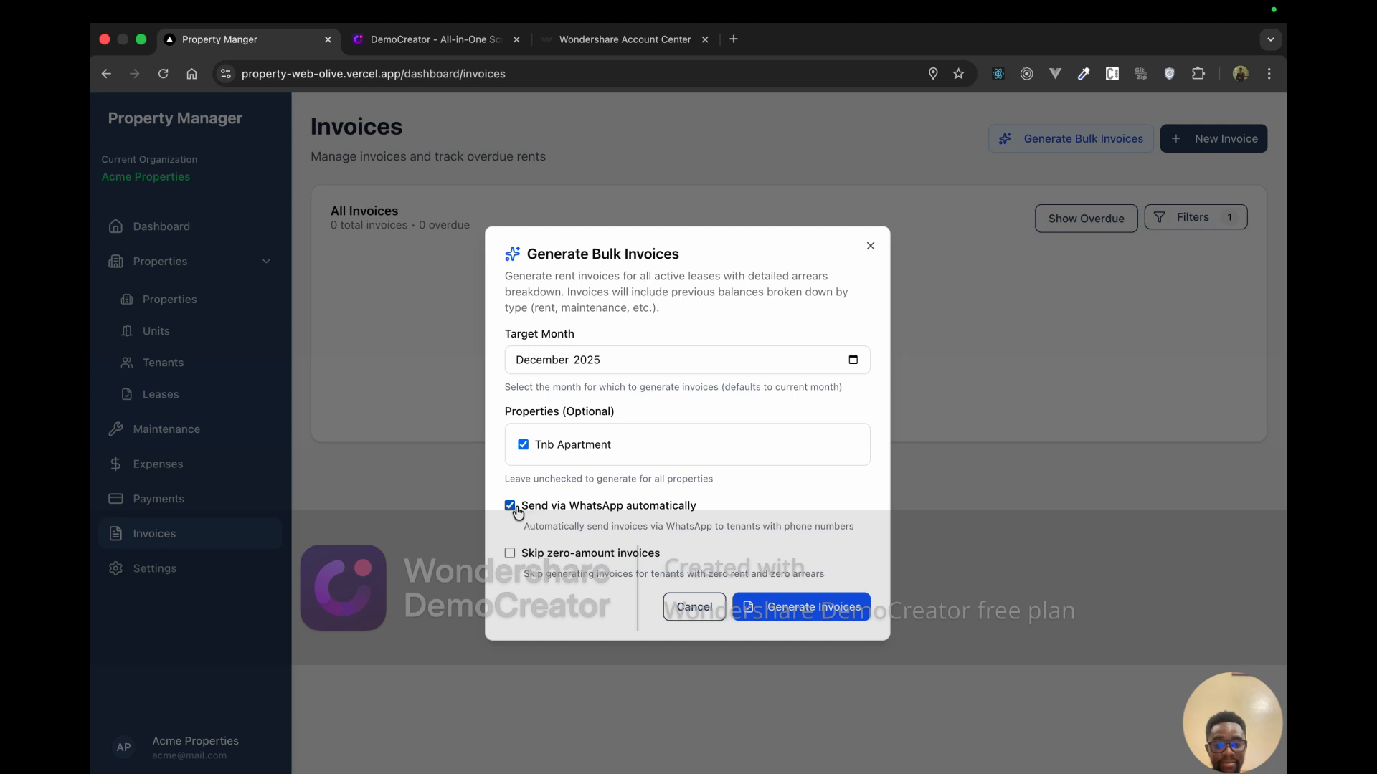
left_click(511, 553)
left_click(848, 607)
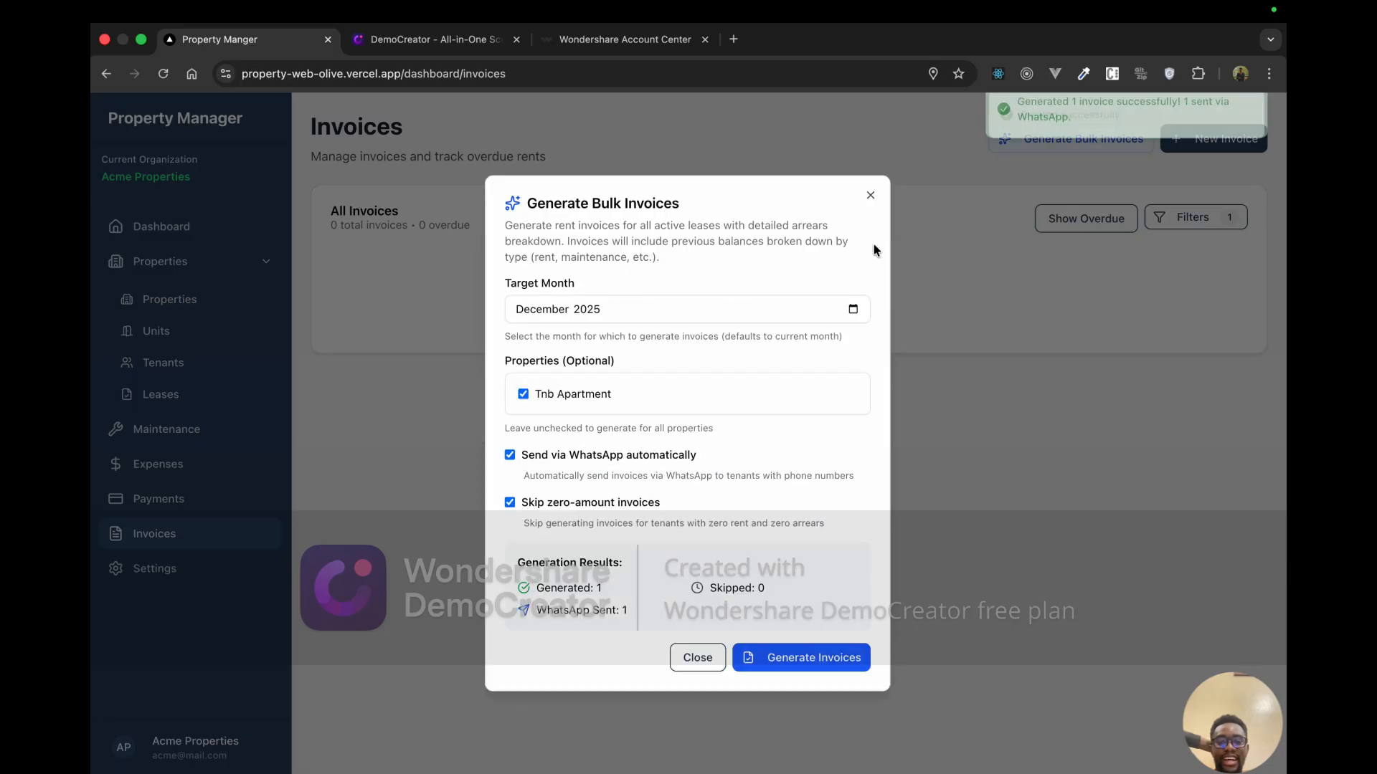
left_click(870, 194)
Step: Read the full Unit A03 – Tnb Apartment rent invoice in WhatsApp, then return to Property Manager
key("ctrl+Up")
key("ctrl+Left")
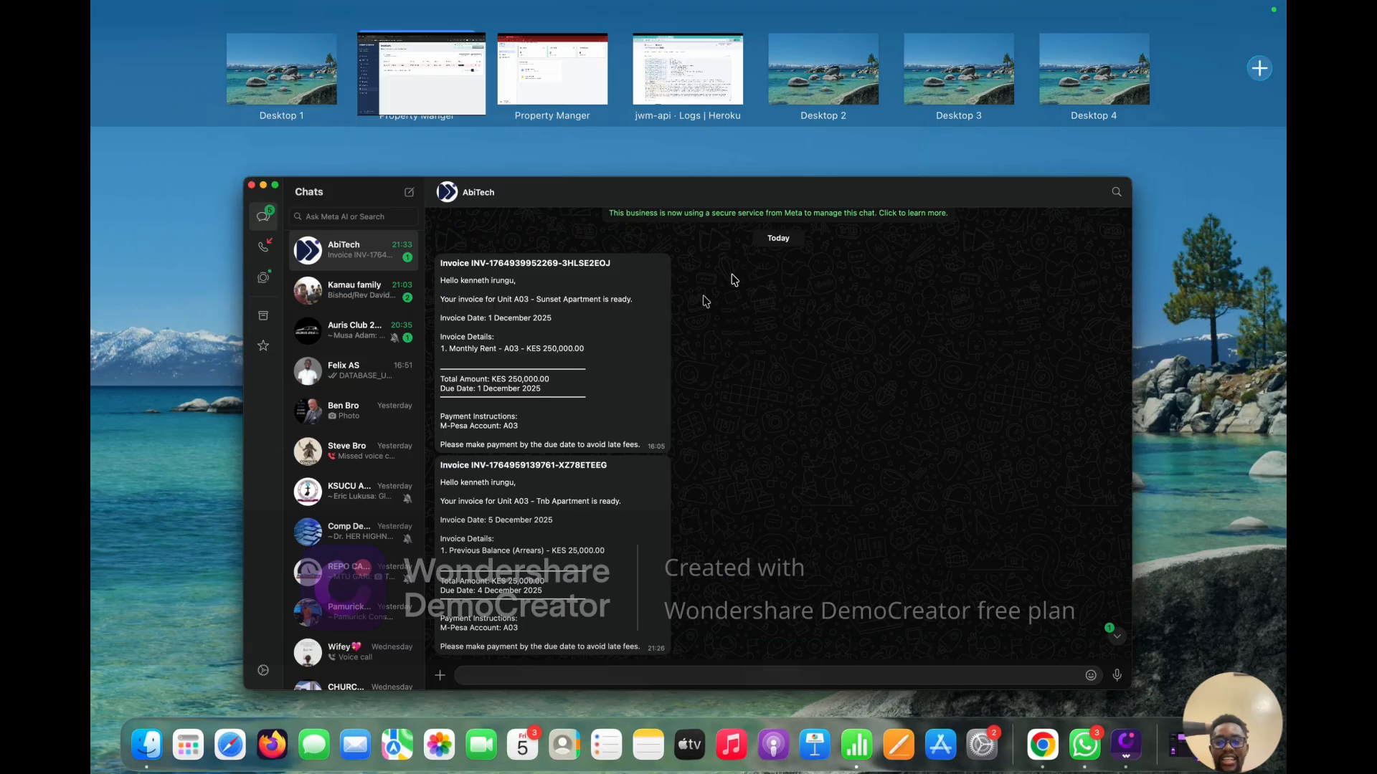
left_click(657, 358)
left_click(264, 77)
type("h")
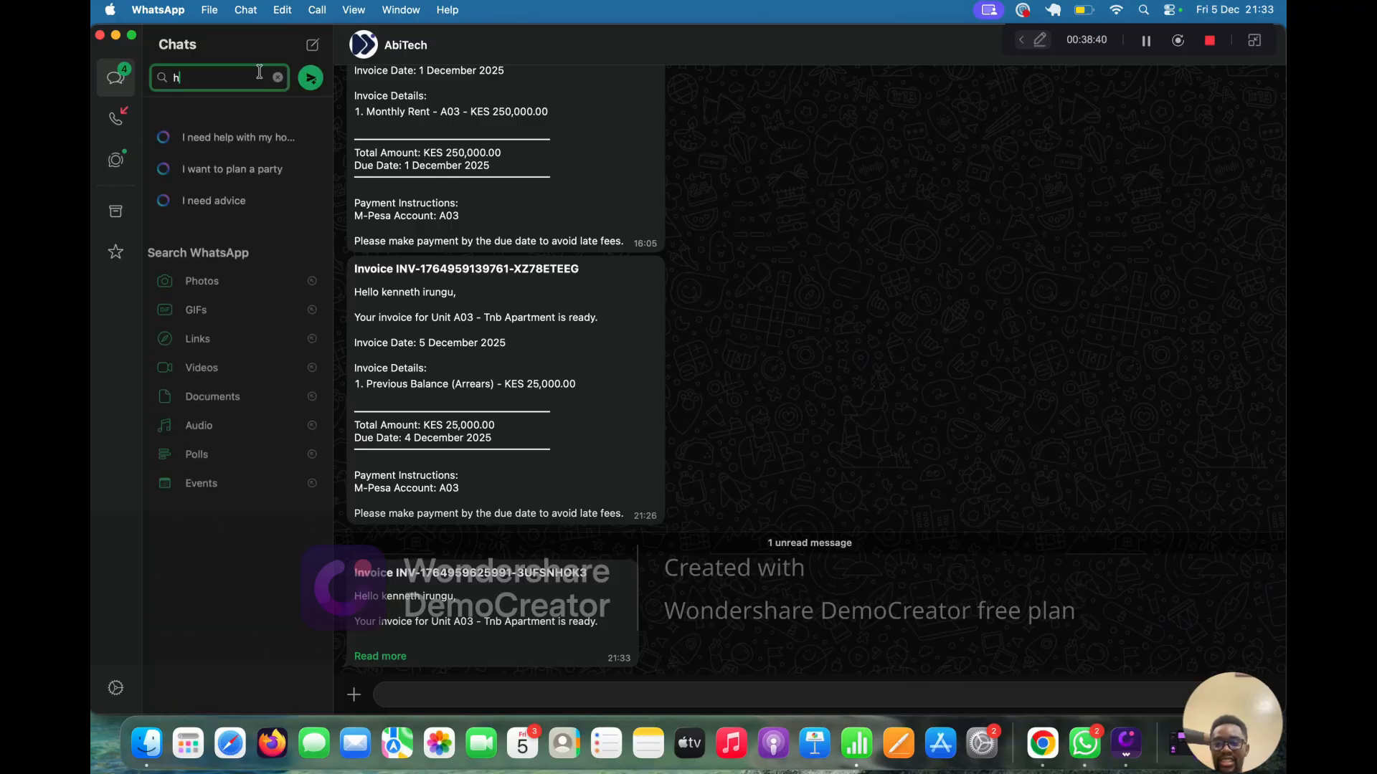
type("jj")
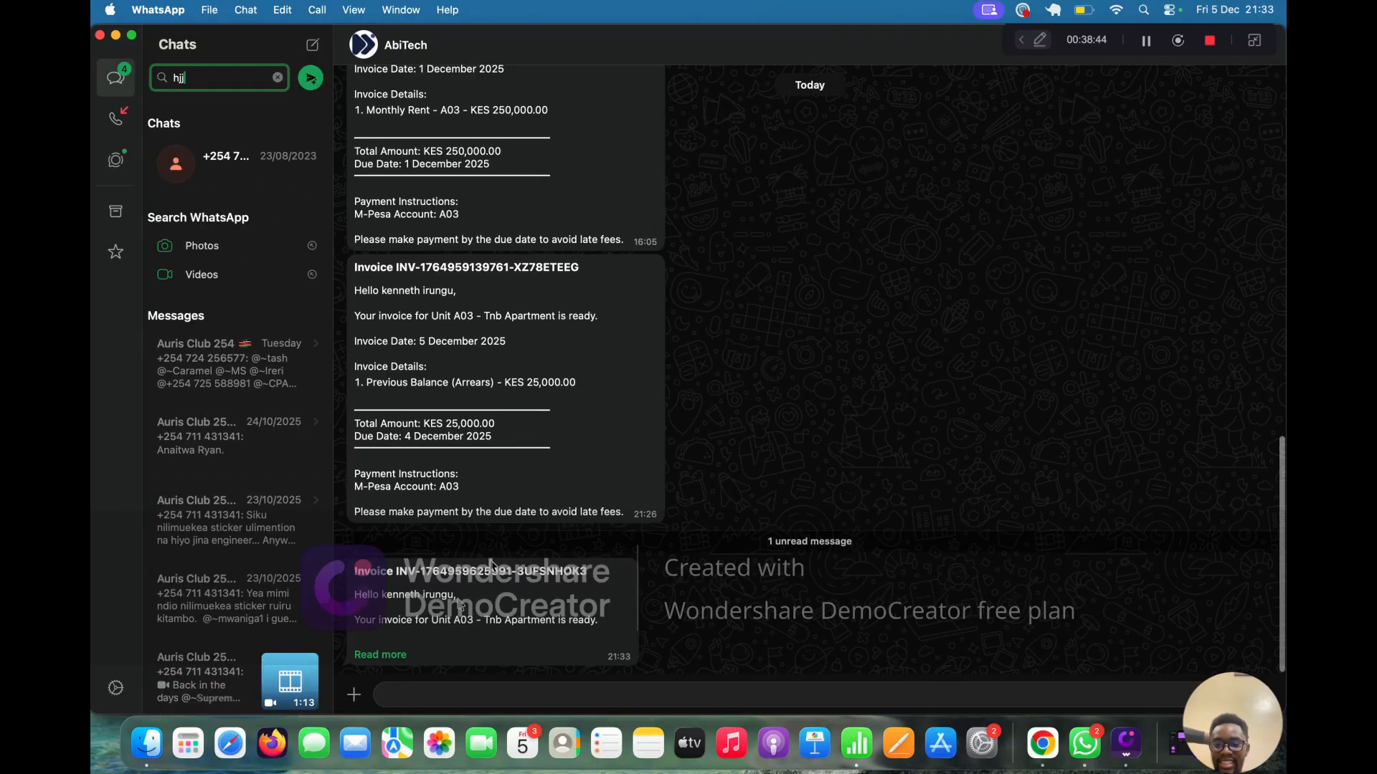
left_click(391, 656)
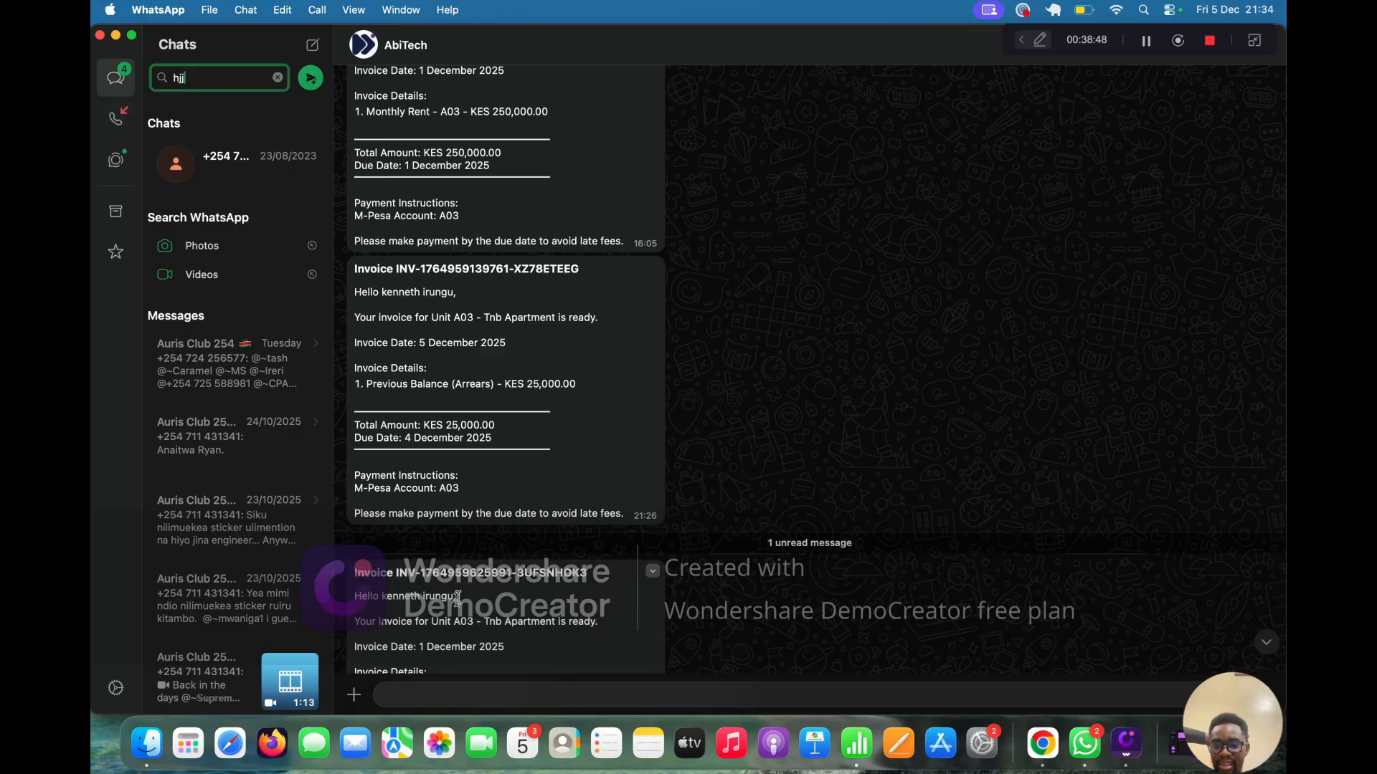
scroll(464, 632, "down", 5)
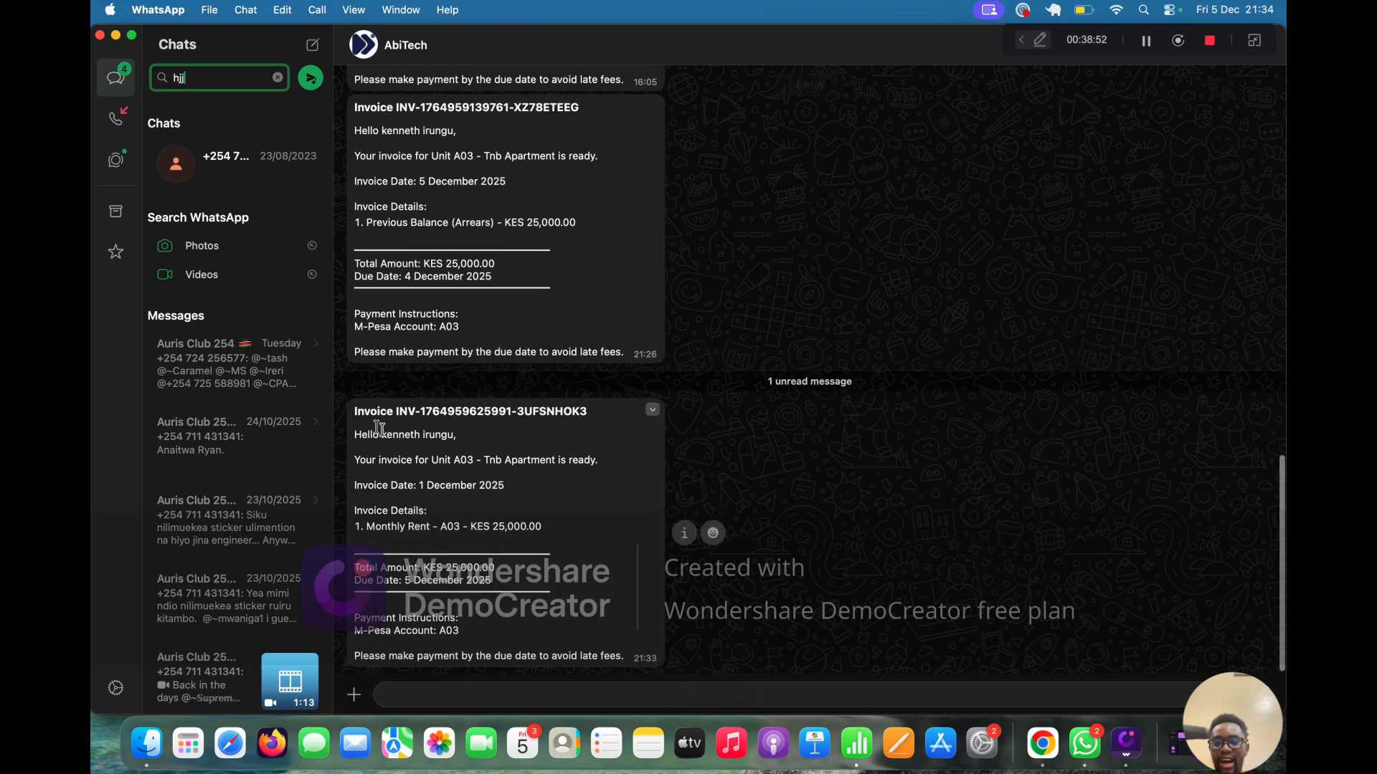
left_click_drag(391, 486, 499, 487)
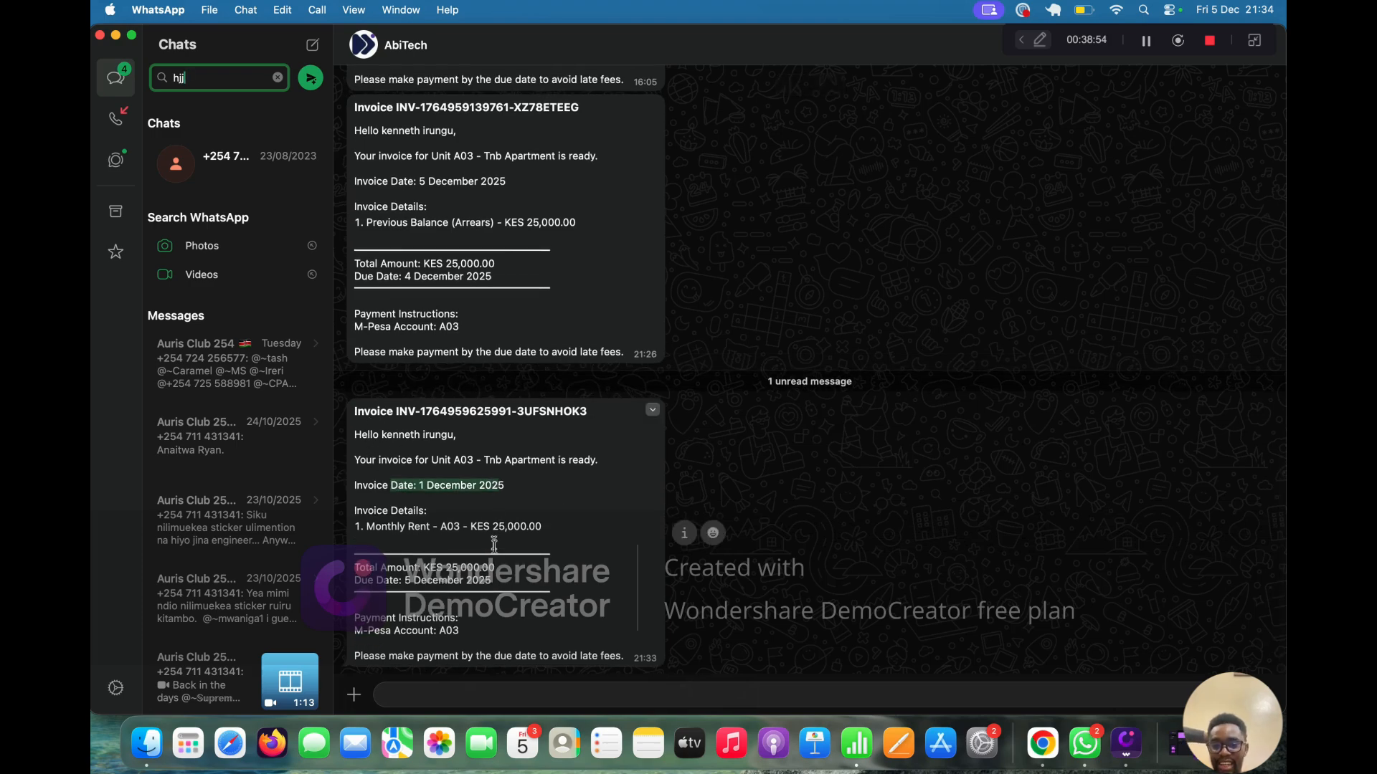
key("ctrl+Up")
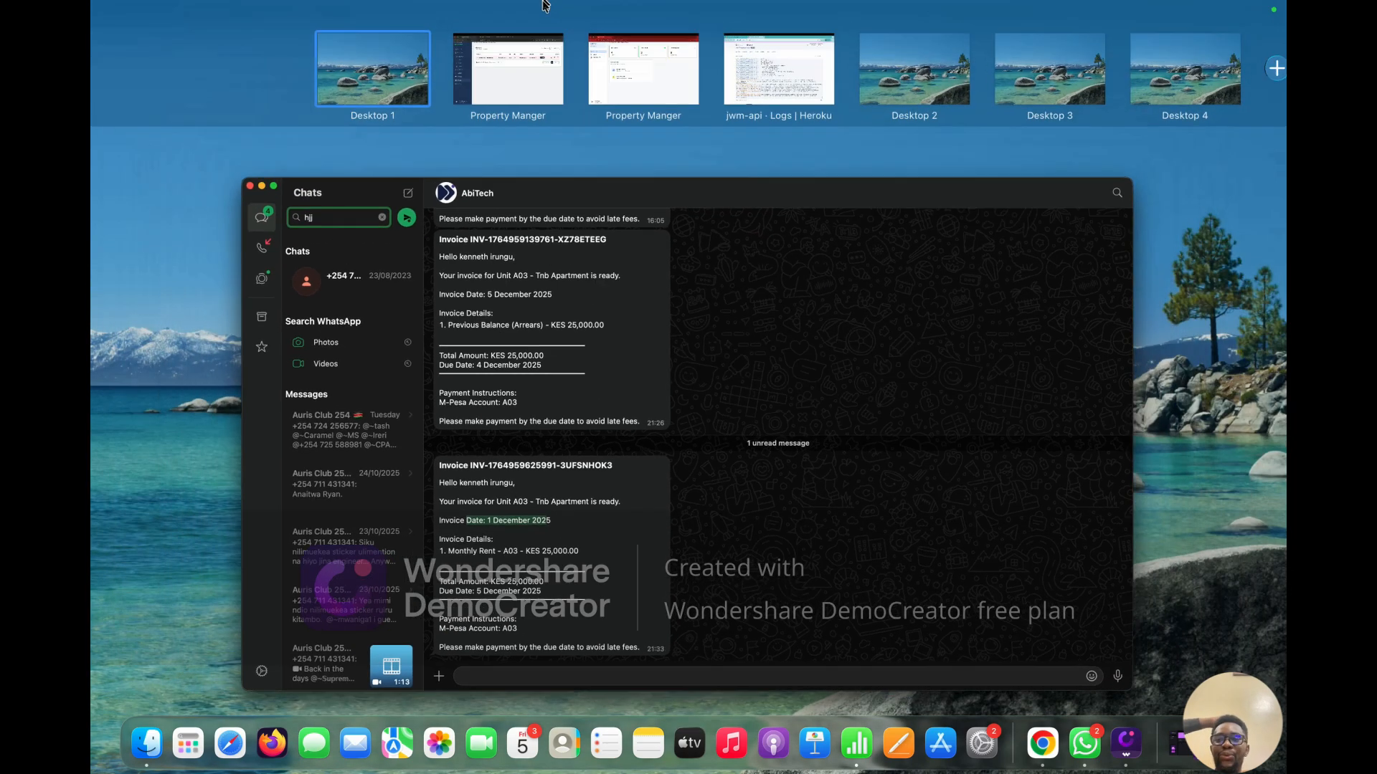
left_click(542, 76)
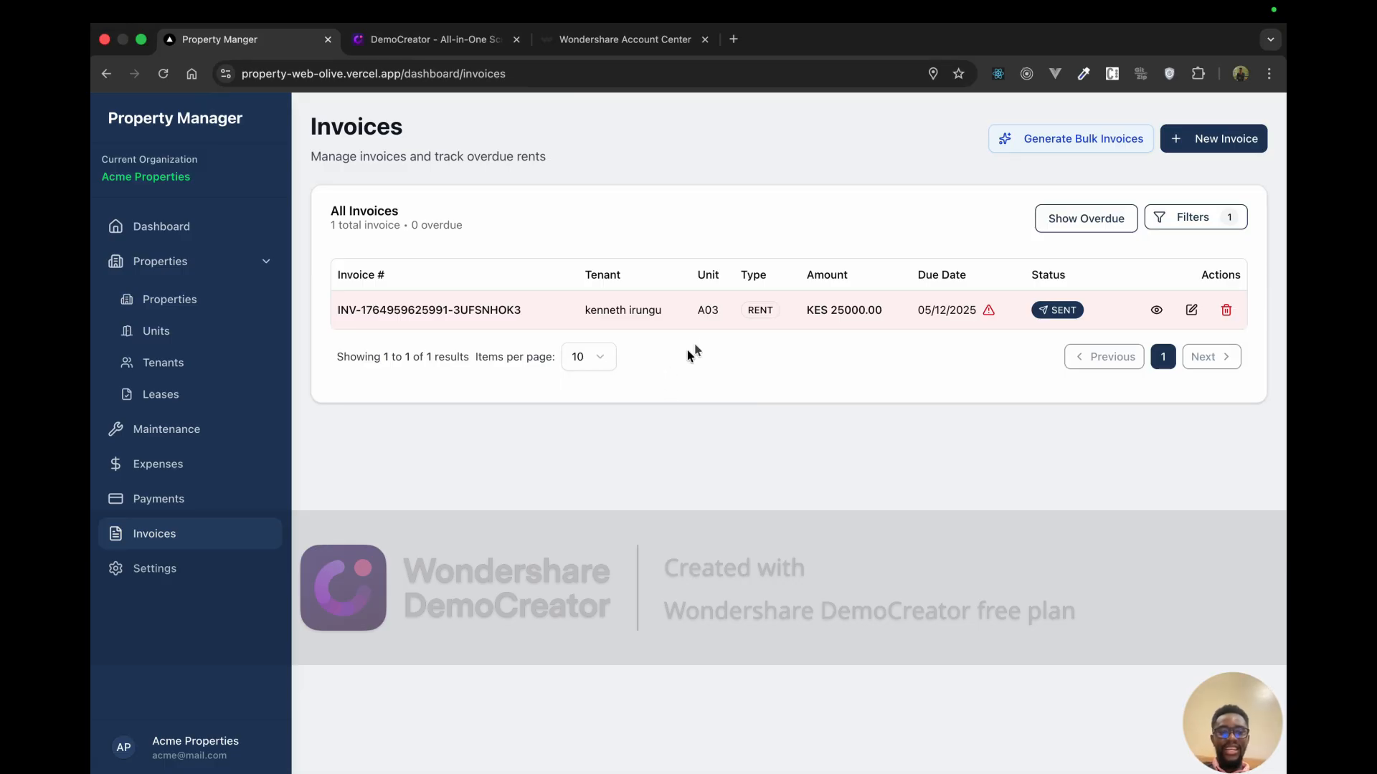
Step: Visit Expenses and open then dismiss the New Expense form
left_click(183, 470)
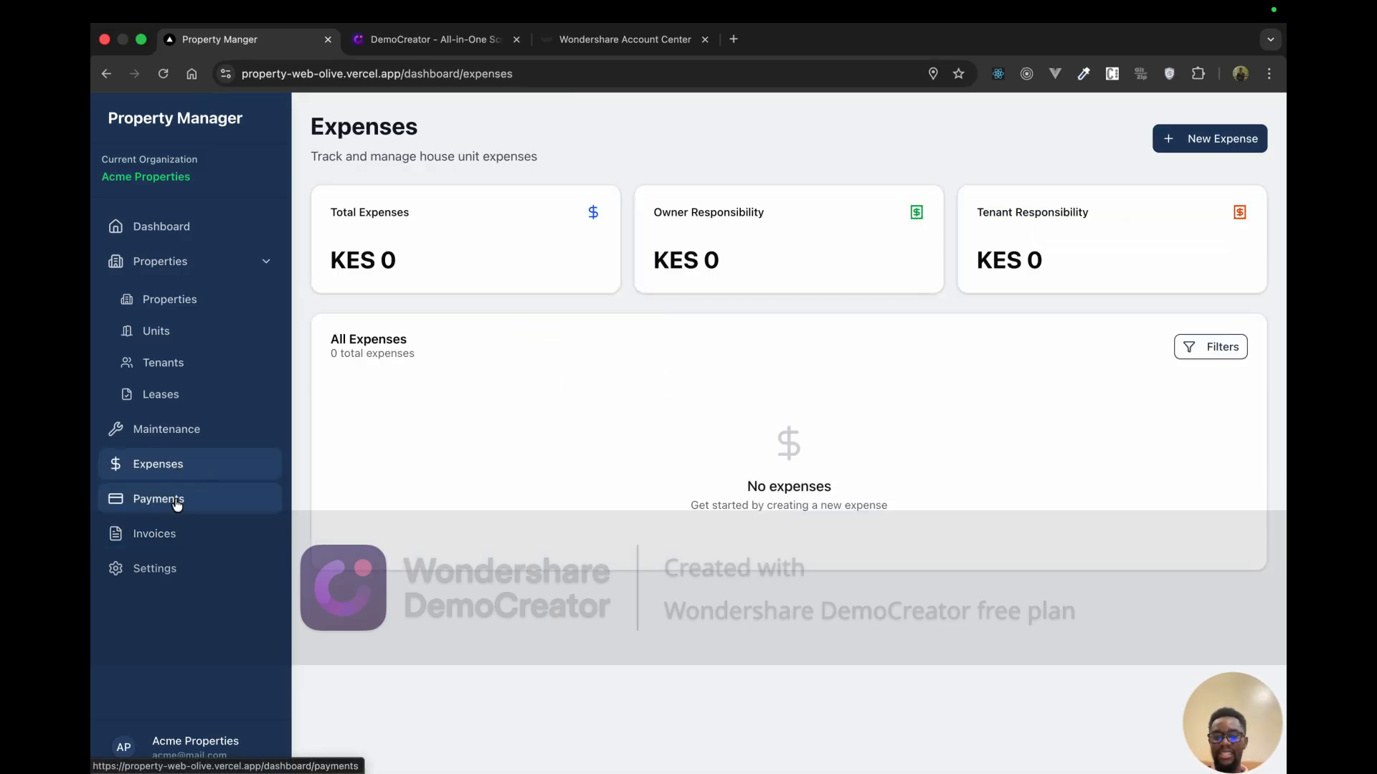
left_click(1161, 147)
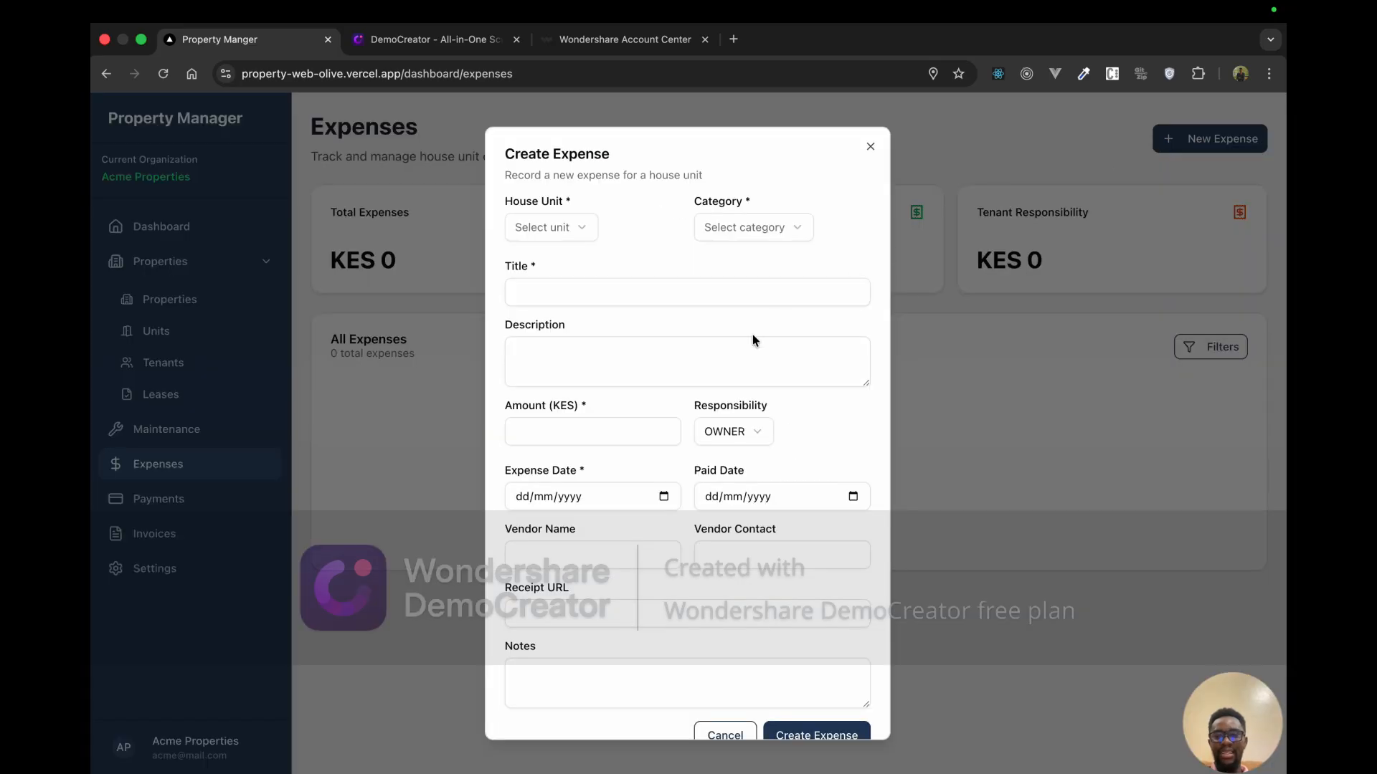
left_click(870, 147)
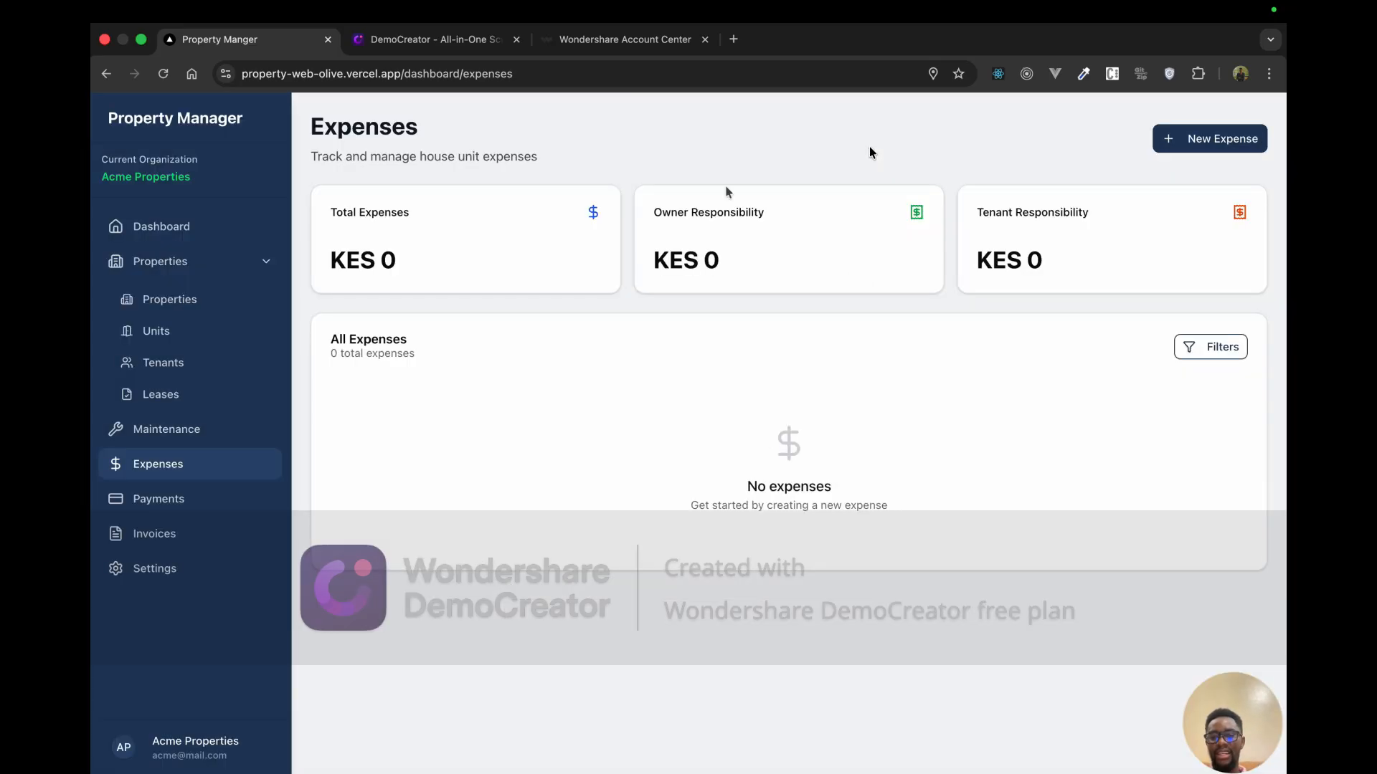
Step: View the A03 KES 25000.00 rent invoice's details, showing WhatsApp status Sent
left_click(189, 534)
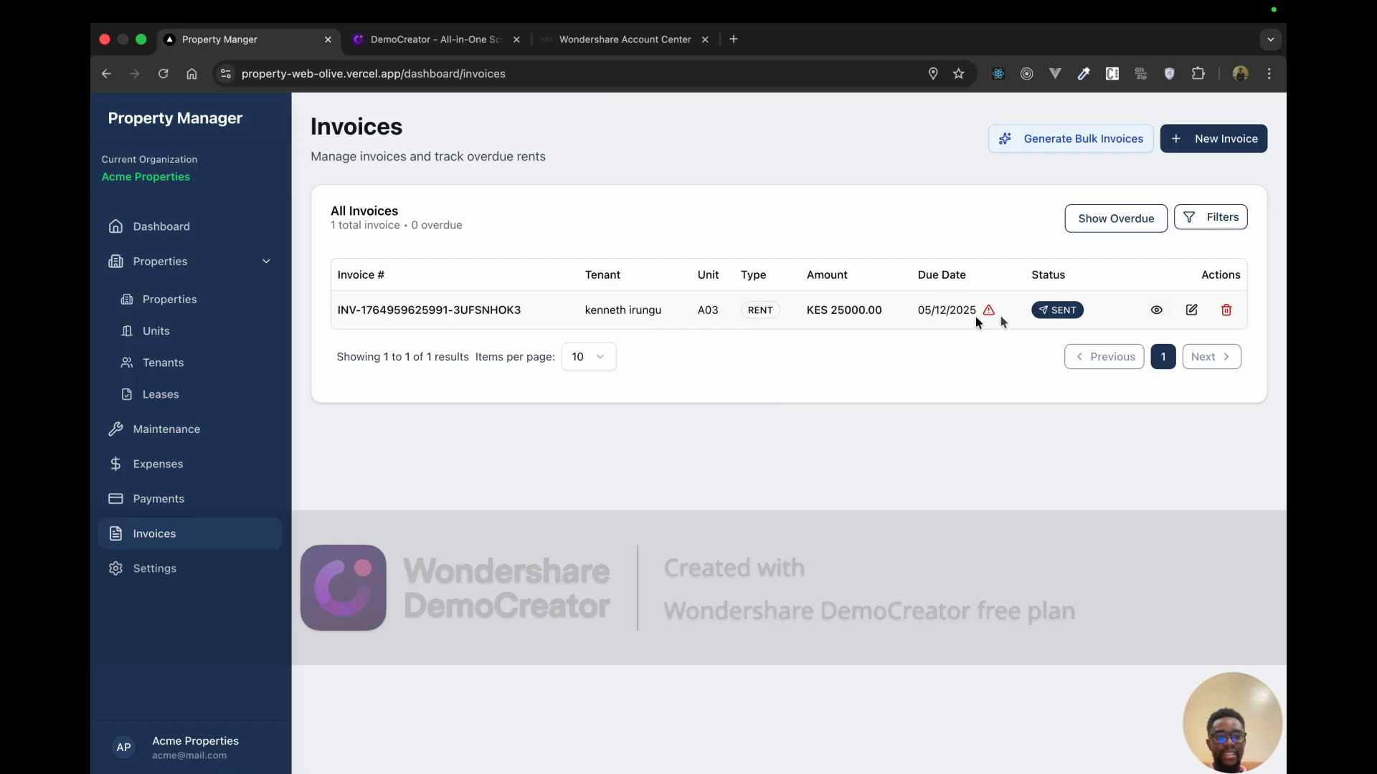
left_click(1157, 311)
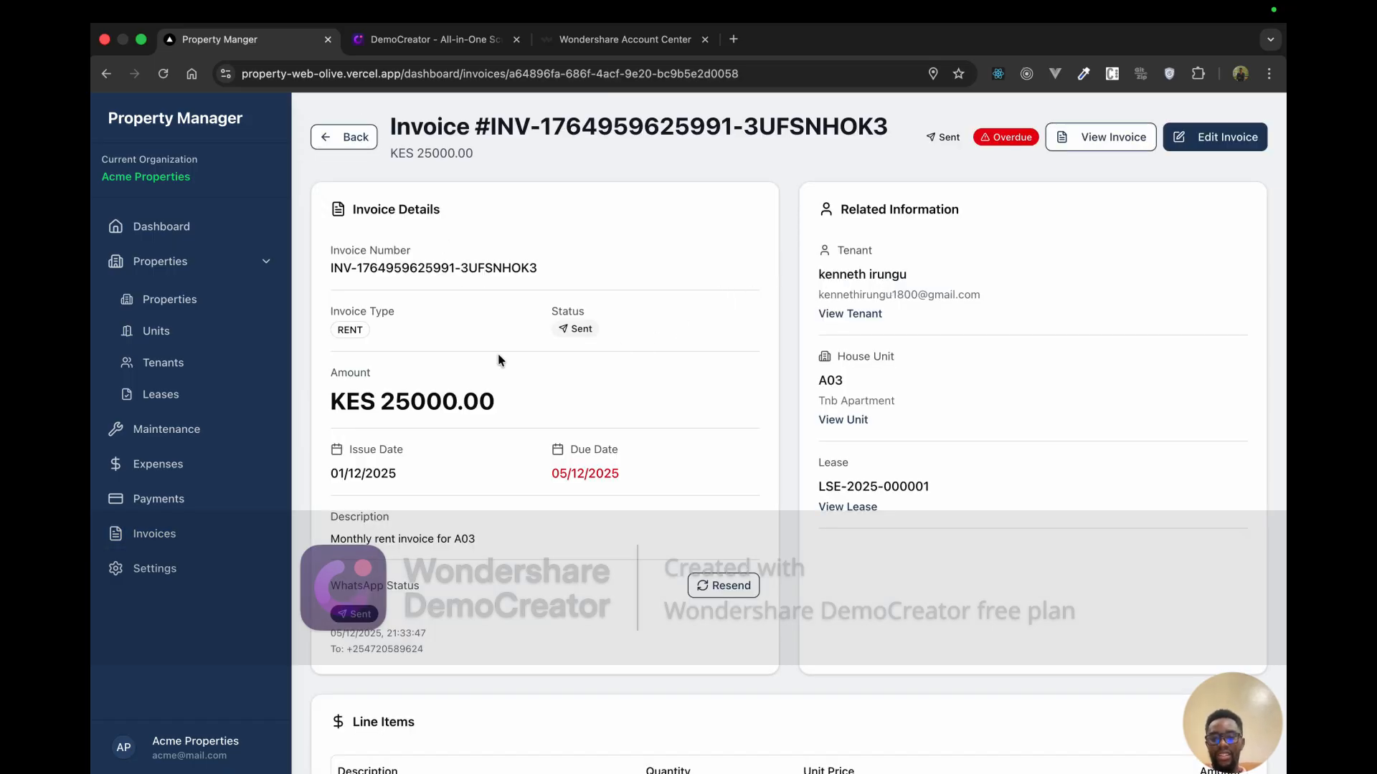
scroll(517, 613, "down", 2)
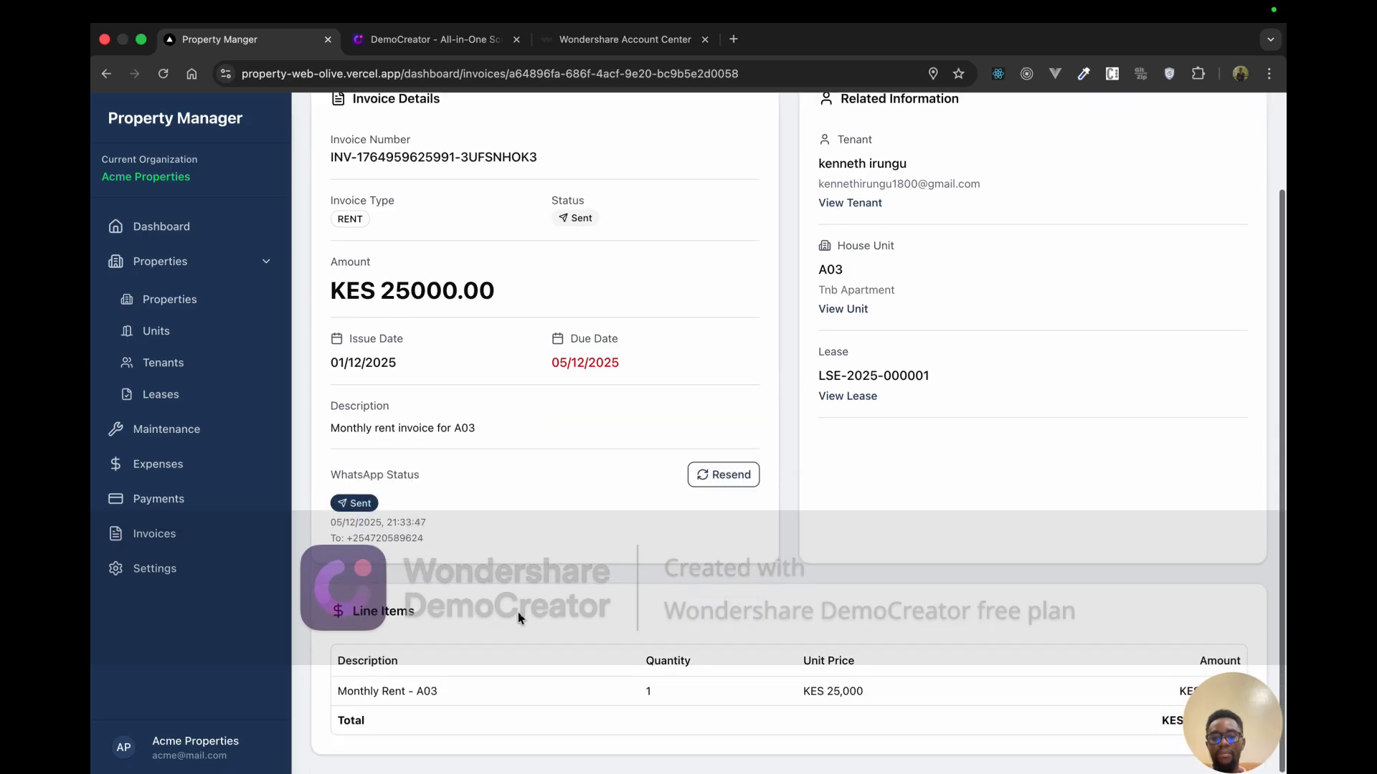
scroll(518, 612, "down", 1)
scroll(518, 612, "up", 3)
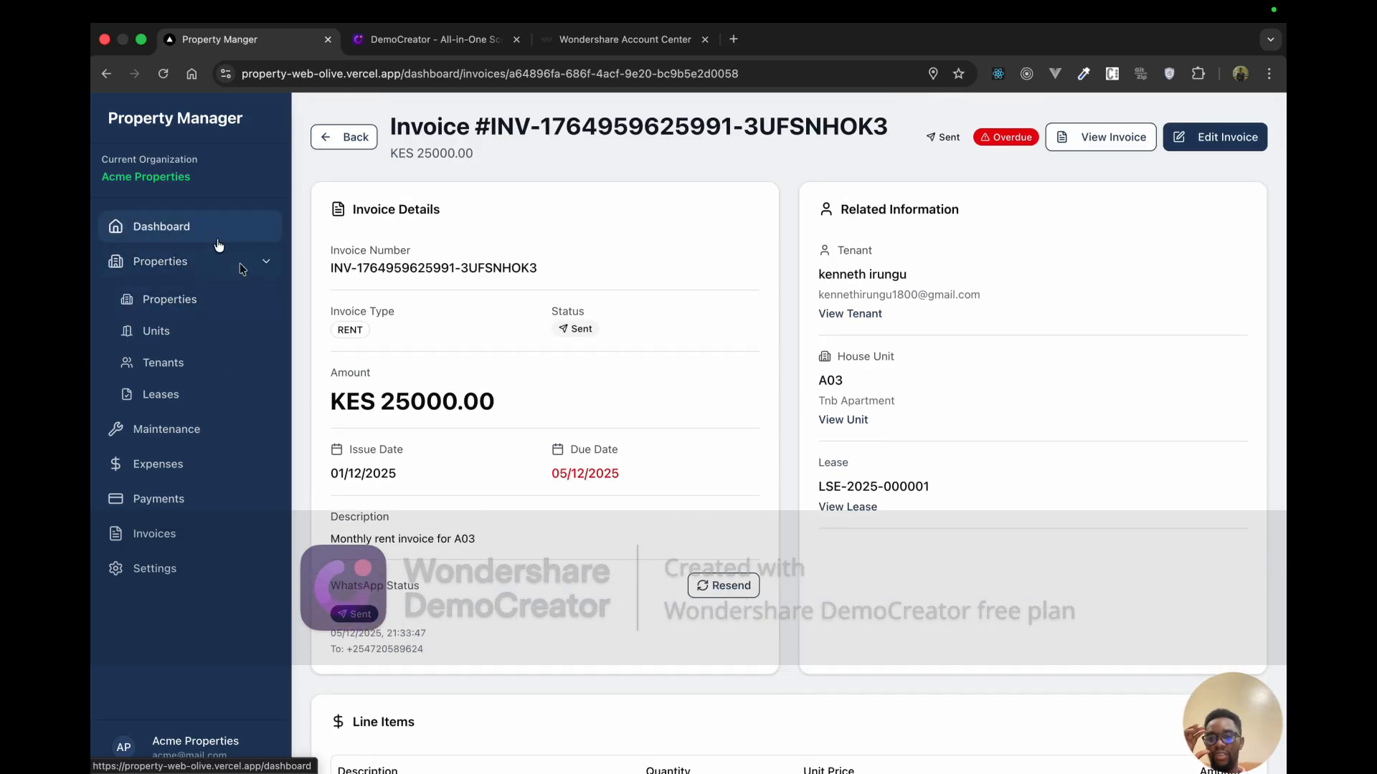
Step: Visit Properties and open then dismiss the Add Property form
left_click(225, 305)
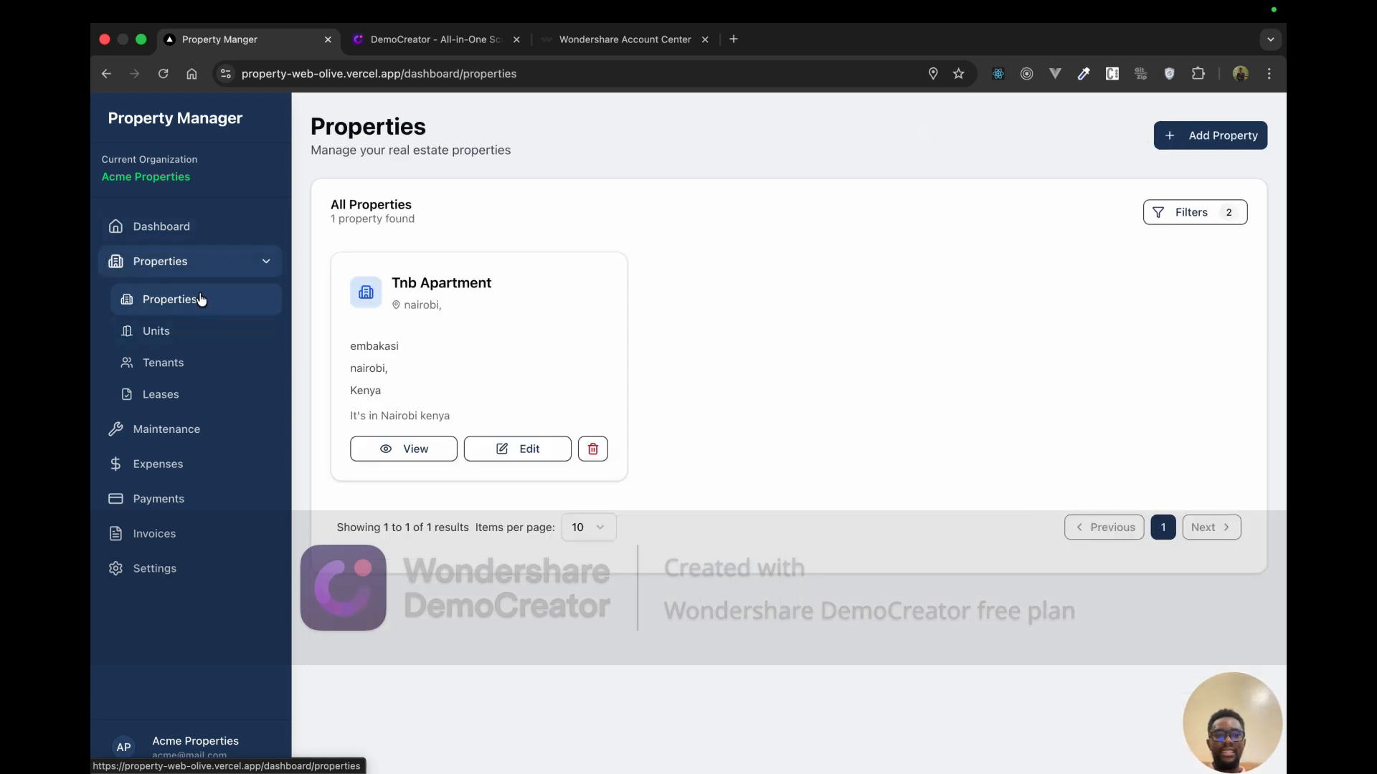
left_click(1210, 138)
left_click(870, 238)
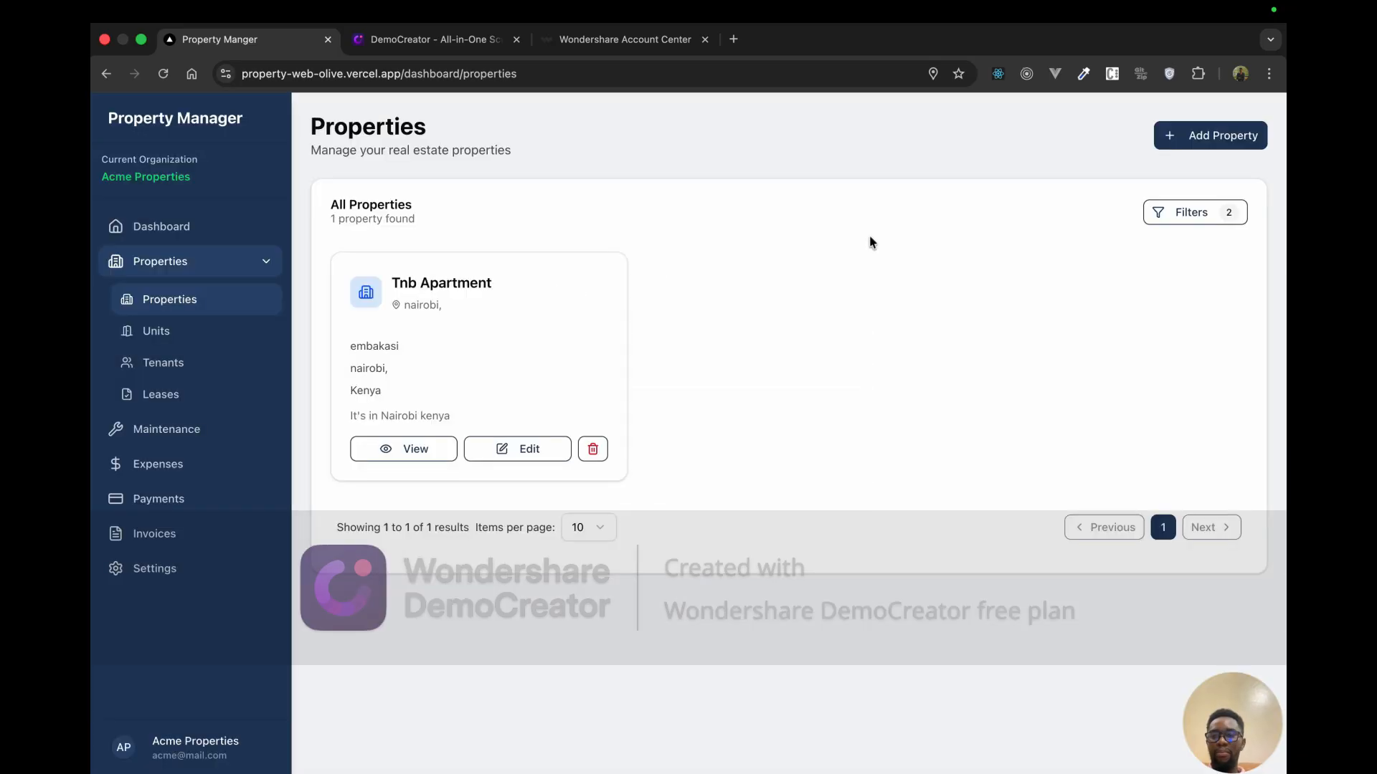
Step: Look over the Units, Tenants and Leases pages, then switch to DemoCreator
left_click(208, 337)
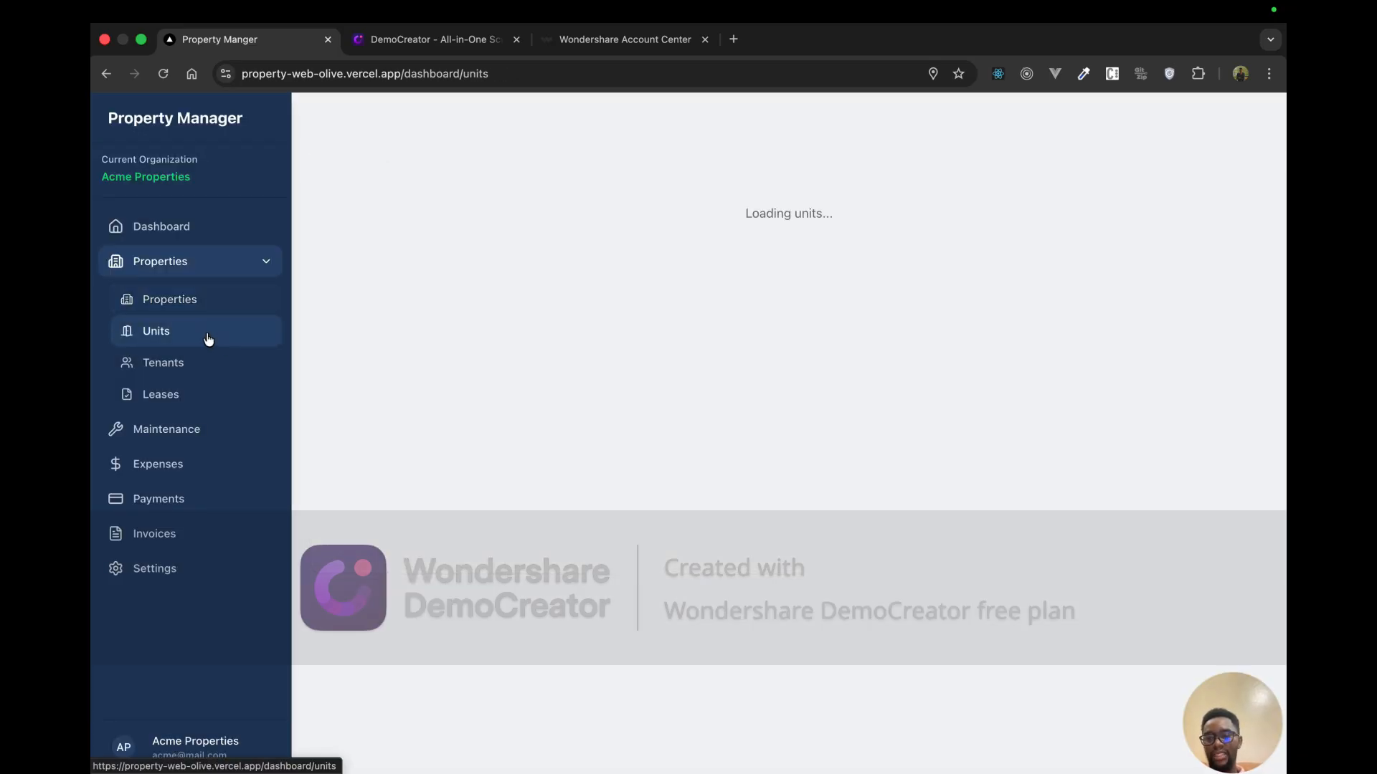
left_click(221, 373)
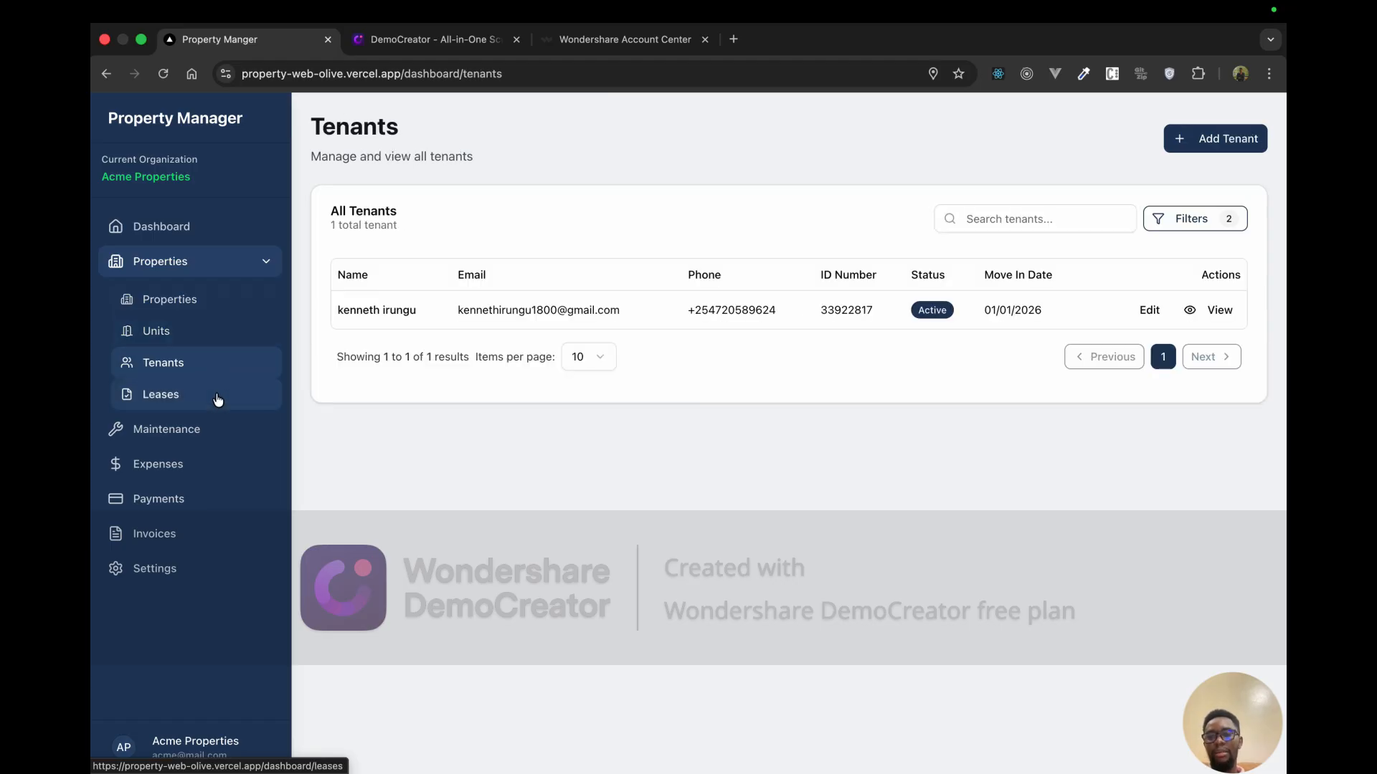
left_click(218, 399)
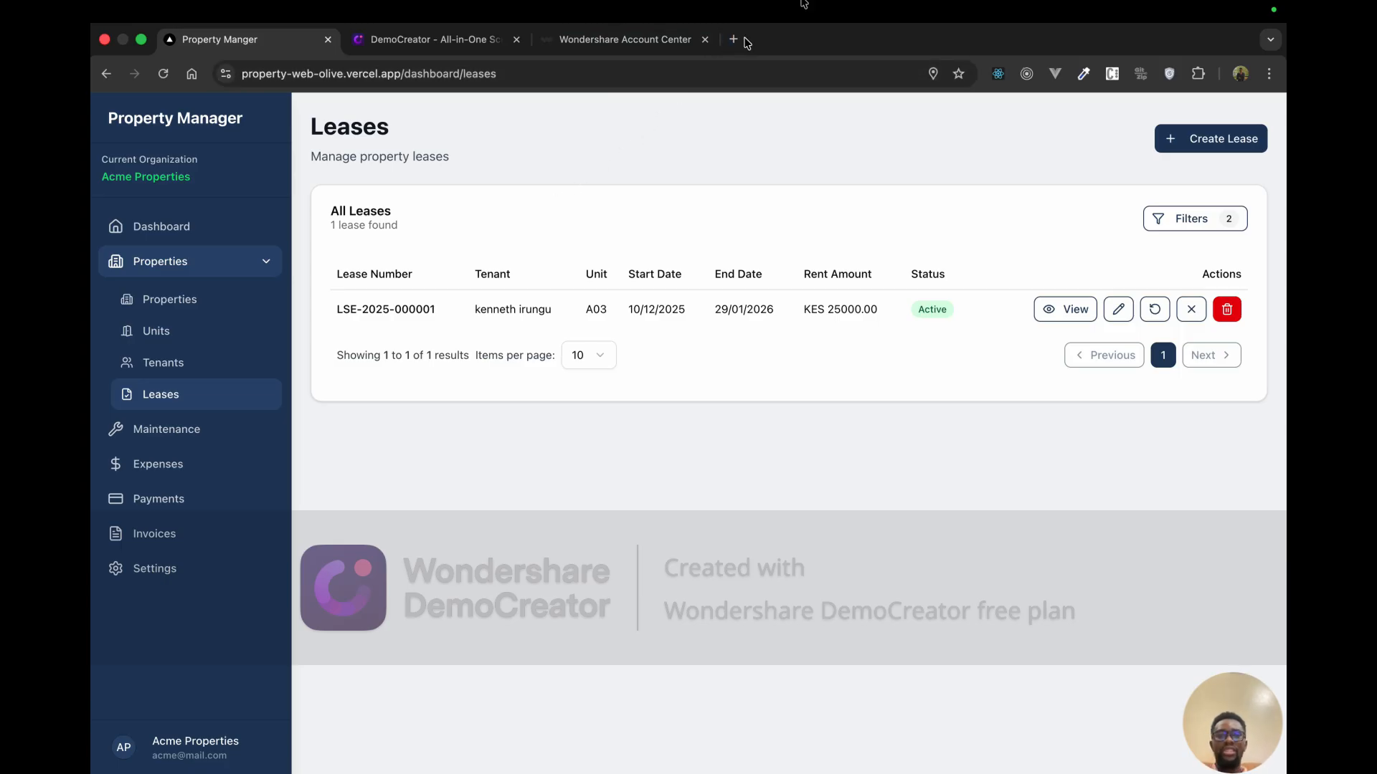
key("ctrl+Up")
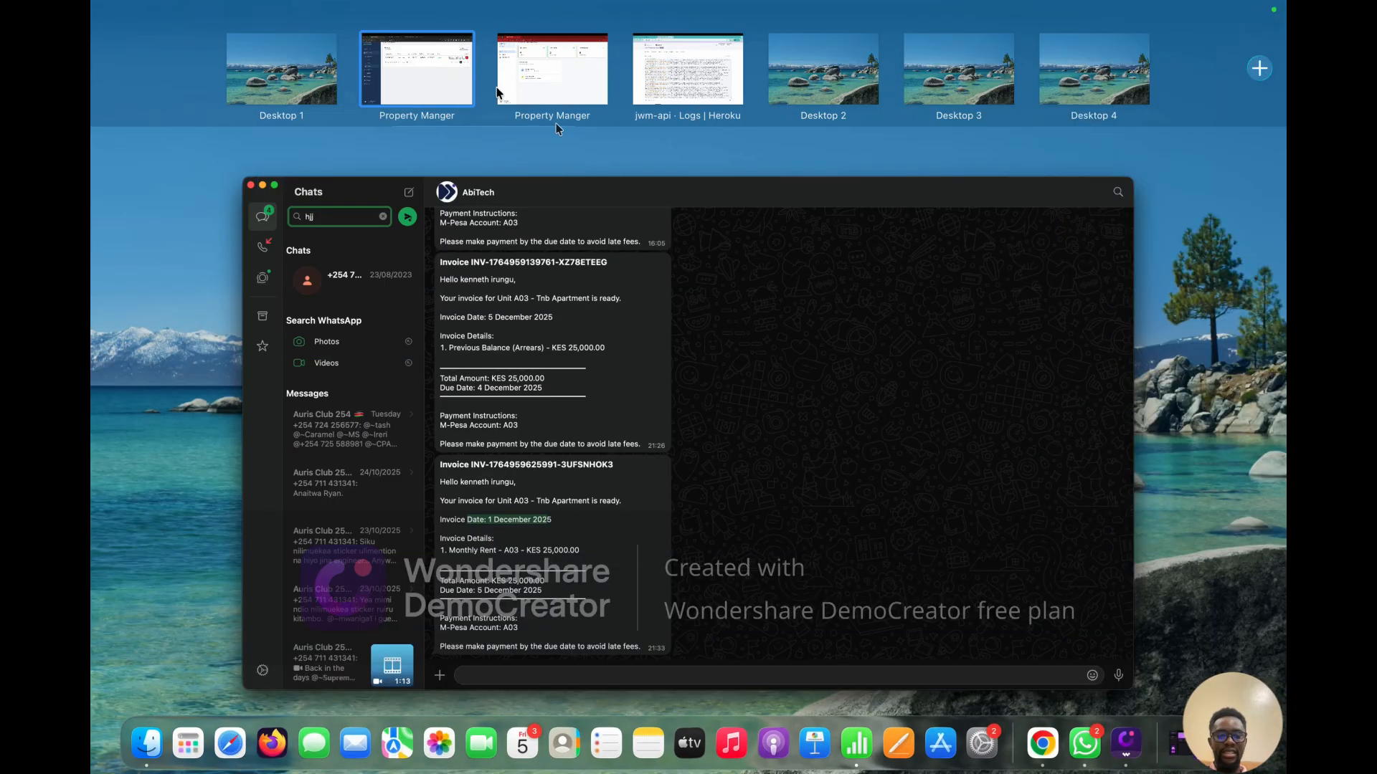
left_click(1126, 743)
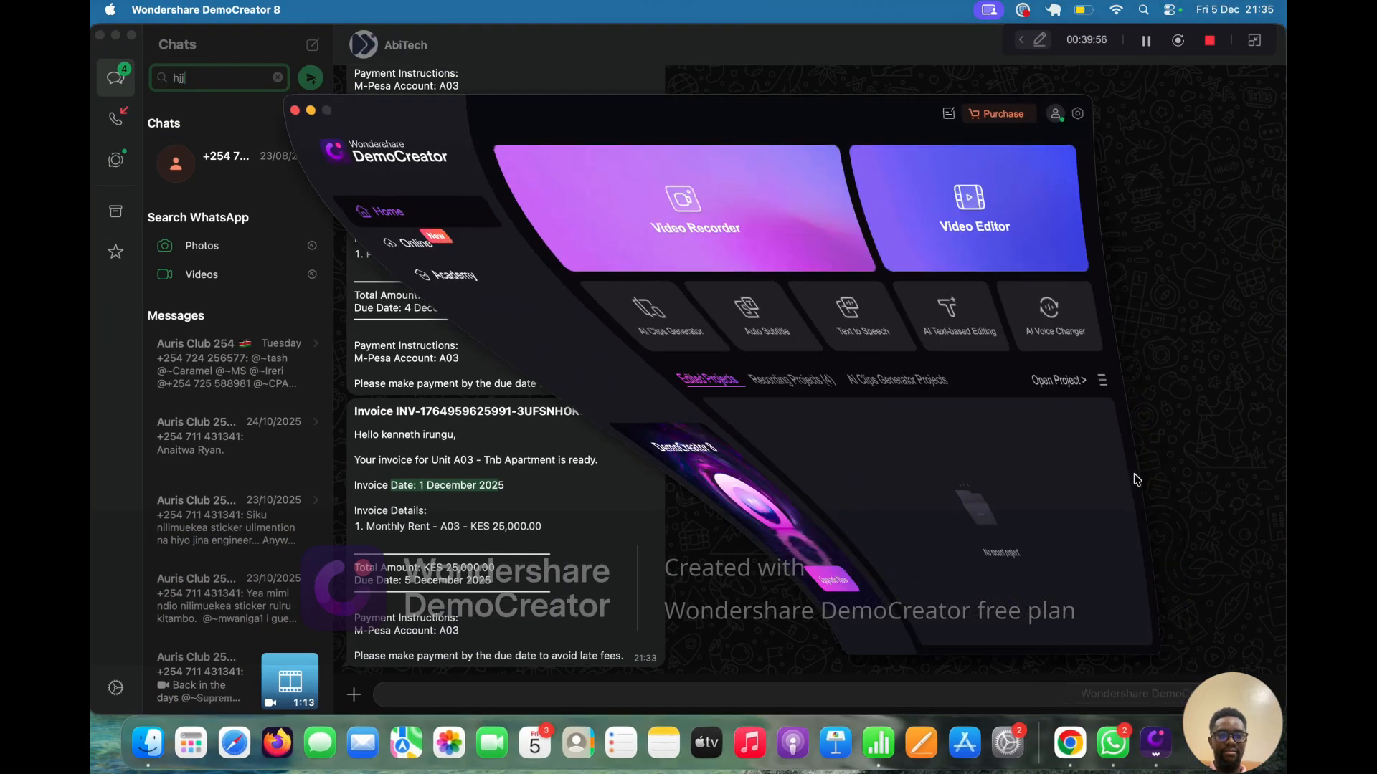